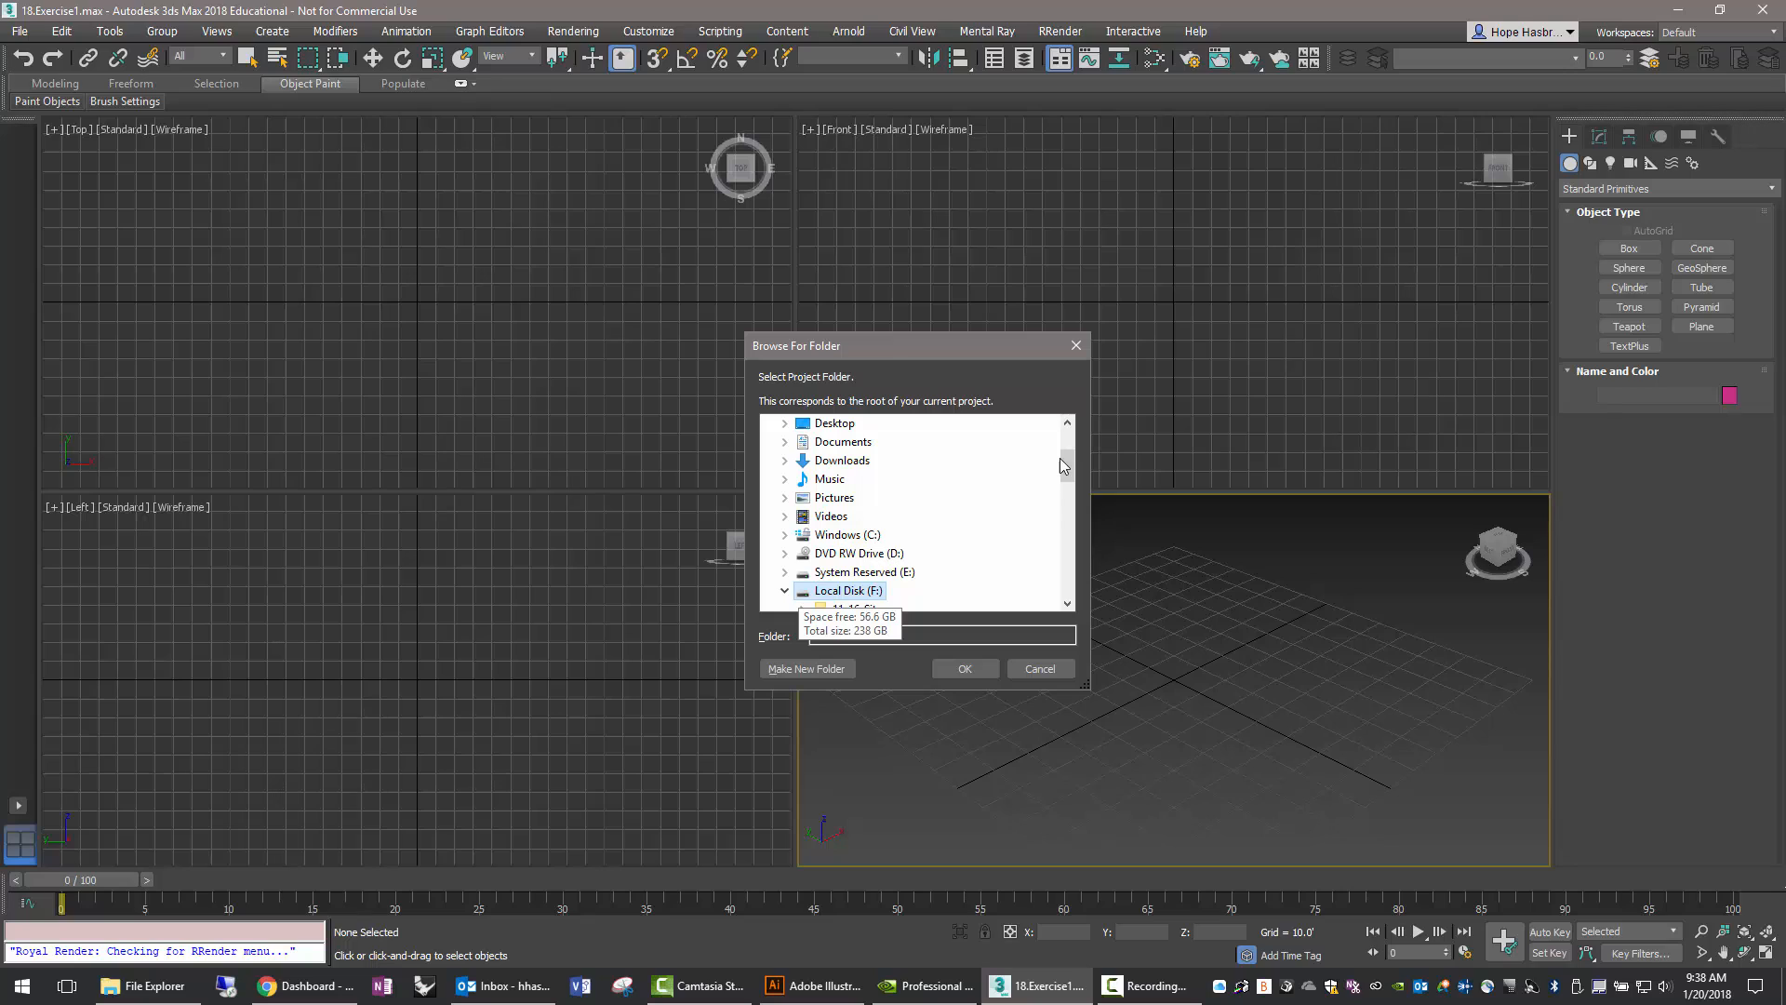
# Set the project folder to LT_LEARNING on Local Disk (F:).
pyautogui.click(827, 591)
pyautogui.moveTo(1064, 458); pyautogui.dragTo(1085, 503)
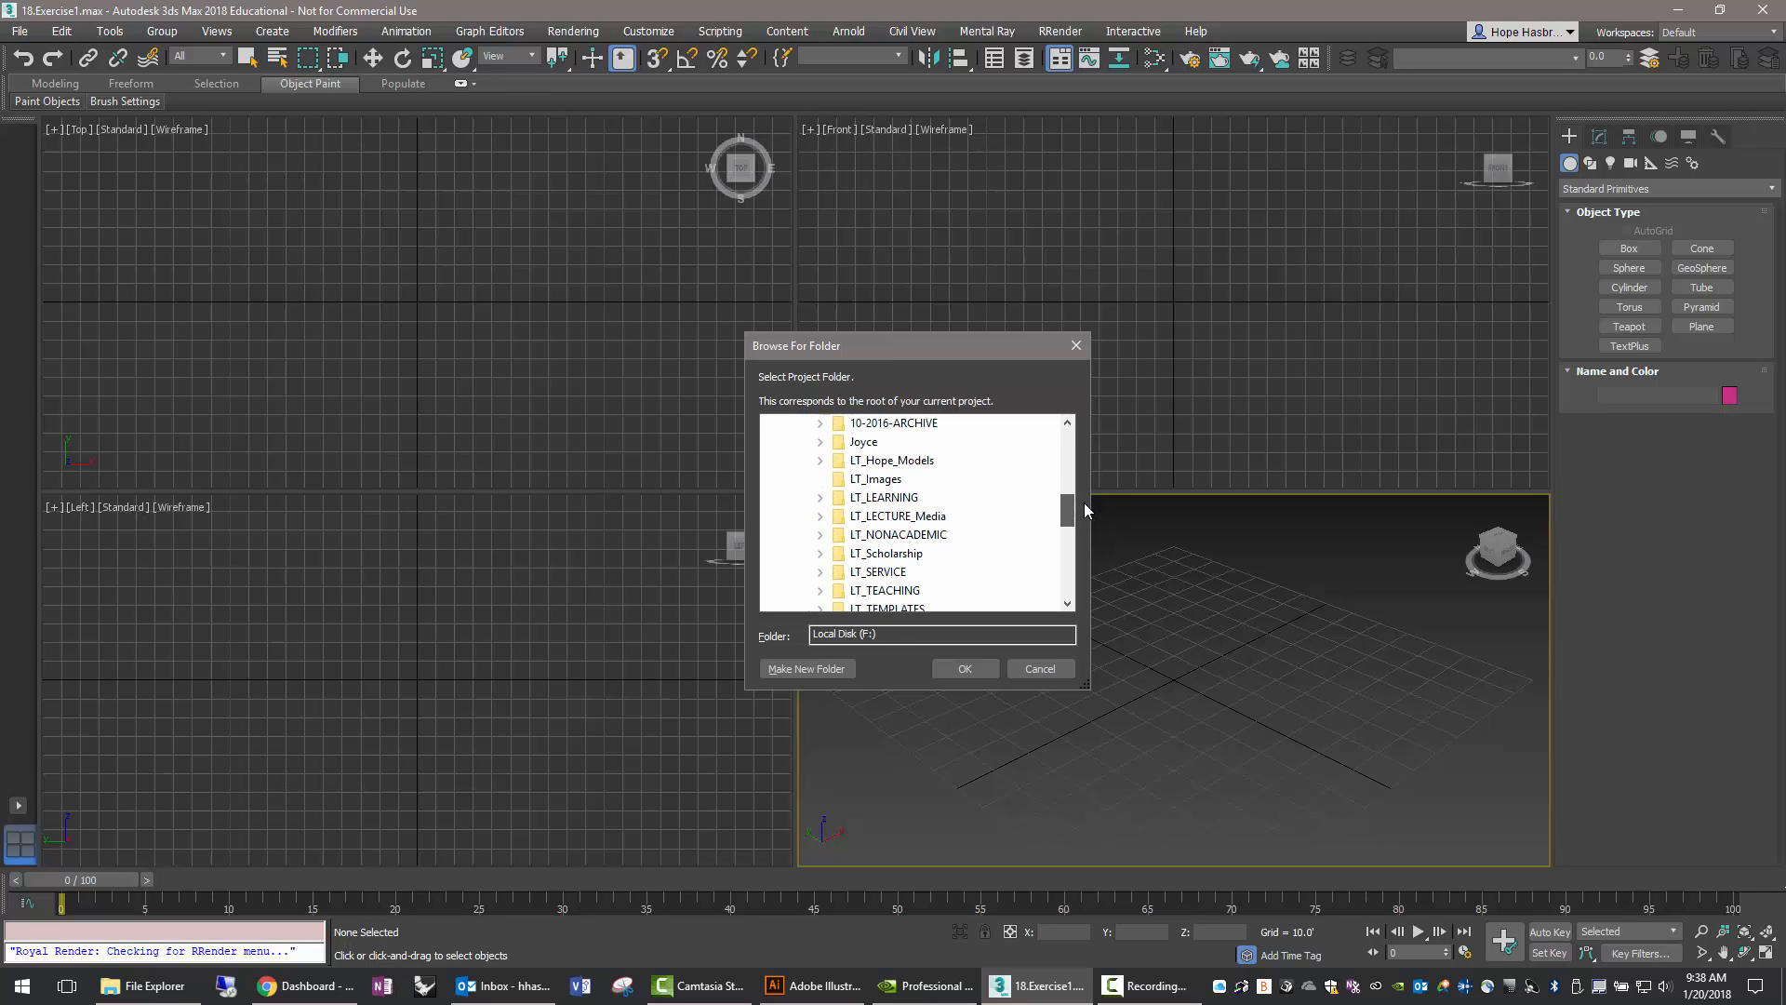
pyautogui.doubleClick(887, 499)
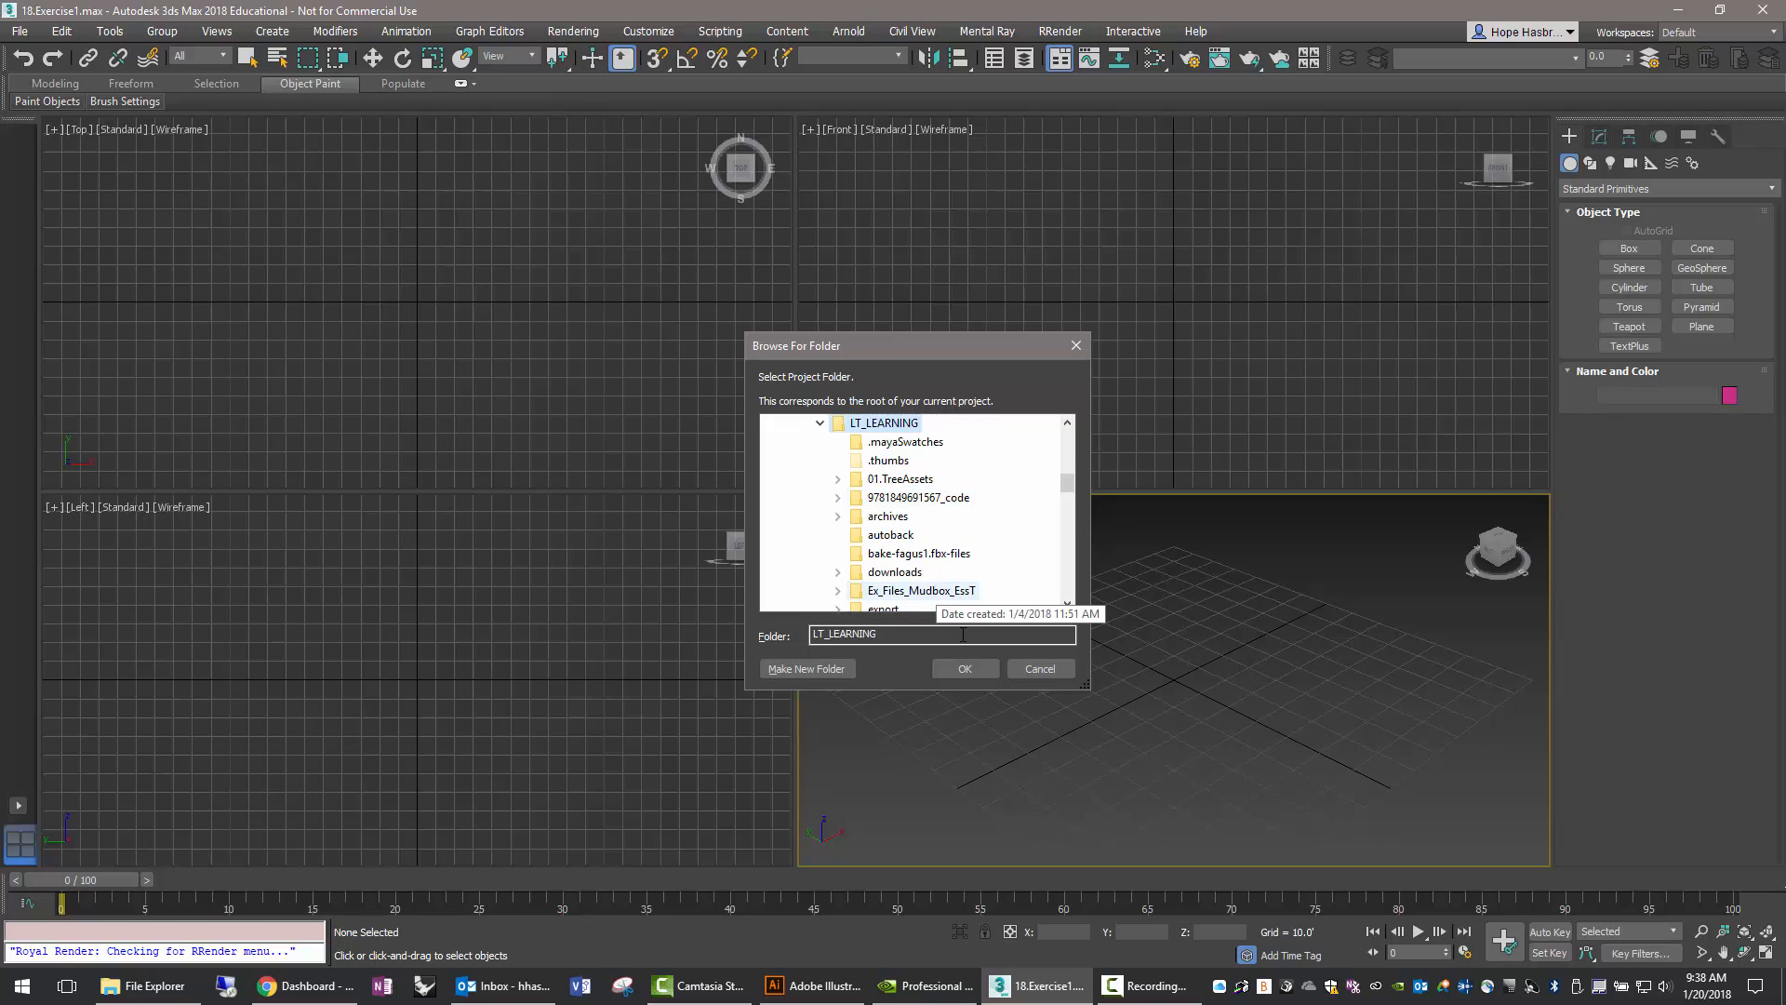
pyautogui.click(982, 671)
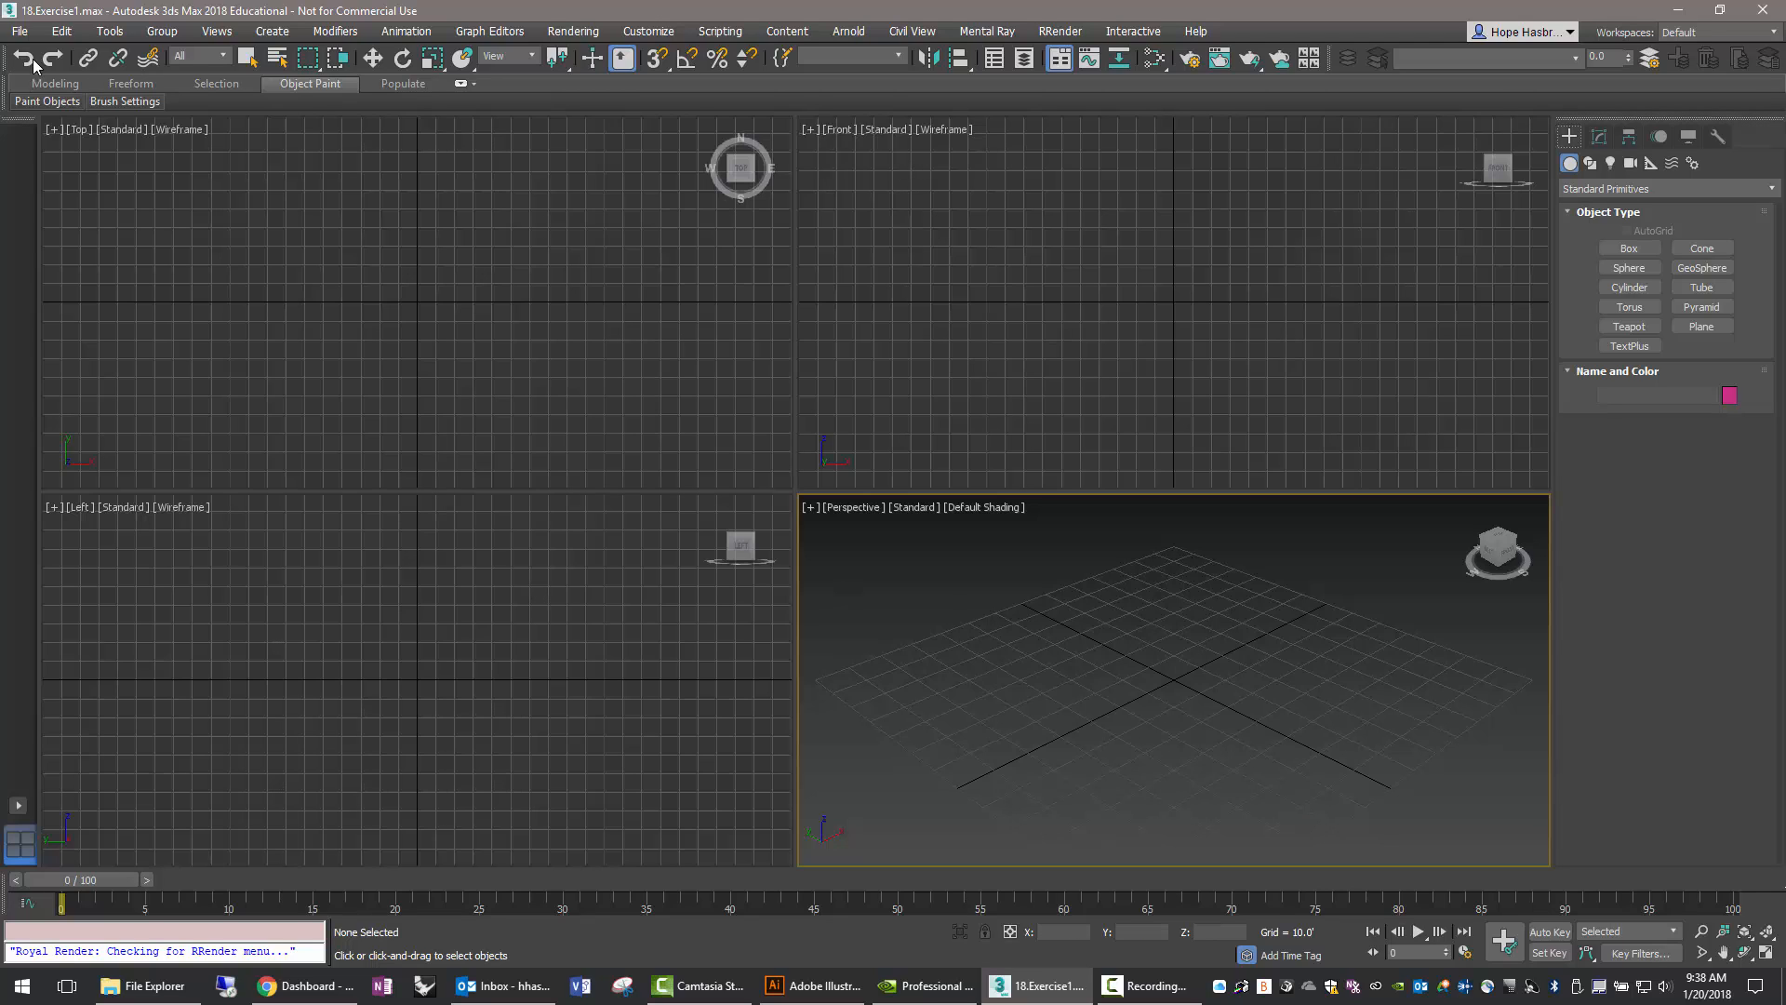
# Save the scene as 18.Exercise1.max in the project's scenes folder, replacing the existing file.
pyautogui.click(21, 31)
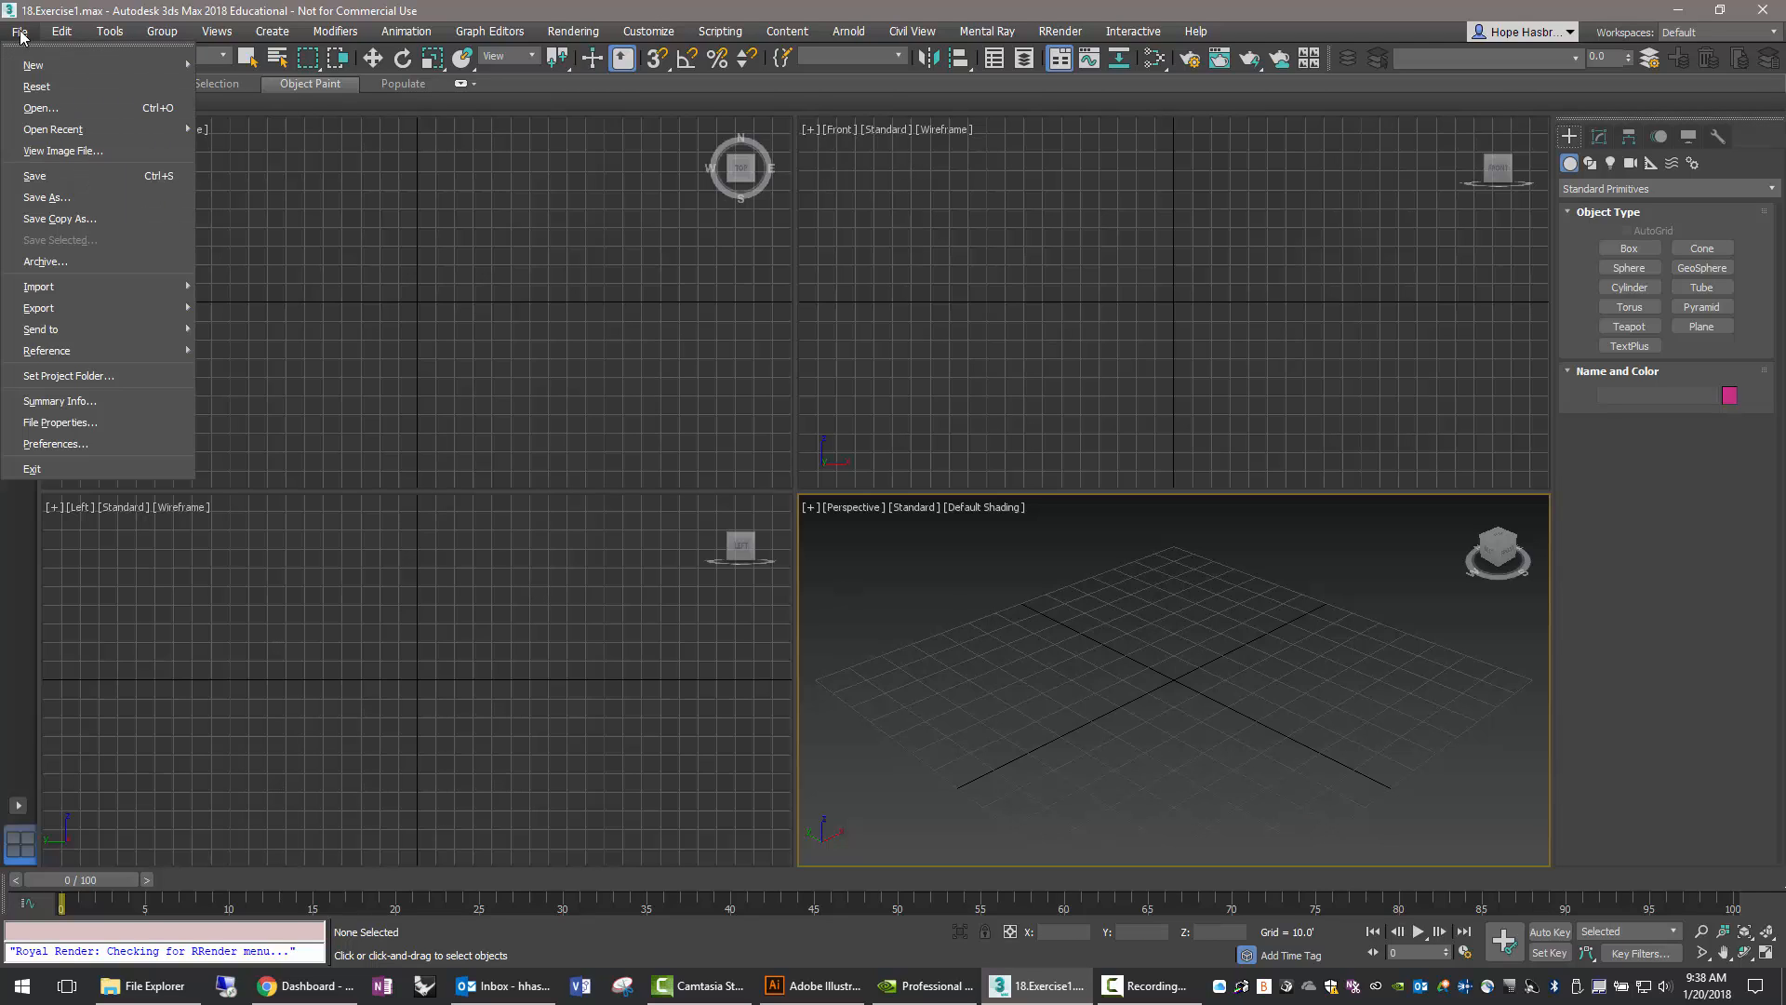
pyautogui.click(31, 198)
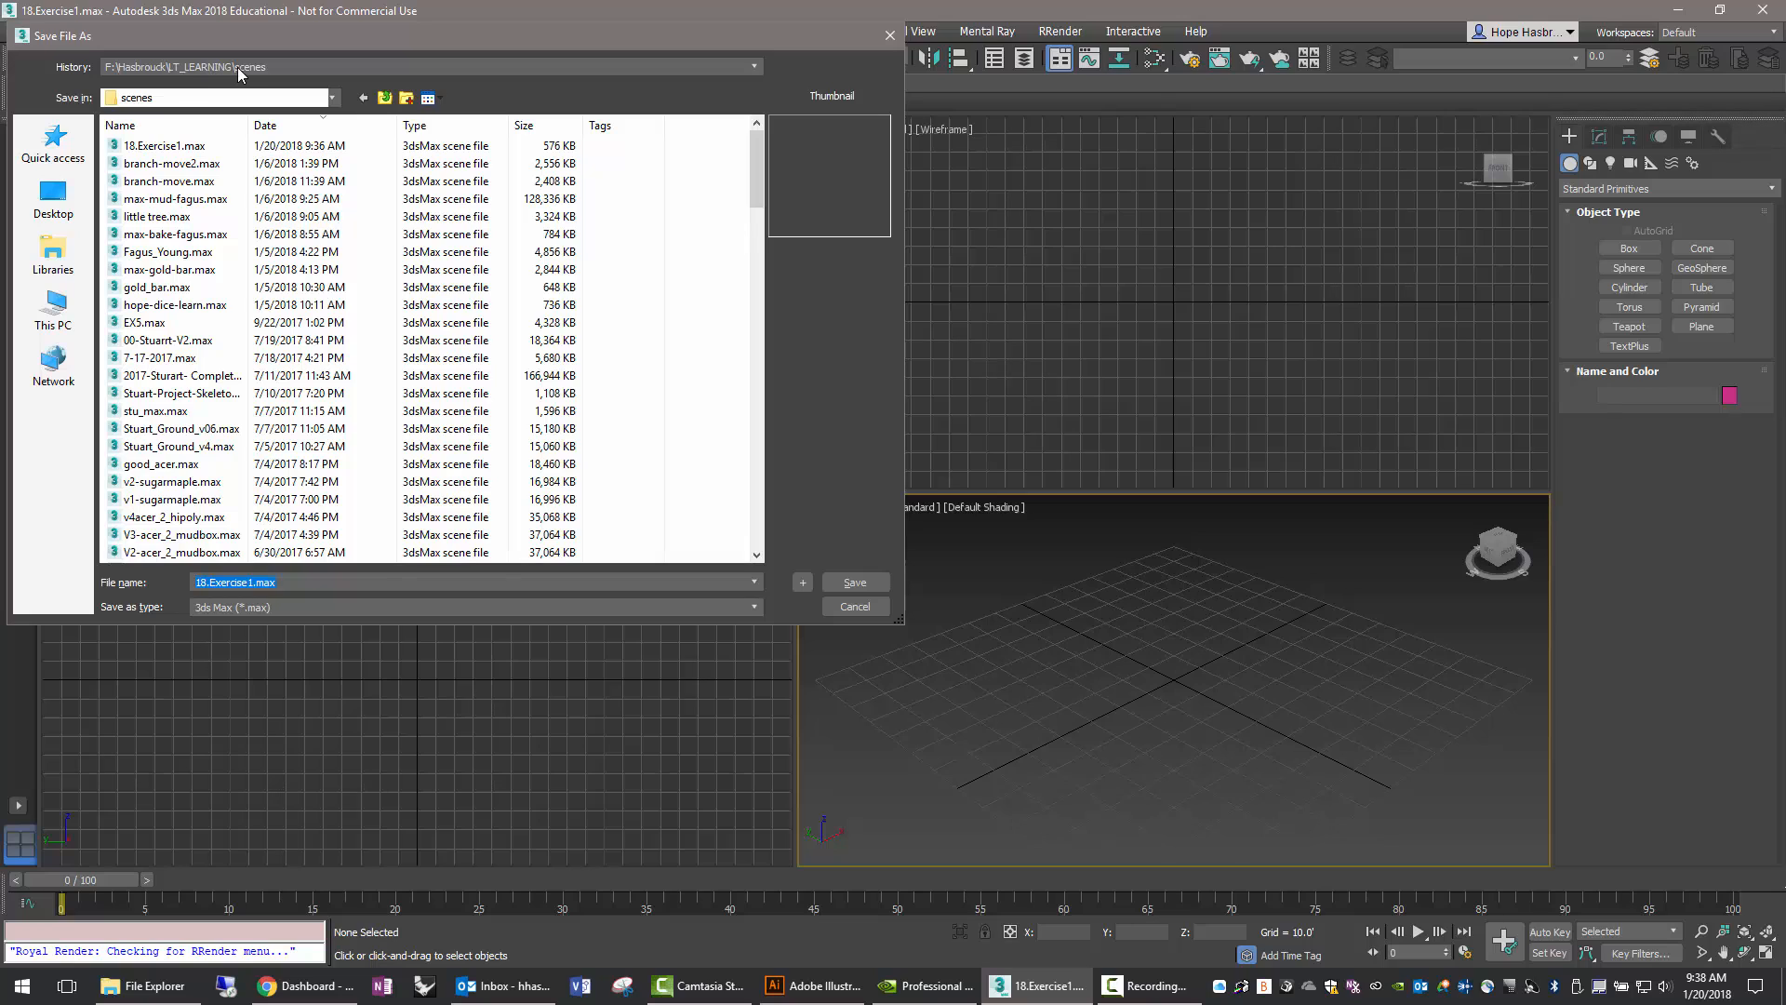
pyautogui.click(853, 583)
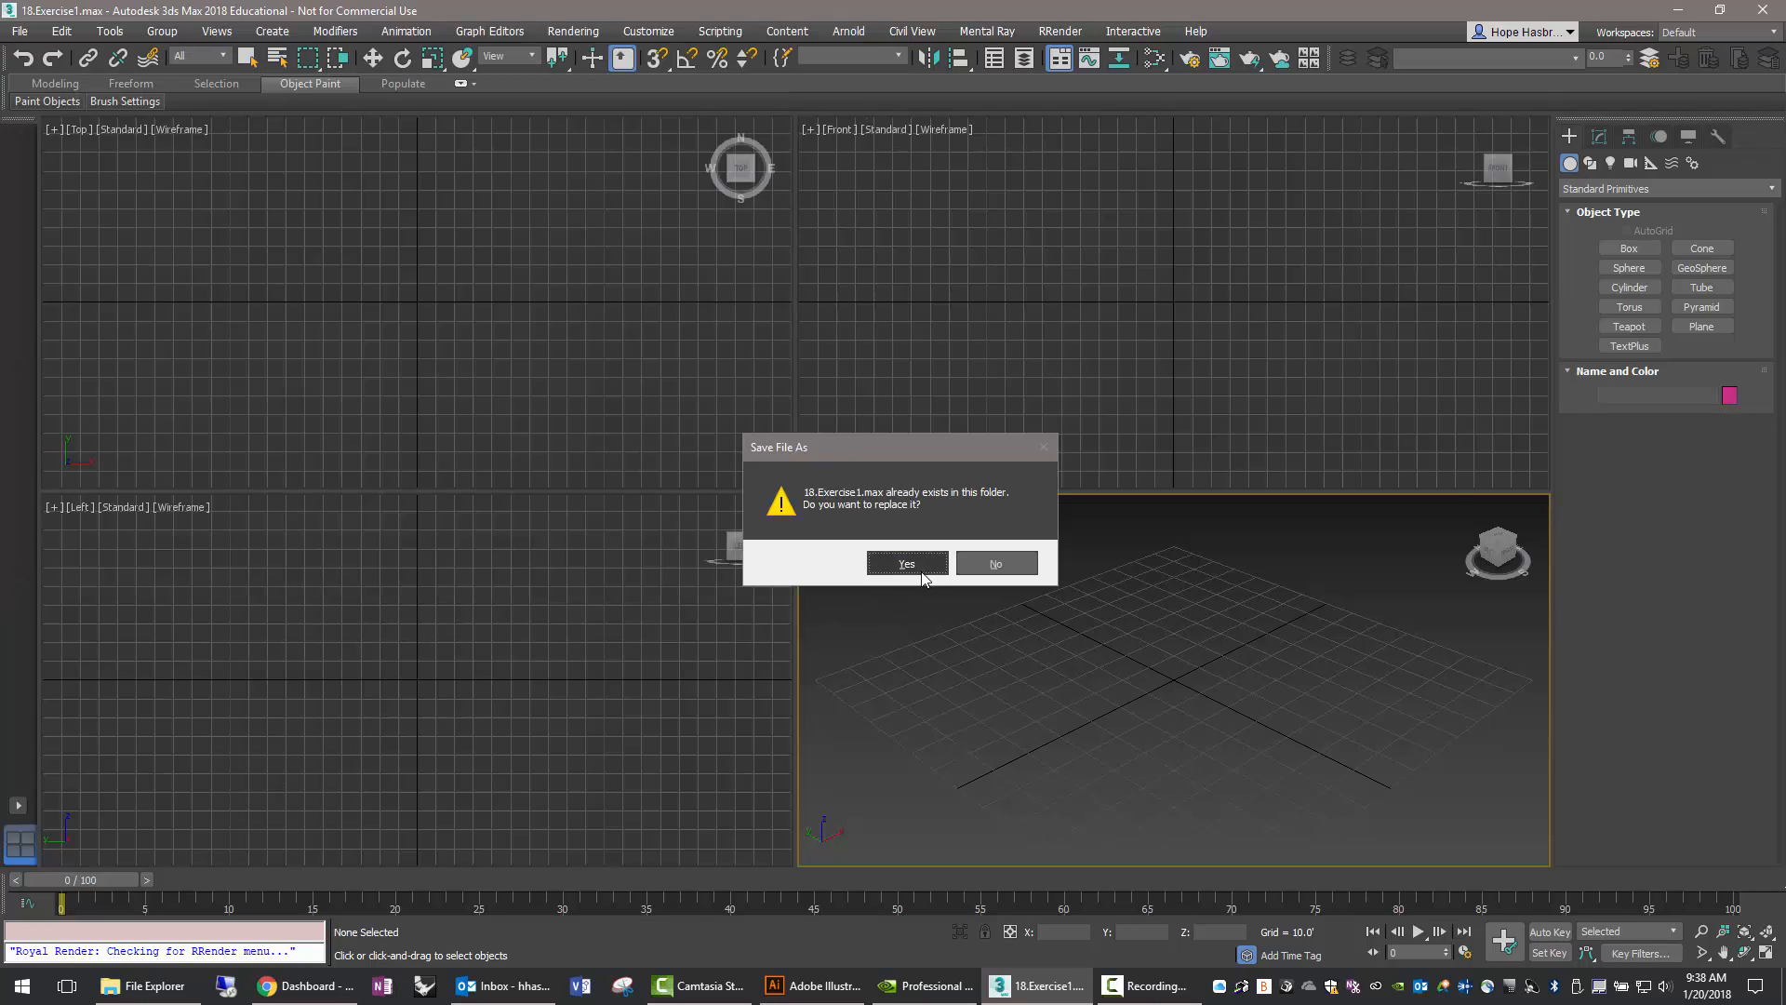
pyautogui.click(907, 564)
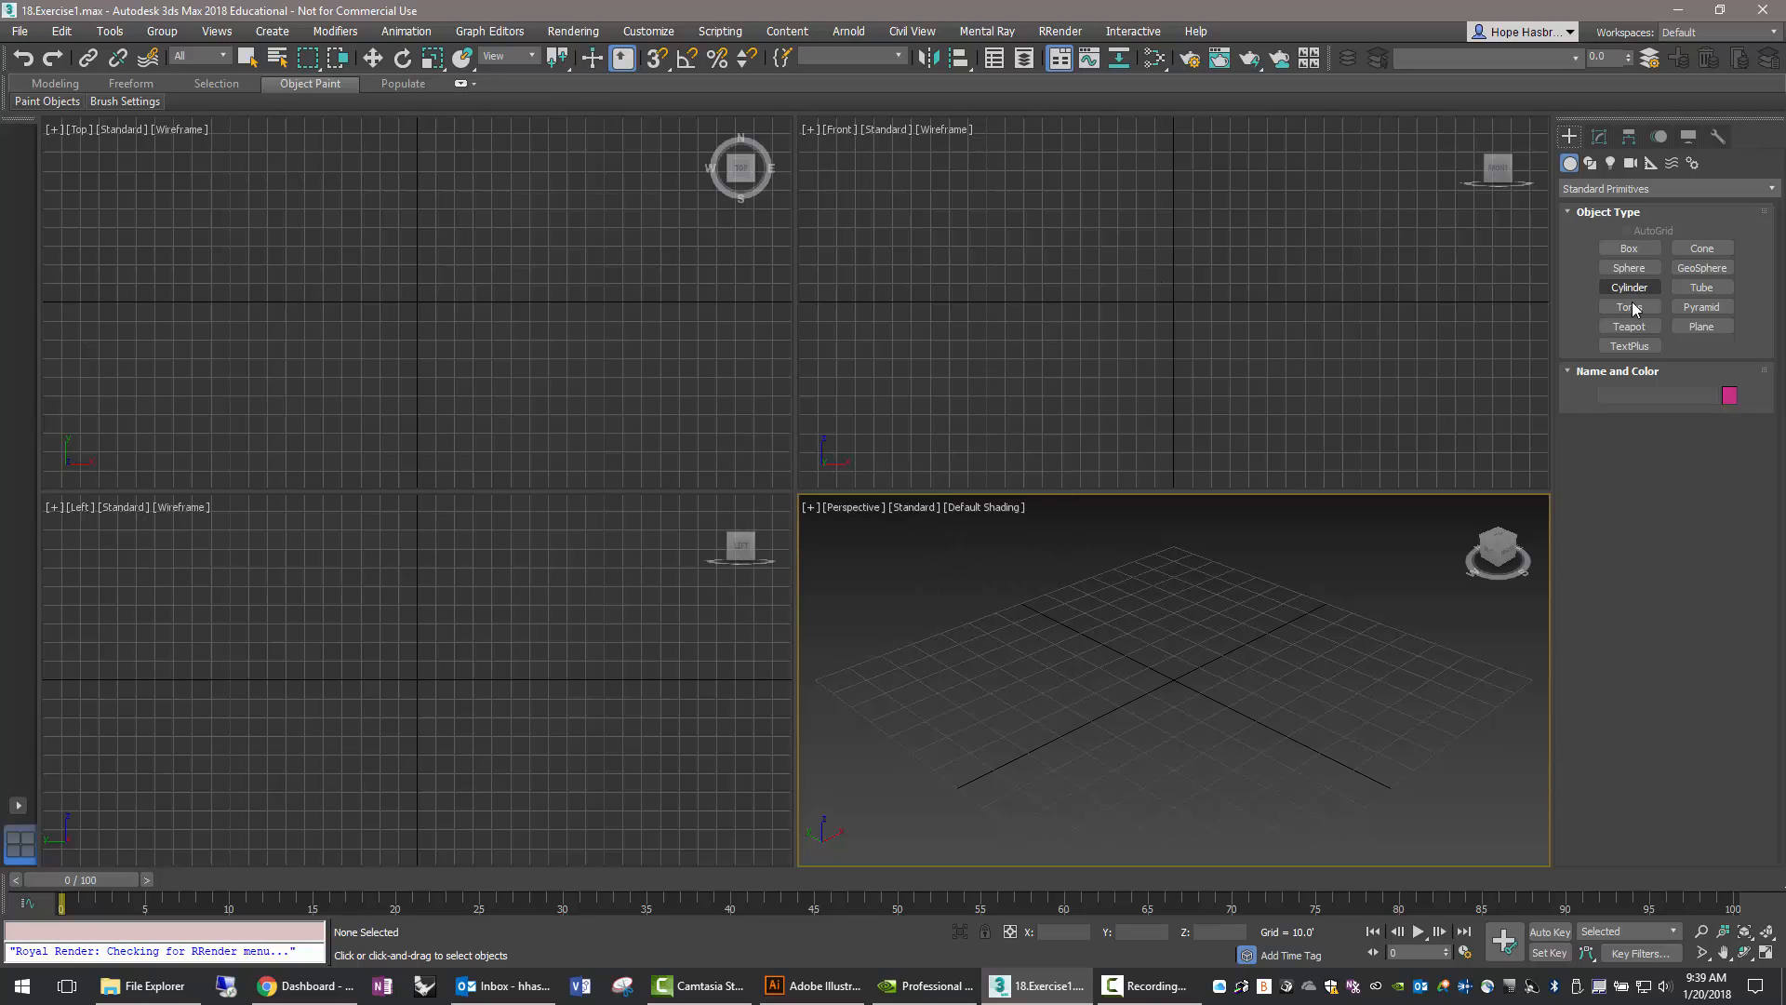
# Set the display unit scale to US Standard with Decimal Feet.
pyautogui.click(1702, 327)
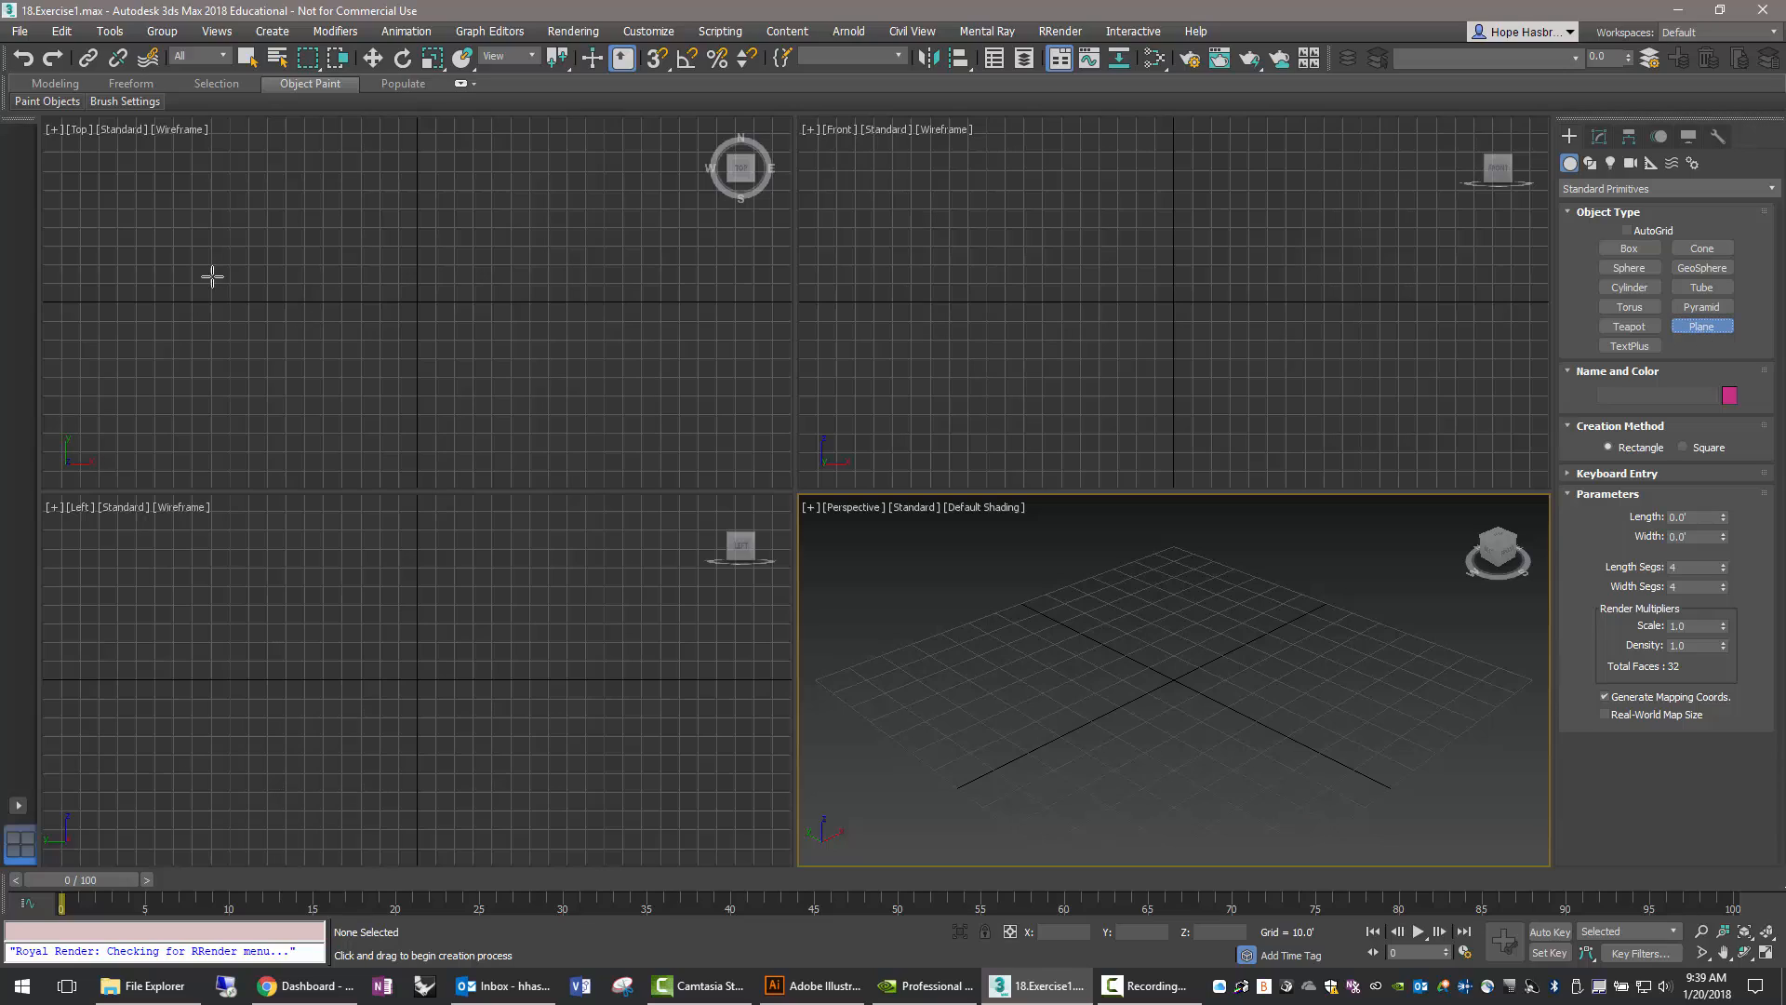
pyautogui.rightClick(210, 152)
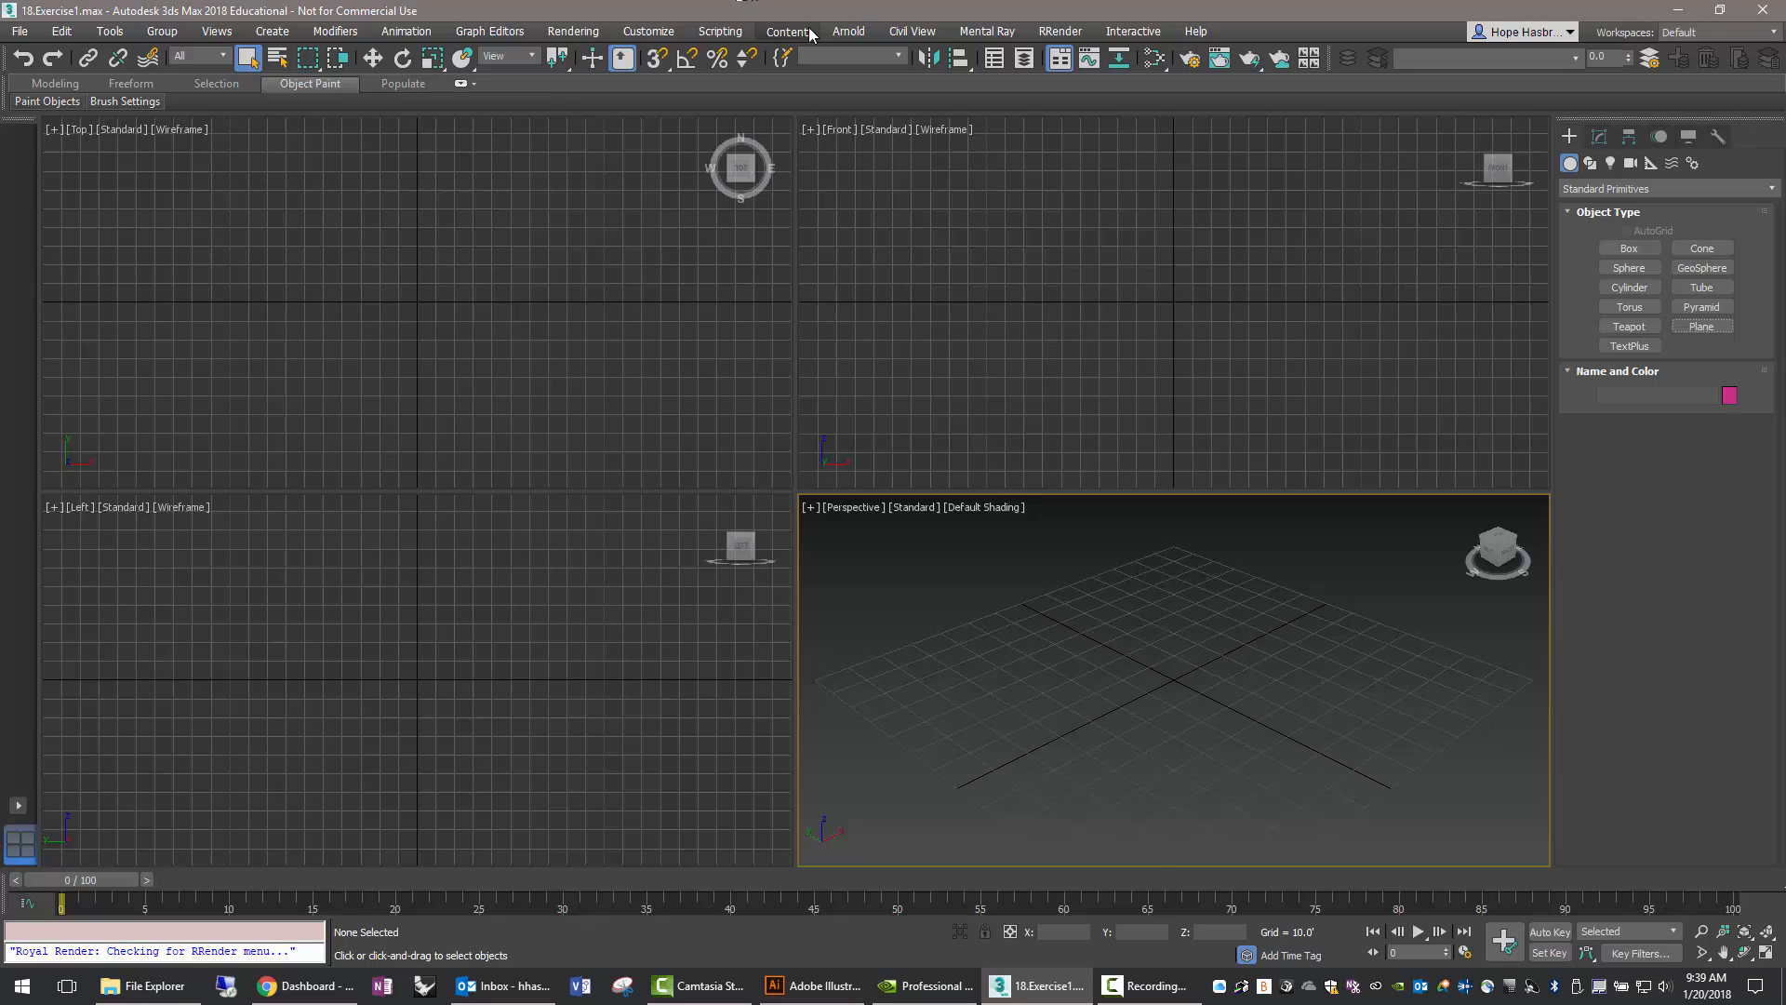
pyautogui.click(664, 34)
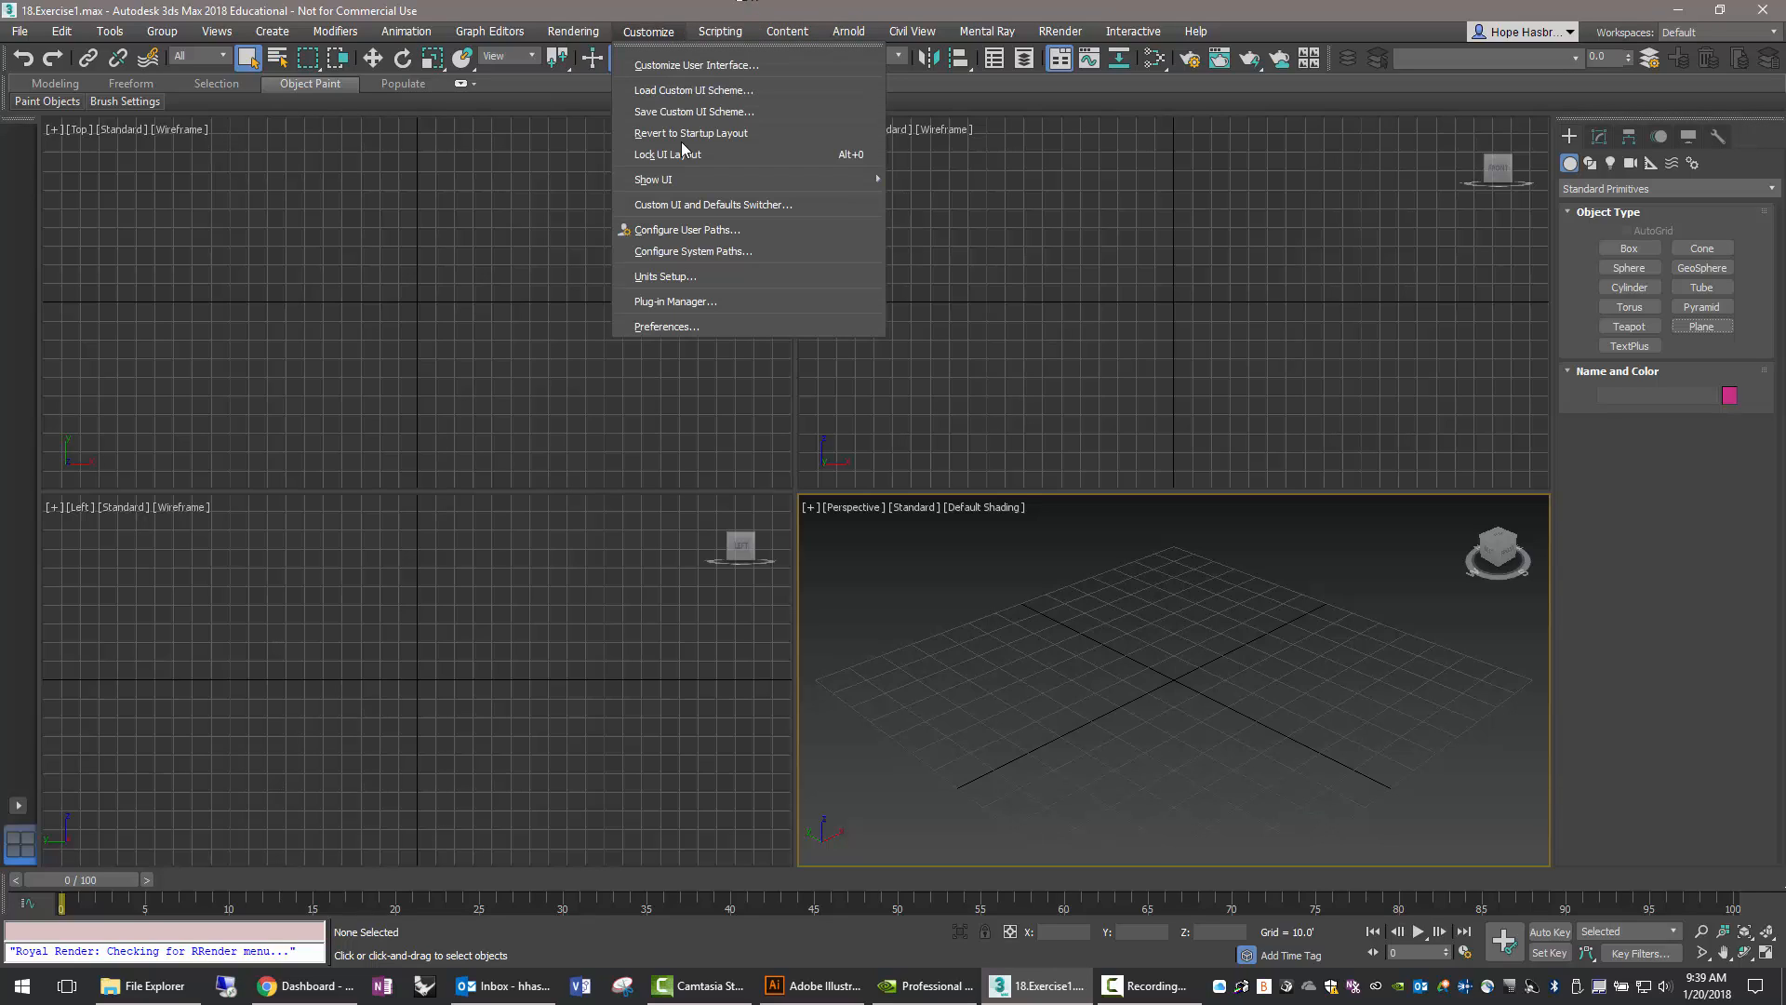
pyautogui.click(686, 276)
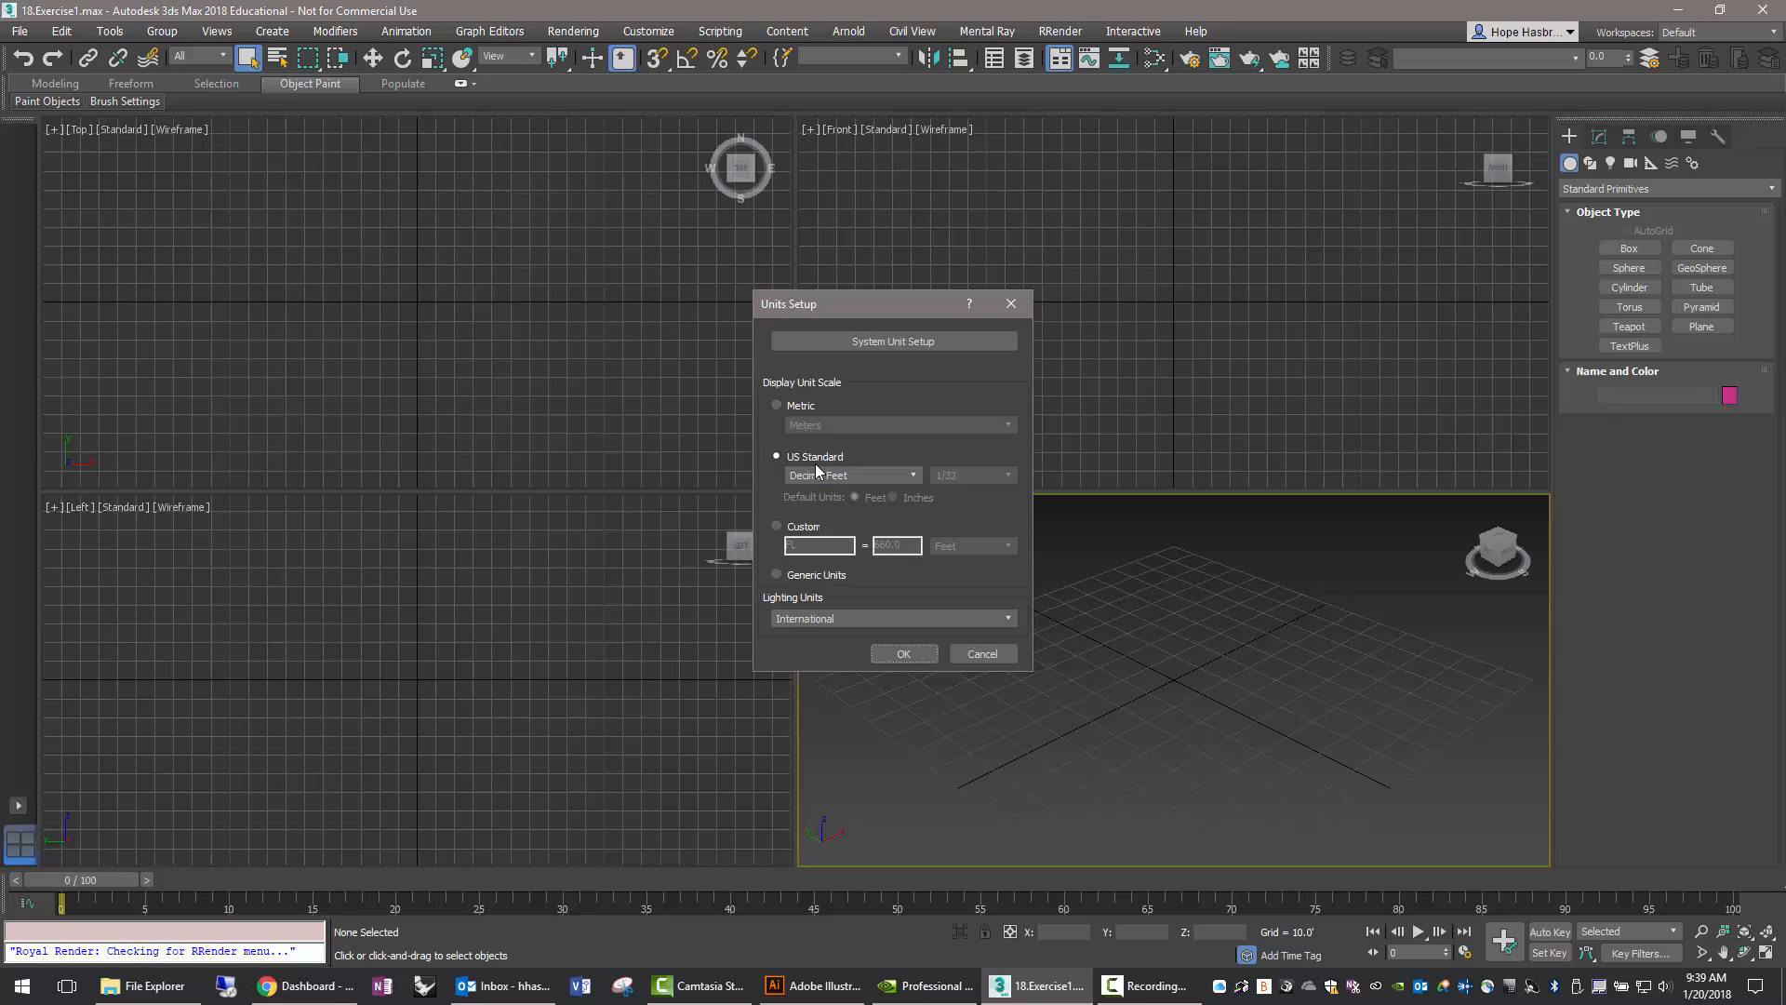
pyautogui.click(878, 478)
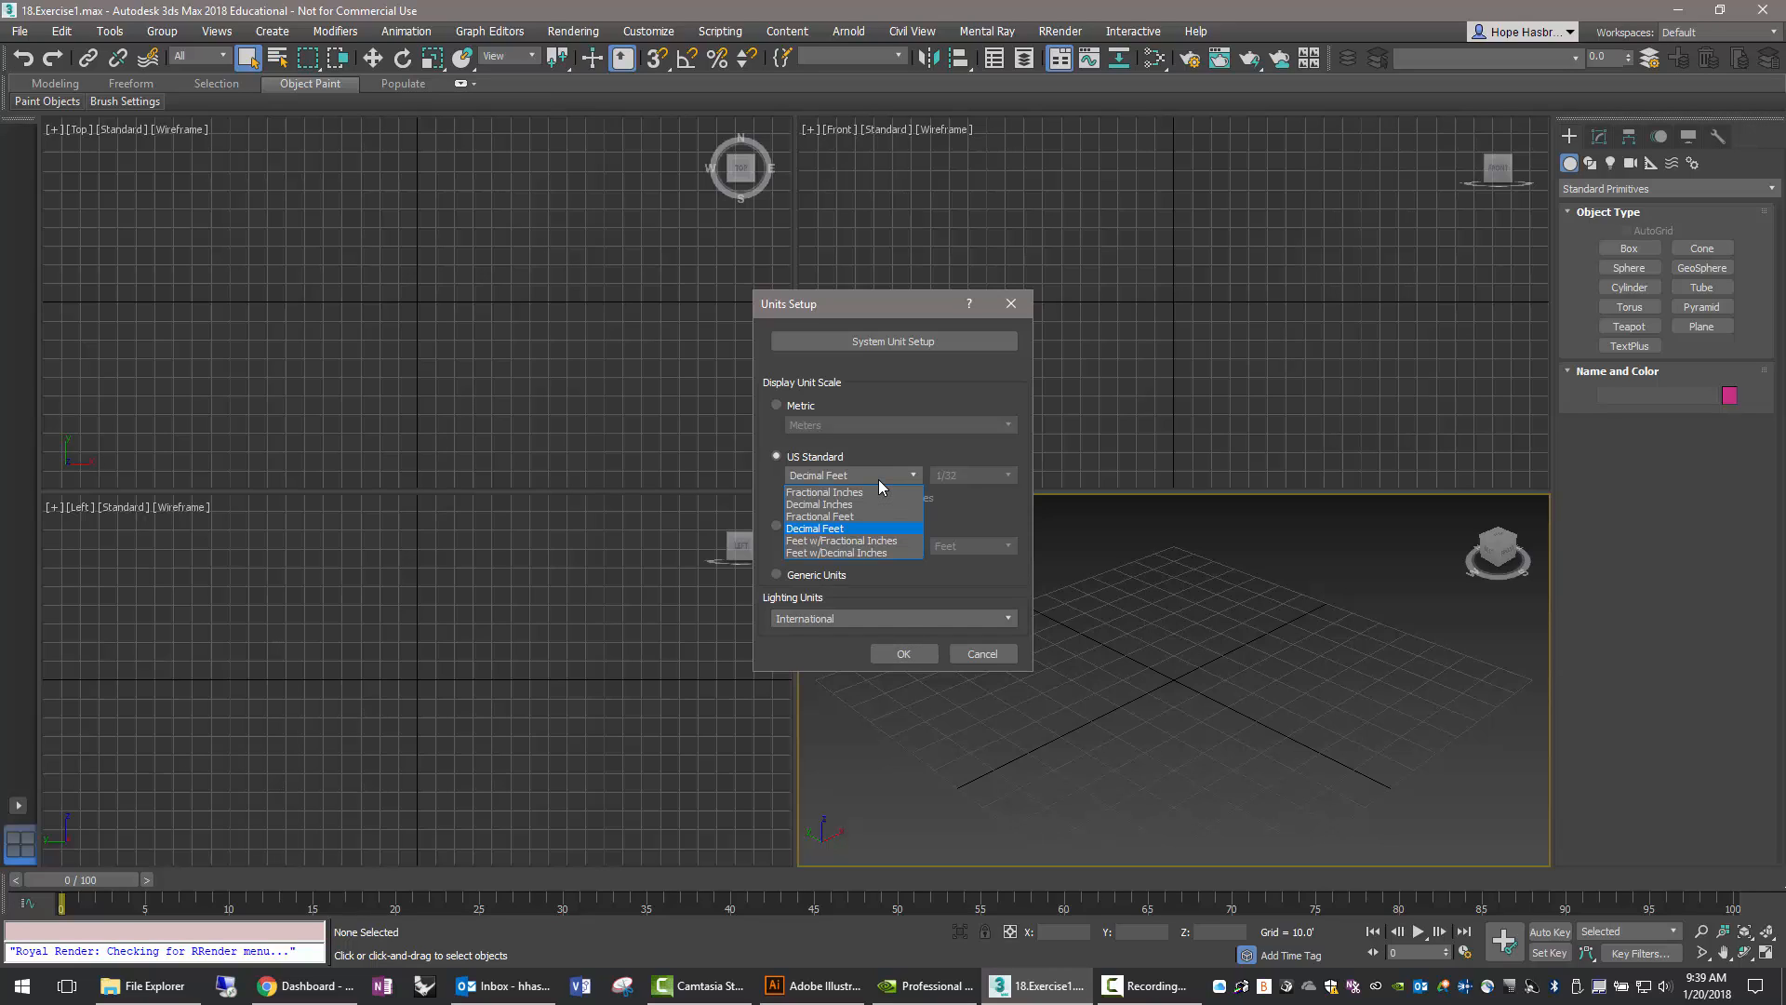
pyautogui.click(839, 528)
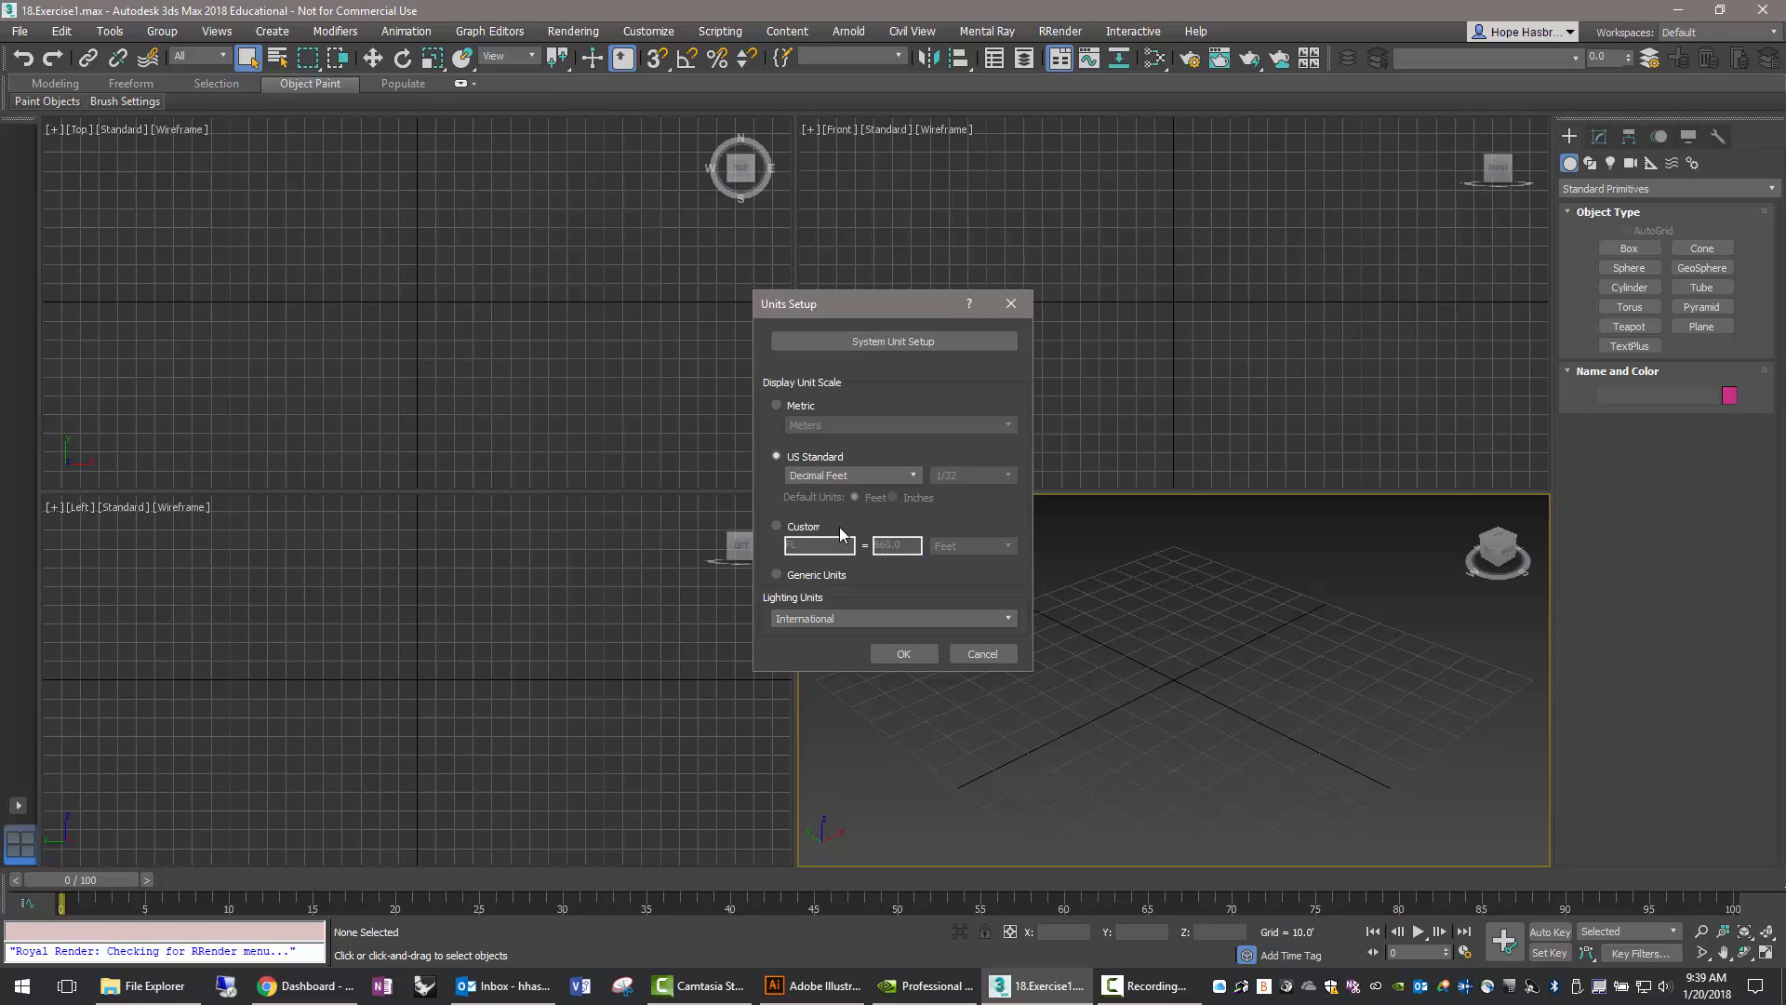
pyautogui.click(897, 660)
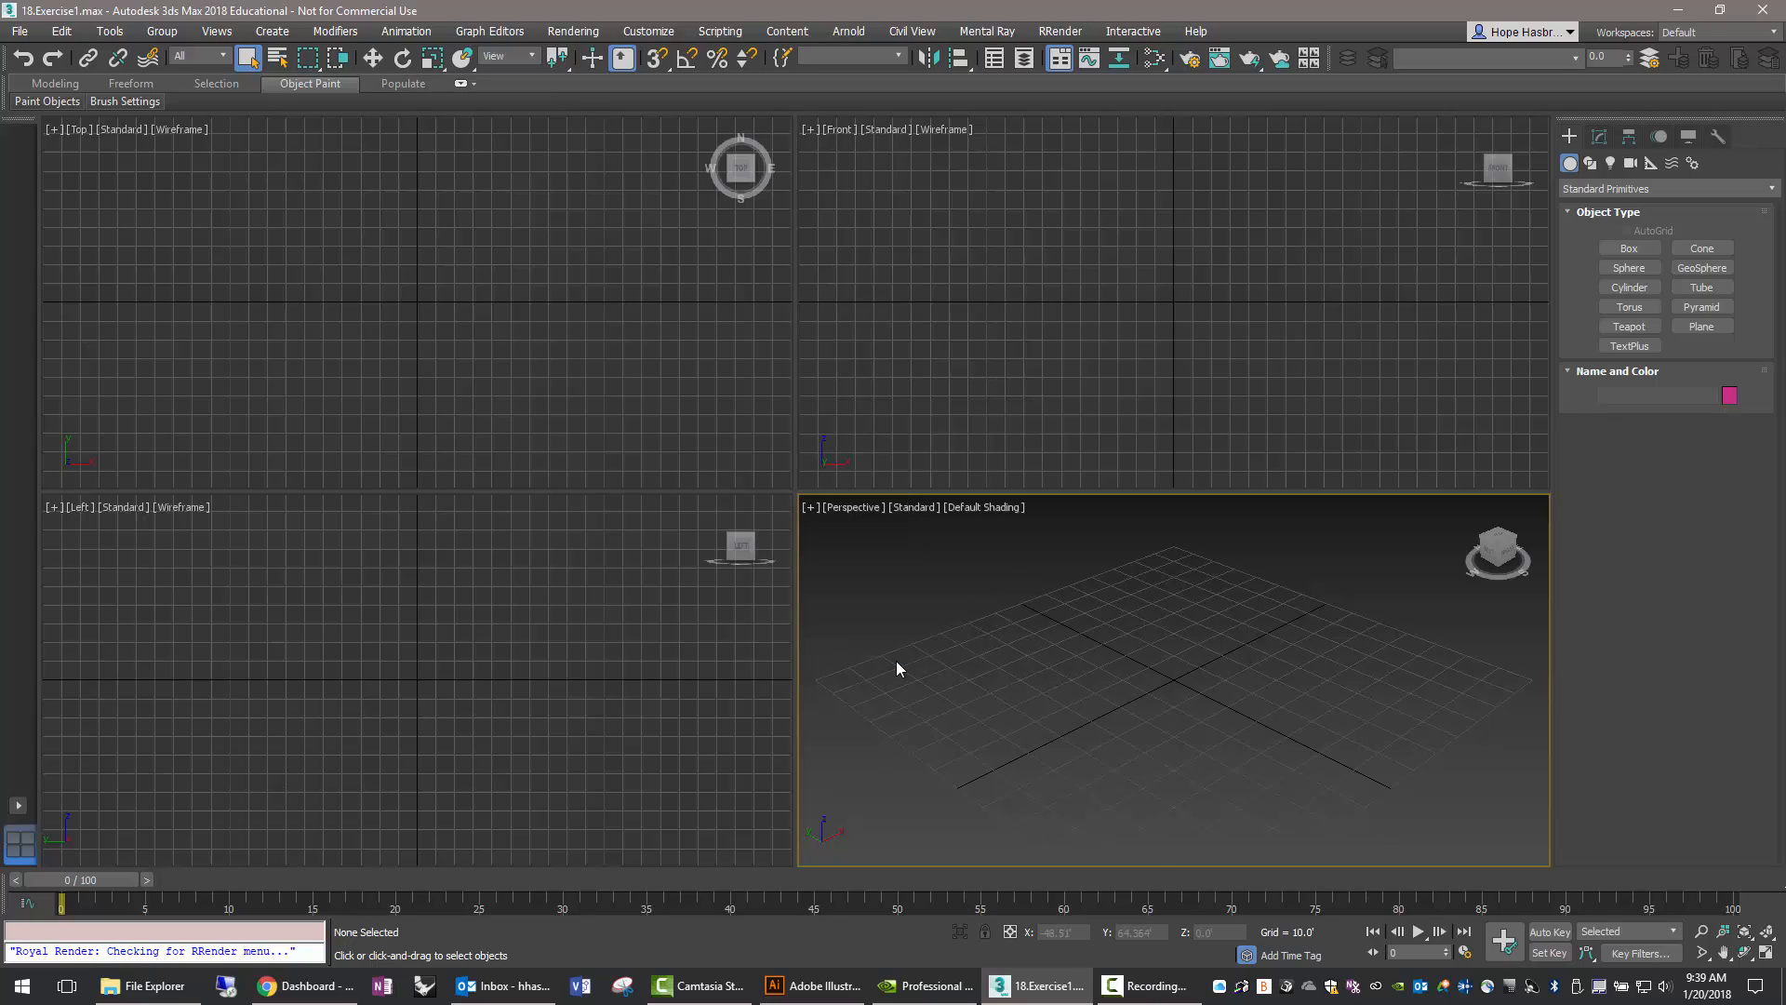
# Create a plane in the Top viewport and set both its length and width to 100 feet.
pyautogui.click(1701, 326)
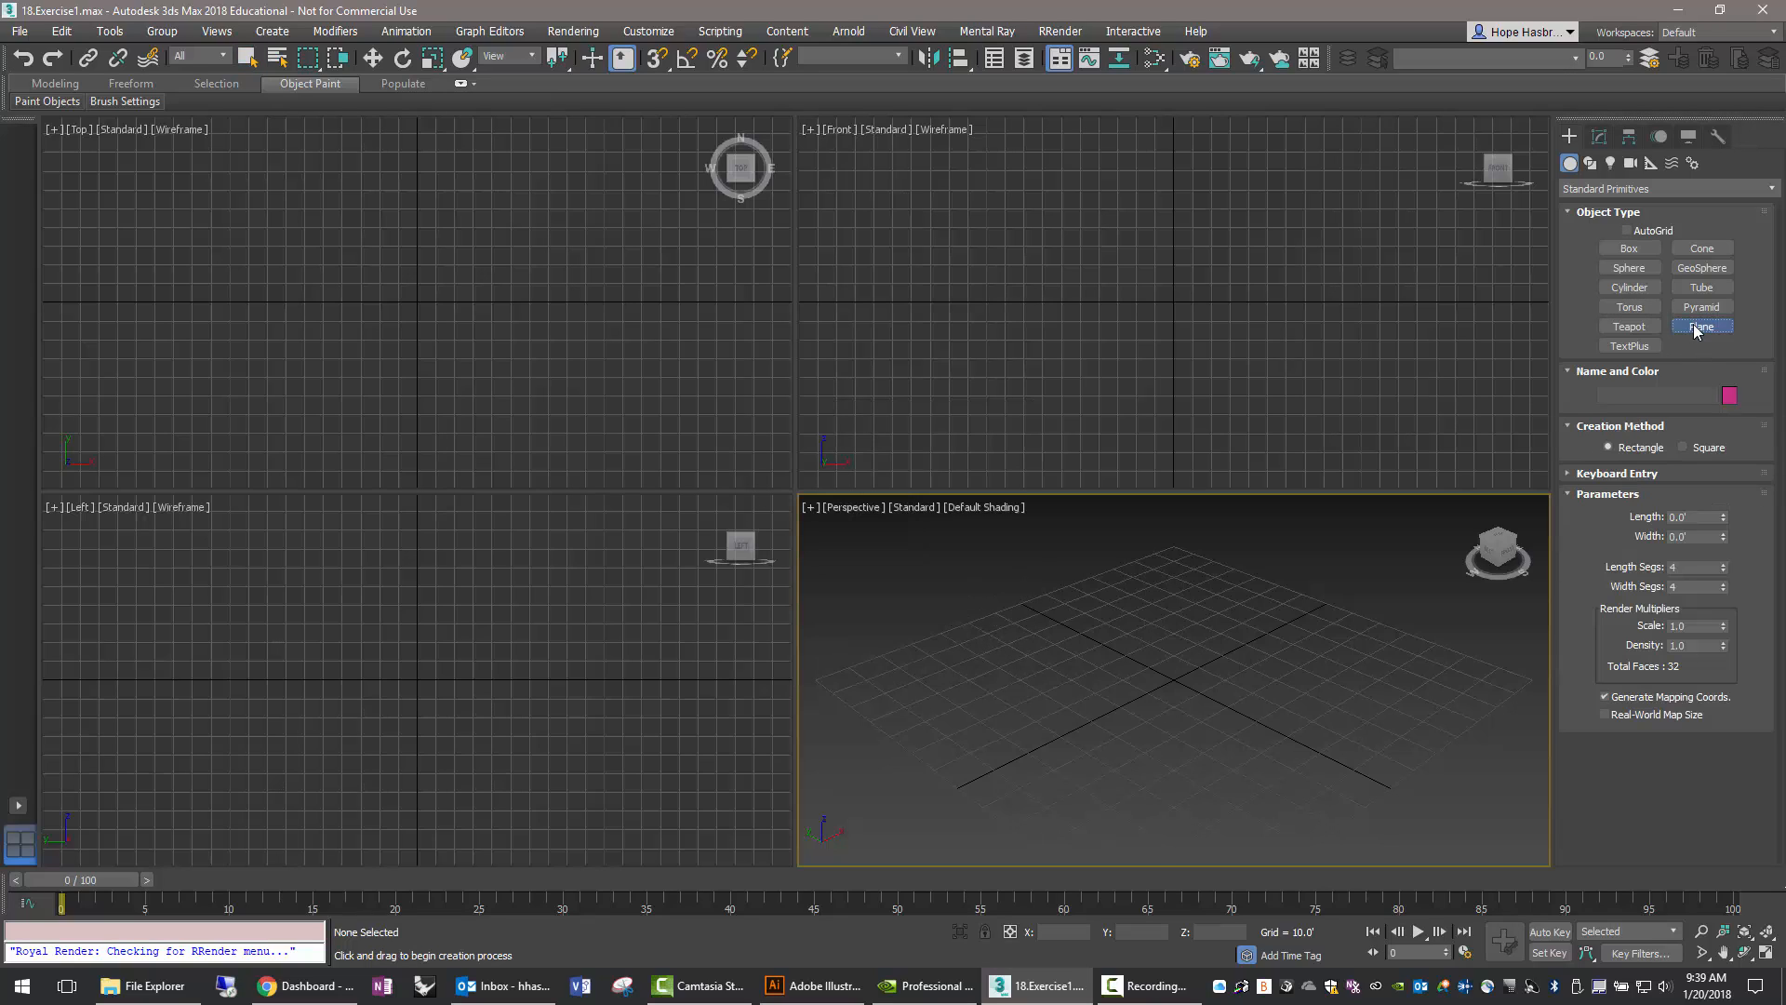
pyautogui.moveTo(172, 152); pyautogui.dragTo(684, 470)
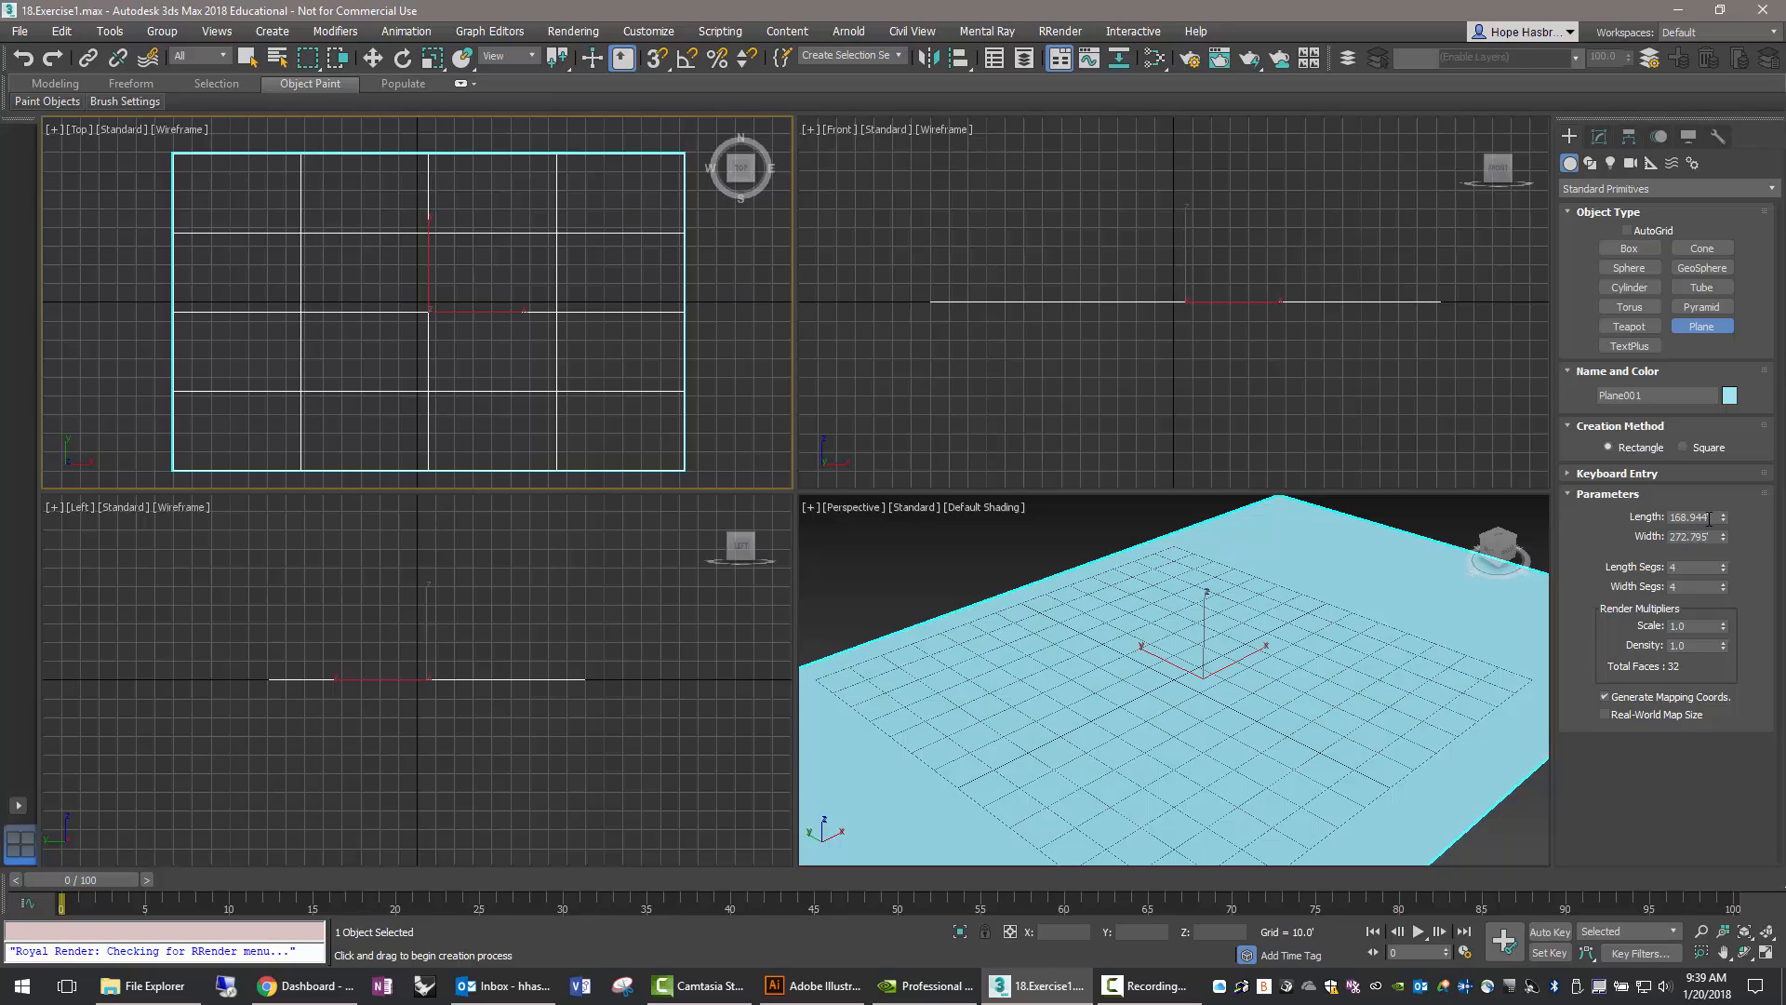
pyautogui.moveTo(1709, 518); pyautogui.dragTo(1645, 520)
pyautogui.write('100')
pyautogui.moveTo(1712, 537); pyautogui.dragTo(1648, 537)
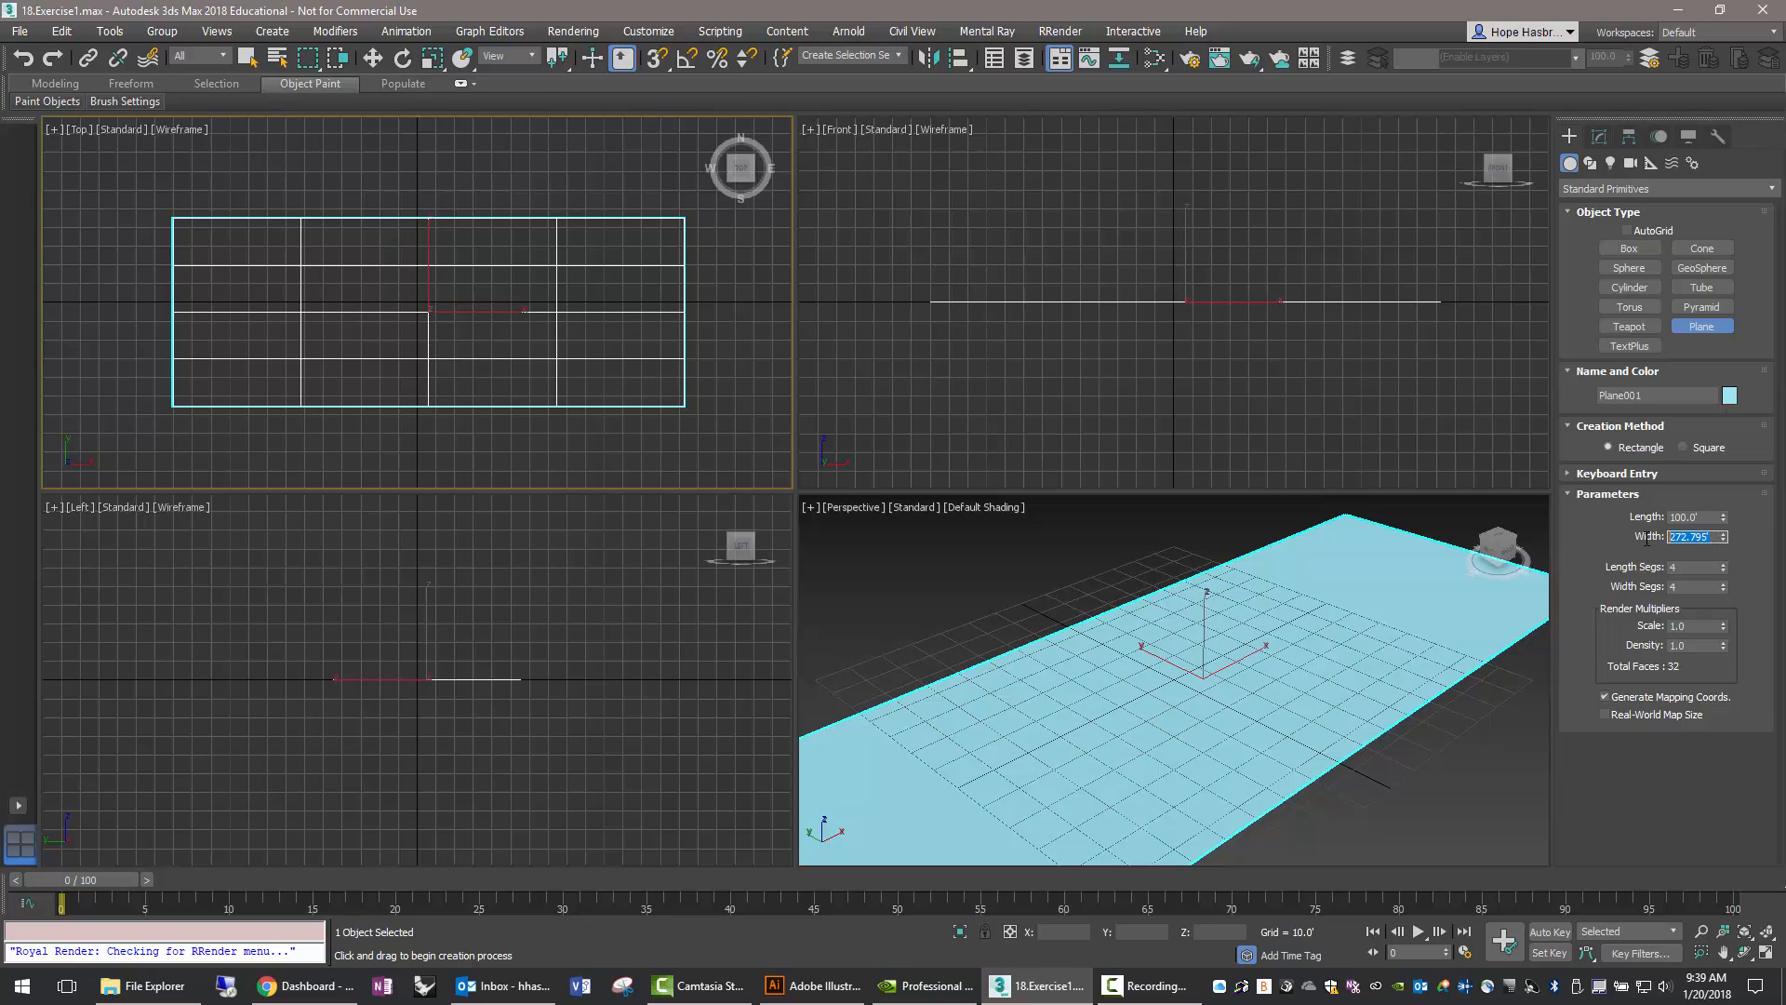
pyautogui.write('100')
pyautogui.press('Return')
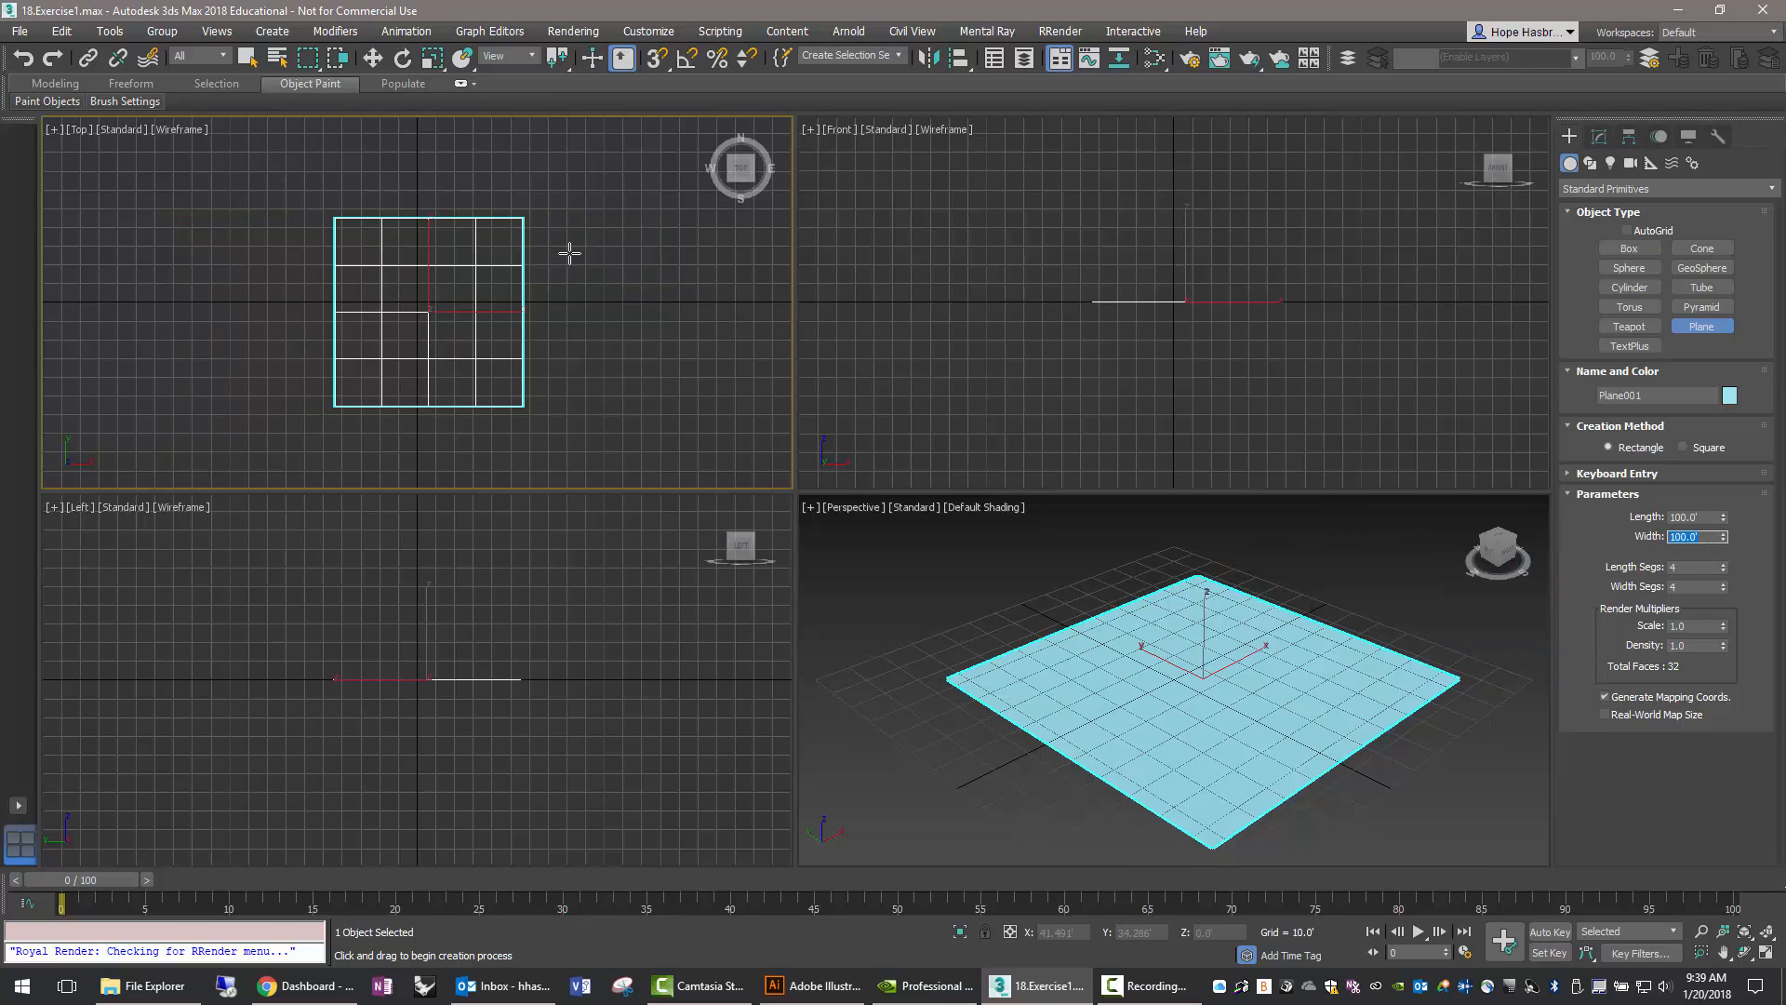
# Save the scene under its current name and deselect the plane.
pyautogui.click(20, 30)
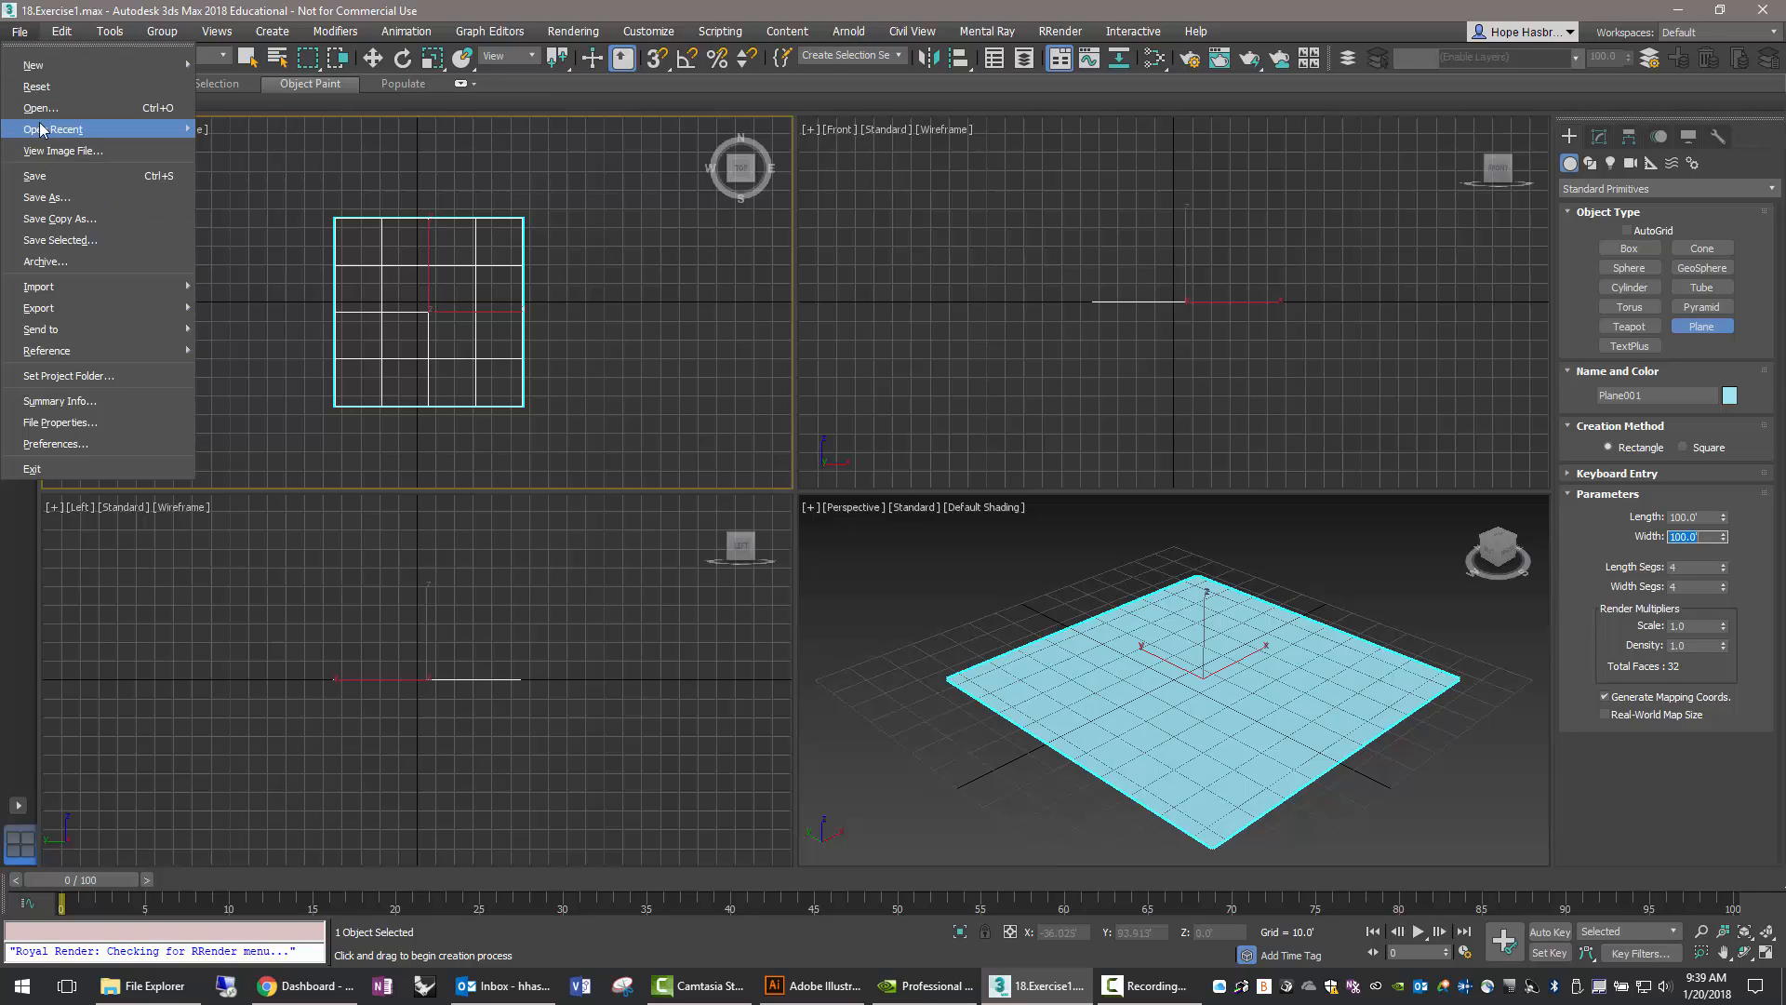
pyautogui.click(42, 175)
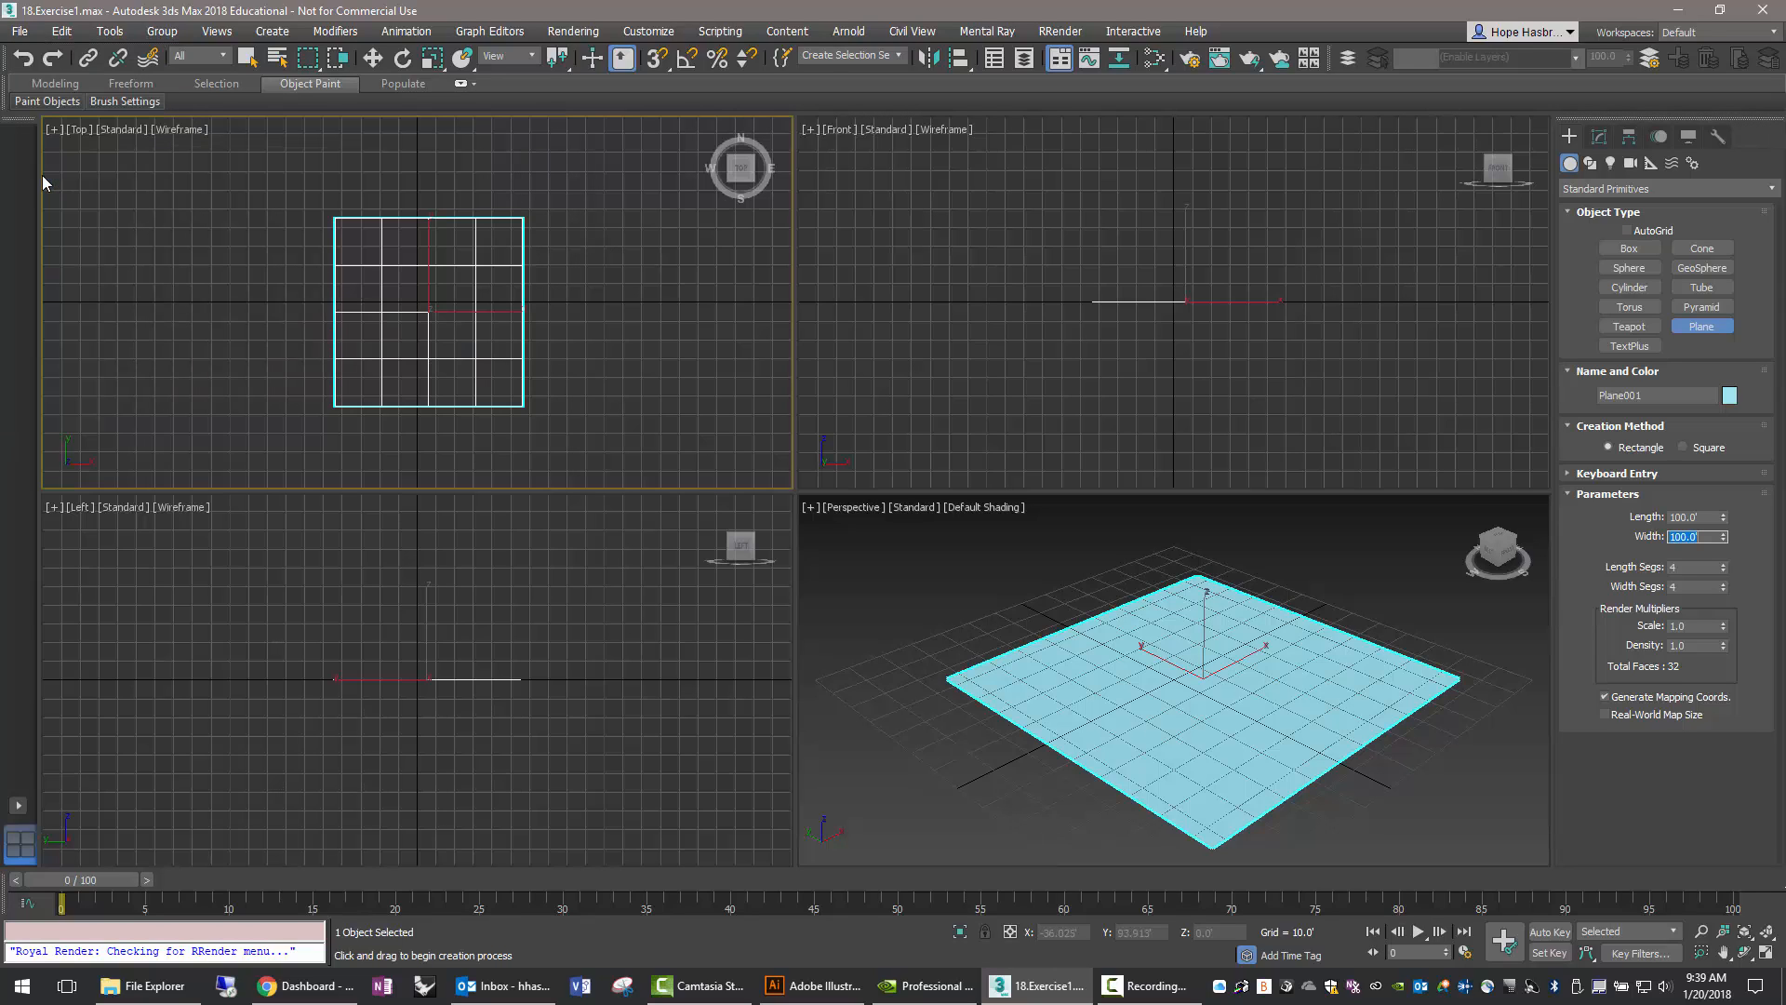
pyautogui.click(253, 60)
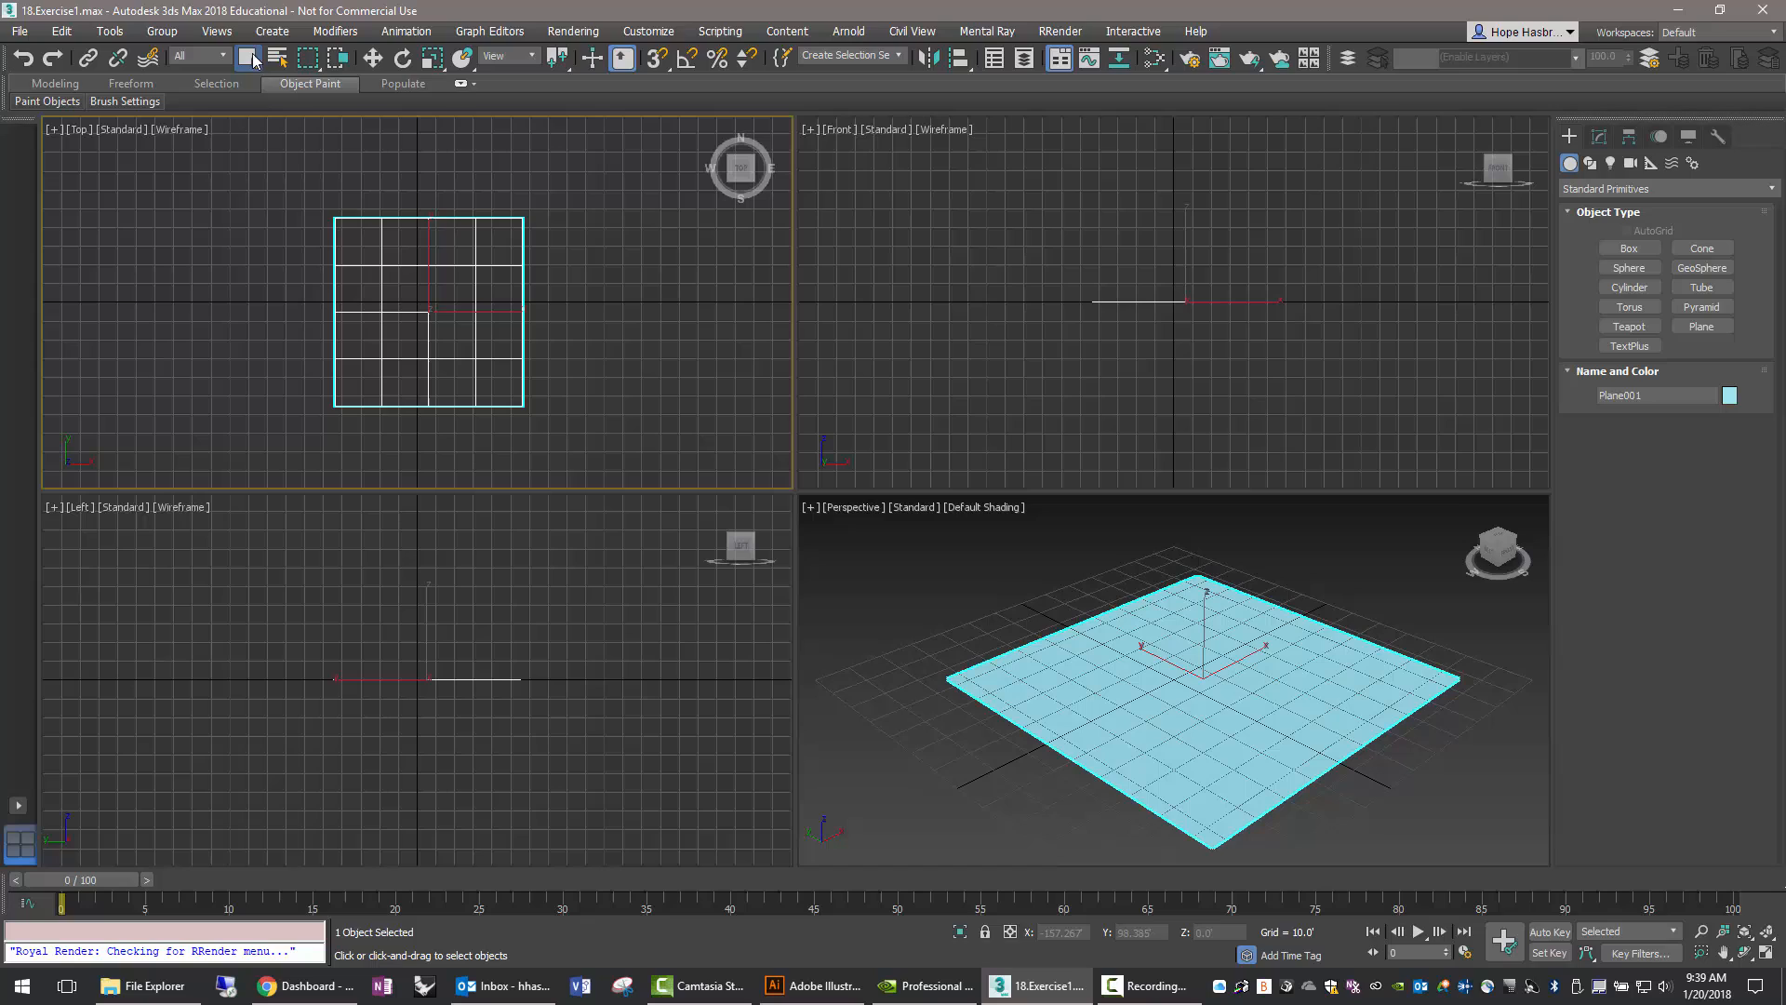
pyautogui.click(280, 249)
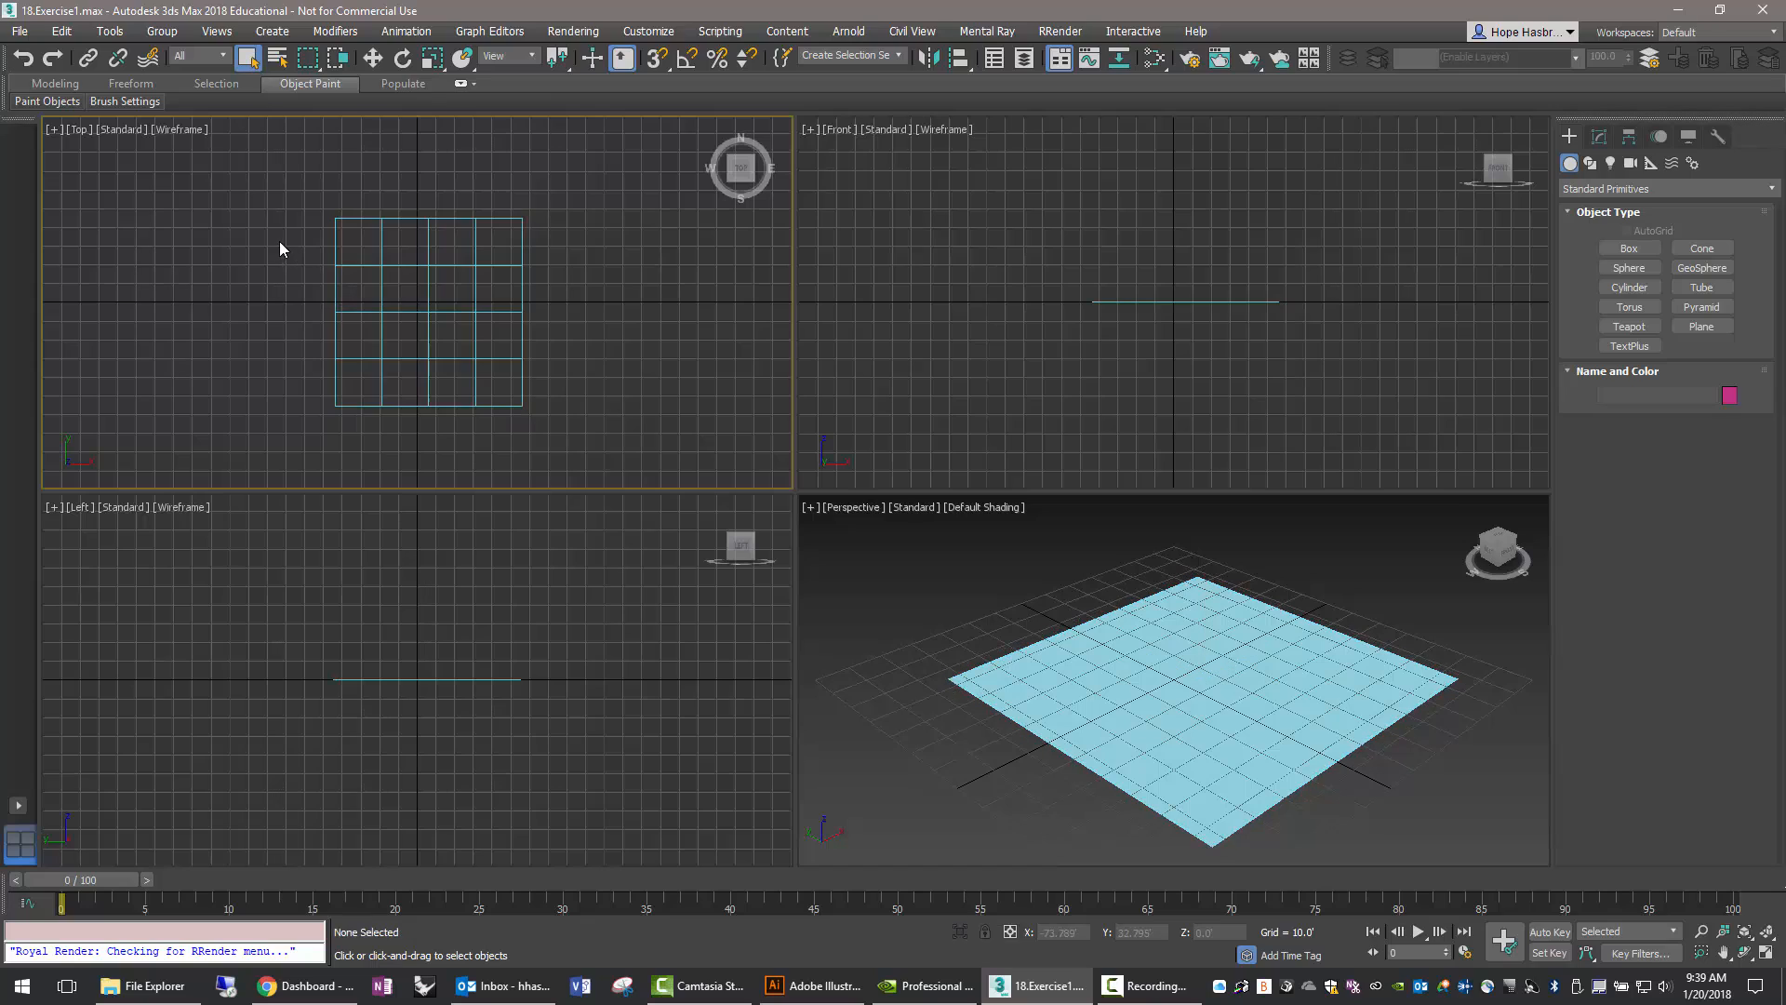
pyautogui.click(221, 32)
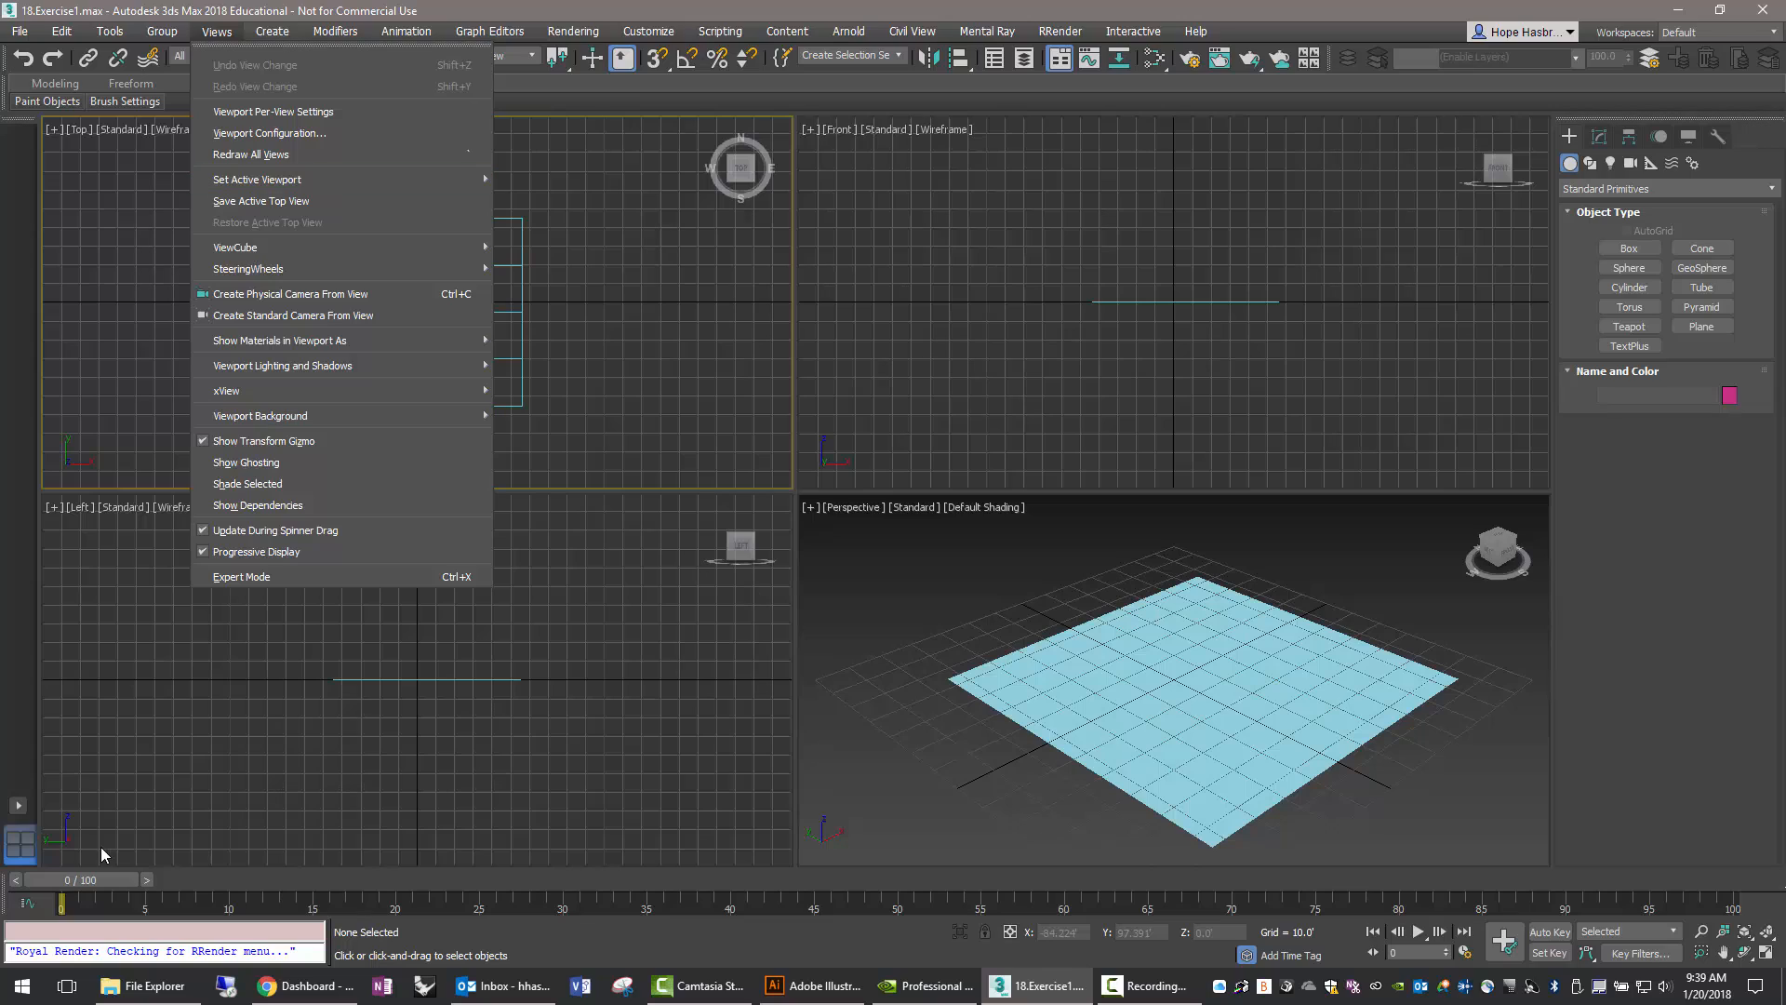
pyautogui.click(14, 812)
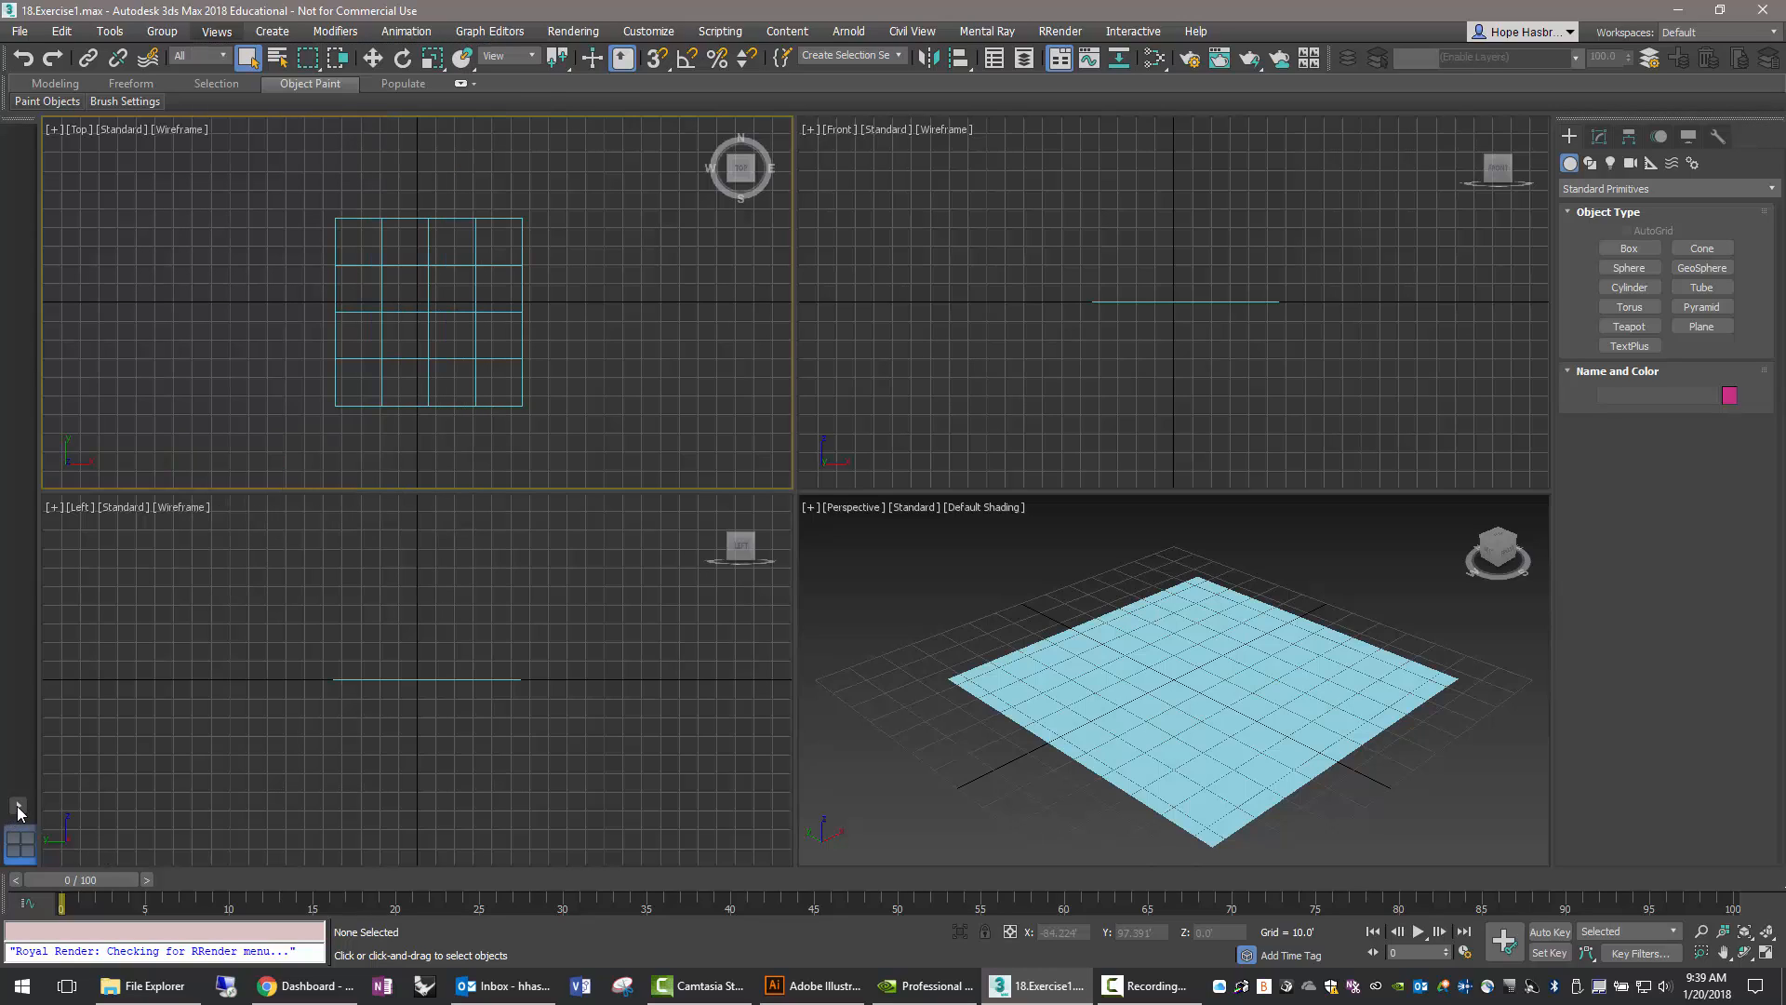
pyautogui.click(17, 807)
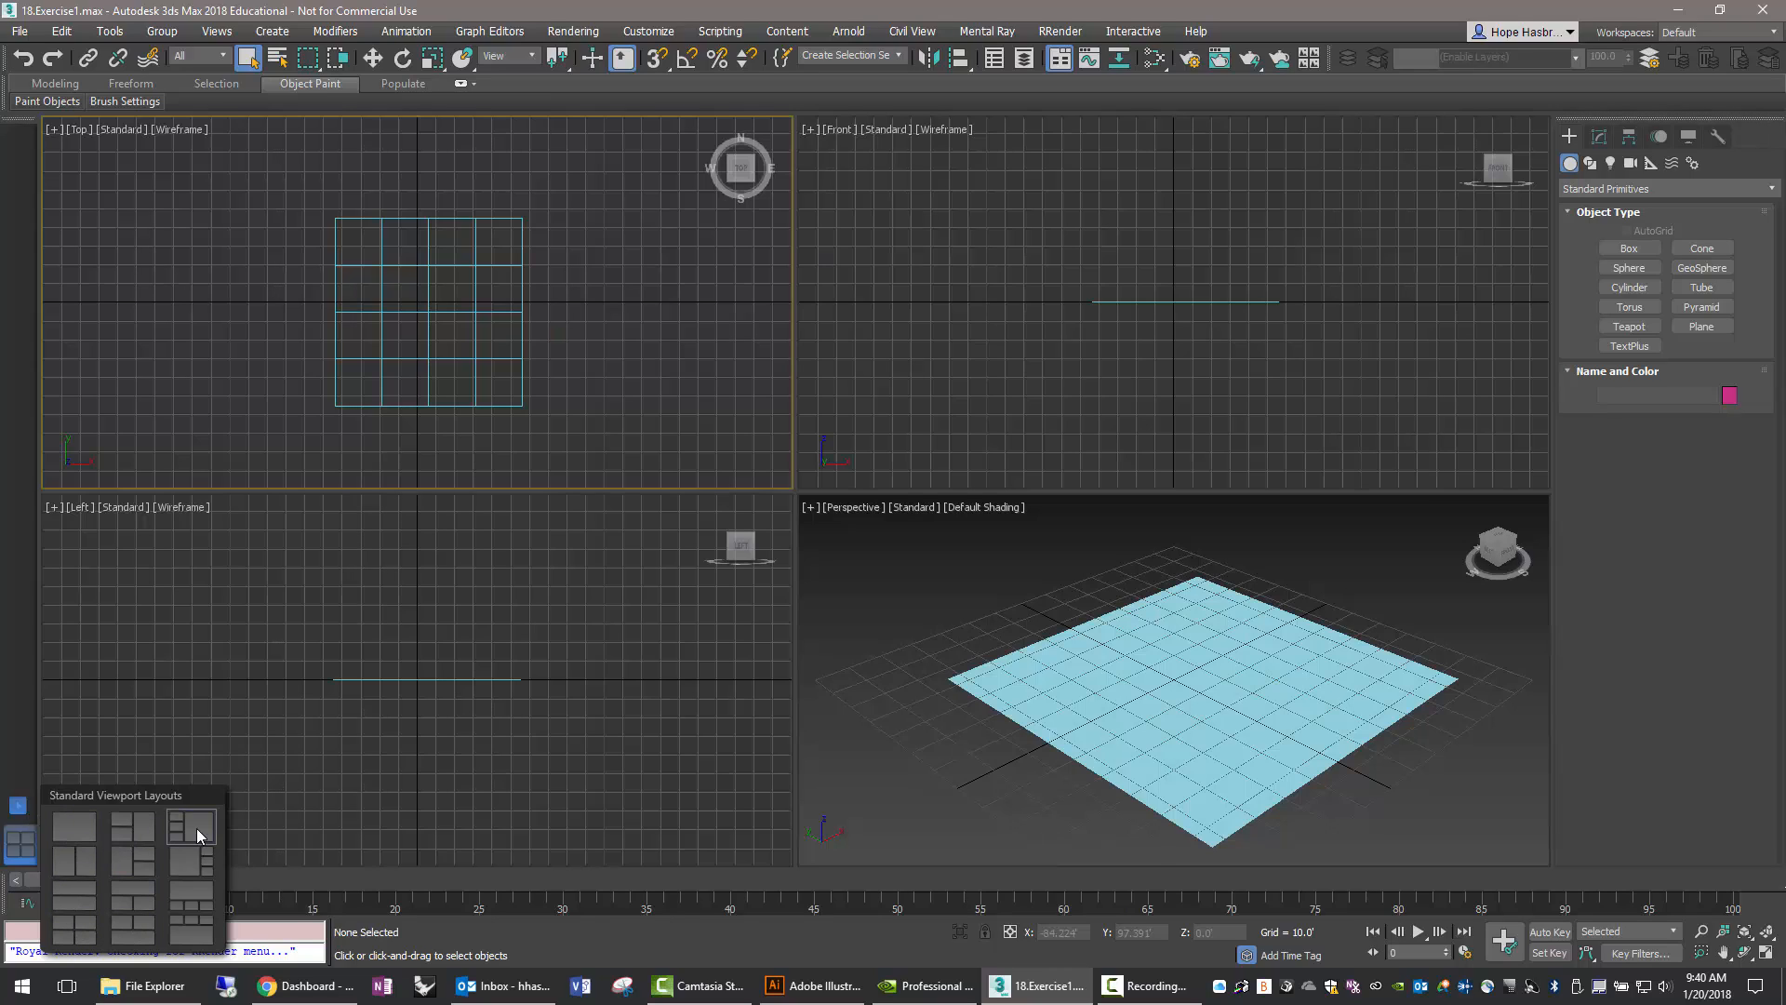
pyautogui.click(358, 14)
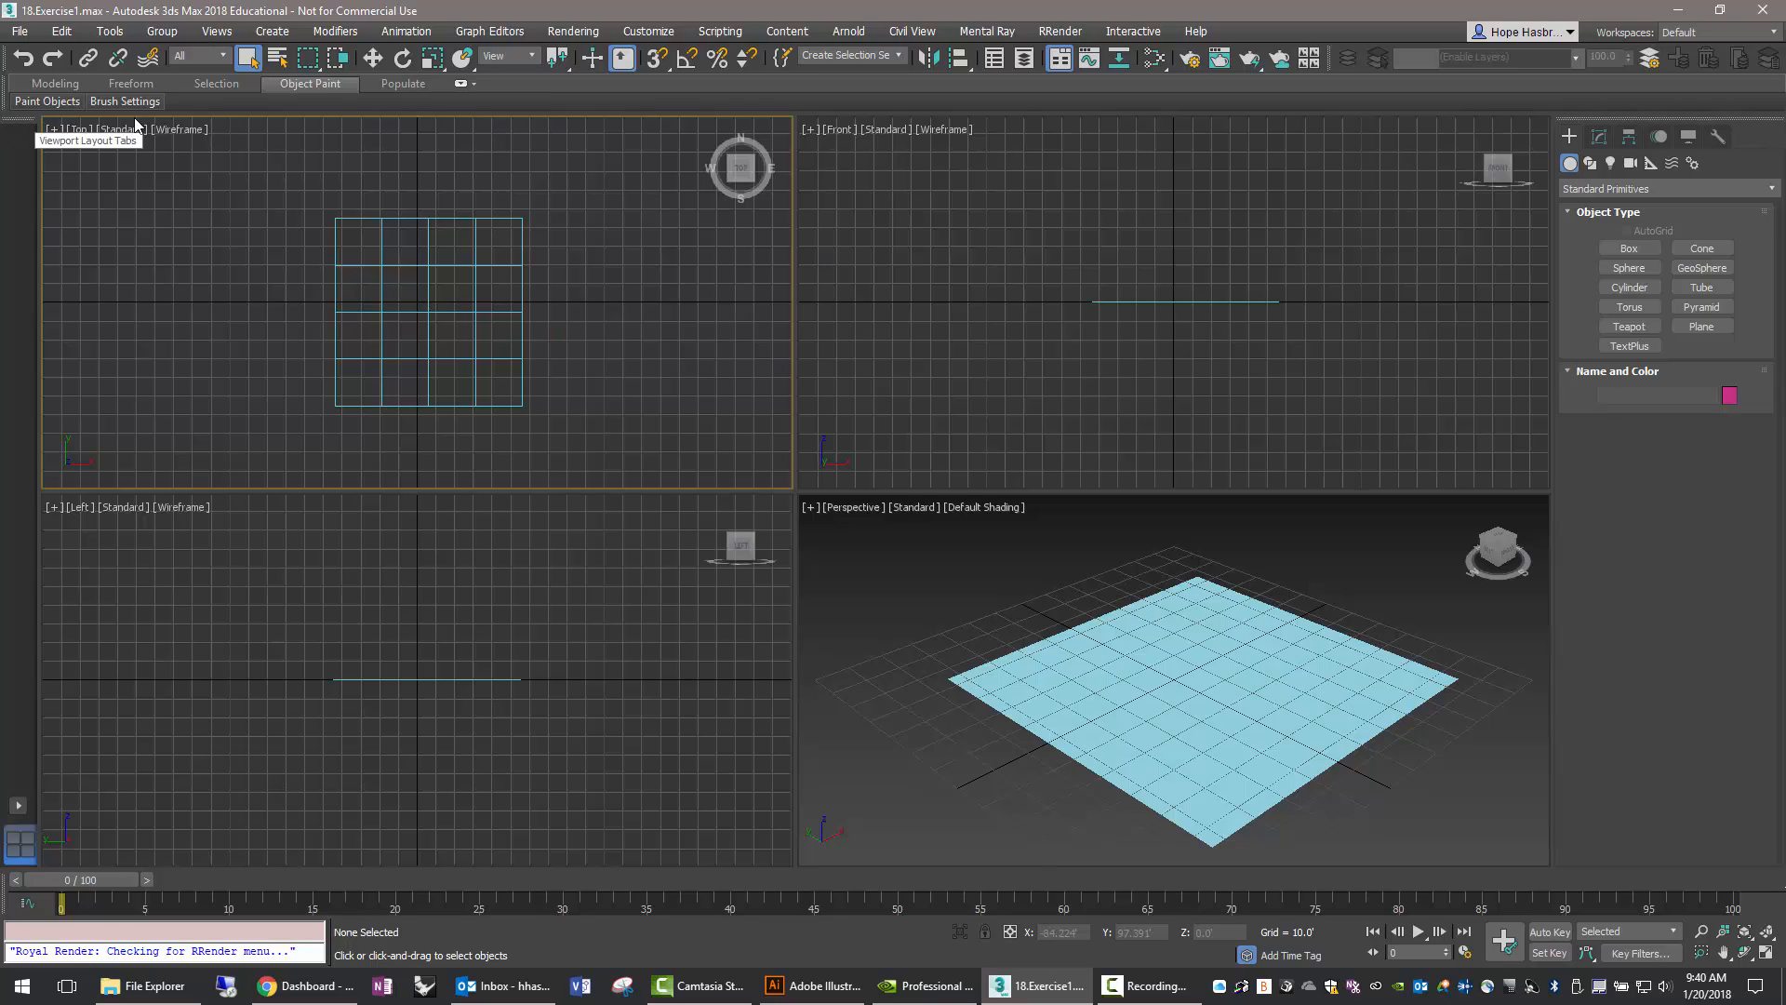
# Draw a box on the plane in the Top viewport, about 15.4 ft long, 21.4 ft wide and 24.3 ft high.
pyautogui.click(1605, 249)
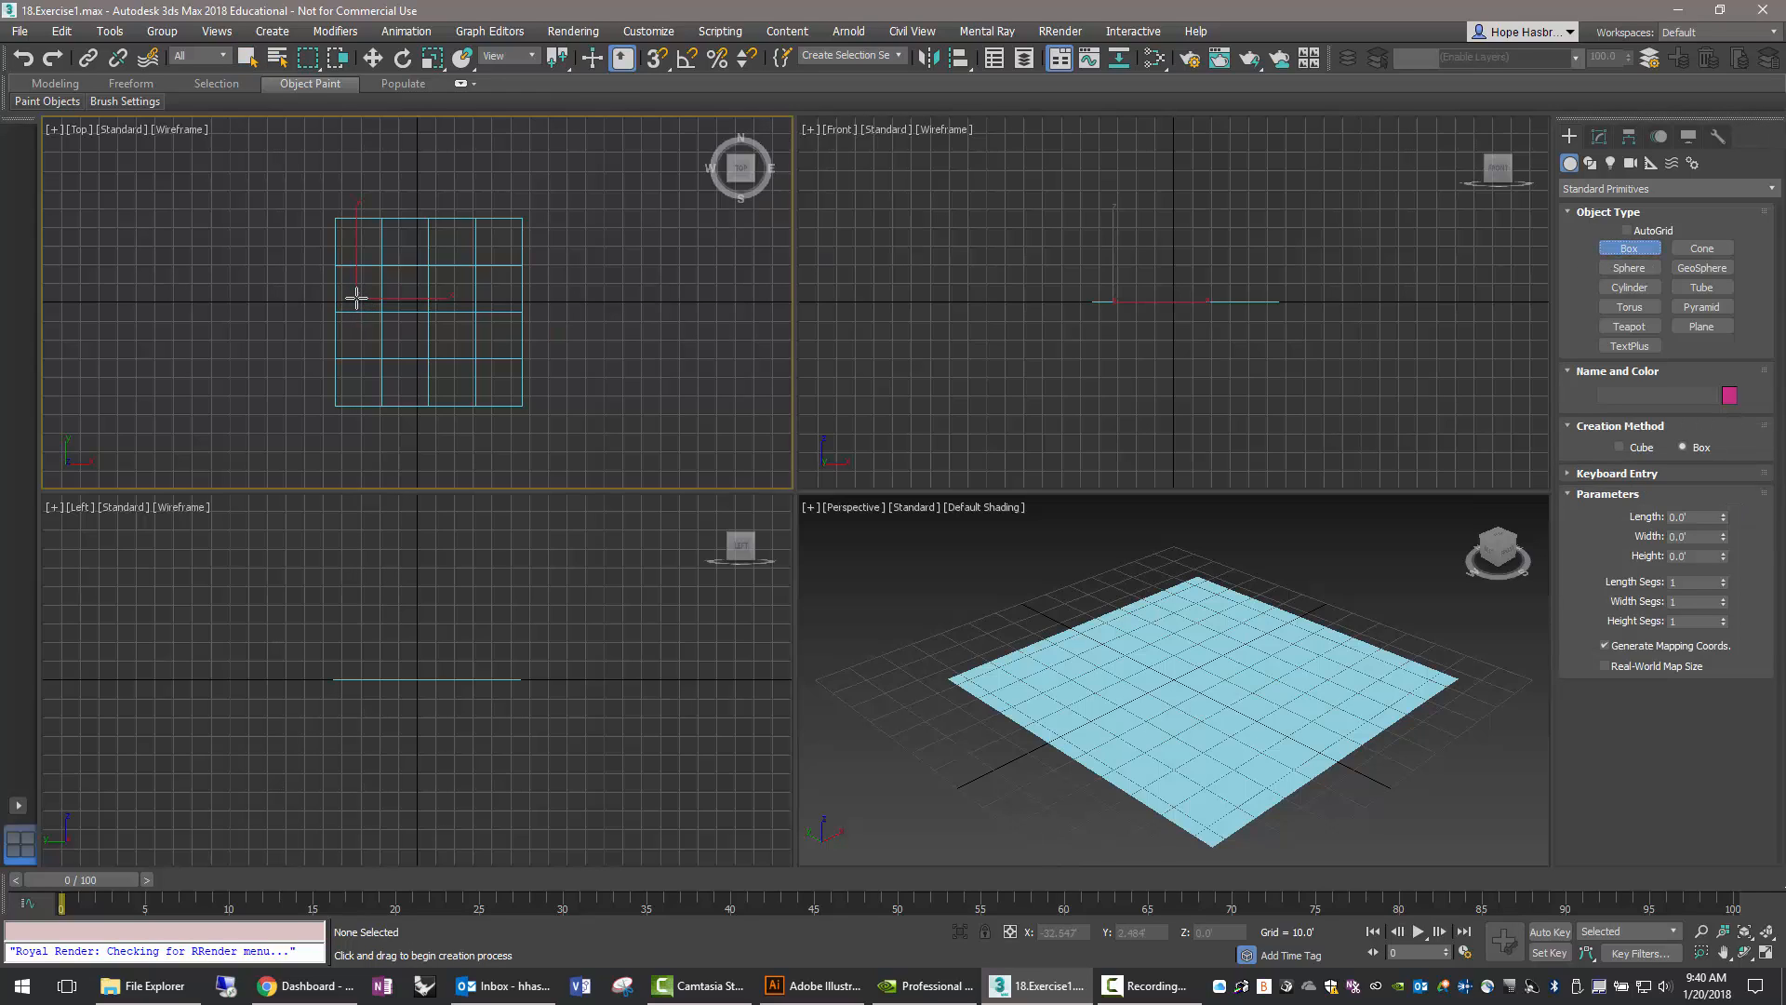
pyautogui.moveTo(355, 297); pyautogui.dragTo(398, 325)
pyautogui.click(397, 280)
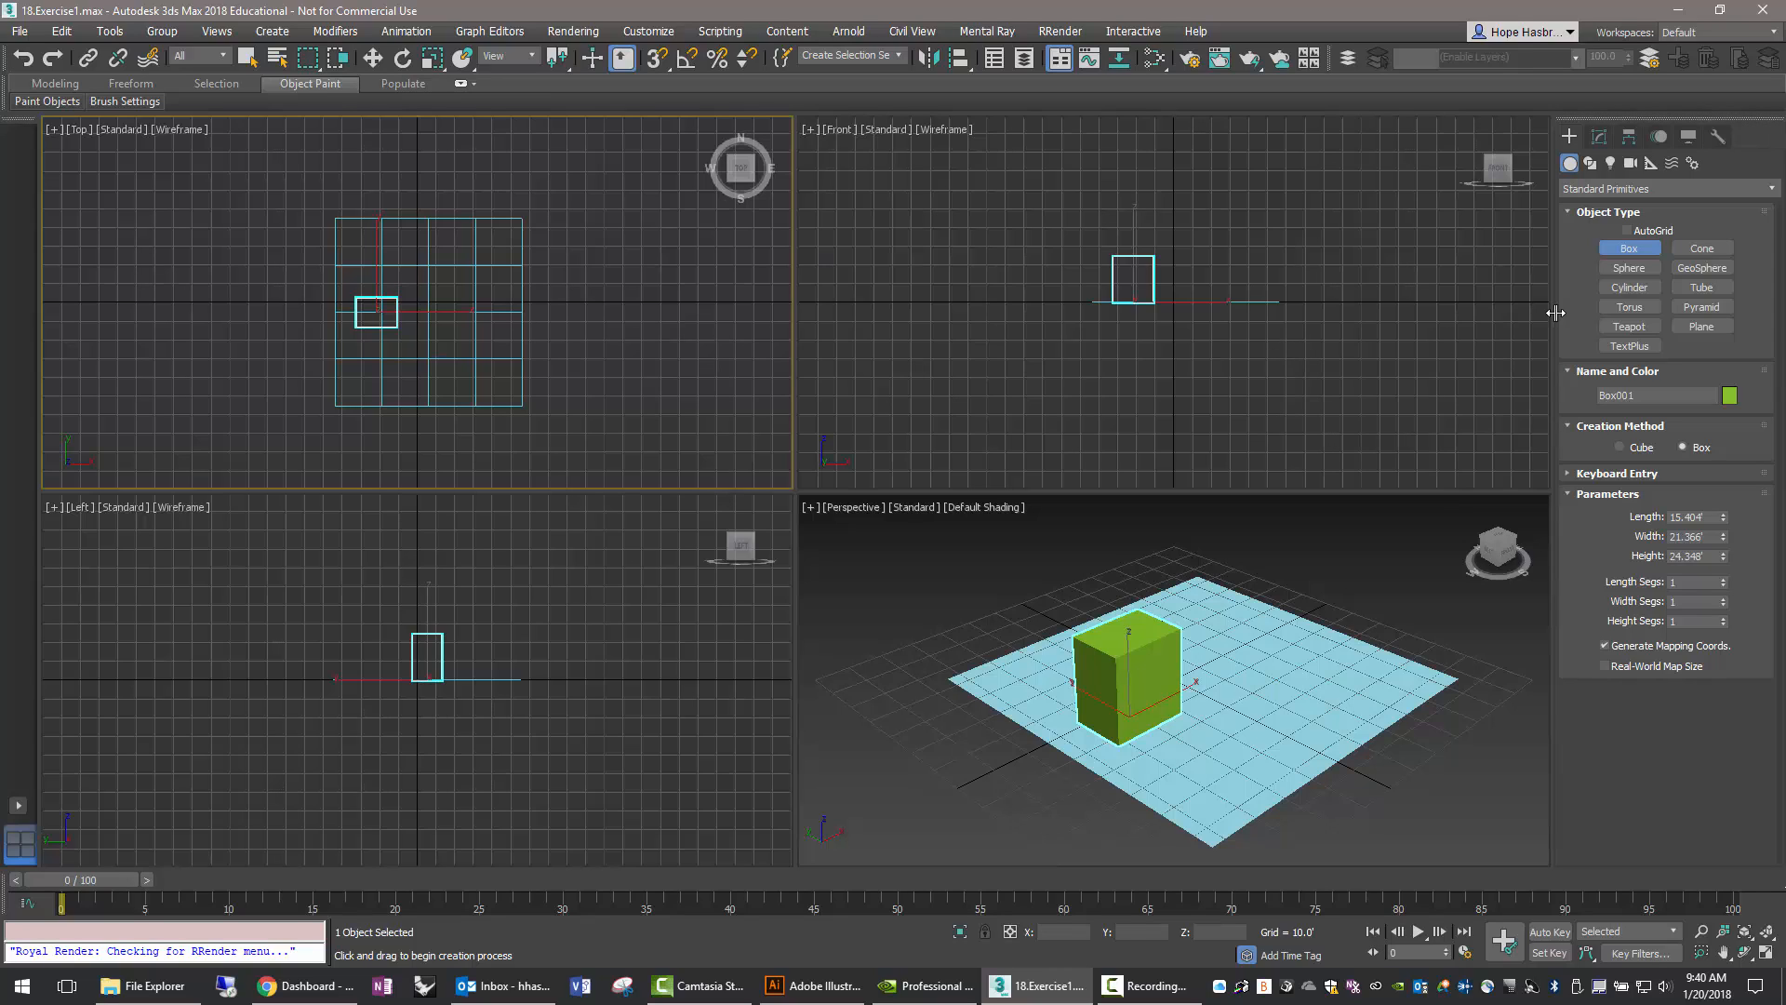
# Set the box's length, width and height to 10 feet each.
pyautogui.click(1598, 139)
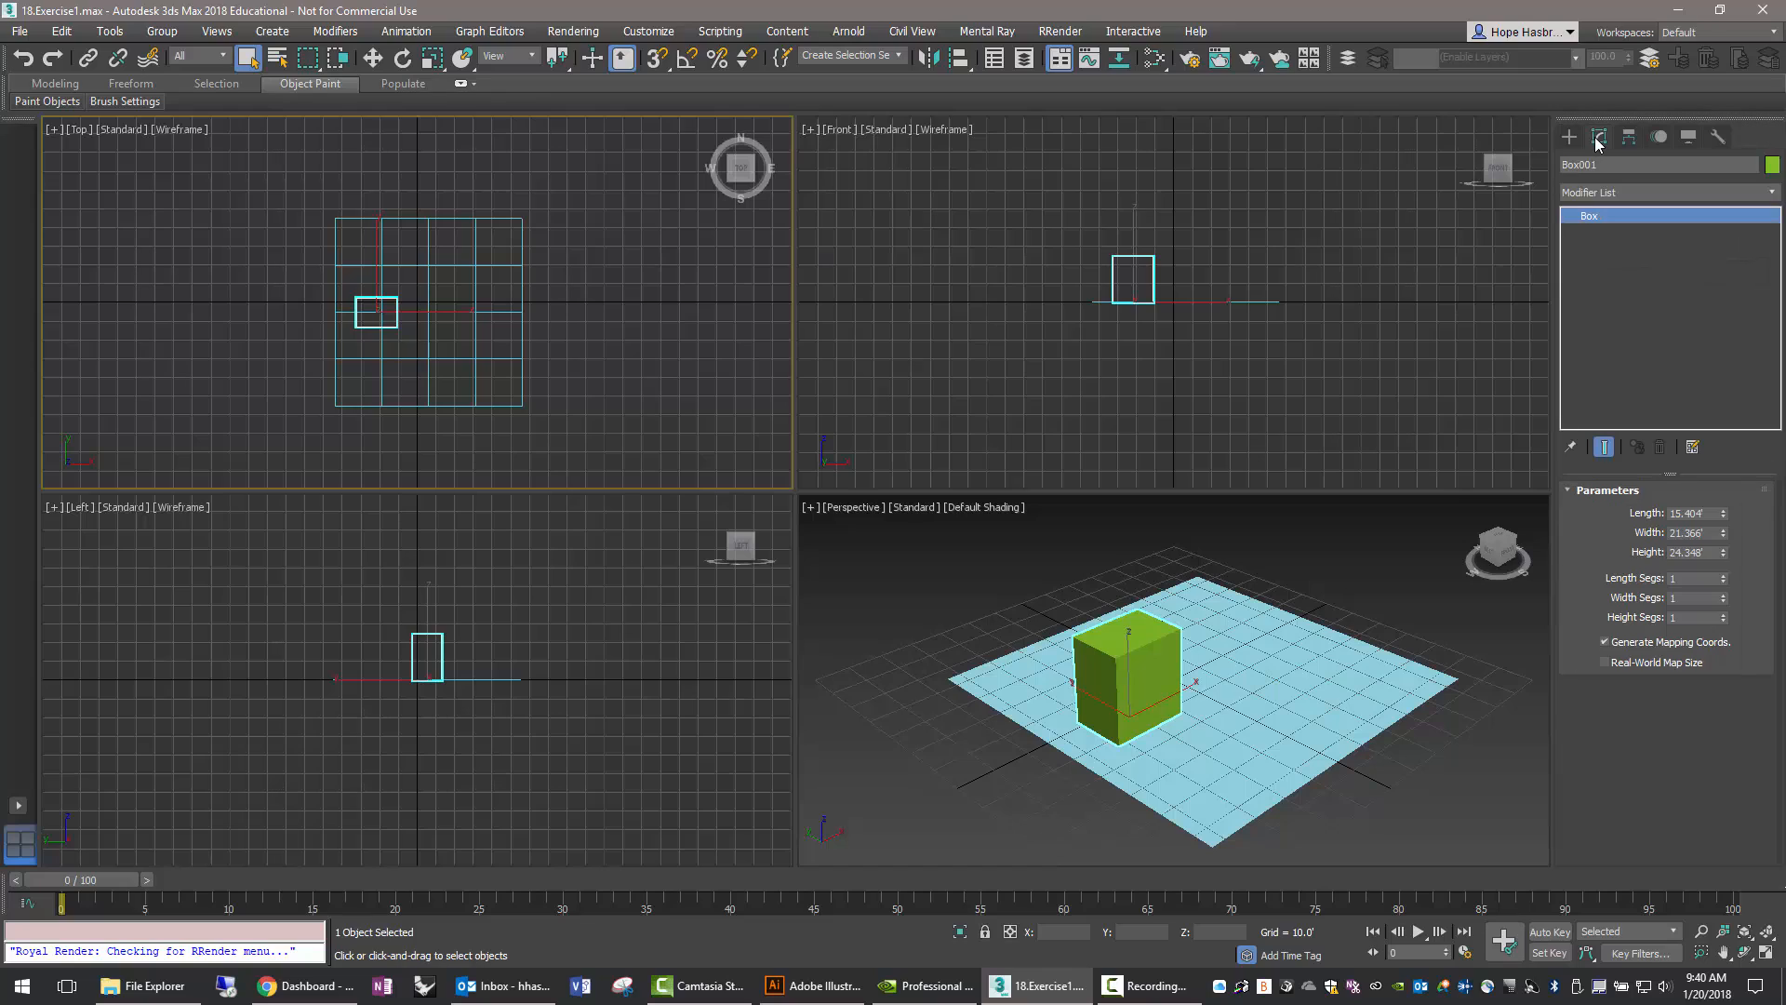
pyautogui.moveTo(1714, 512); pyautogui.dragTo(1640, 556)
pyautogui.write('1')
pyautogui.write('10')
pyautogui.write('1')
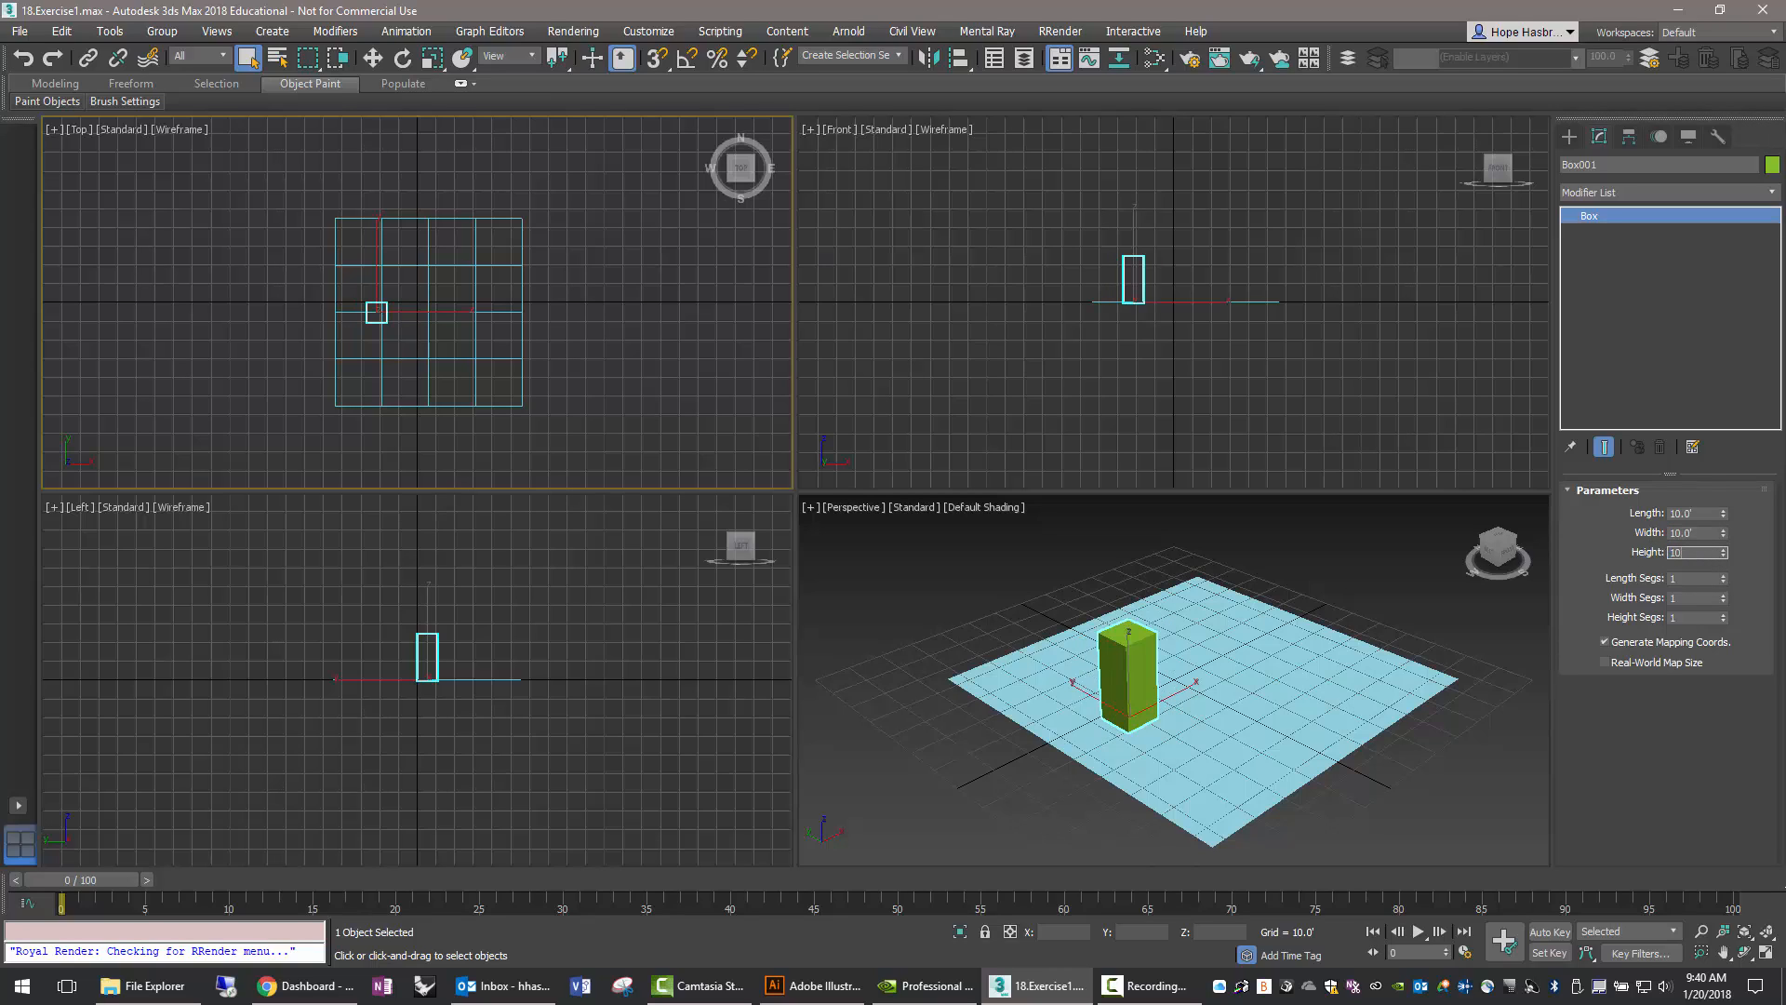
pyautogui.write('0')
pyautogui.press('Return')
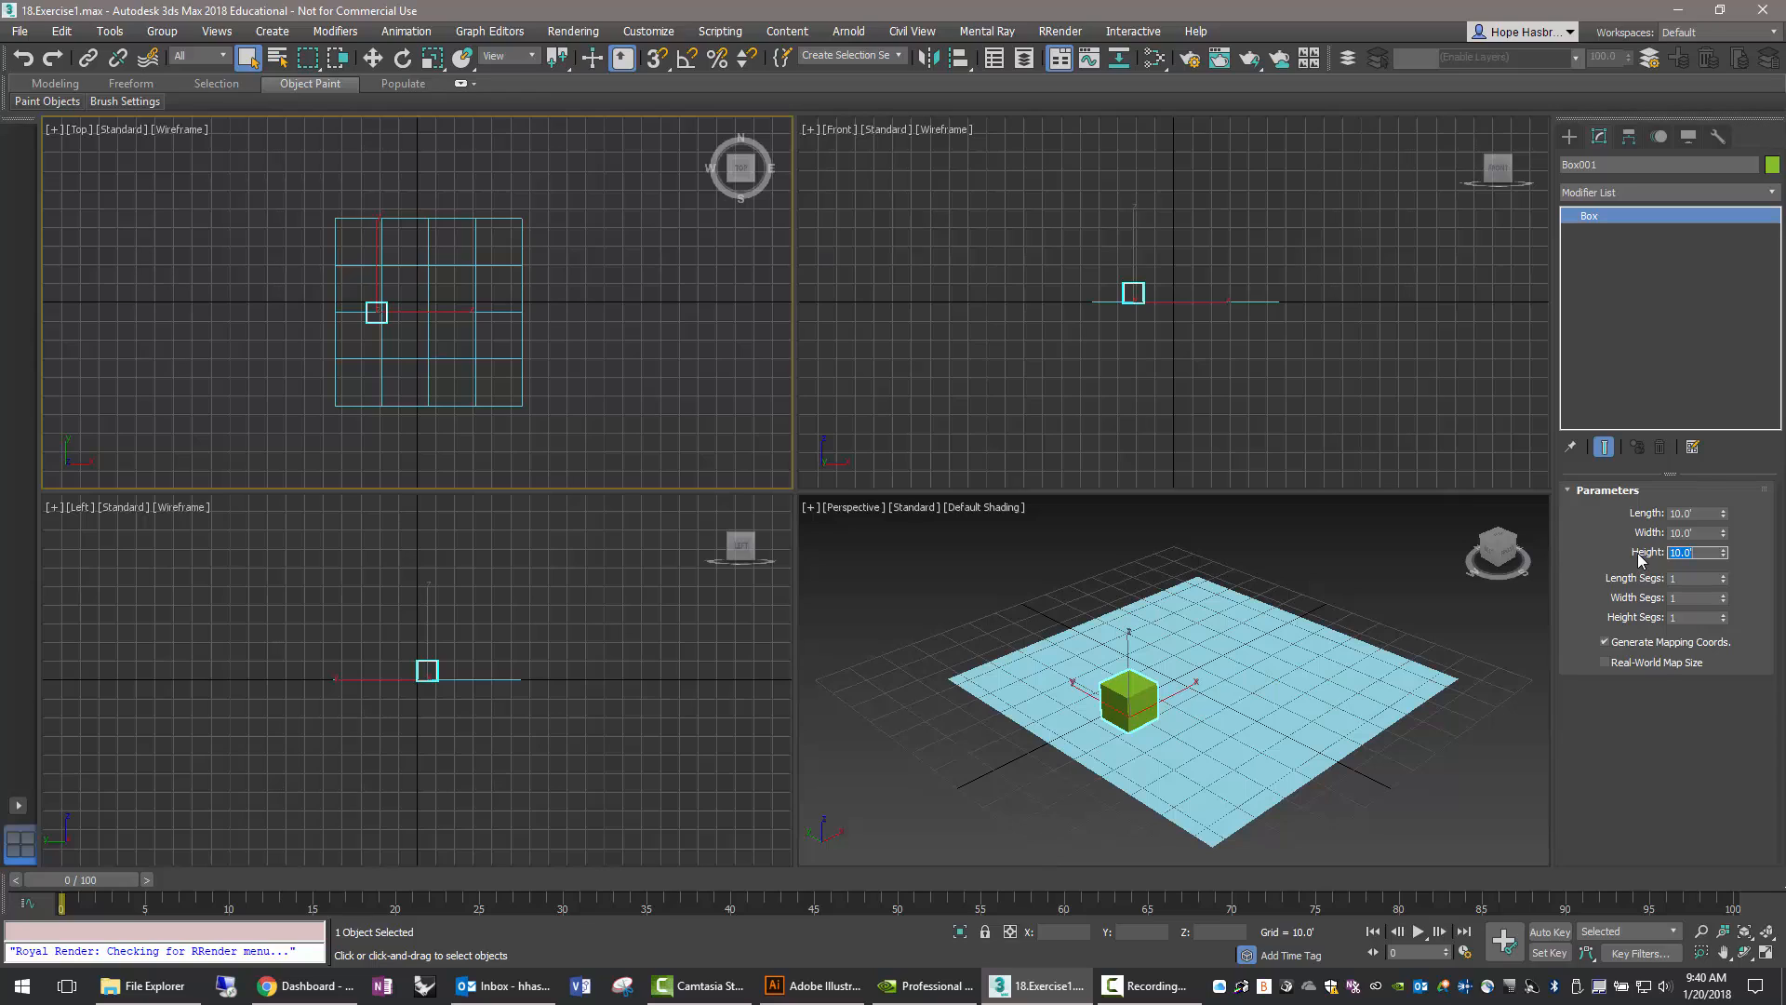
# Draw a sphere of about 5 ft radius beside the box in the Top viewport and activate the Move tool.
pyautogui.click(1568, 138)
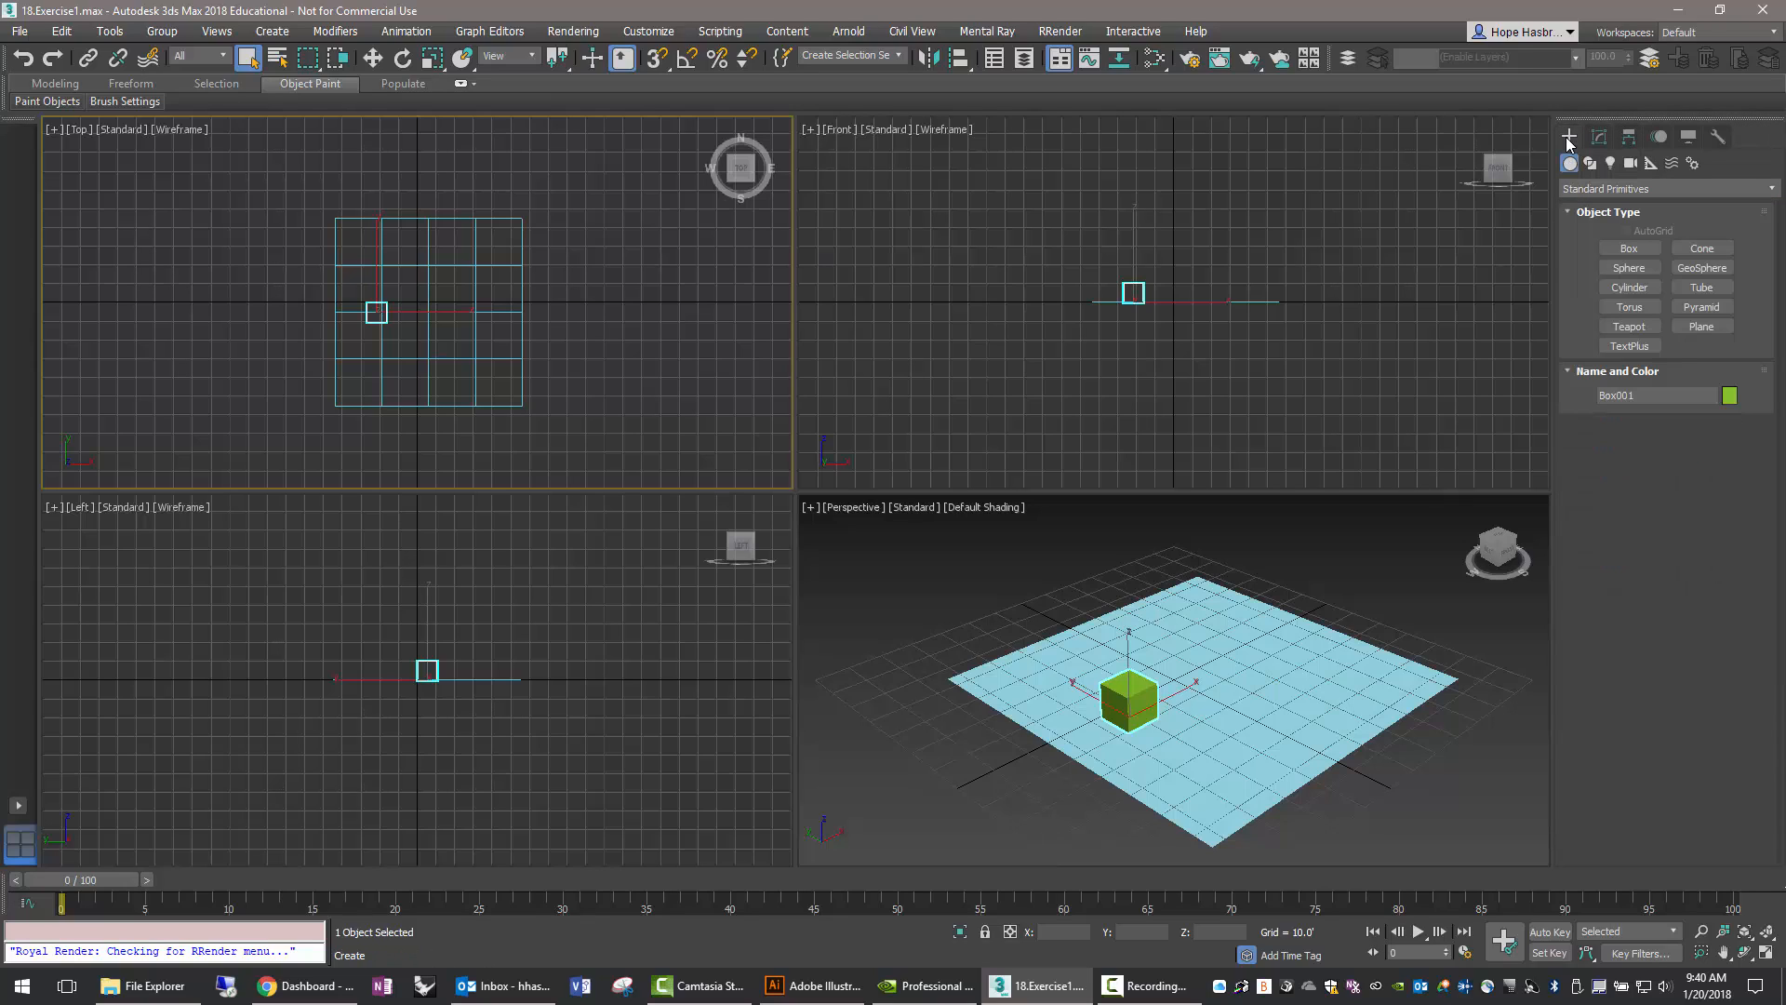
pyautogui.click(1629, 268)
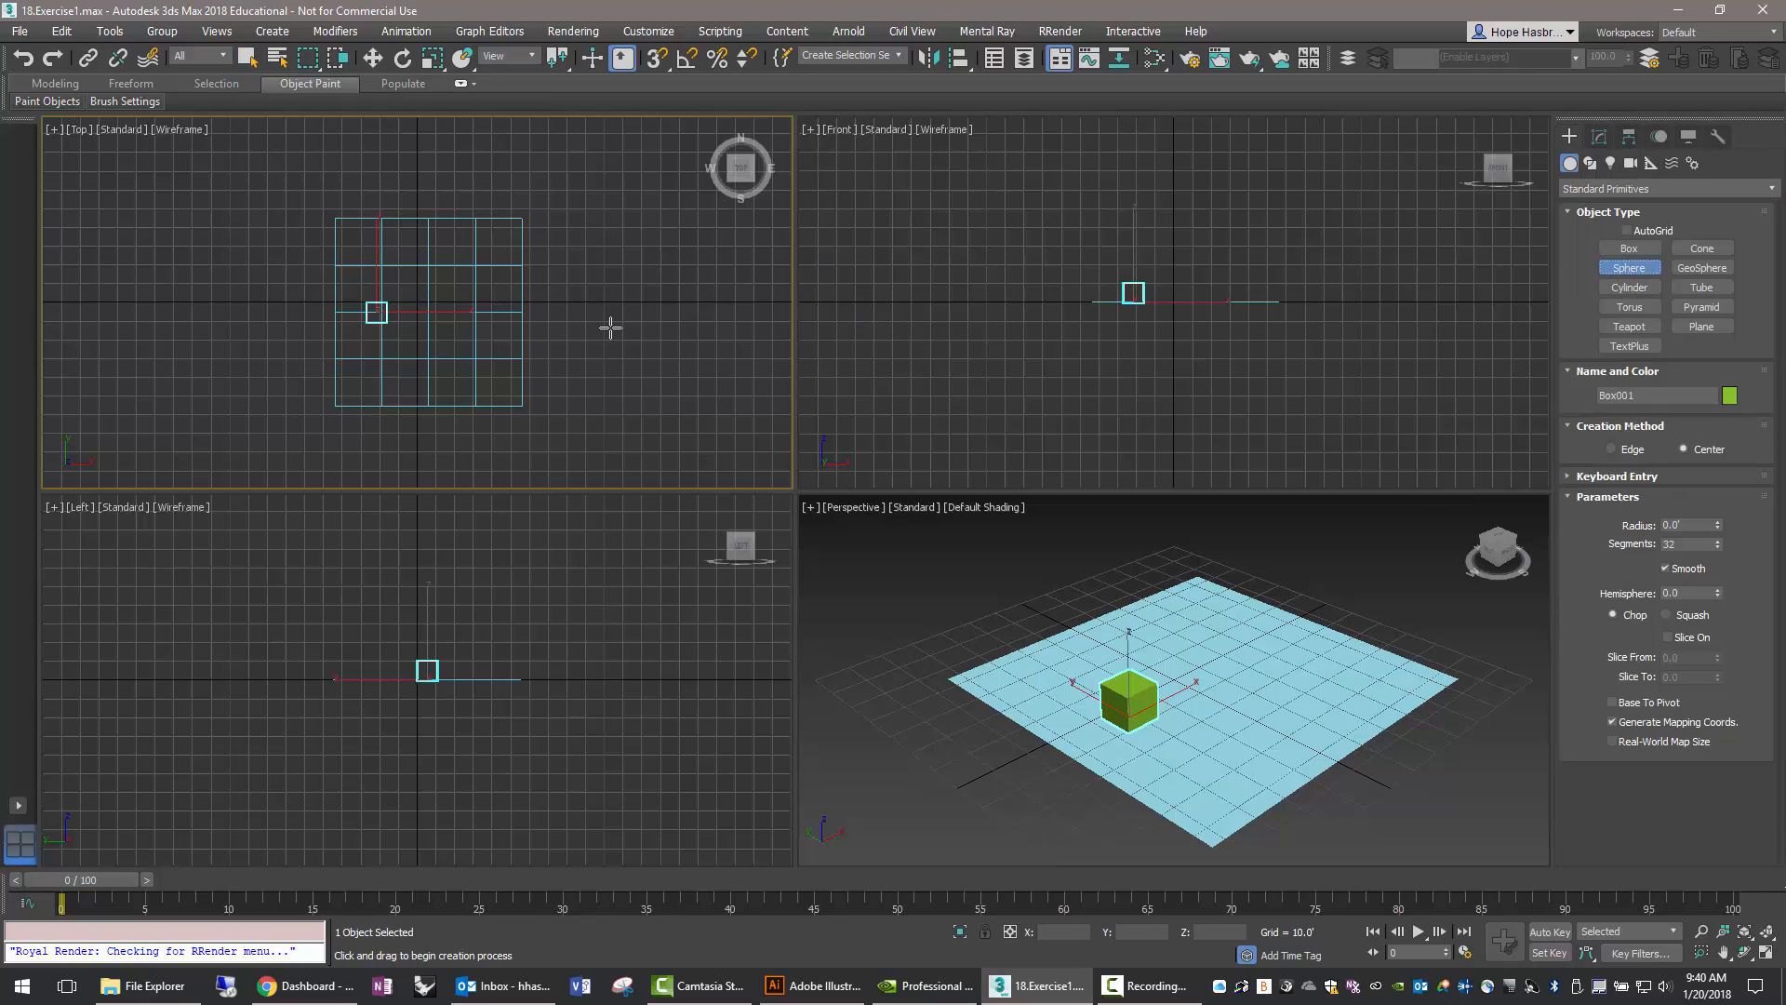
pyautogui.moveTo(408, 311); pyautogui.dragTo(416, 307)
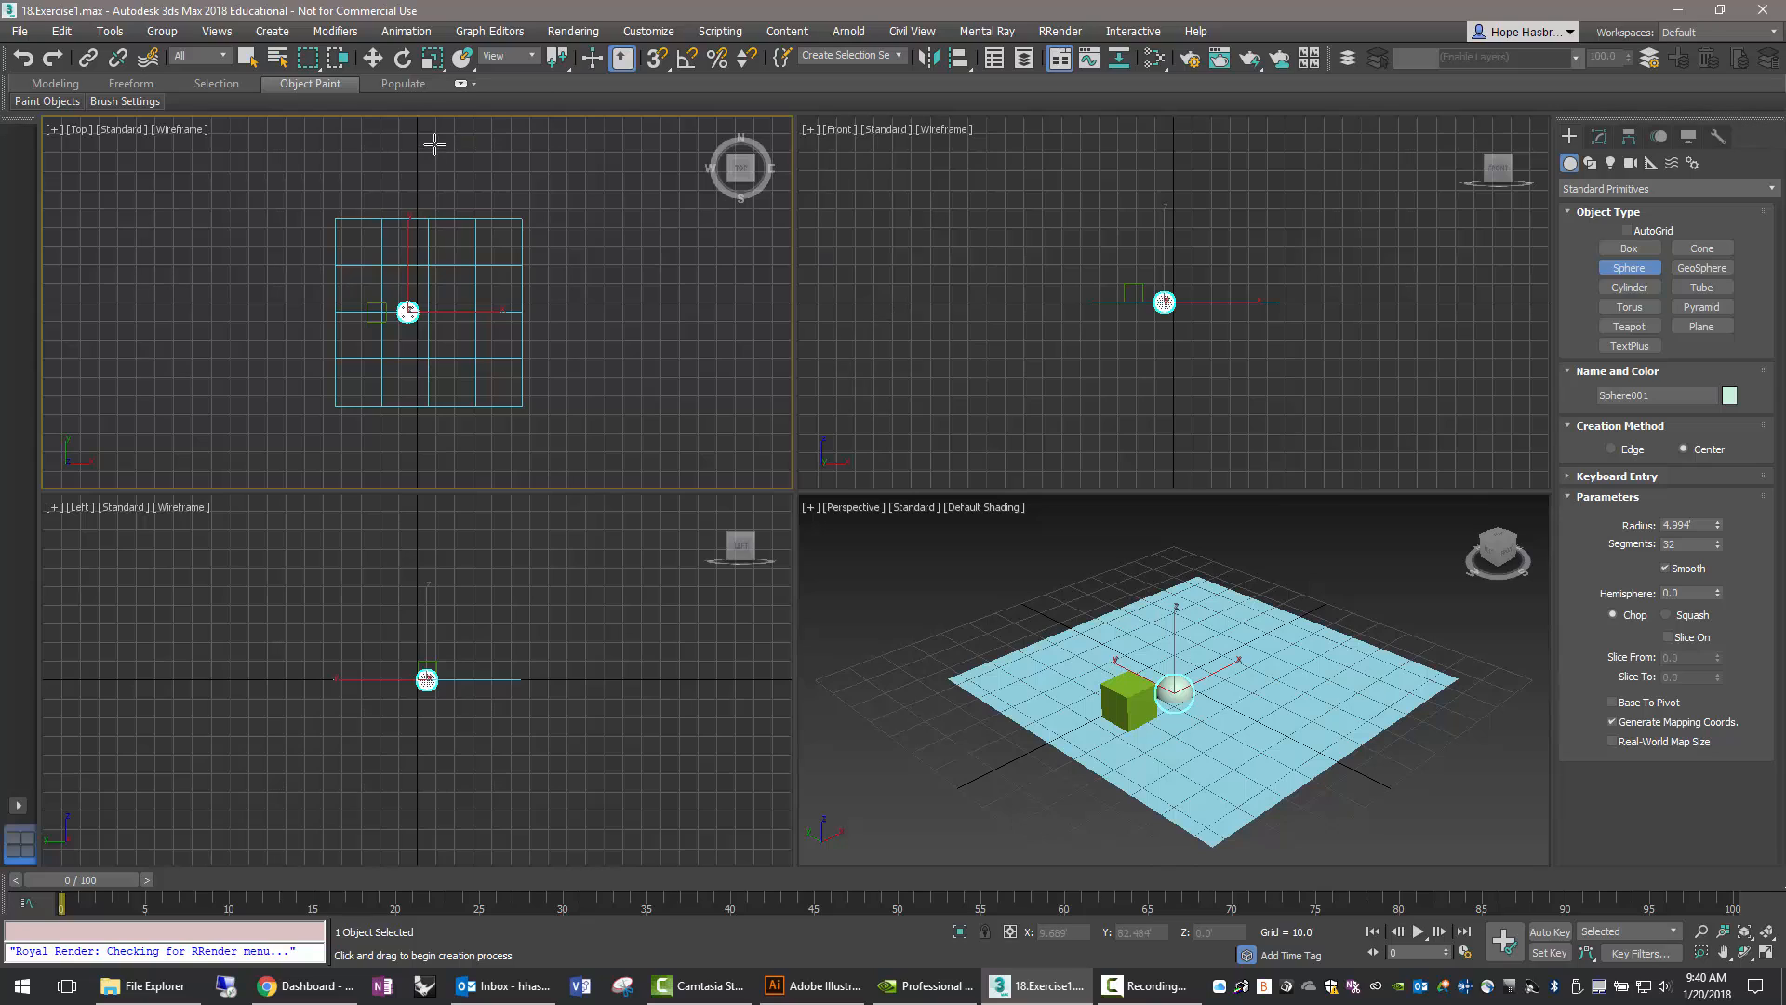
pyautogui.click(372, 58)
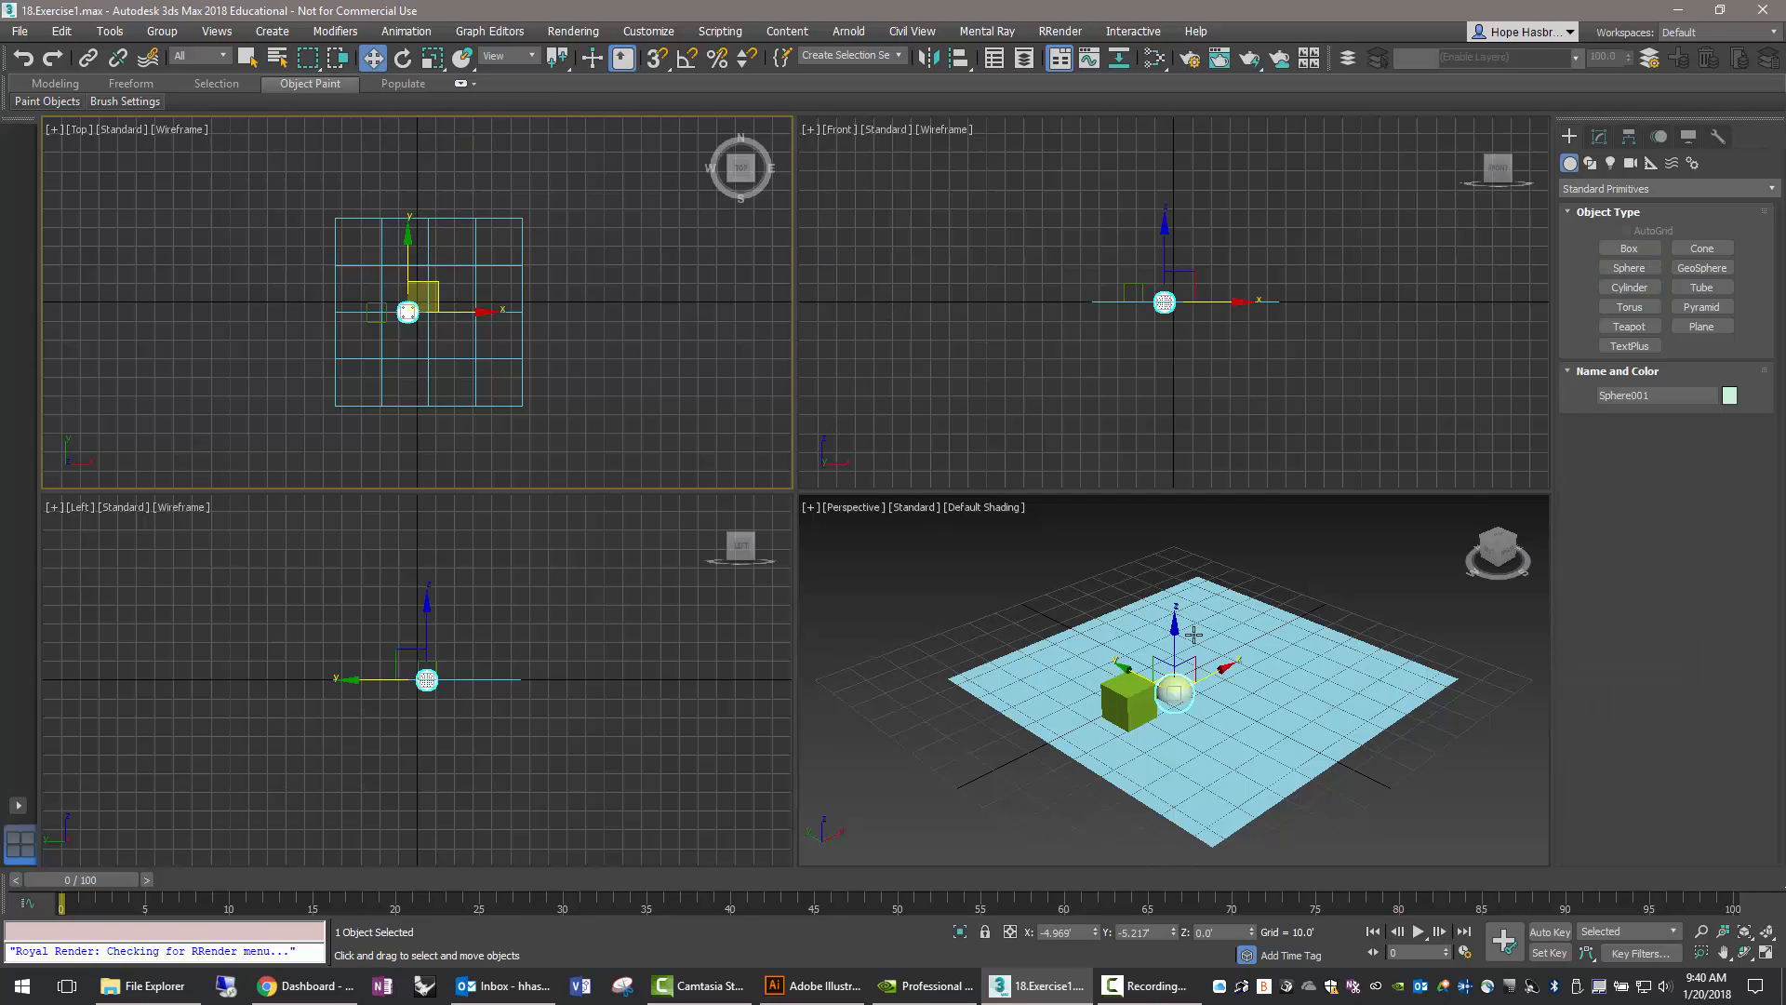
pyautogui.click(427, 605)
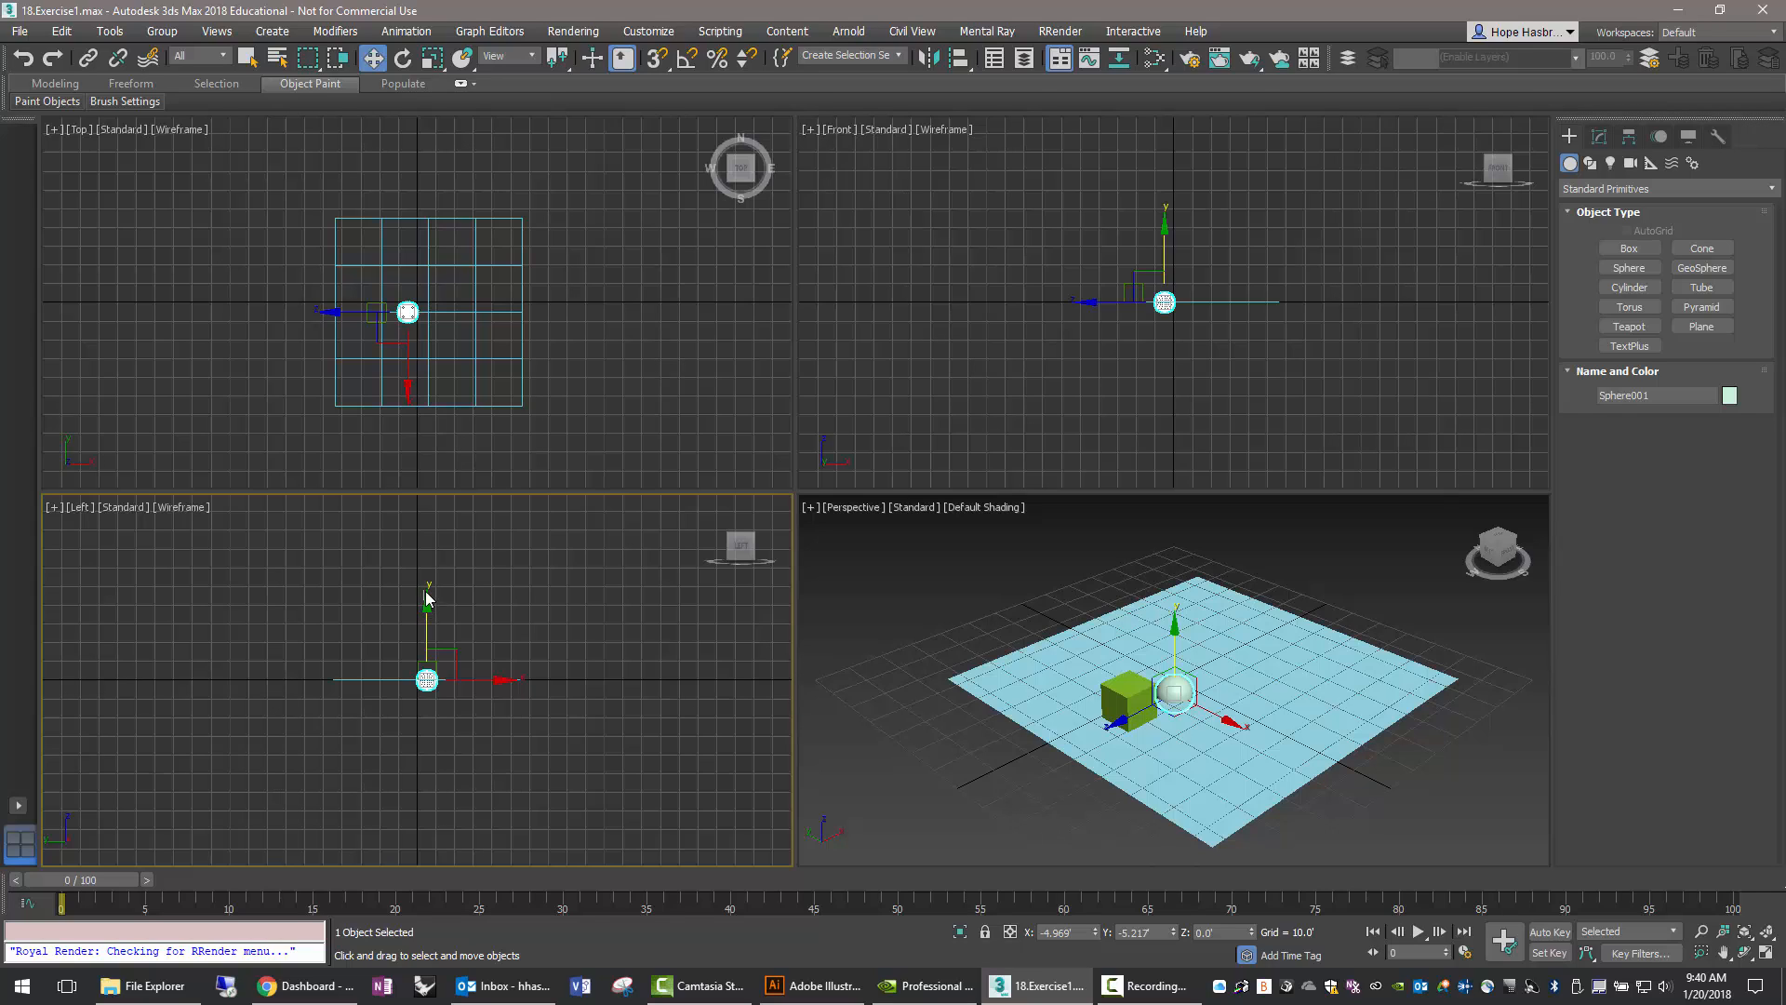
pyautogui.click(426, 602)
pyautogui.click(431, 679)
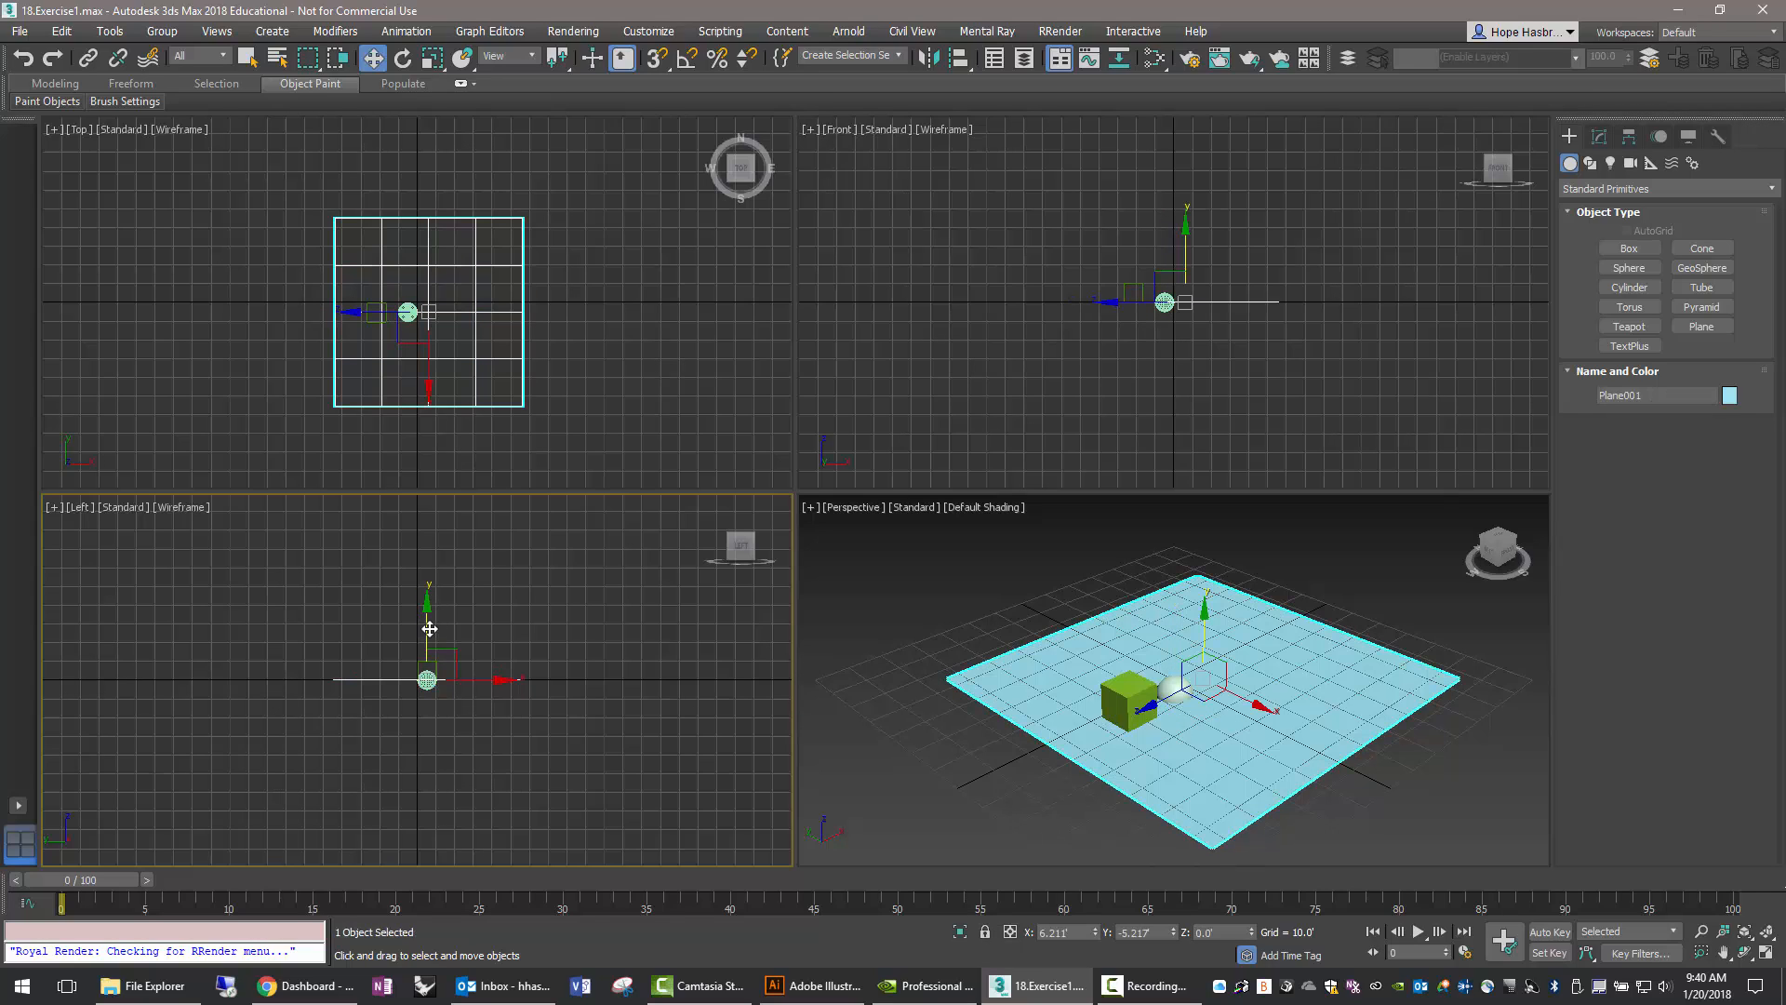
pyautogui.moveTo(429, 629); pyautogui.dragTo(428, 619)
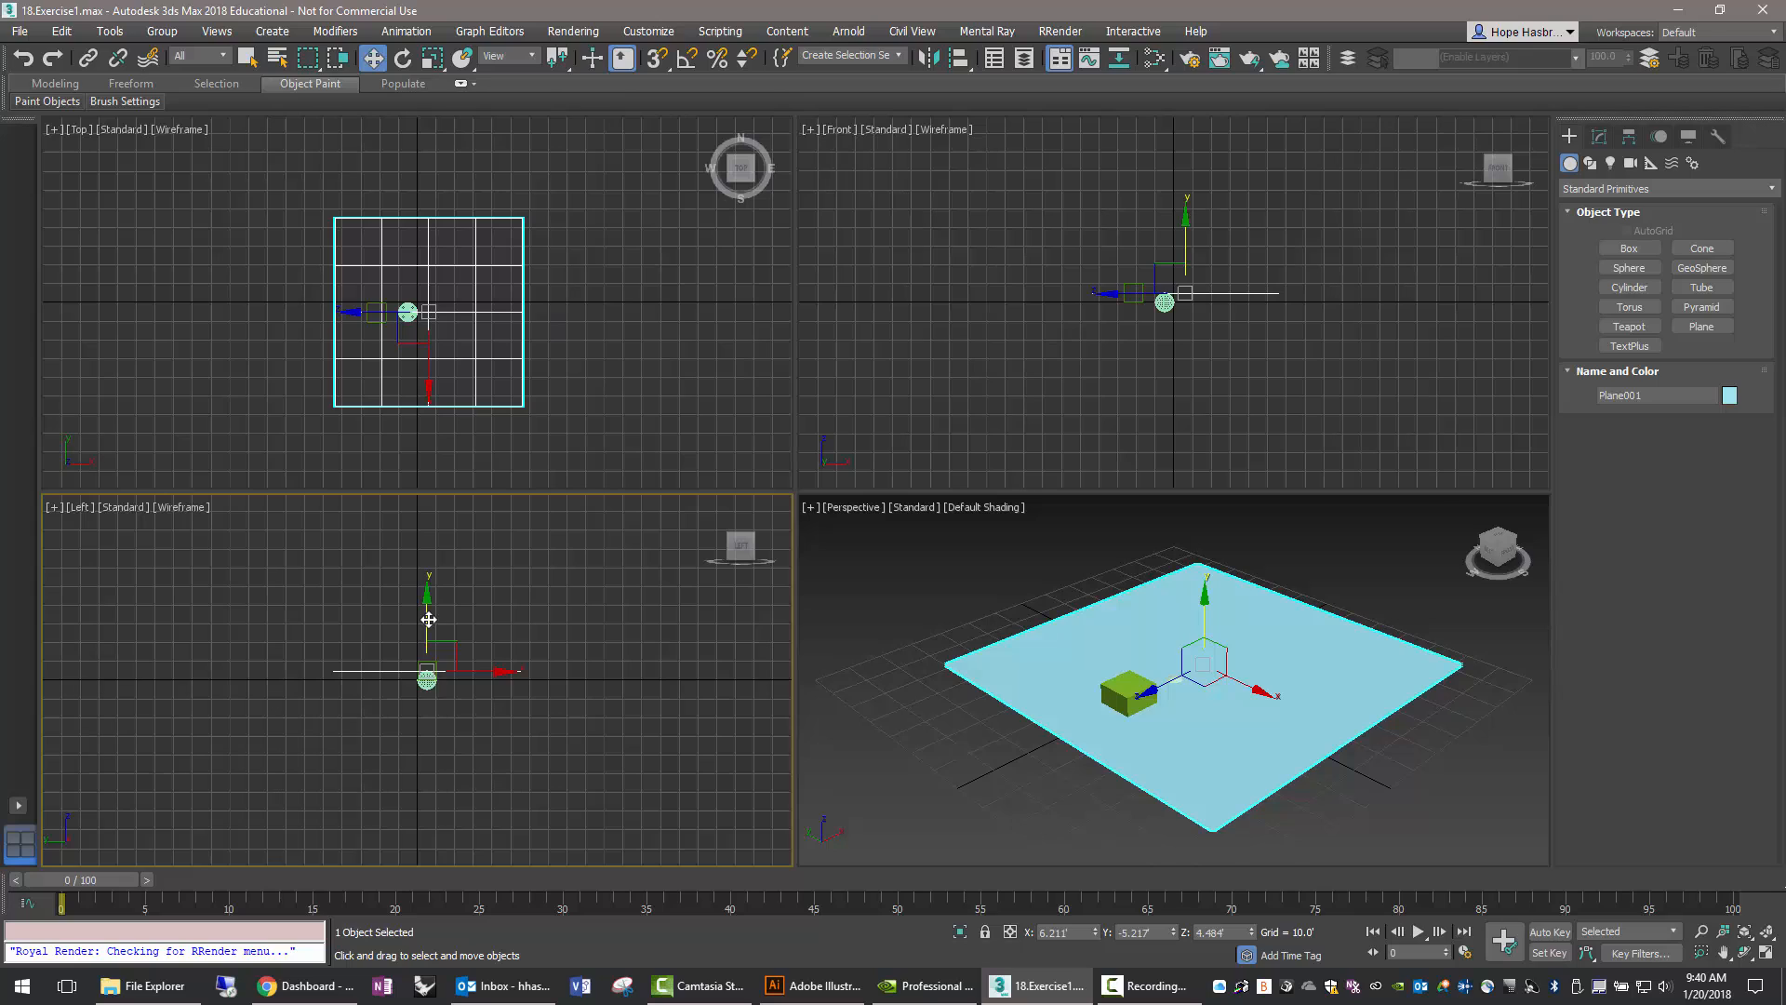
pyautogui.rightClick(427, 619)
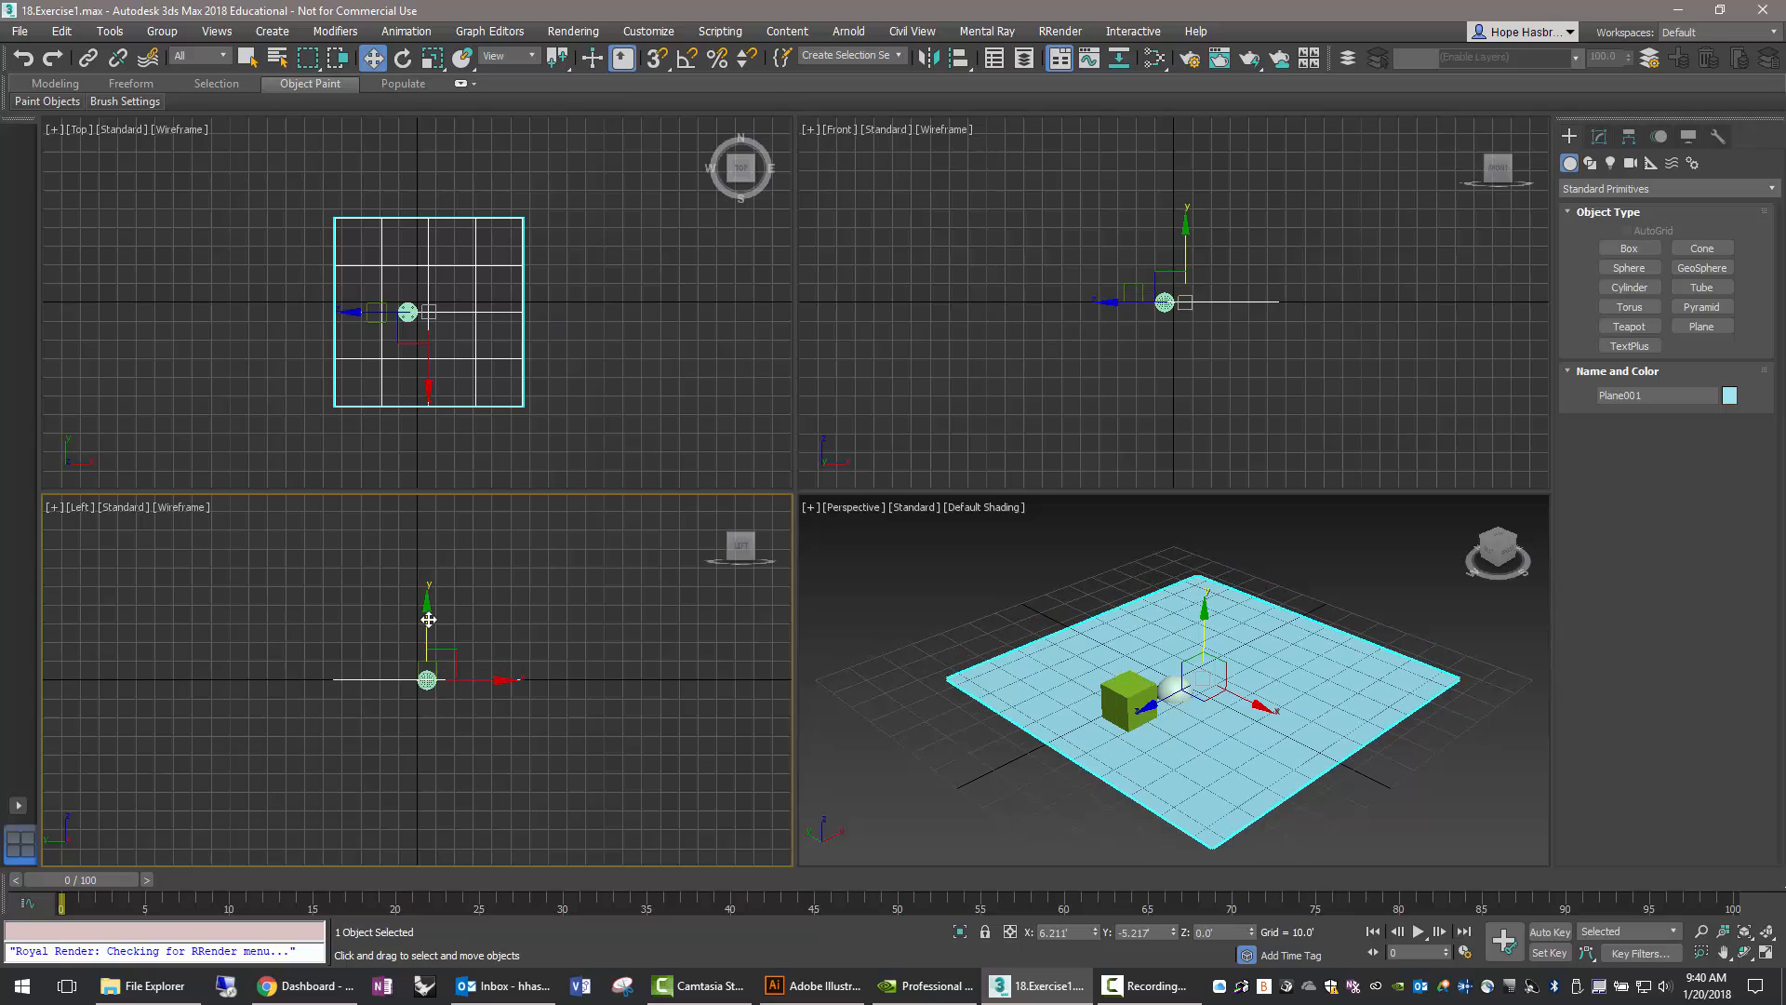
# Move the sphere up about 6.5 ft in the Left viewport and deselect it.
pyautogui.click(432, 705)
pyautogui.click(428, 685)
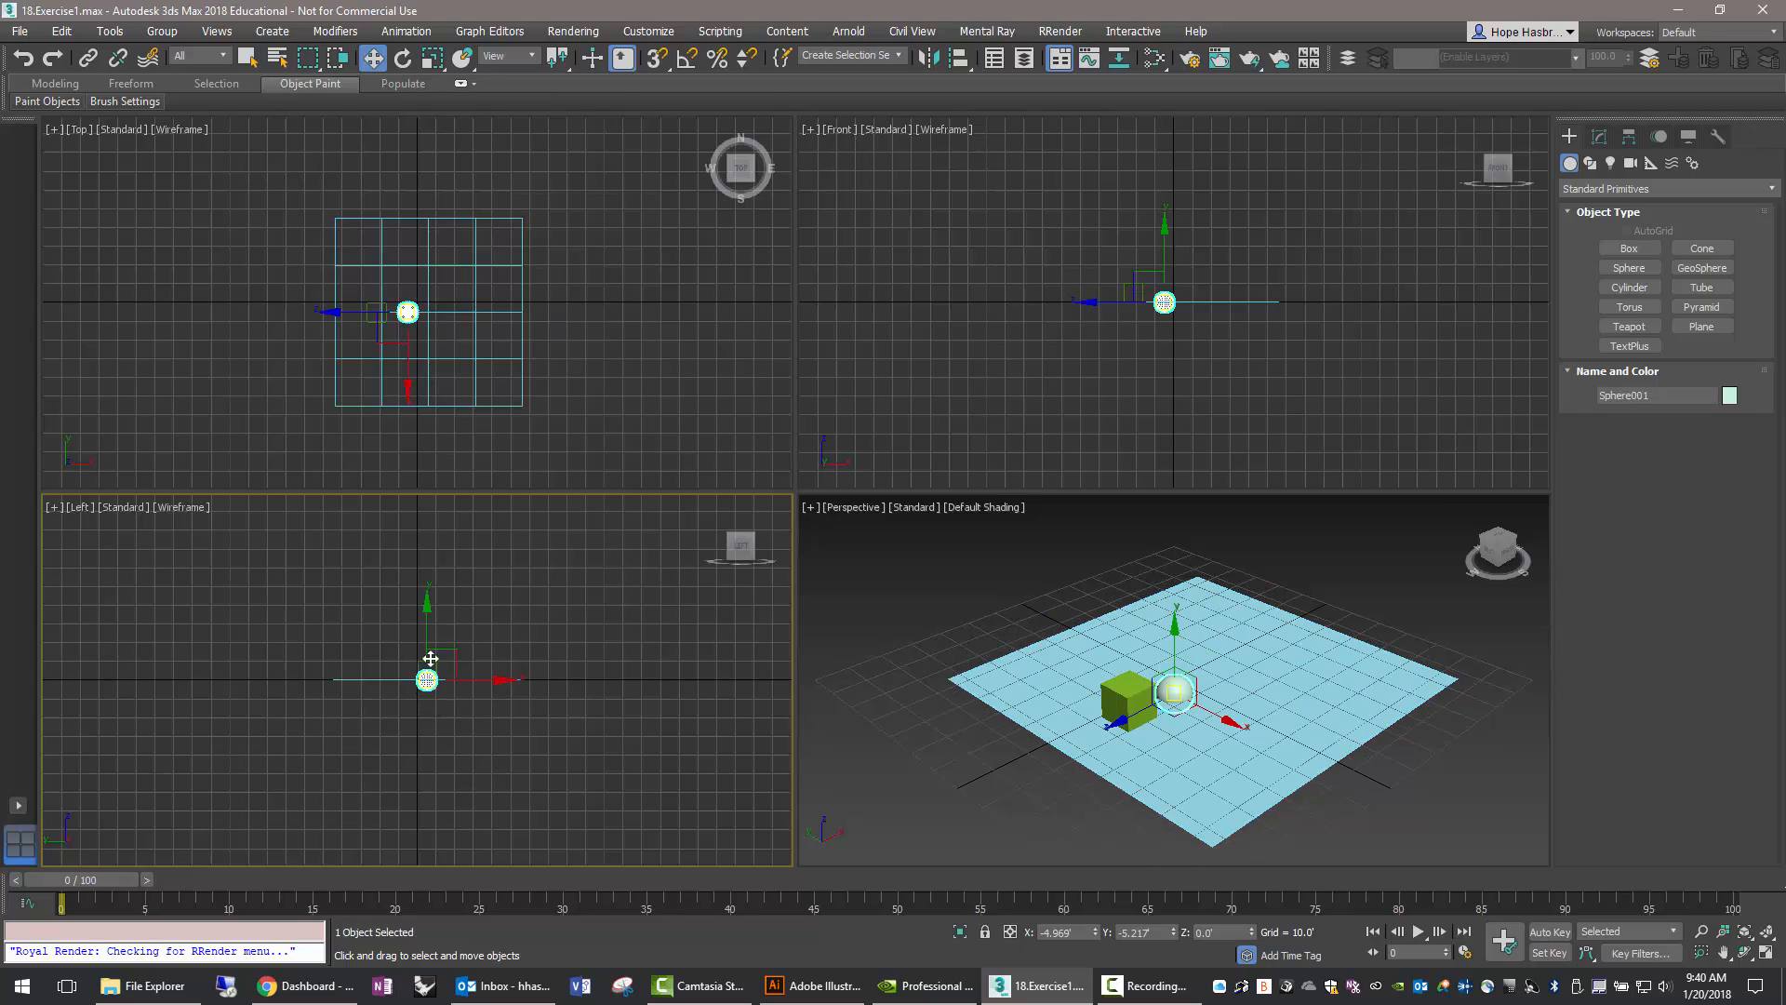
pyautogui.moveTo(428, 614); pyautogui.dragTo(428, 601)
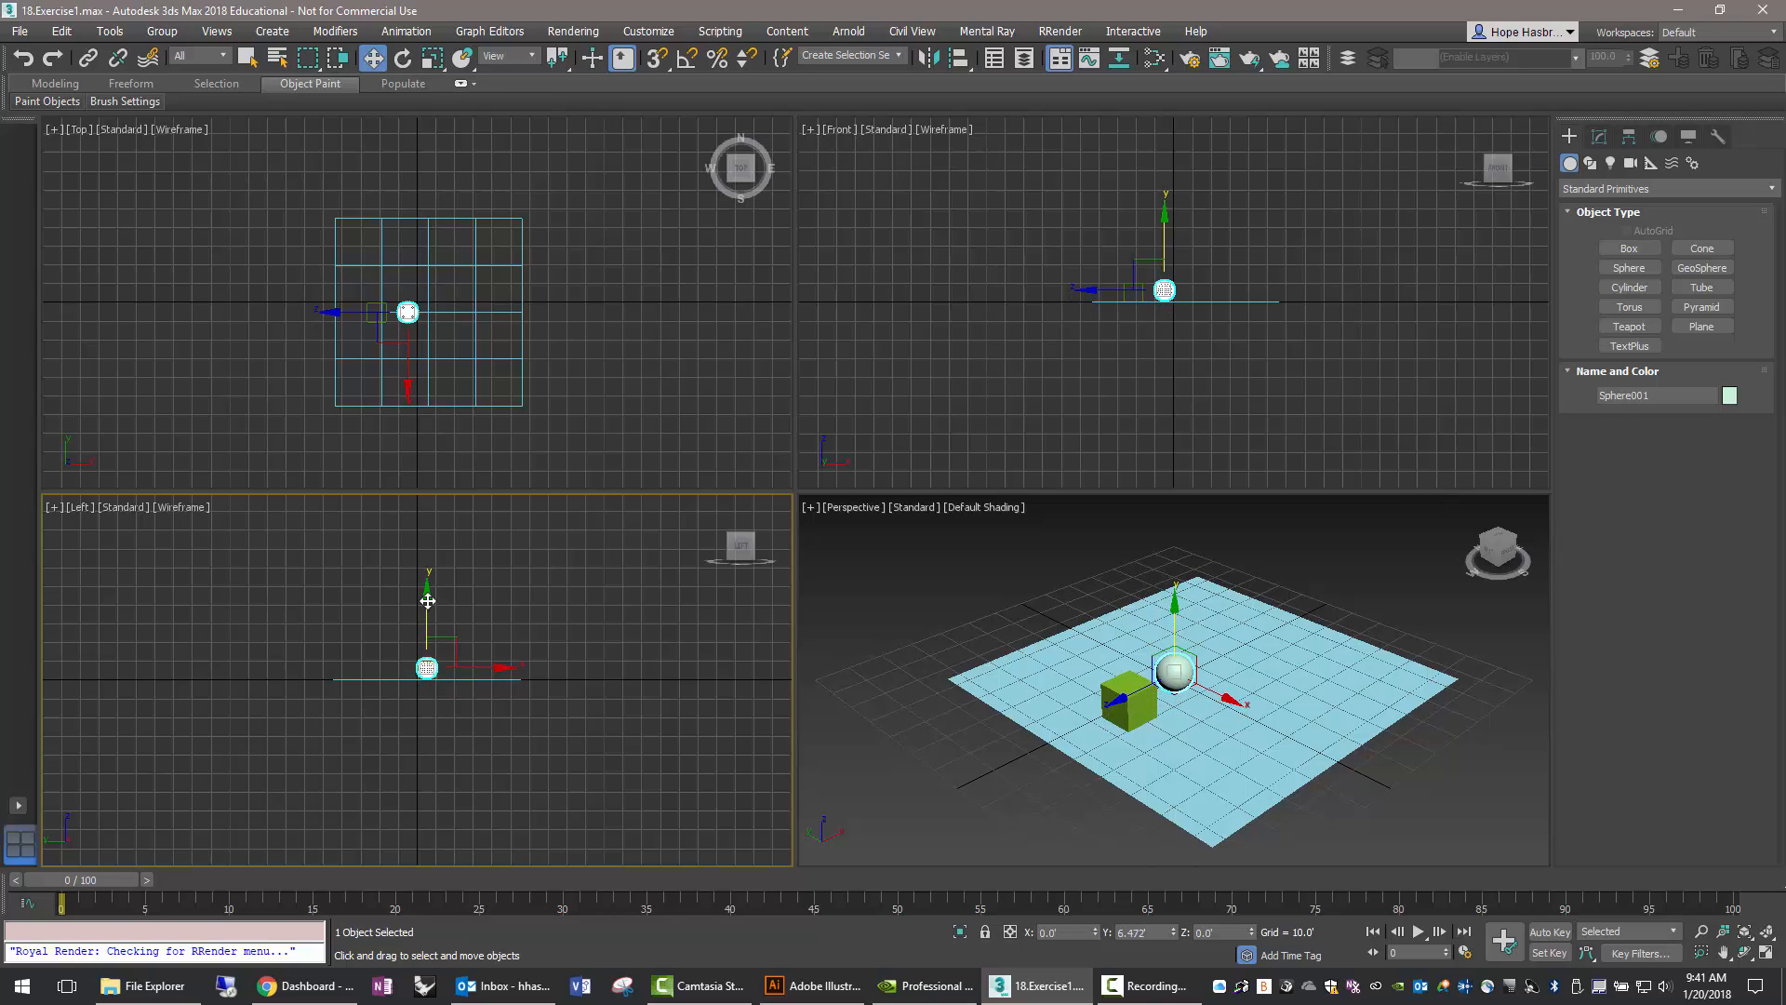
pyautogui.click(582, 584)
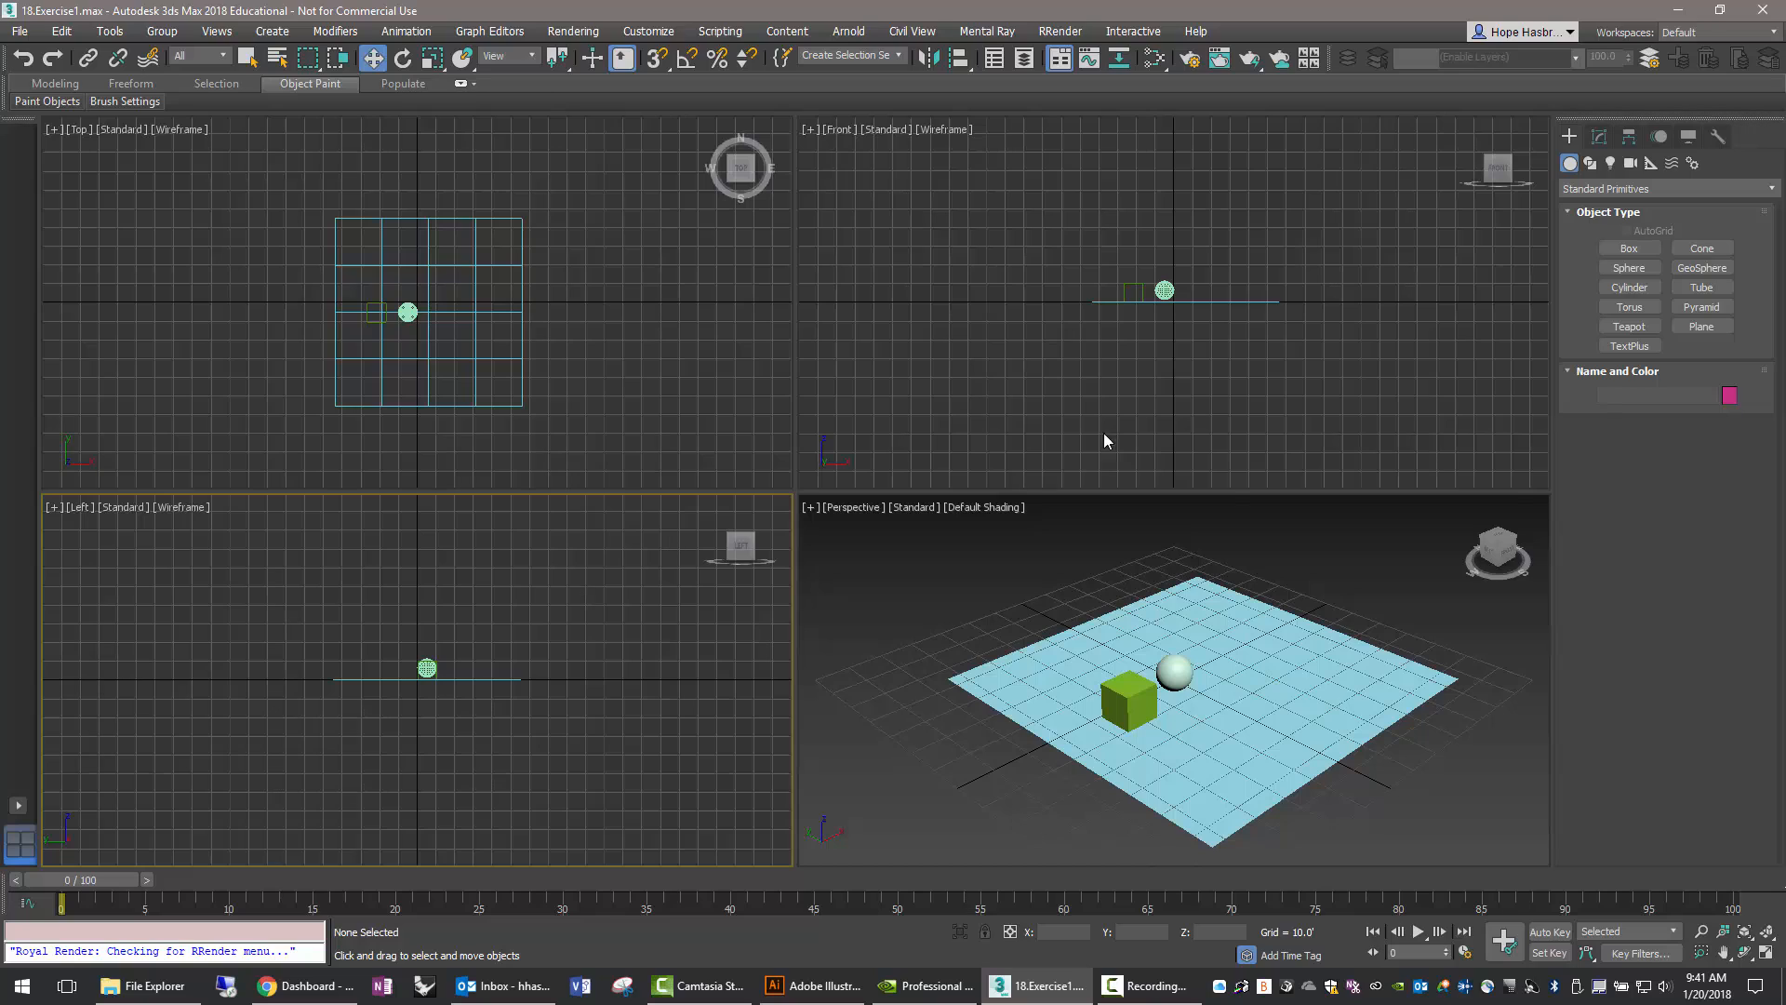
# Draw a pointed cone beside the sphere in the Top viewport, with about 5.1 ft base radius, 0 ft top radius and 17.9 ft height.
pyautogui.click(1701, 249)
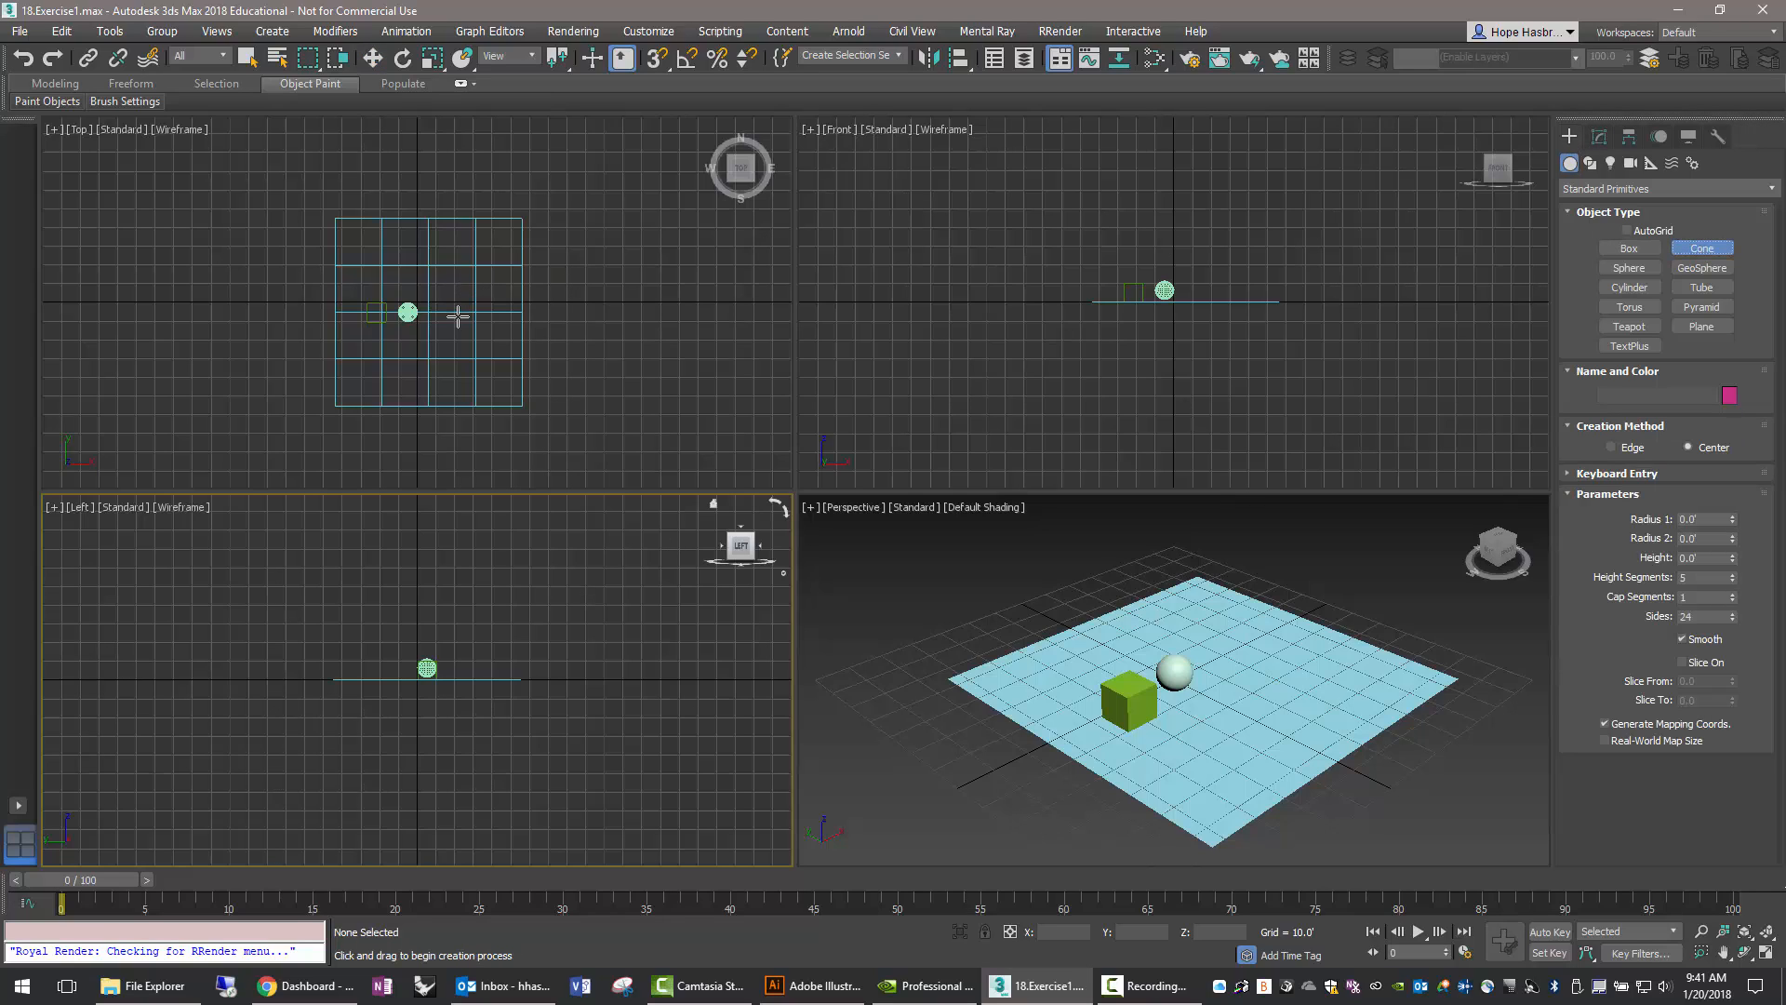
pyautogui.moveTo(451, 312); pyautogui.dragTo(455, 310)
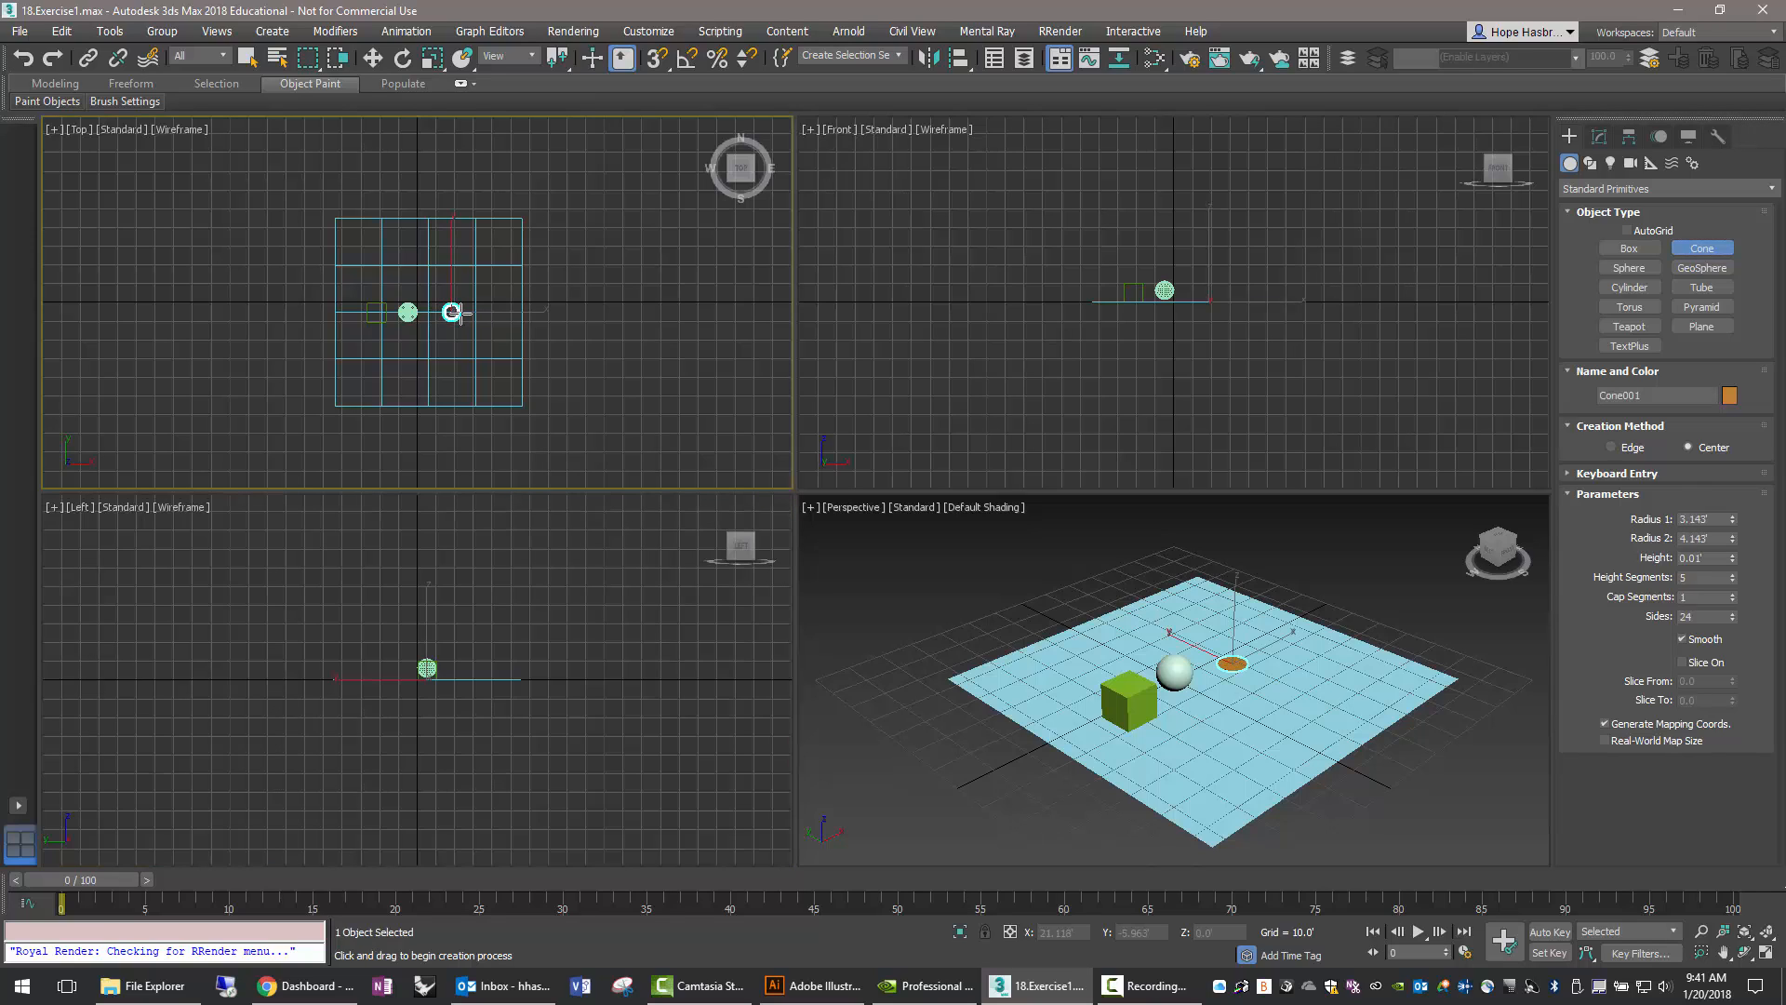
pyautogui.click(456, 302)
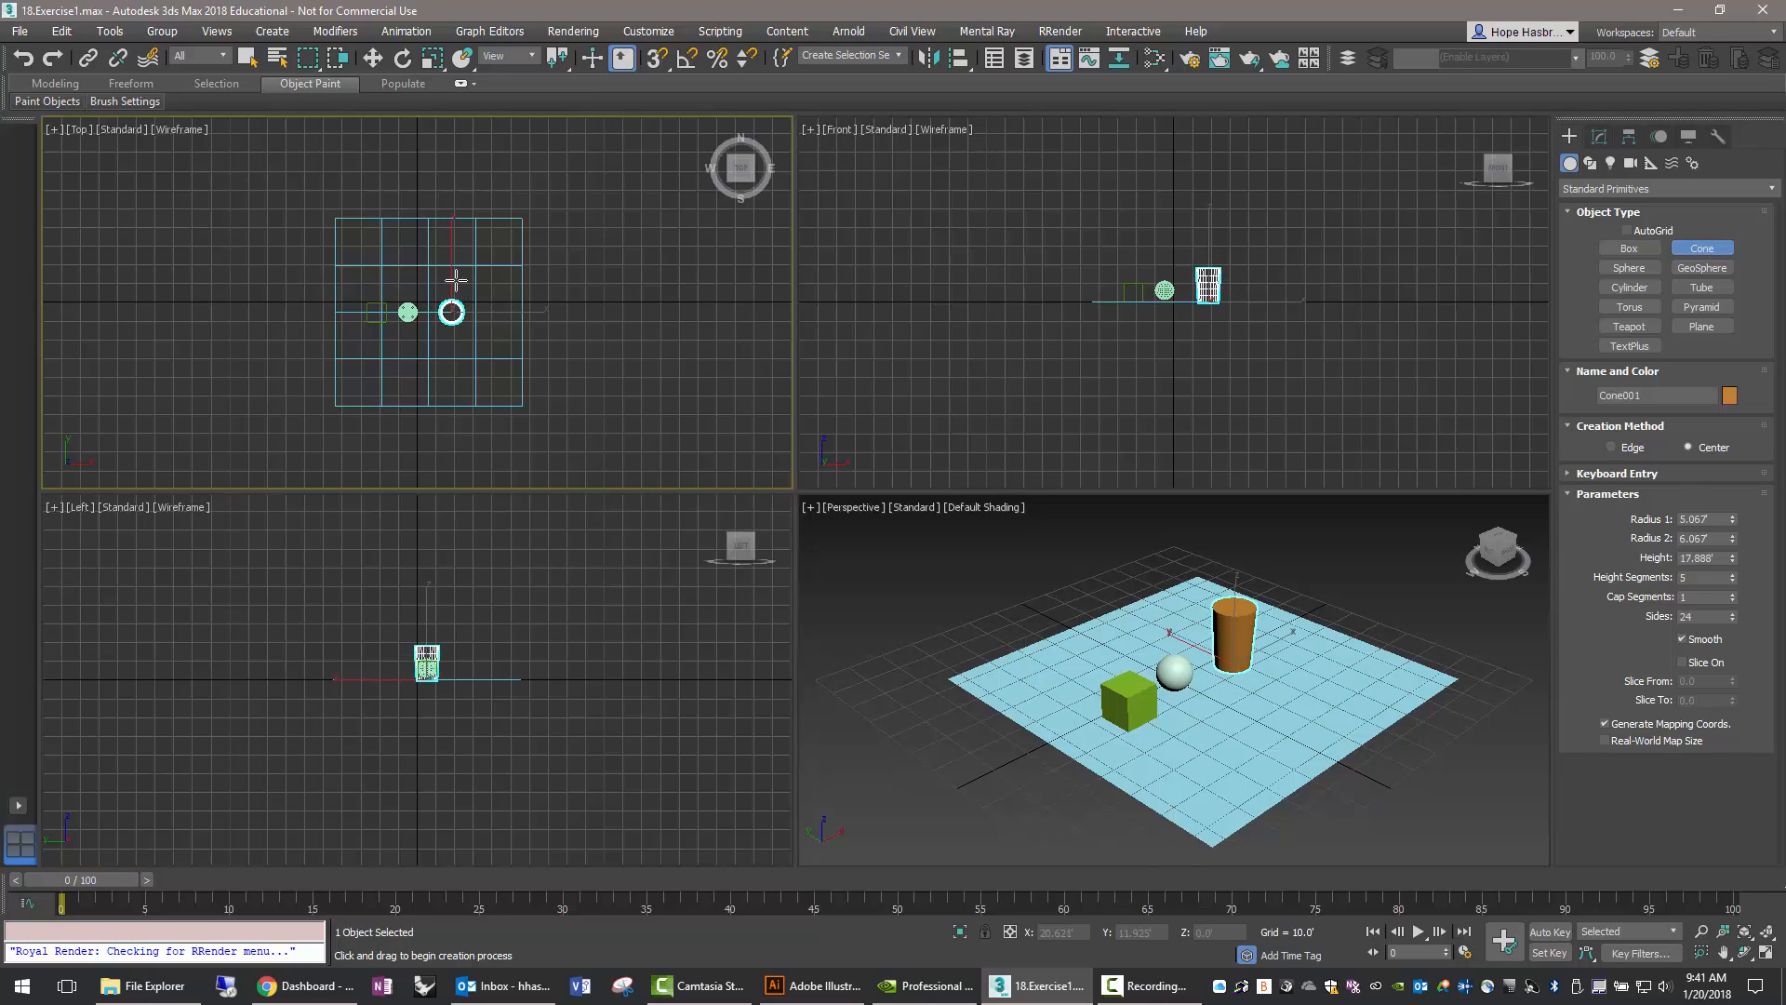
pyautogui.click(459, 284)
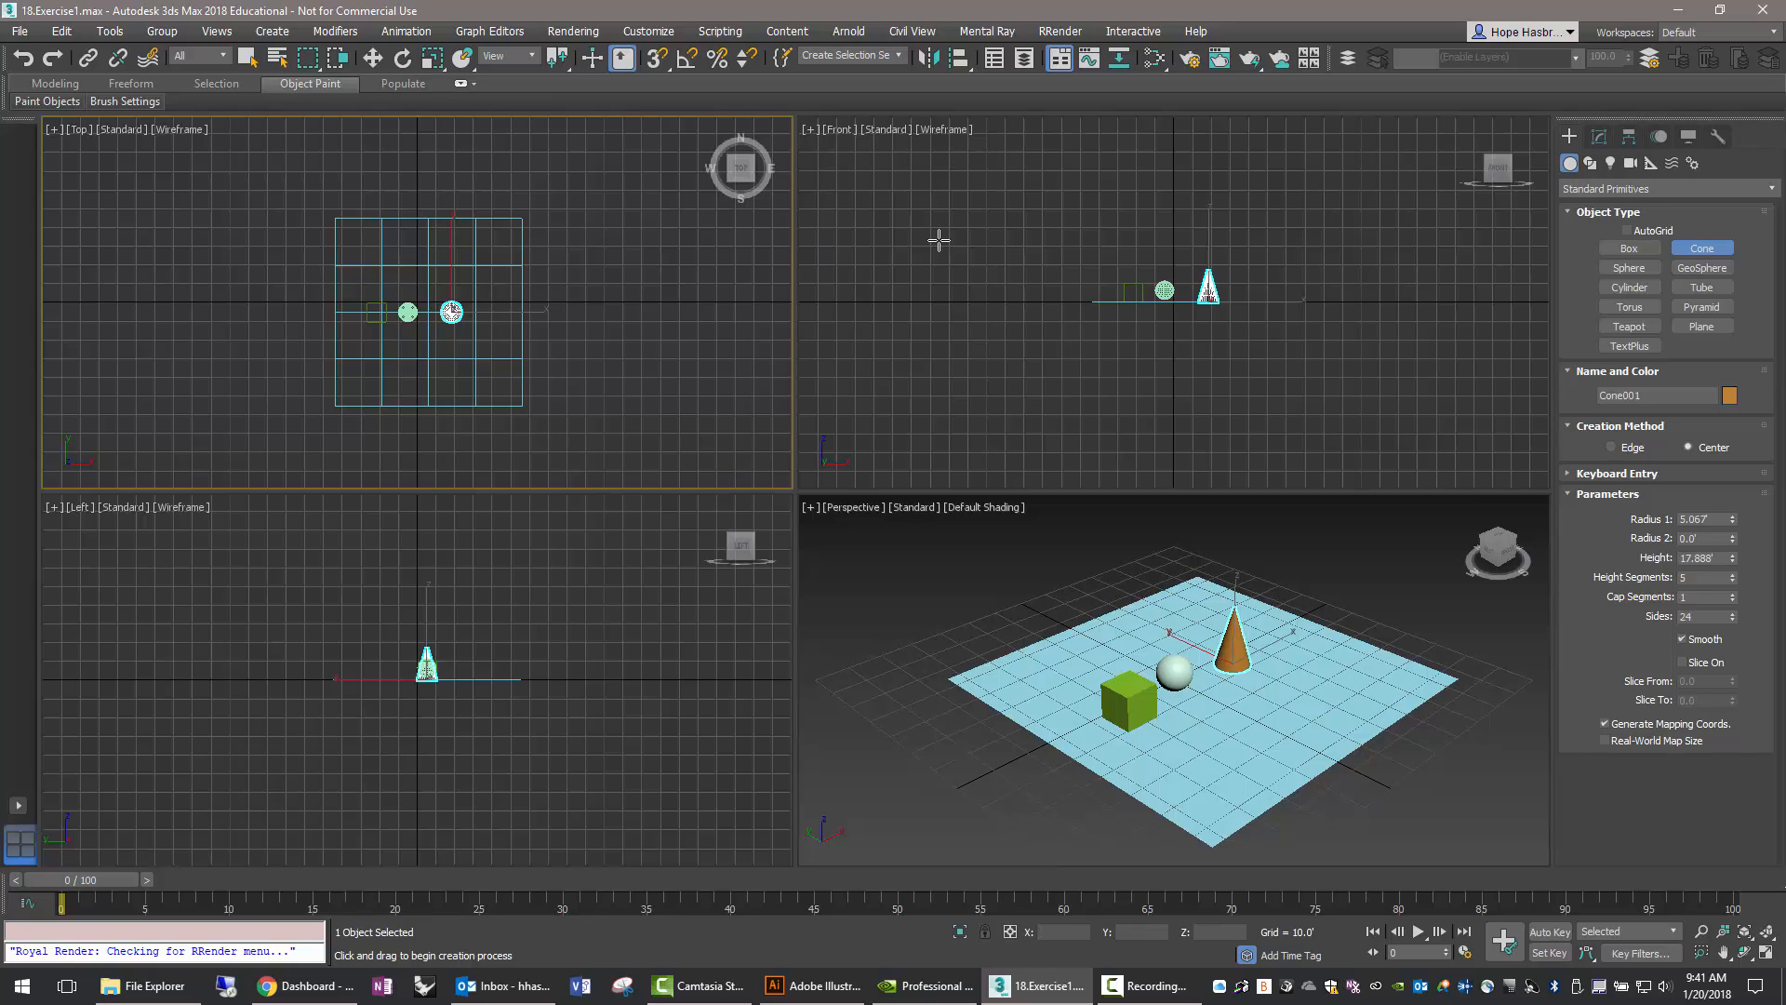
pyautogui.click(21, 32)
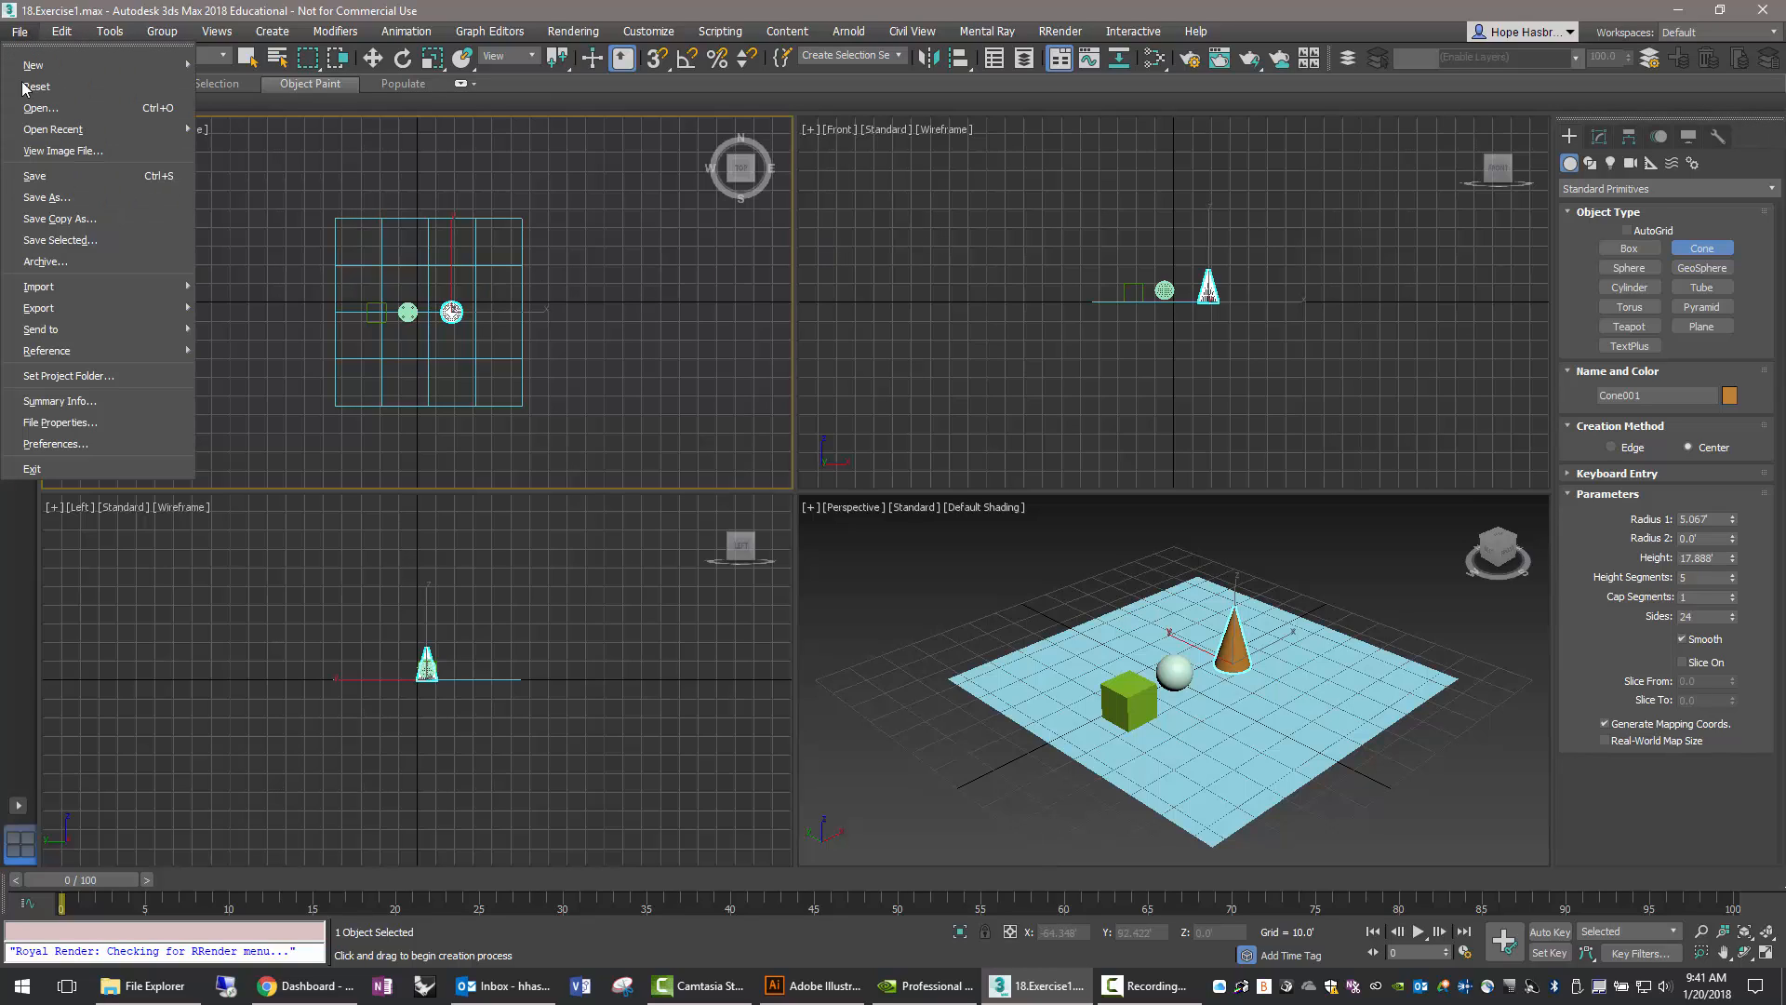
pyautogui.press('Escape')
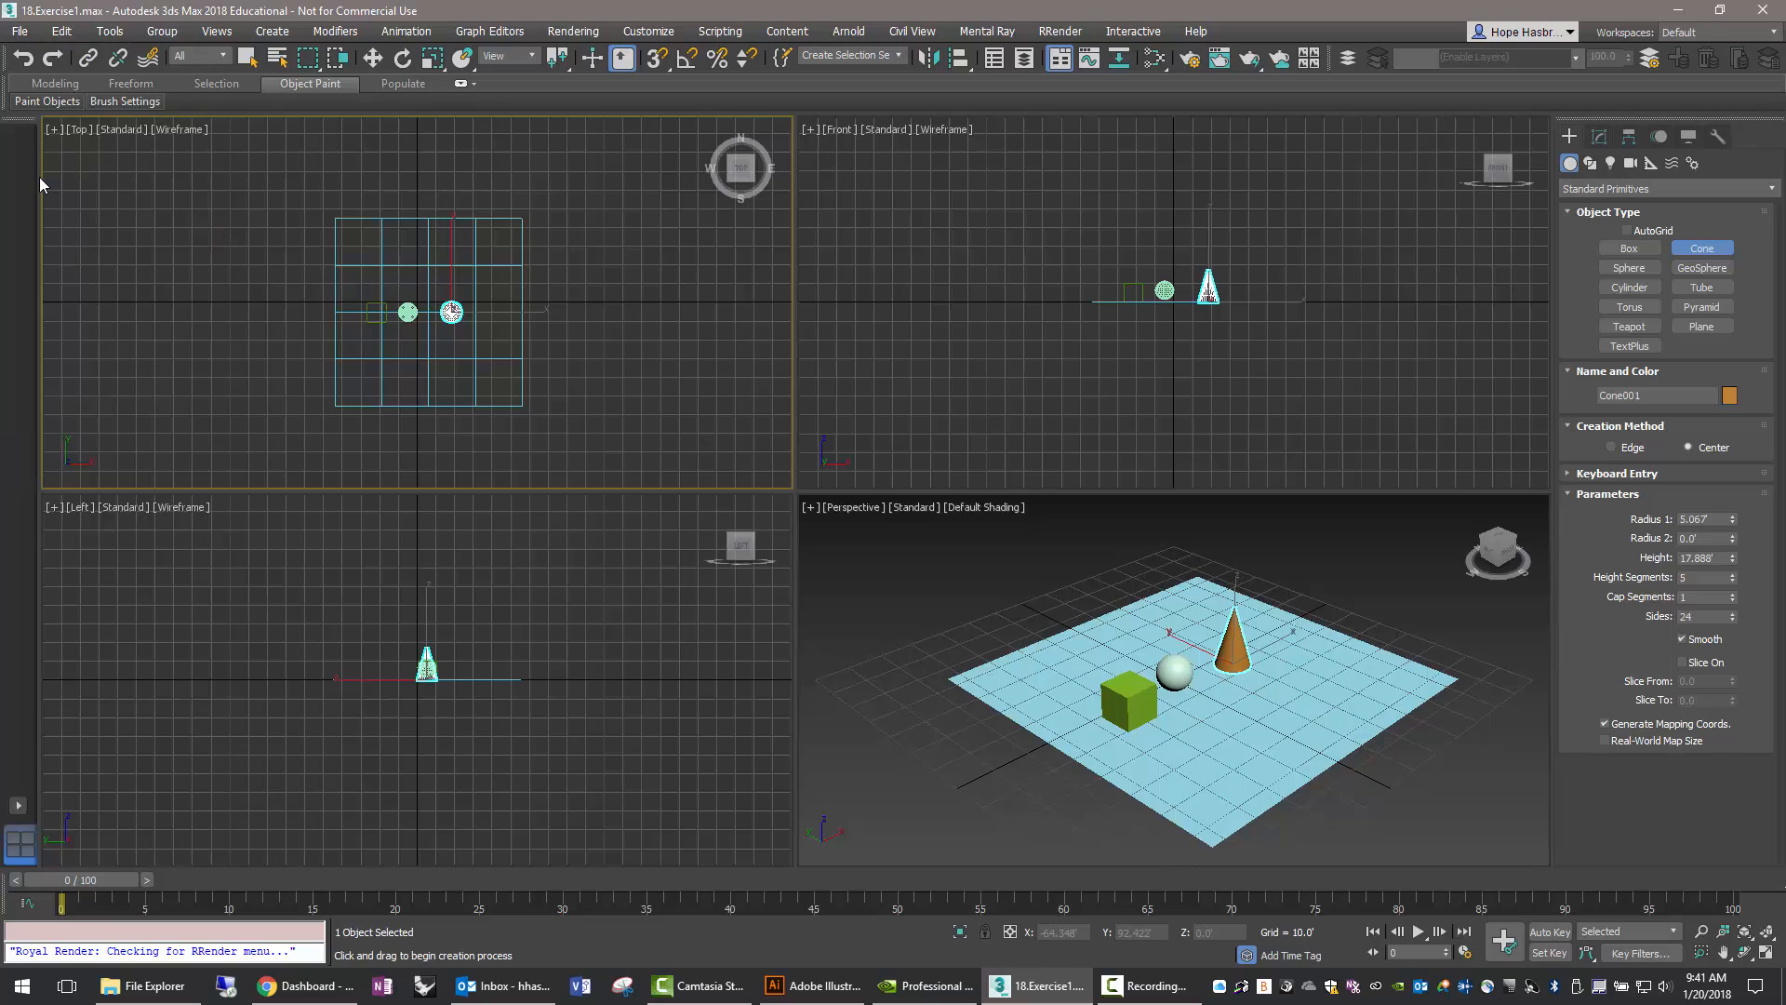
# Show the Scene Explorer, dock the Layer Explorer beside it and widen it to reveal the layer creation control.
pyautogui.click(995, 60)
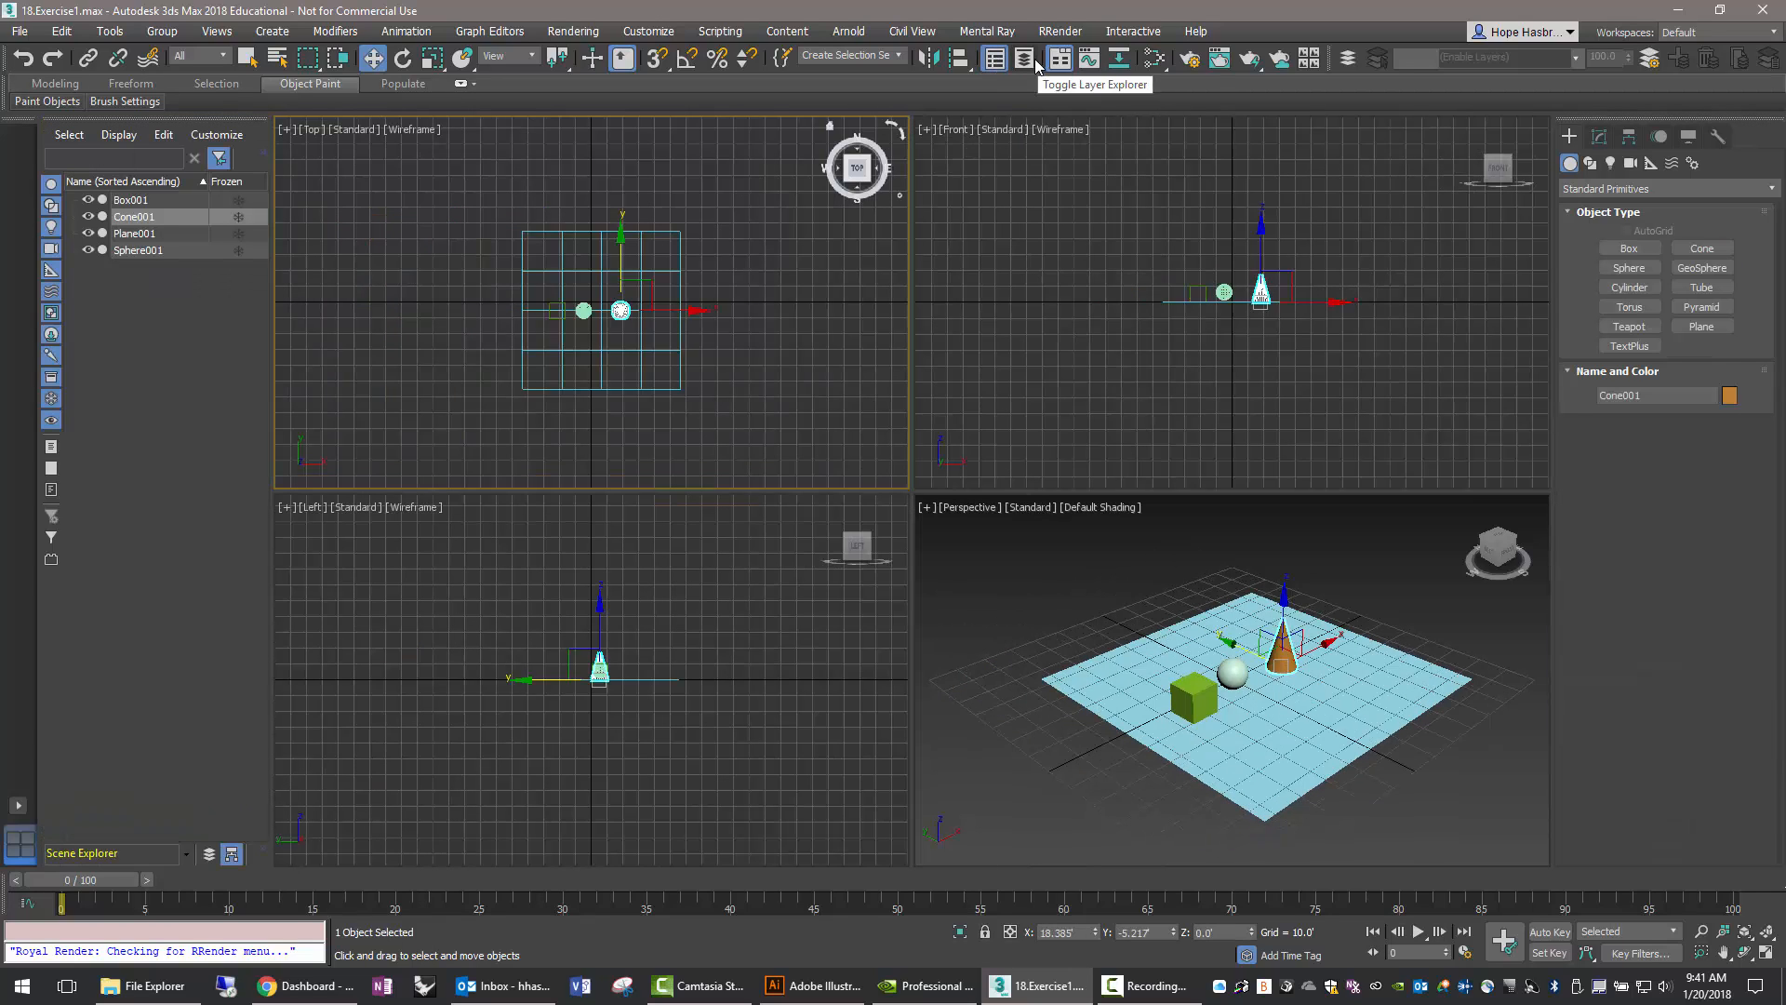
pyautogui.click(1027, 62)
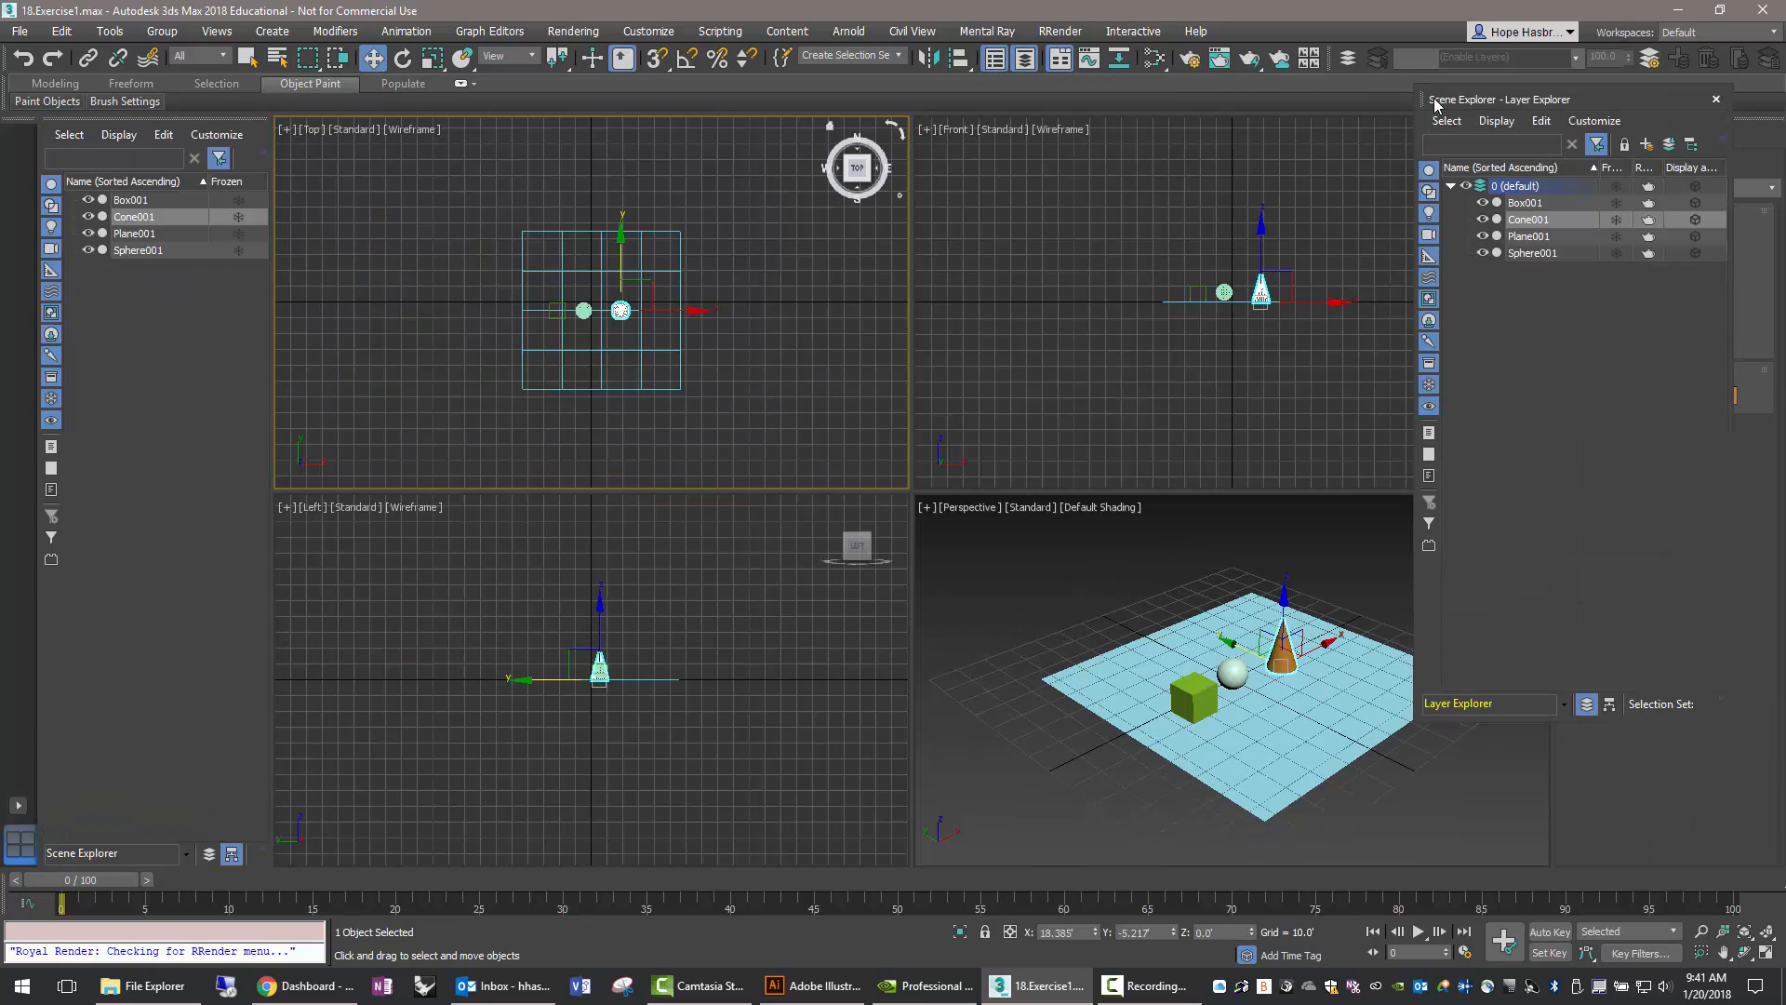
pyautogui.moveTo(1426, 102); pyautogui.dragTo(156, 129)
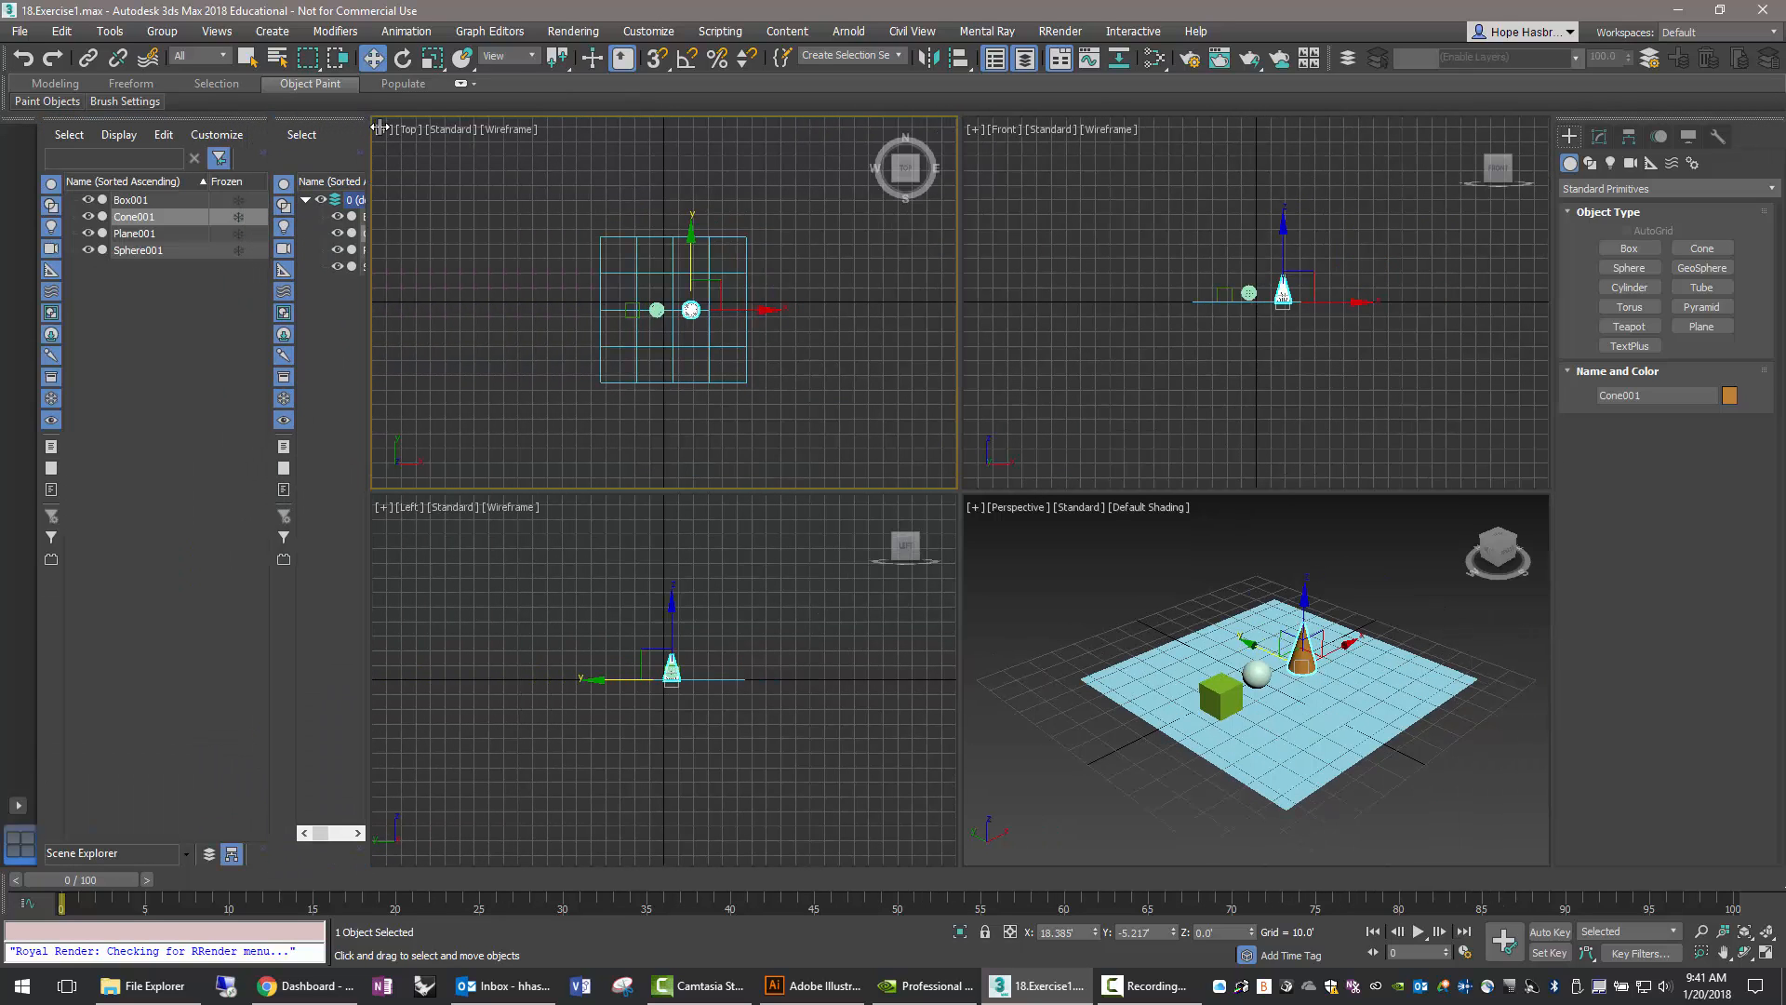
pyautogui.moveTo(378, 128); pyautogui.dragTo(476, 127)
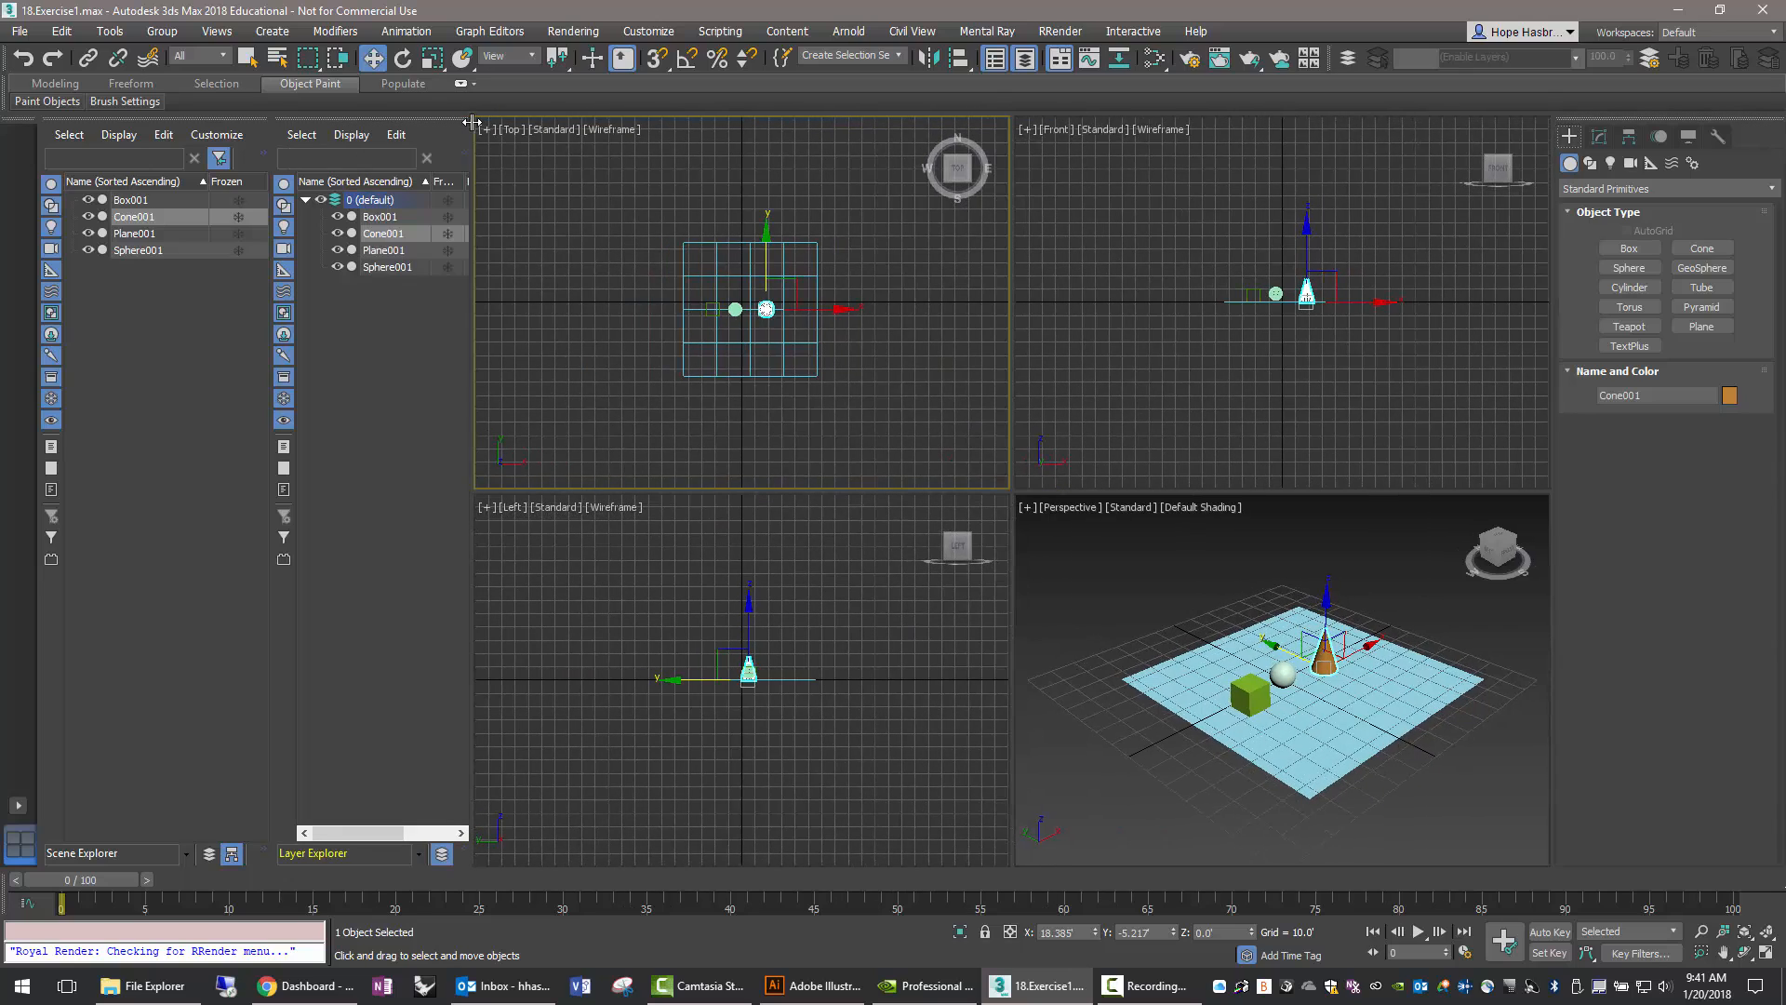
pyautogui.click(306, 200)
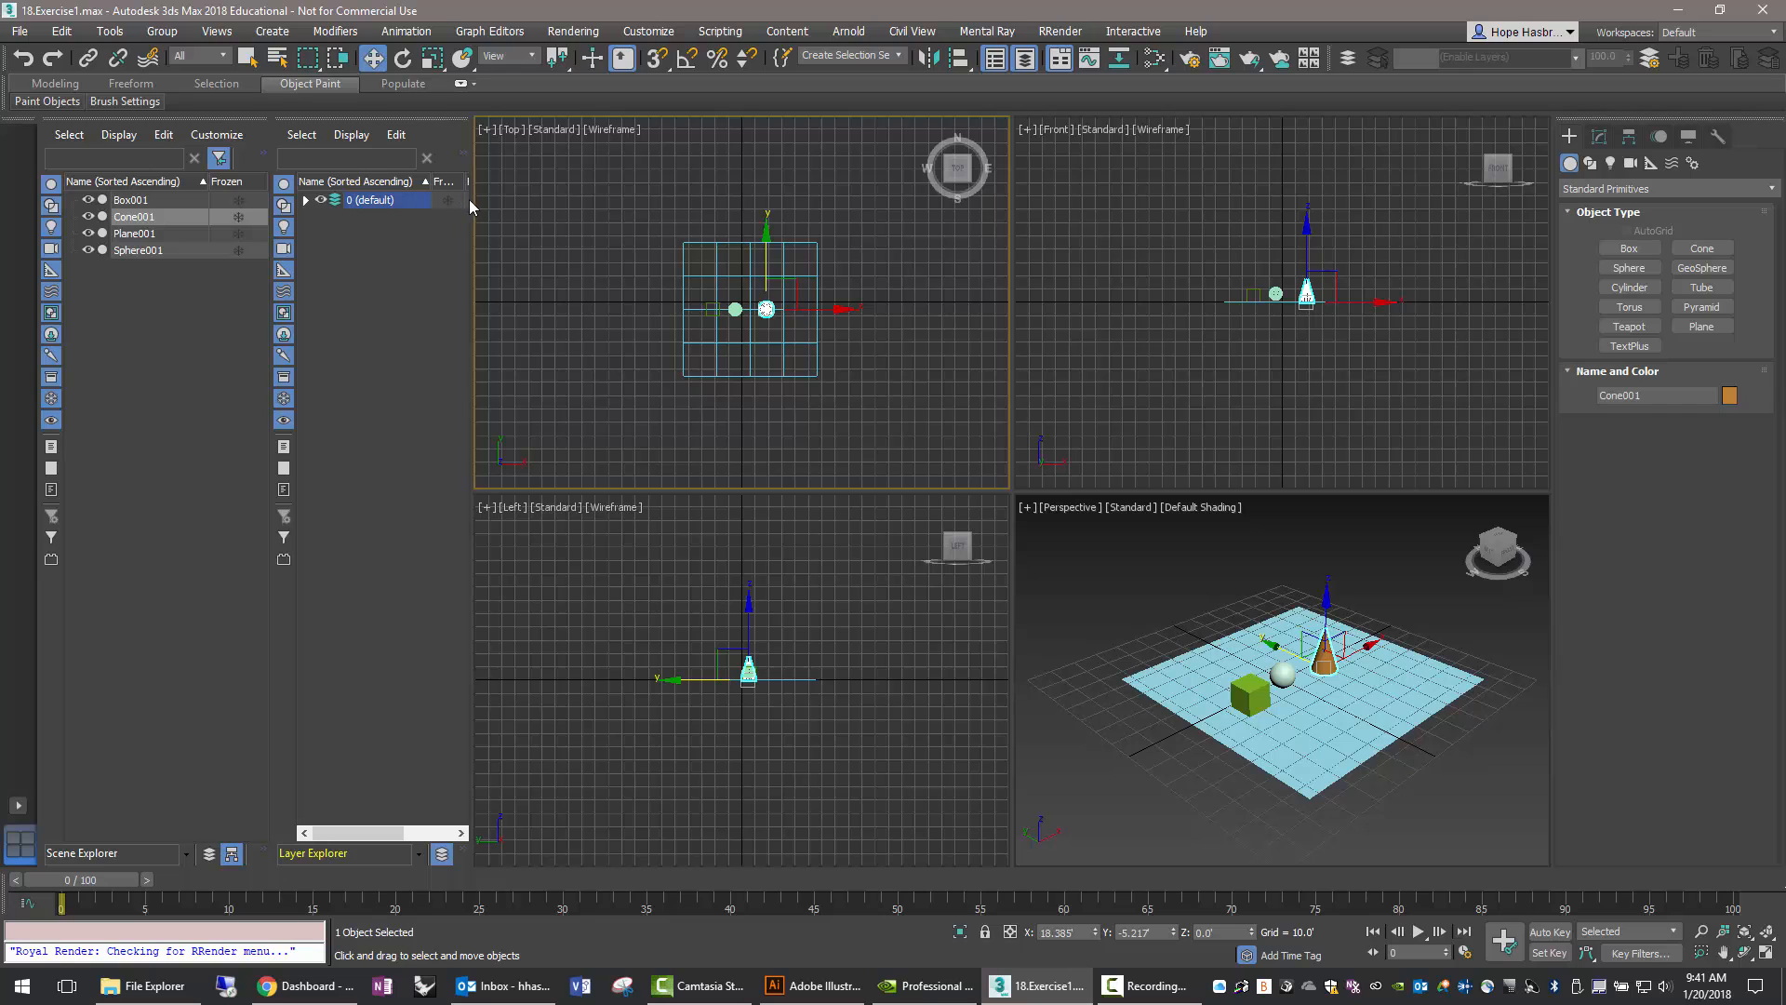
pyautogui.moveTo(470, 200); pyautogui.dragTo(530, 197)
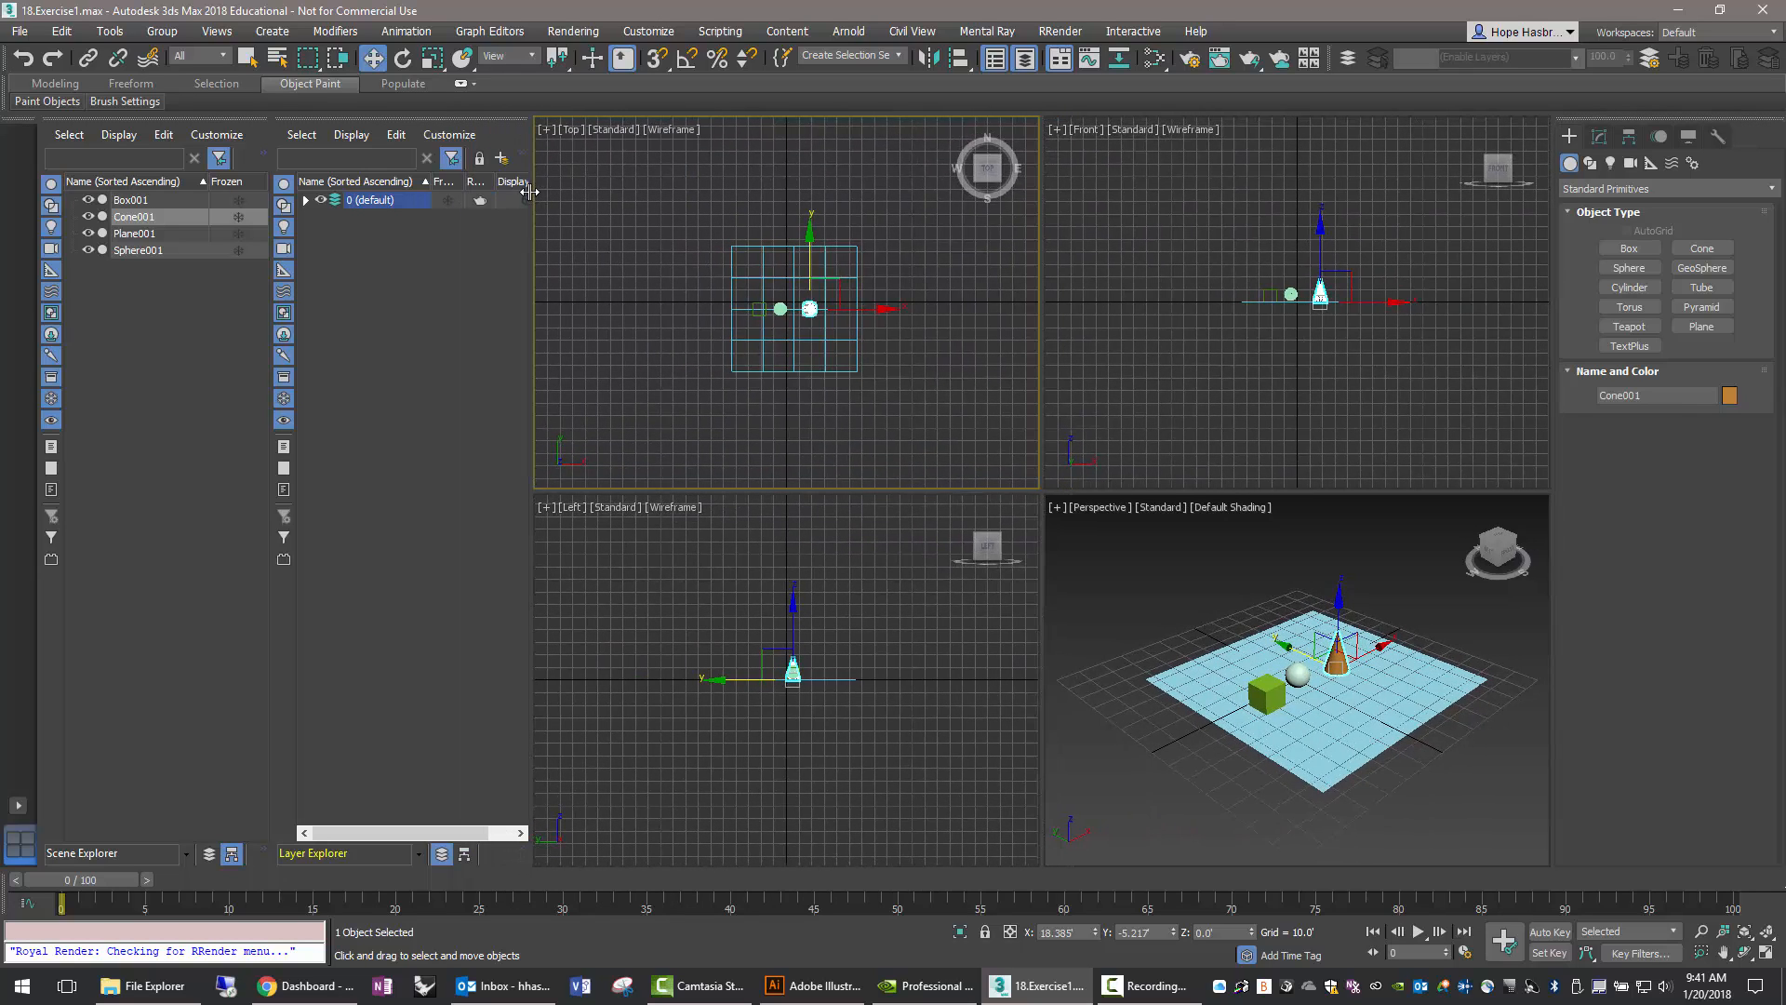
# Create a new layer named Plane from the selected cone.
pyautogui.click(500, 161)
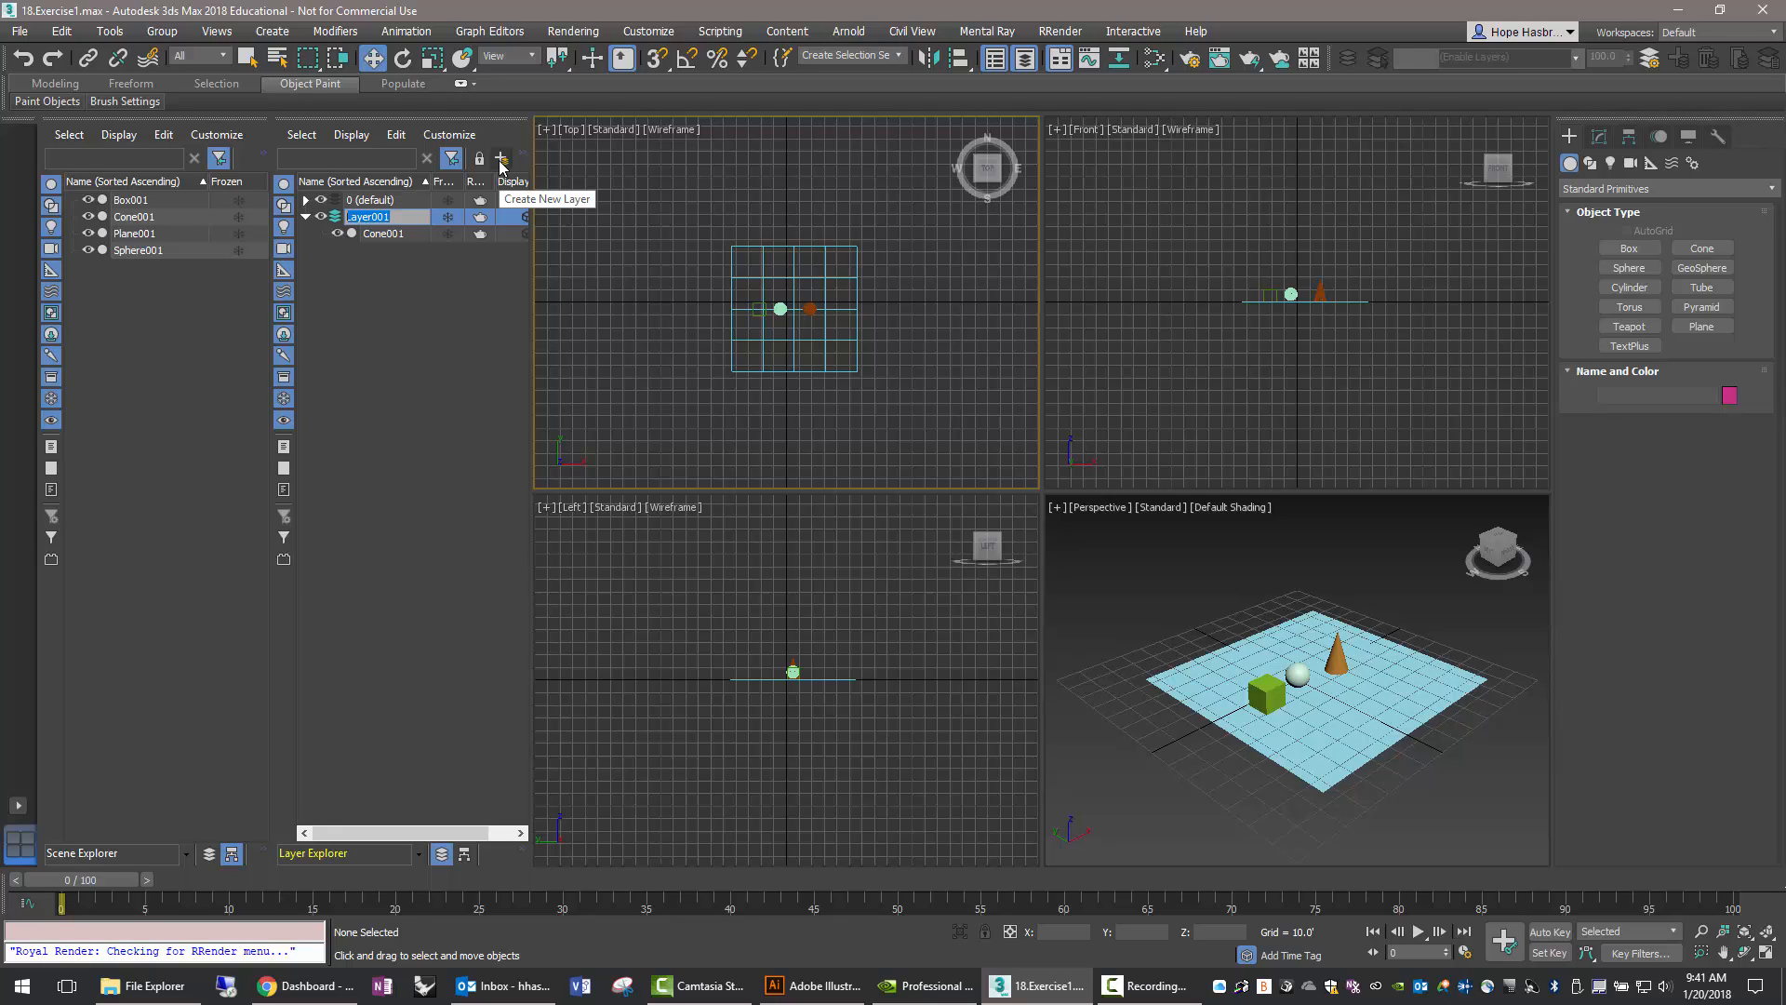
pyautogui.write('Plane')
pyautogui.press('Return')
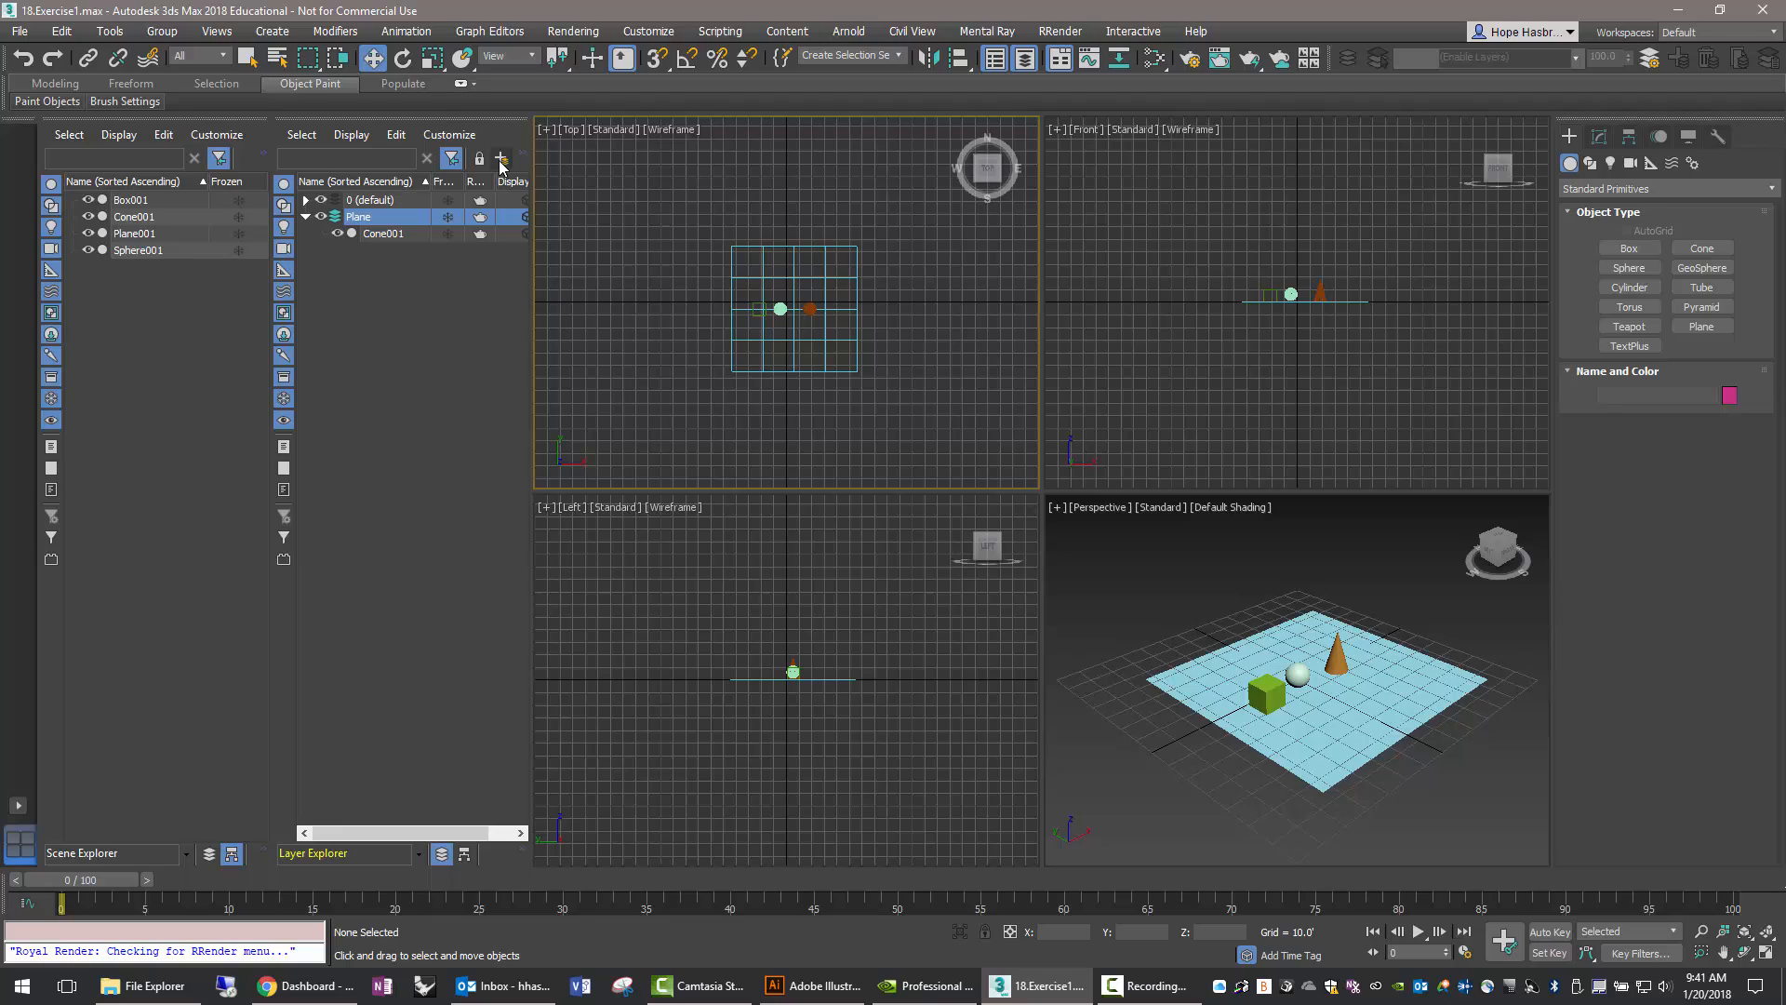
# Create a second layer at the top level and move the box and plane objects into the Plane layer.
pyautogui.click(500, 160)
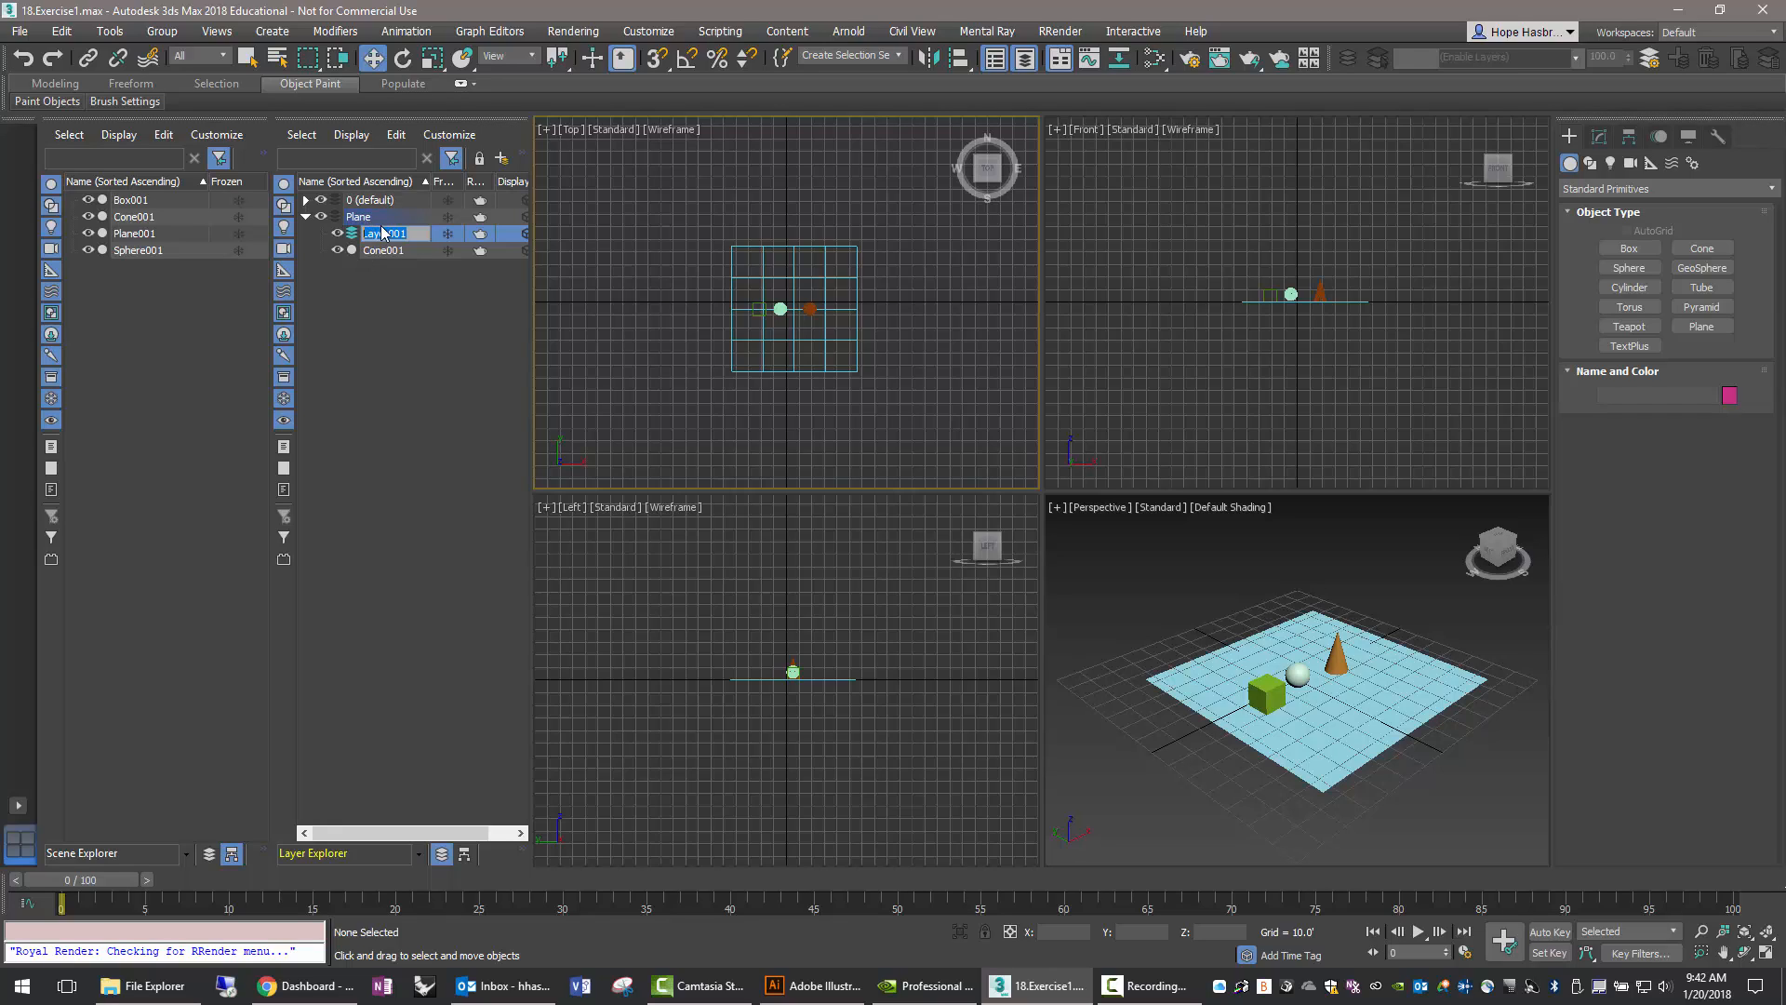
pyautogui.moveTo(348, 235); pyautogui.dragTo(369, 292)
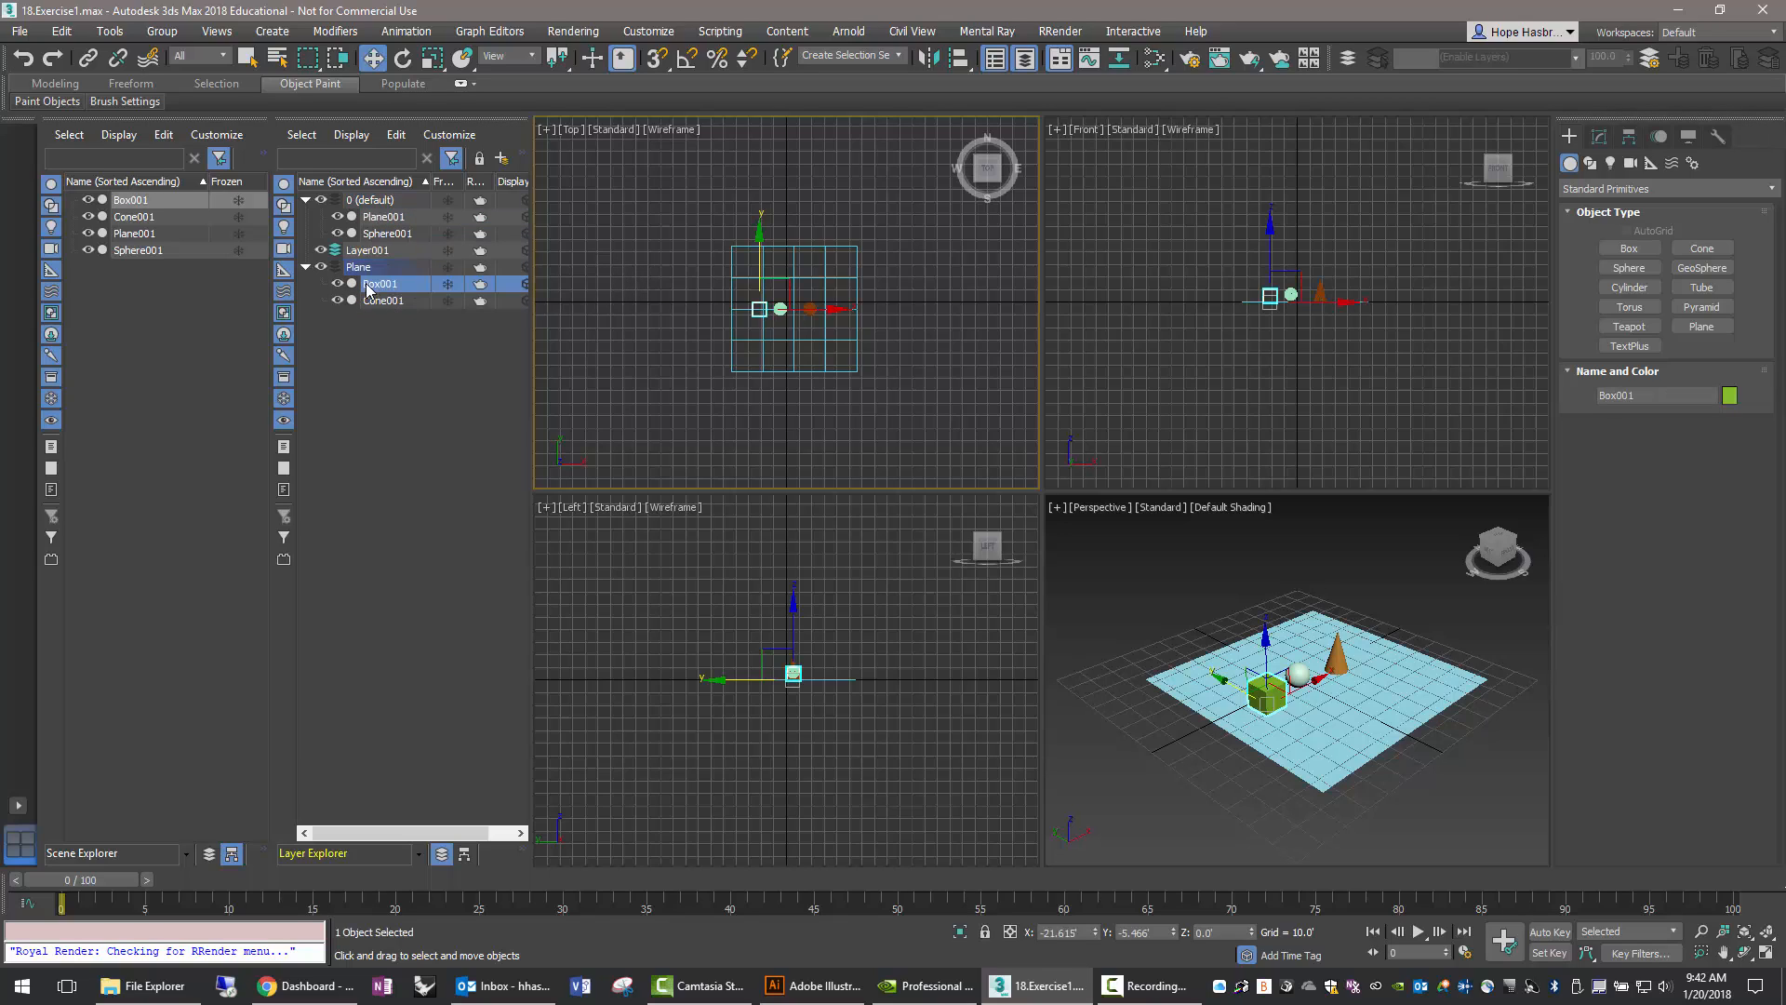
pyautogui.moveTo(383, 220); pyautogui.dragTo(391, 273)
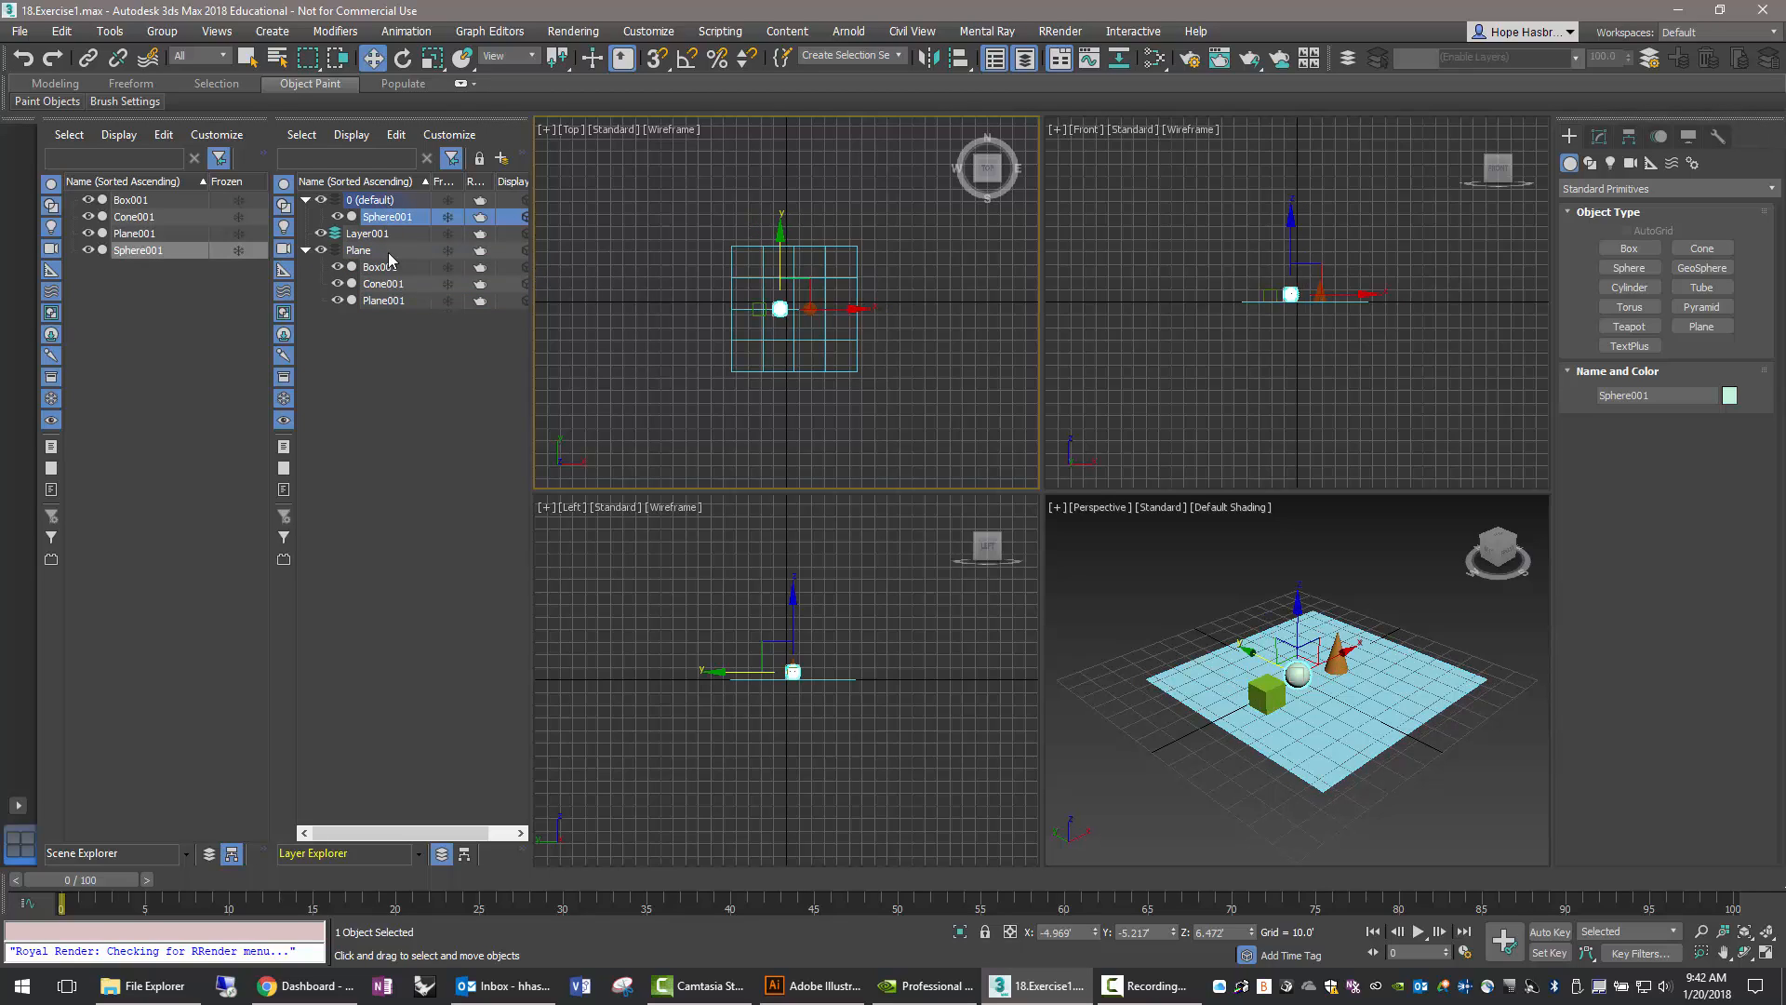
# Rename the Plane layer as Geometry and move the sphere into it.
pyautogui.click(362, 253)
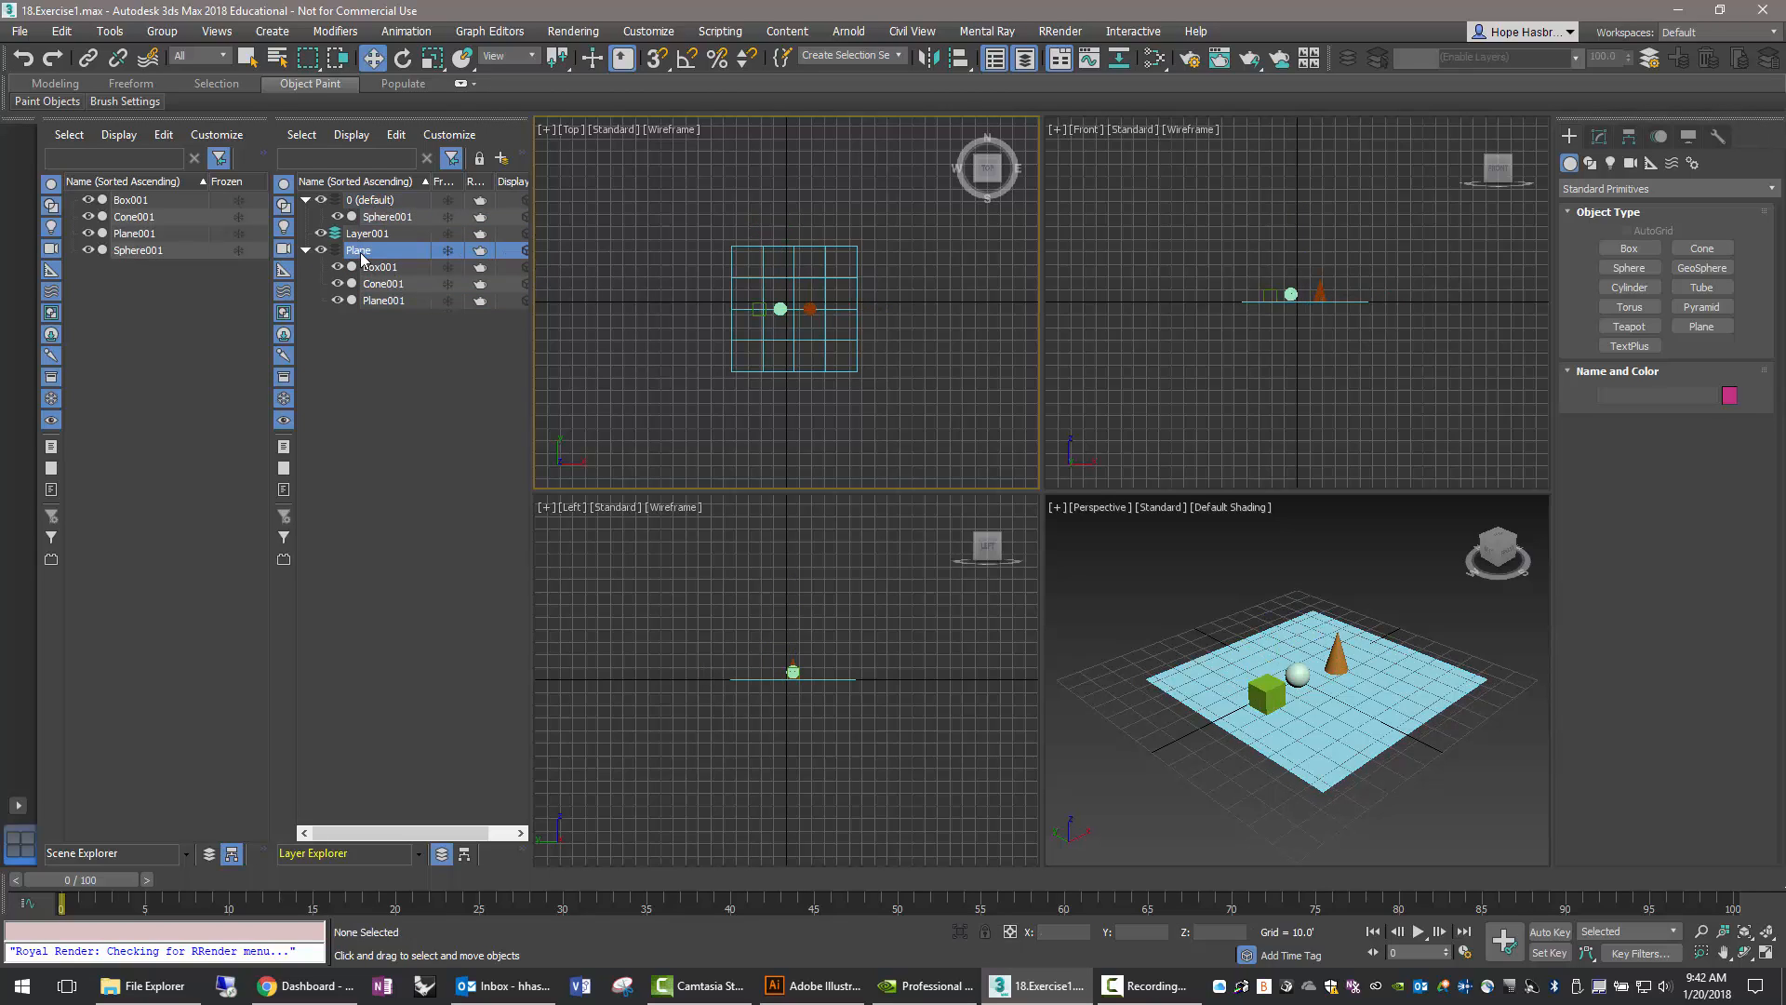
pyautogui.click(361, 253)
pyautogui.write('Geometry')
pyautogui.press('Return')
pyautogui.click(384, 218)
pyautogui.moveTo(384, 220); pyautogui.dragTo(381, 260)
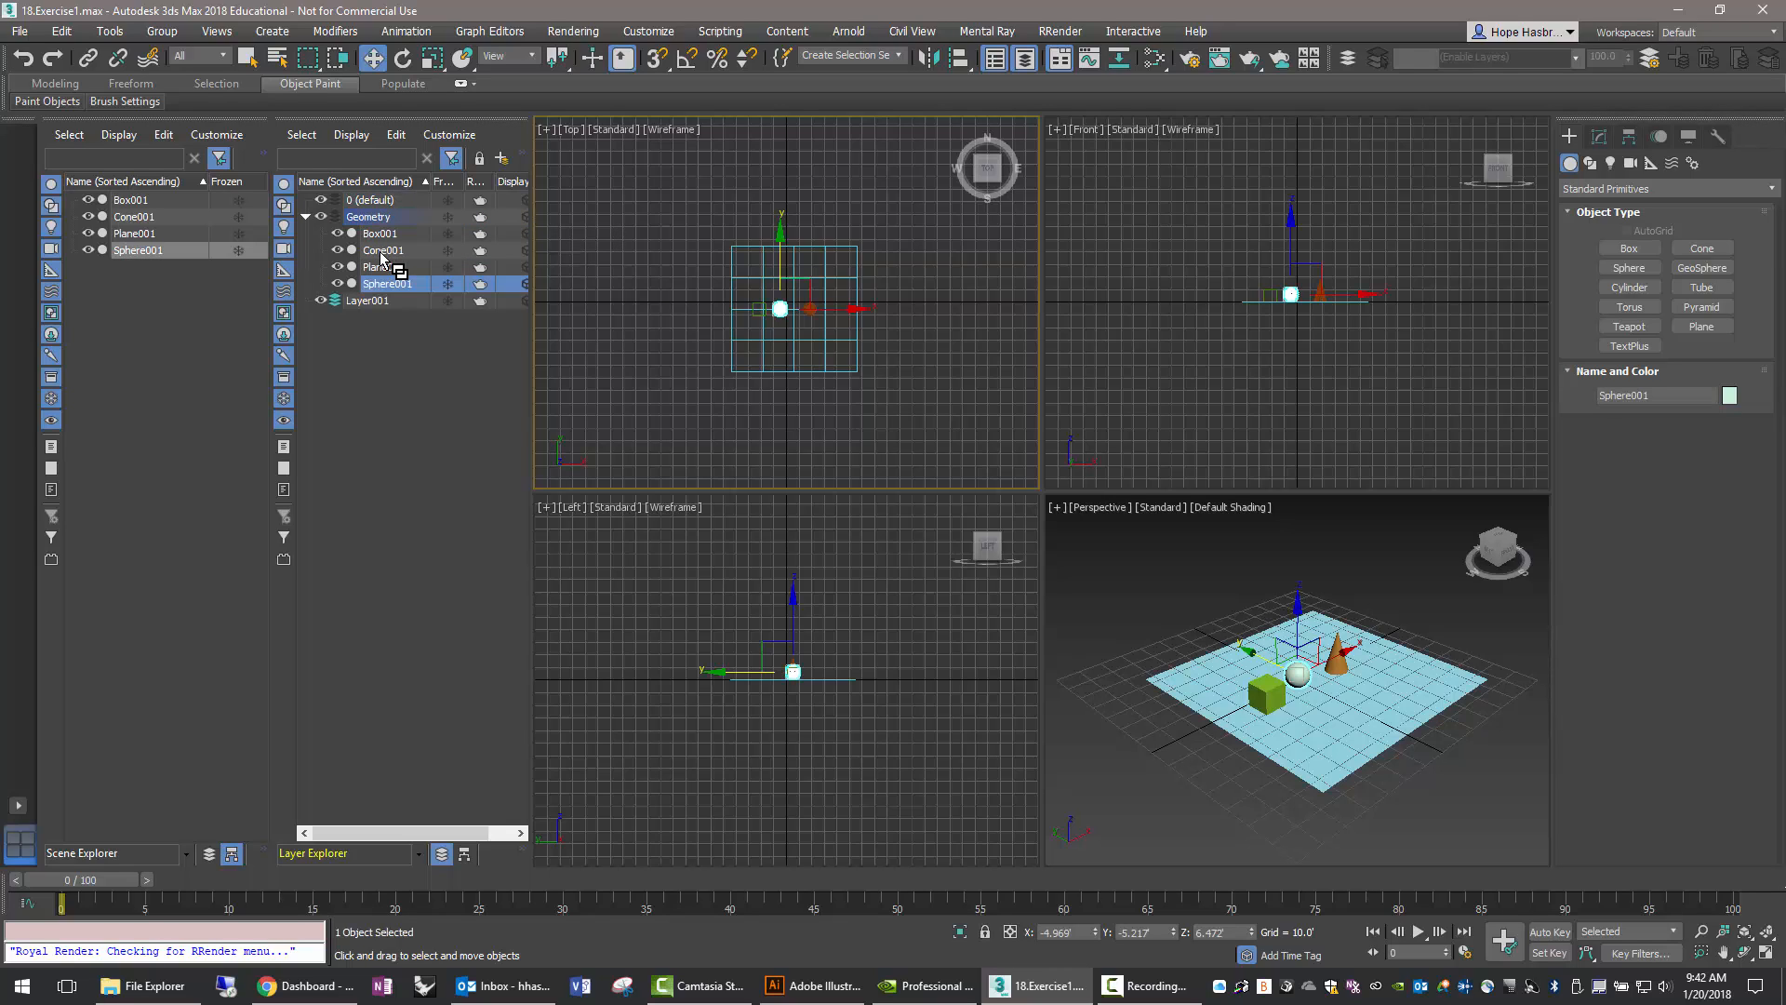
# Rename the empty layer Layer001 as Camera and save the scene.
pyautogui.click(370, 303)
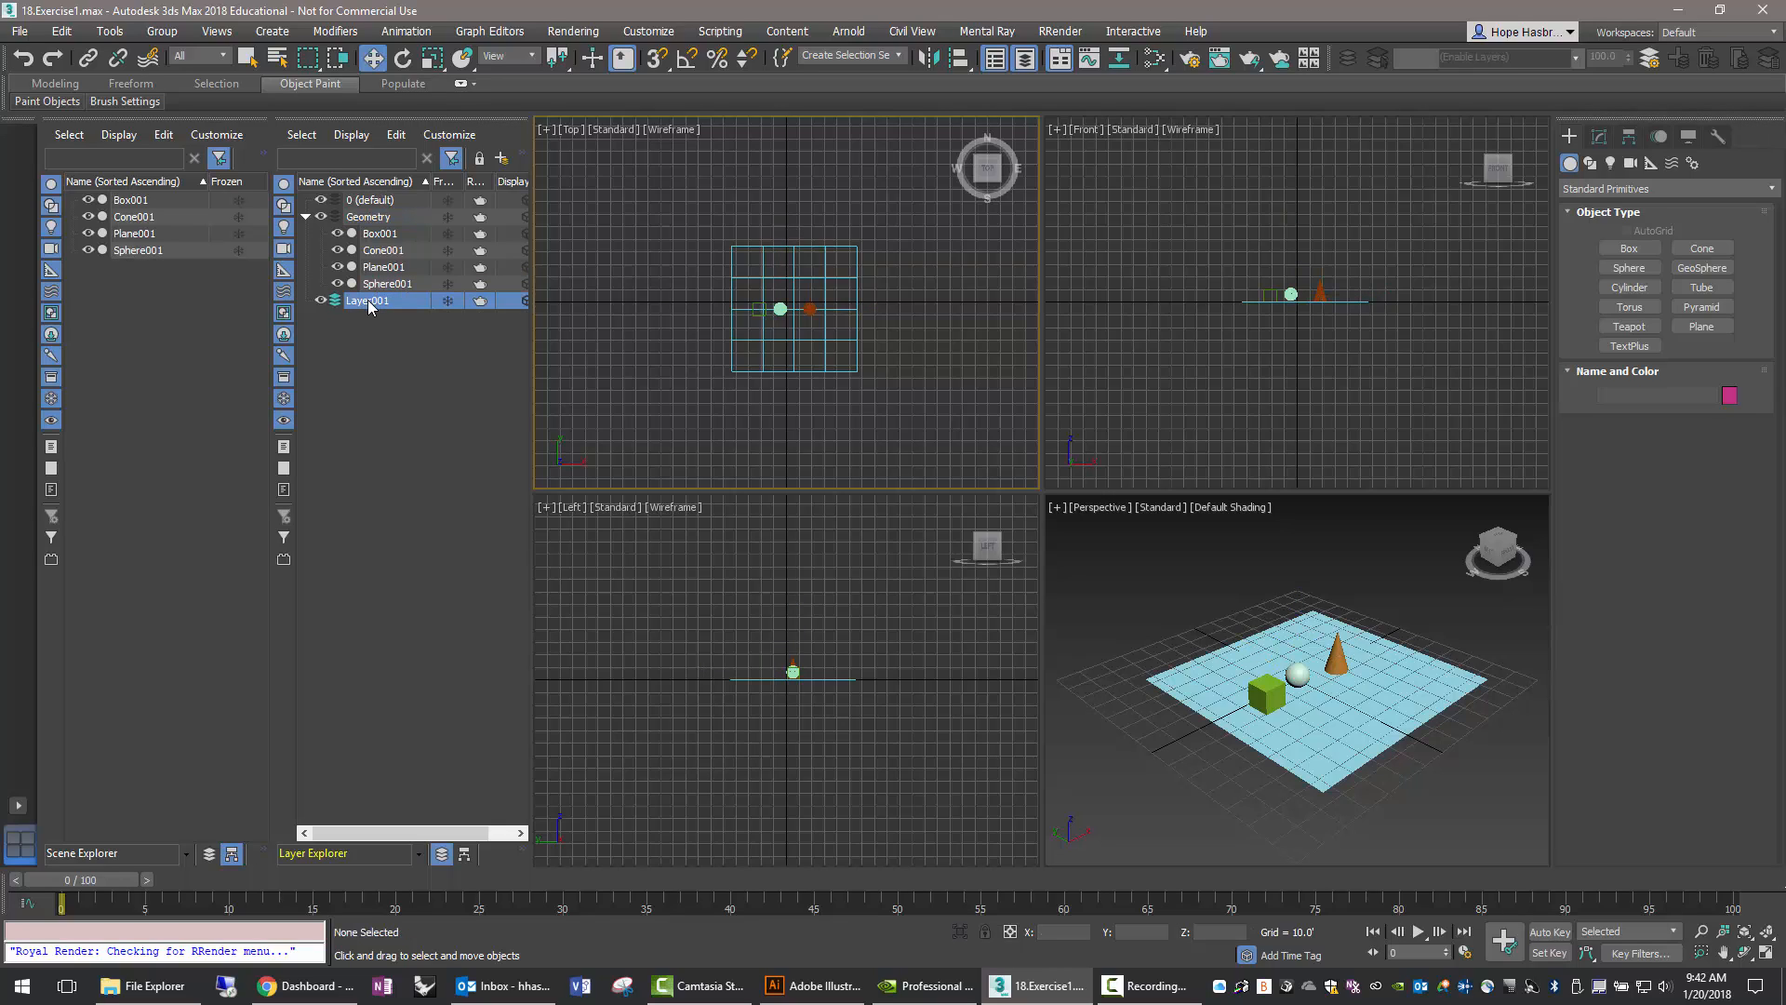
pyautogui.click(373, 305)
pyautogui.write('Camera')
pyautogui.press('Return')
pyautogui.click(19, 31)
pyautogui.click(34, 183)
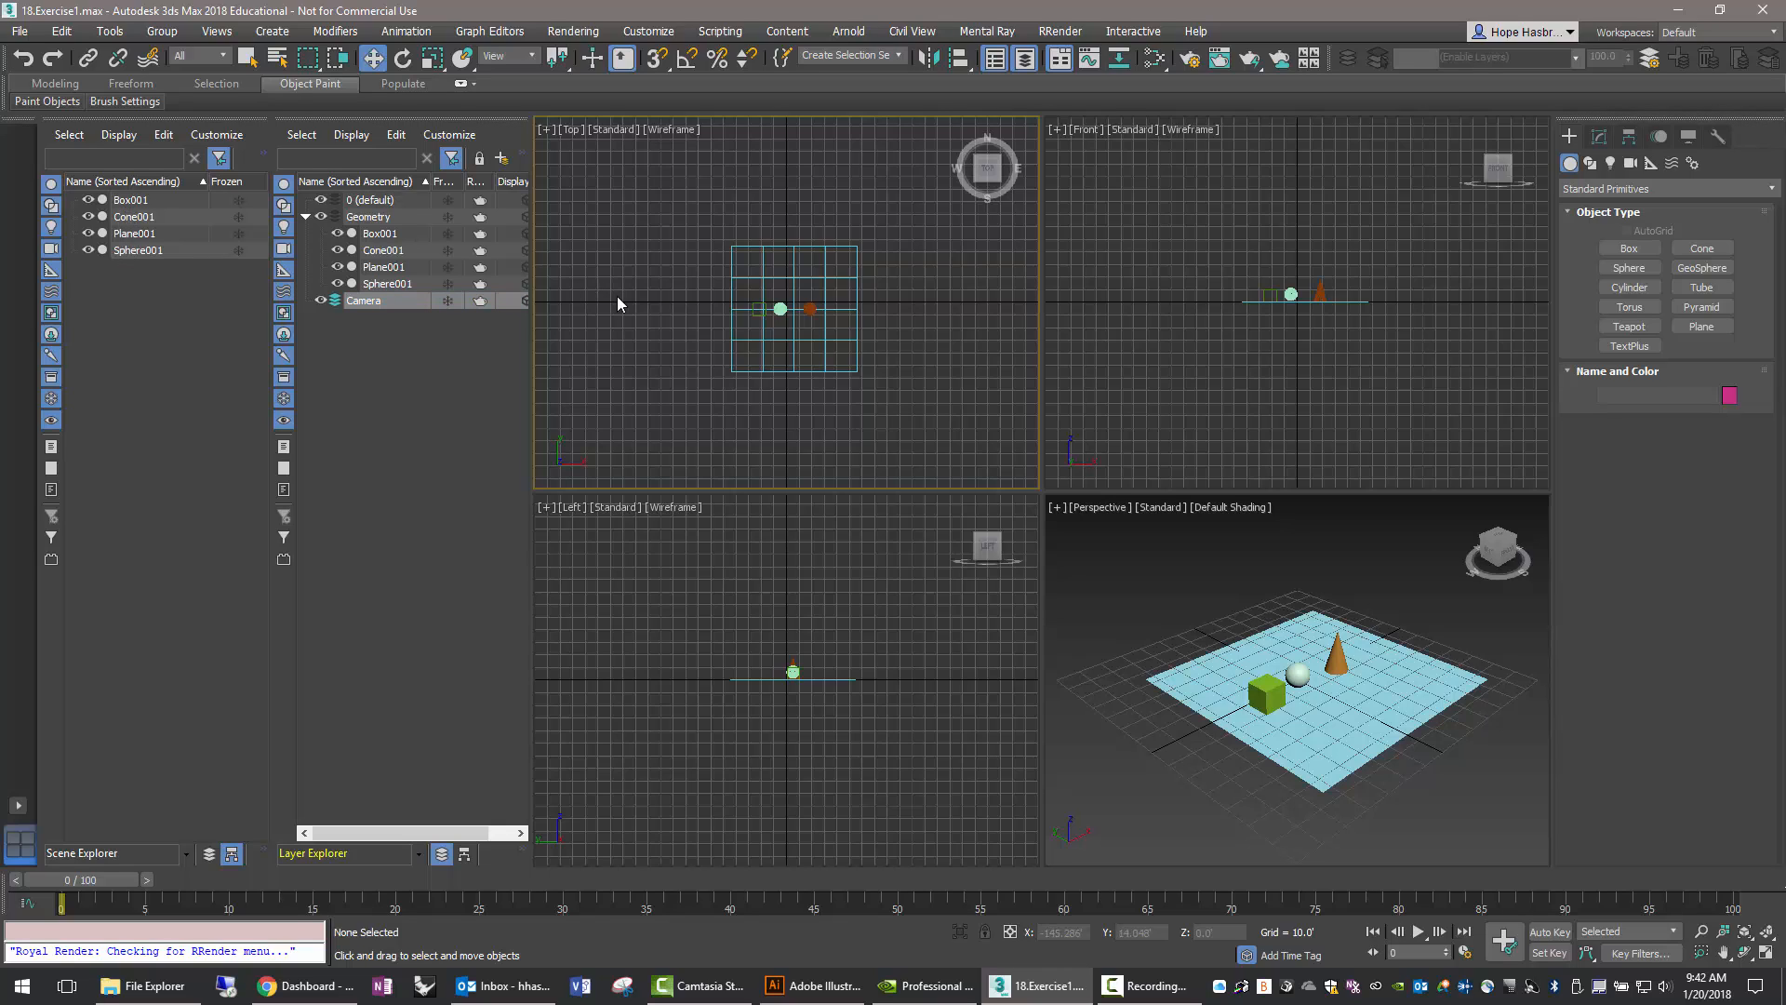
# Set the sphere's radius to 2.5 feet and deselect it.
pyautogui.click(780, 311)
pyautogui.click(1599, 136)
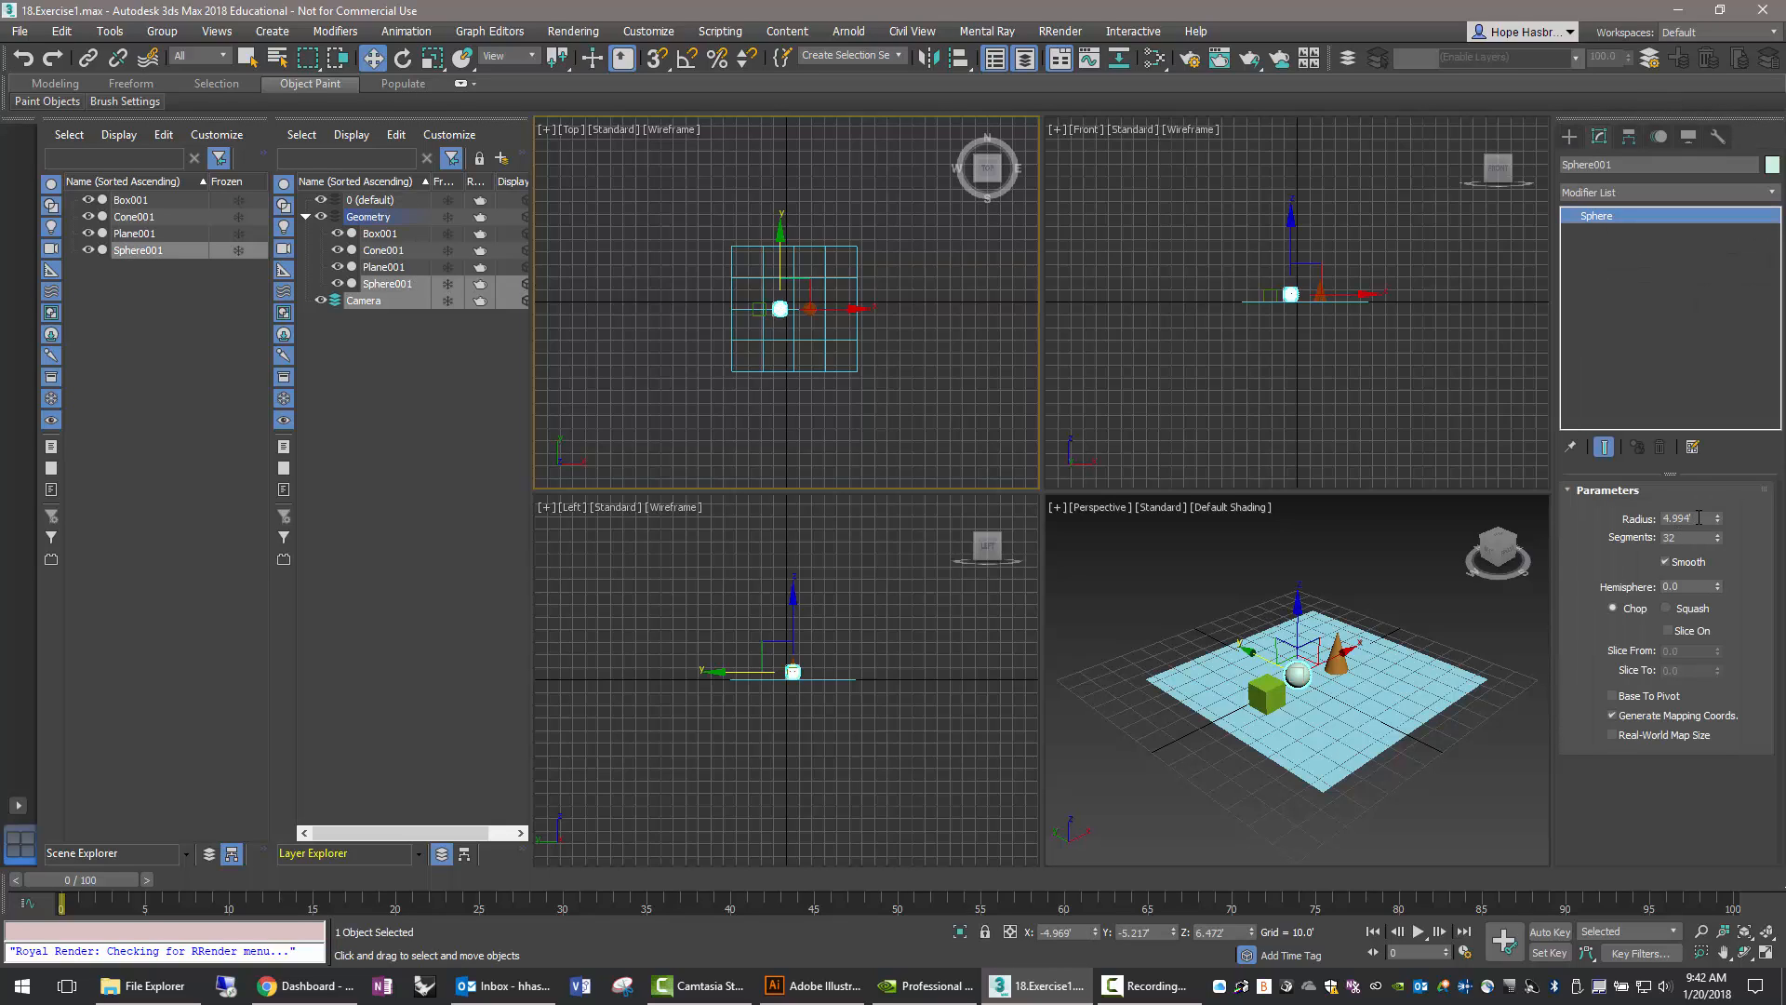
pyautogui.moveTo(1695, 518); pyautogui.dragTo(1648, 516)
pyautogui.write('2.5')
pyautogui.press('Return')
pyautogui.click(908, 395)
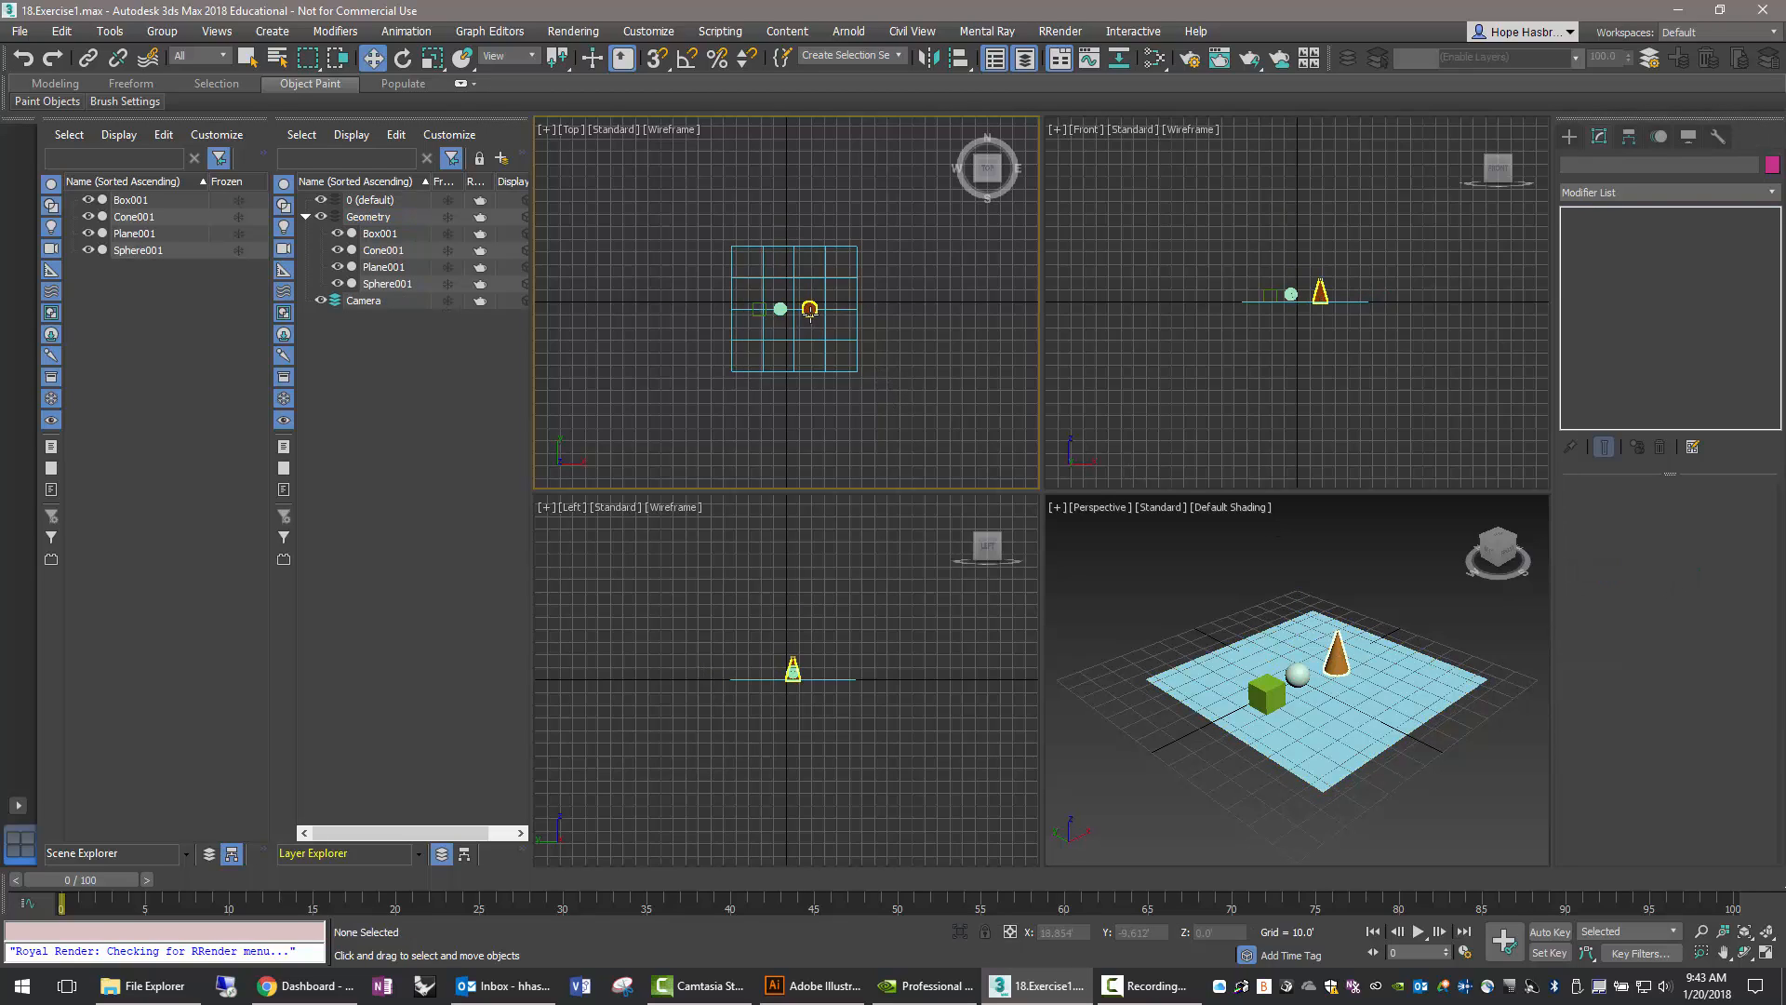
# Set the cone's Radius 1 to 5 feet and its height to 10 feet, leaving it deselected.
pyautogui.click(810, 310)
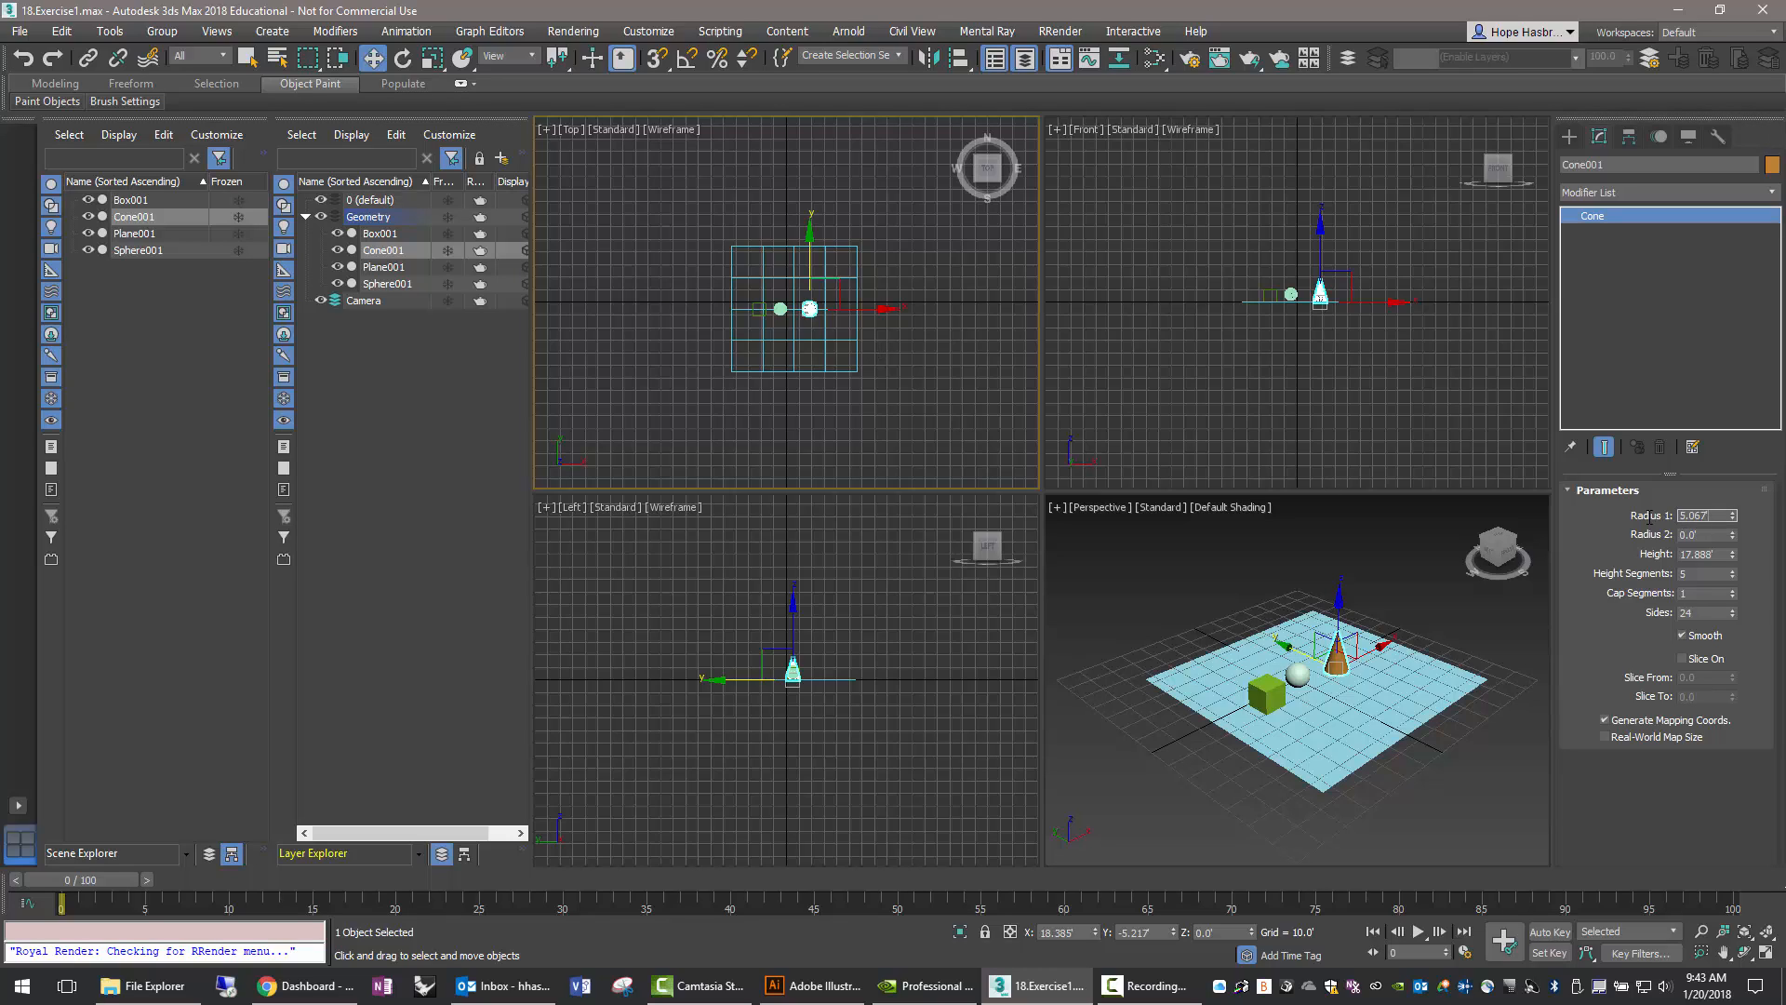
pyautogui.write('5')
pyautogui.press('Return')
pyautogui.doubleClick(1712, 554)
pyautogui.write('10')
pyautogui.press('Return')
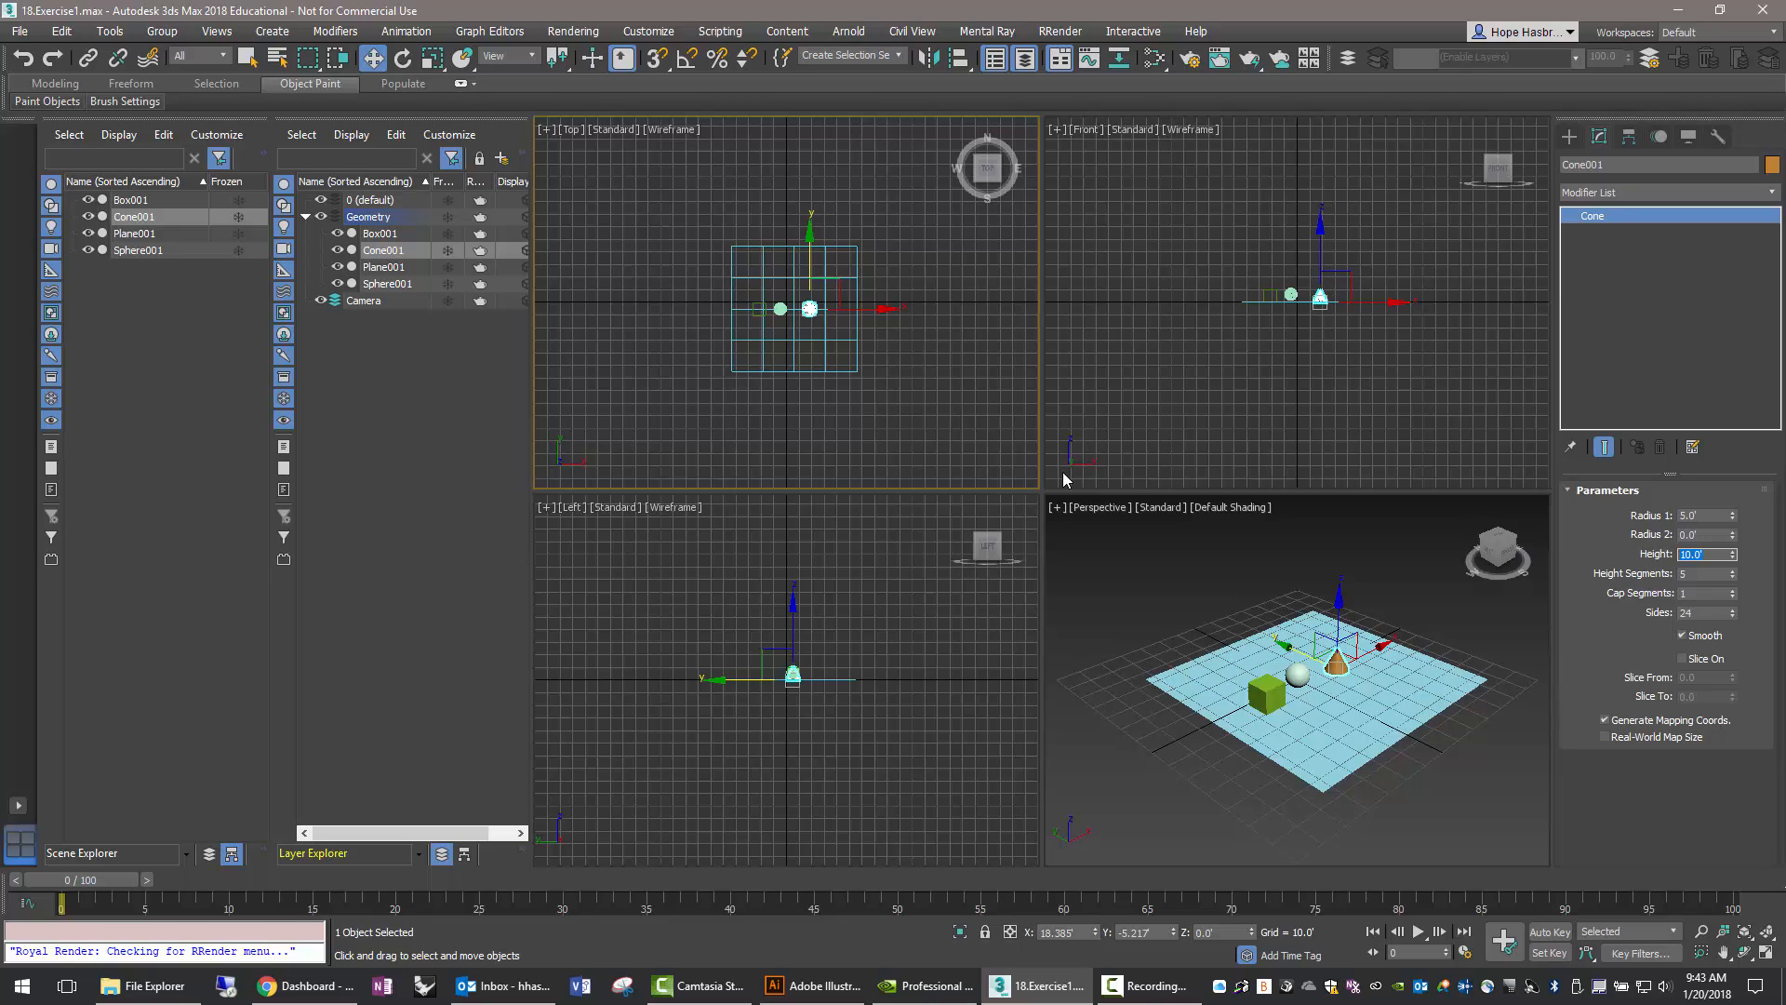
pyautogui.click(1011, 462)
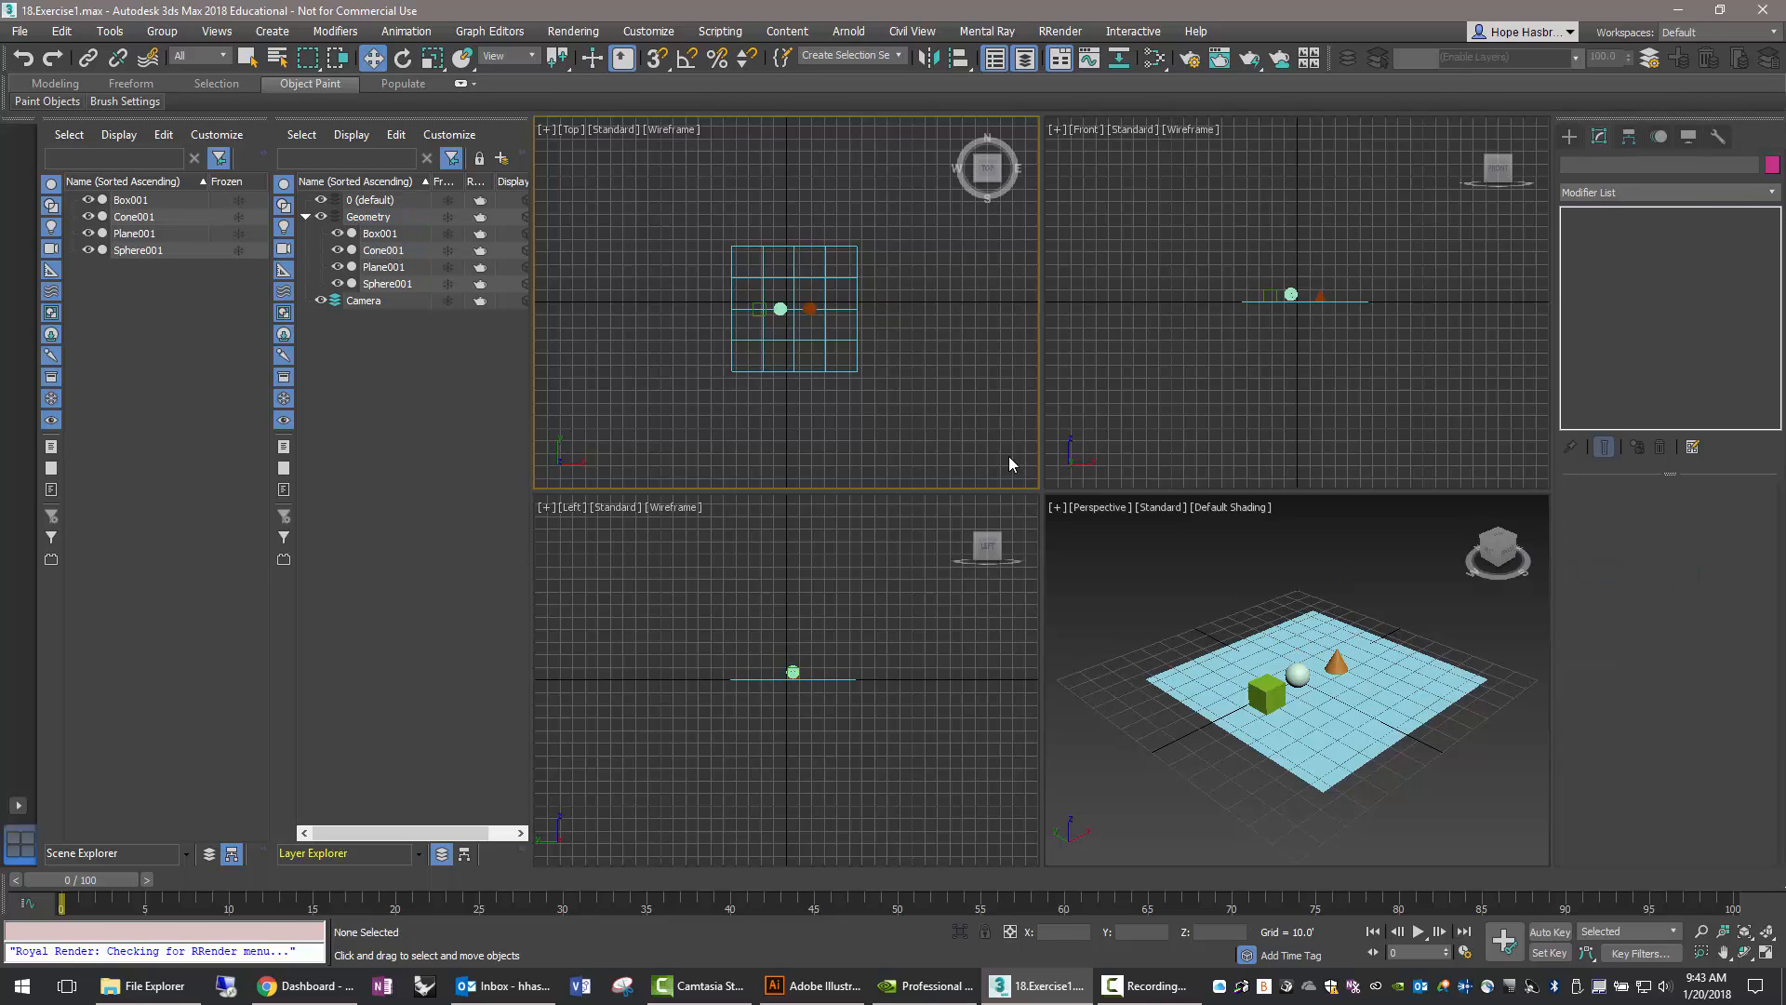
# Move the box to absolute world position X -20 feet and Y 0 feet.
pyautogui.click(755, 311)
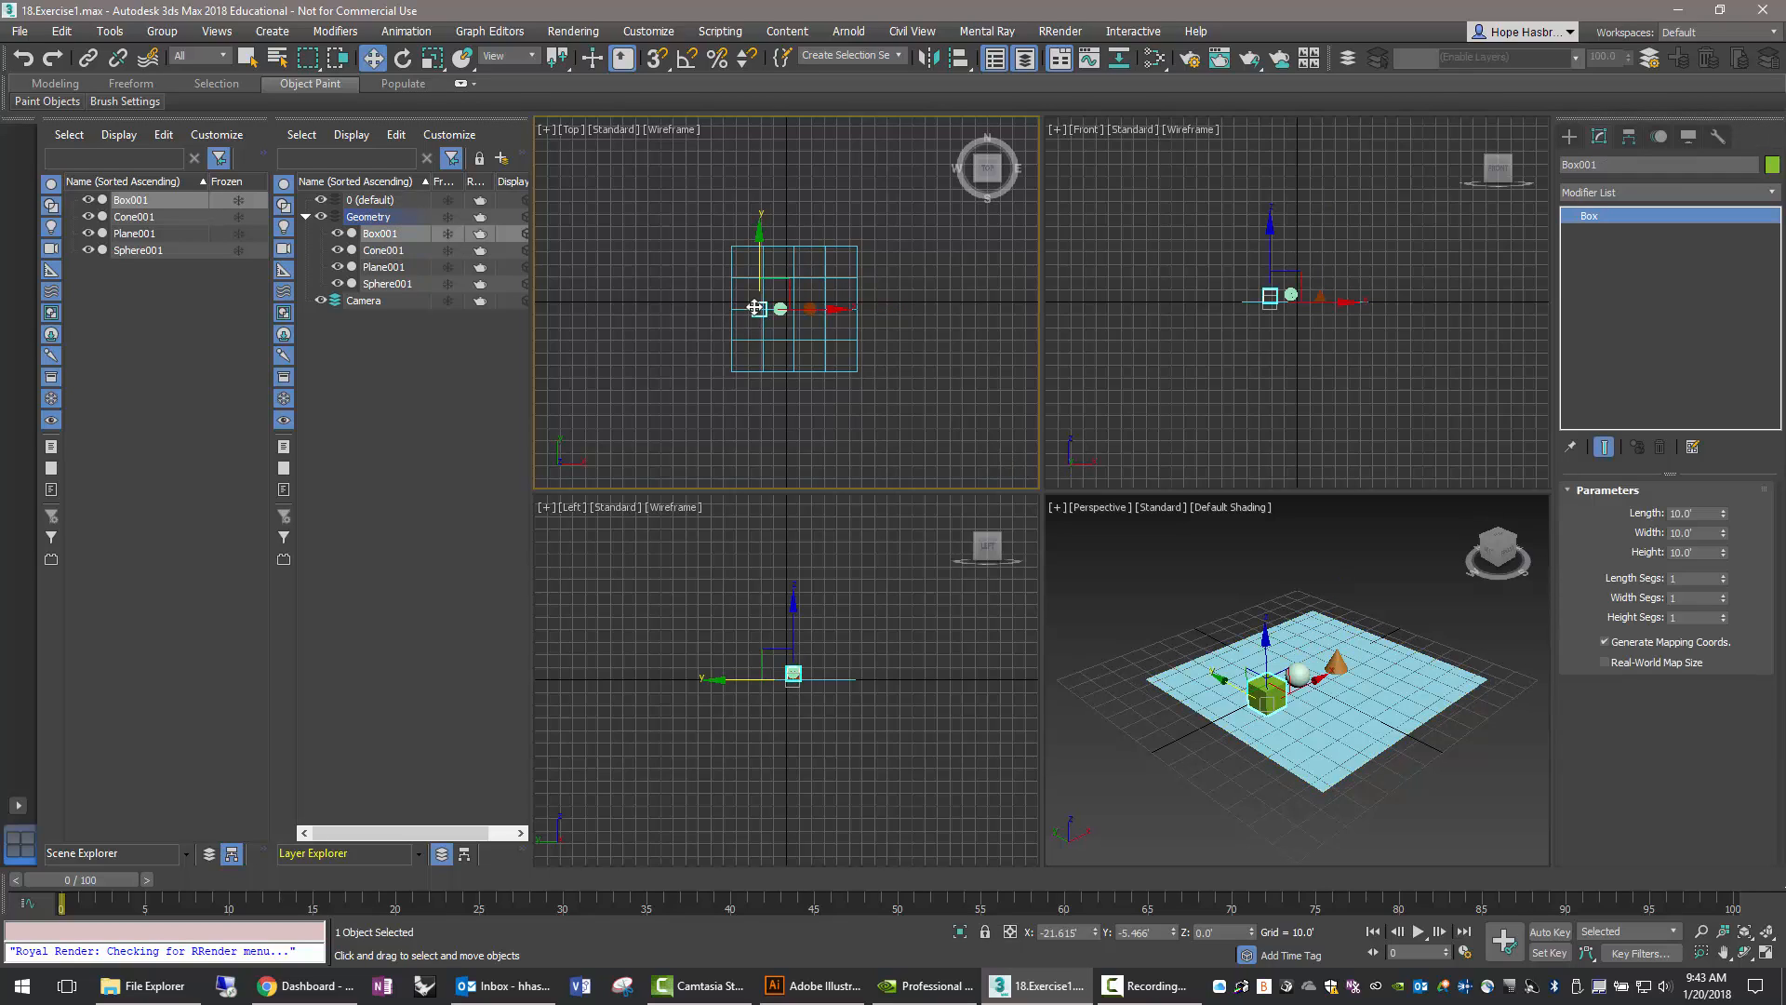
pyautogui.rightClick(373, 59)
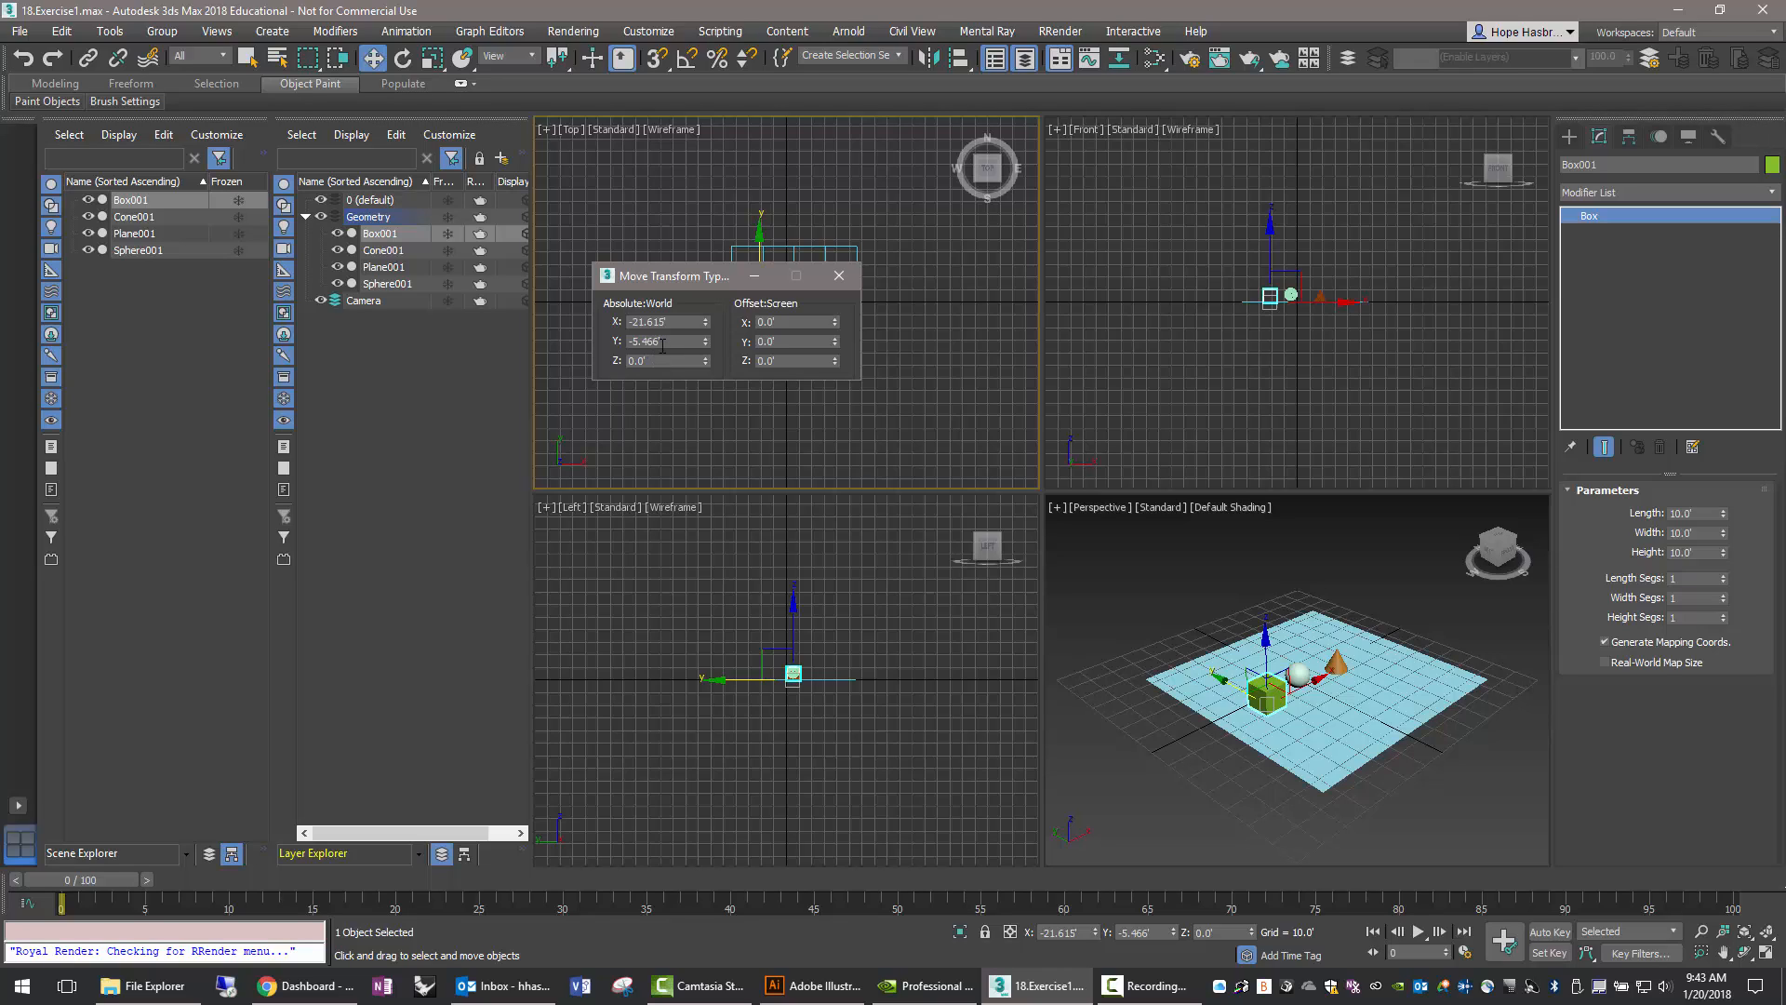
pyautogui.doubleClick(667, 342)
pyautogui.hotkey('shift', 'Tab')
pyautogui.write('-20')
pyautogui.press('Return')
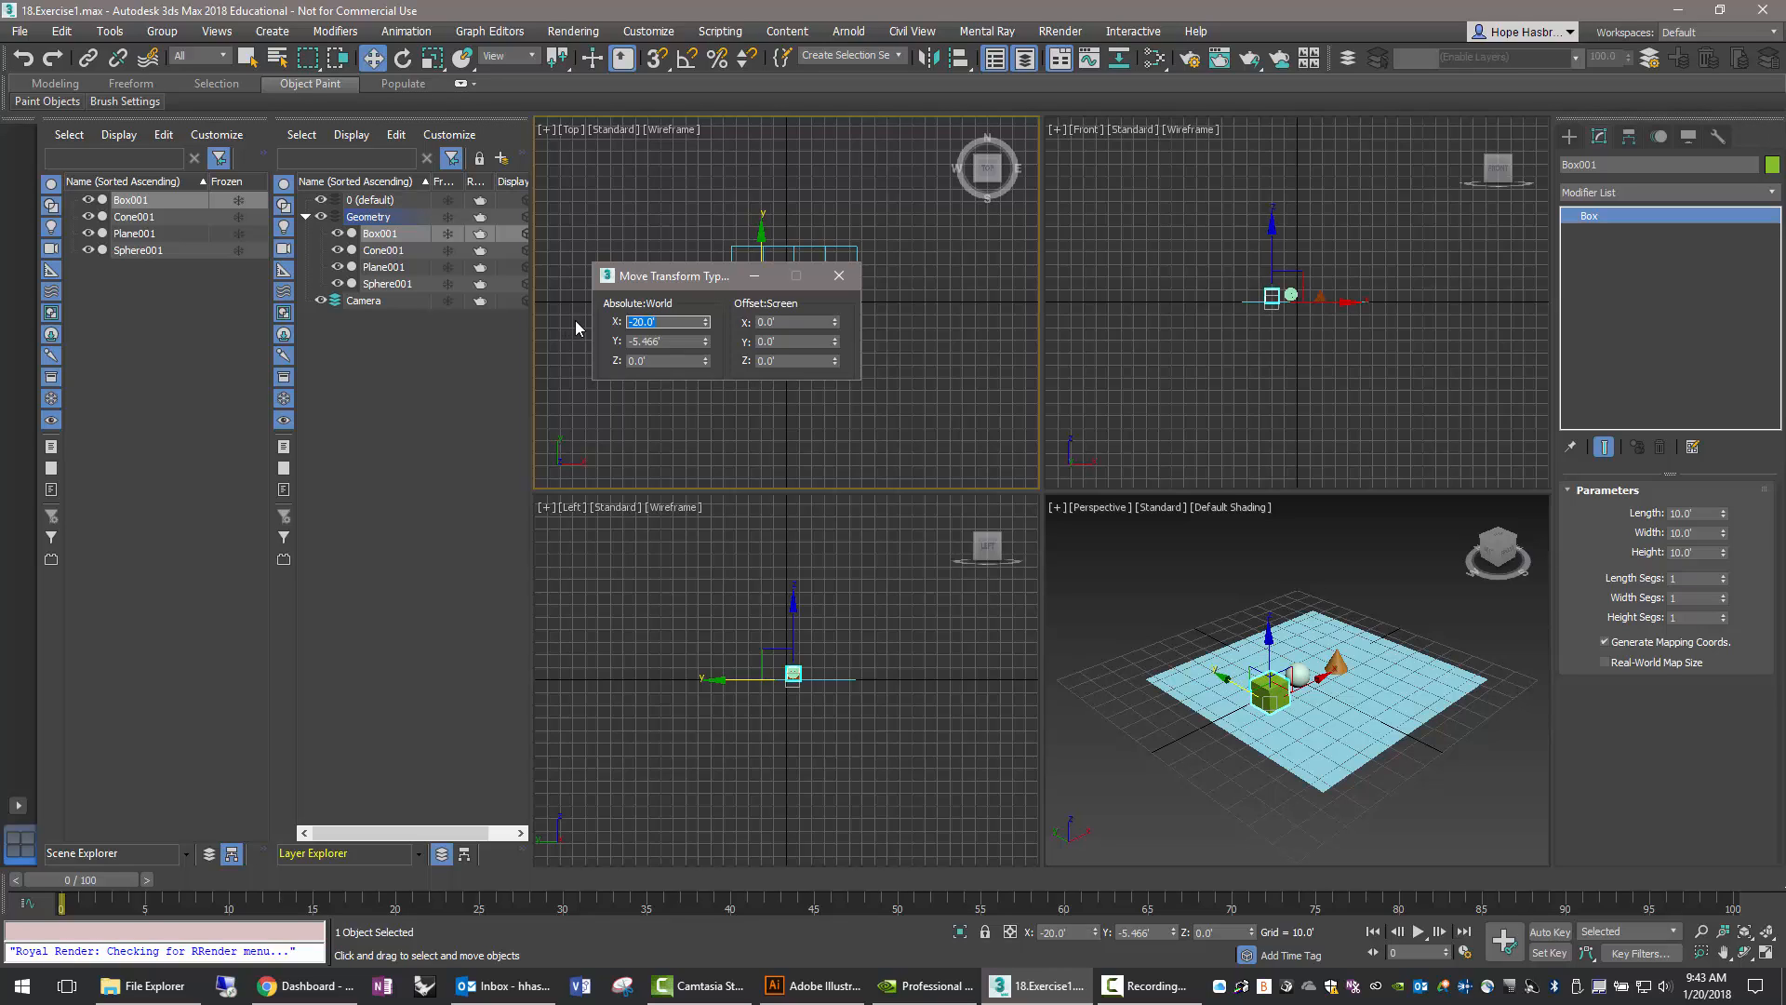
pyautogui.press('Tab')
pyautogui.write('0')
pyautogui.press('Return')
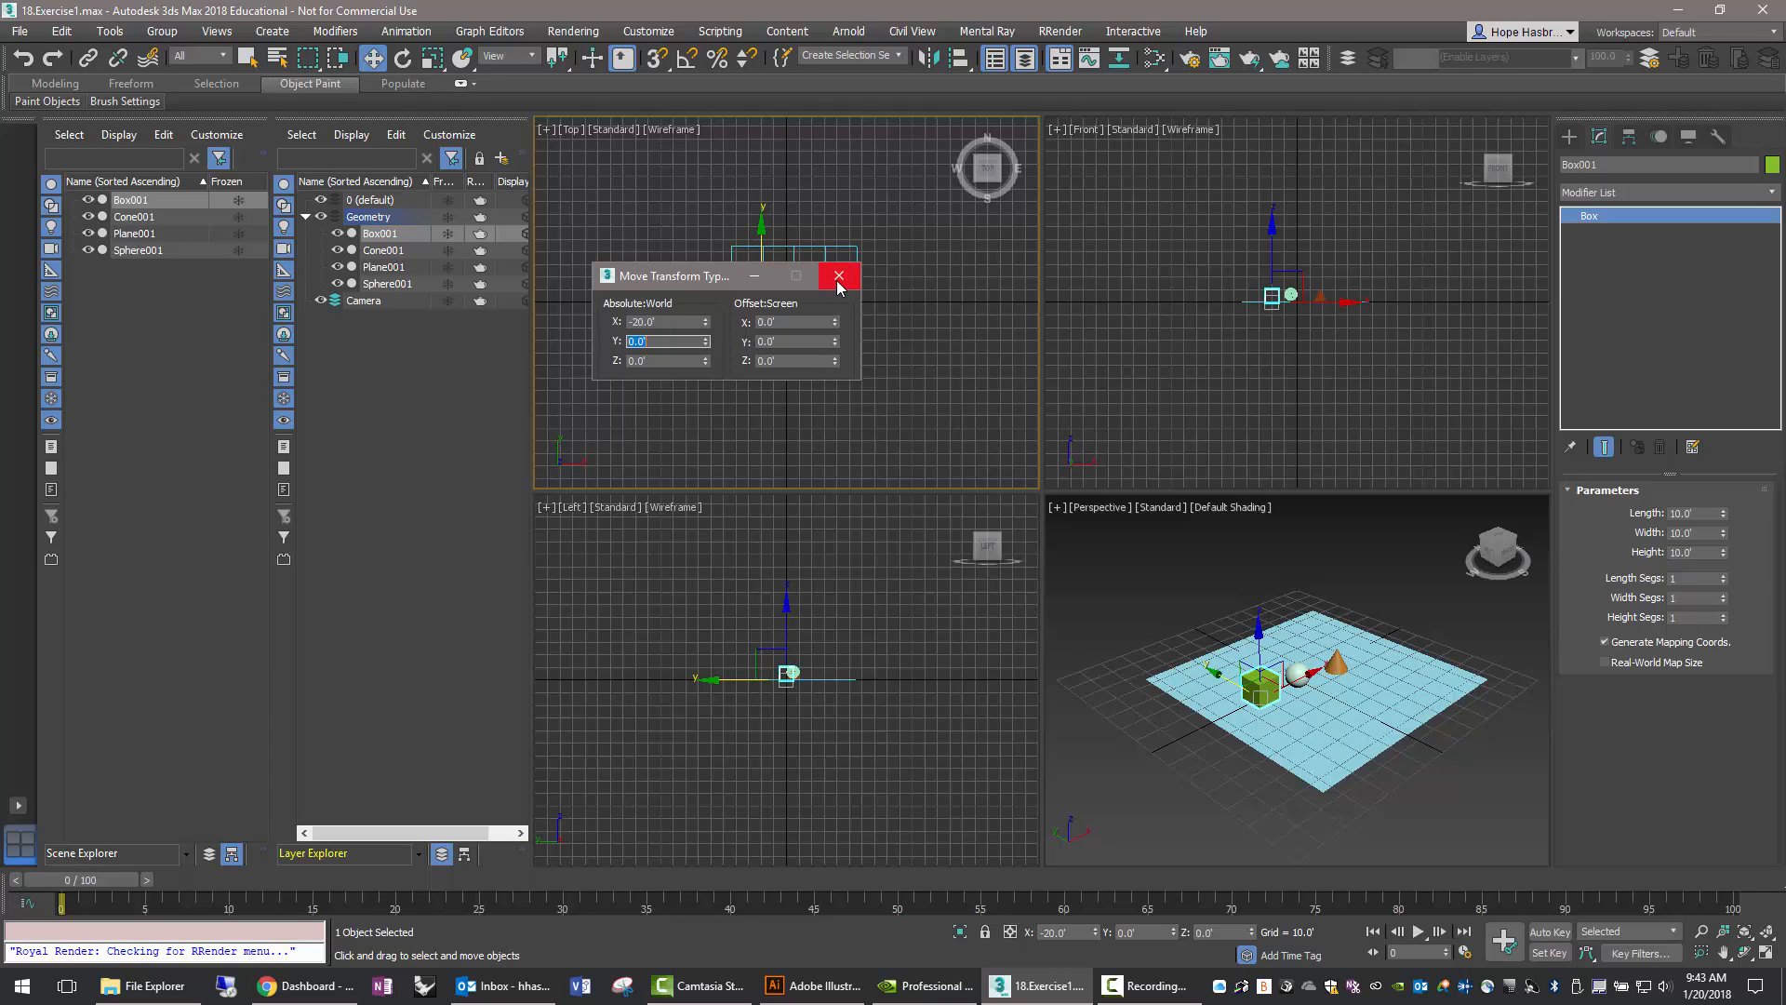
# Move the cone to absolute world position X 20 feet and Y 0 feet.
pyautogui.click(386, 251)
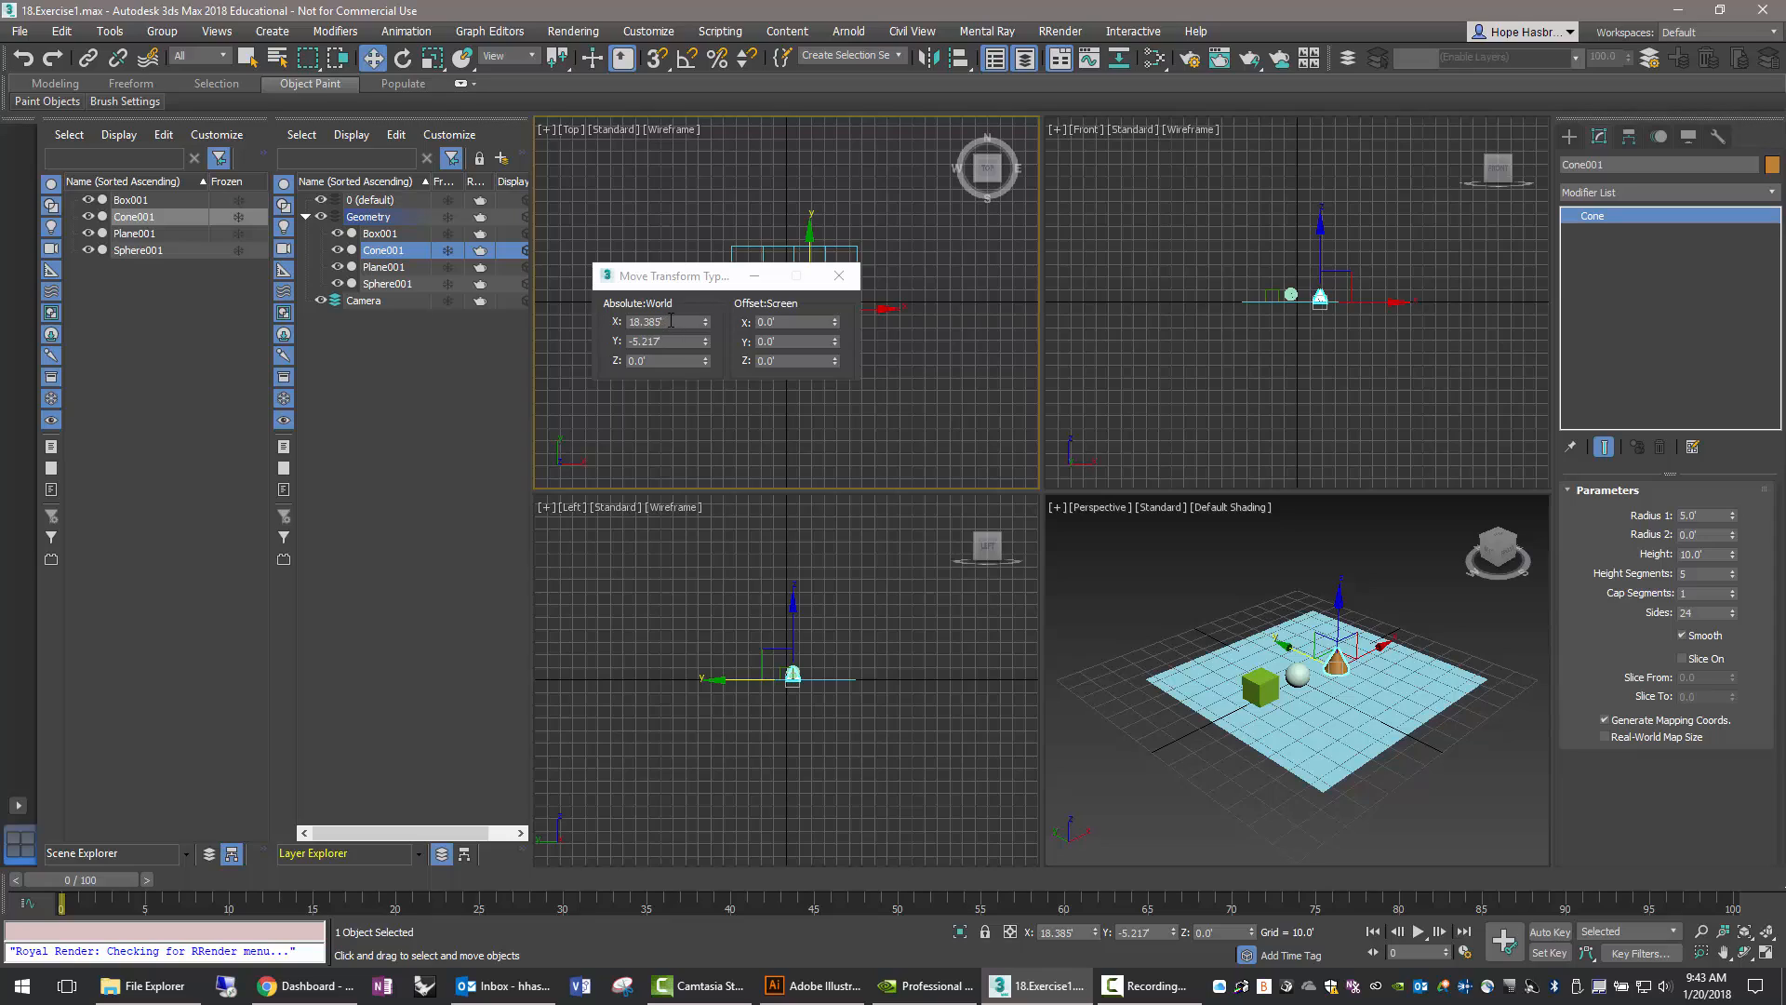
pyautogui.moveTo(673, 321); pyautogui.dragTo(595, 322)
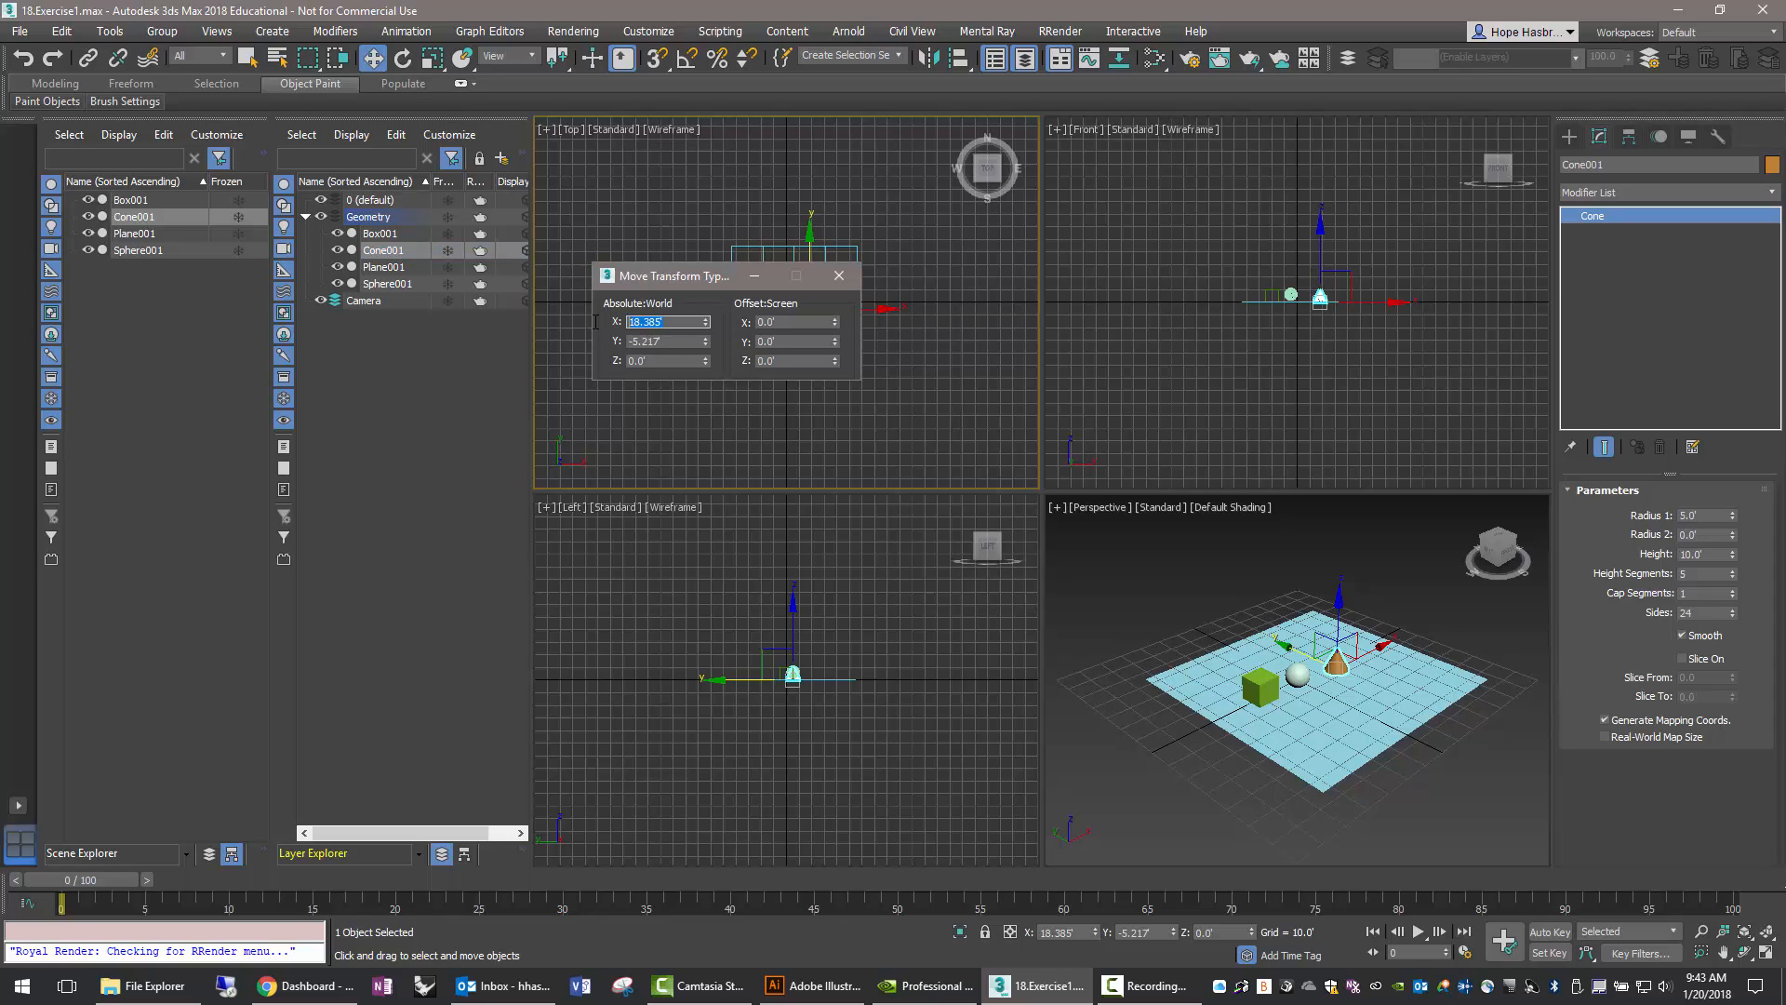
pyautogui.write('20')
pyautogui.press('Return')
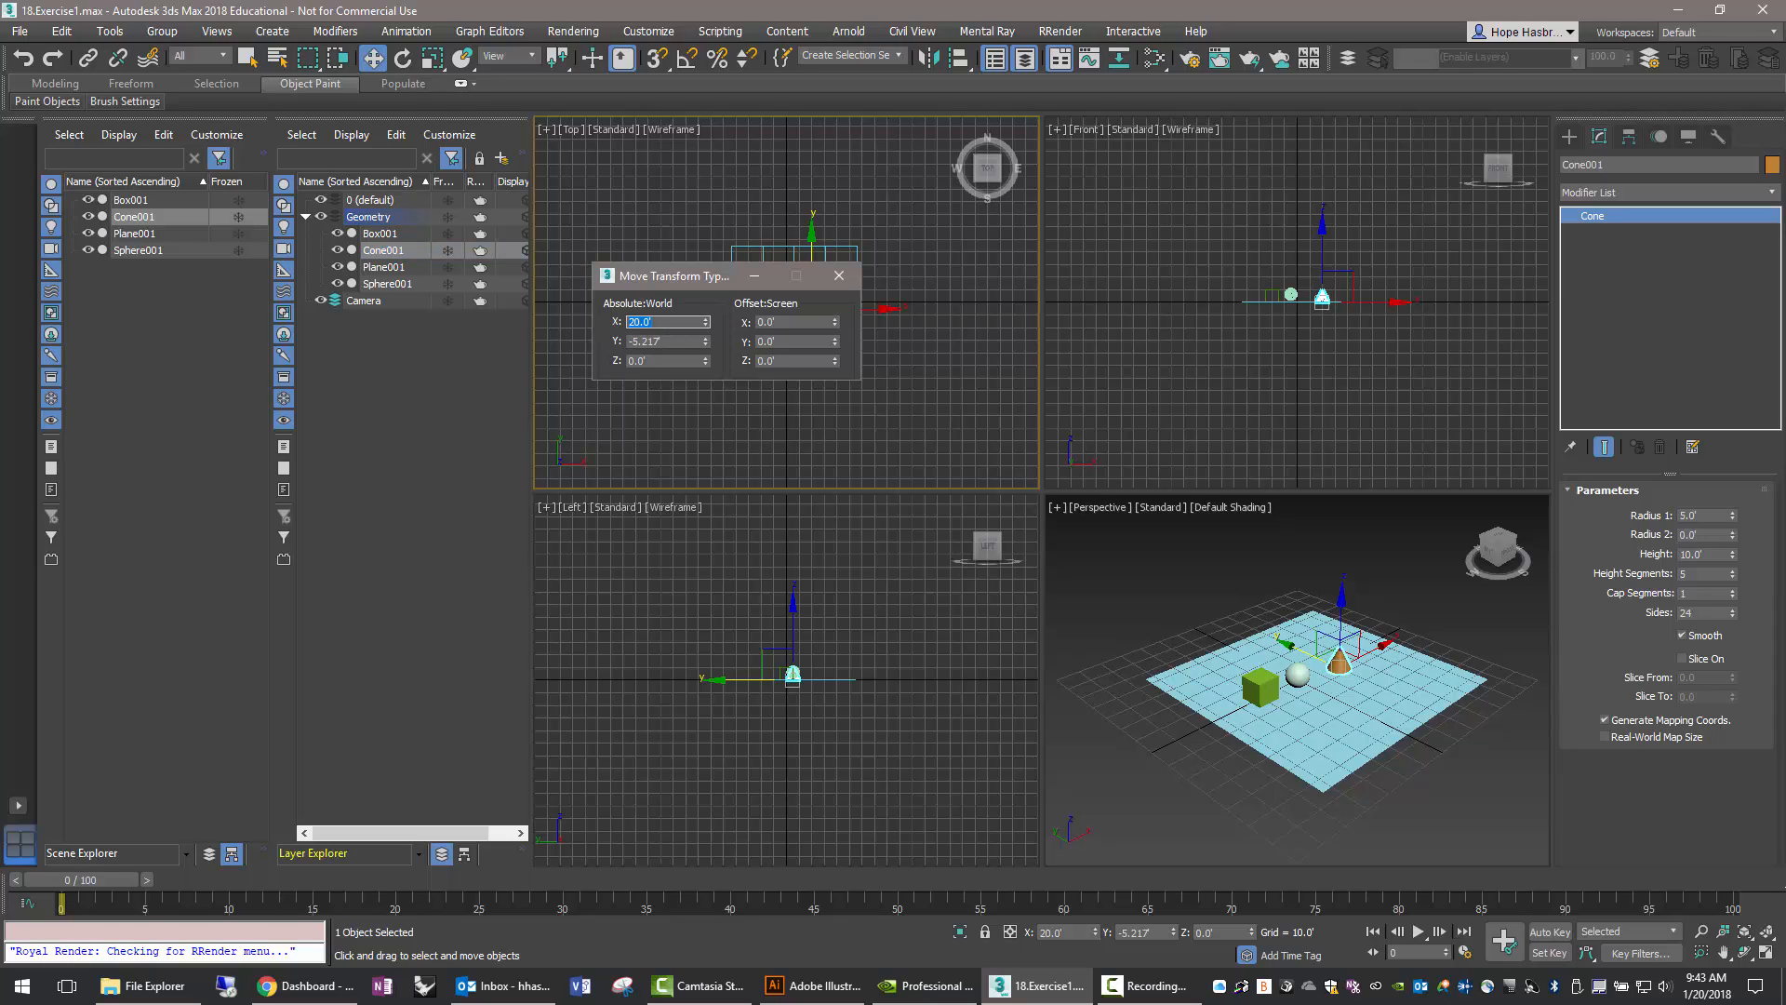
pyautogui.moveTo(693, 341); pyautogui.dragTo(601, 340)
pyautogui.write('0')
pyautogui.press('Return')
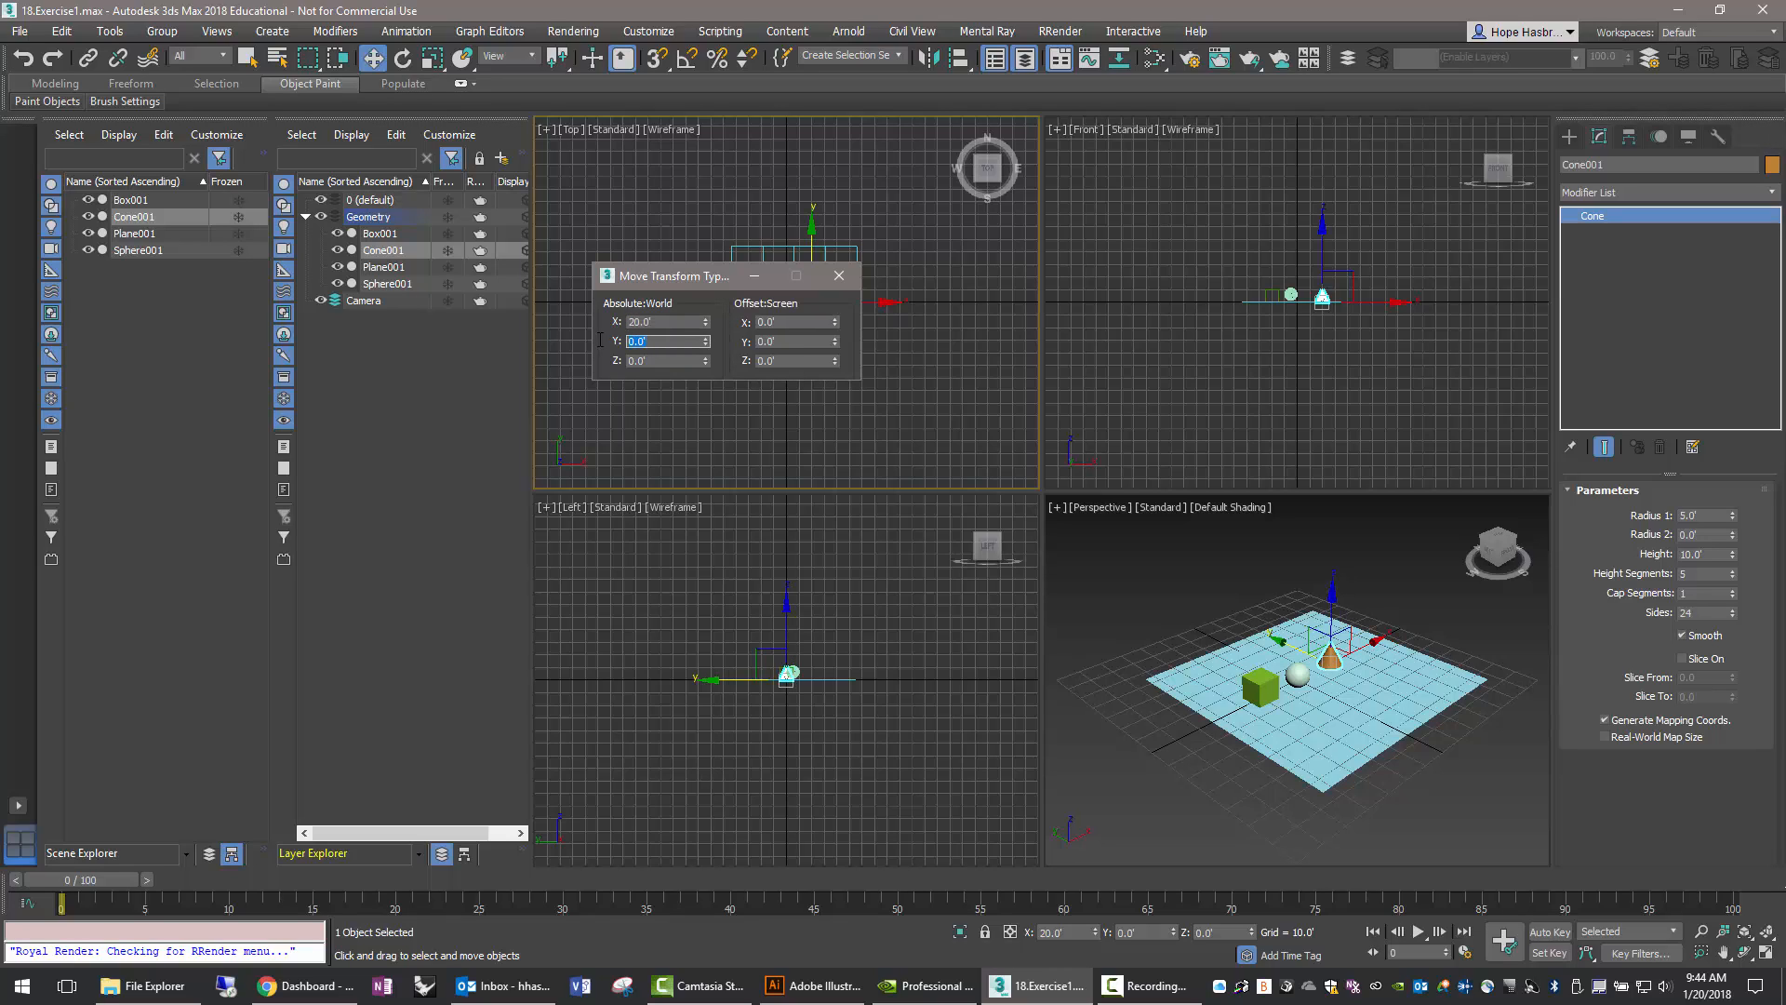
# Move the sphere to absolute world position X 0, Y 0 and Z 5 feet, leaving it deselected.
pyautogui.click(384, 285)
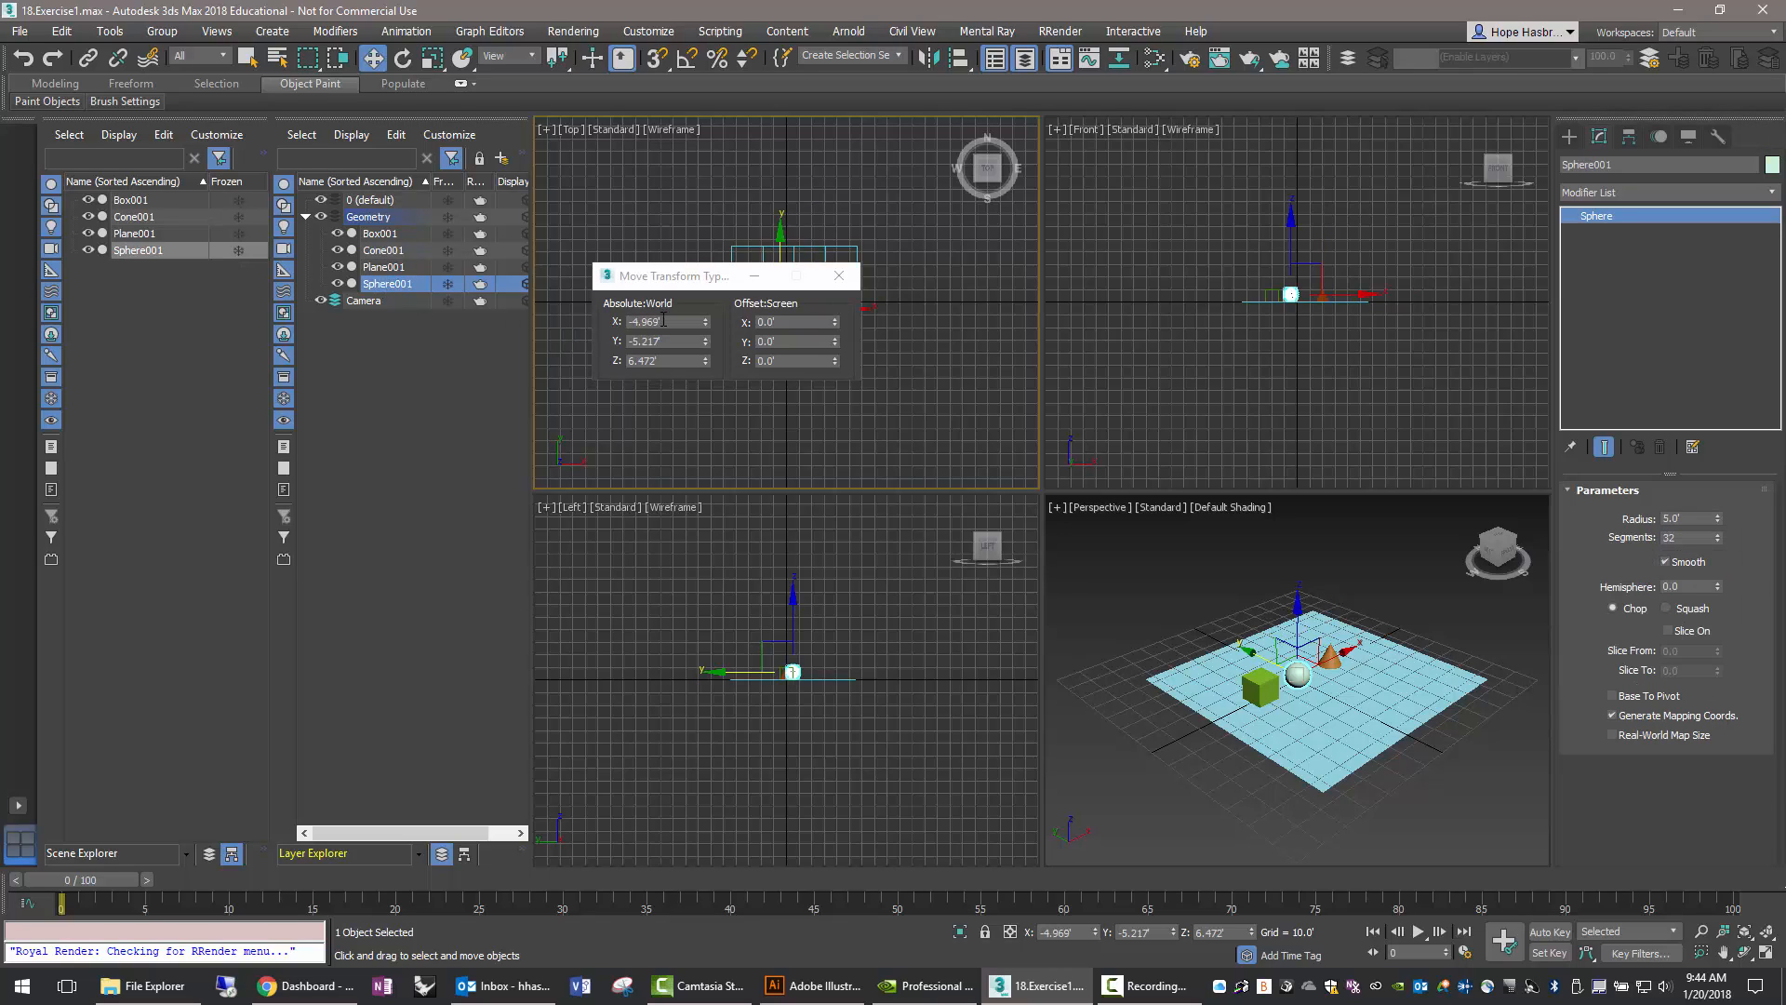
pyautogui.moveTo(663, 320); pyautogui.dragTo(613, 341)
pyautogui.write('0')
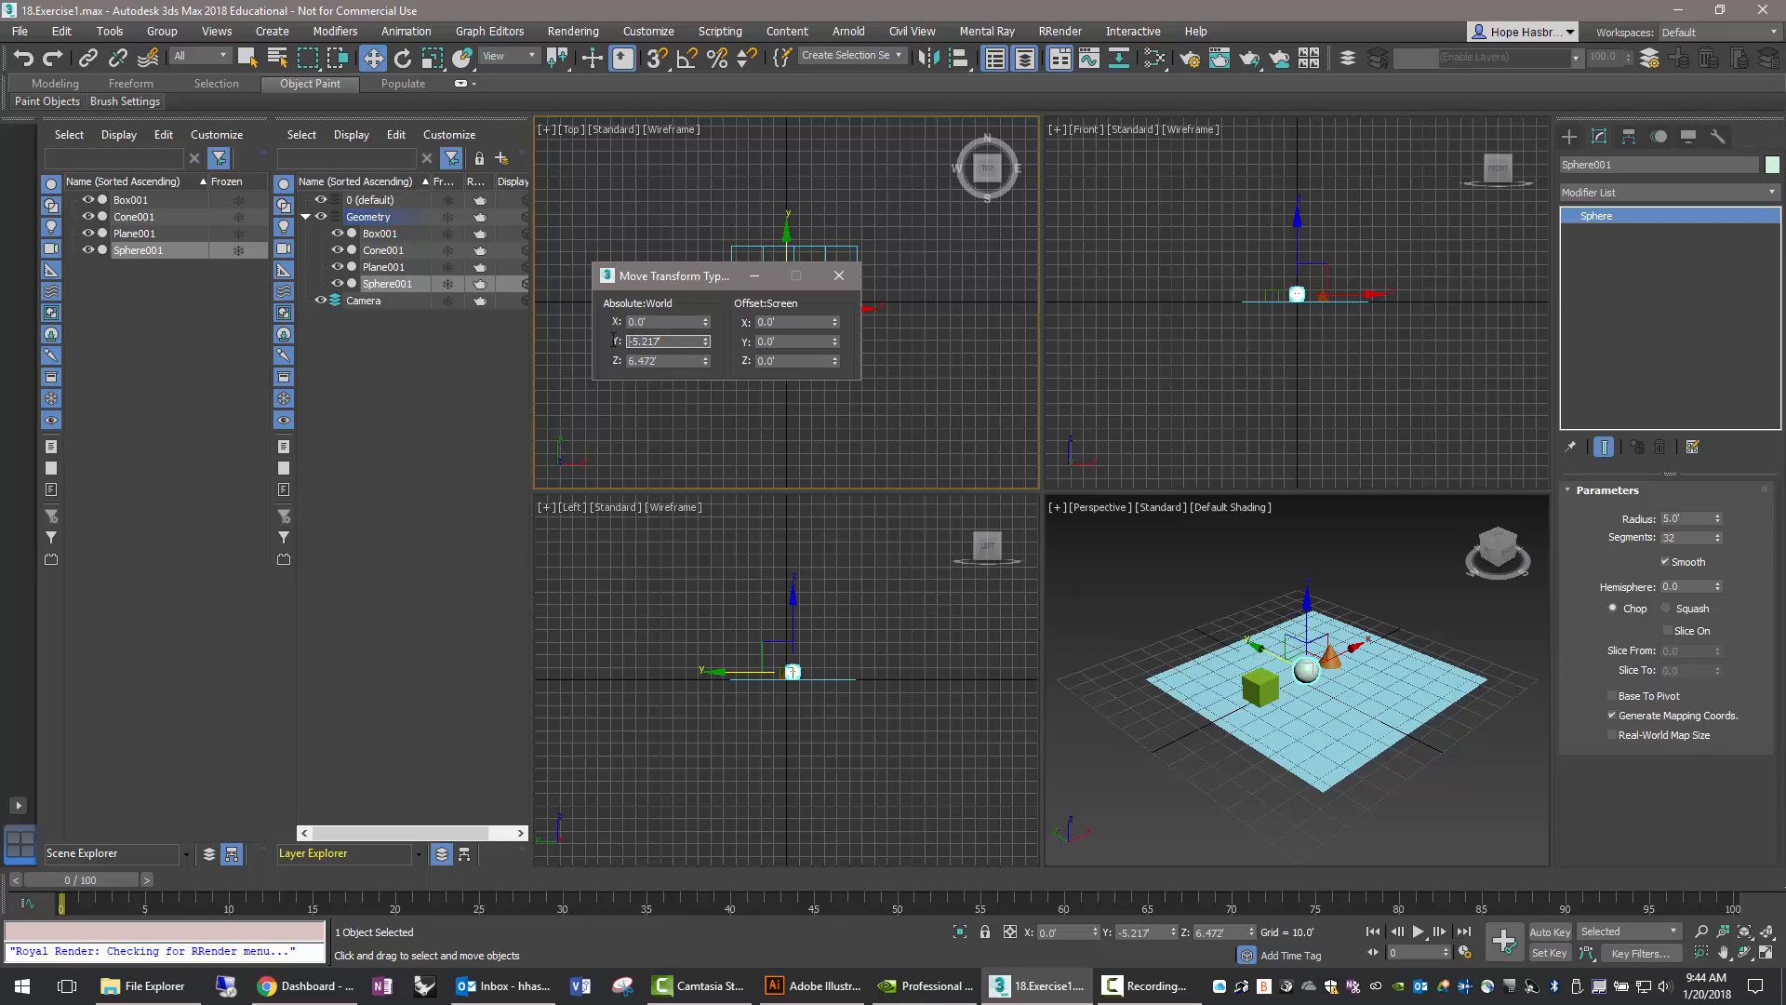
pyautogui.write('0')
pyautogui.moveTo(664, 361); pyautogui.dragTo(606, 359)
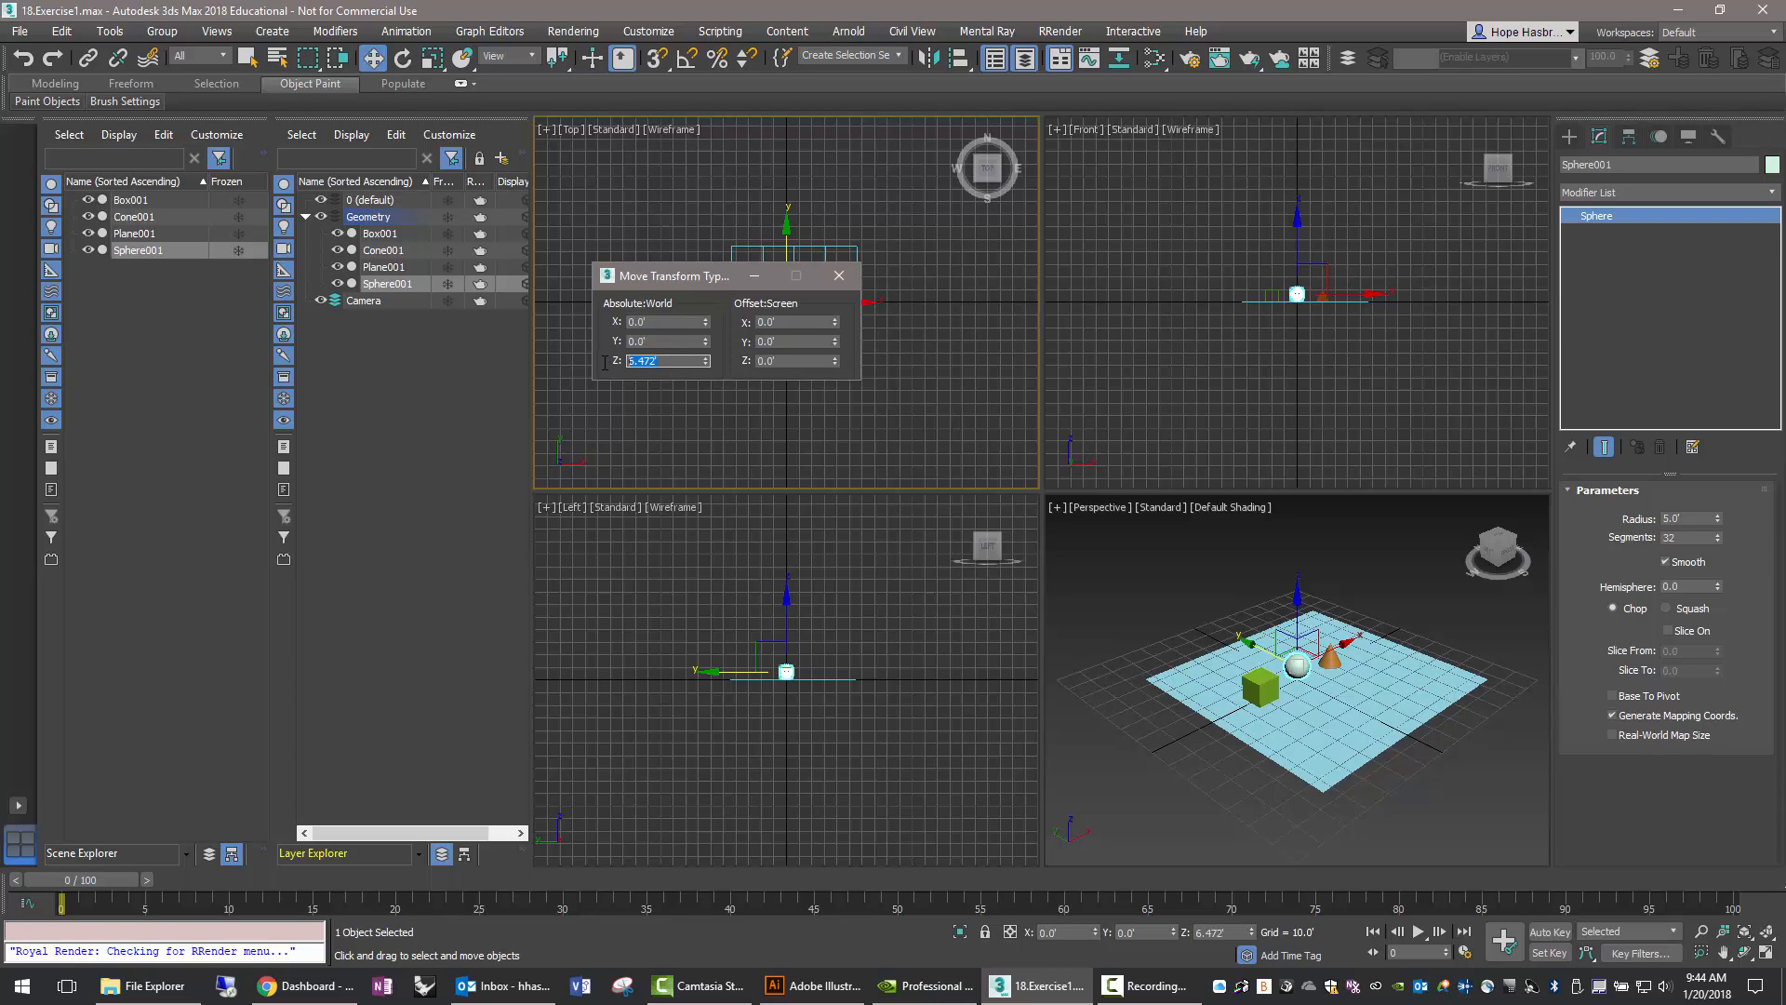
pyautogui.write('0')
pyautogui.press('Return')
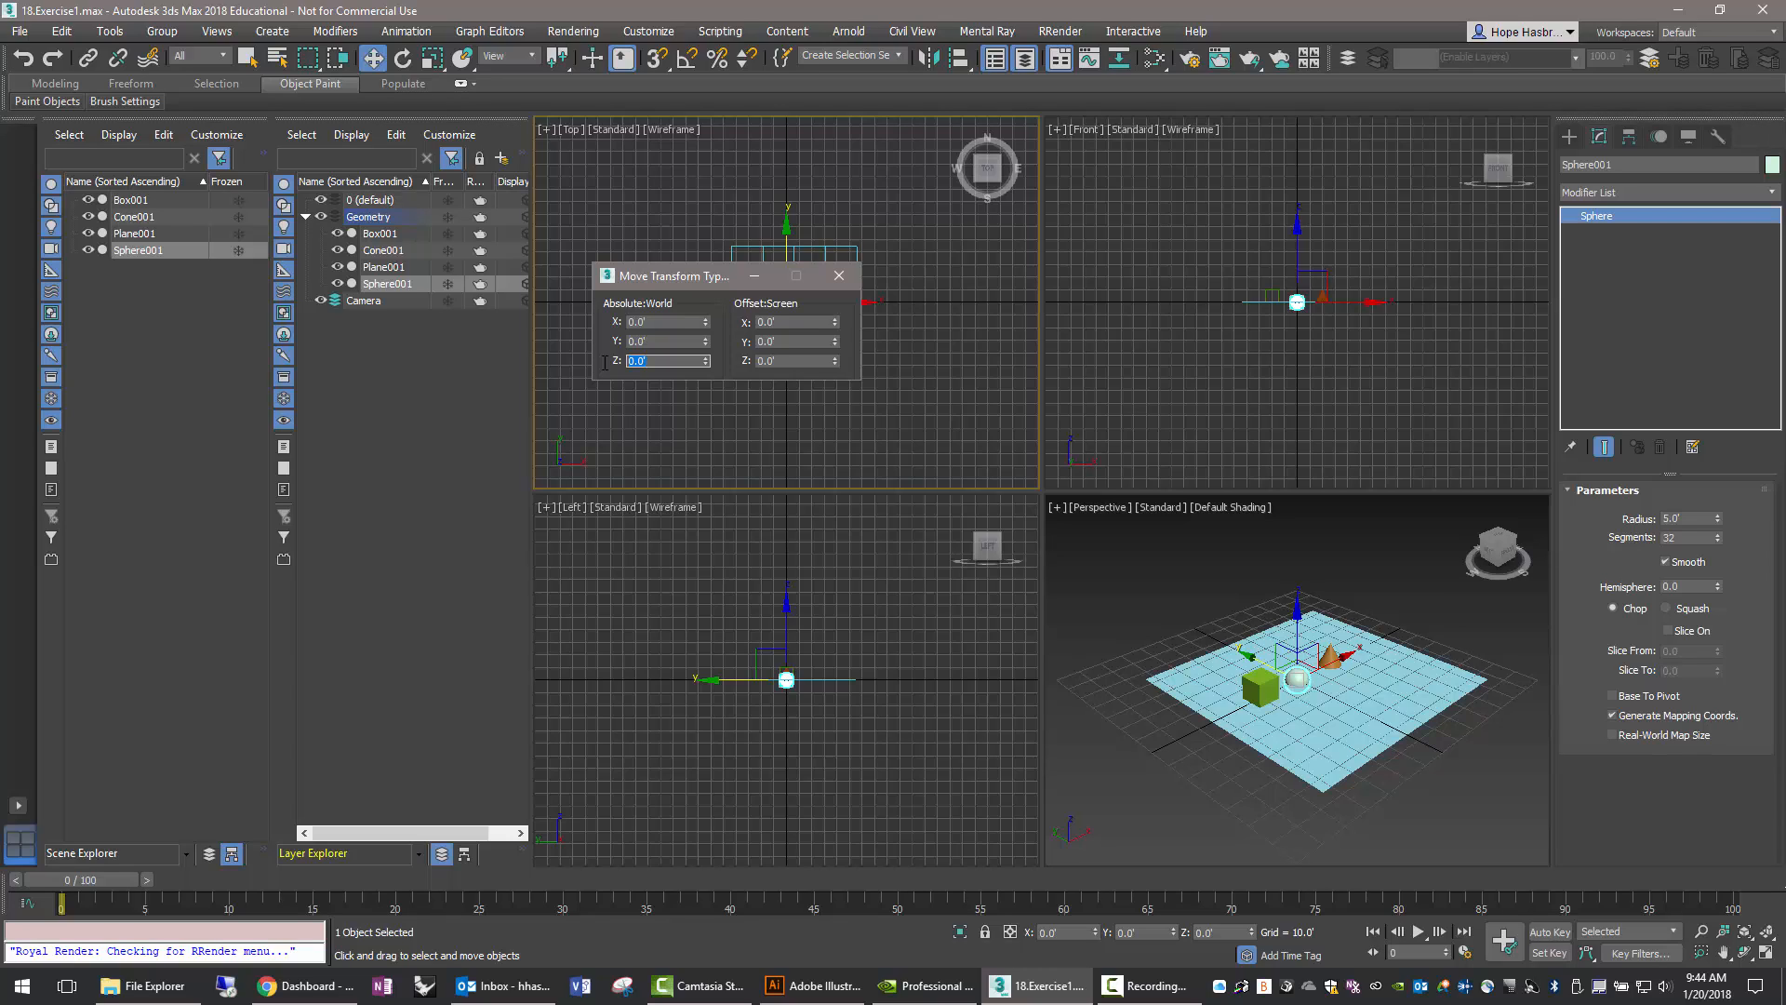
pyautogui.write('2.5')
pyautogui.press('Return')
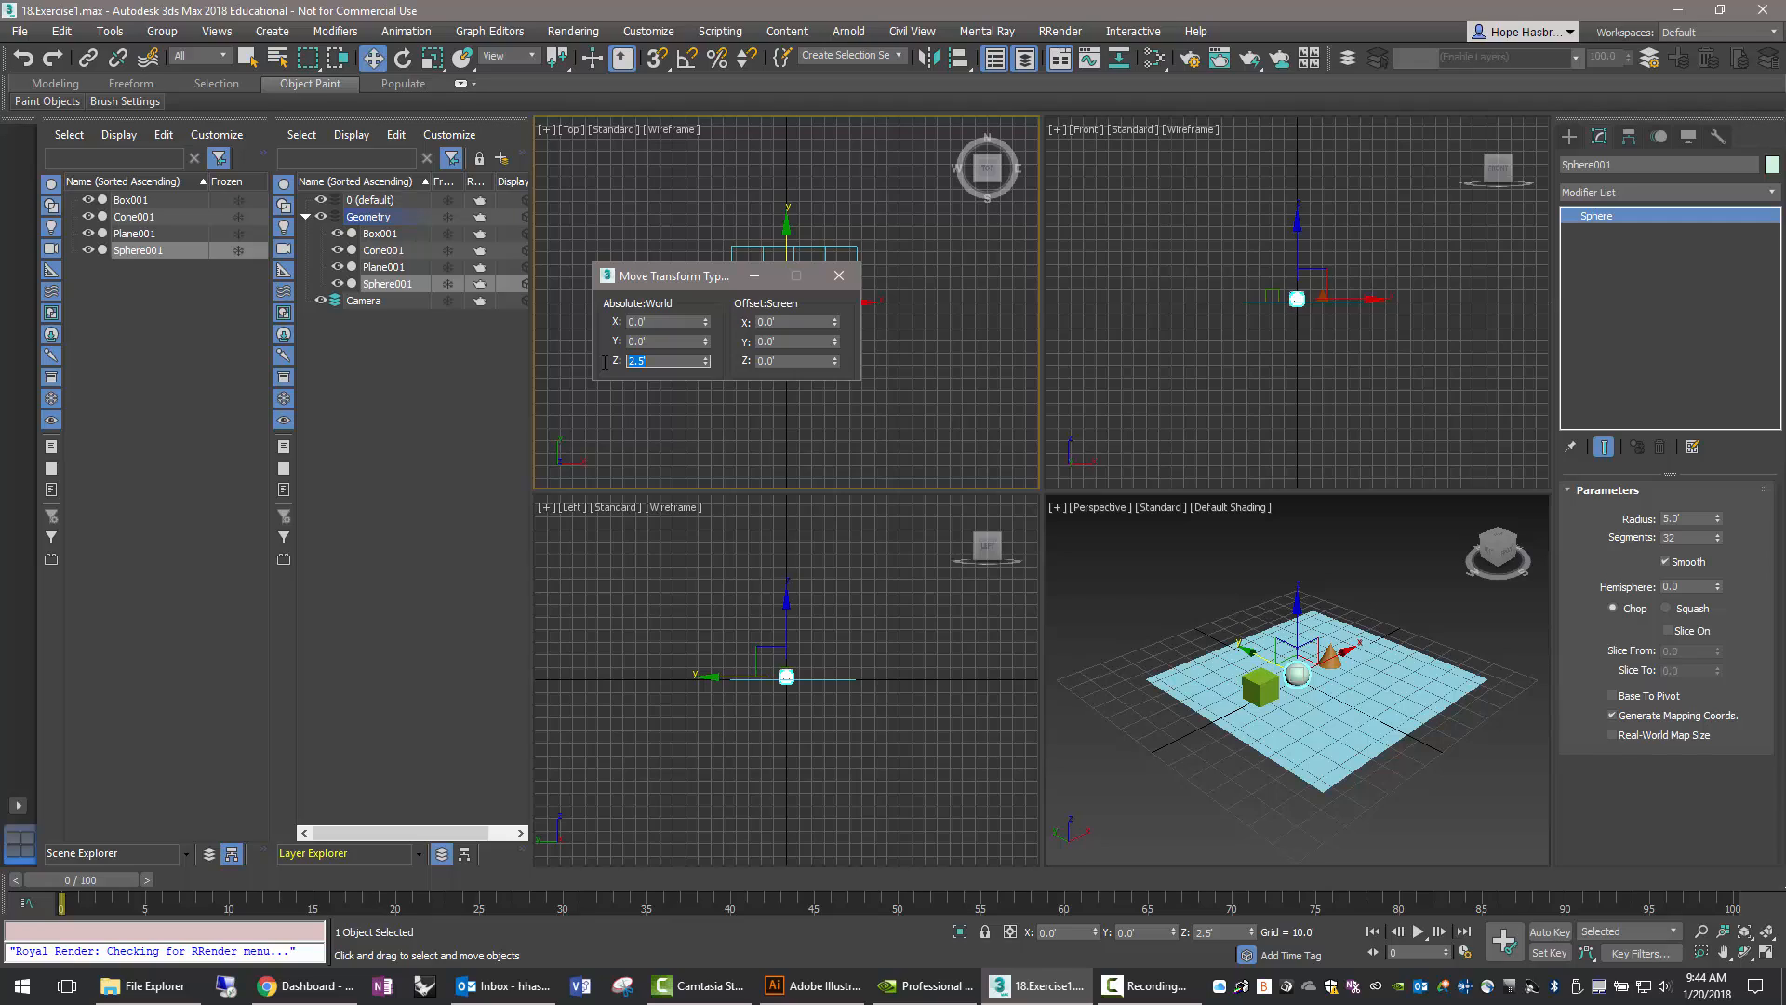
pyautogui.write('5')
pyautogui.press('Return')
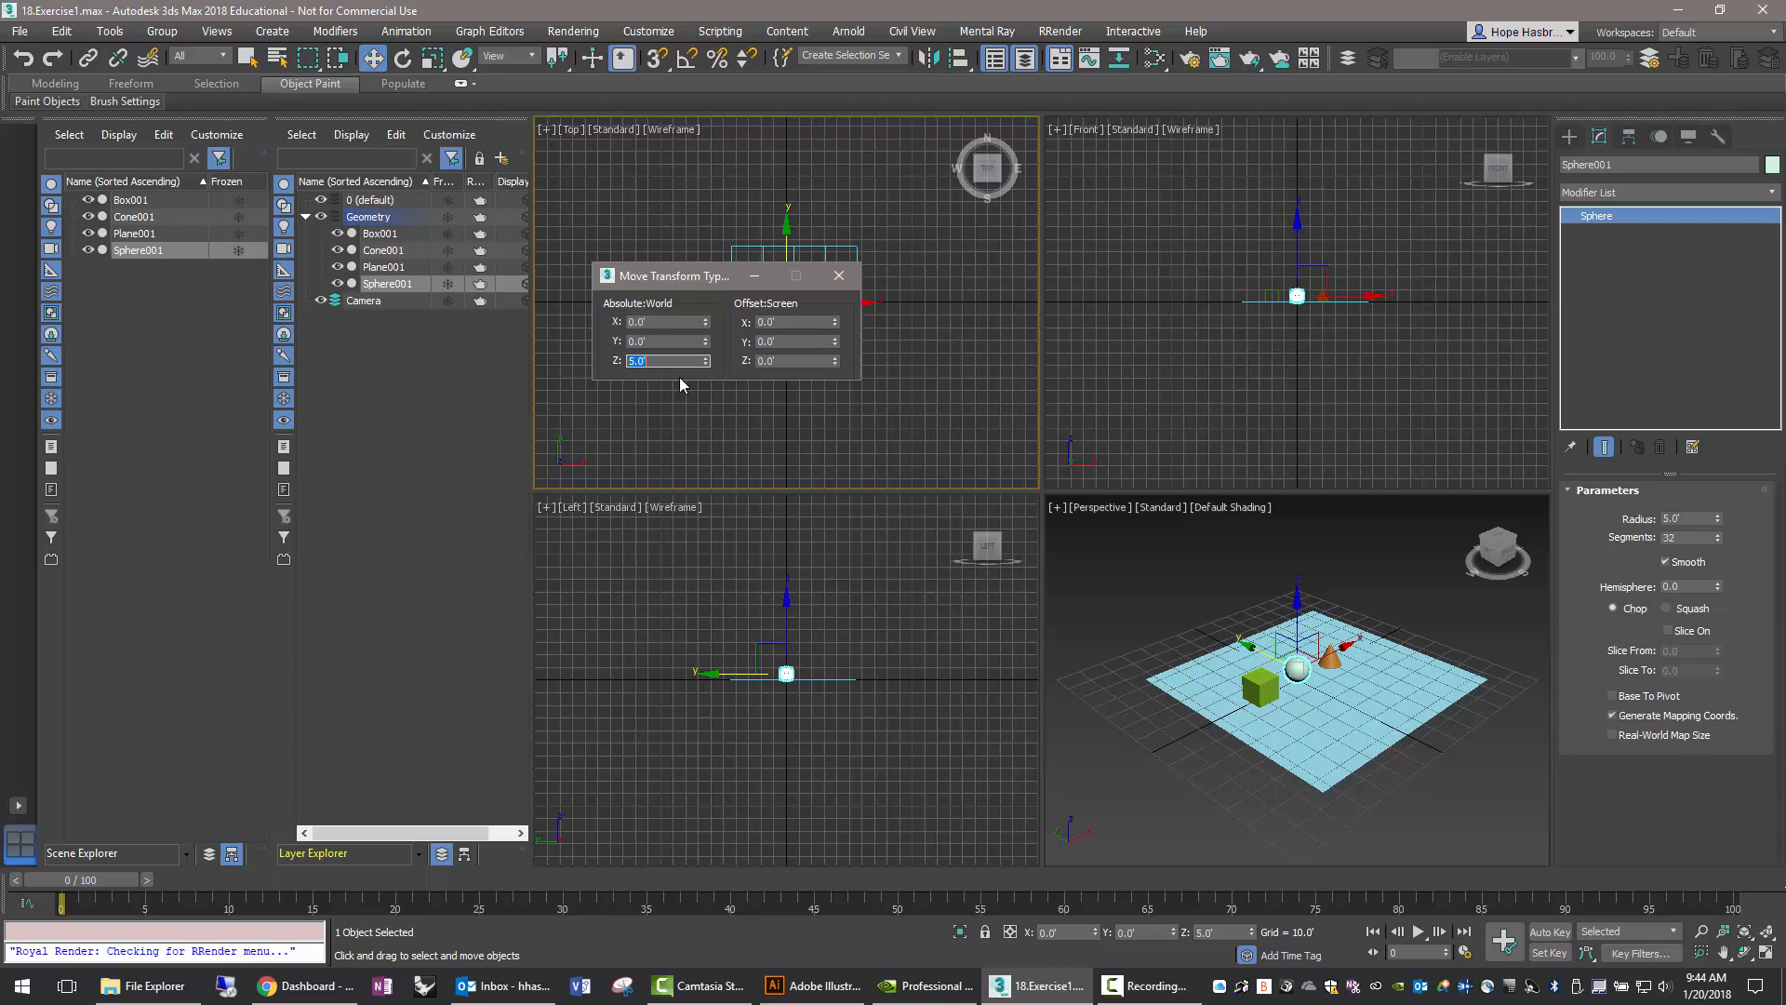
pyautogui.click(730, 573)
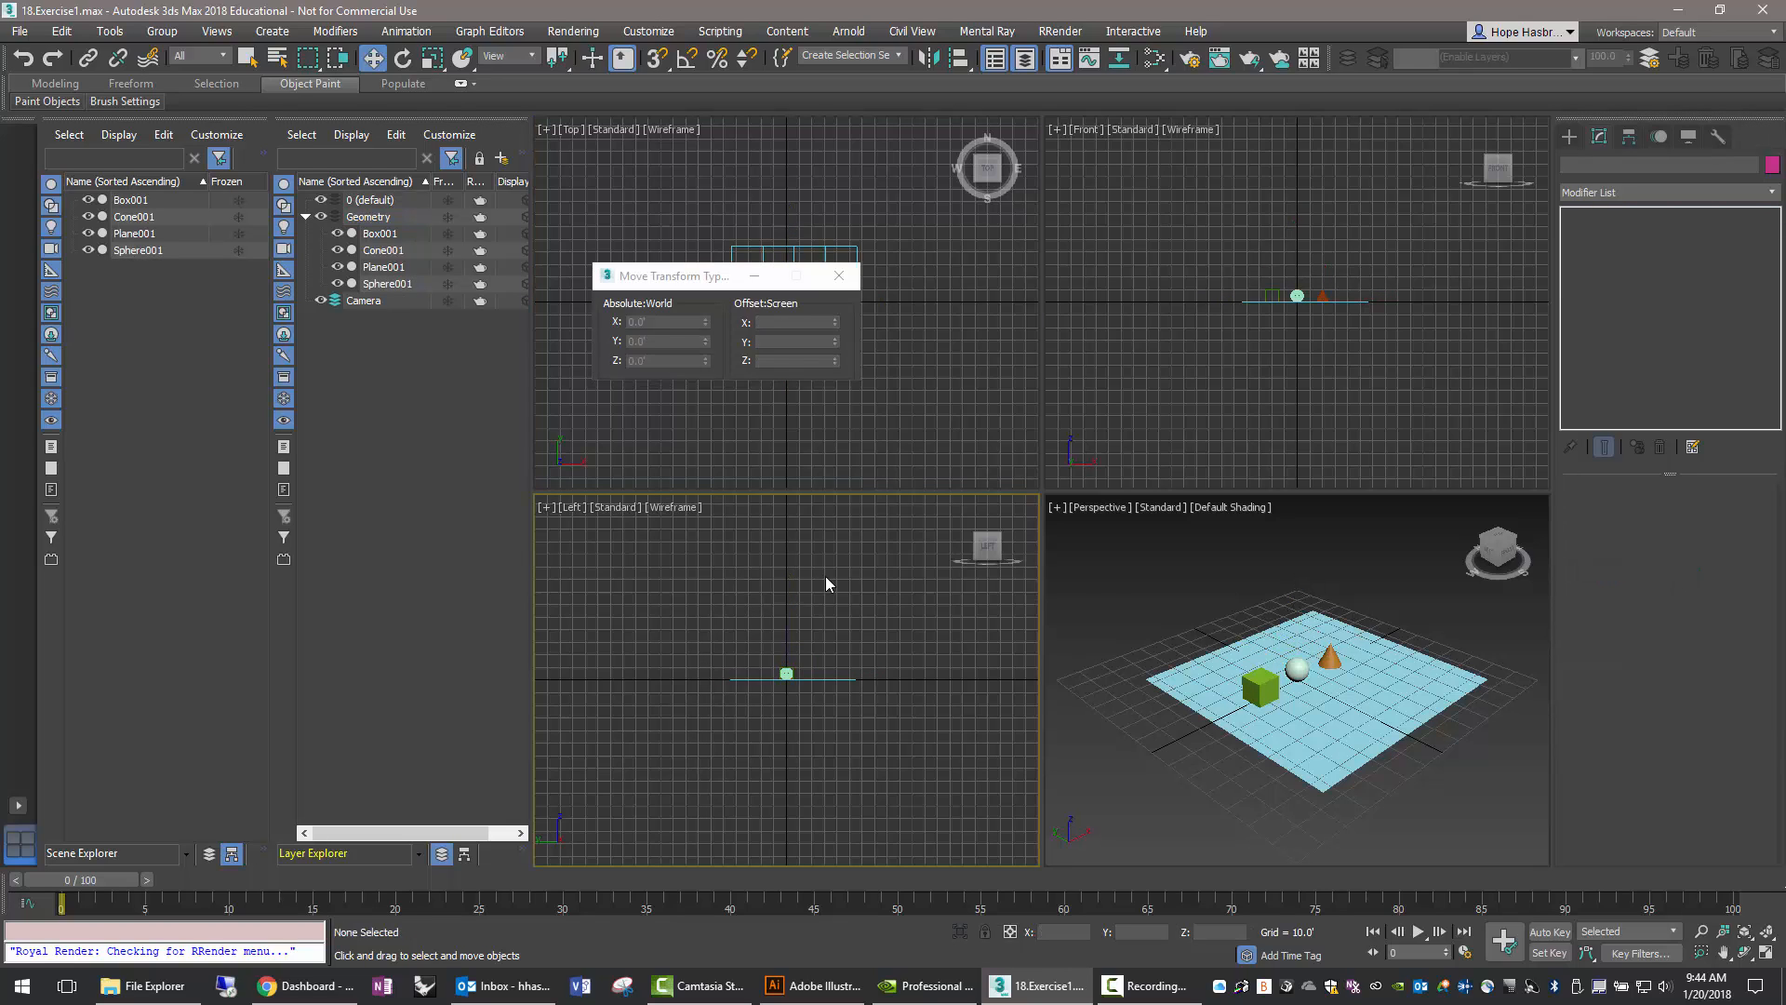
# Close the Move Transform Type-In and save the scene under its current file name.
pyautogui.scroll(6, 1237, 649)
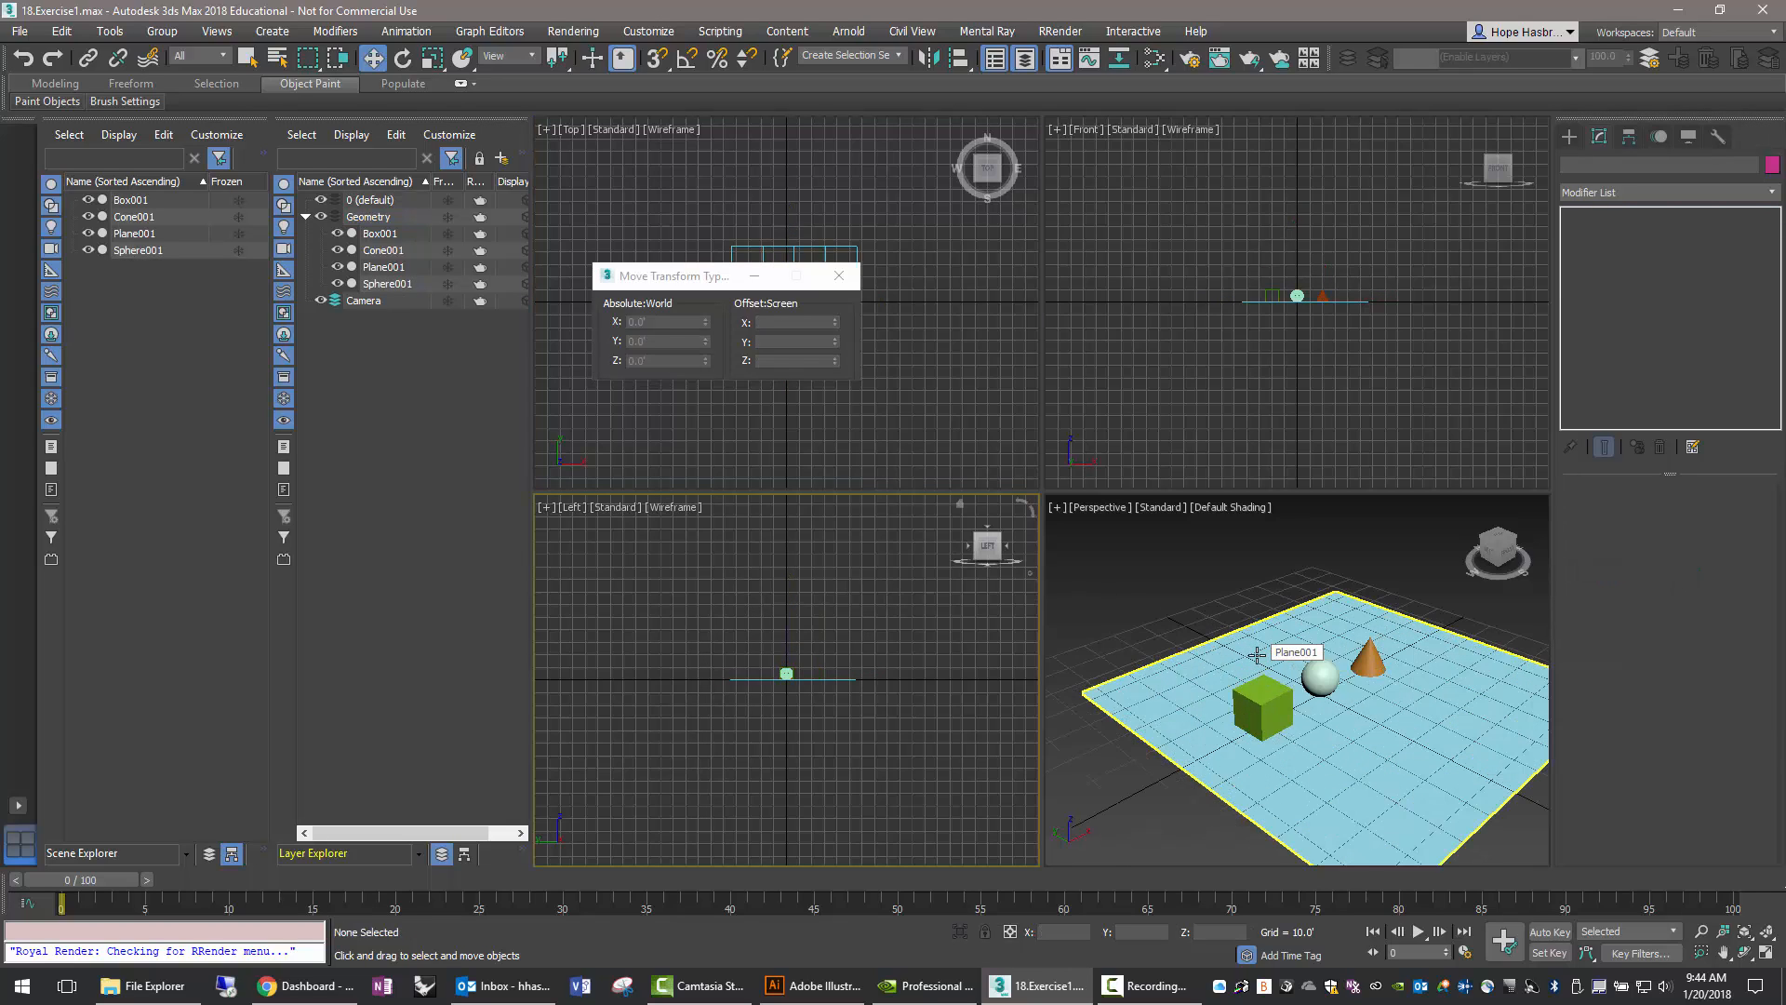
pyautogui.moveTo(1256, 653); pyautogui.dragTo(1233, 575, button='middle')
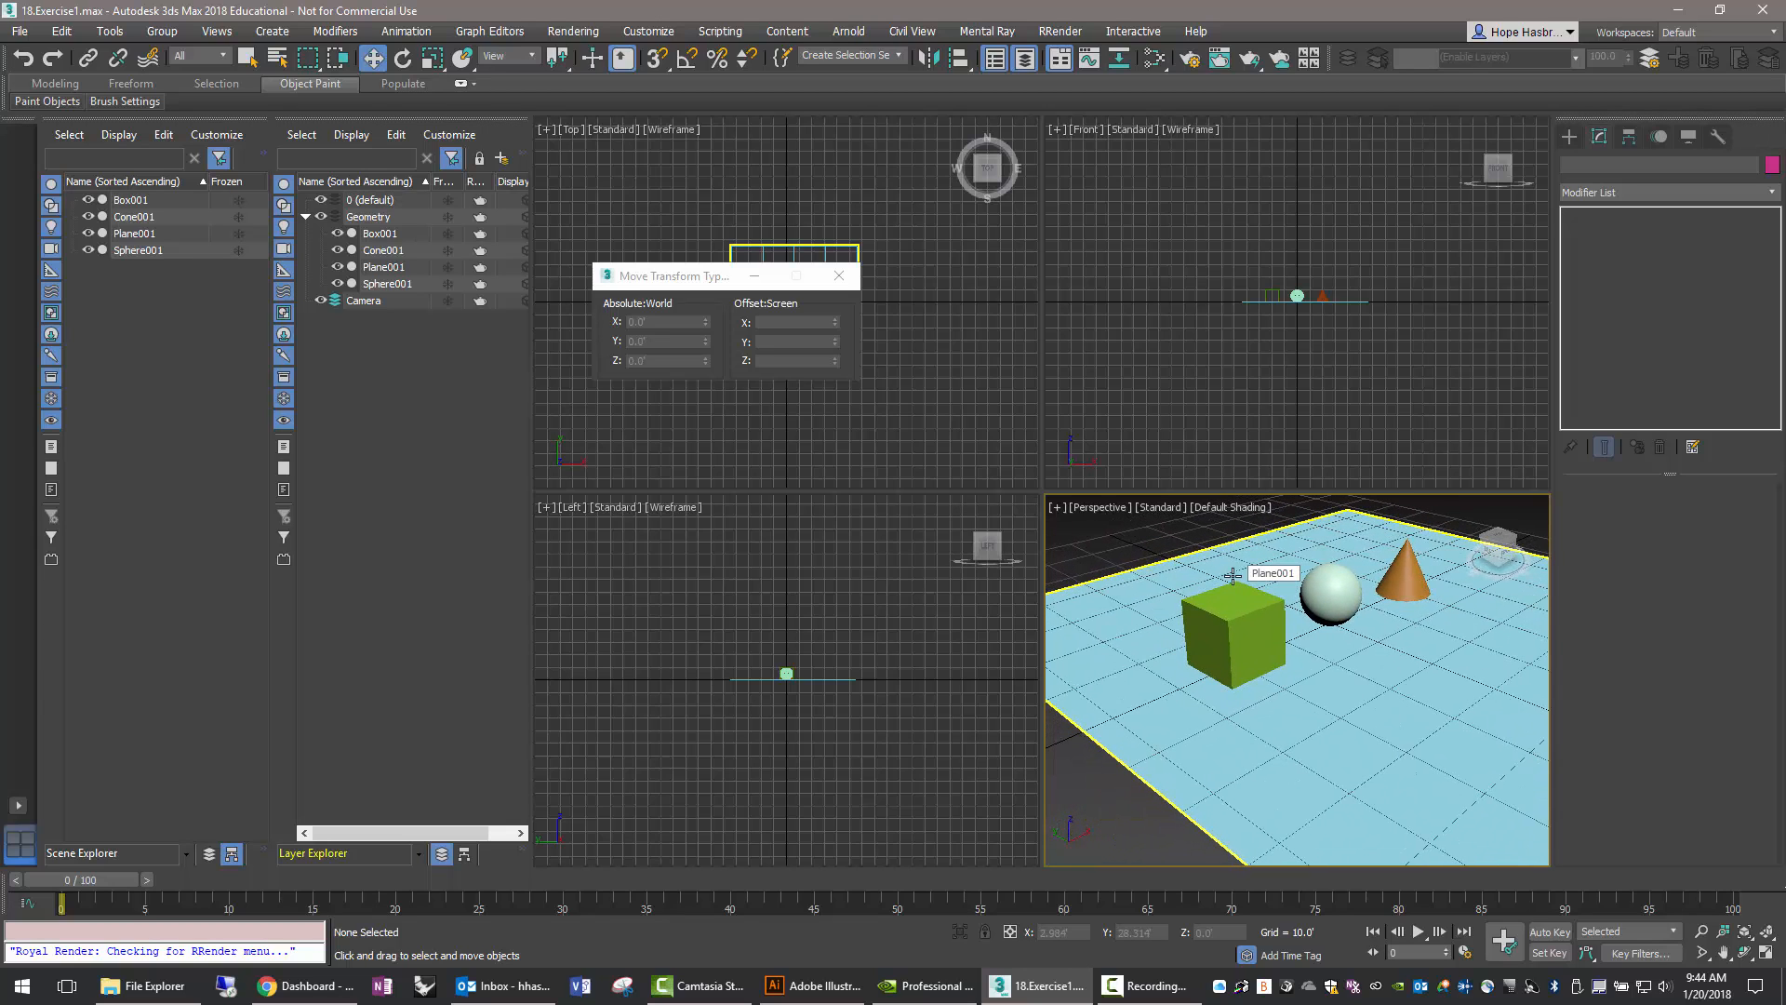
pyautogui.click(837, 277)
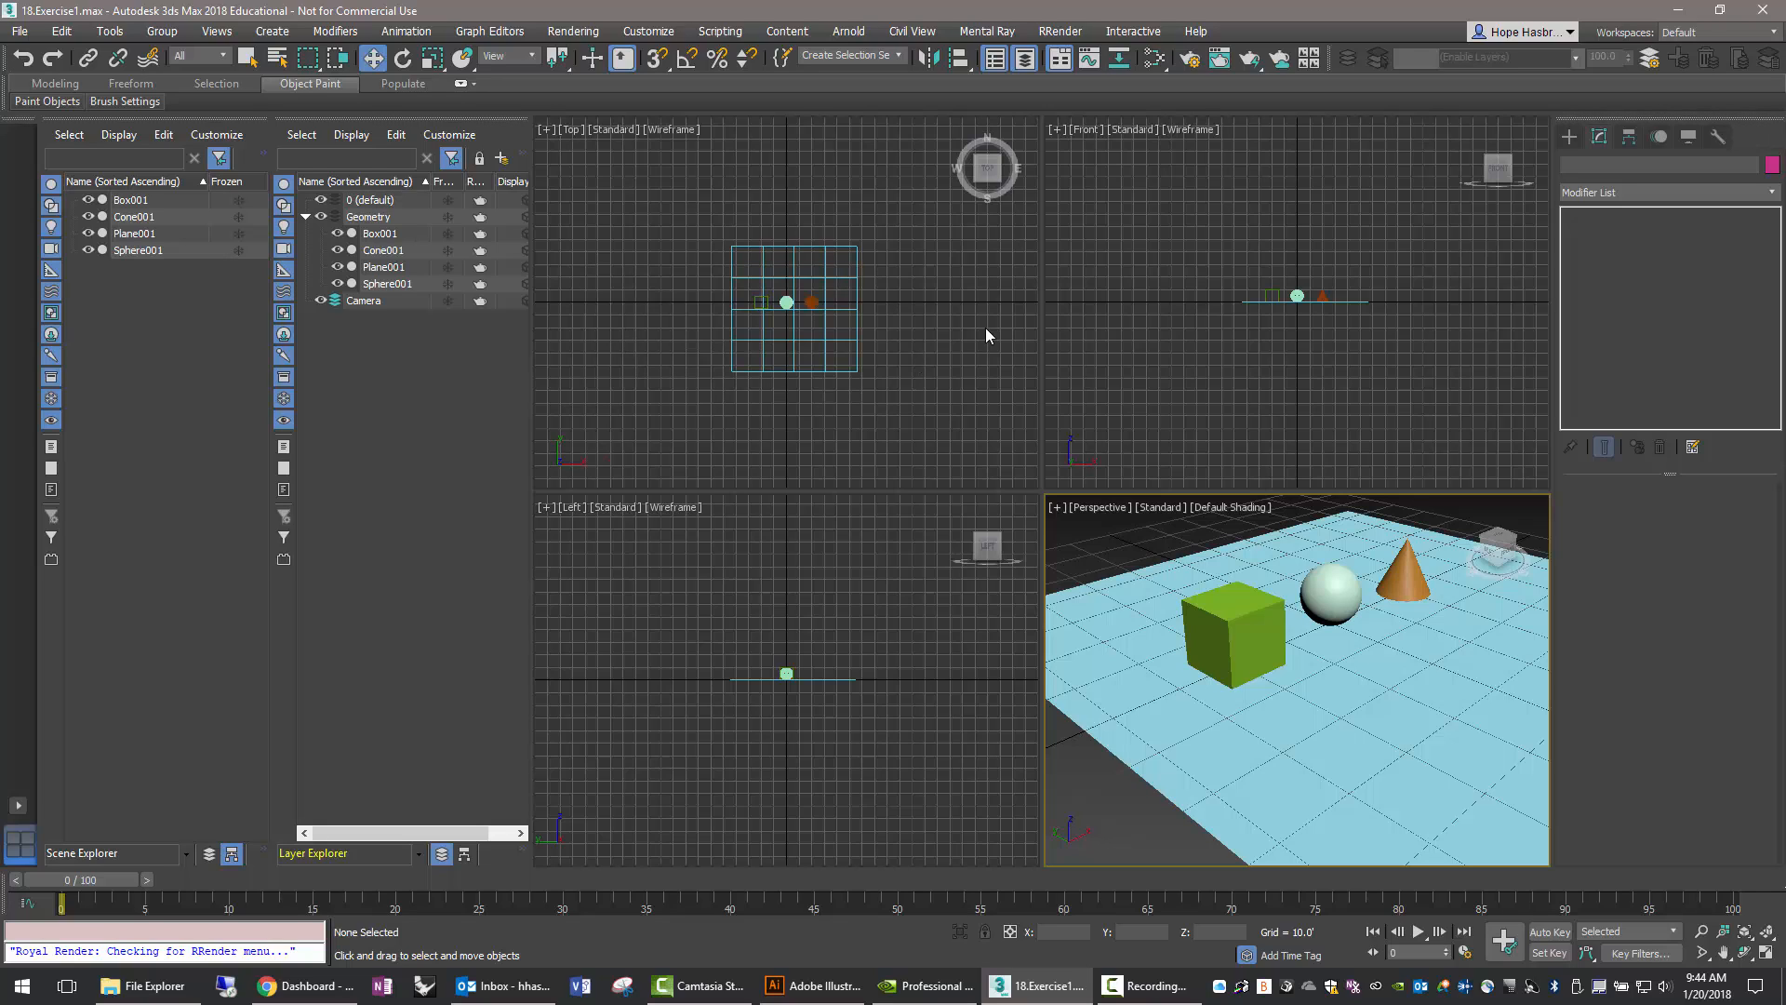
pyautogui.click(19, 34)
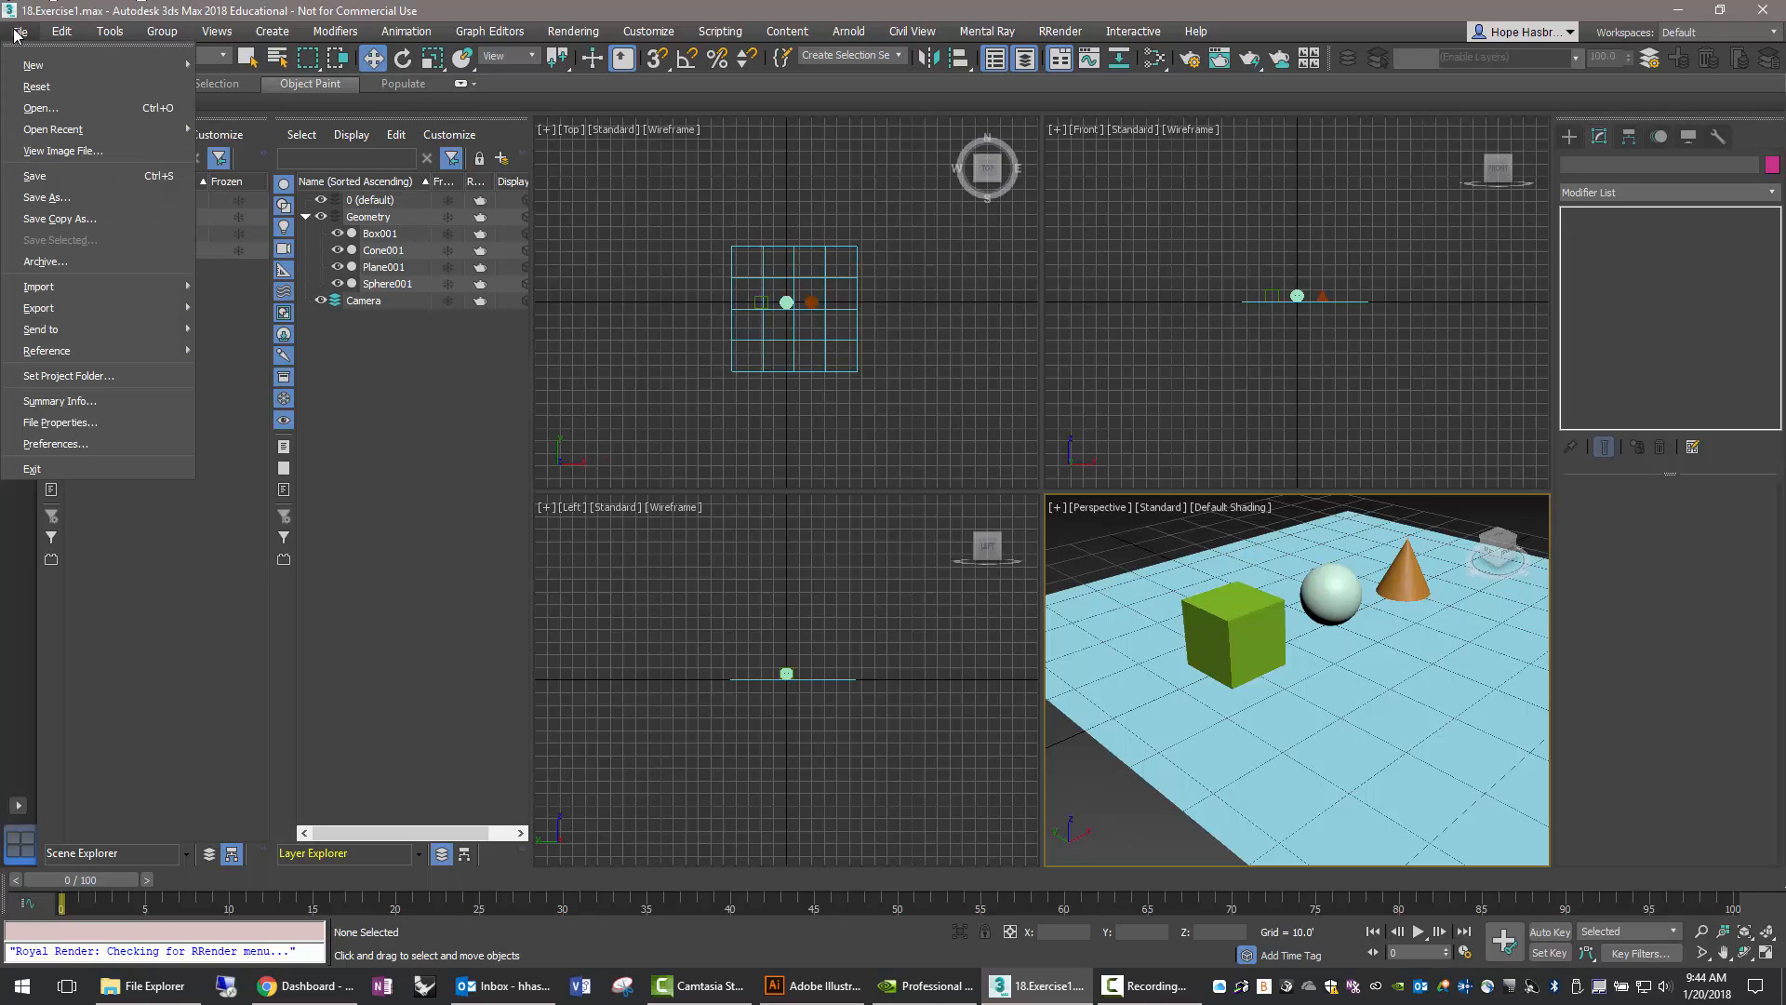
pyautogui.click(39, 175)
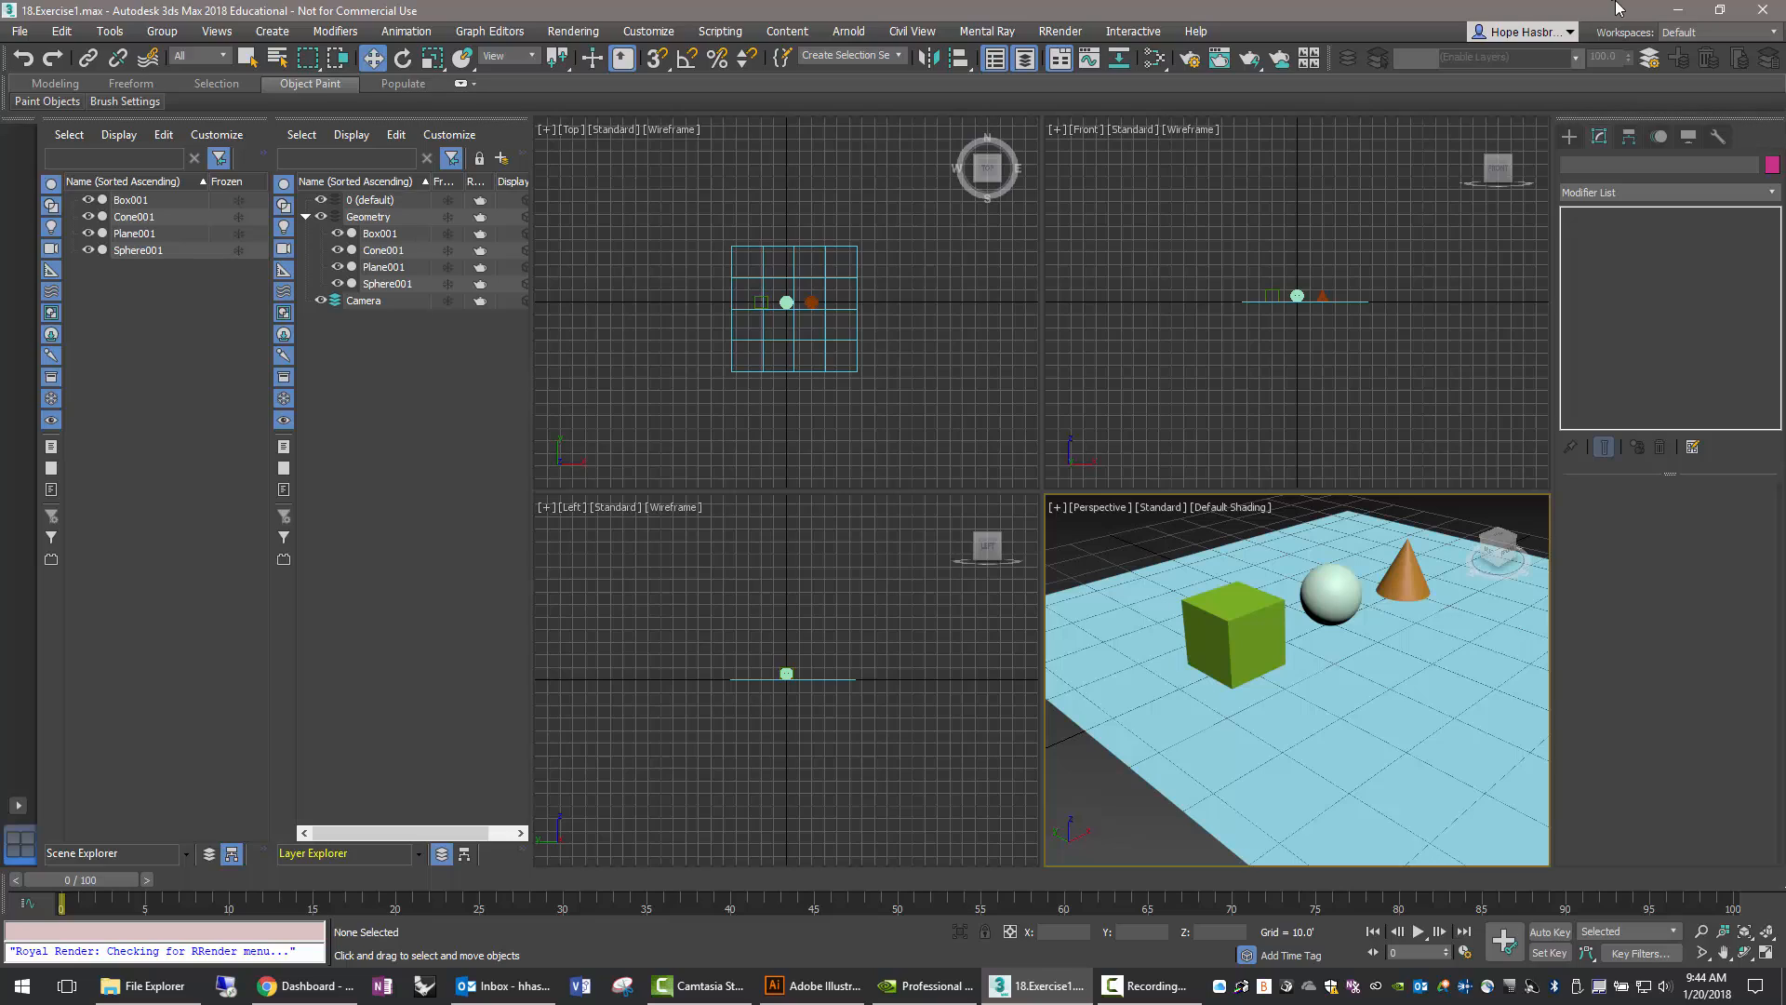
# Create two target cameras in the Top view, one from the plane's lower-left corner and one from its upper-left corner, both aimed near the sphere.
pyautogui.click(1569, 136)
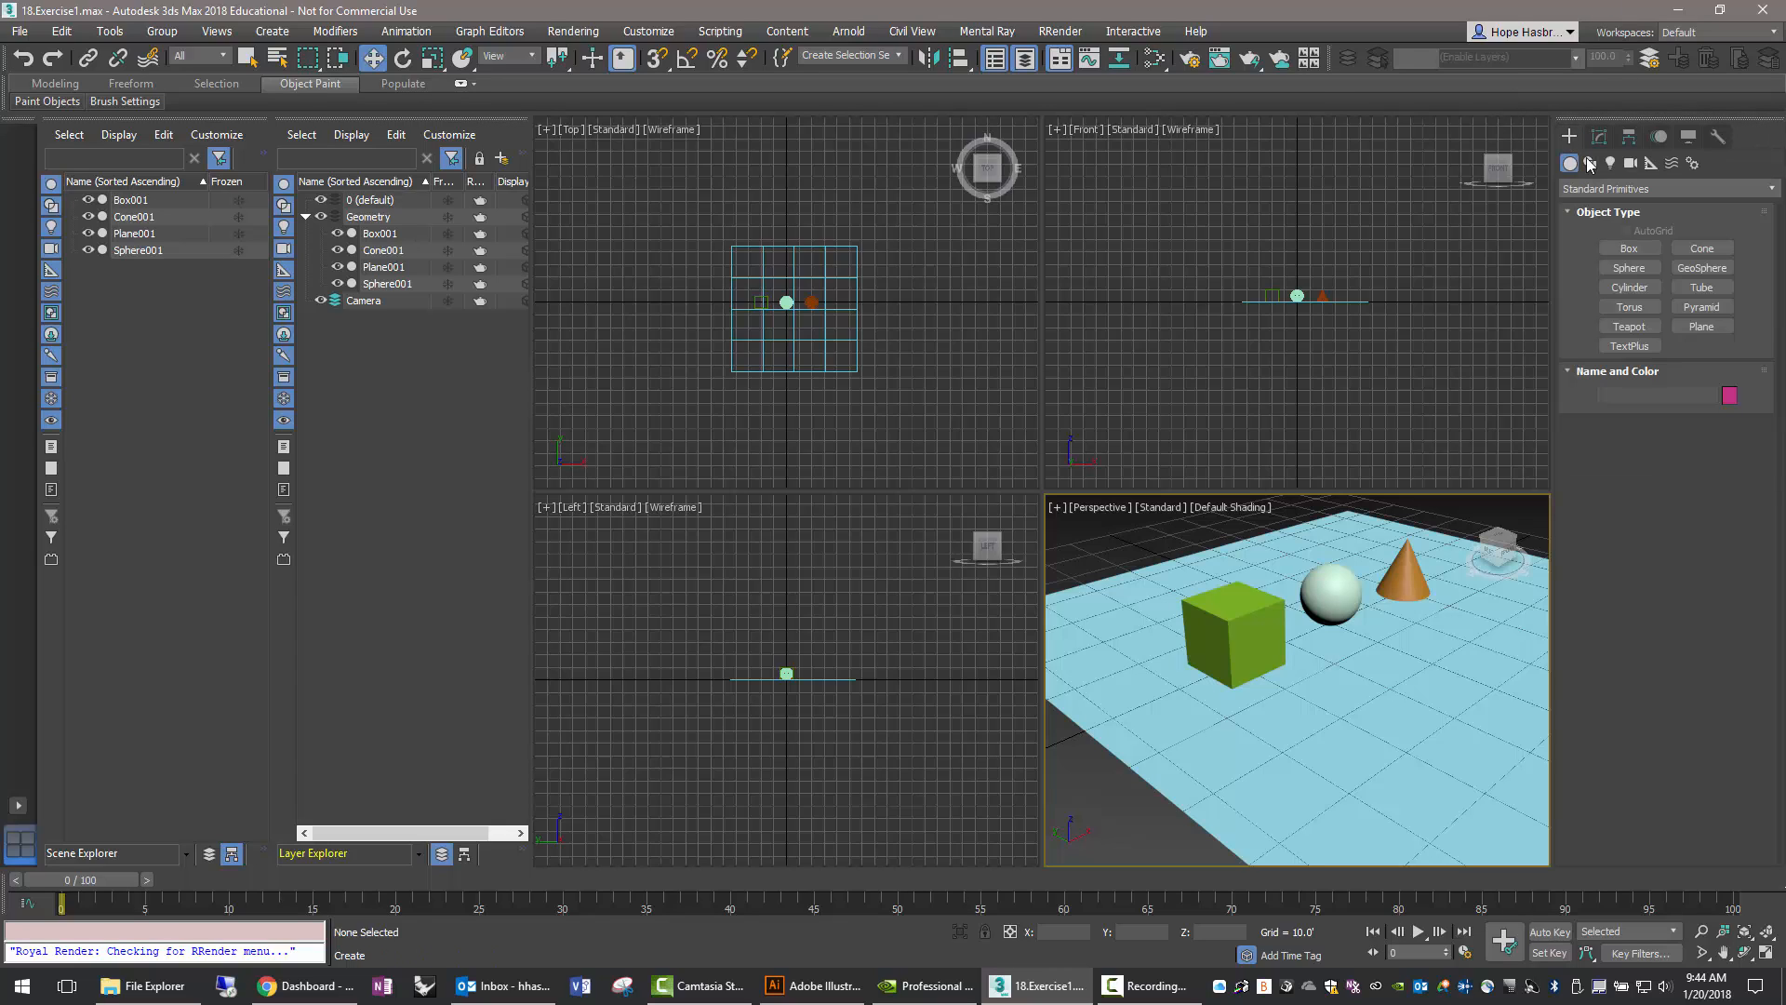
pyautogui.click(1631, 164)
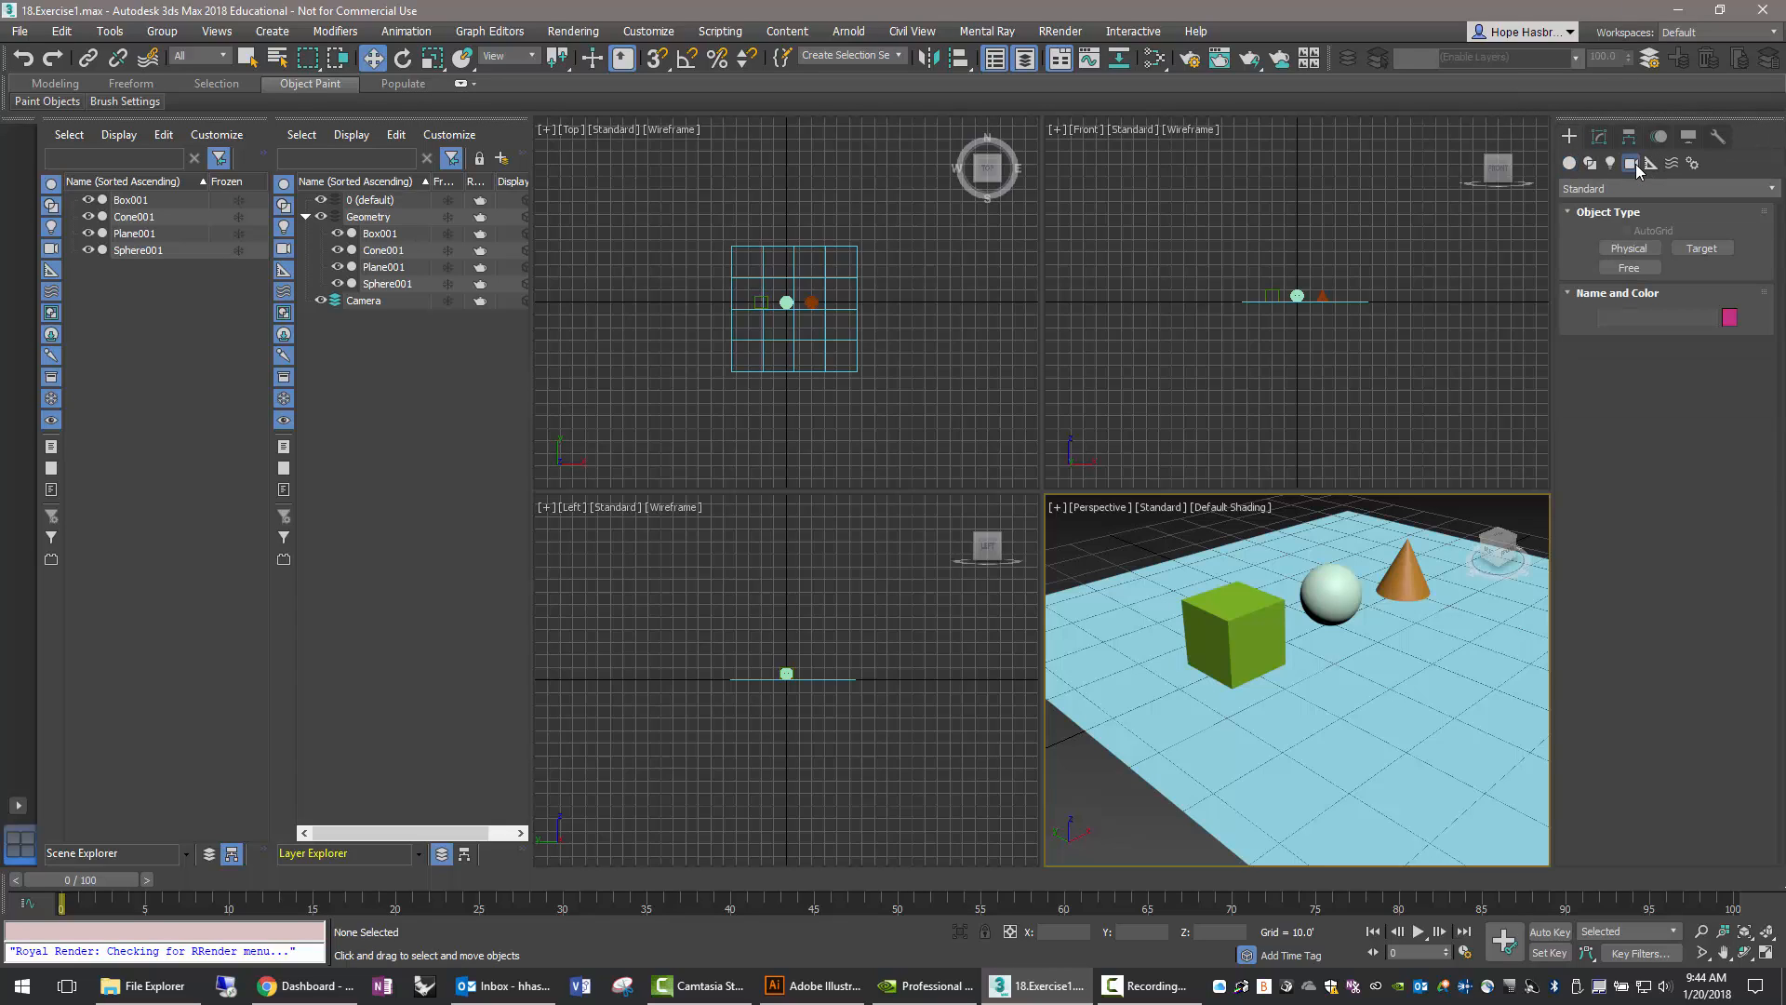
pyautogui.click(1705, 251)
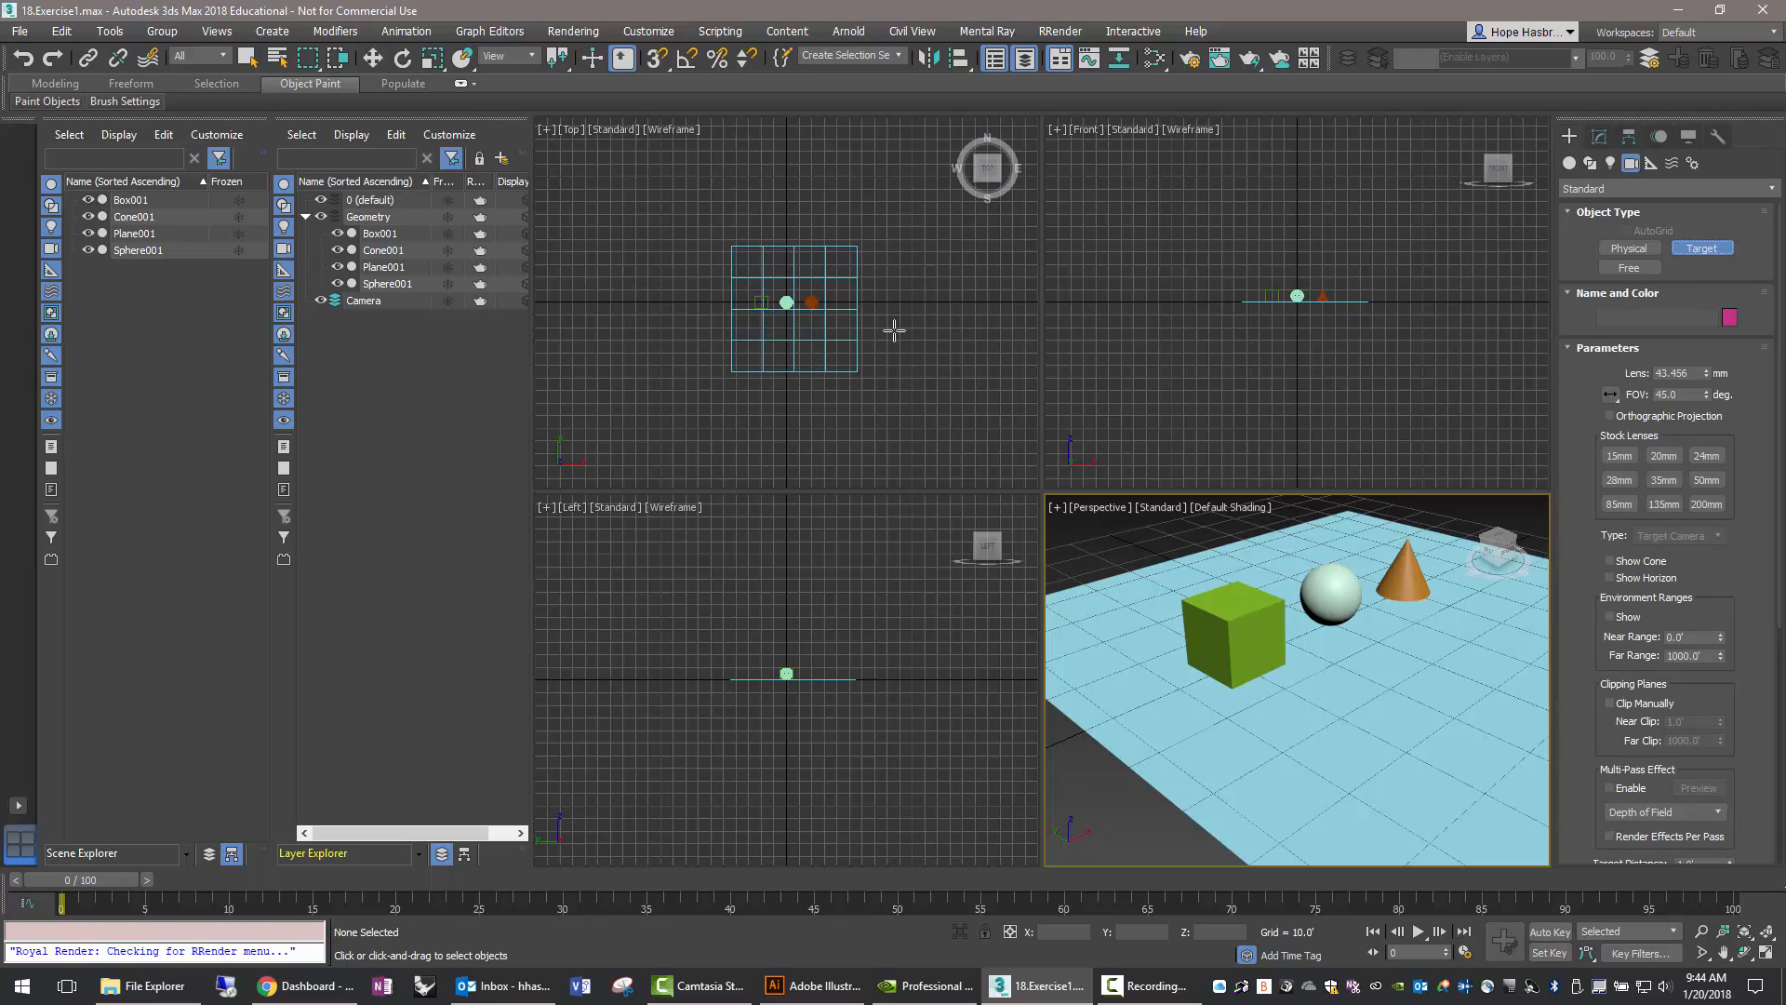
pyautogui.moveTo(747, 352); pyautogui.dragTo(786, 313)
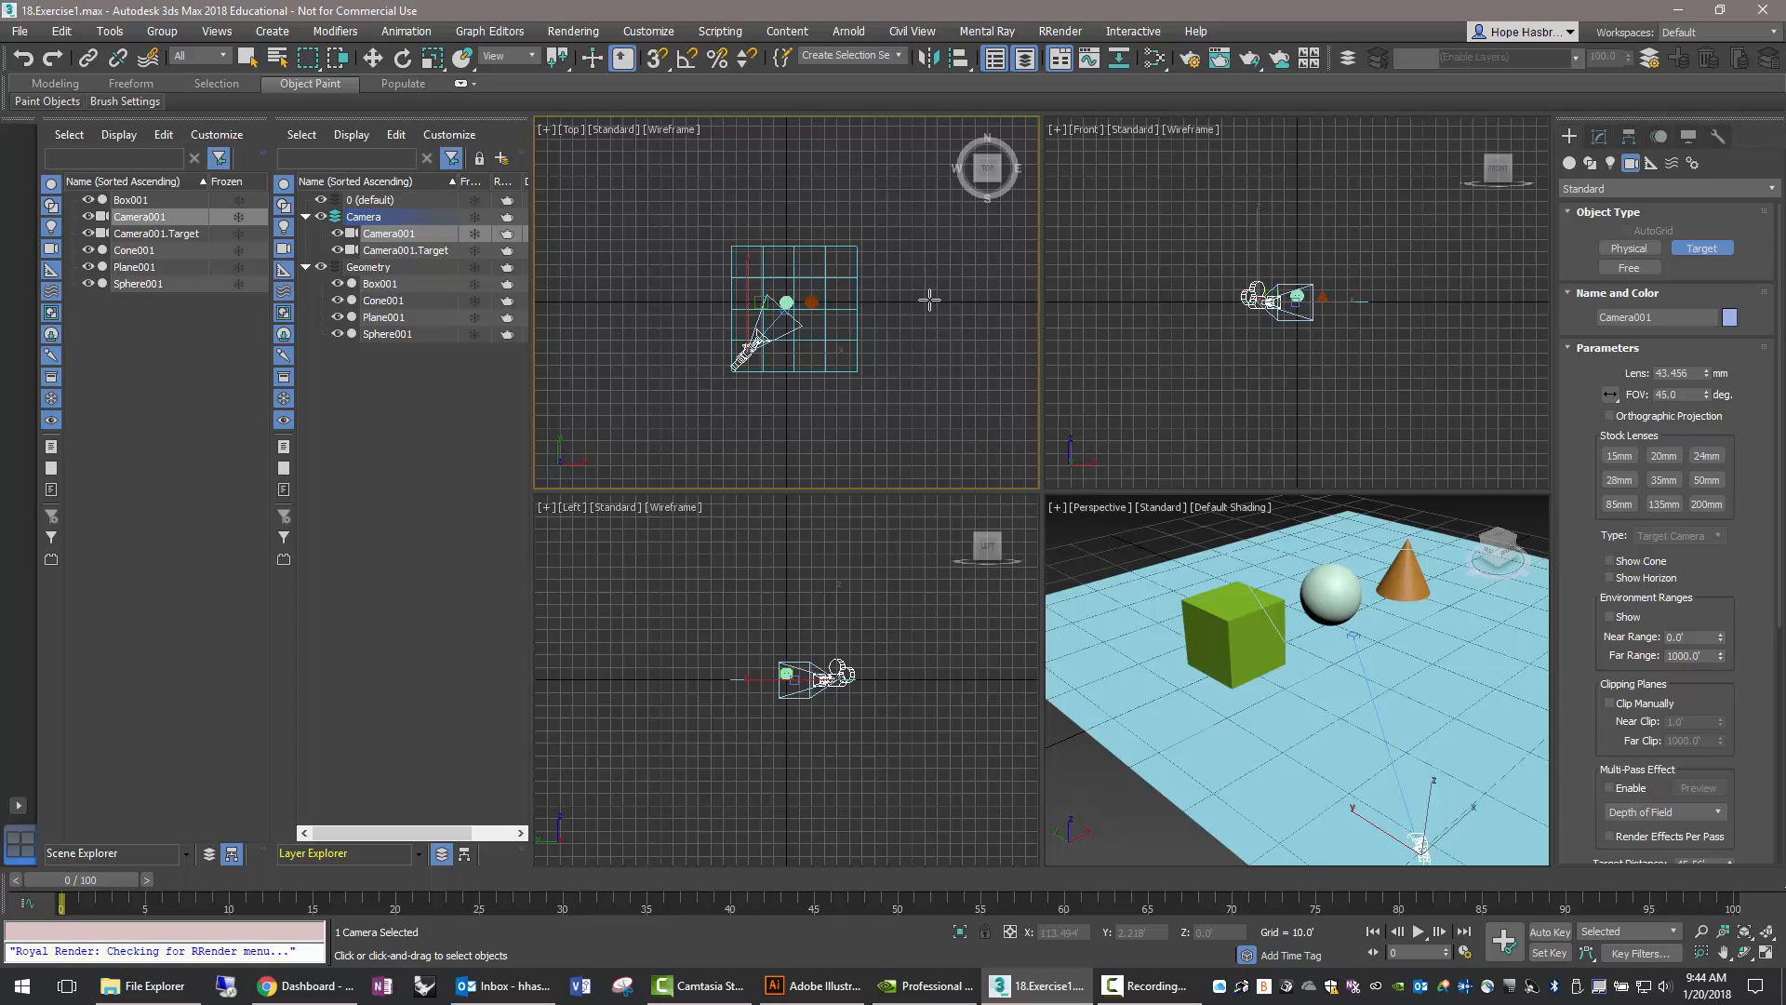
pyautogui.moveTo(738, 251); pyautogui.dragTo(786, 300)
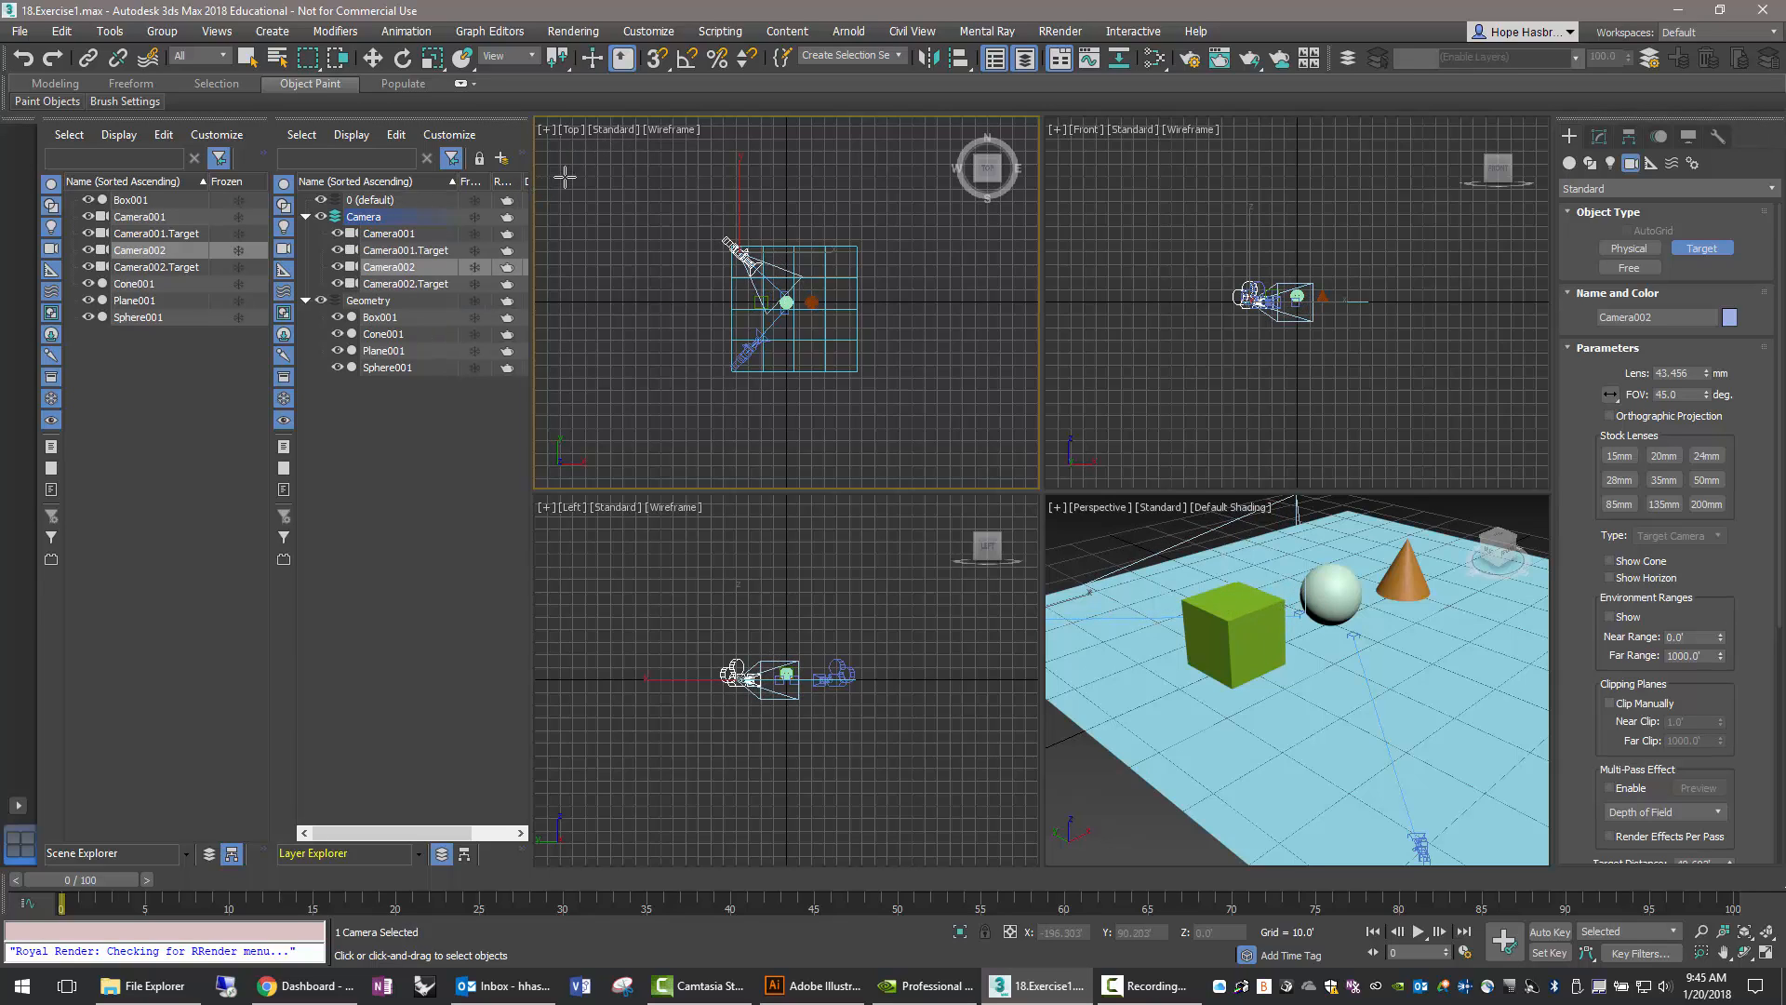
pyautogui.click(245, 57)
pyautogui.click(609, 228)
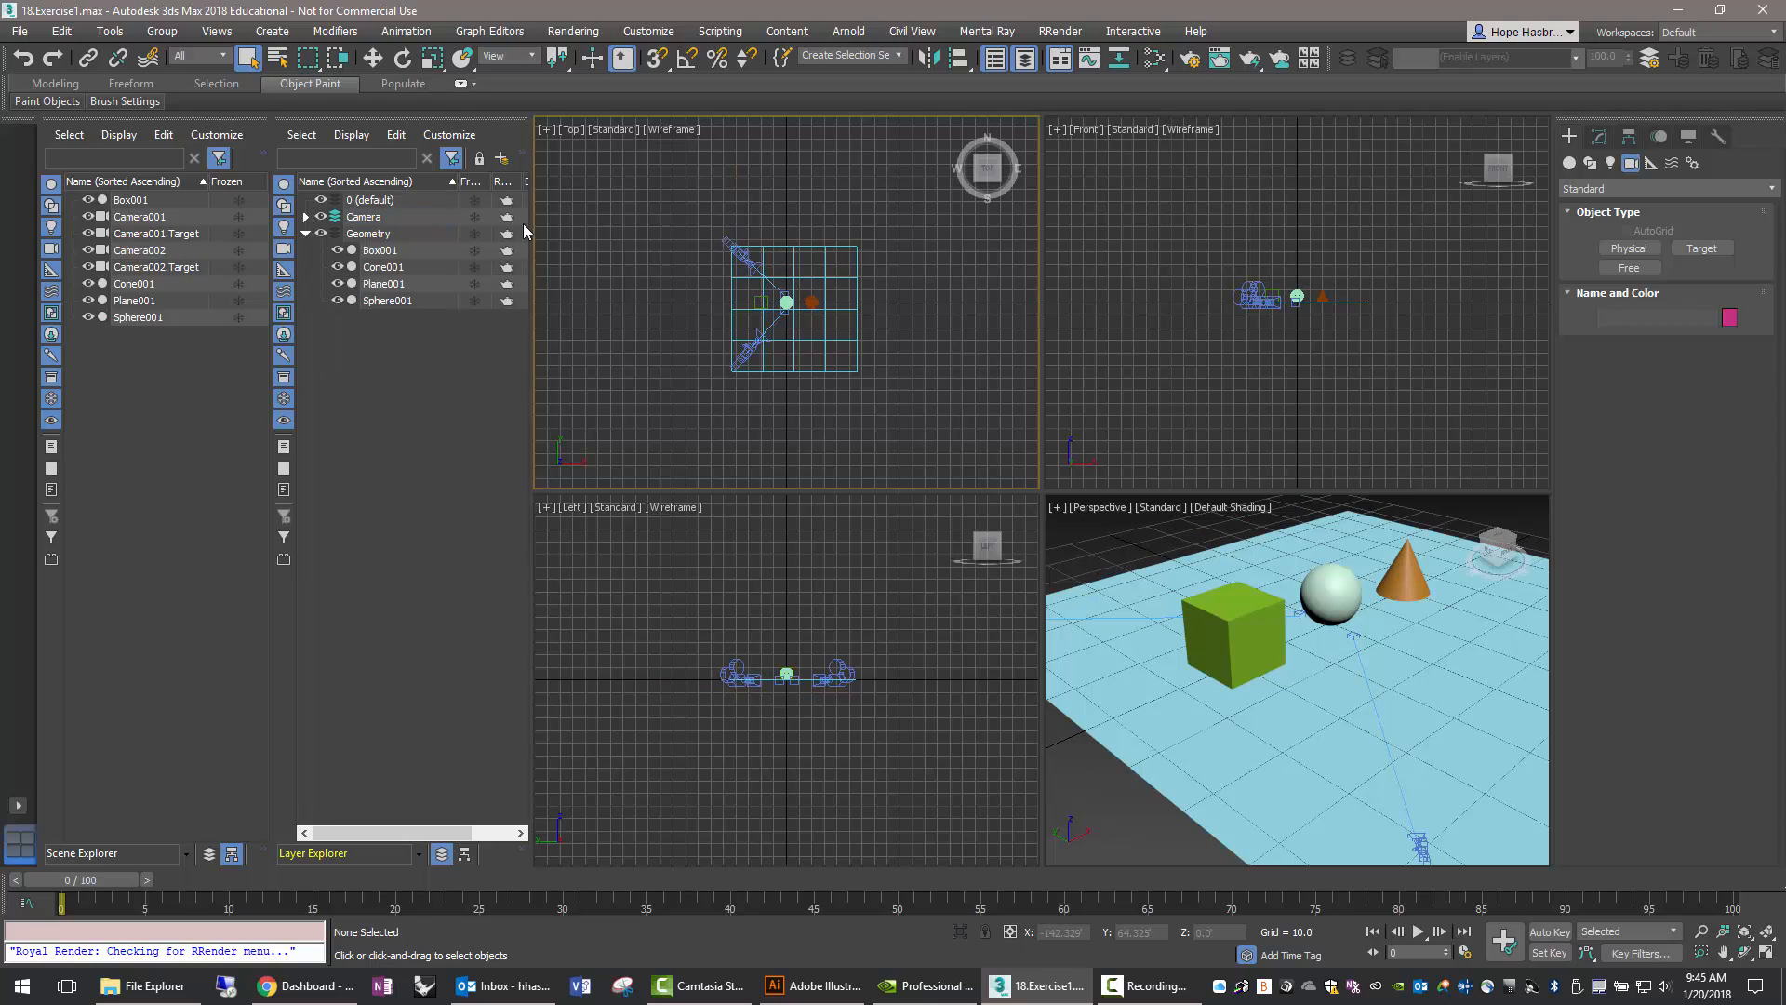
# Collapse the Geometry layer, expand the Camera layer, and raise Camera002 well above the plane in the Front view.
pyautogui.click(306, 233)
pyautogui.click(305, 216)
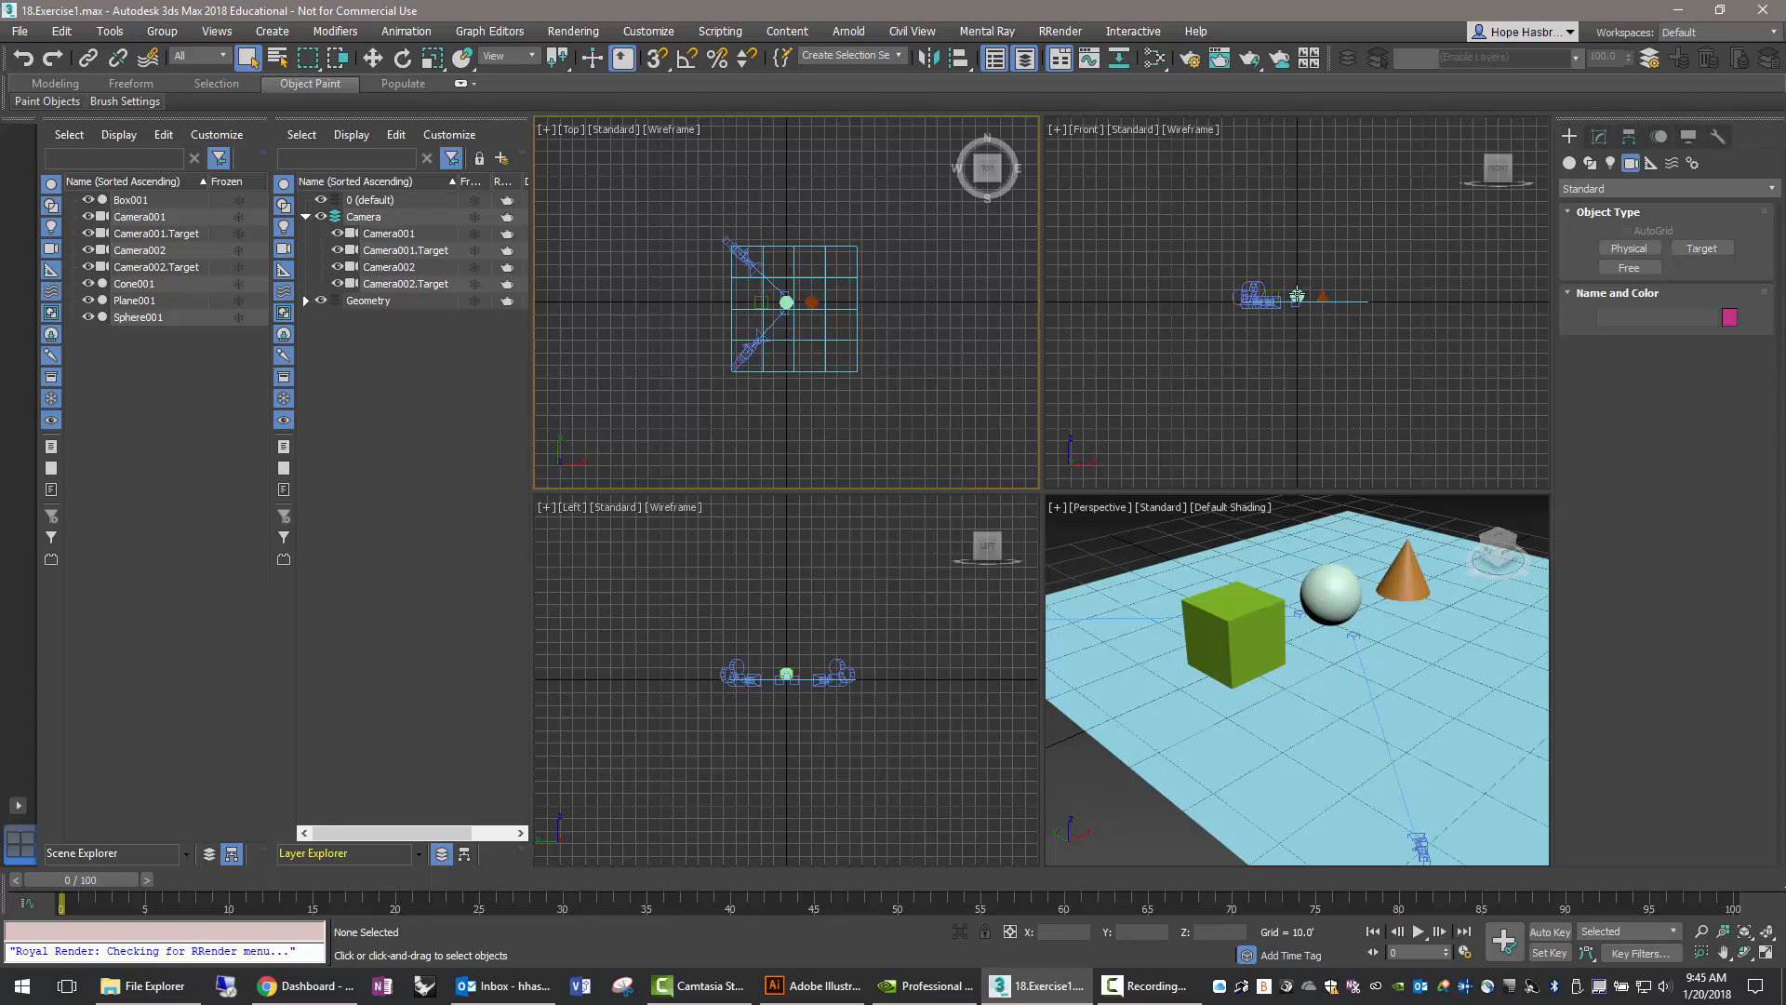
pyautogui.scroll(4, 1297, 296)
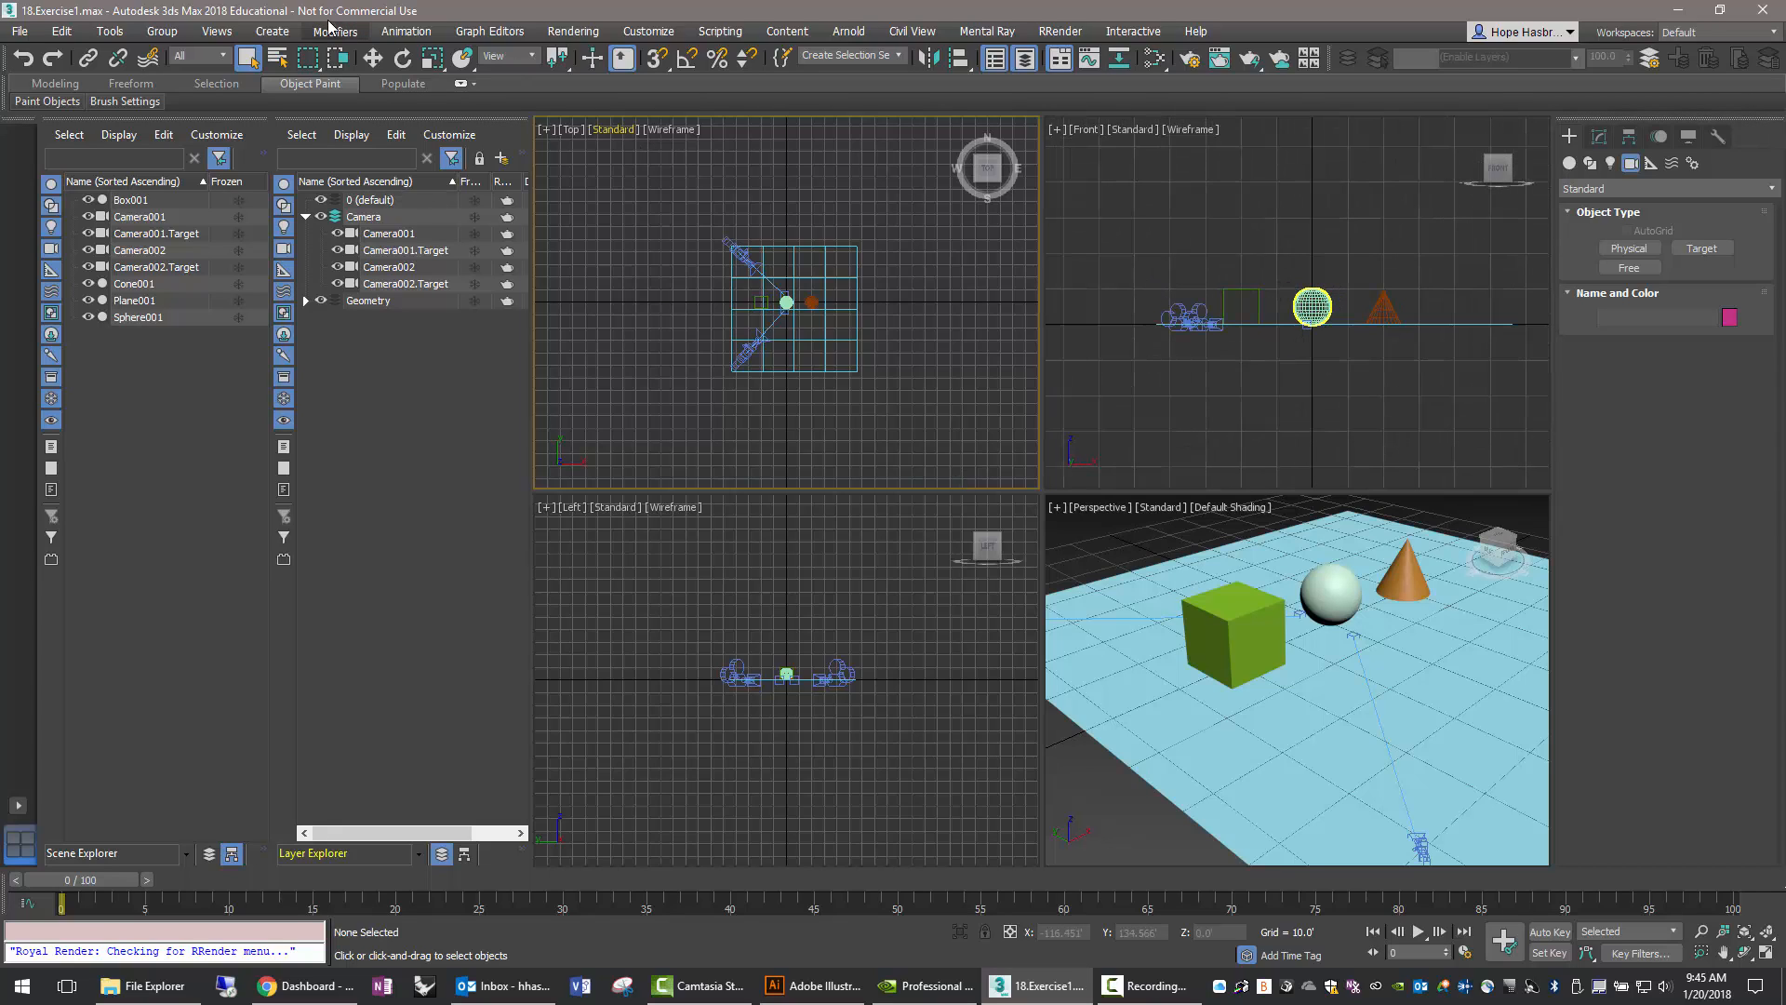
pyautogui.press('w')
pyautogui.click(1172, 318)
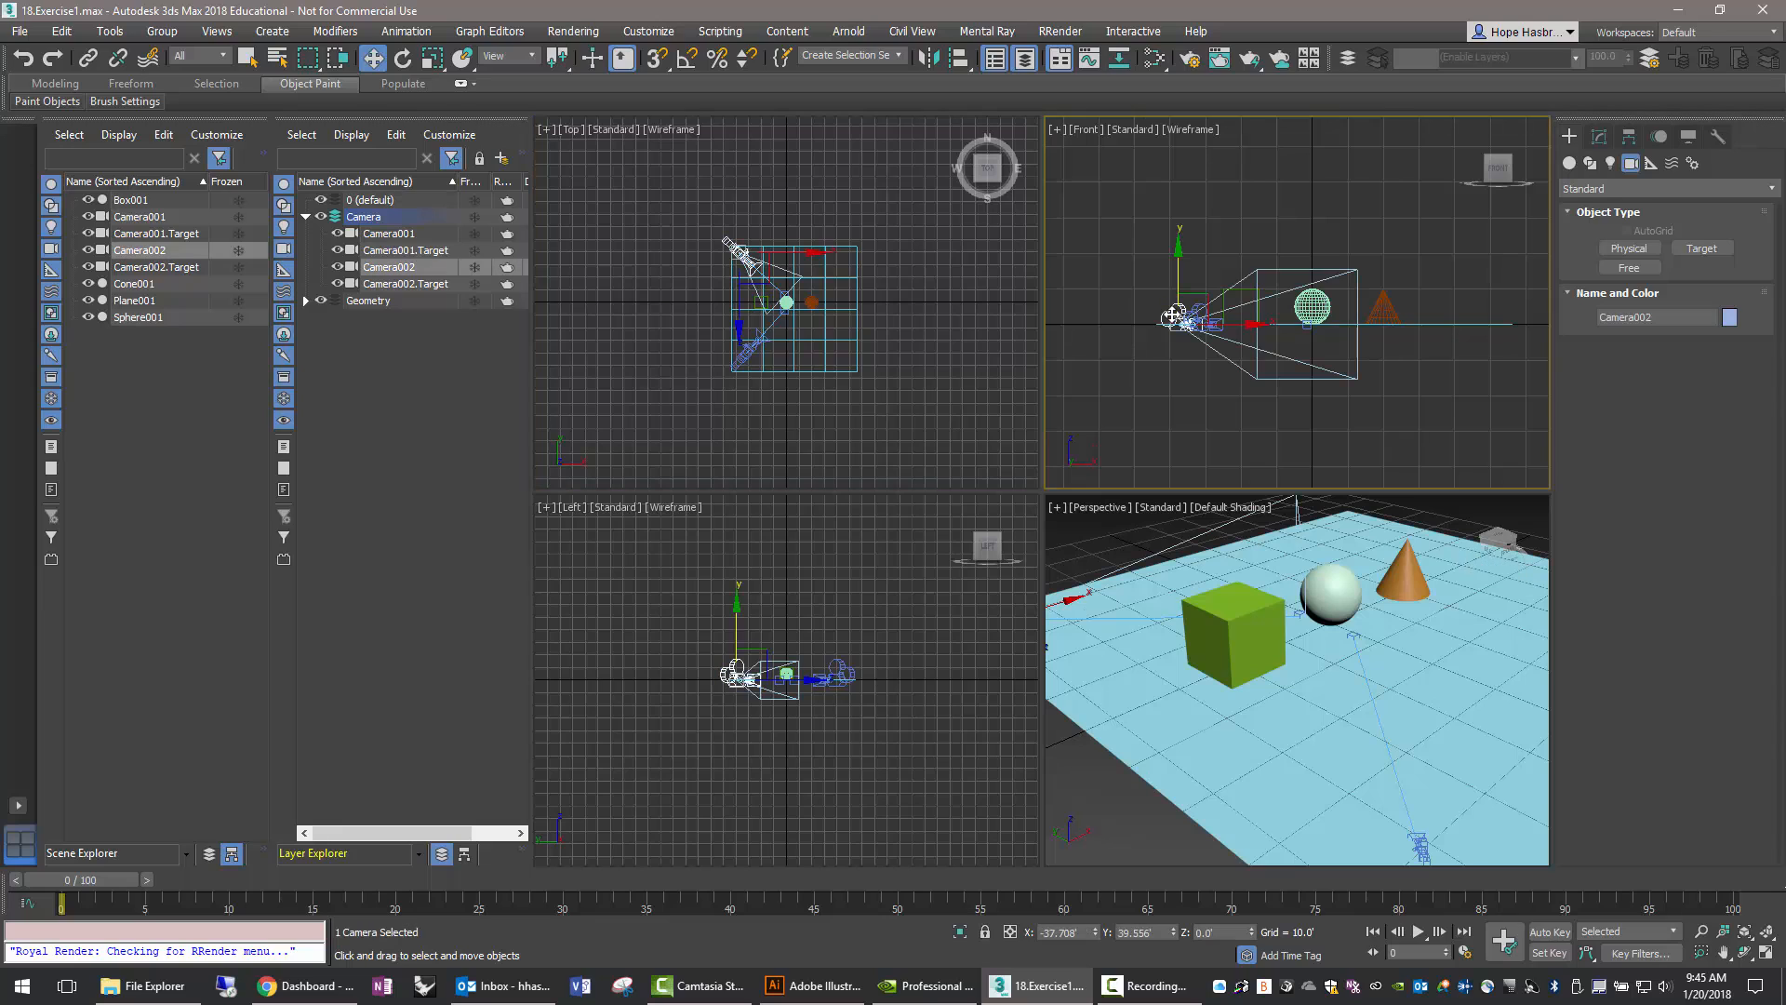
pyautogui.moveTo(1179, 287); pyautogui.dragTo(1167, 235)
# Set the absolute world position of Camera001's target to Y 0 feet and Z 5 feet.
pyautogui.click(1305, 331)
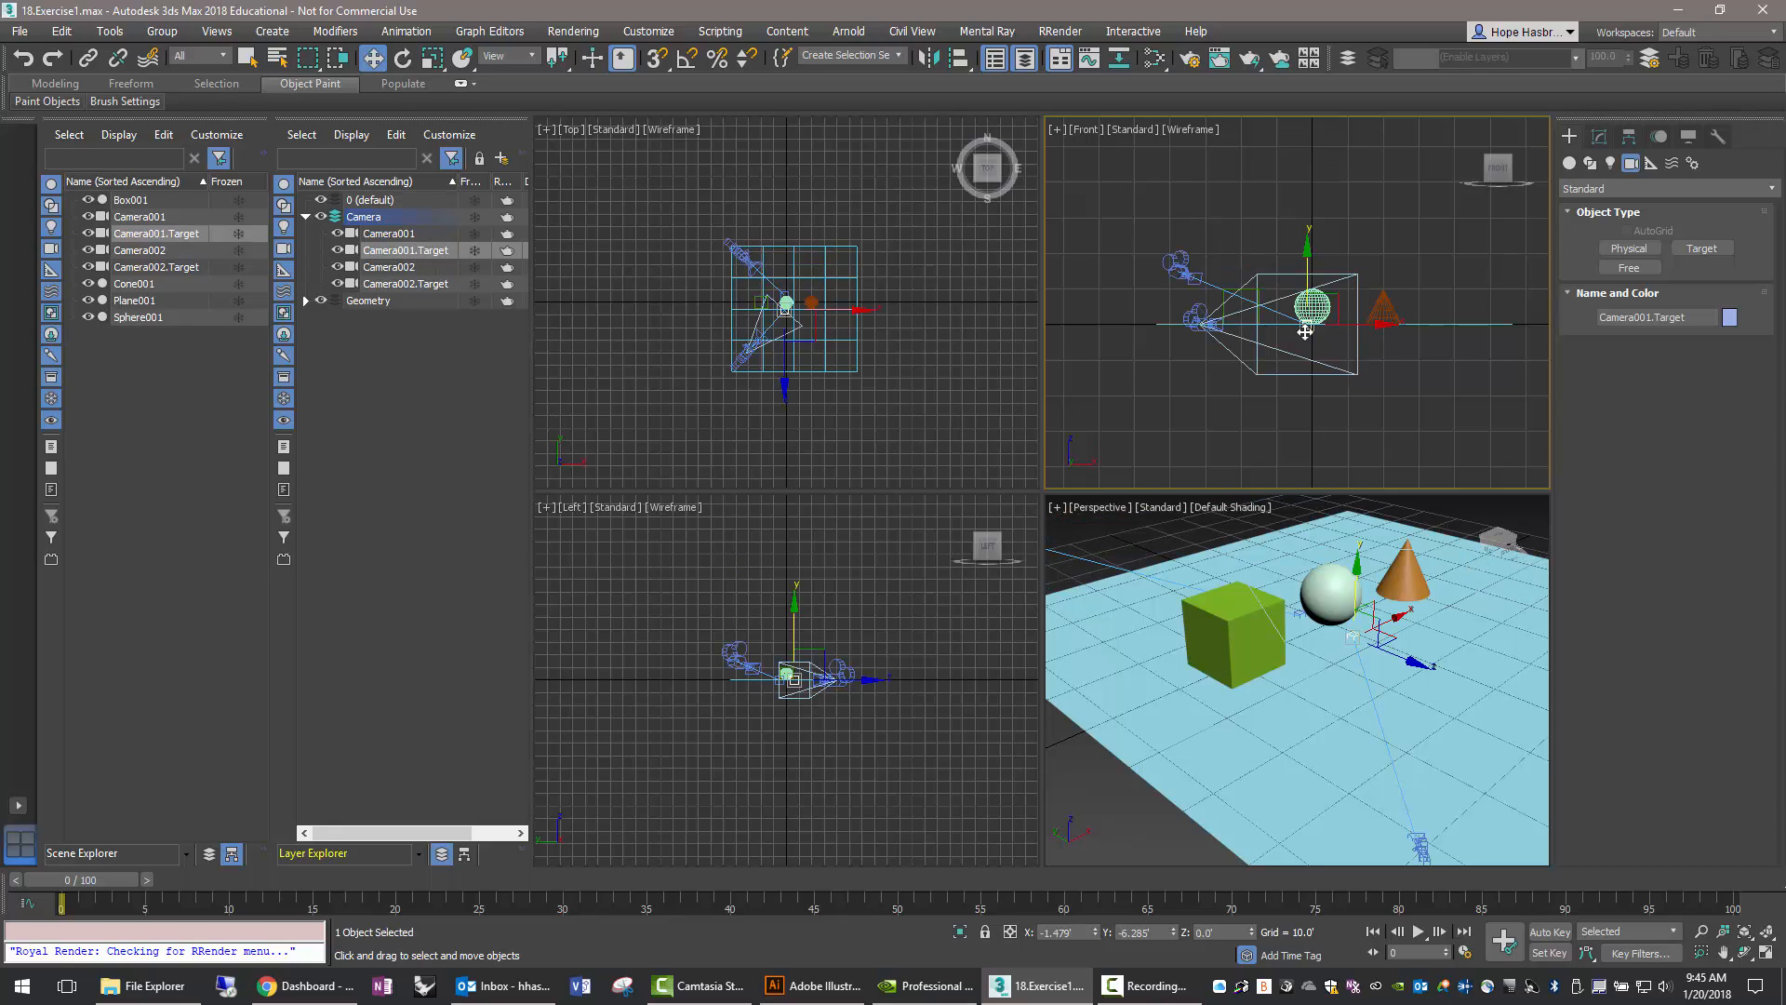
pyautogui.rightClick(374, 59)
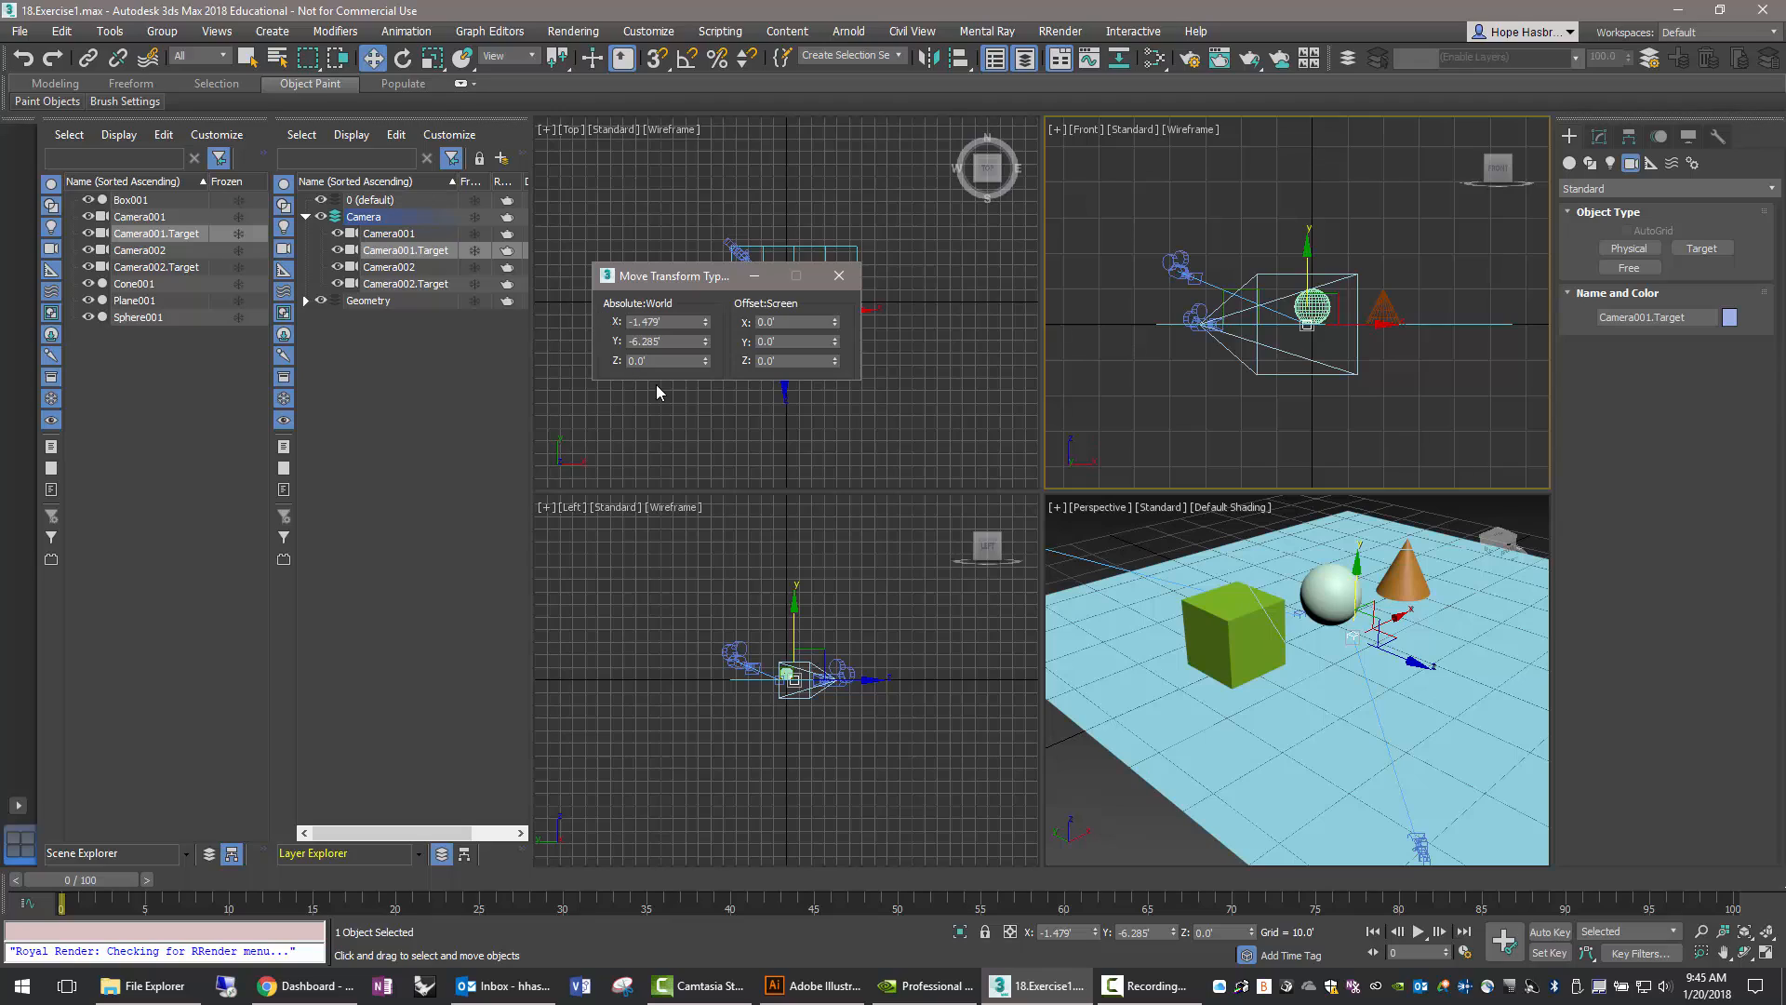
pyautogui.click(633, 341)
pyautogui.doubleClick(633, 341)
pyautogui.write('5')
pyautogui.moveTo(654, 346); pyautogui.dragTo(619, 343)
pyautogui.write('0')
pyautogui.press('Tab')
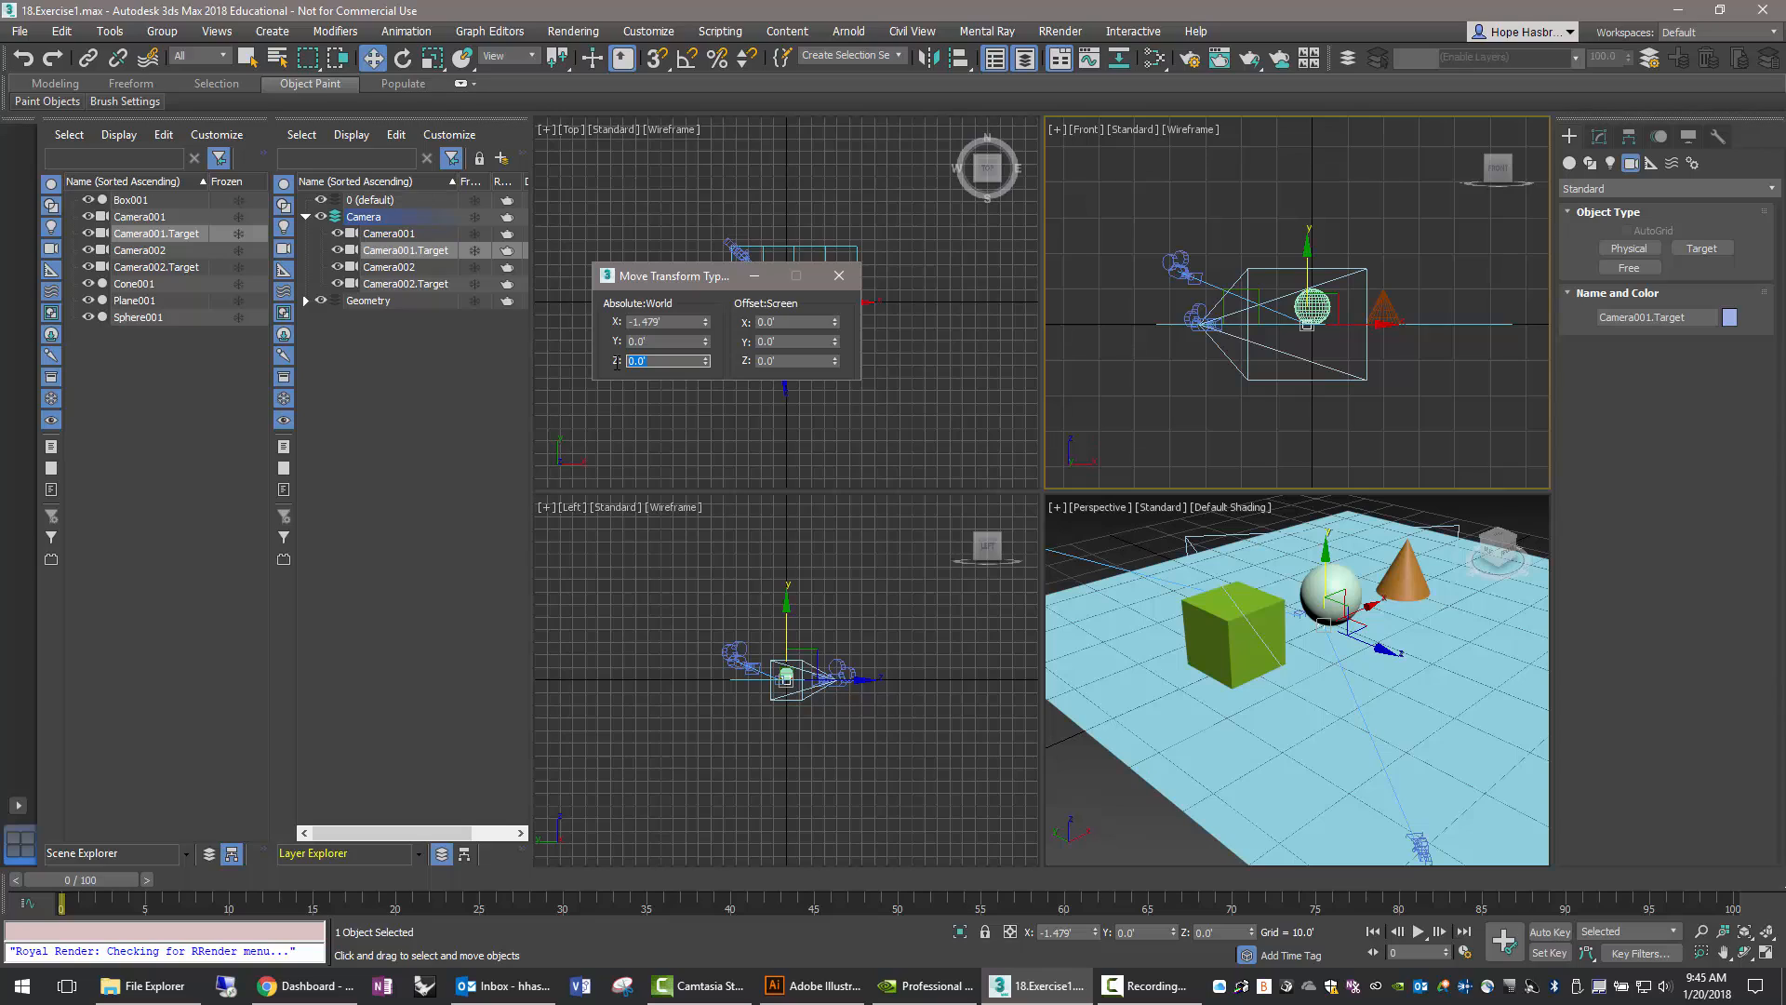
pyautogui.write('5')
pyautogui.press('Tab')
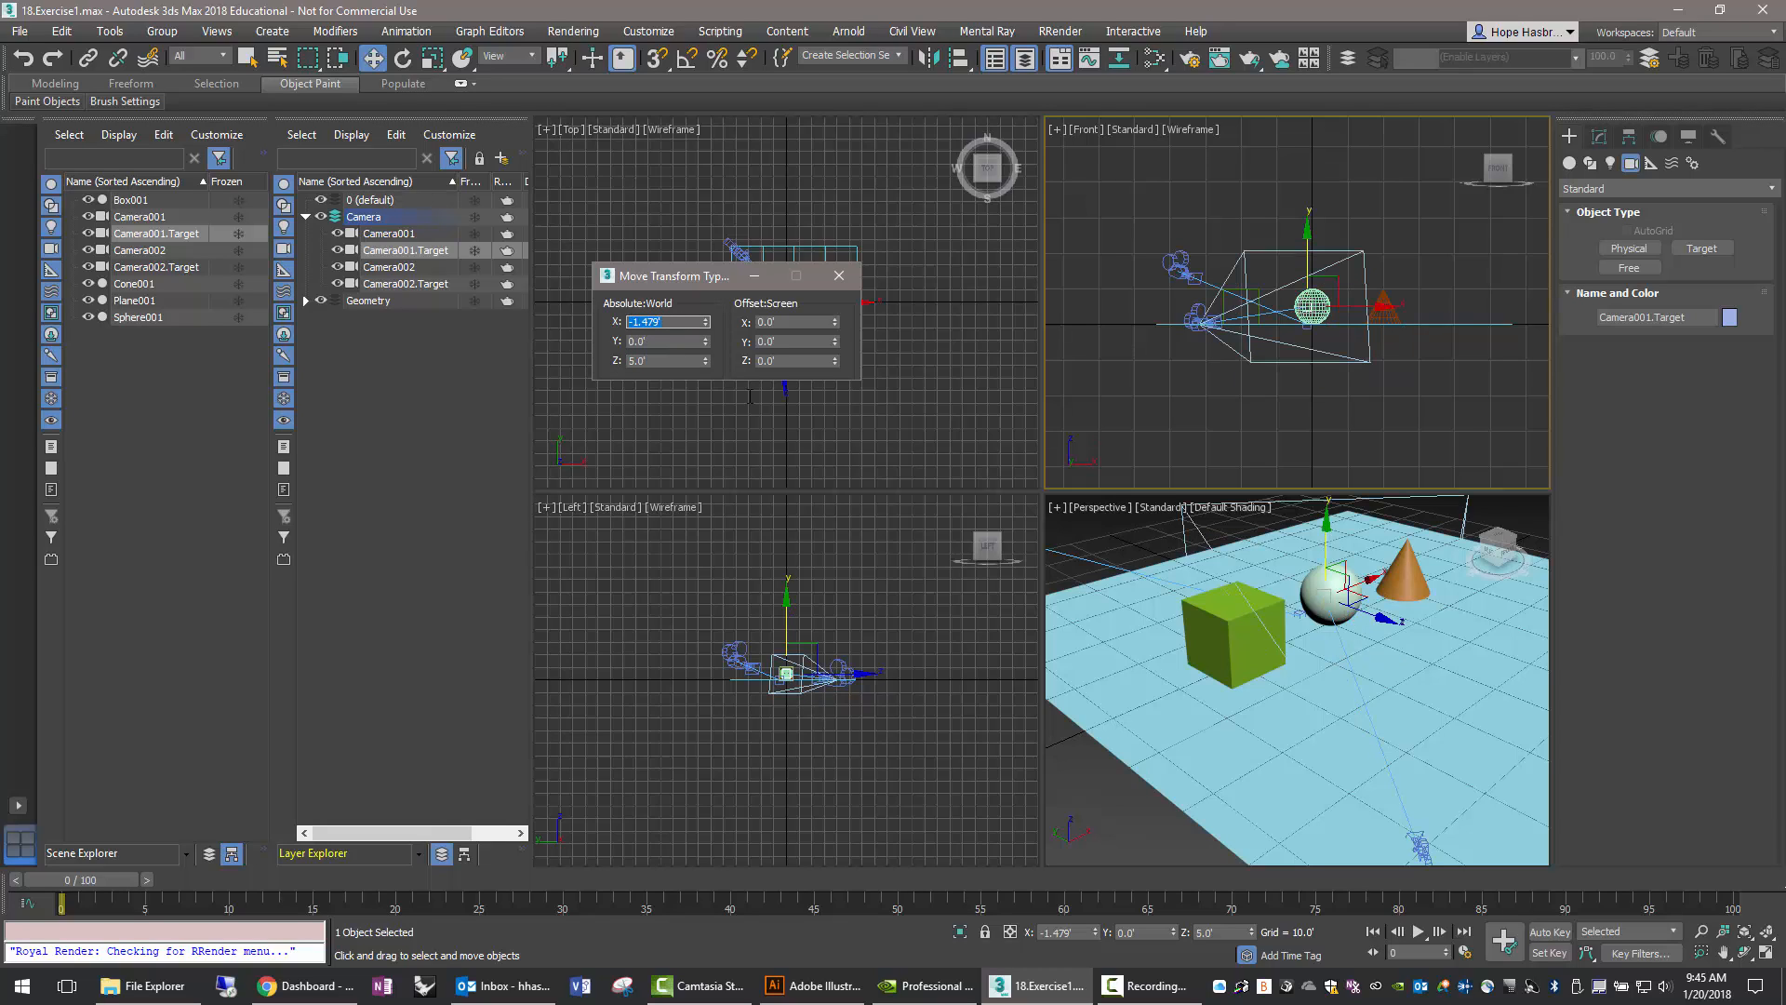
# Look through Camera001 in the Perspective viewport and switch that same viewport to the Camera002 view.
pyautogui.click(1098, 506)
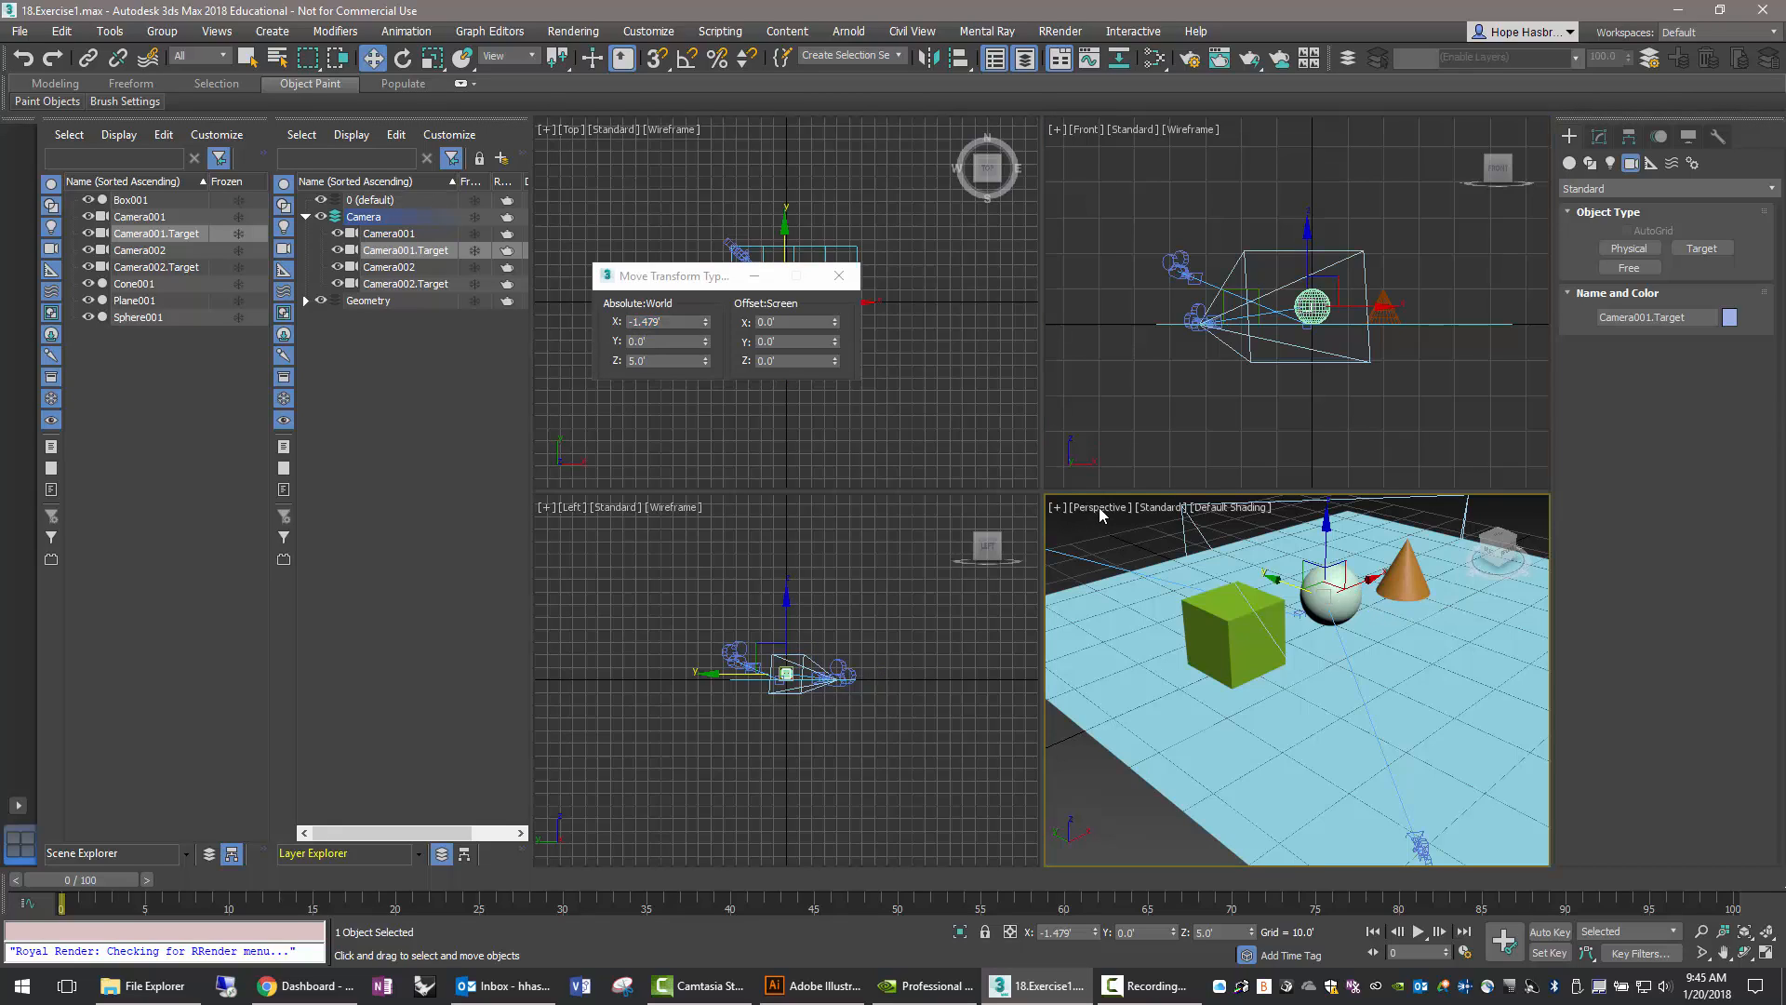
pyautogui.click(1103, 508)
pyautogui.moveTo(1130, 527)
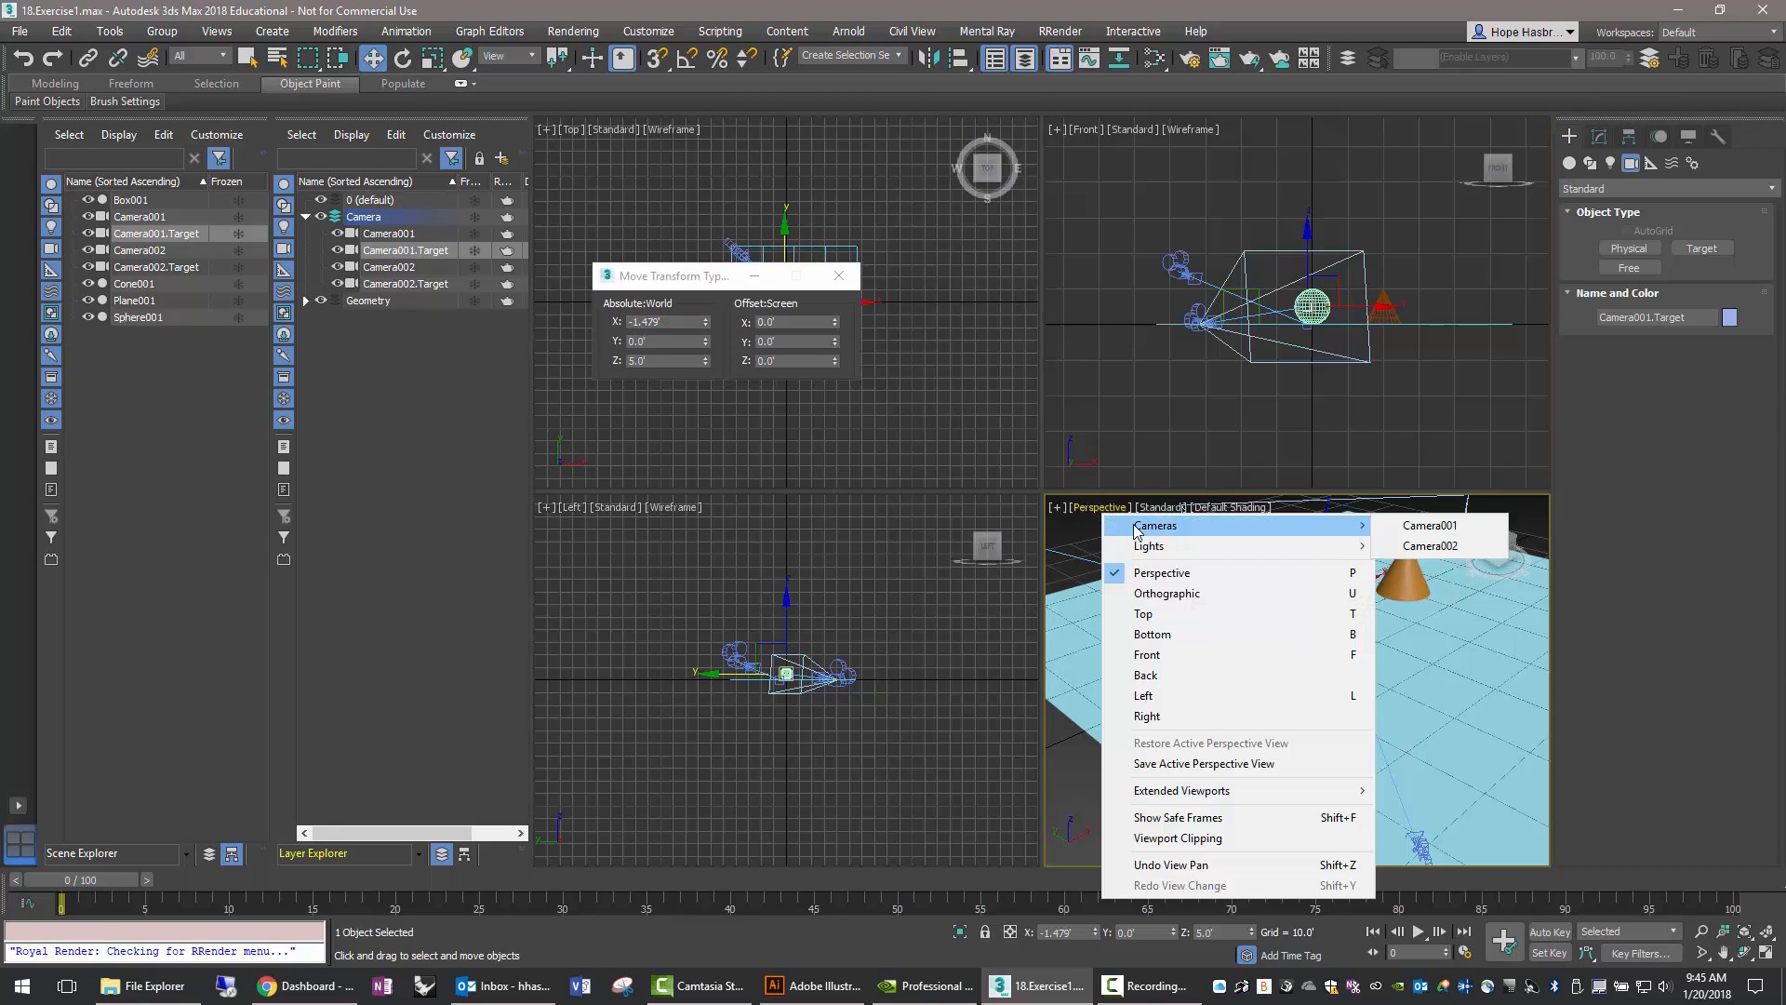
pyautogui.click(1399, 527)
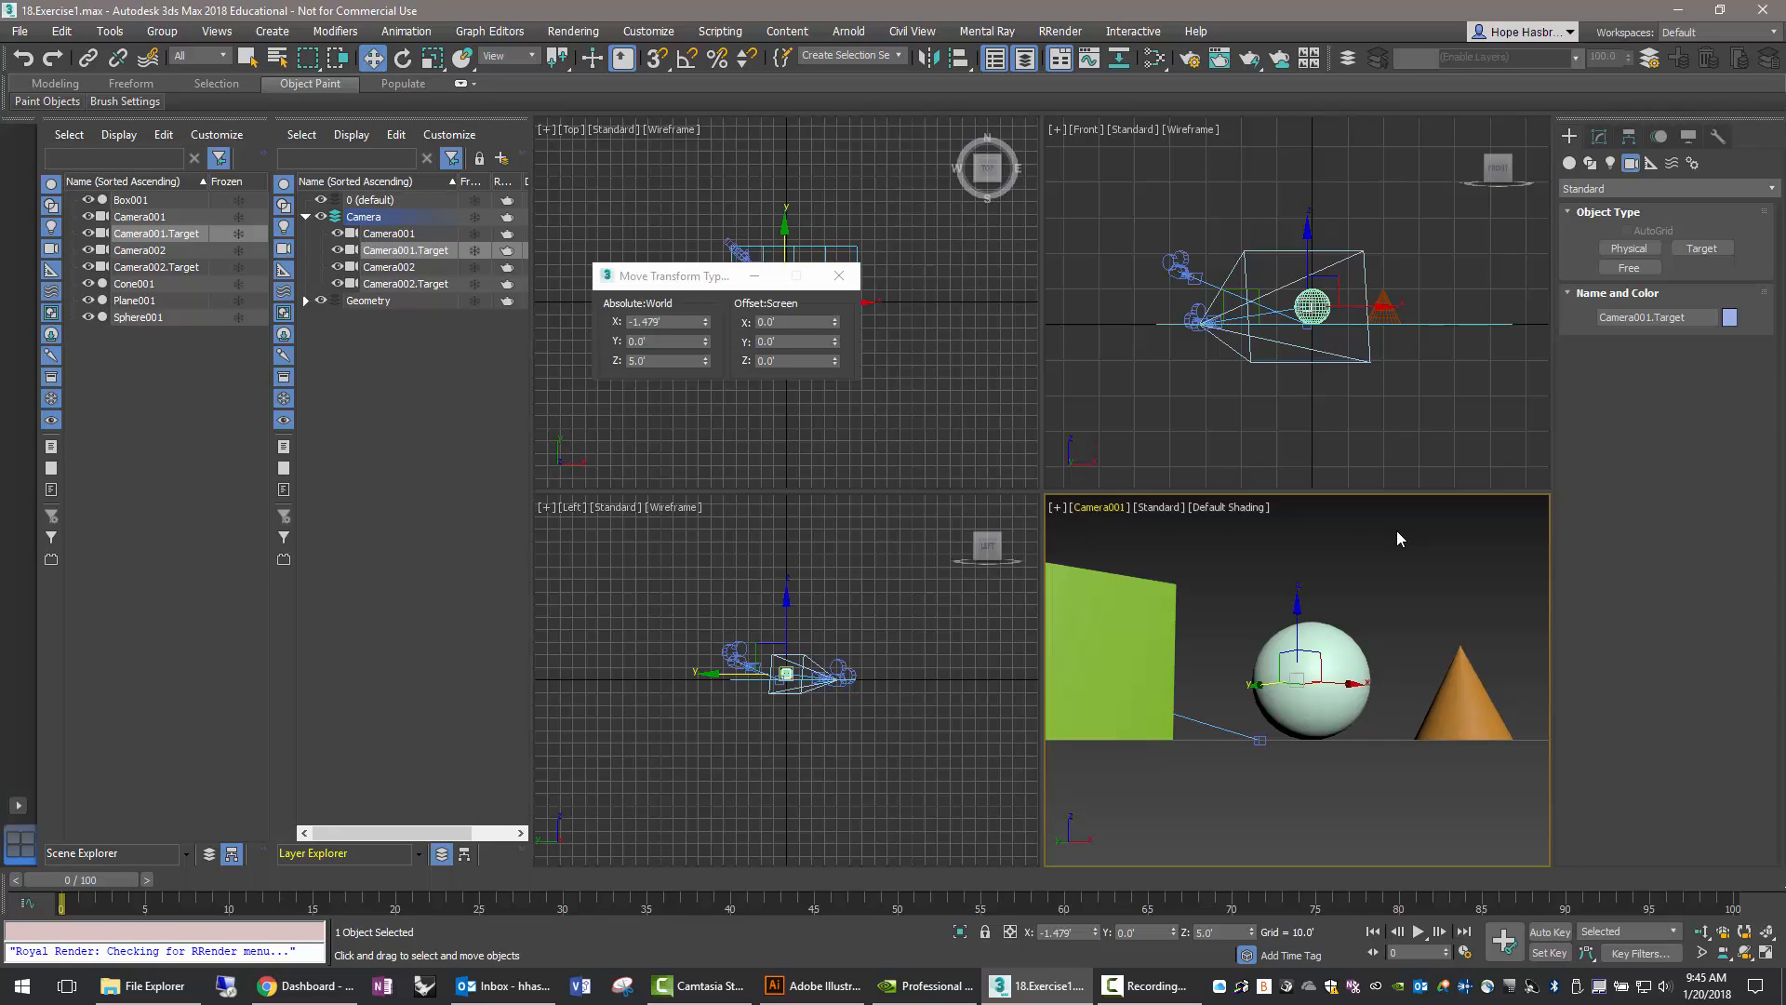
pyautogui.click(1103, 509)
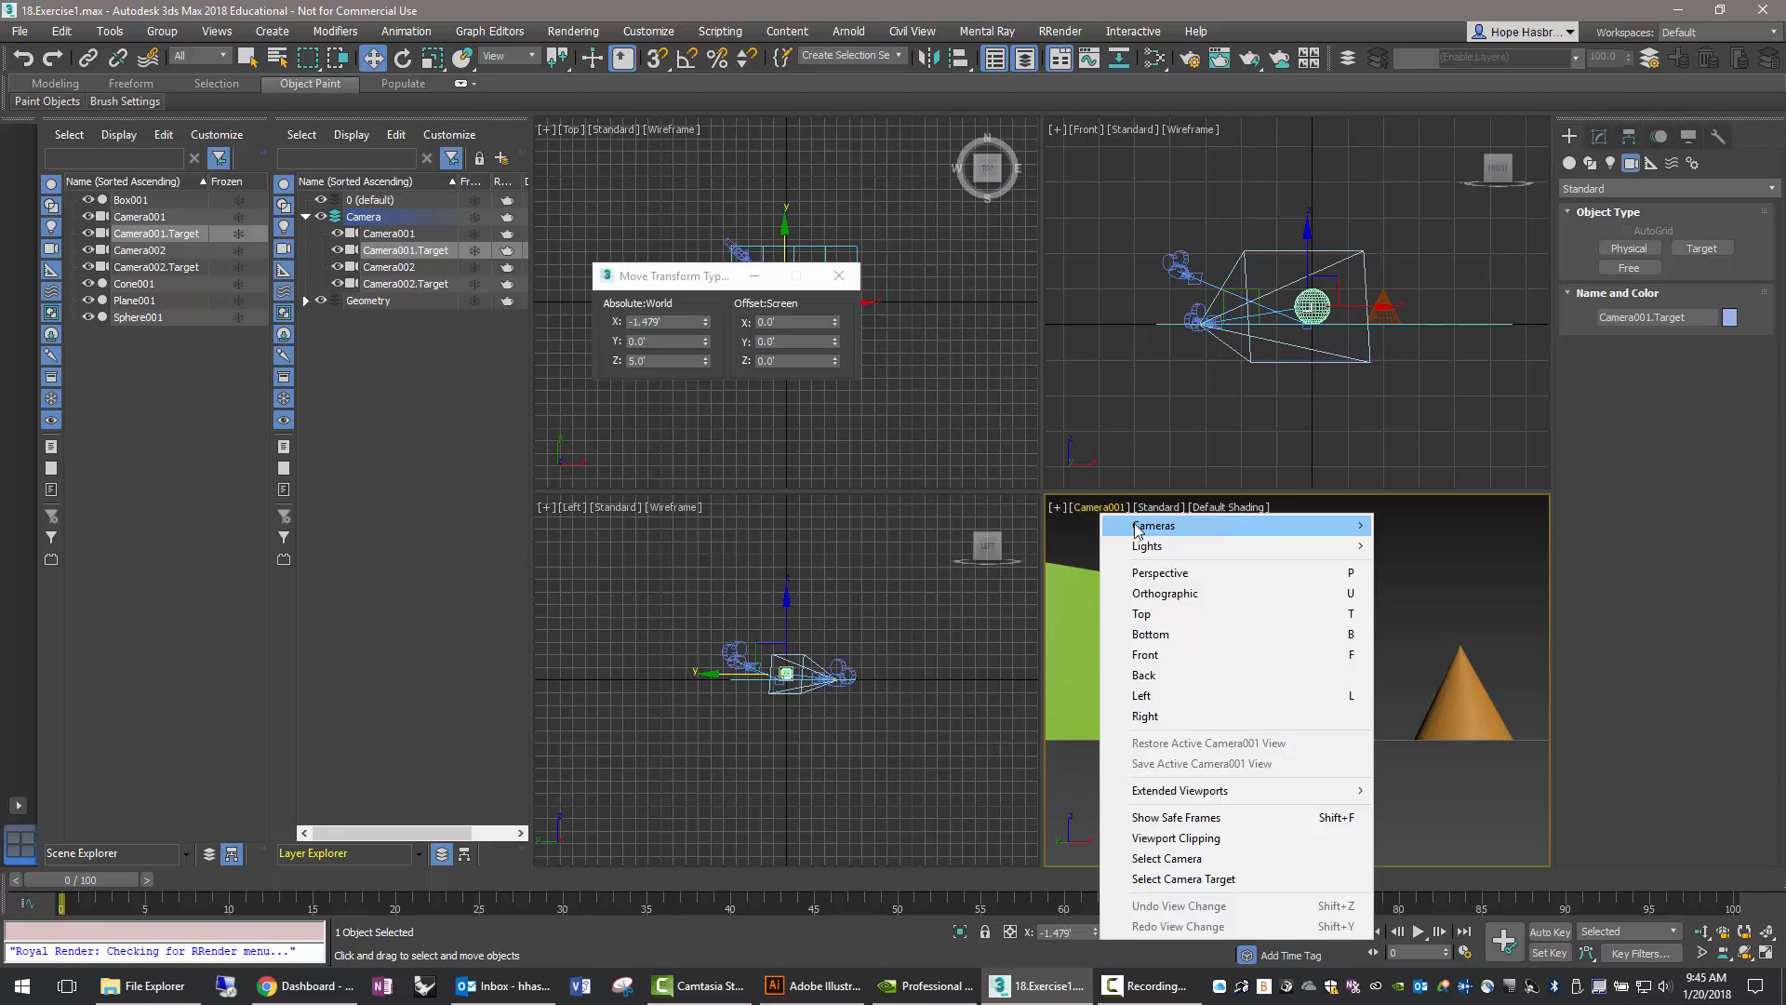
pyautogui.moveTo(1140, 523)
pyautogui.click(1423, 545)
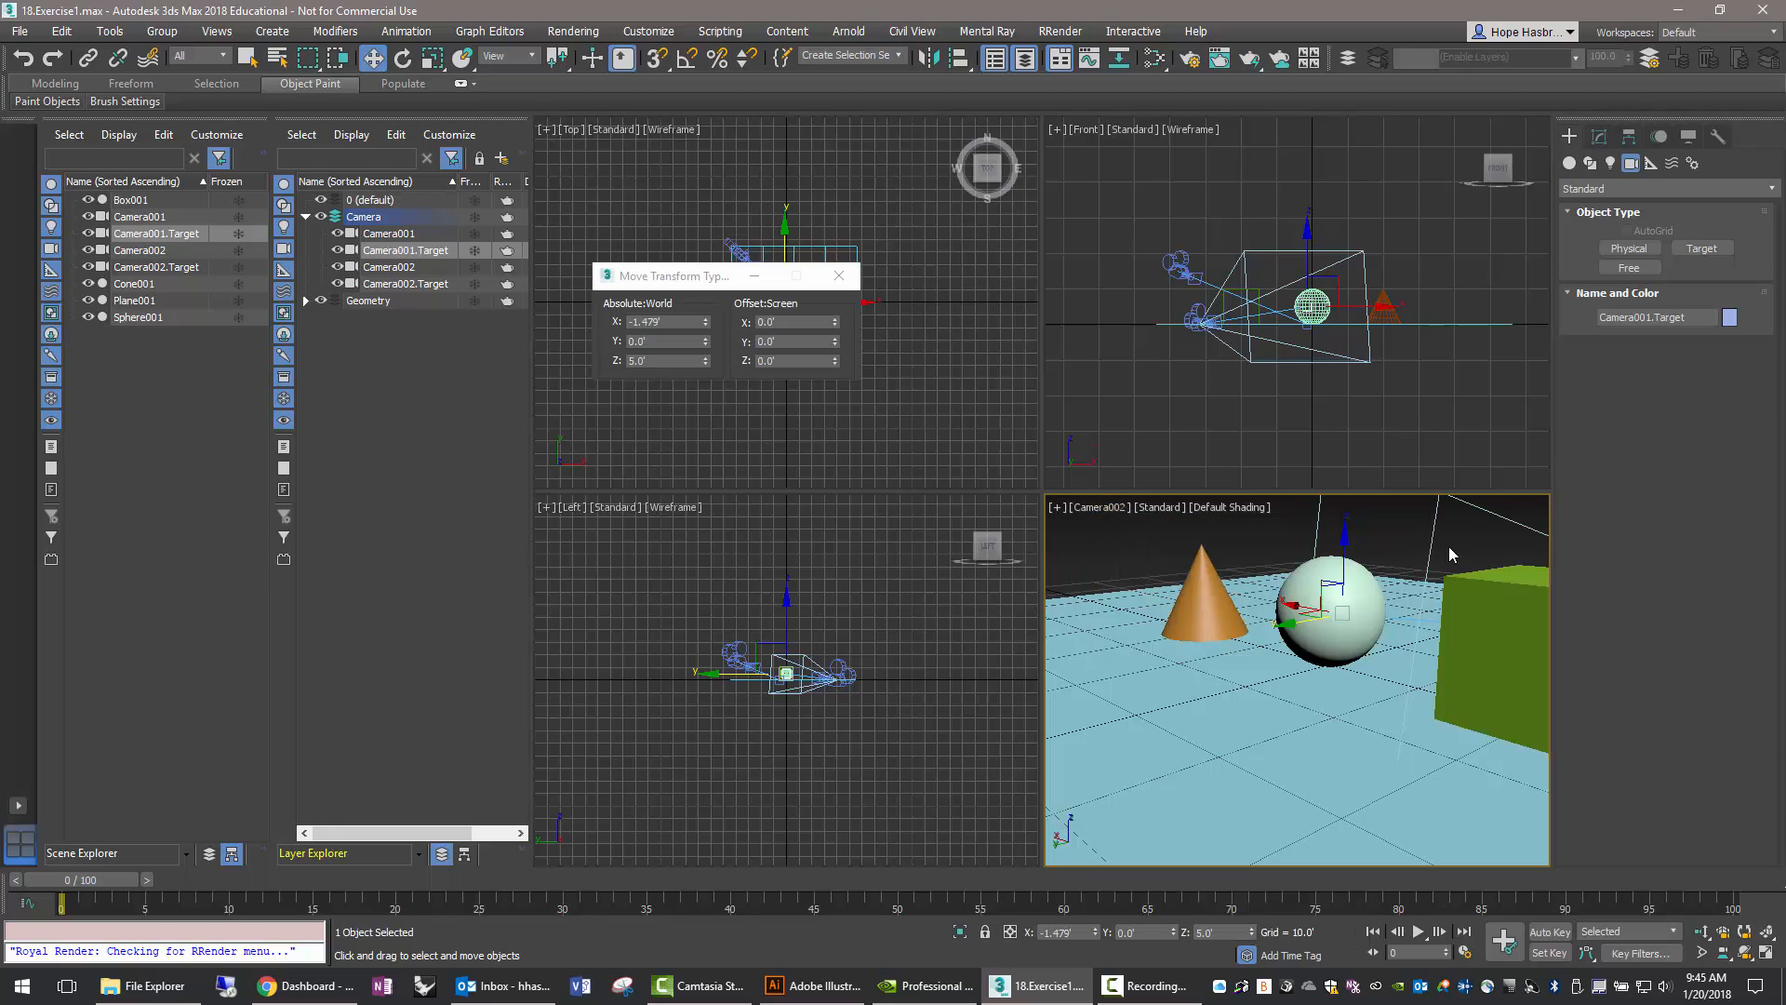
# Raise Camera001 in the Front view to a height of about 28.5 feet.
pyautogui.click(904, 422)
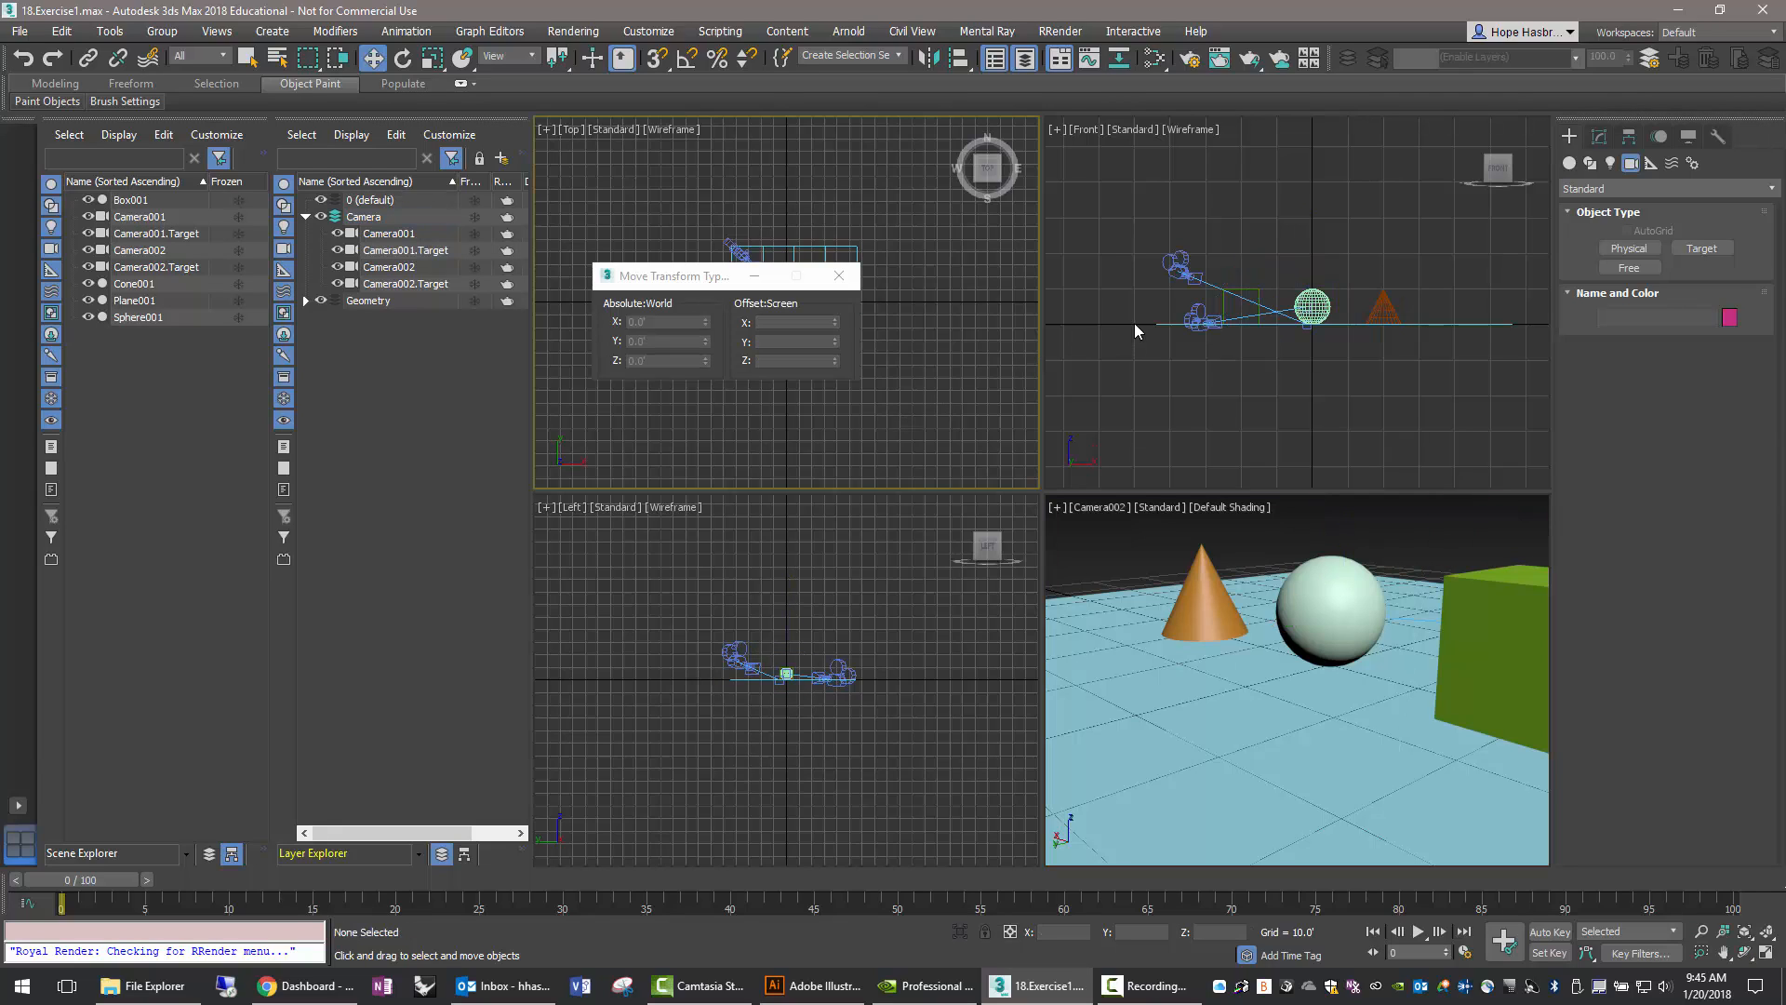
pyautogui.click(1194, 316)
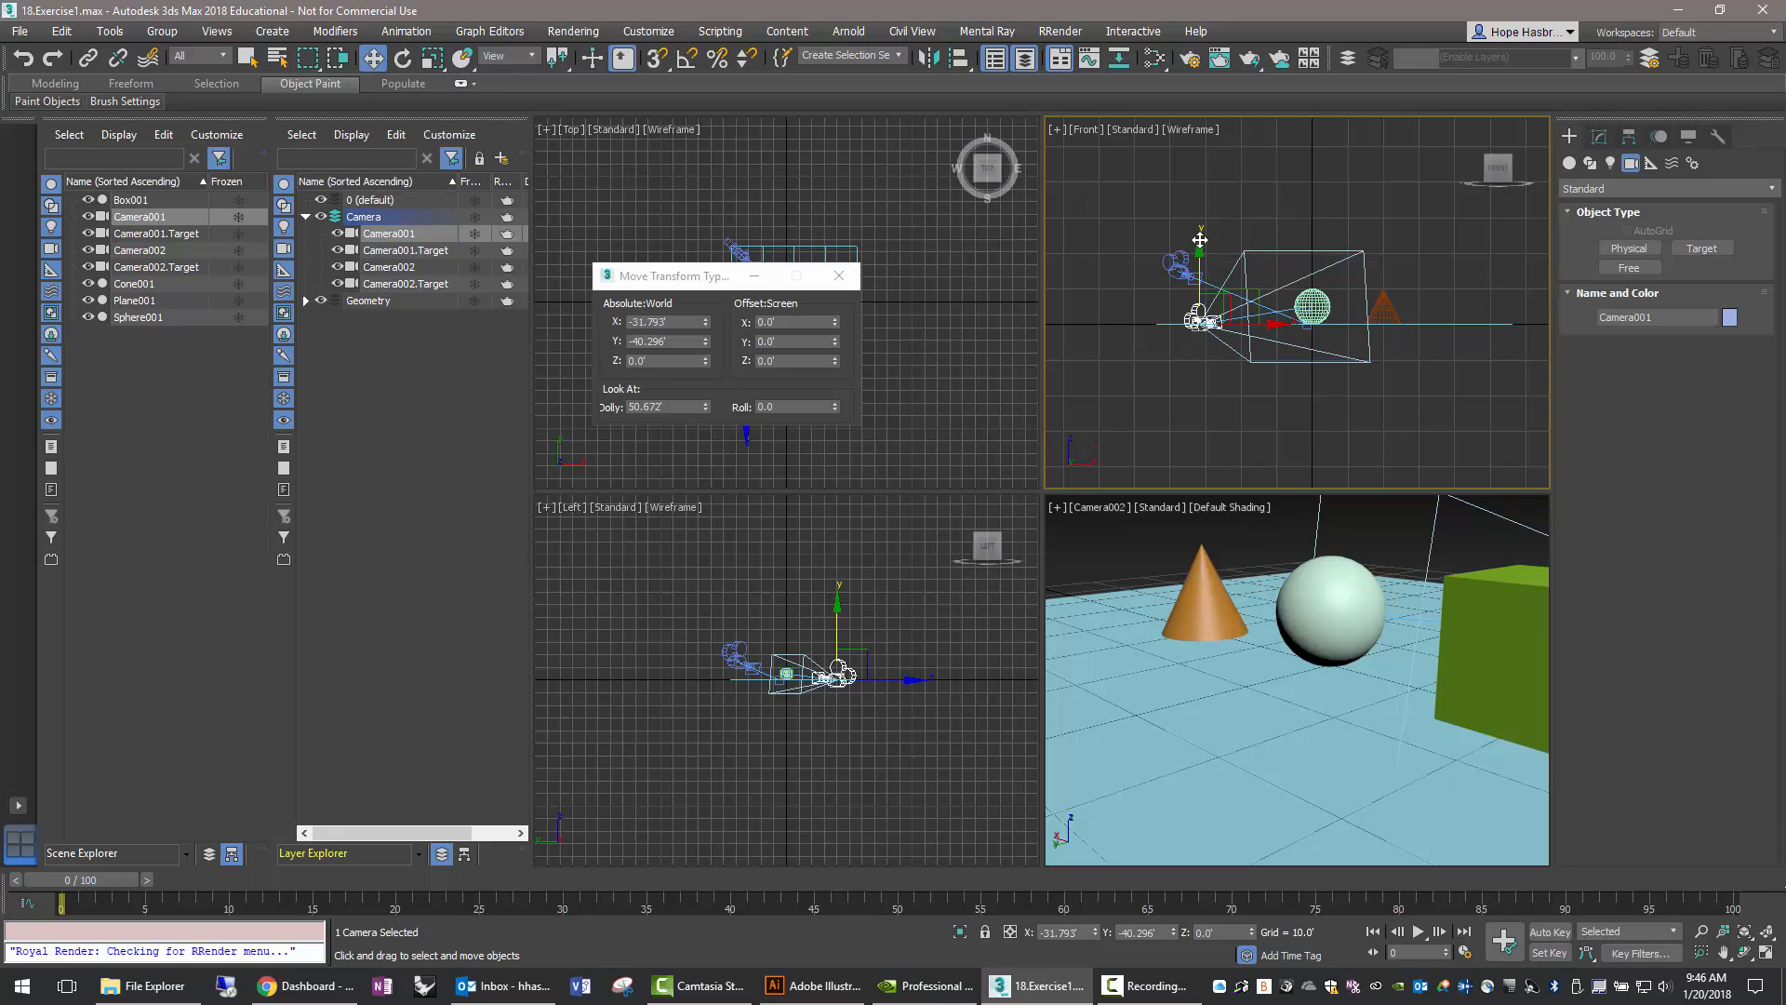
pyautogui.moveTo(1200, 240); pyautogui.dragTo(1205, 155)
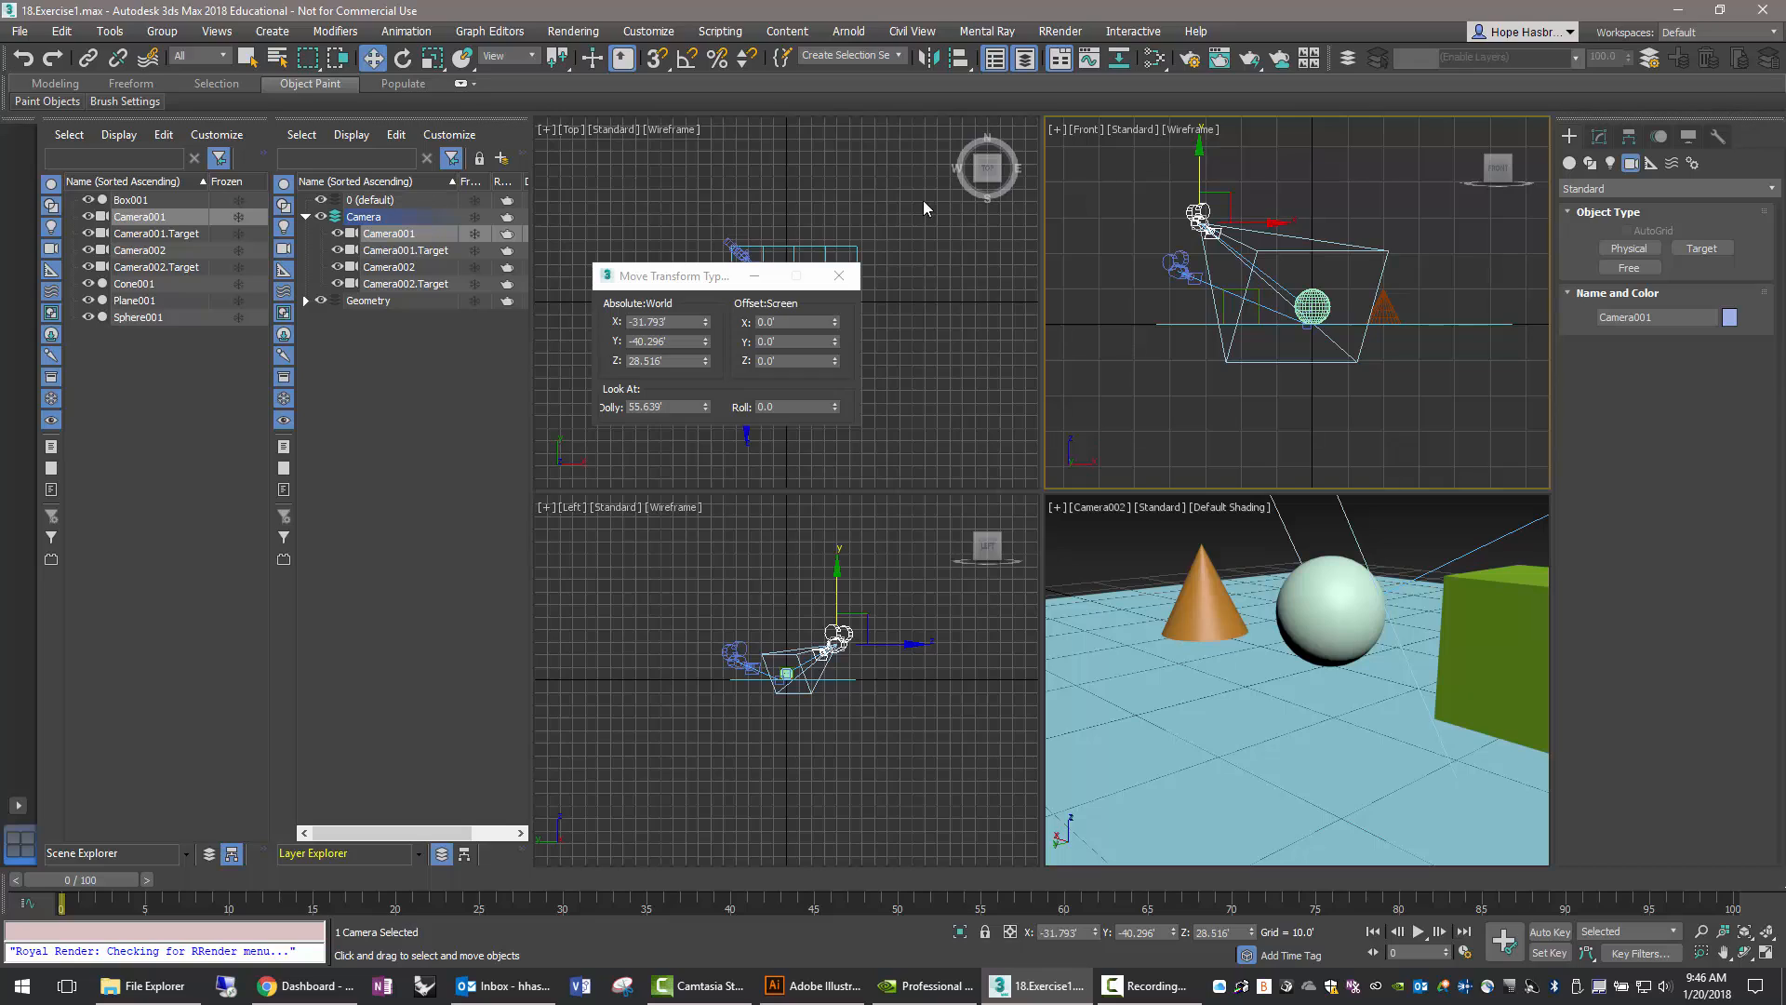
# Change the Left viewport to the Camera001 view and display it with Default Shading.
pyautogui.click(575, 506)
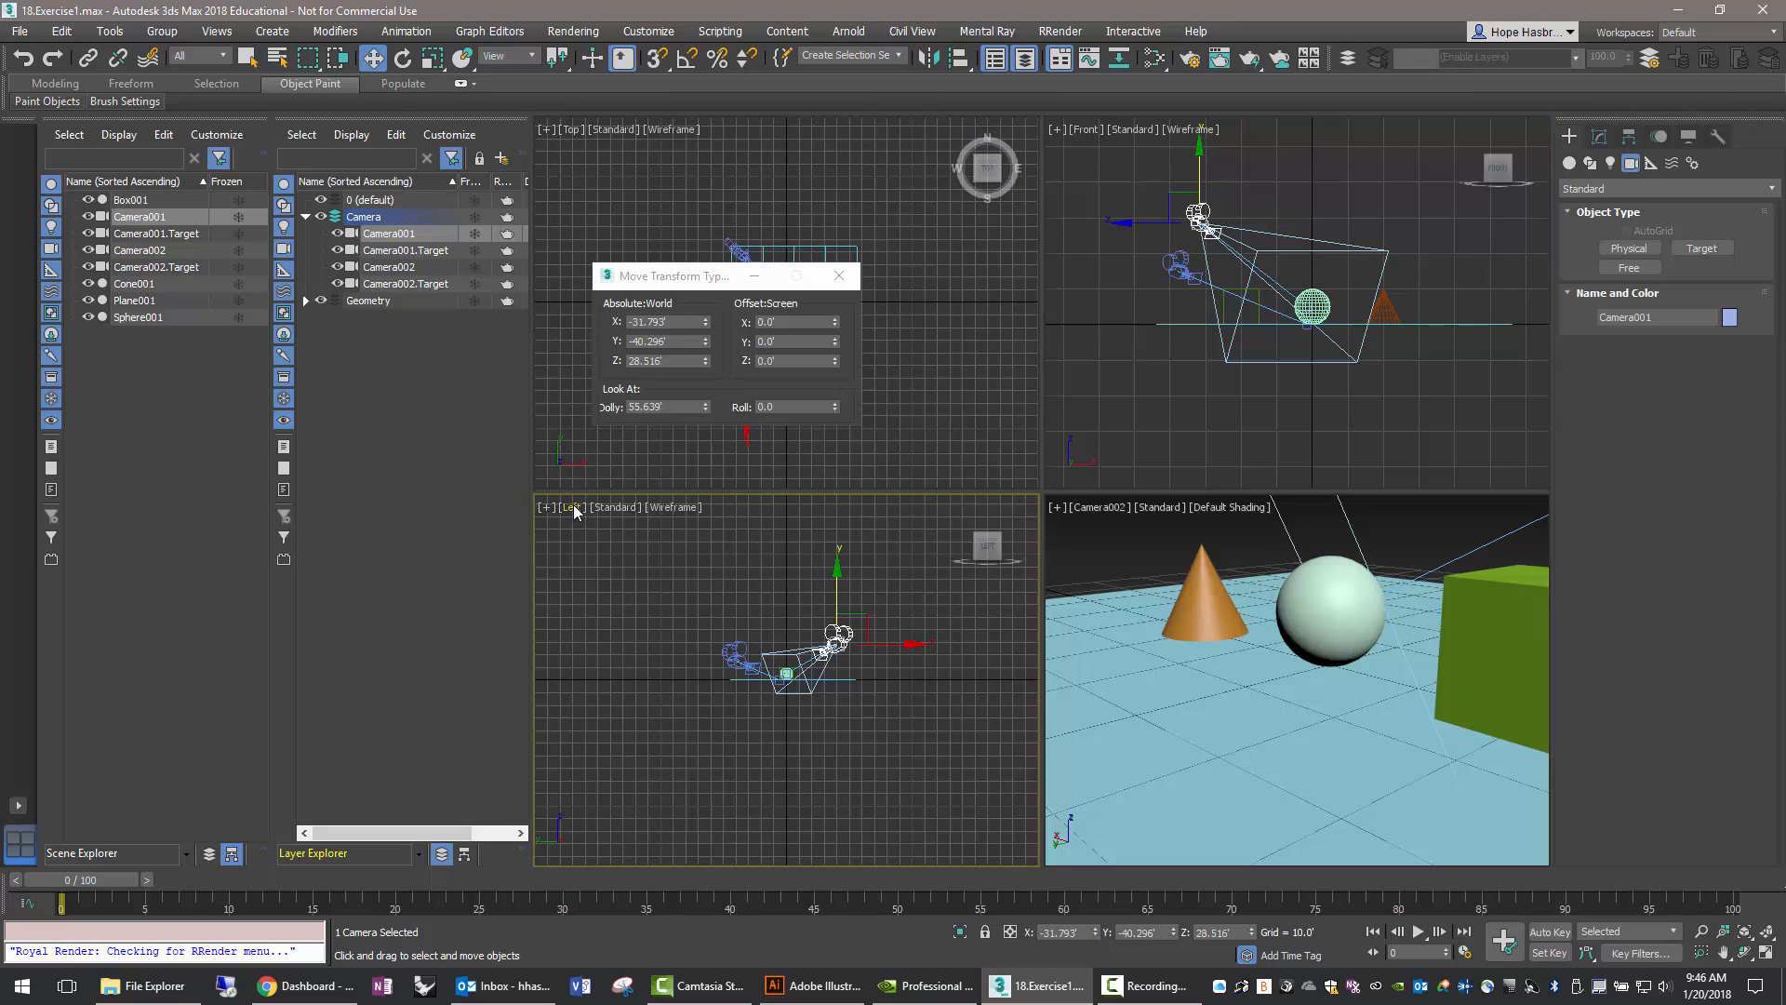
pyautogui.click(572, 507)
pyautogui.moveTo(580, 525)
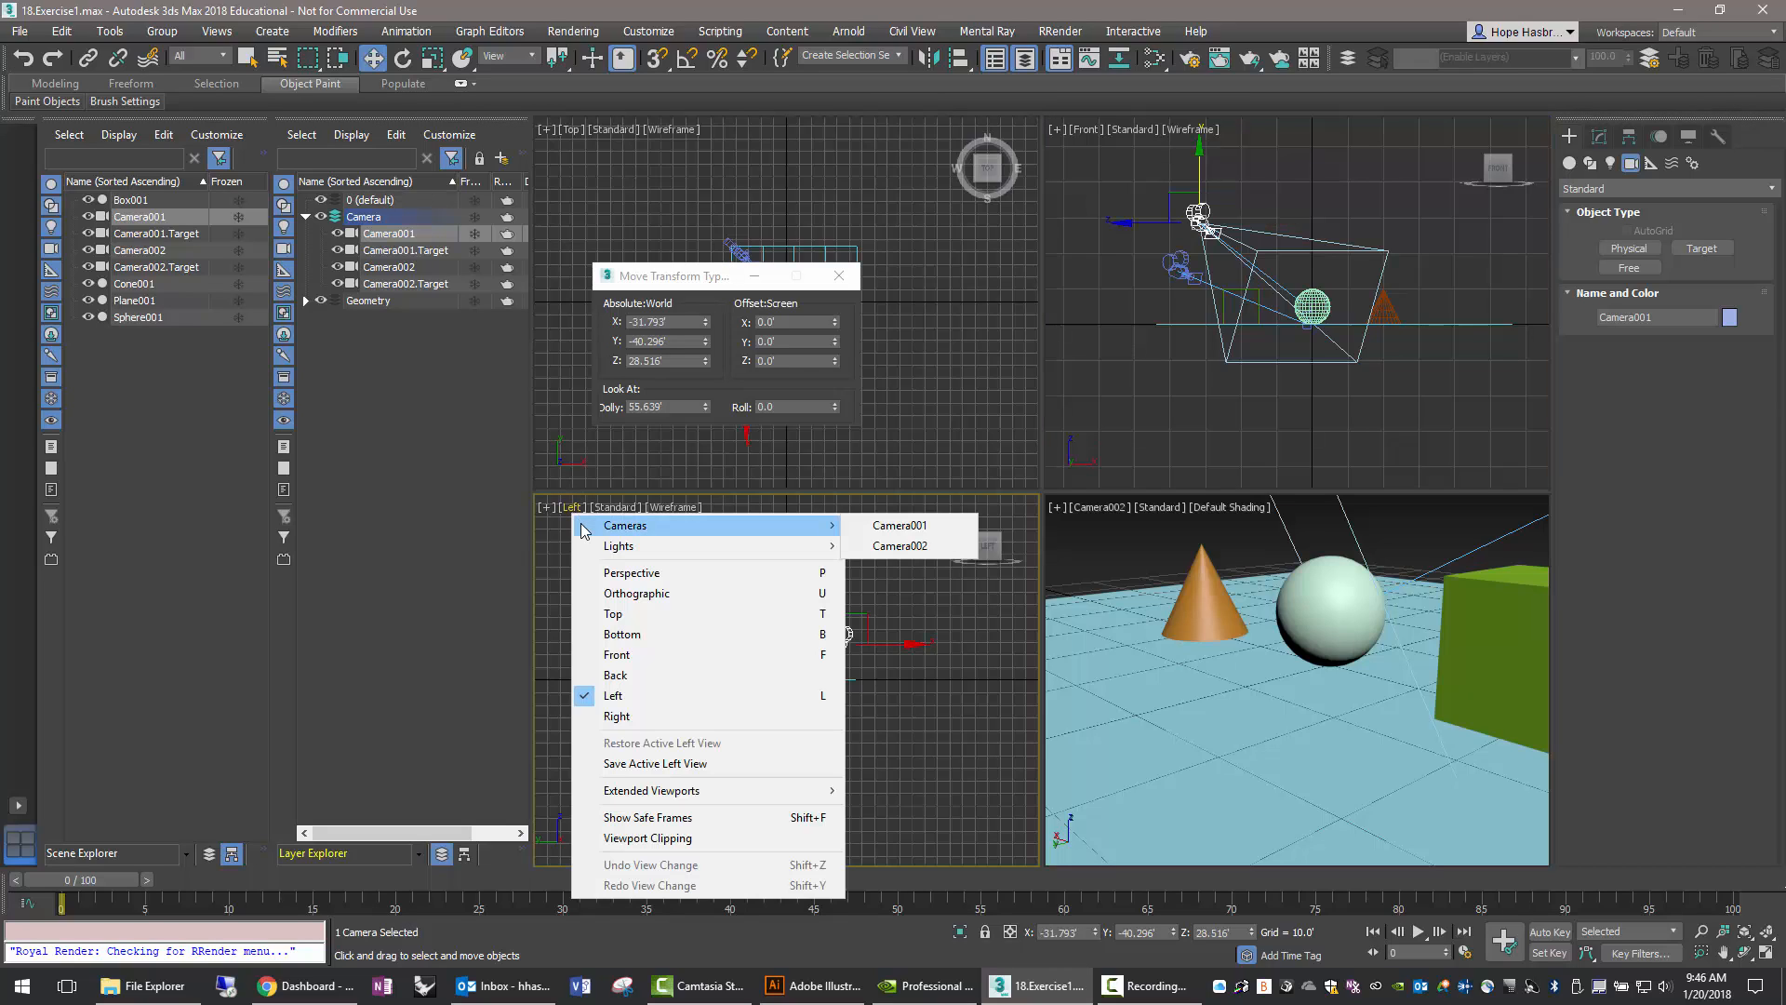
pyautogui.click(889, 523)
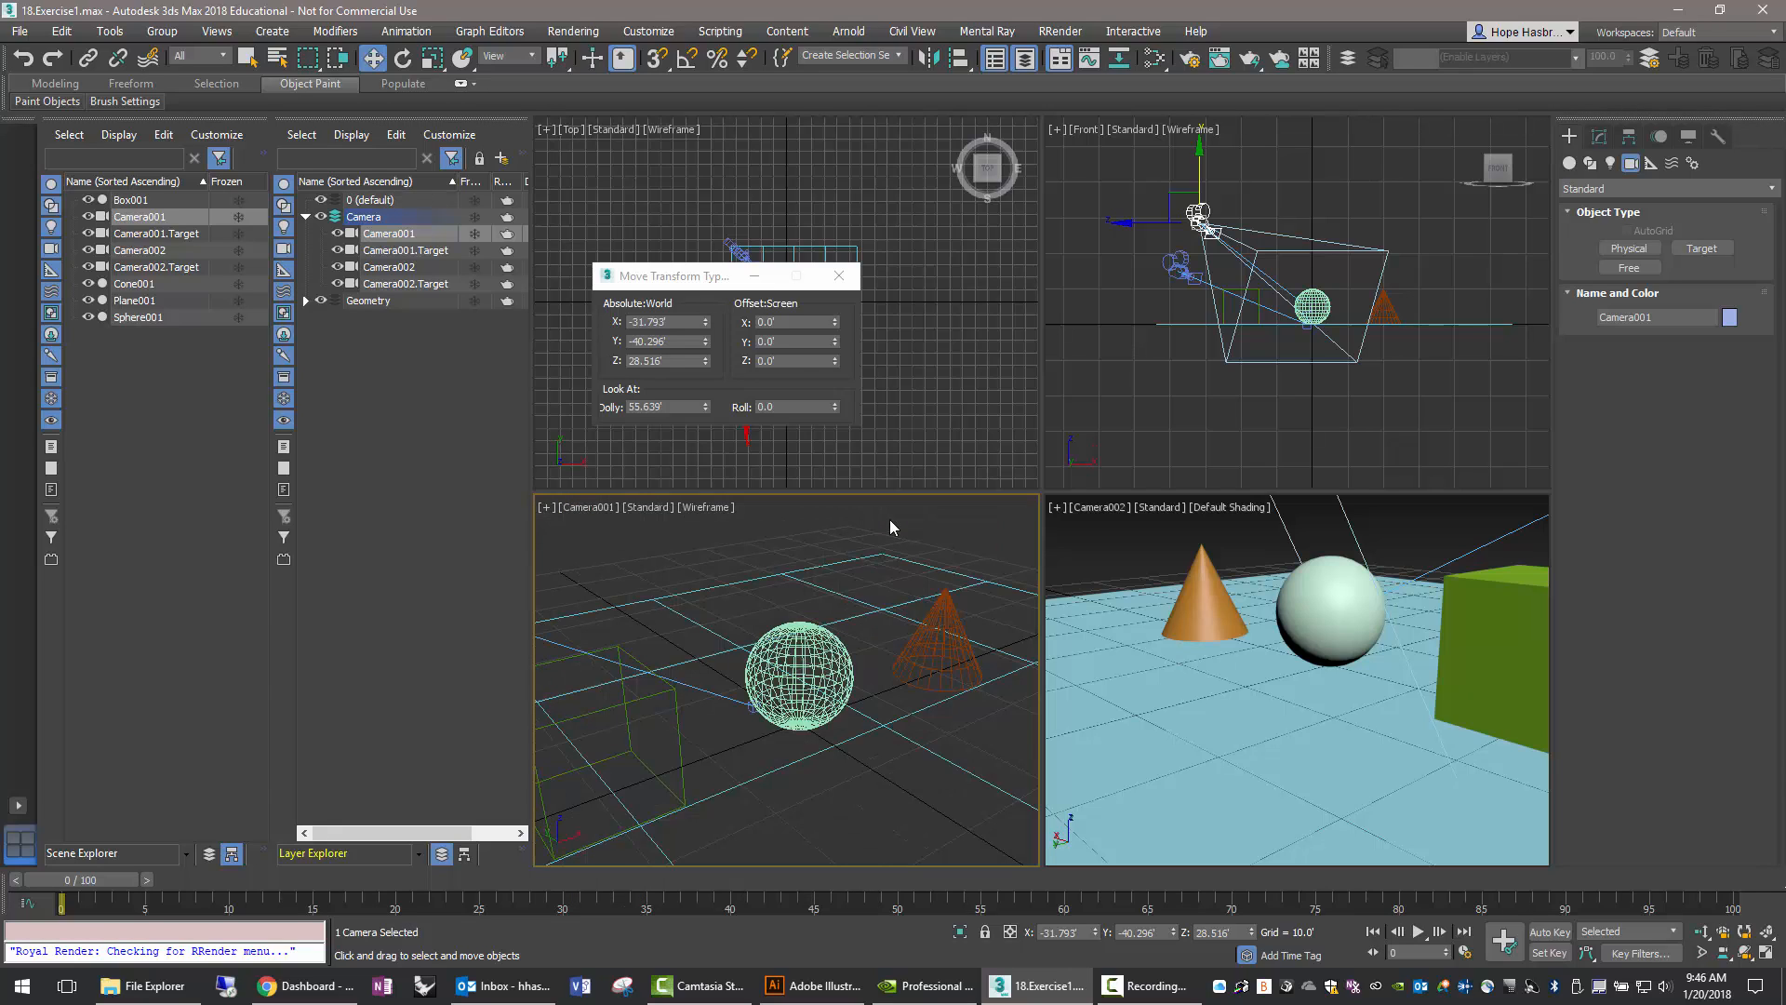
pyautogui.click(698, 507)
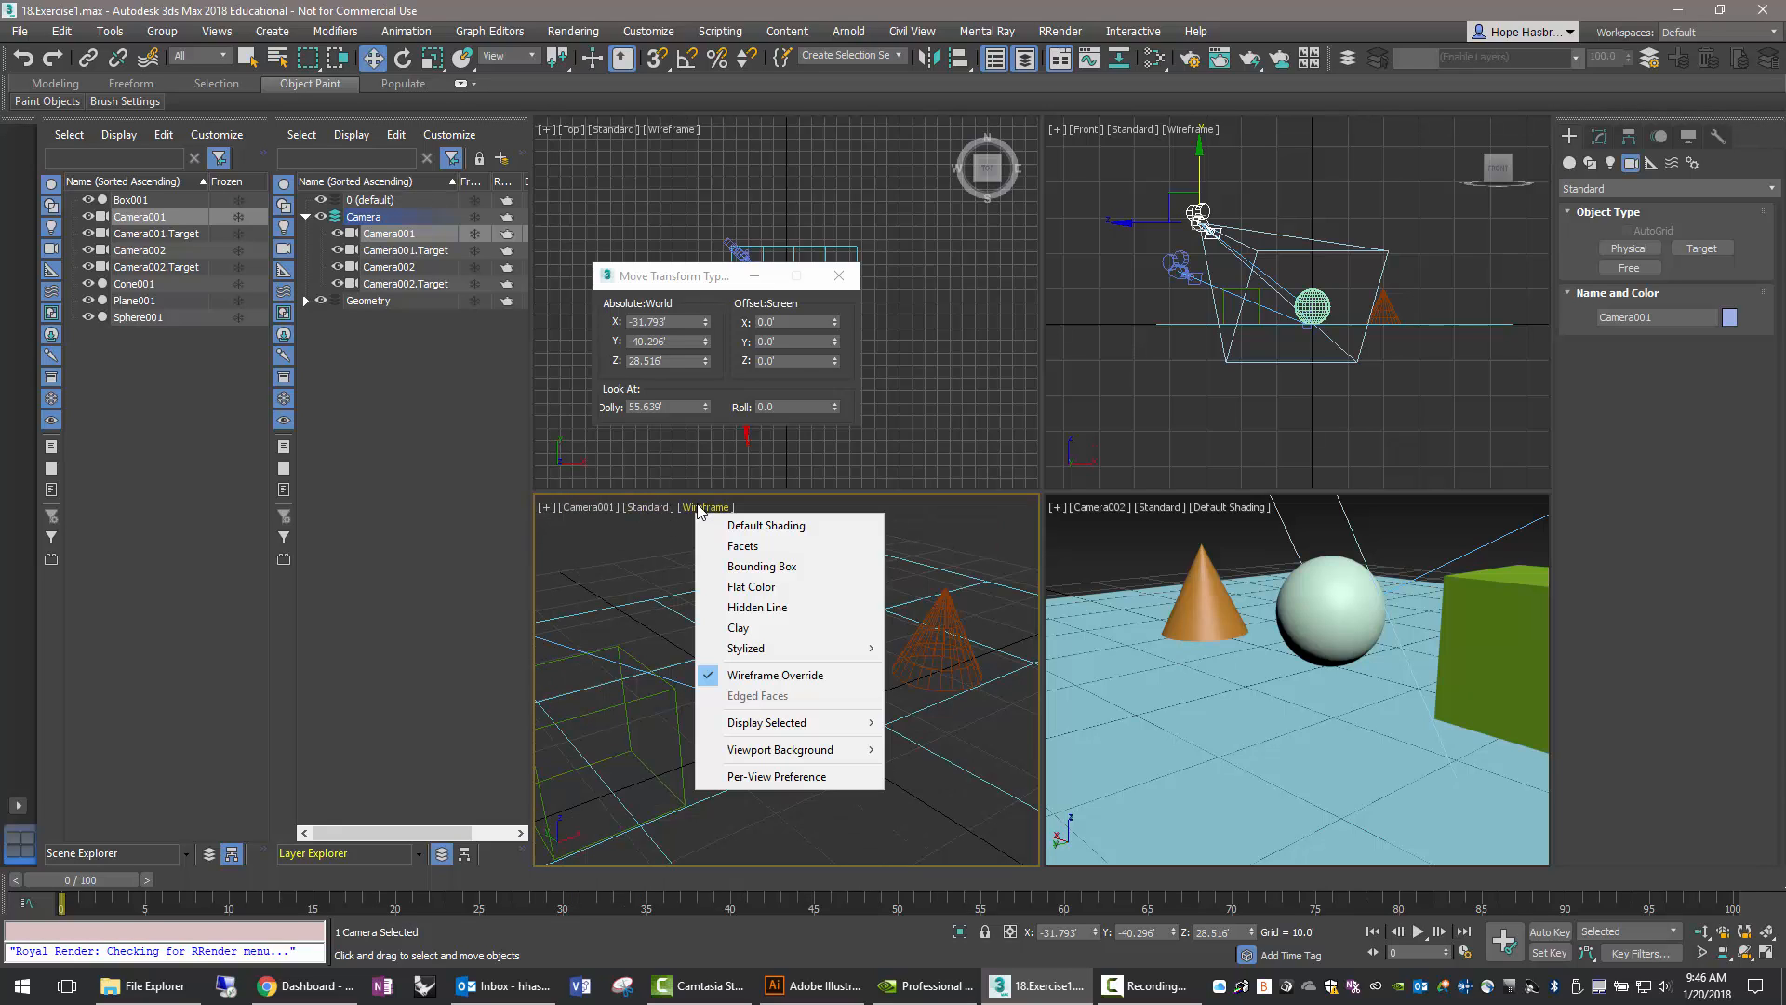
pyautogui.click(745, 526)
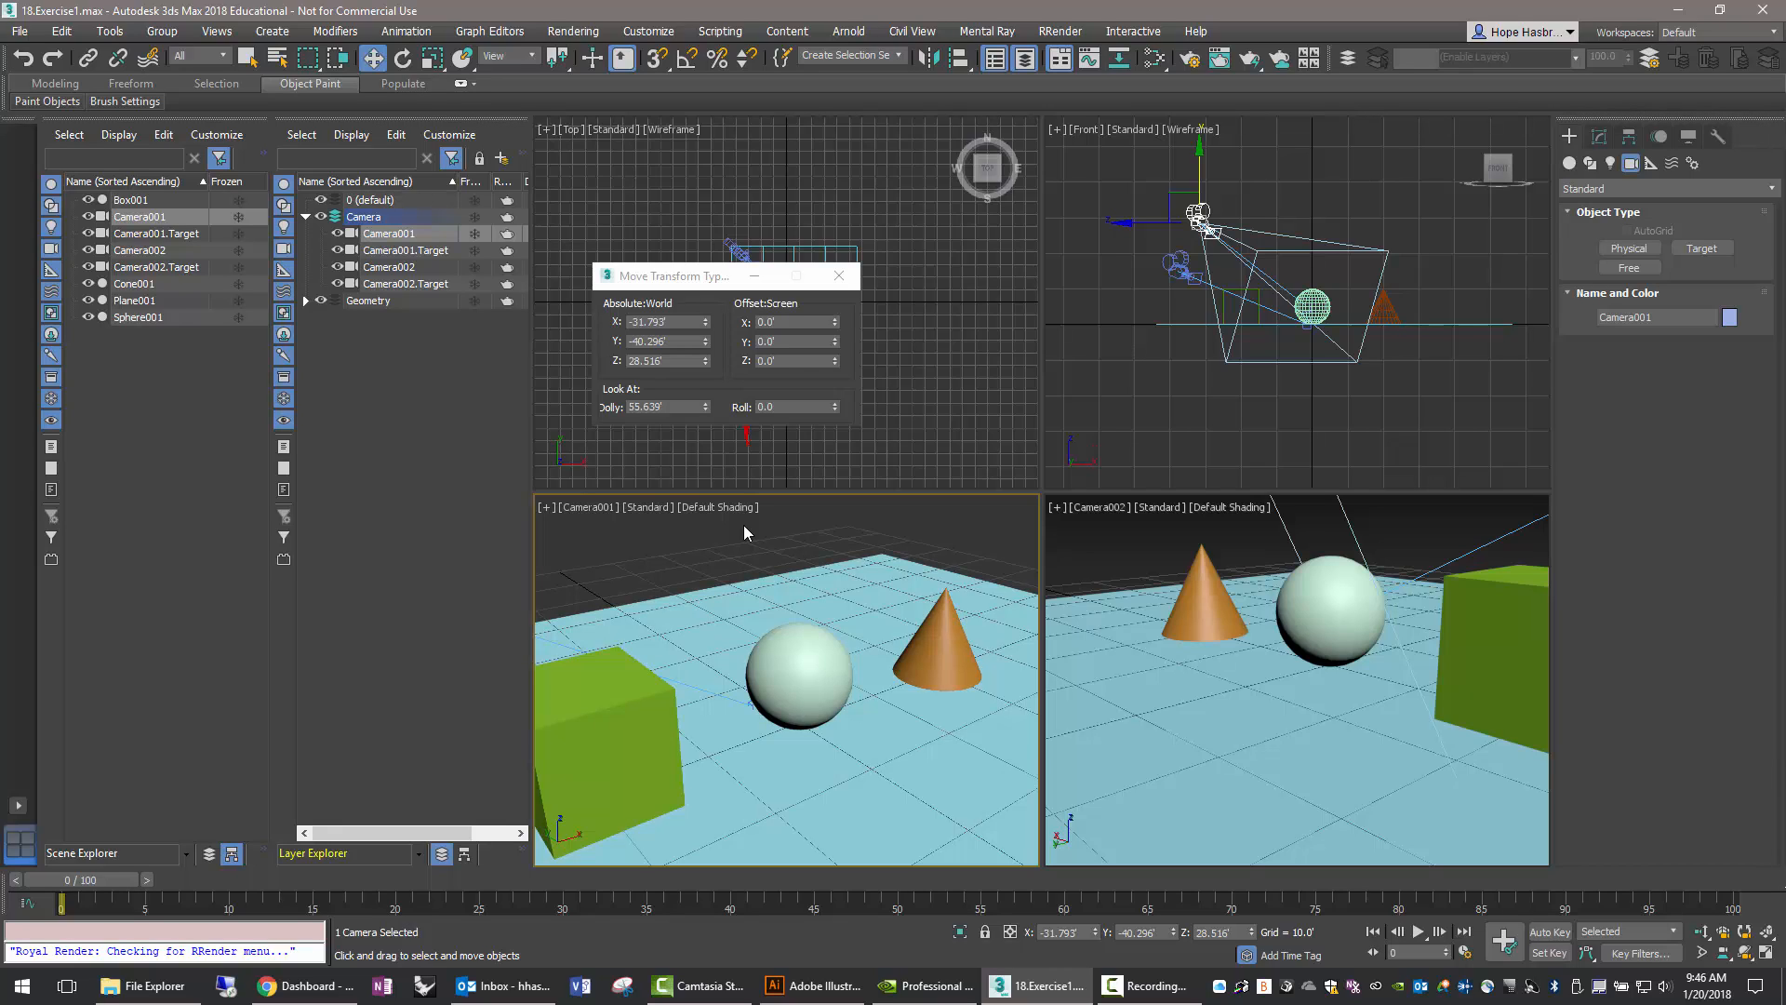
# Close the Move Transform Type-In and move Camera002 in the Top view to about X -19.9 feet, Y 57.9 feet.
pyautogui.click(839, 275)
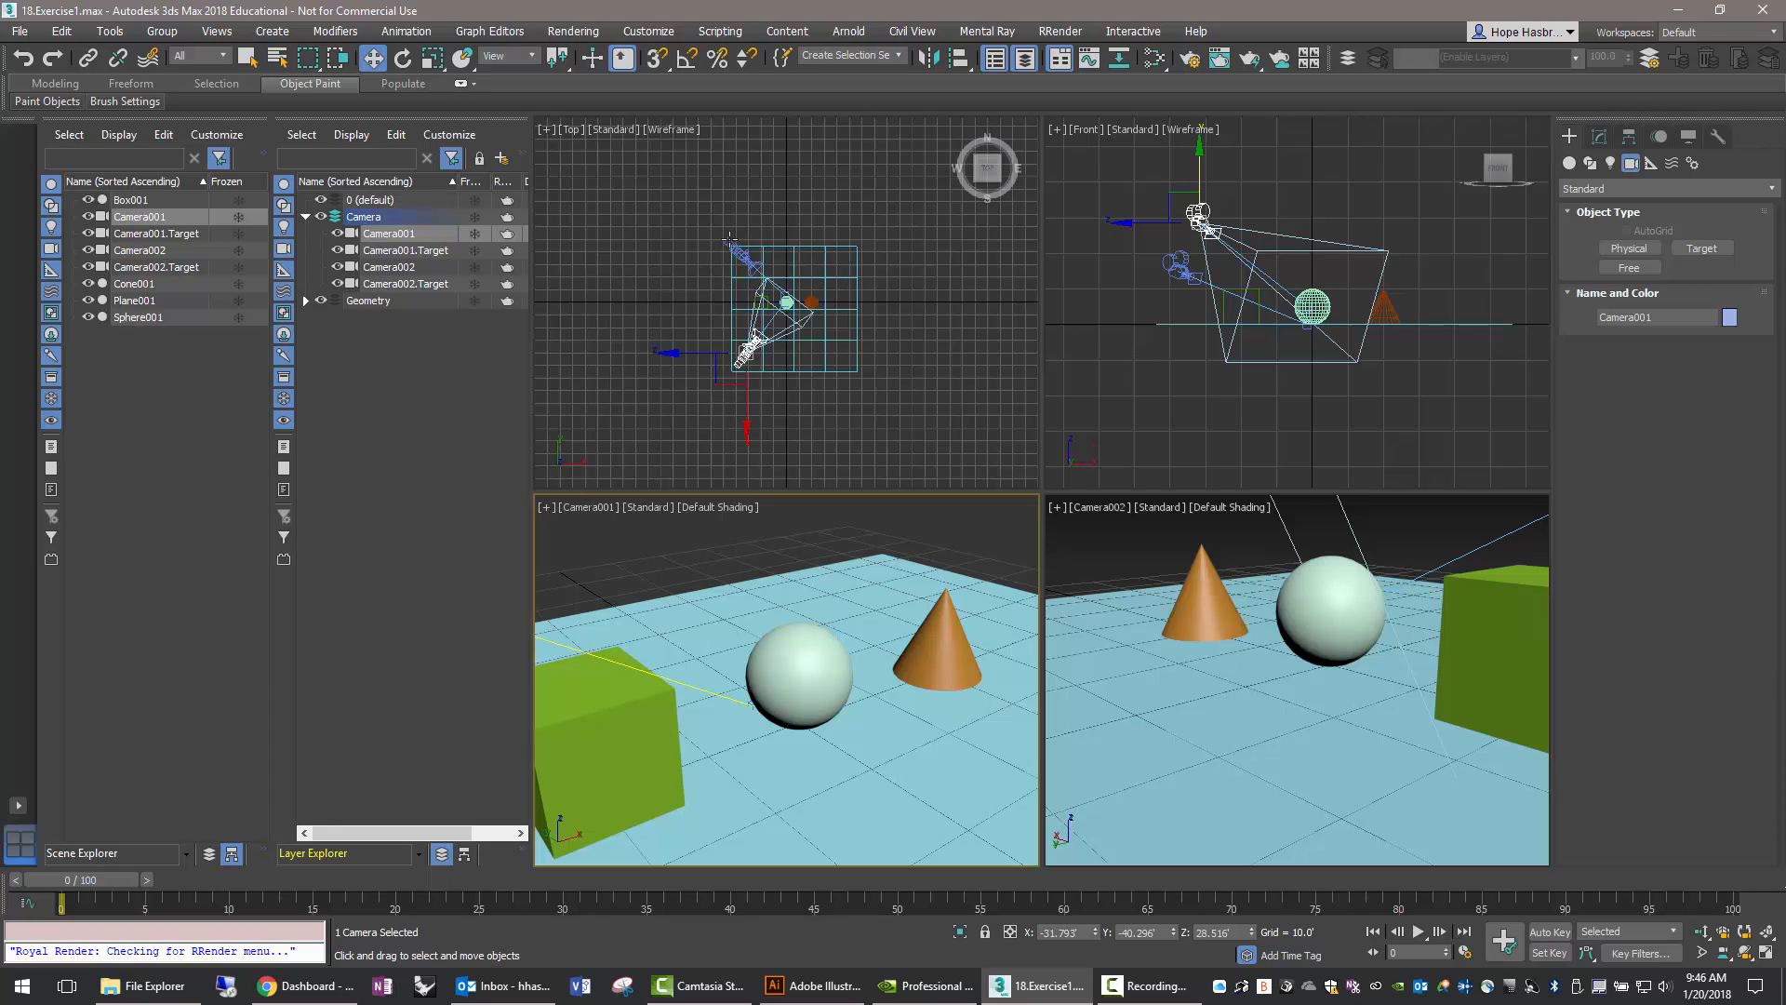
pyautogui.moveTo(732, 240); pyautogui.dragTo(784, 205)
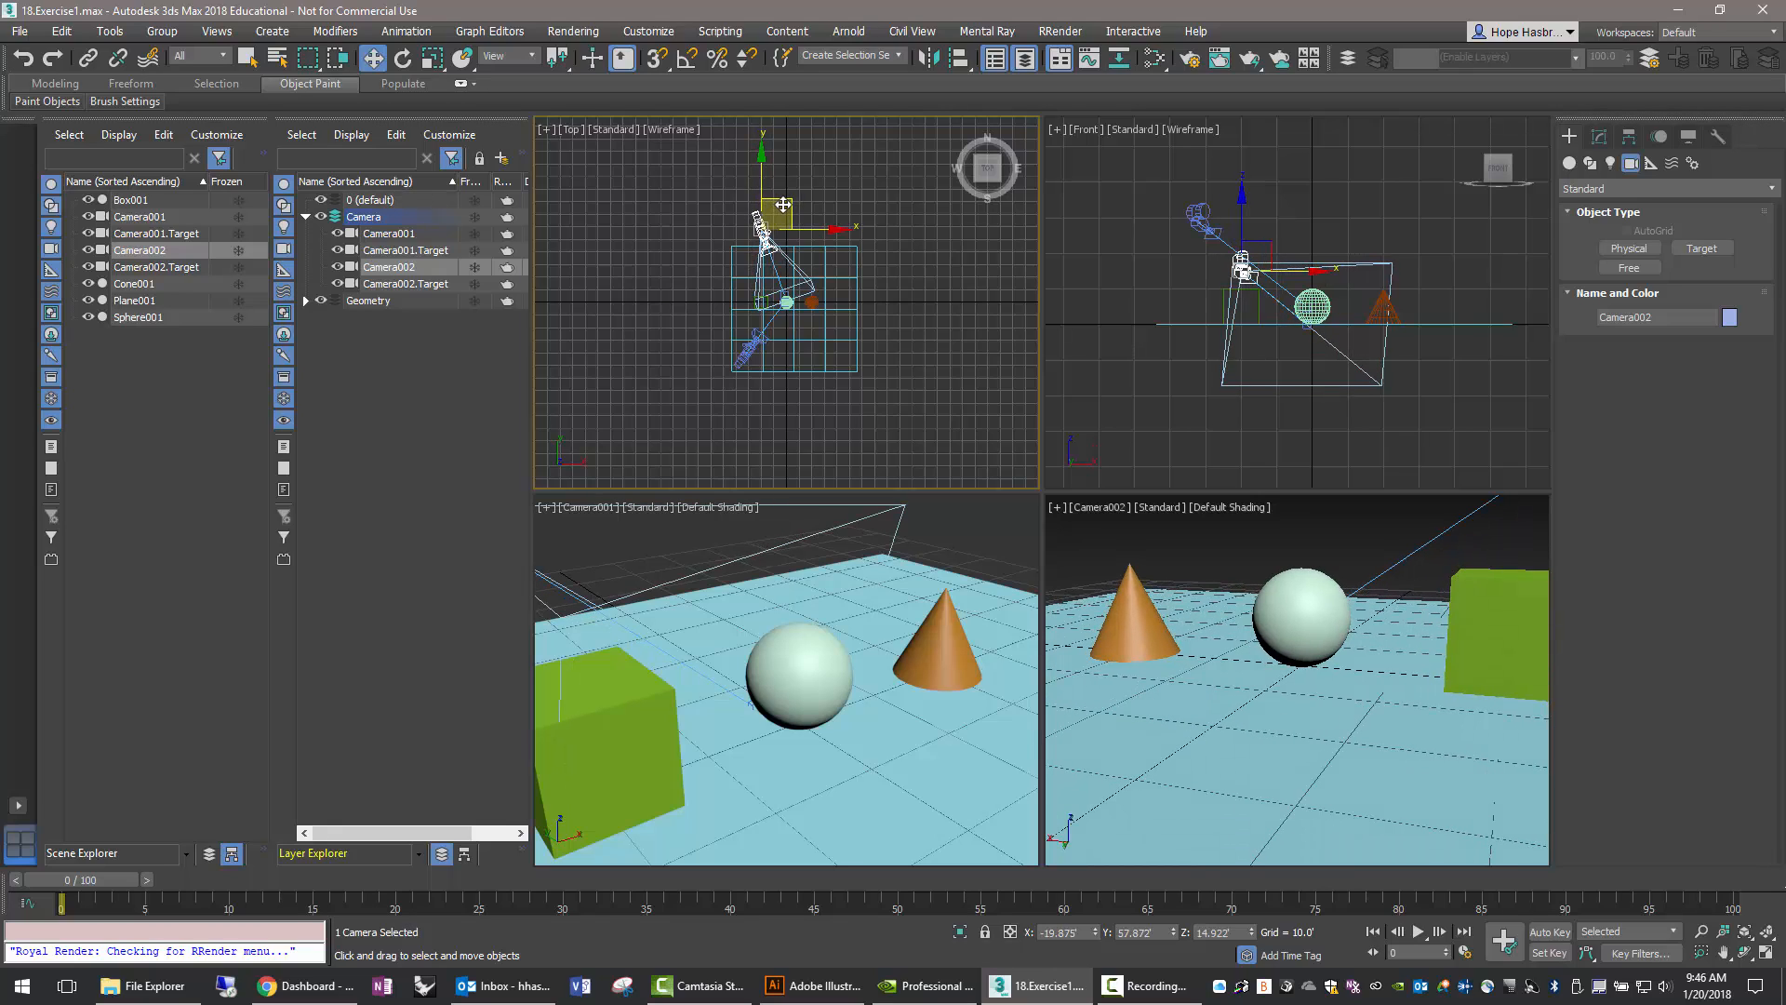
pyautogui.click(859, 171)
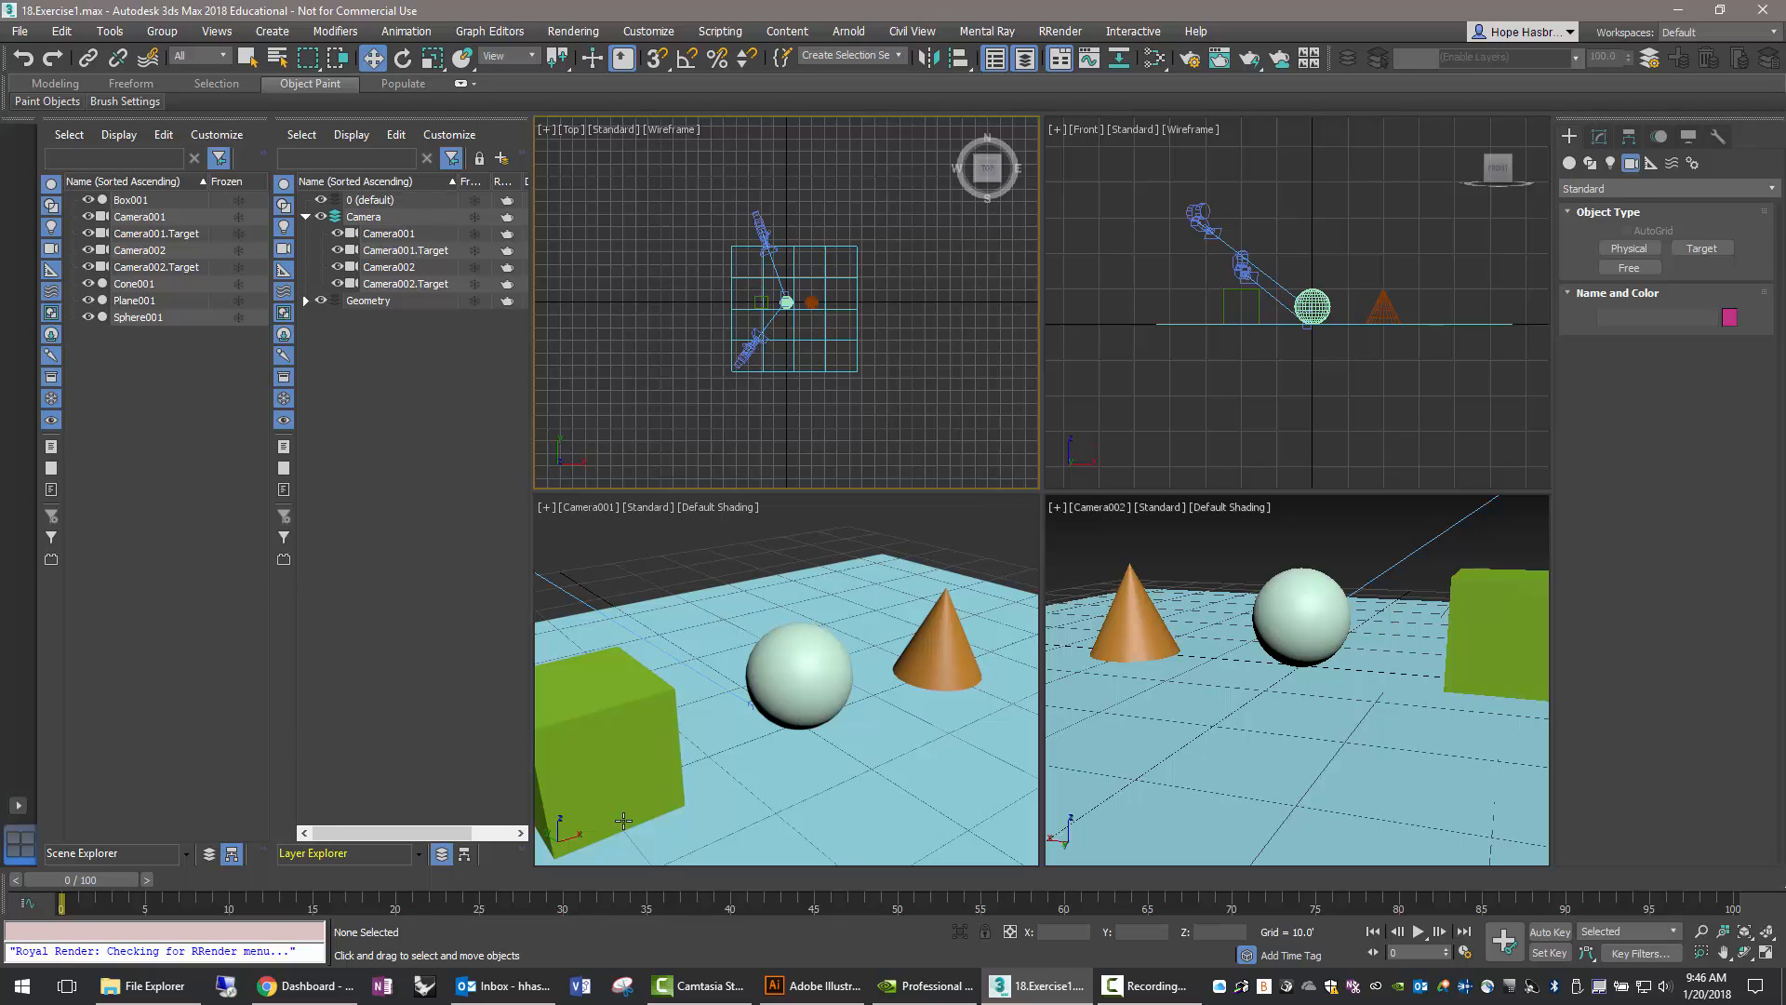
# Set the absolute world X position of Camera001's target to 0 feet.
pyautogui.click(1198, 212)
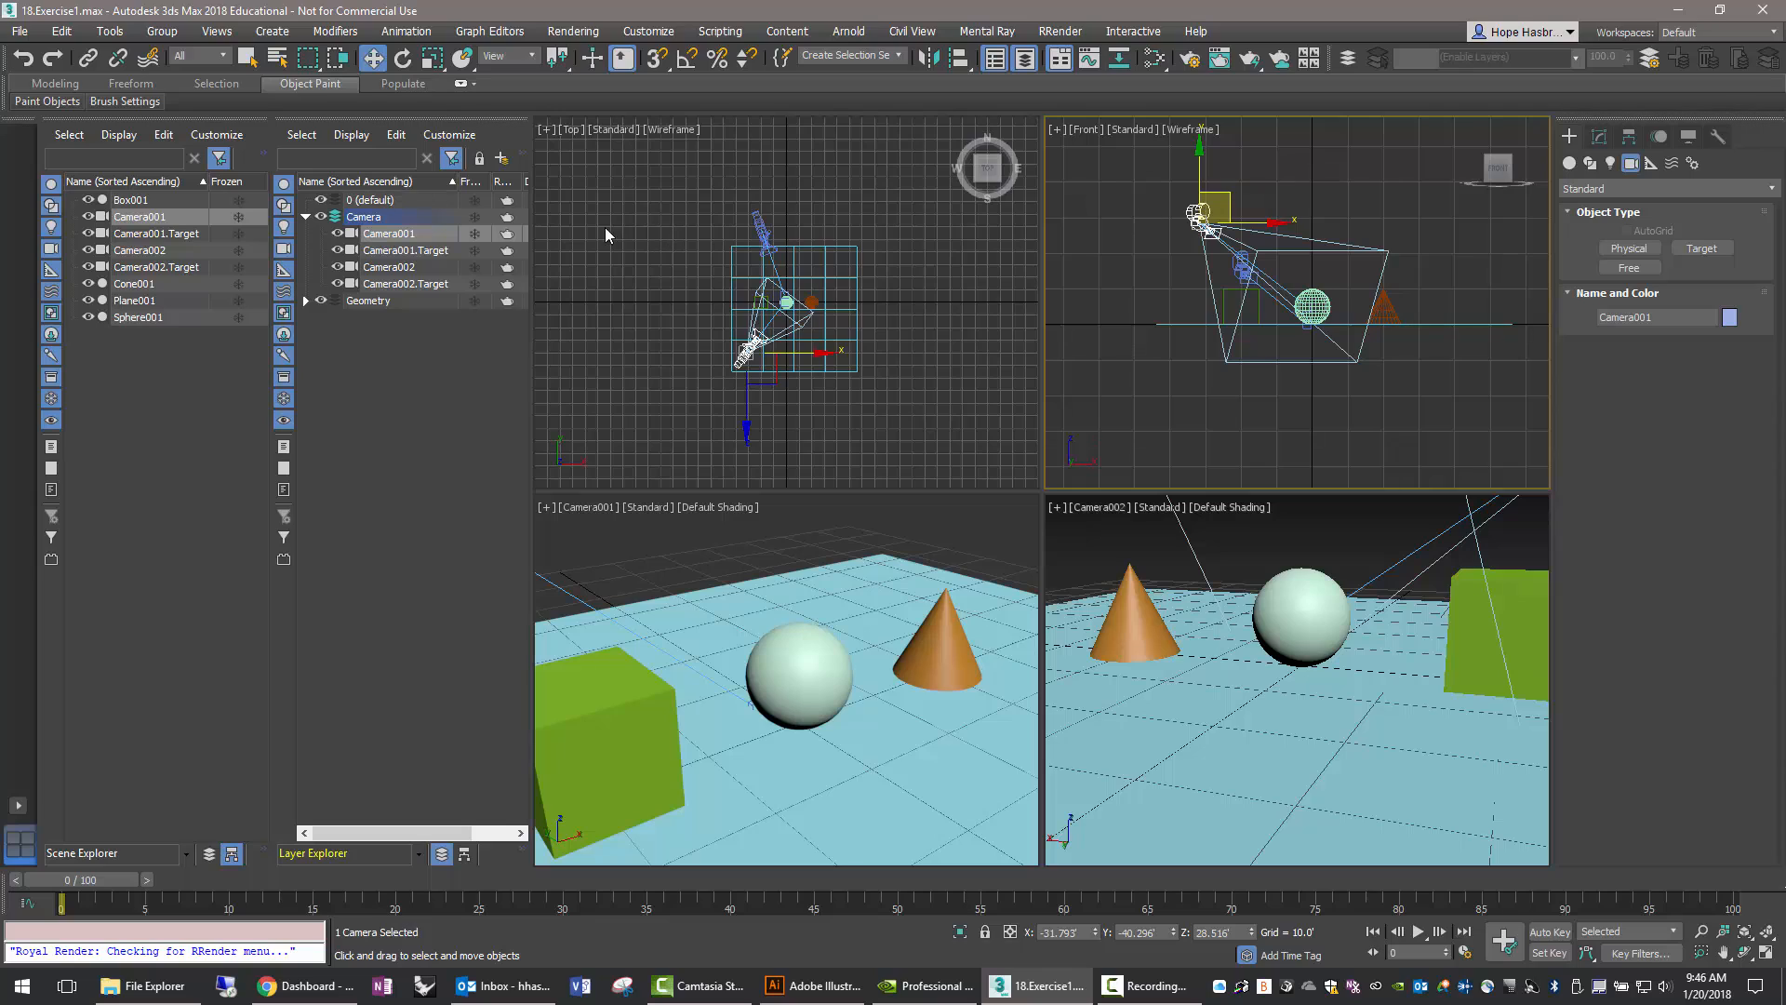
pyautogui.click(421, 251)
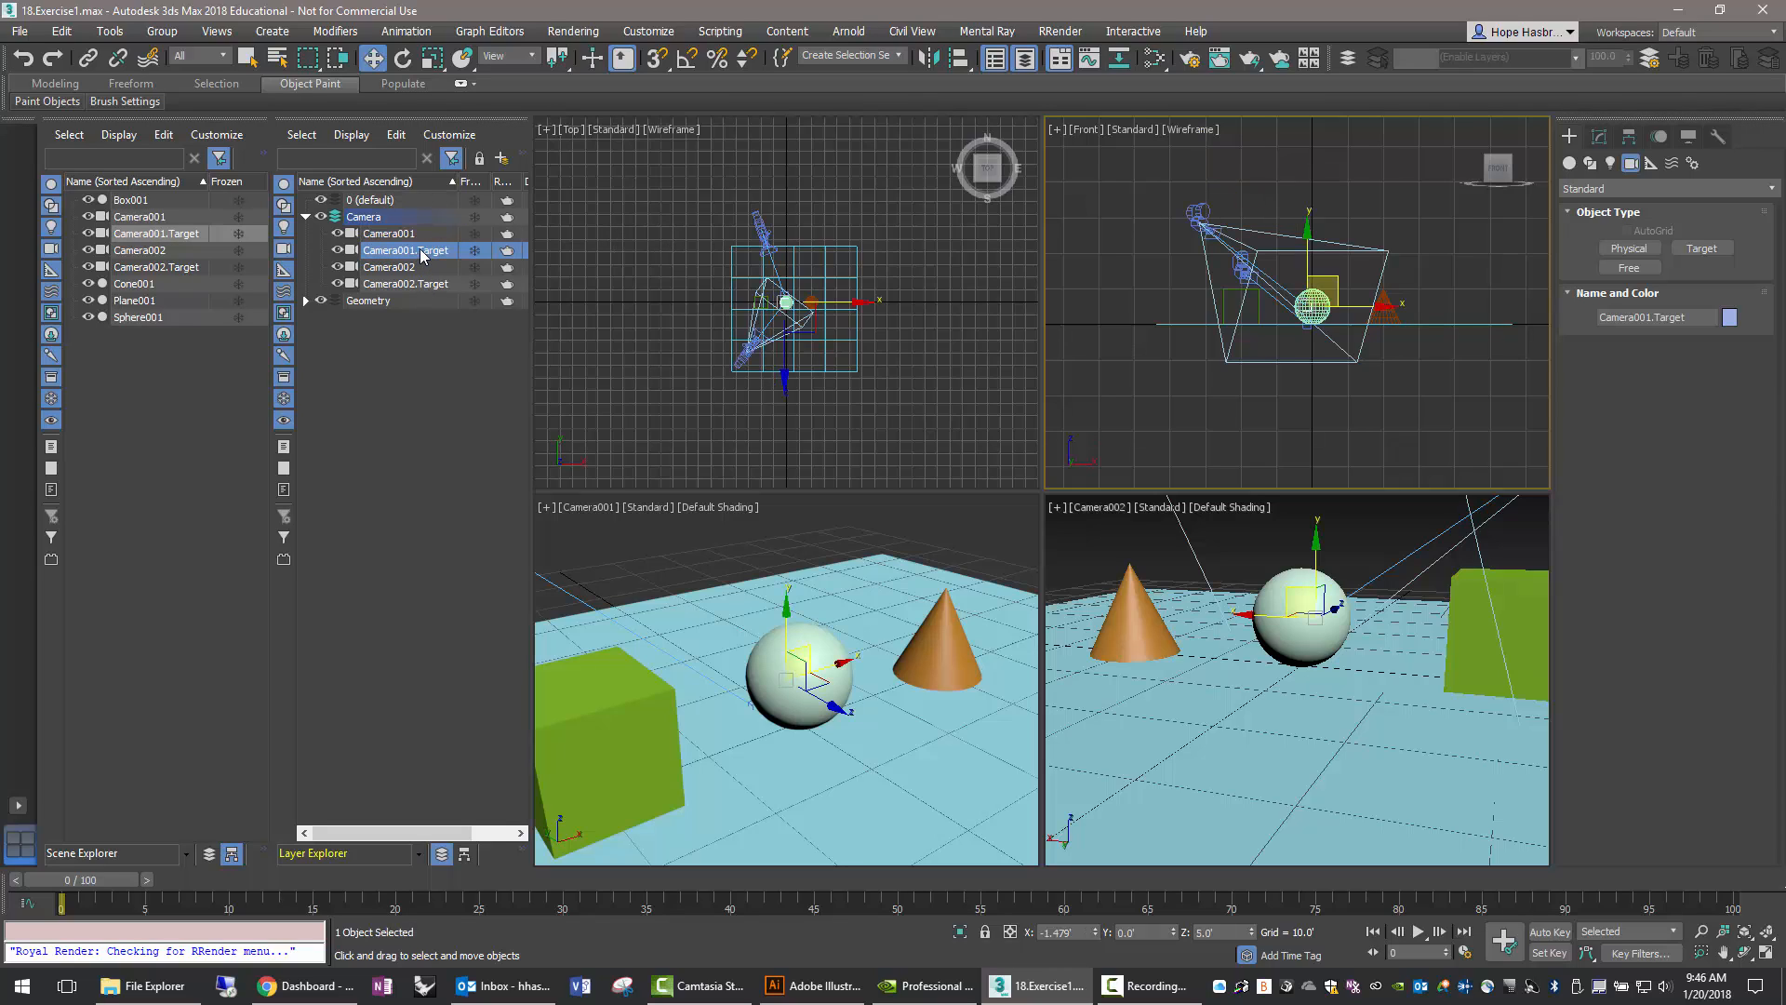
pyautogui.rightClick(379, 67)
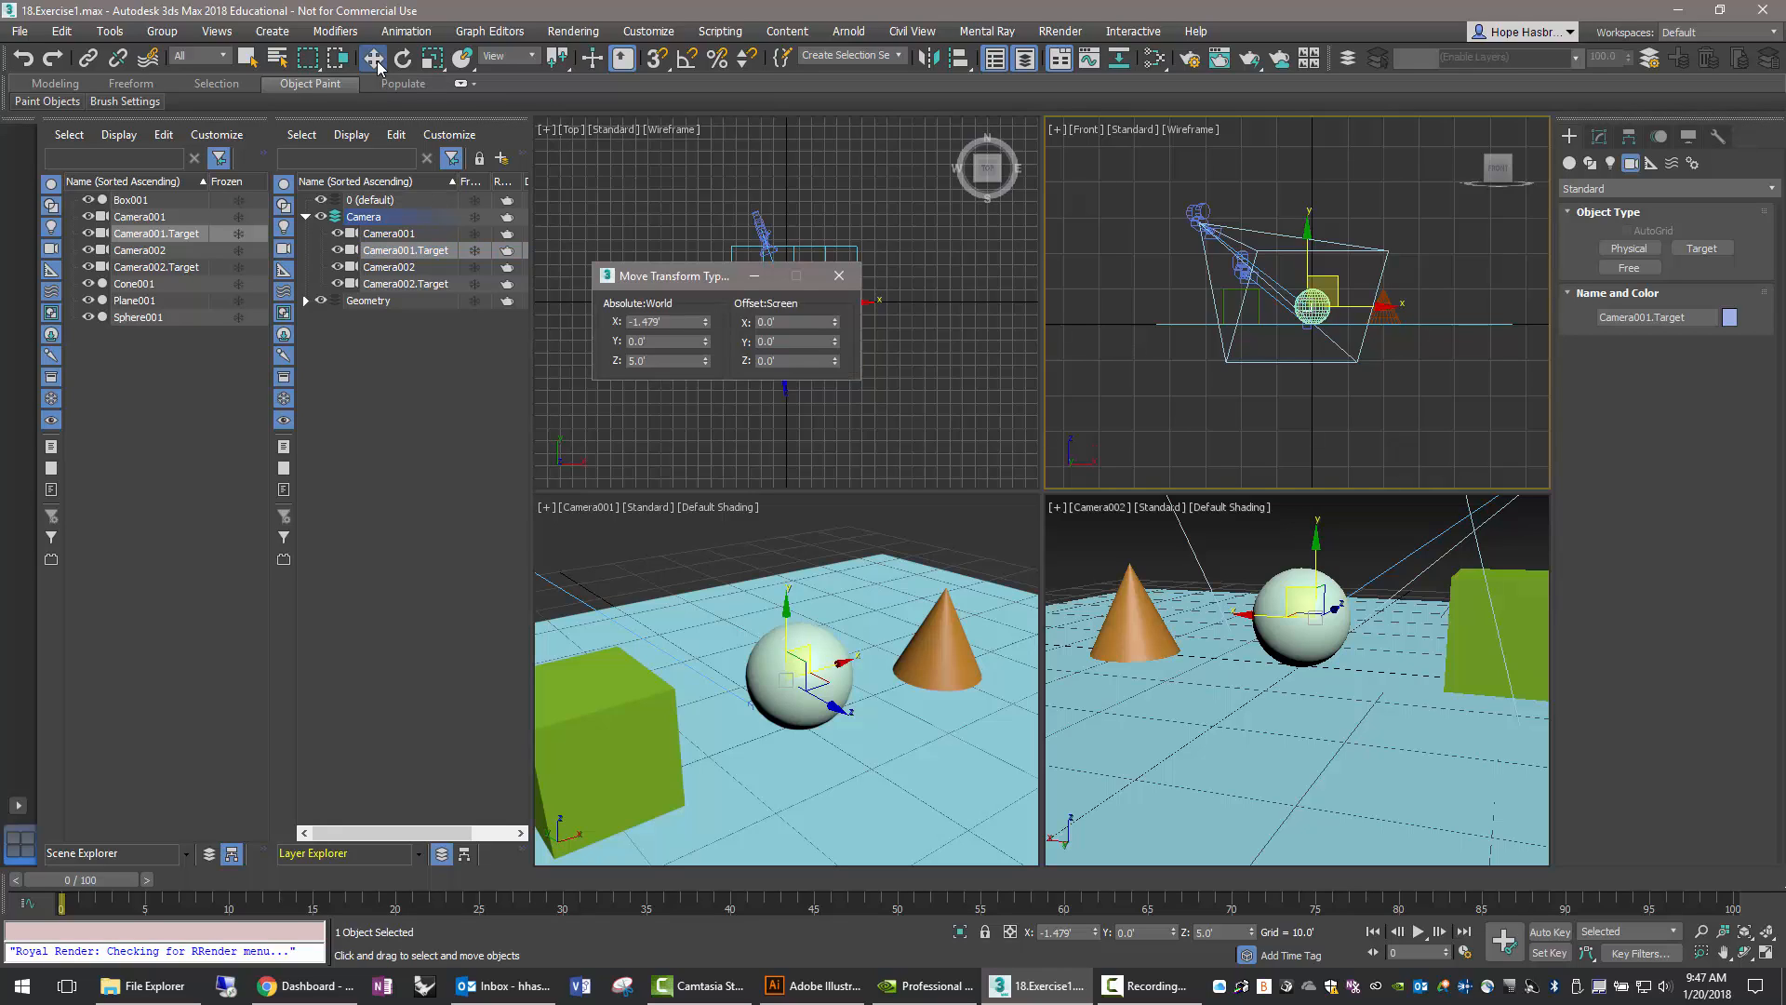
pyautogui.doubleClick(647, 321)
pyautogui.write('0')
pyautogui.click(709, 218)
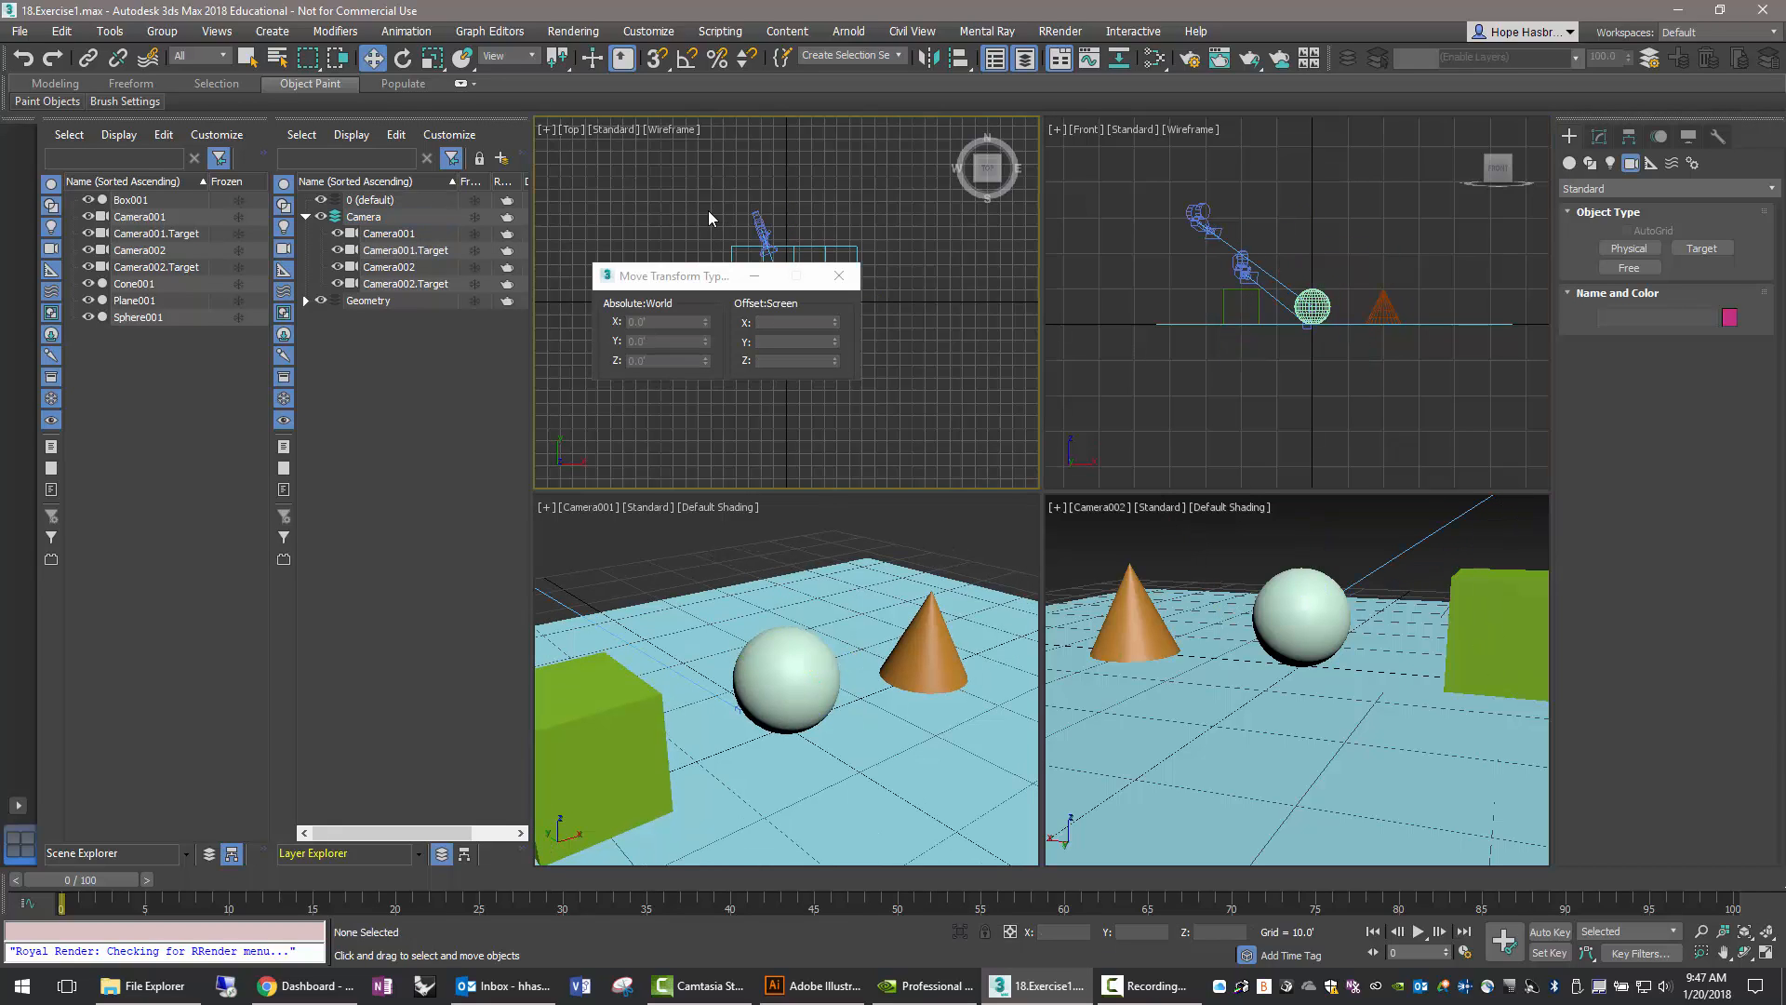
# Set the absolute world position of Camera002's target to X 0, Y 0 and Z 5 feet.
pyautogui.click(410, 285)
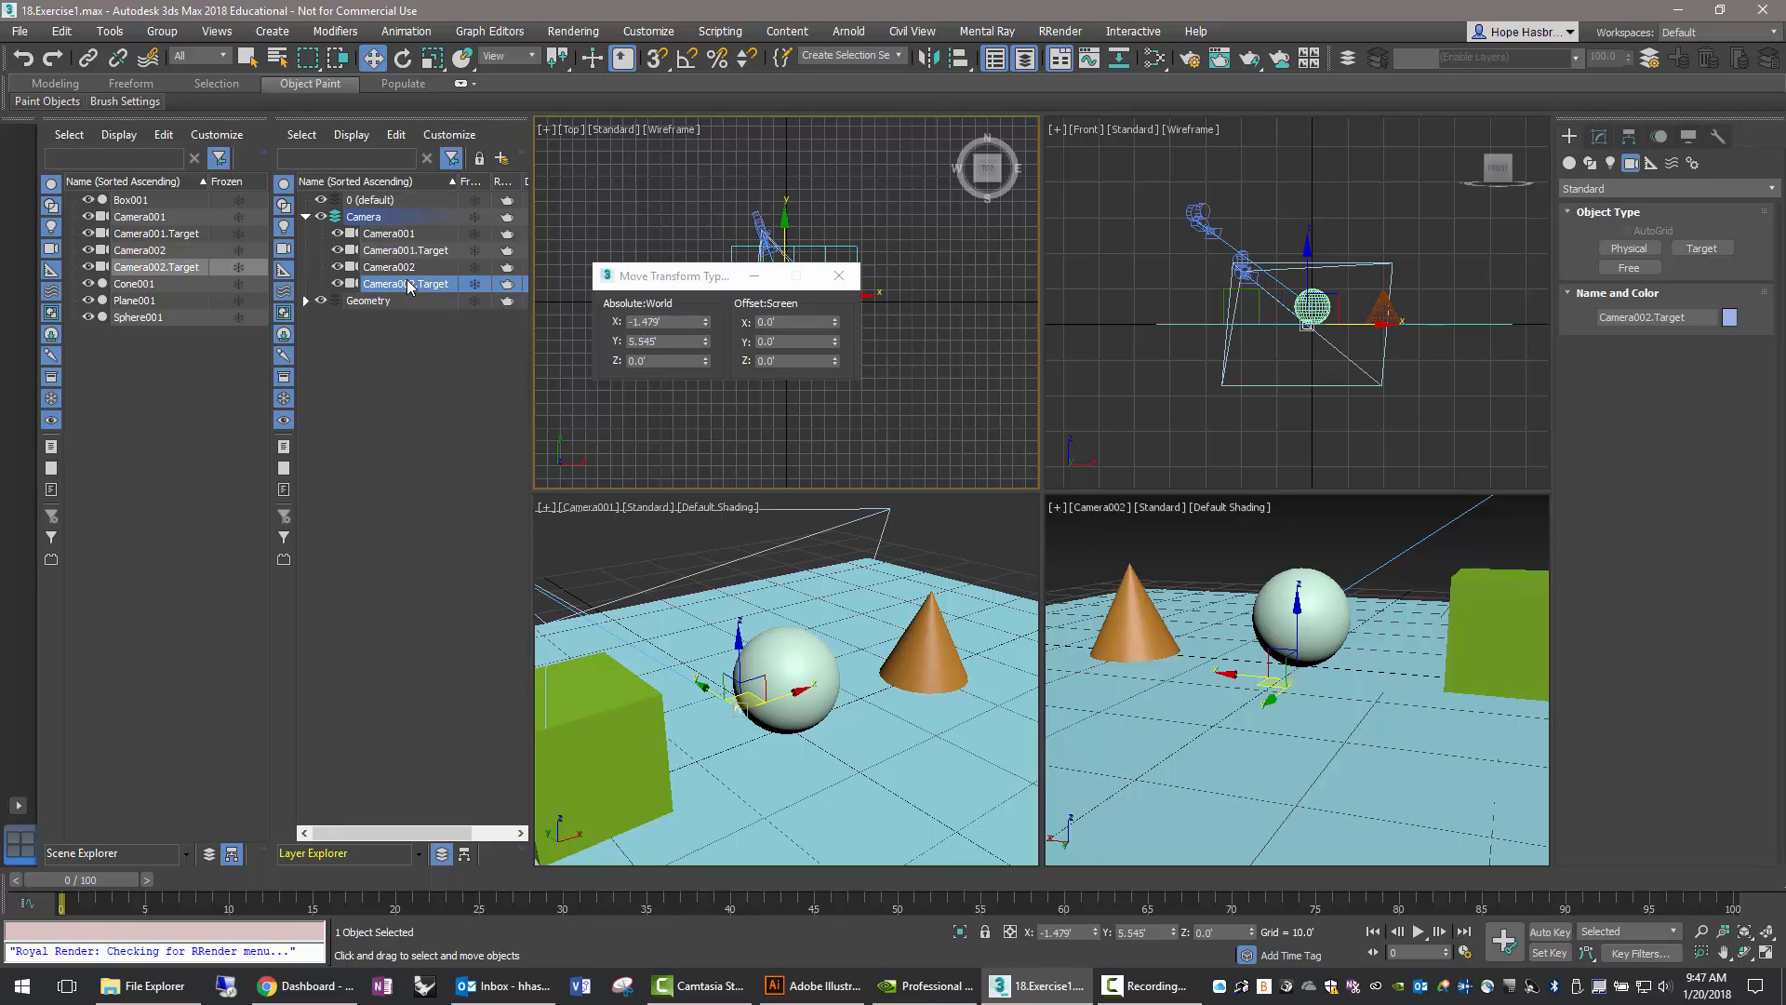
pyautogui.moveTo(672, 322); pyautogui.dragTo(559, 320)
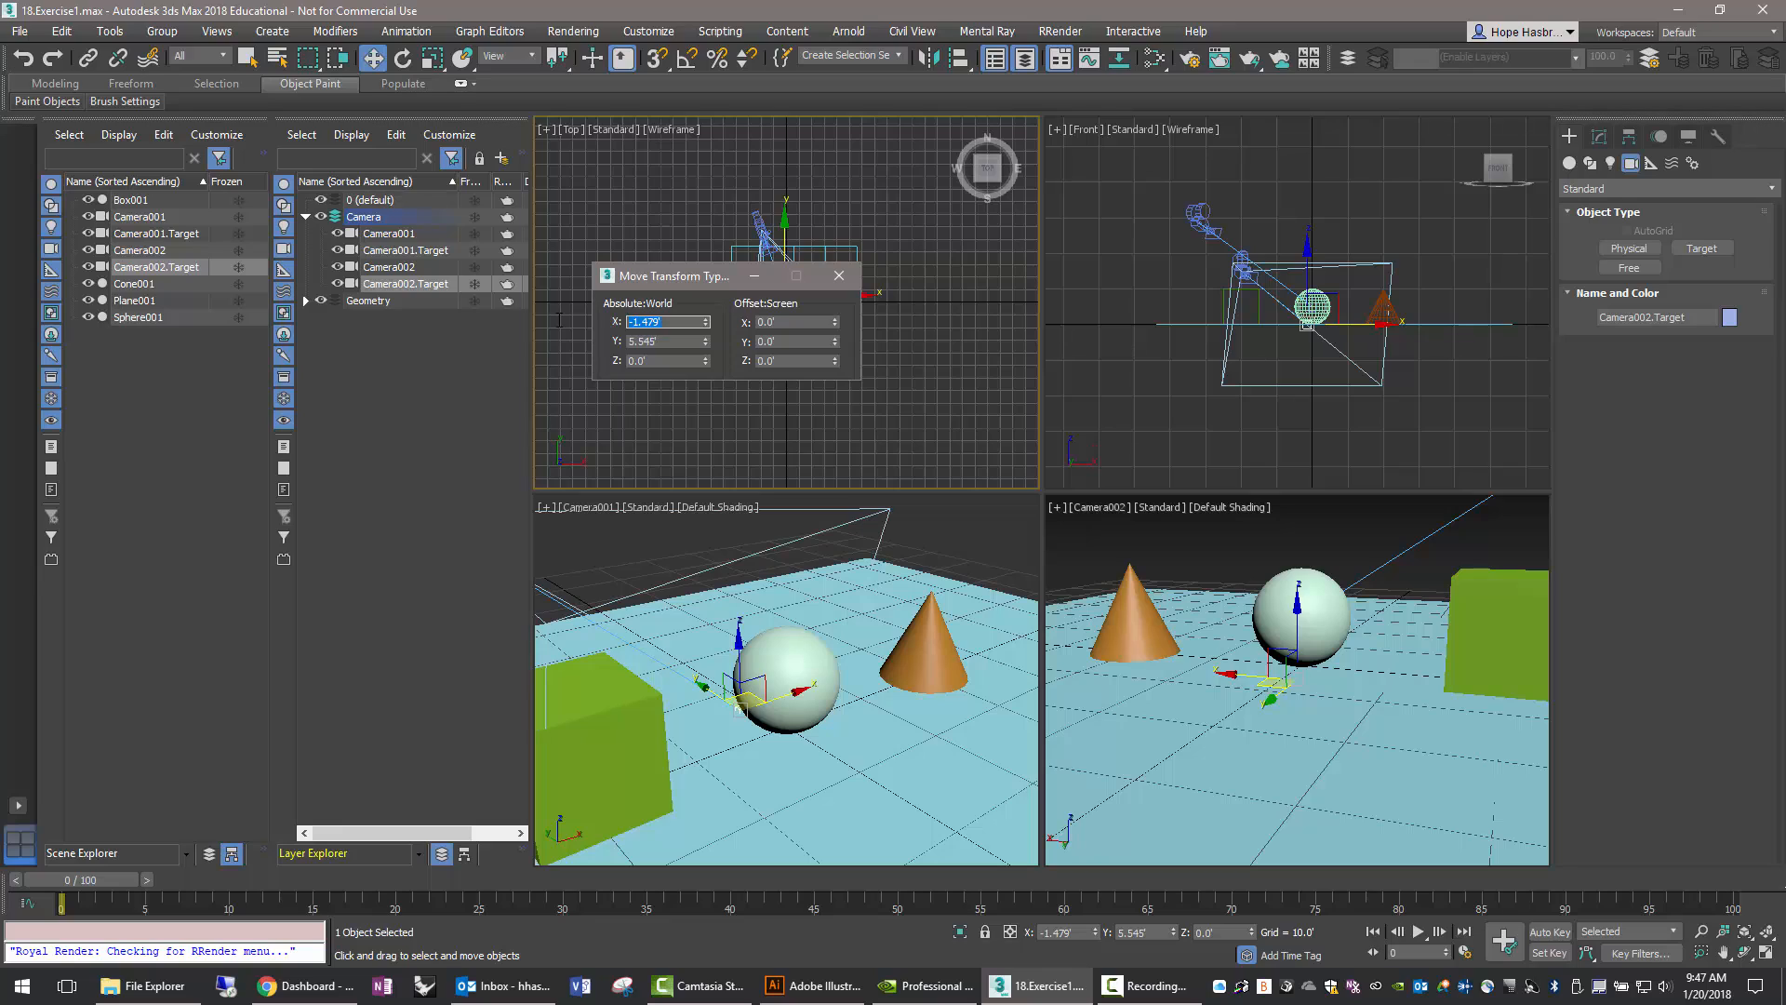
pyautogui.write('0')
pyautogui.press('Tab')
pyautogui.write('0')
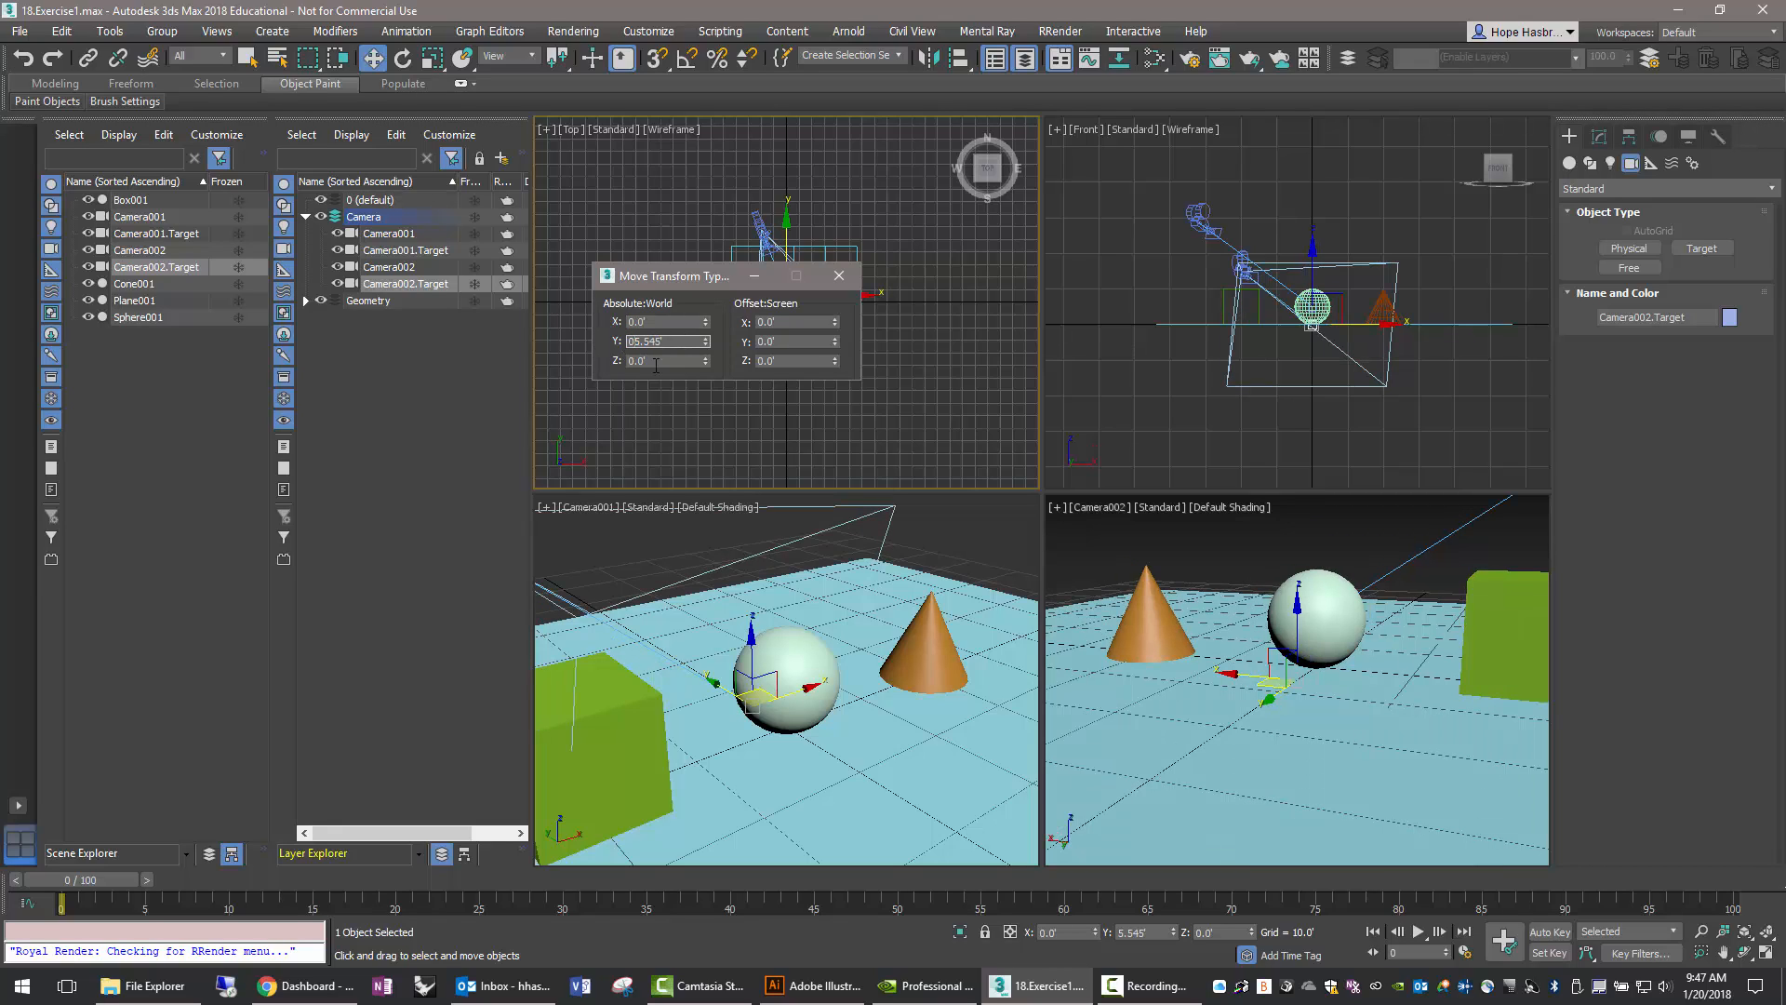
pyautogui.moveTo(672, 341); pyautogui.dragTo(584, 347)
pyautogui.write('0')
pyautogui.press('Tab')
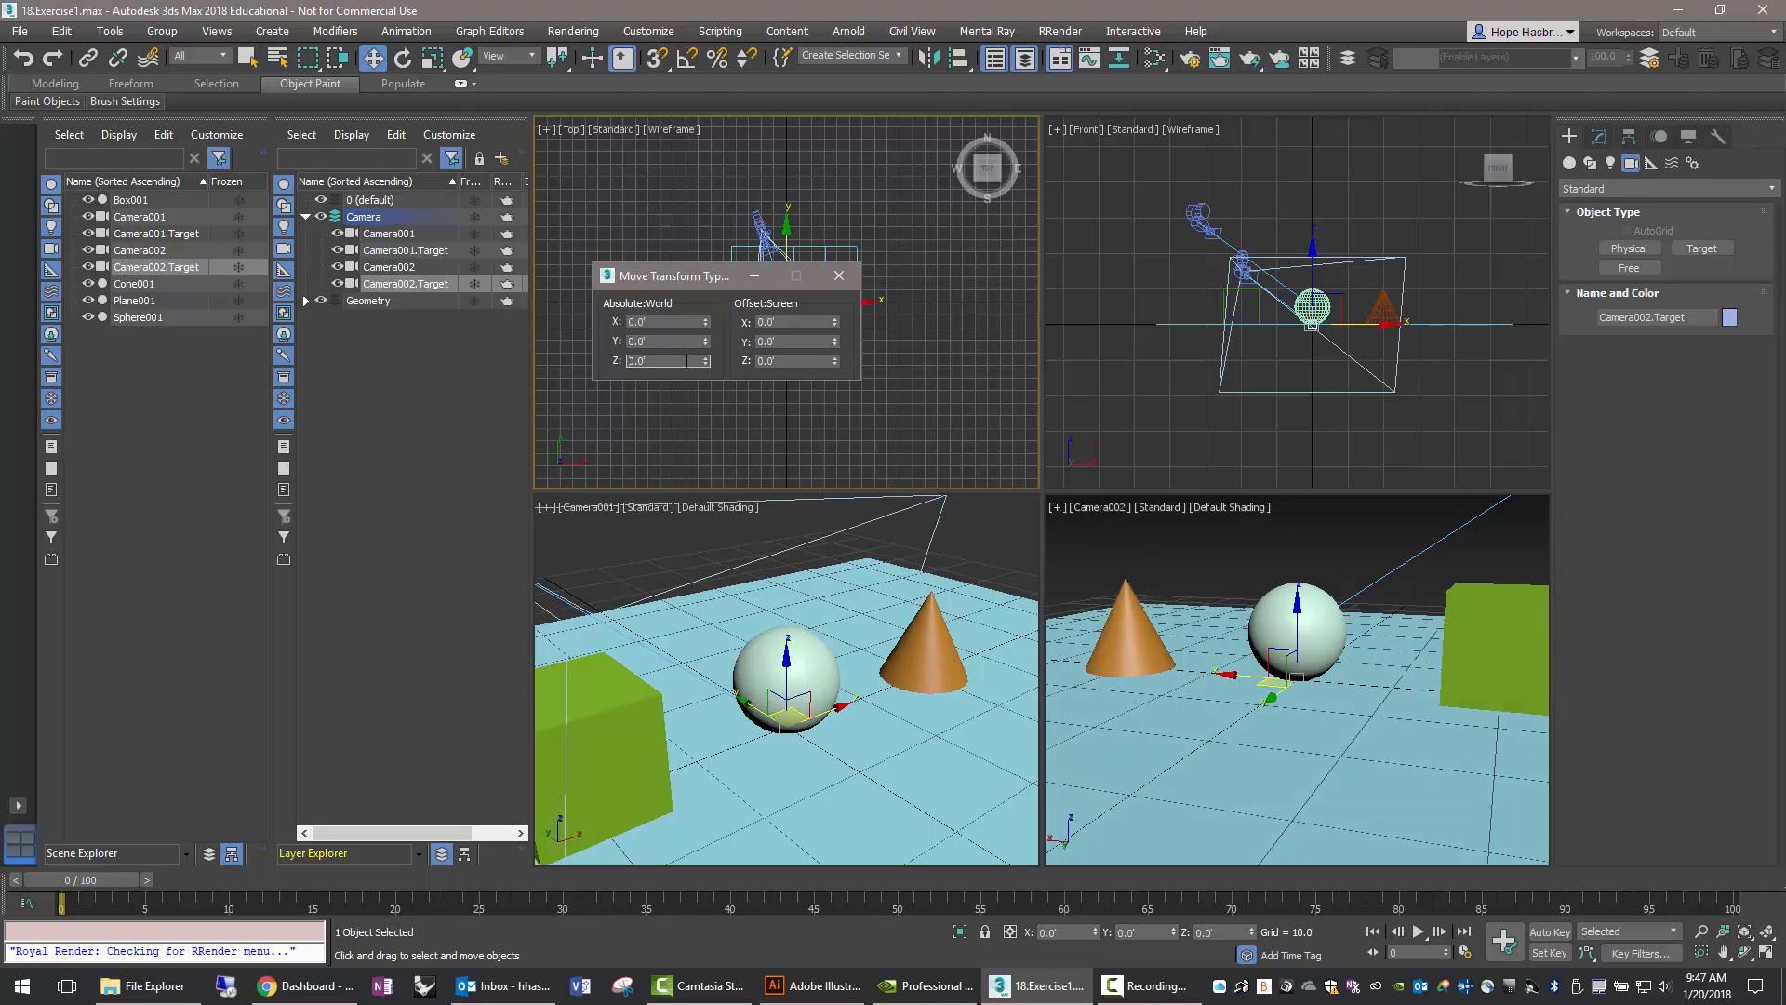
pyautogui.moveTo(687, 363); pyautogui.dragTo(588, 363)
pyautogui.write('5')
pyautogui.press('Return')
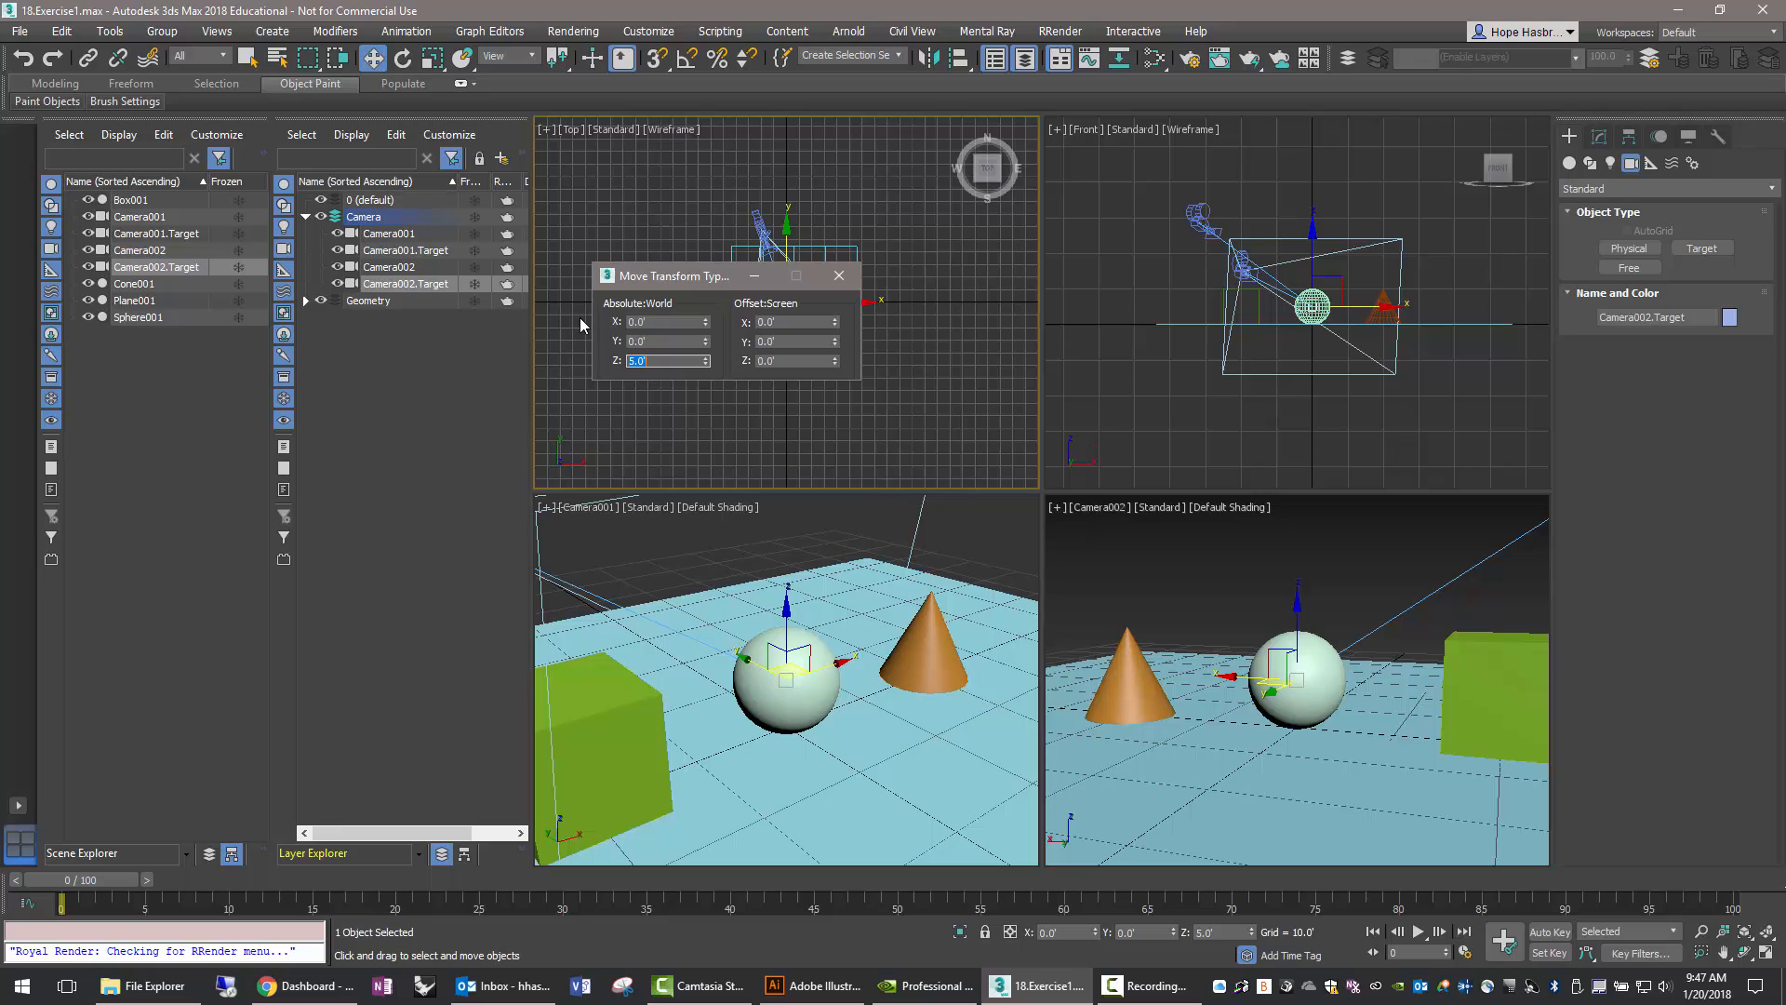
# Clear the selection and save the scene under its current file name.
pyautogui.click(635, 233)
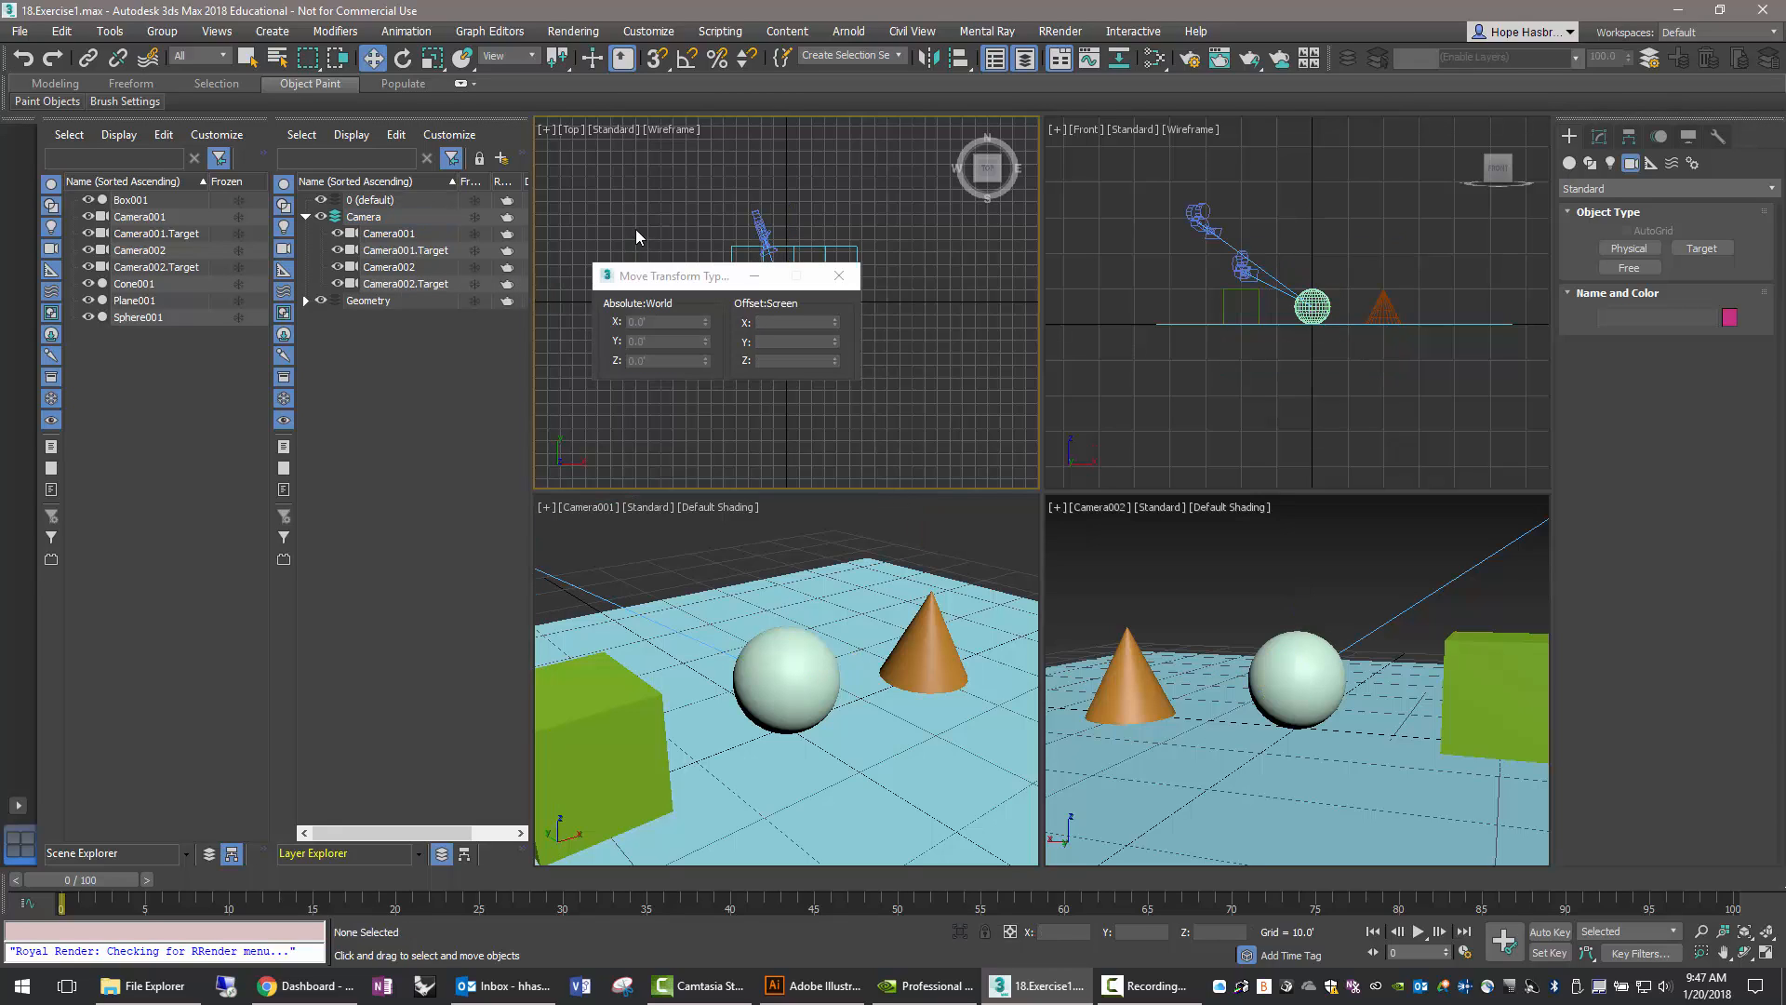
pyautogui.click(18, 31)
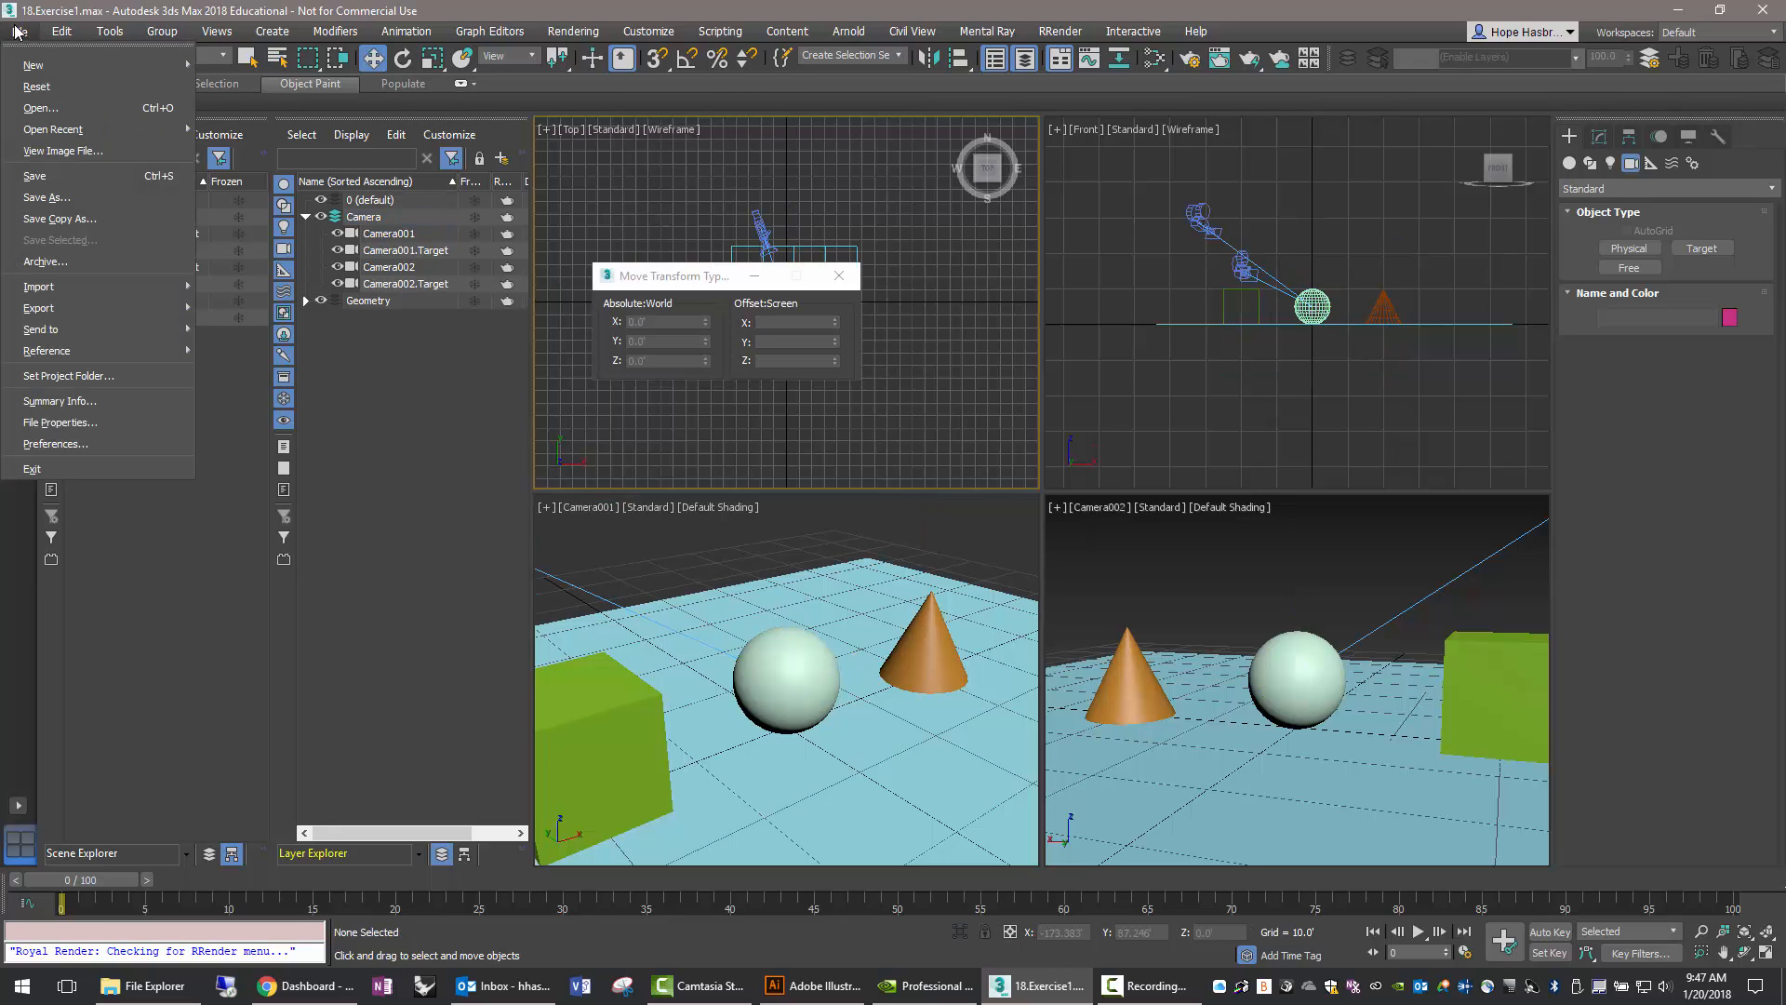
pyautogui.click(35, 175)
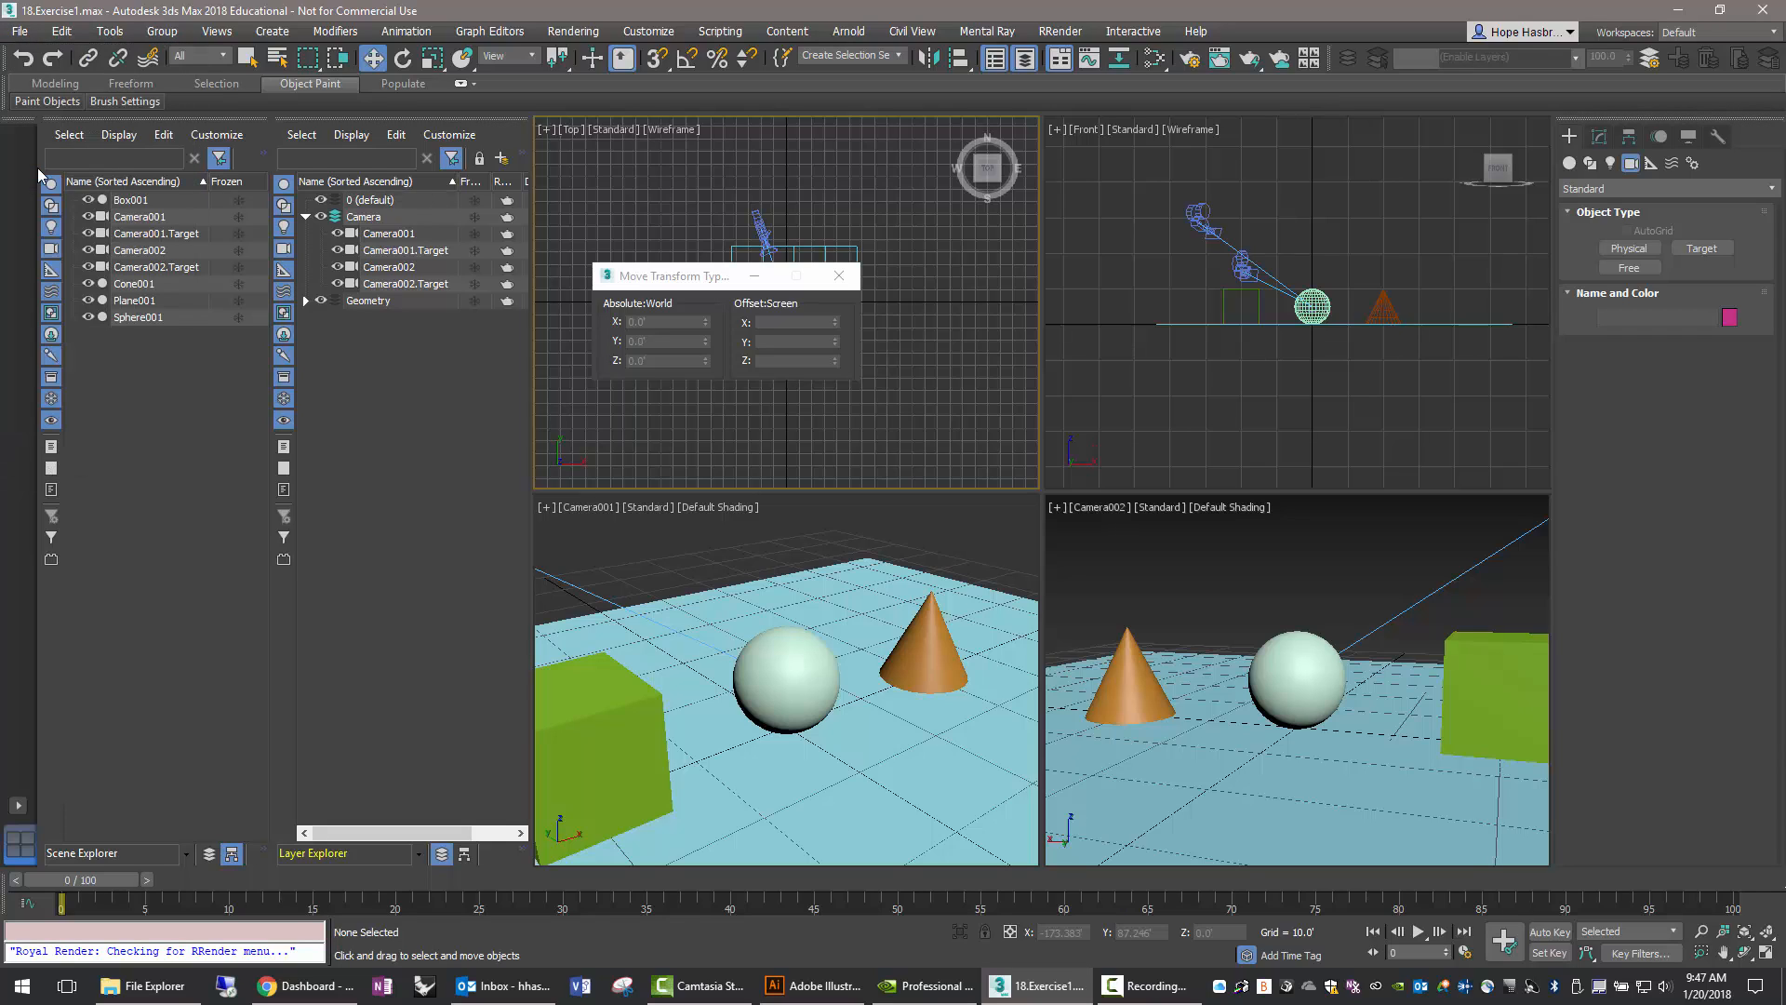
# Open the Render Setup and choose Quad 4 - Camera001 as the view to render.
pyautogui.click(1189, 62)
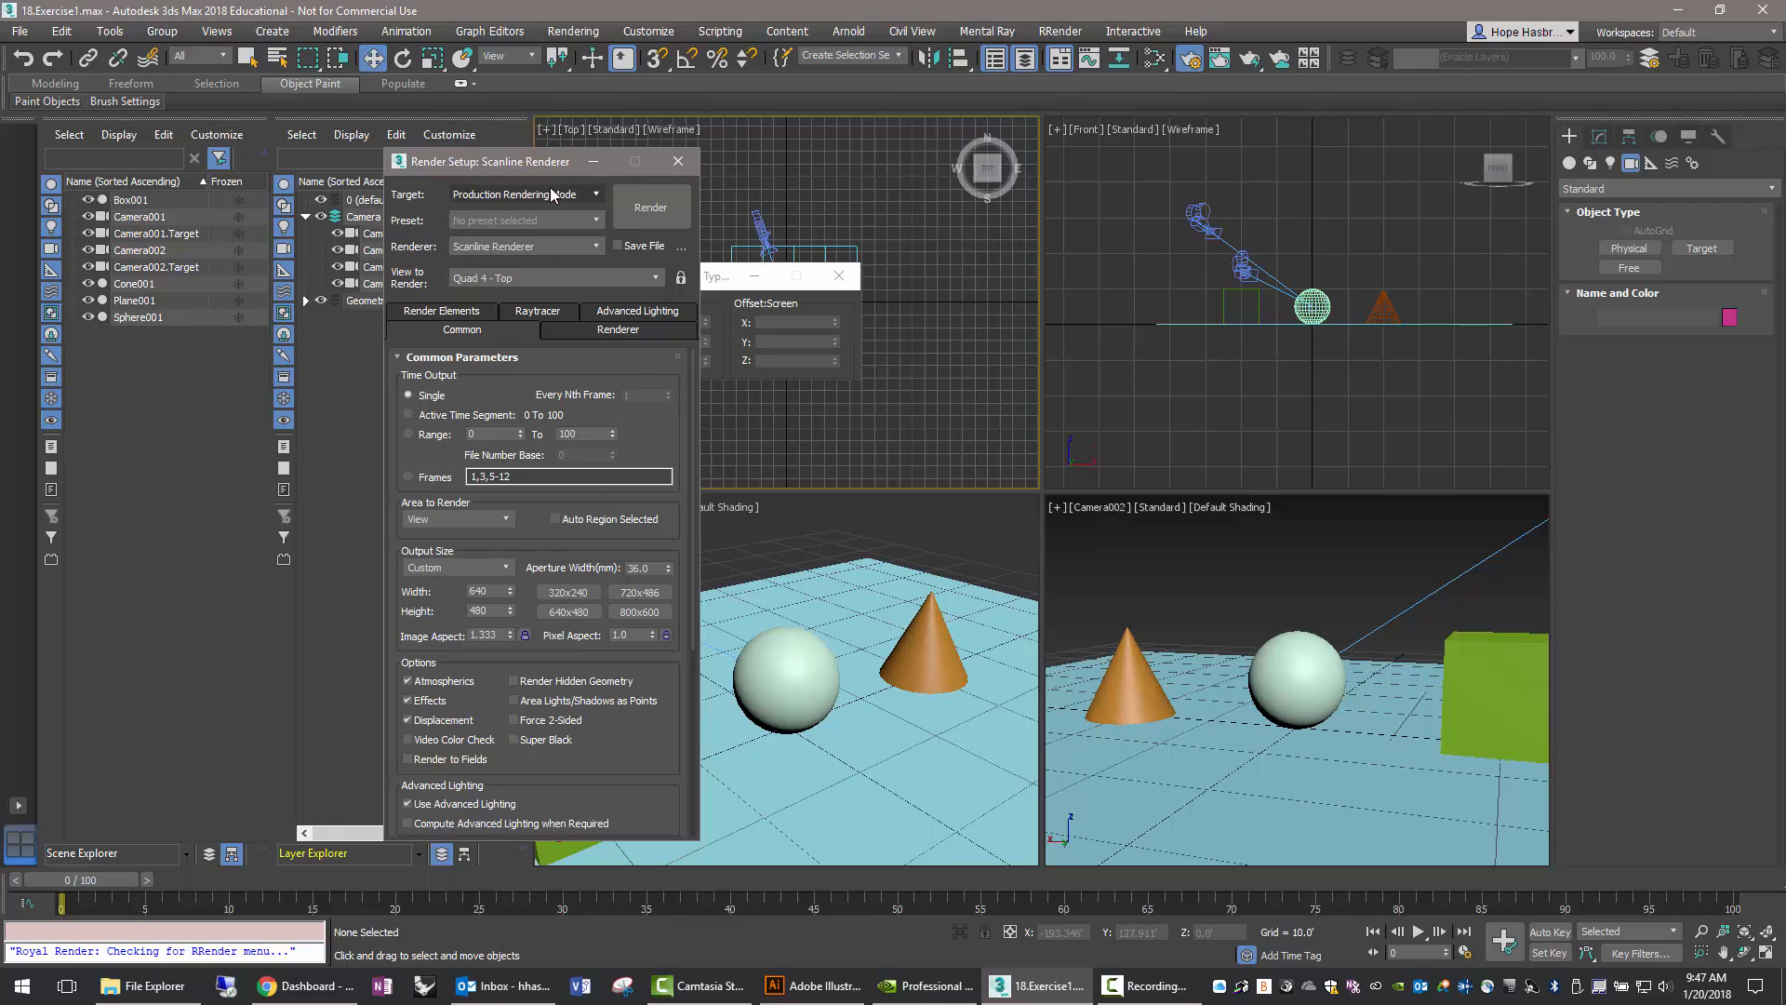
pyautogui.click(549, 278)
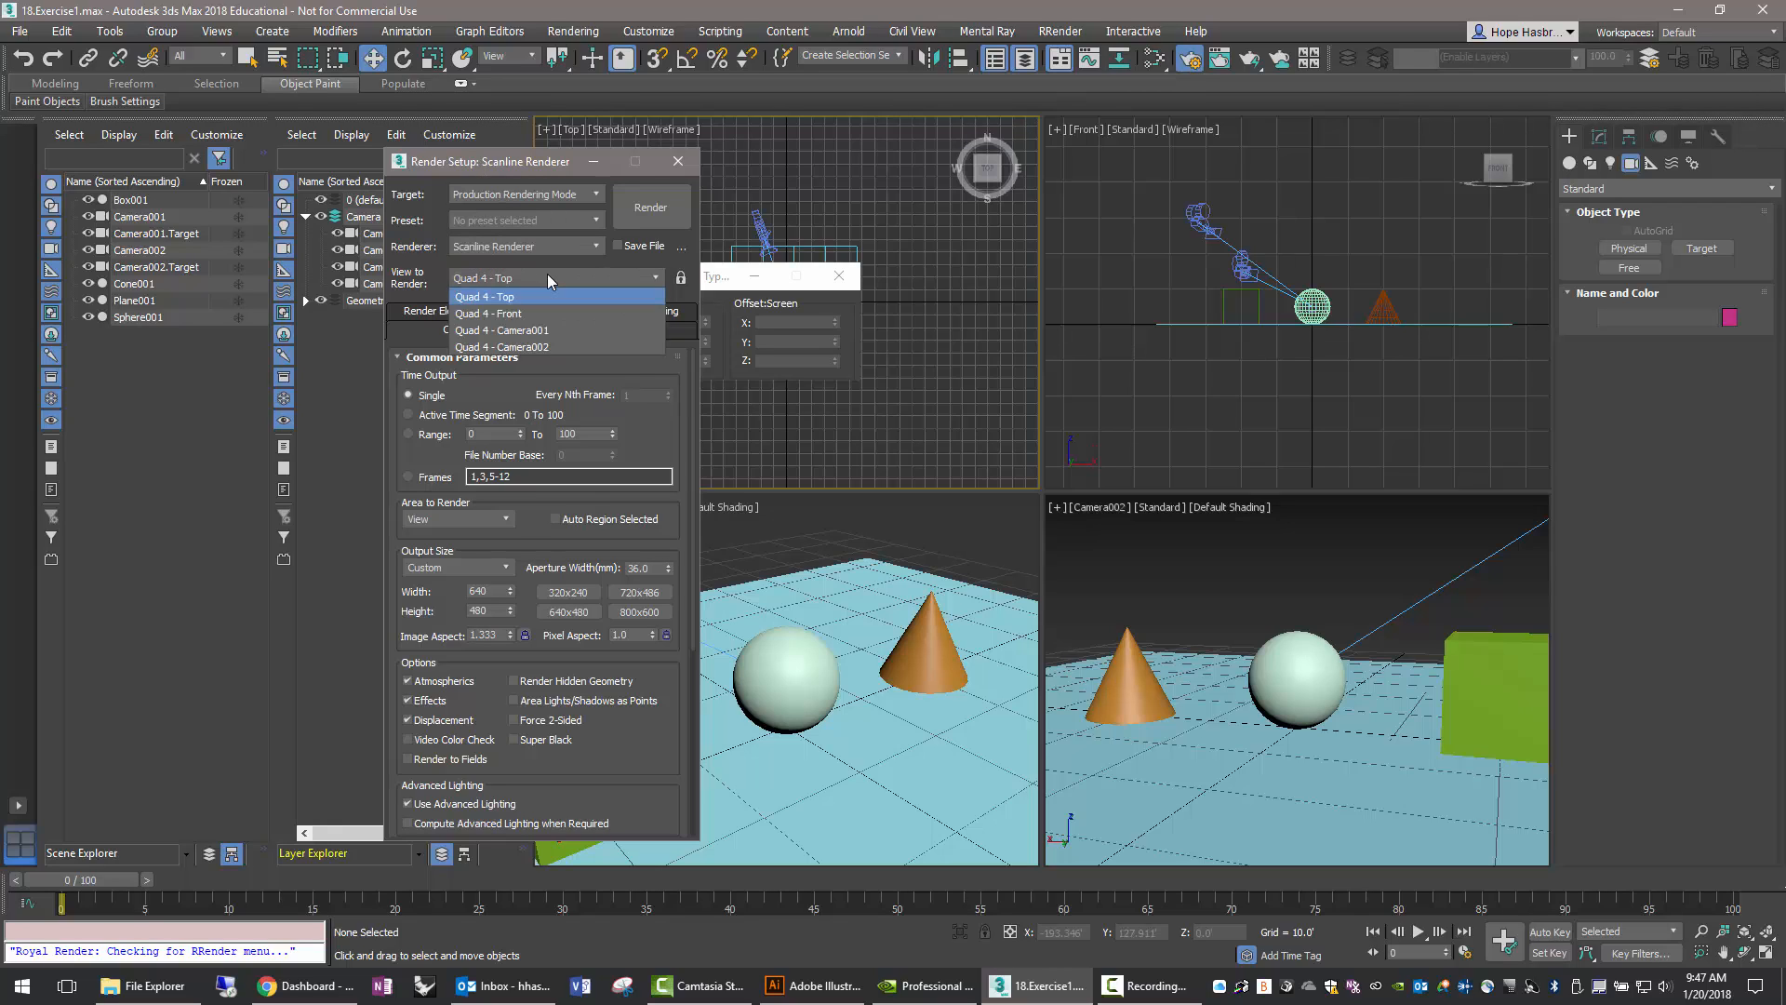
pyautogui.click(522, 331)
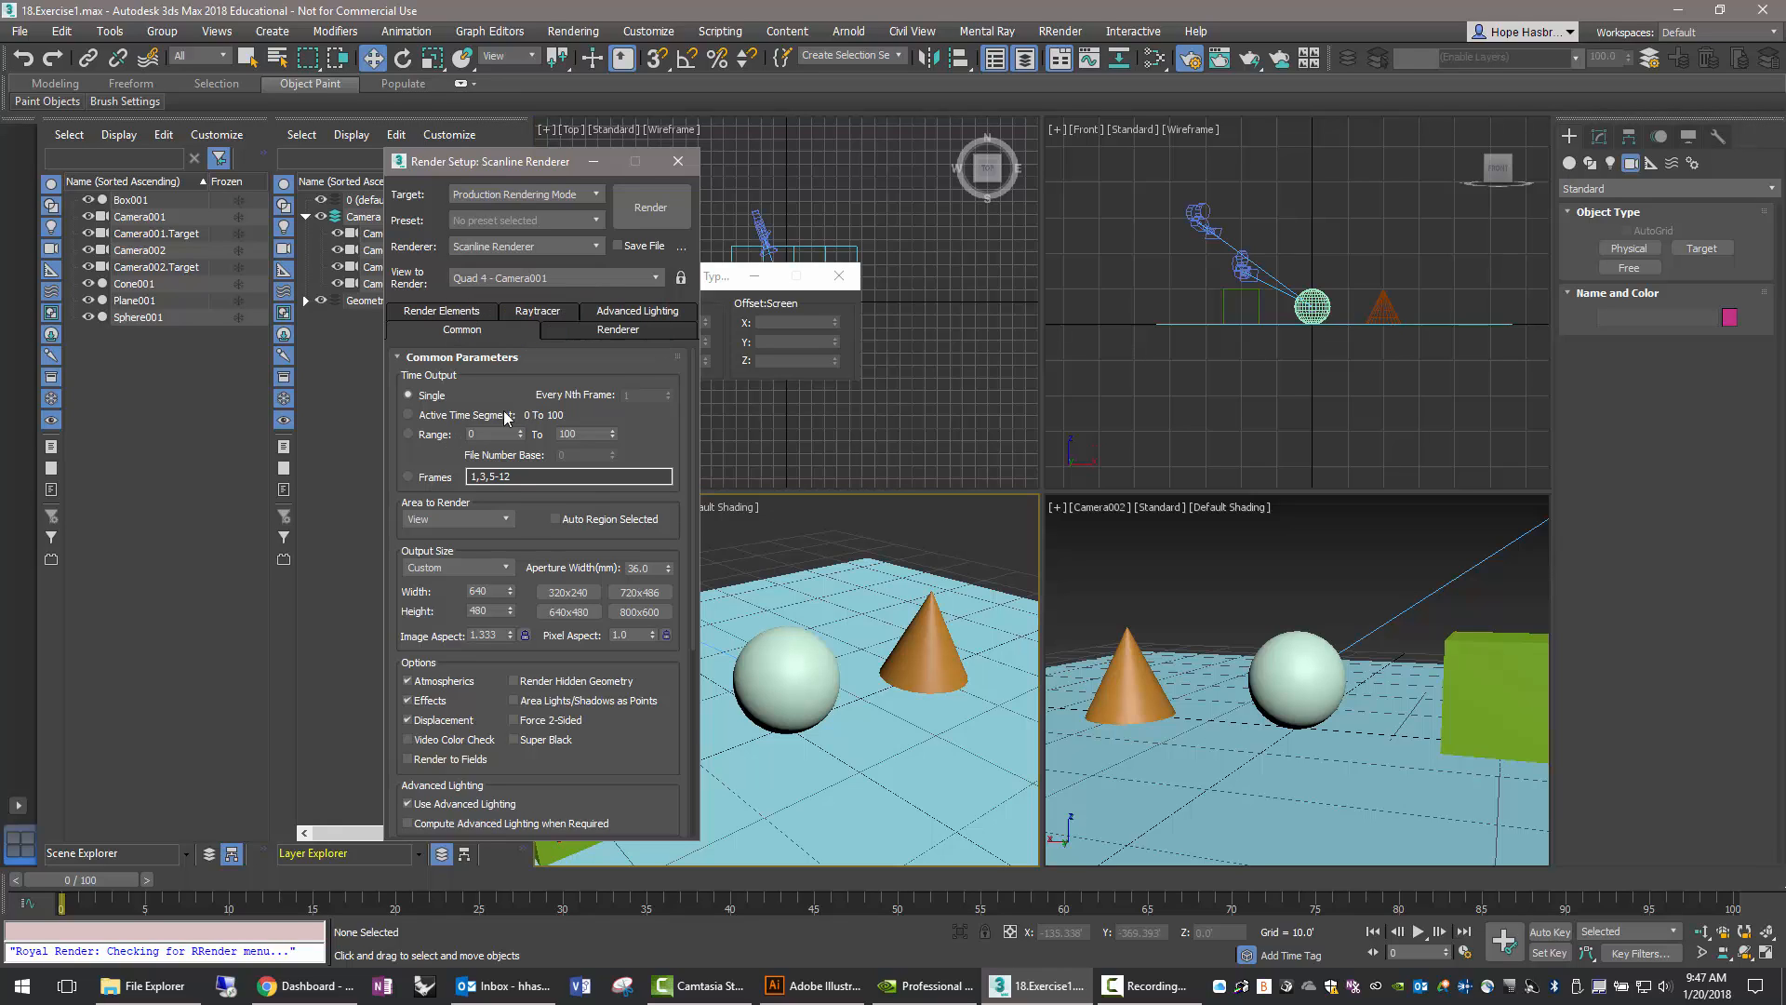
# Set the custom render output width to 1200 pixels and confirm the output size.
pyautogui.moveTo(694, 449); pyautogui.dragTo(699, 533)
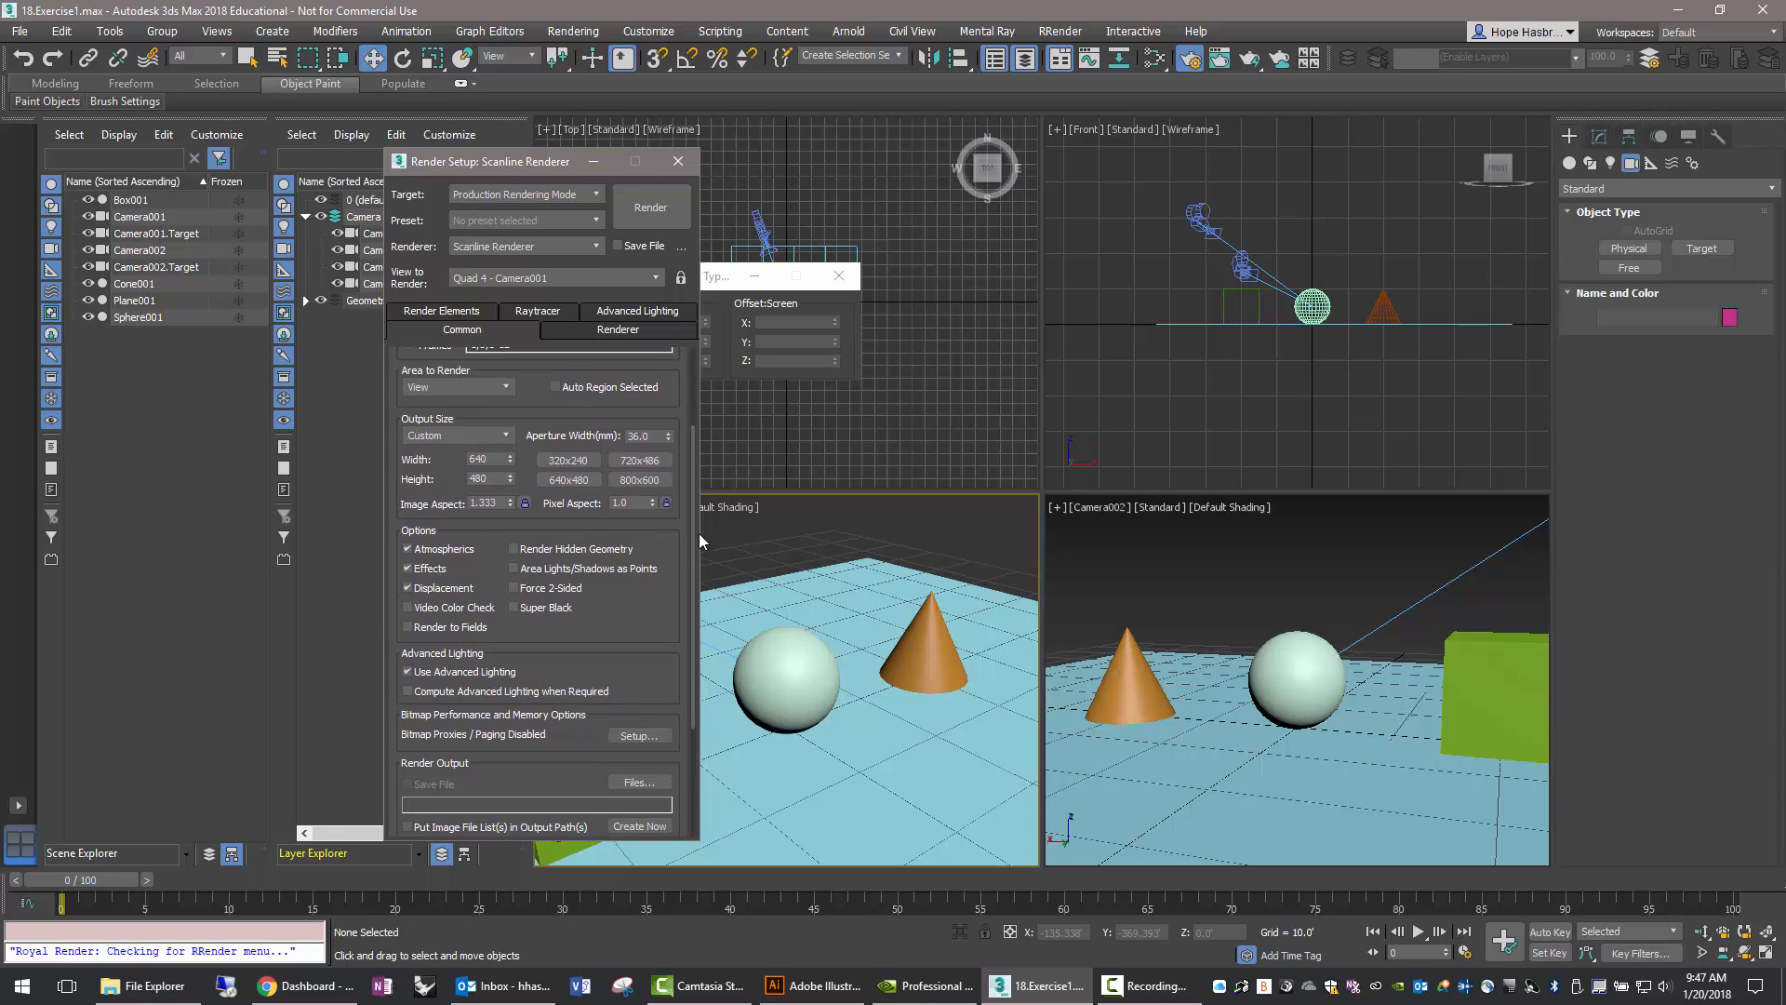
pyautogui.doubleClick(493, 442)
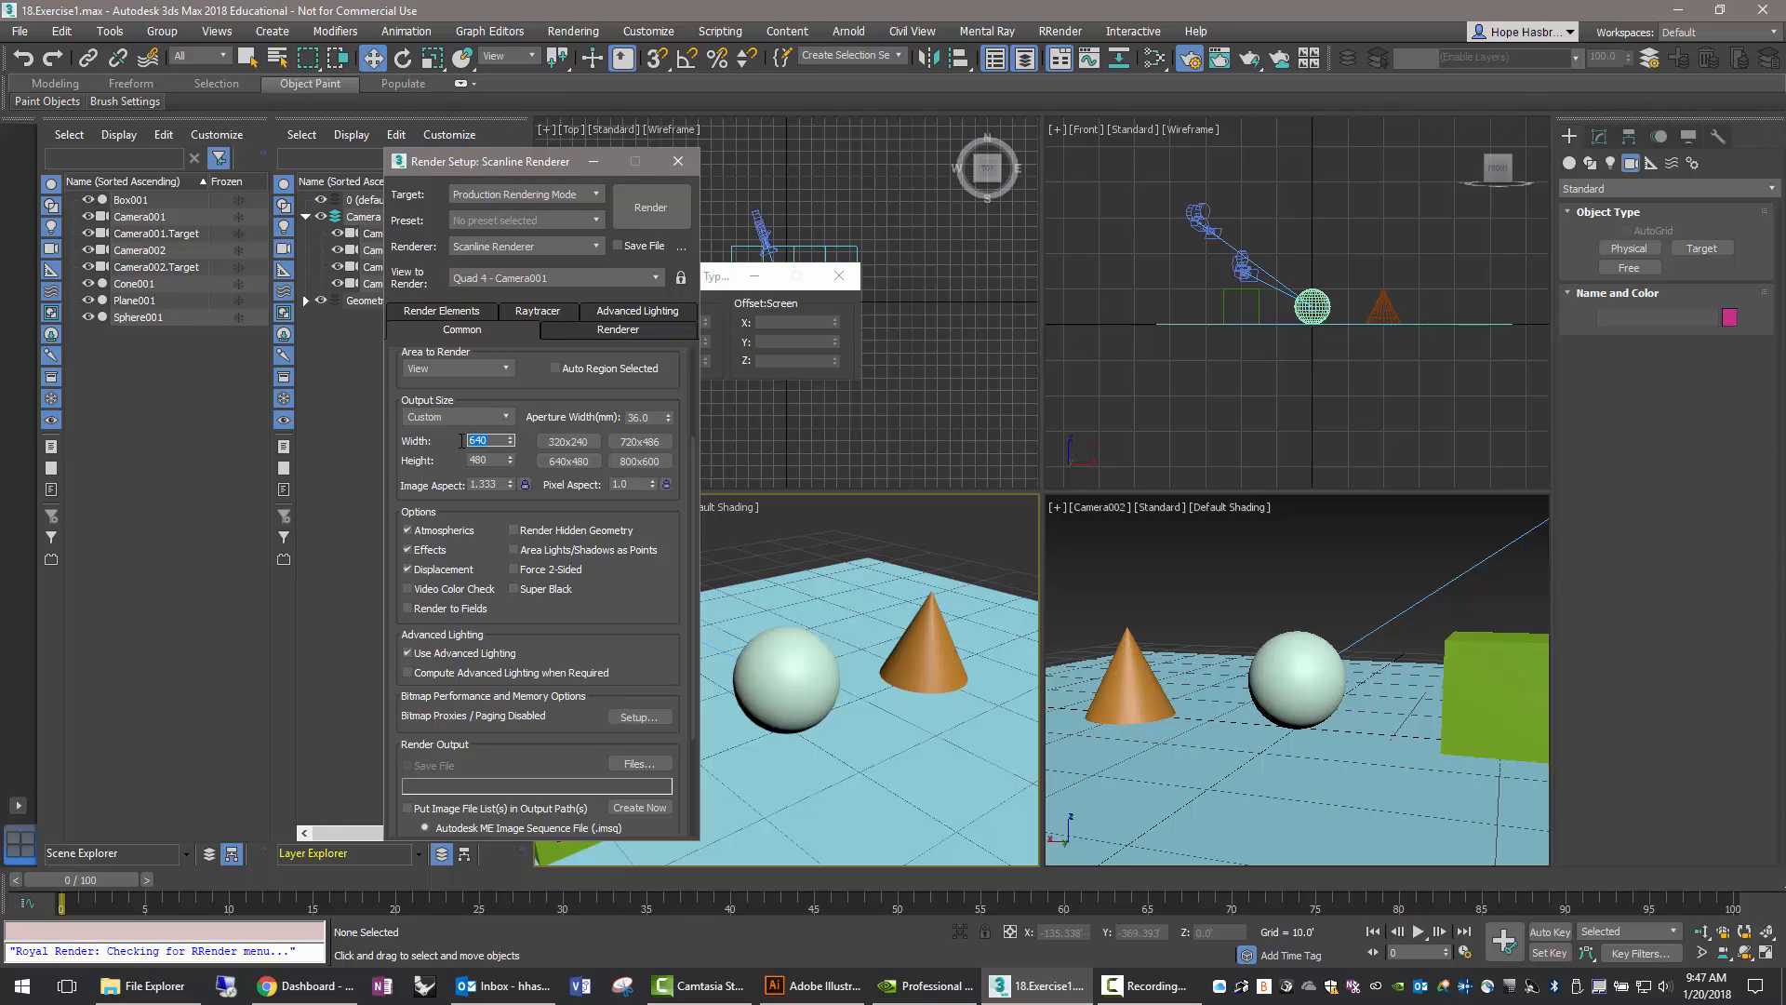
pyautogui.write('1200')
pyautogui.press('Return')
pyautogui.click(467, 461)
pyautogui.press('Tab')
pyautogui.press('Return')
# Set the render output to save as Ex1-1 in TIF format in the renderoutput folder, accepting 8-bit Color without compression.
pyautogui.moveTo(692, 554); pyautogui.dragTo(694, 666)
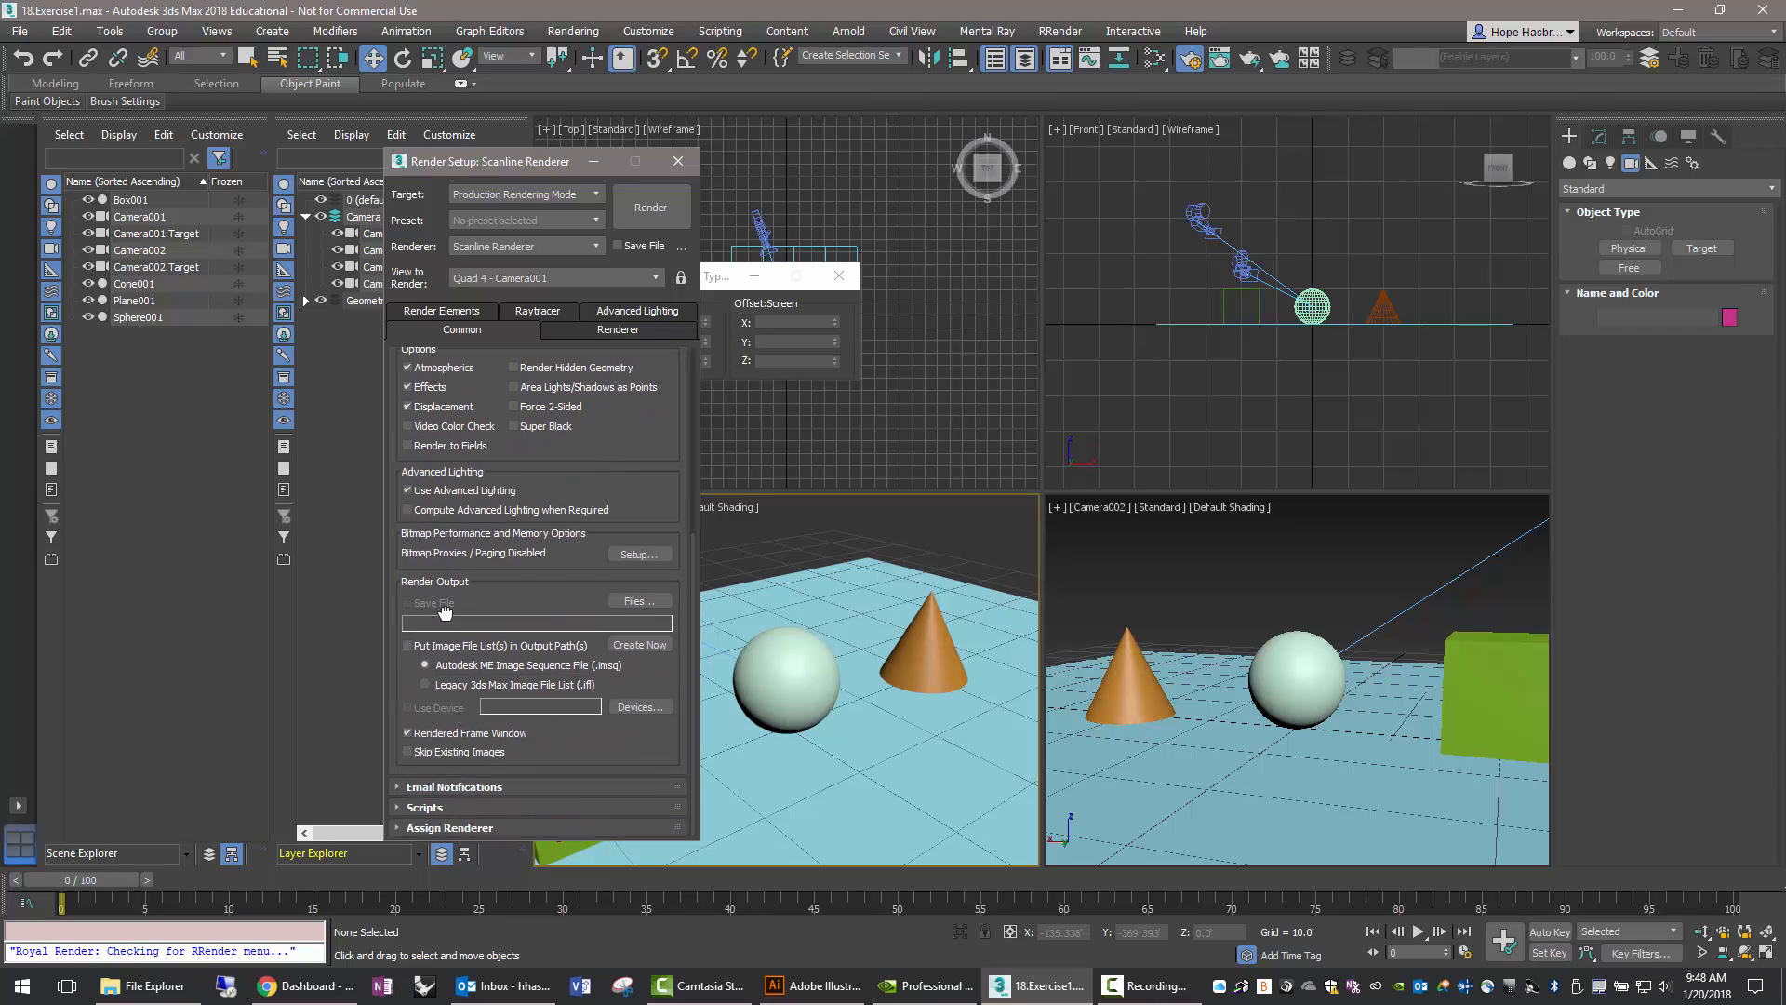
pyautogui.click(640, 601)
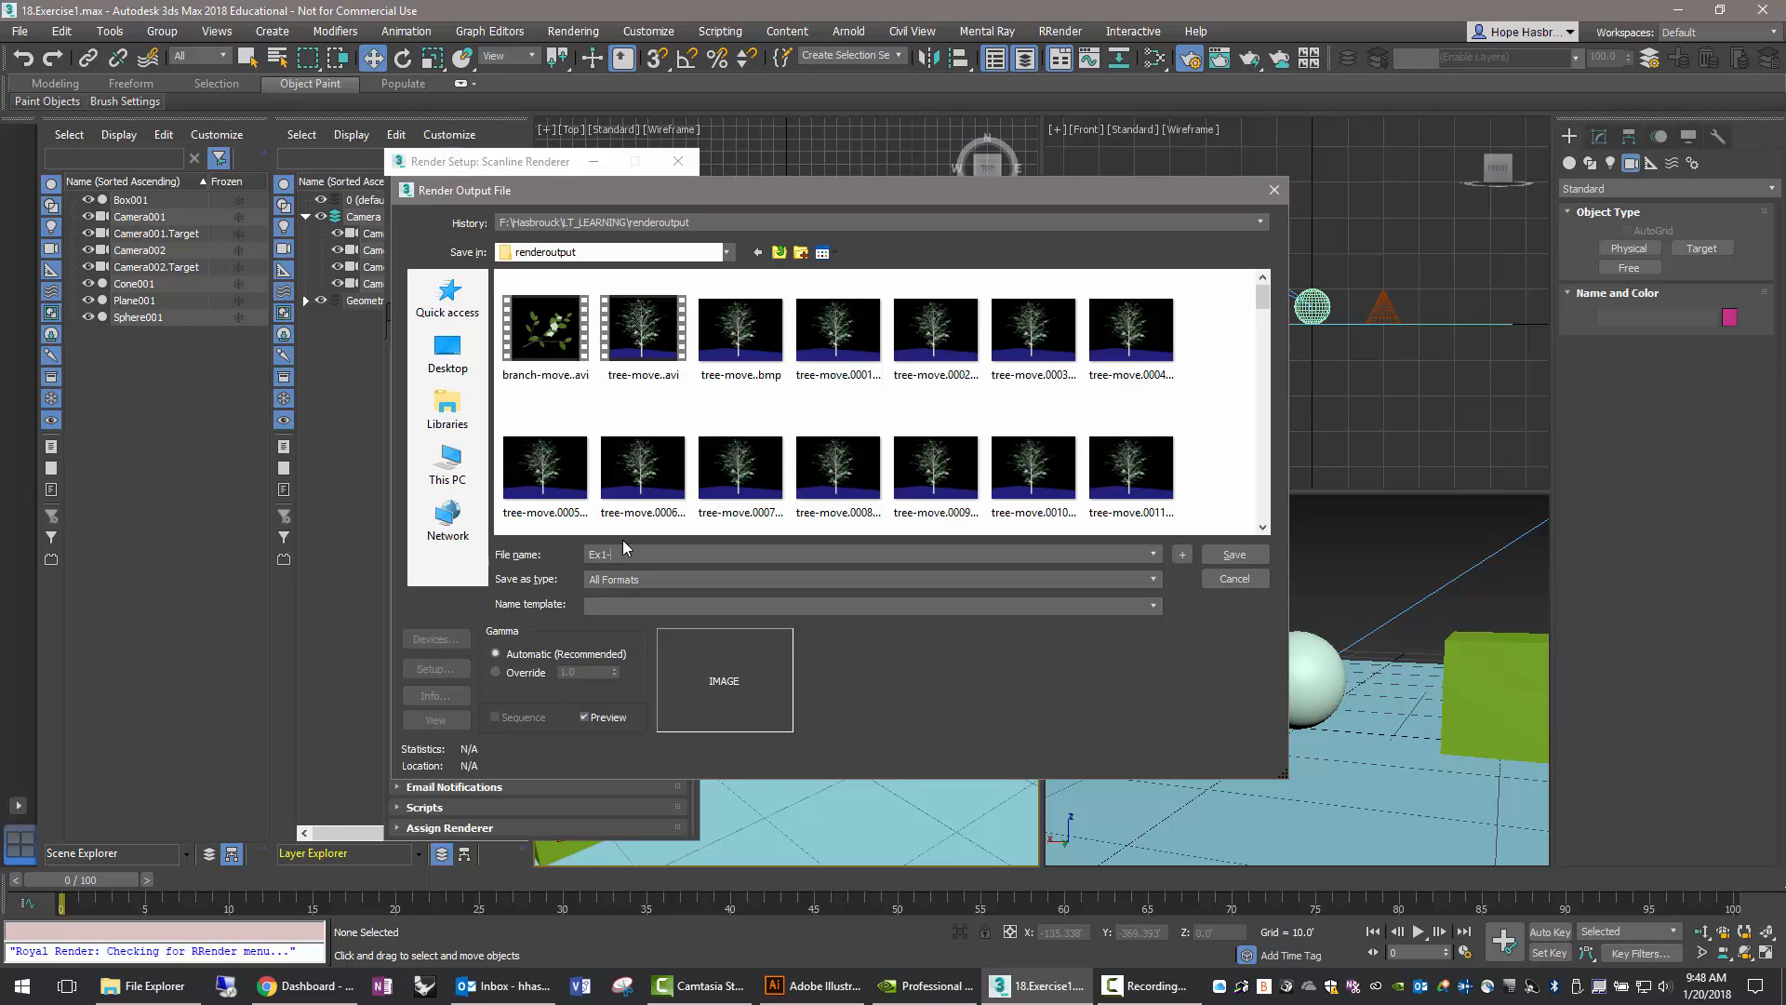
pyautogui.click(1137, 578)
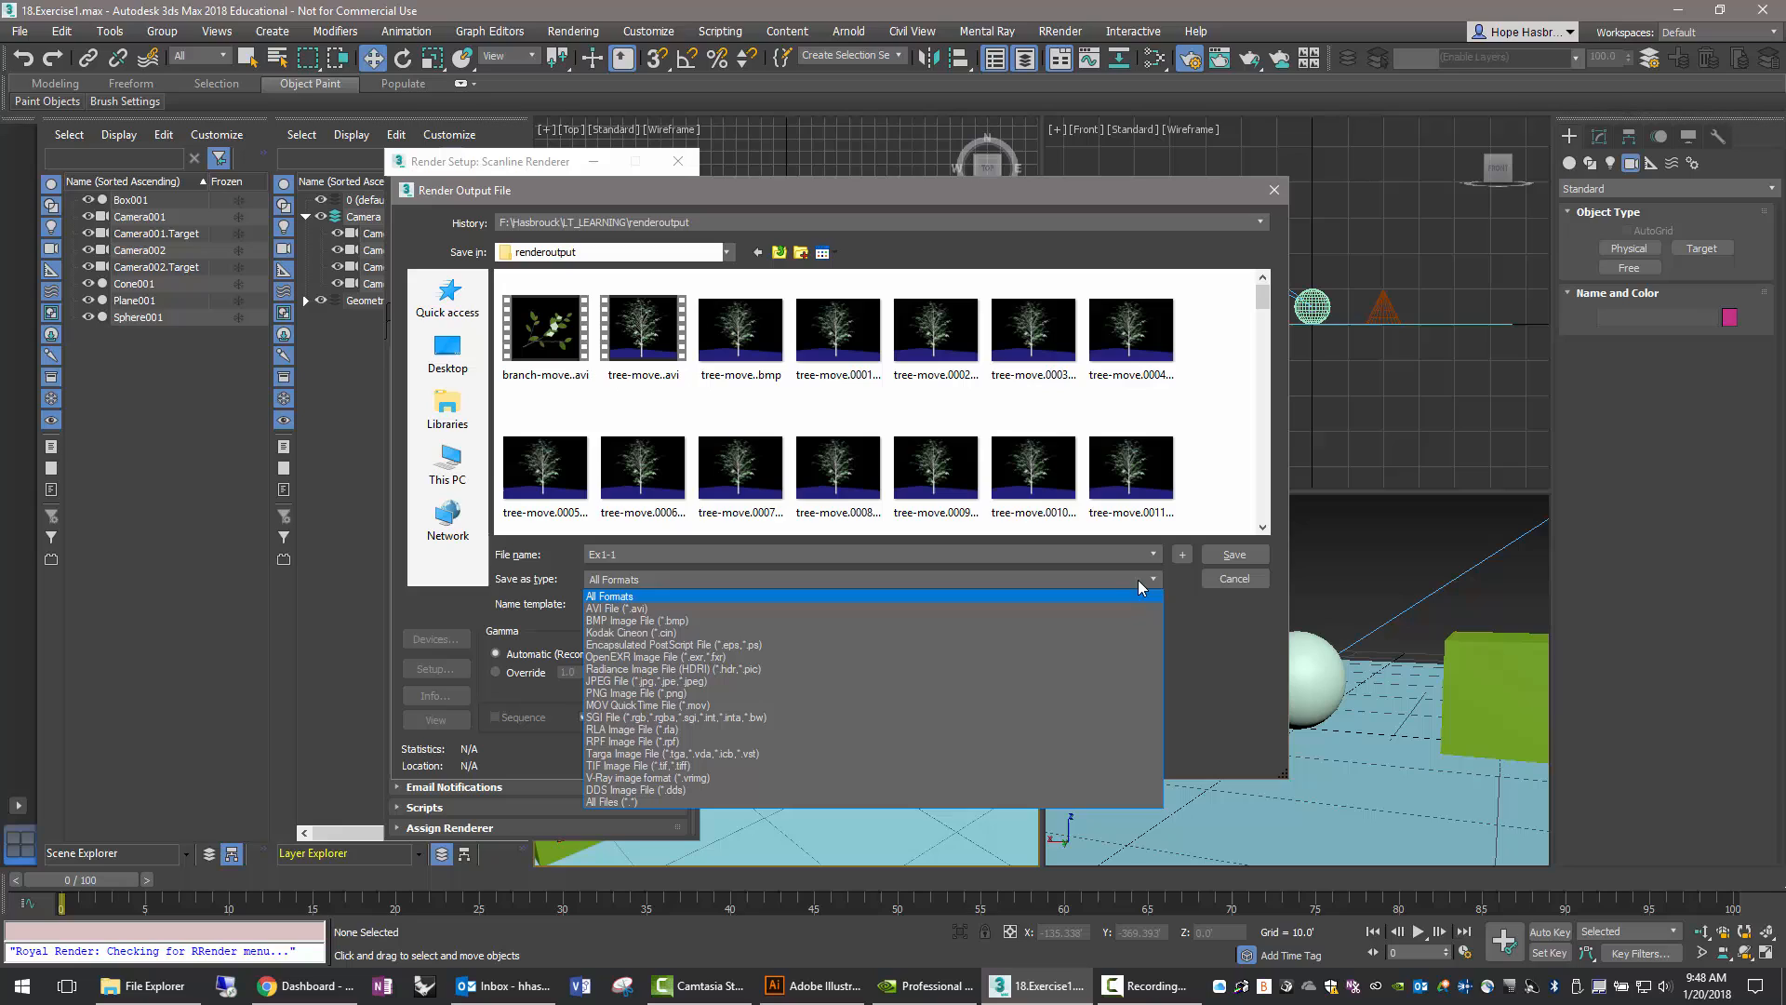
pyautogui.click(676, 765)
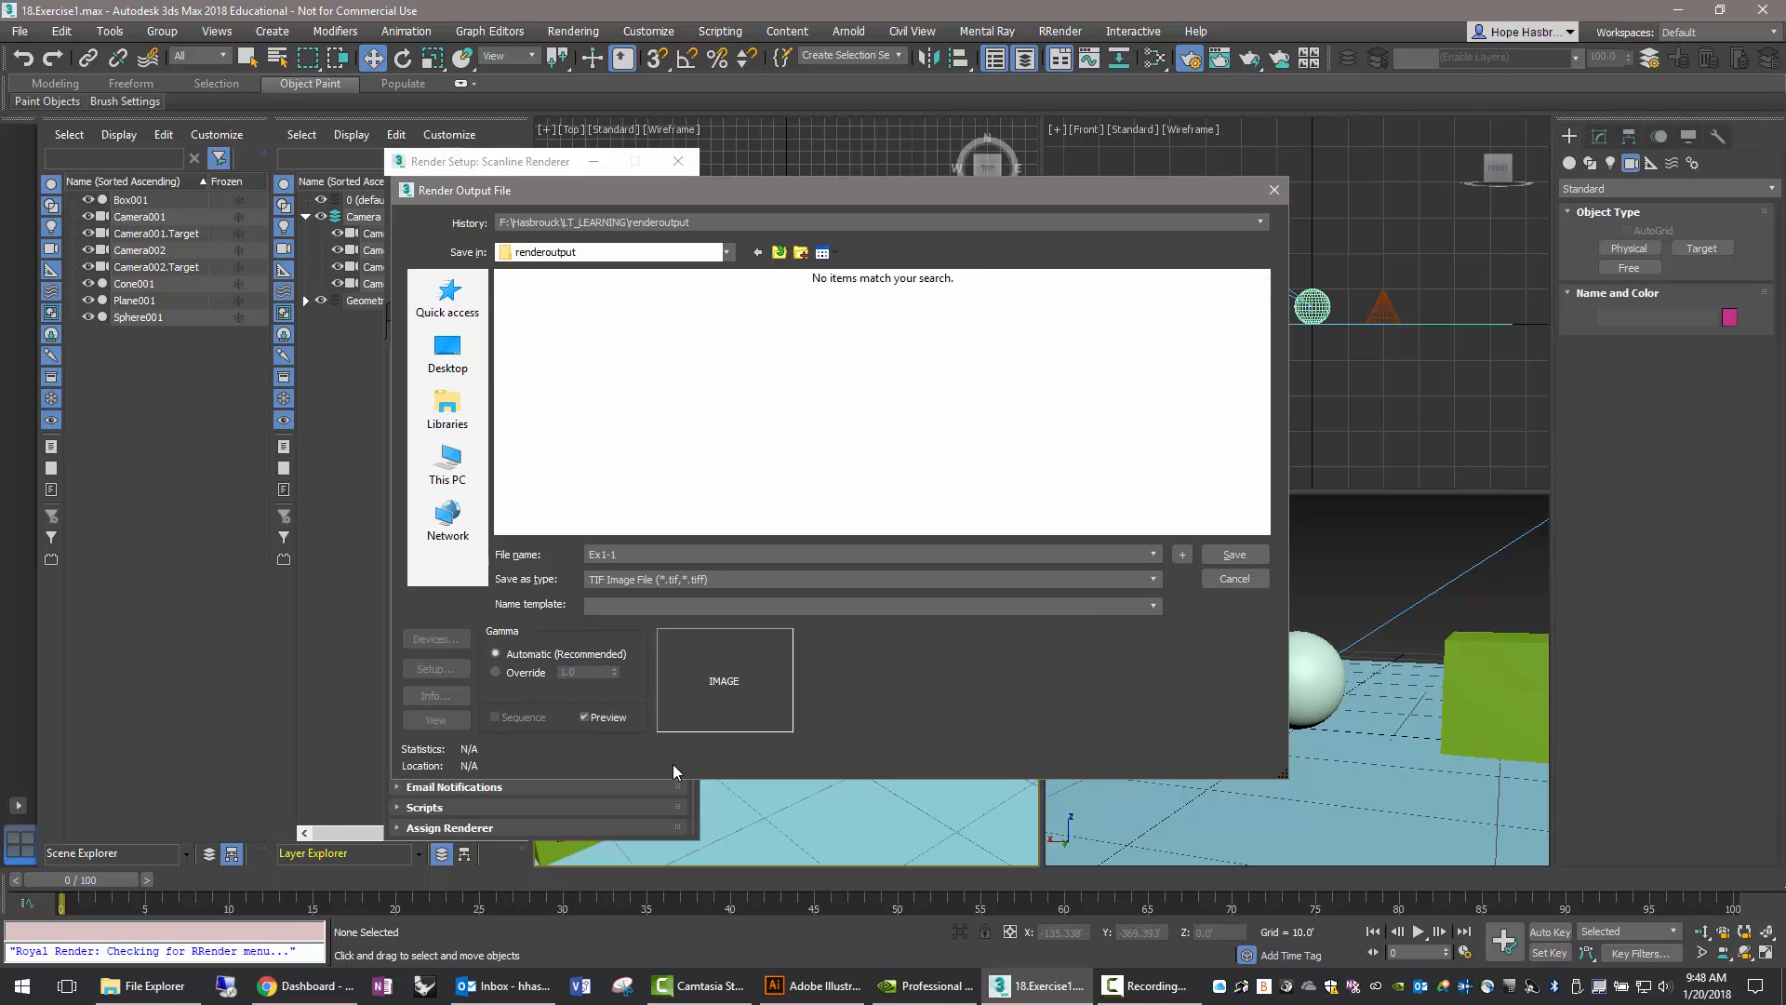
pyautogui.click(1230, 557)
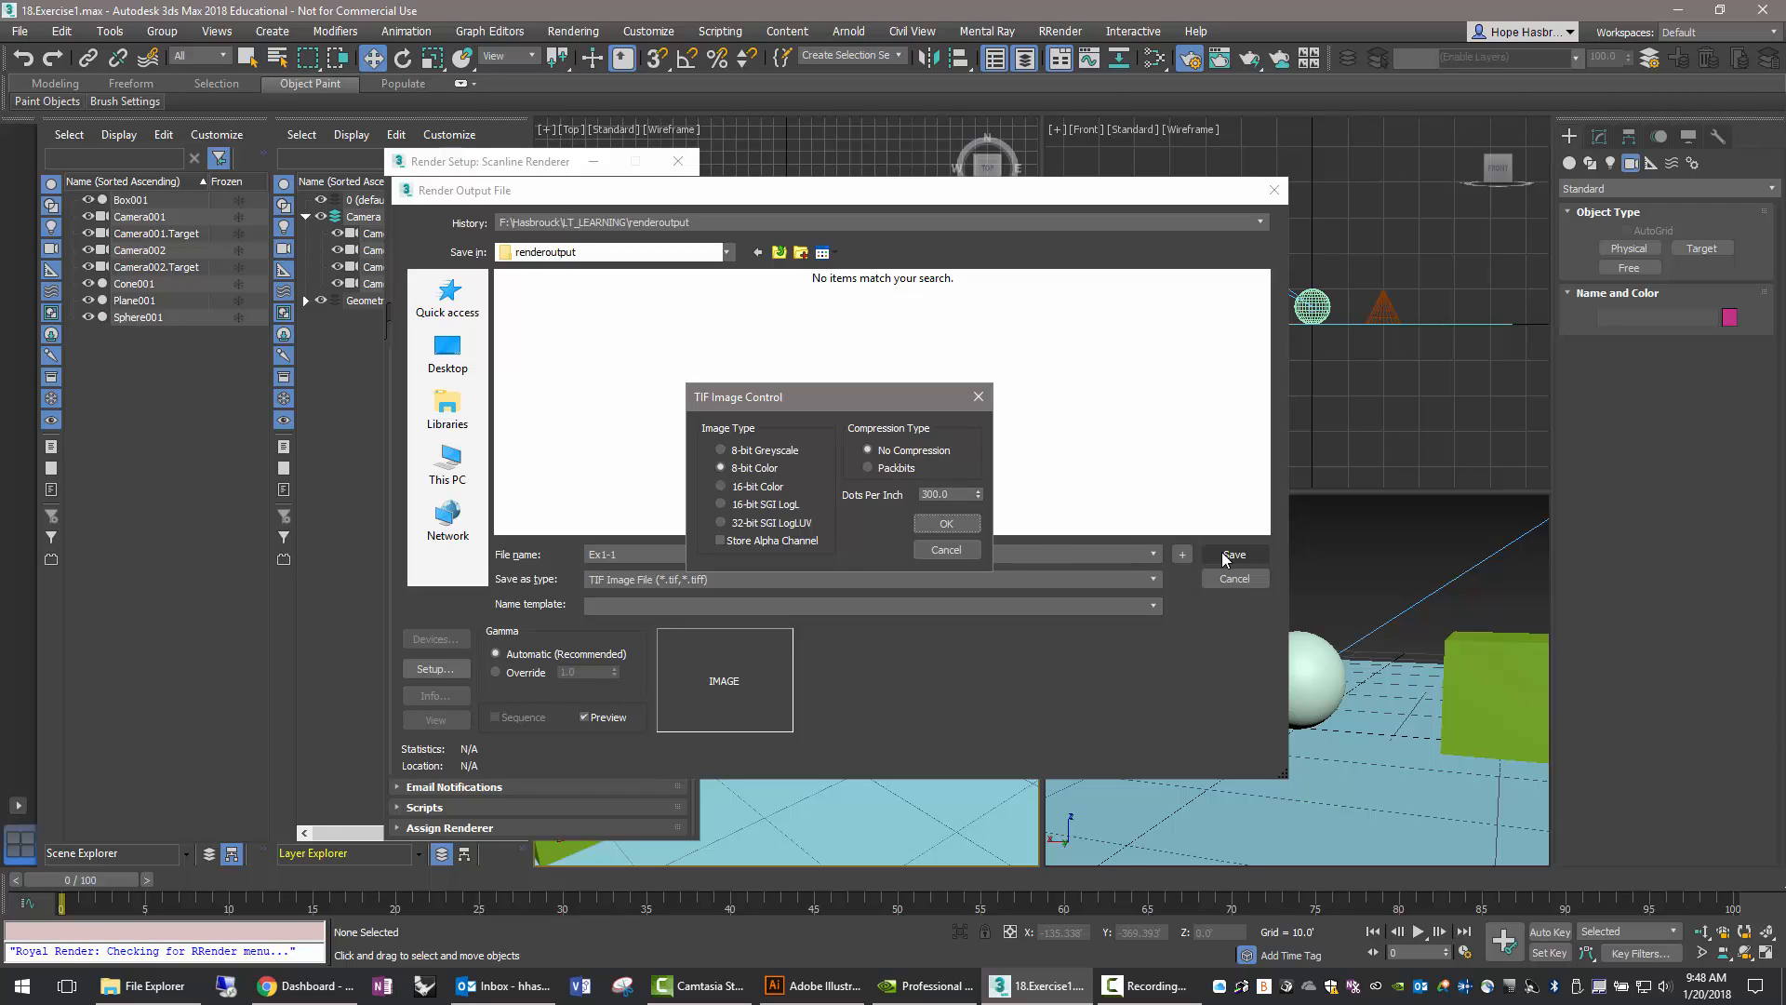
pyautogui.click(942, 523)
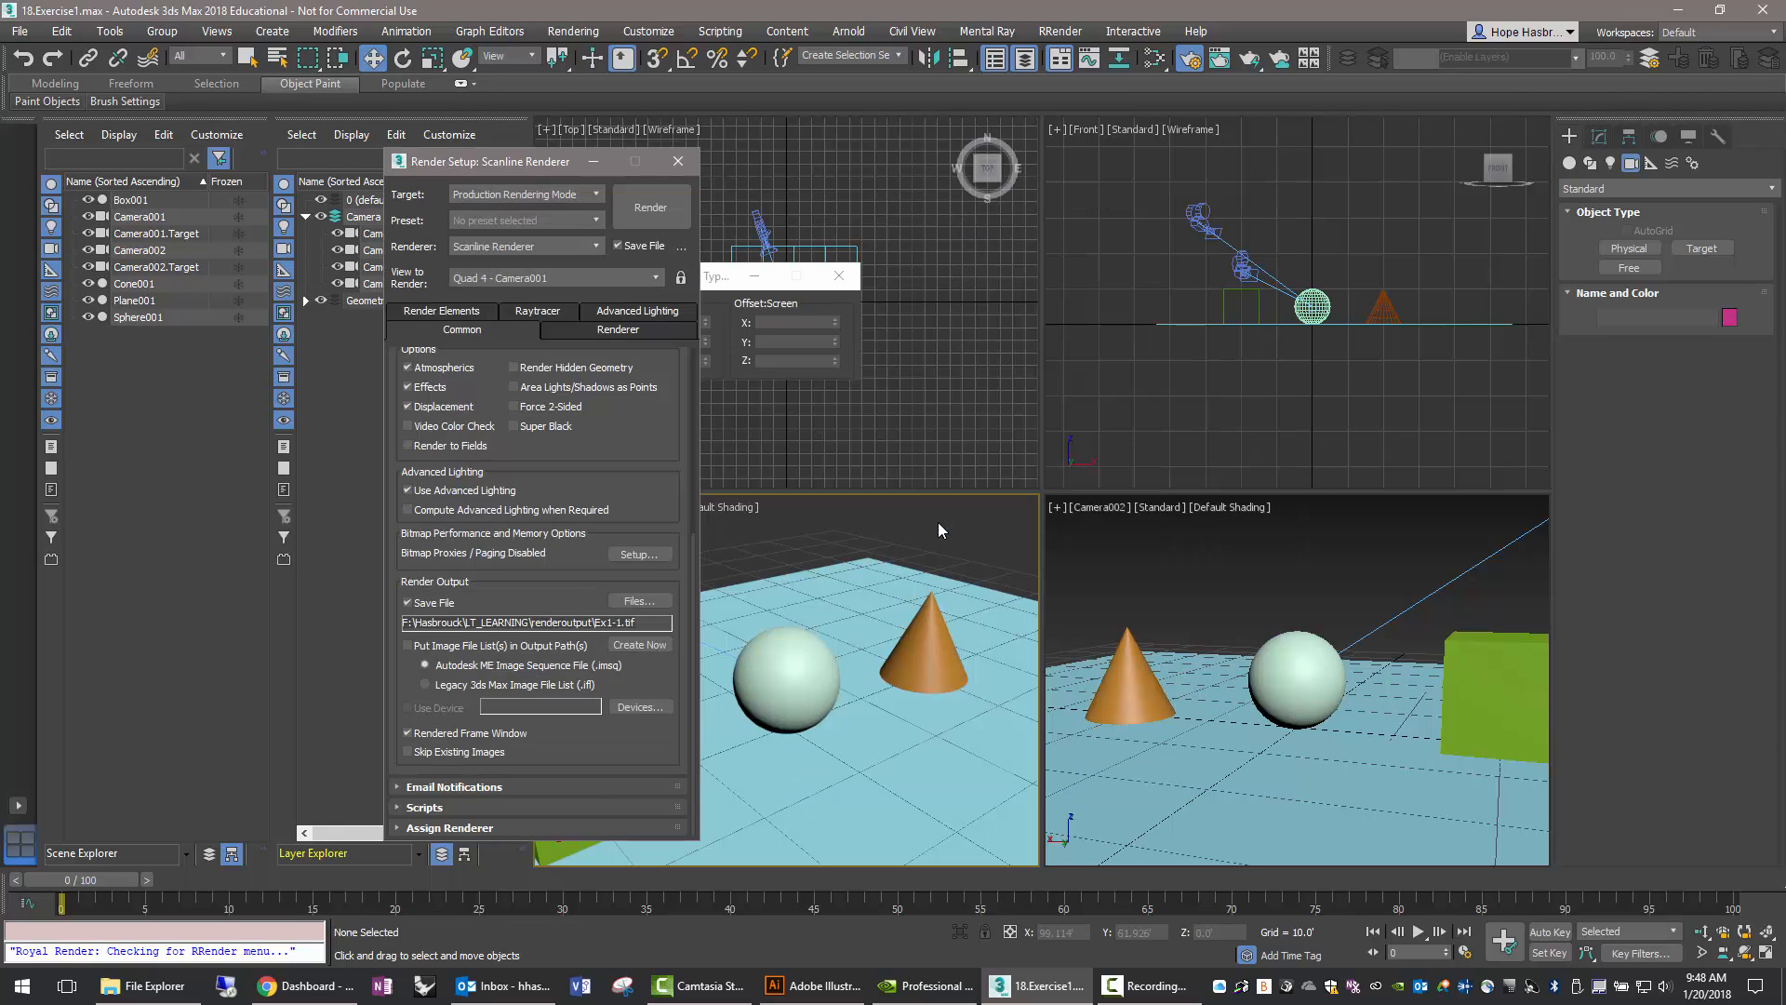
# Render the Camera001 view to file, check the image and close the rendered frame window.
pyautogui.click(656, 215)
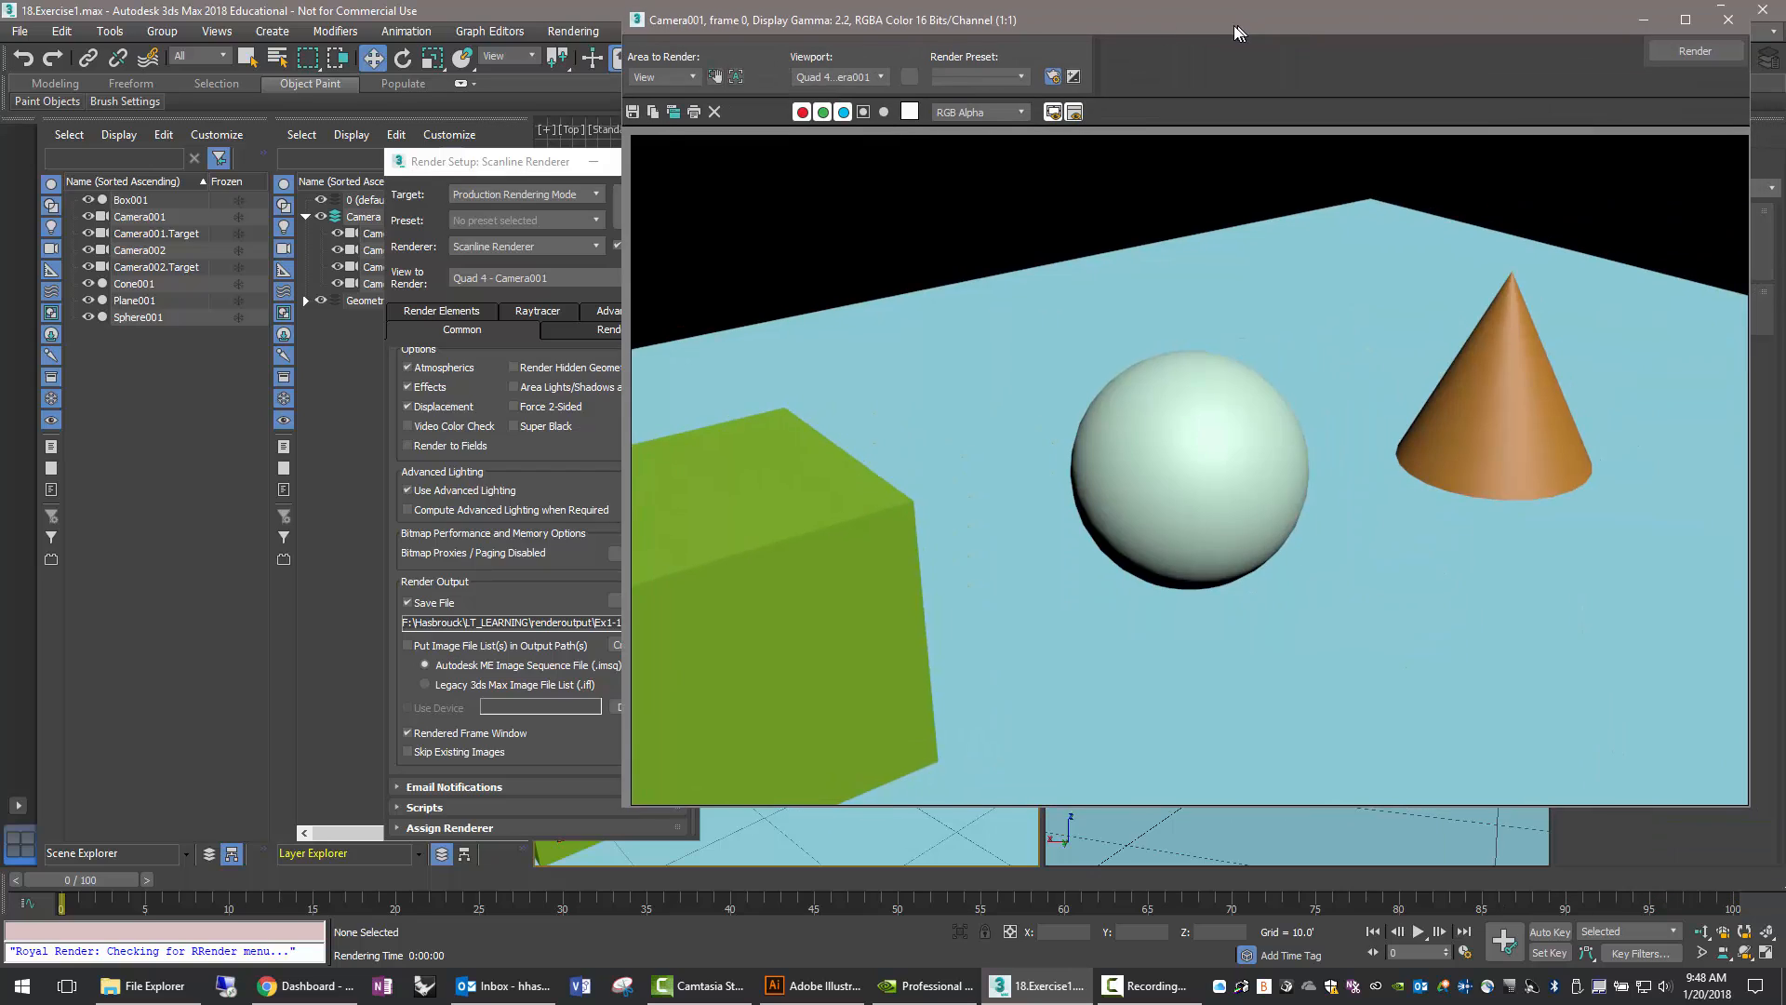
pyautogui.moveTo(1275, 52); pyautogui.dragTo(889, 69)
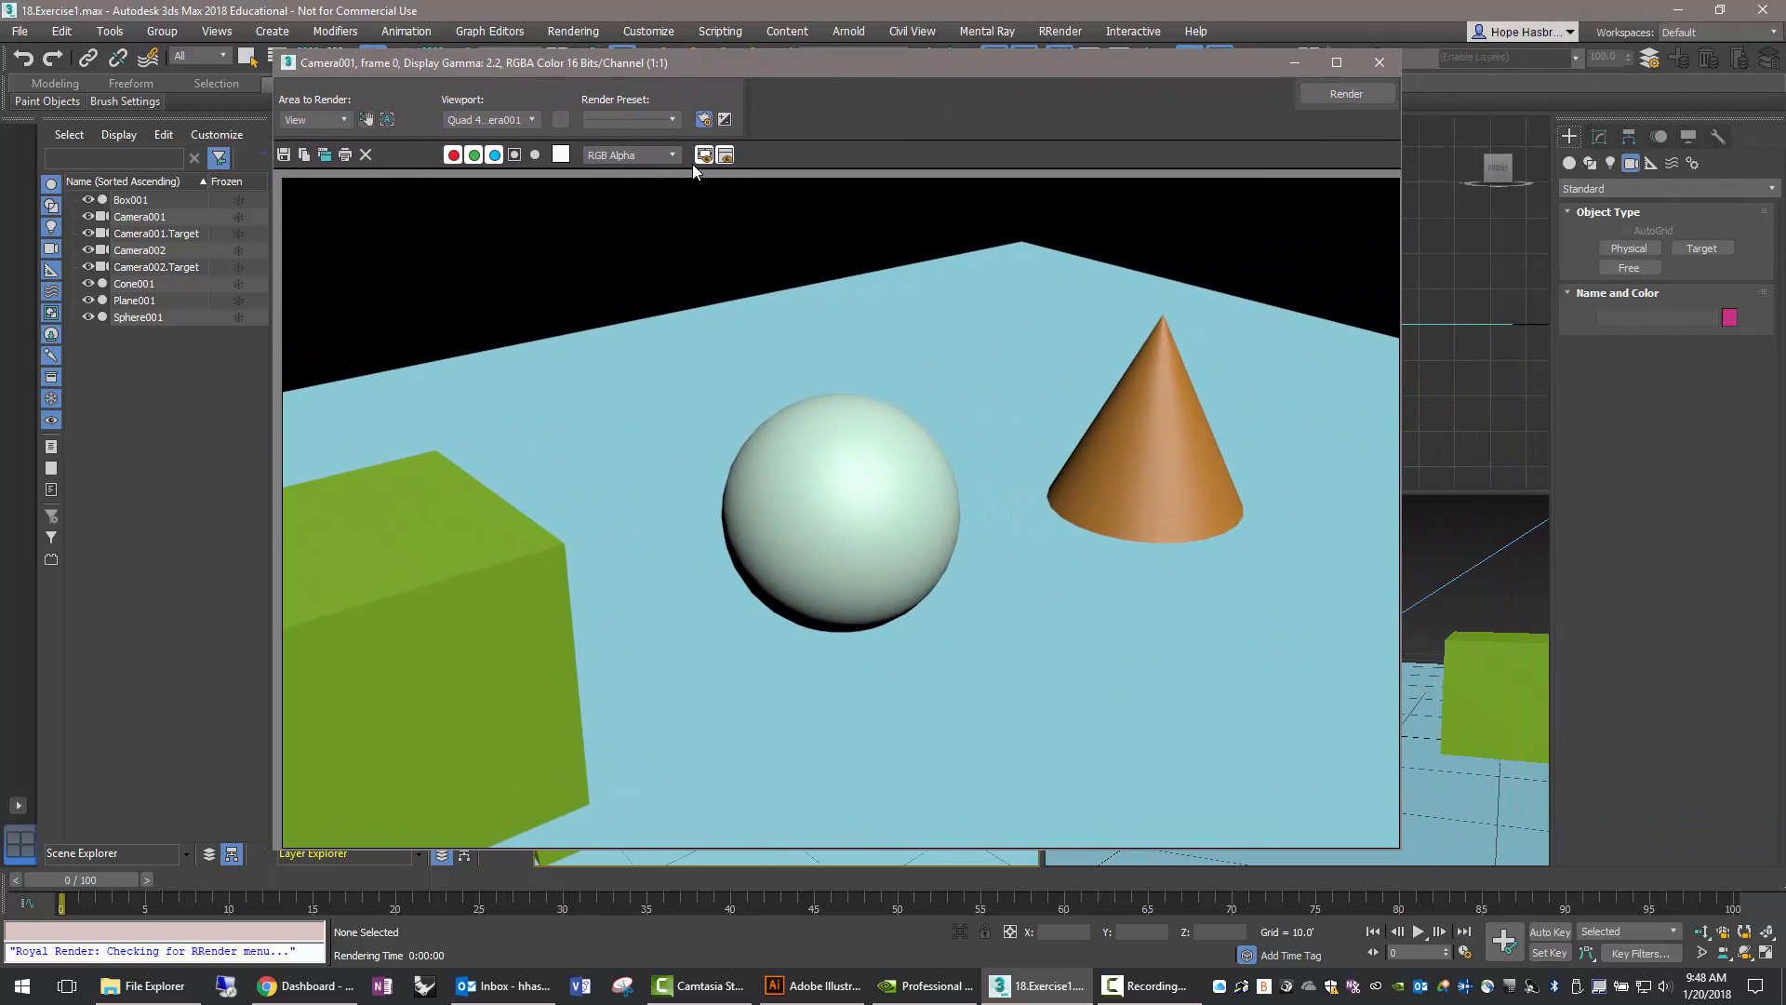
pyautogui.click(1385, 65)
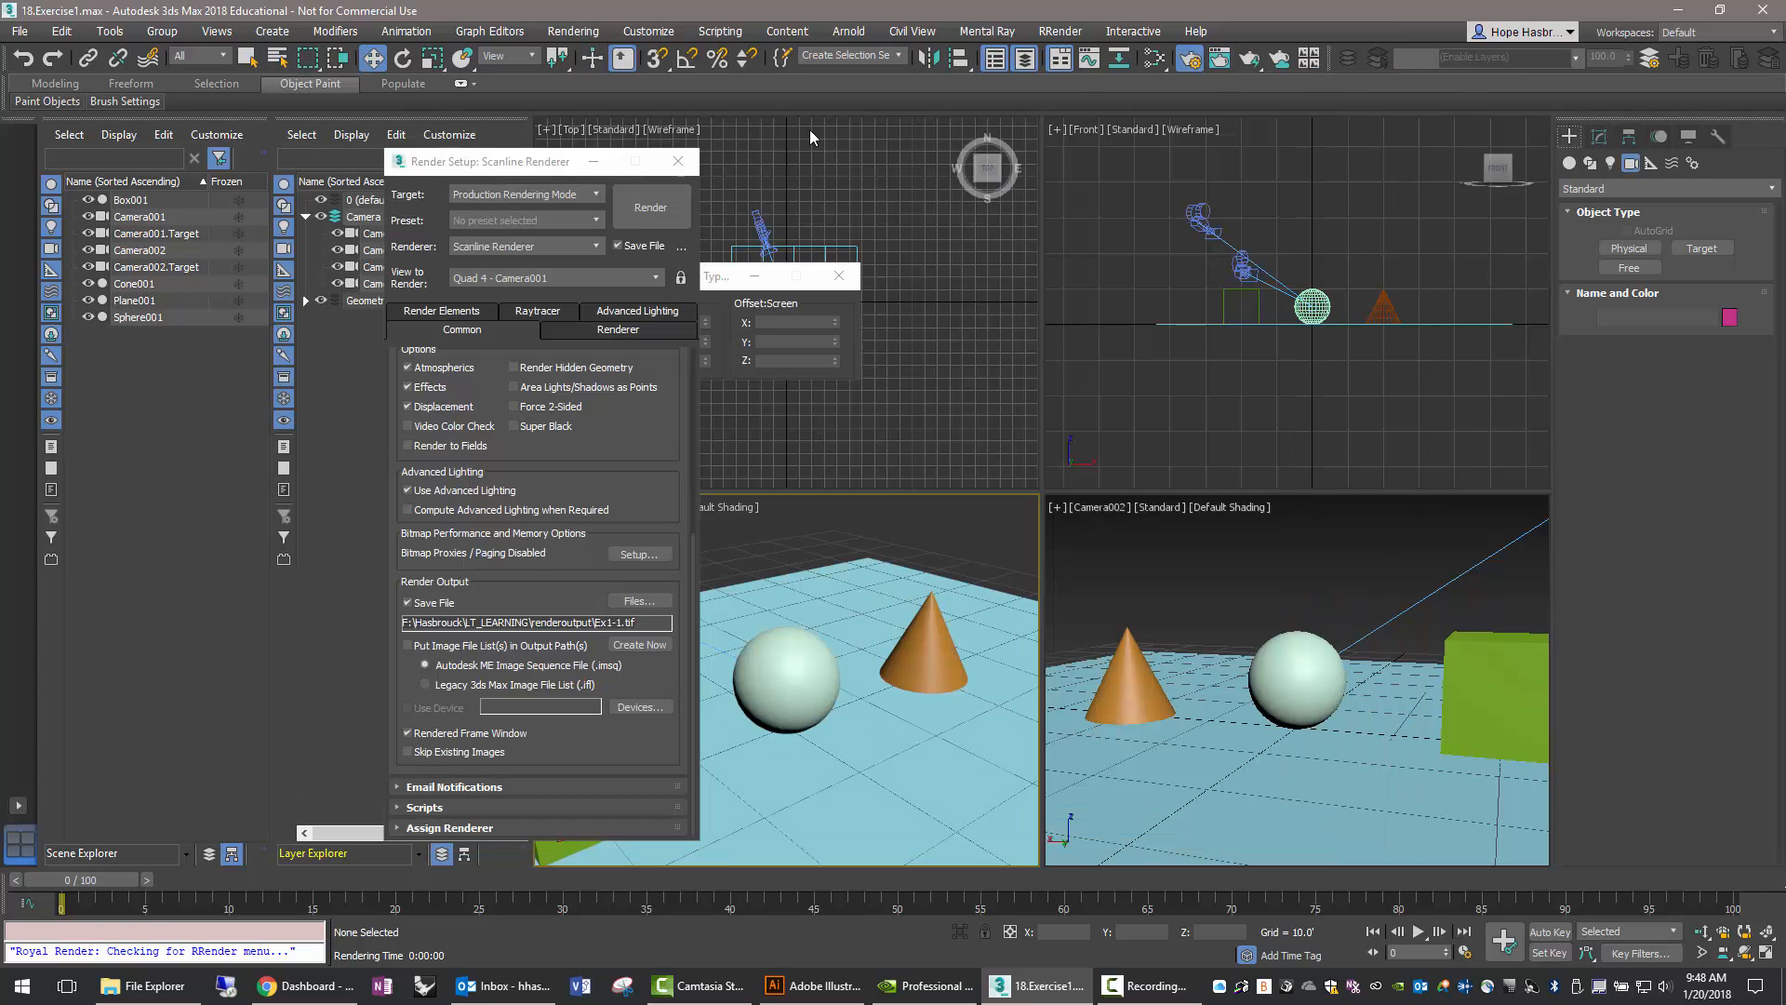
# Choose Quad 4 - Camera002 as the view to render.
pyautogui.click(657, 278)
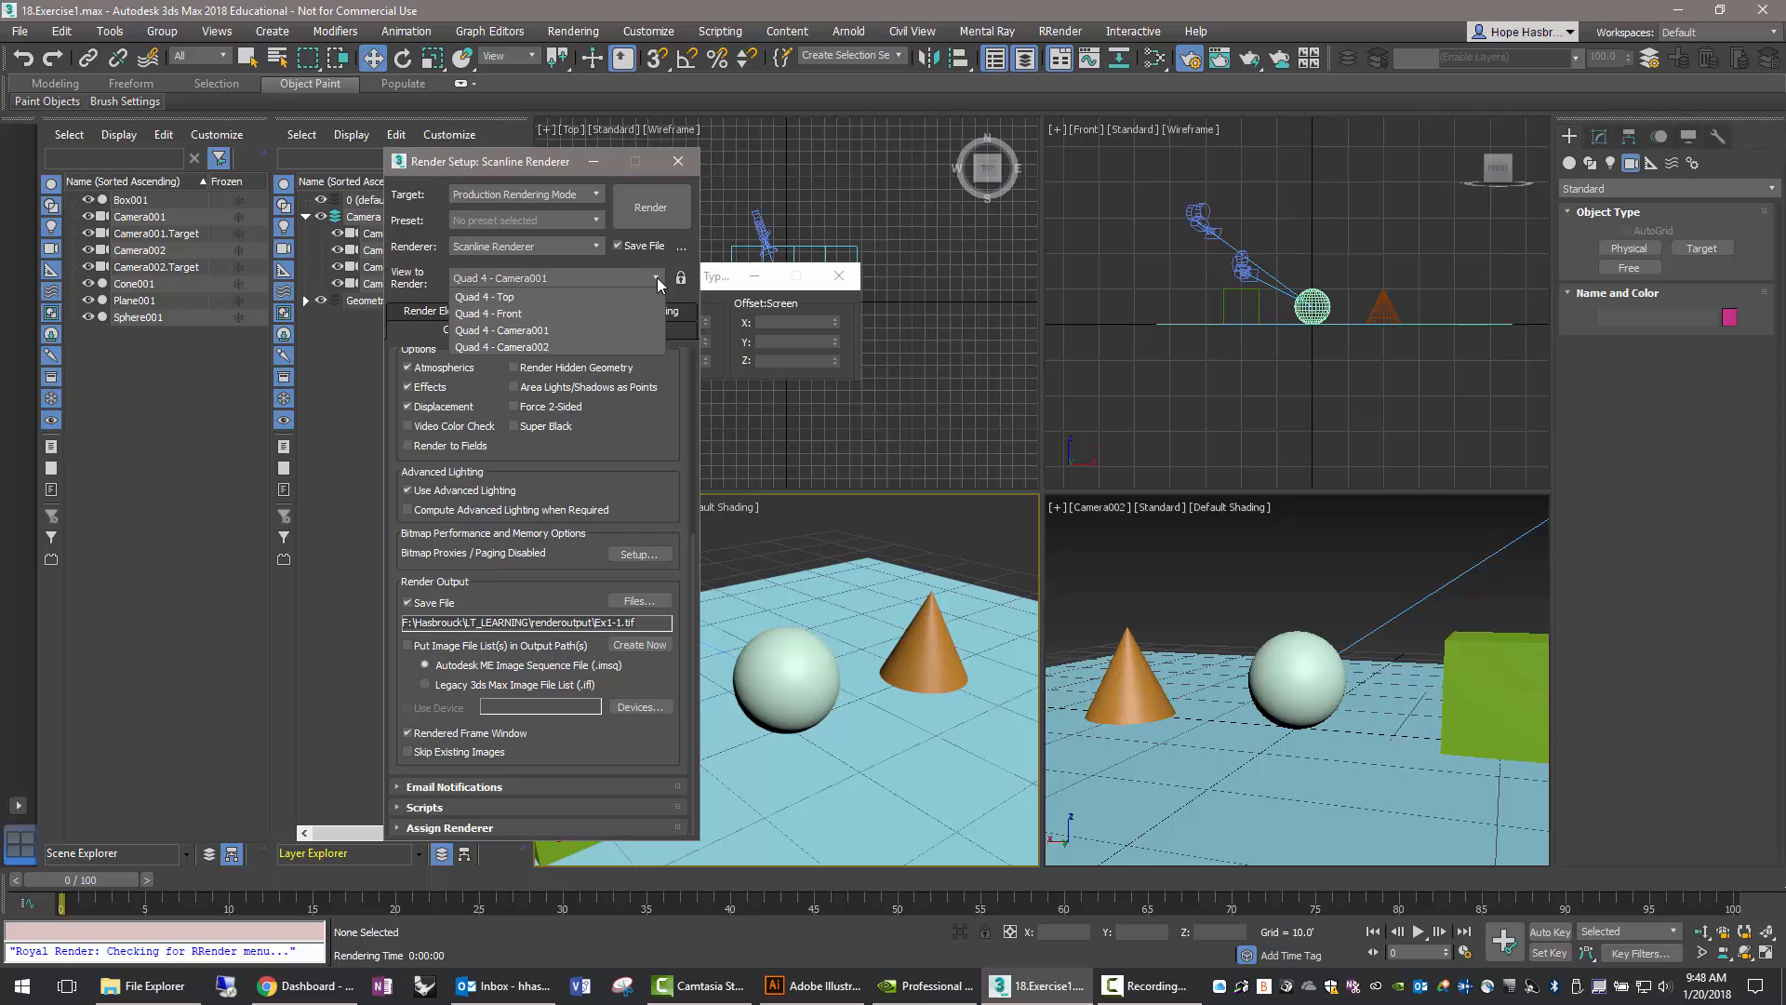
pyautogui.click(535, 348)
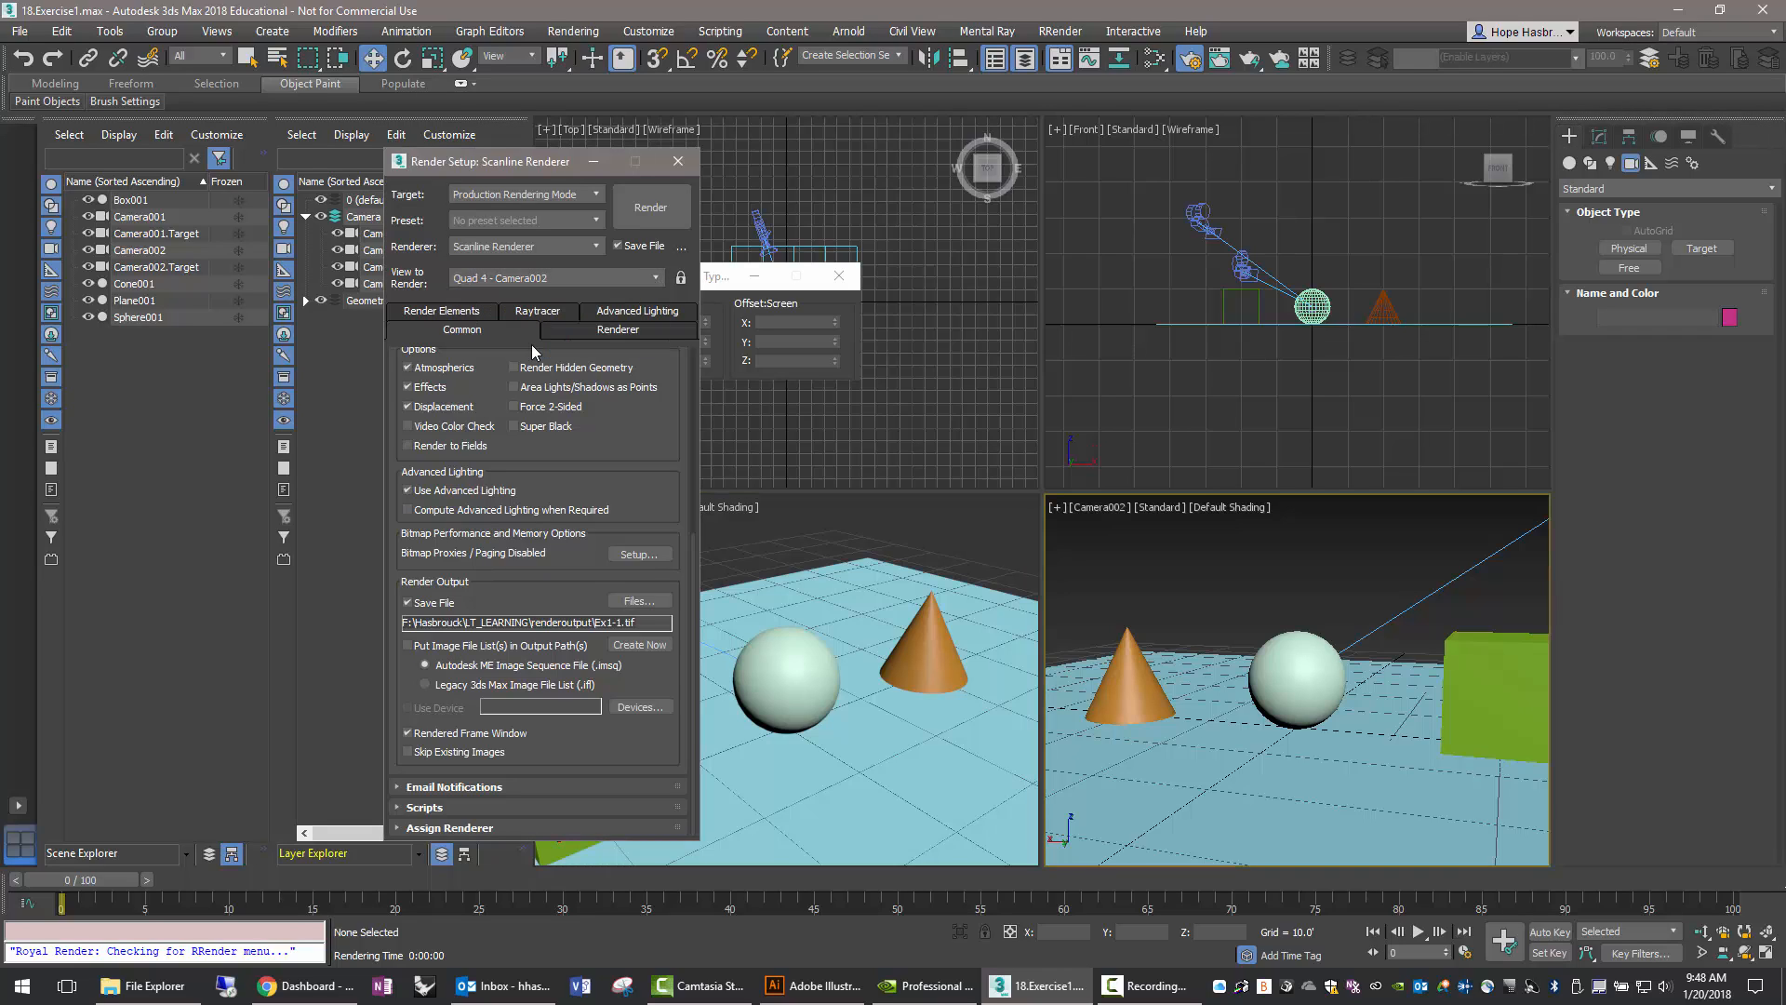
pyautogui.click(1108, 531)
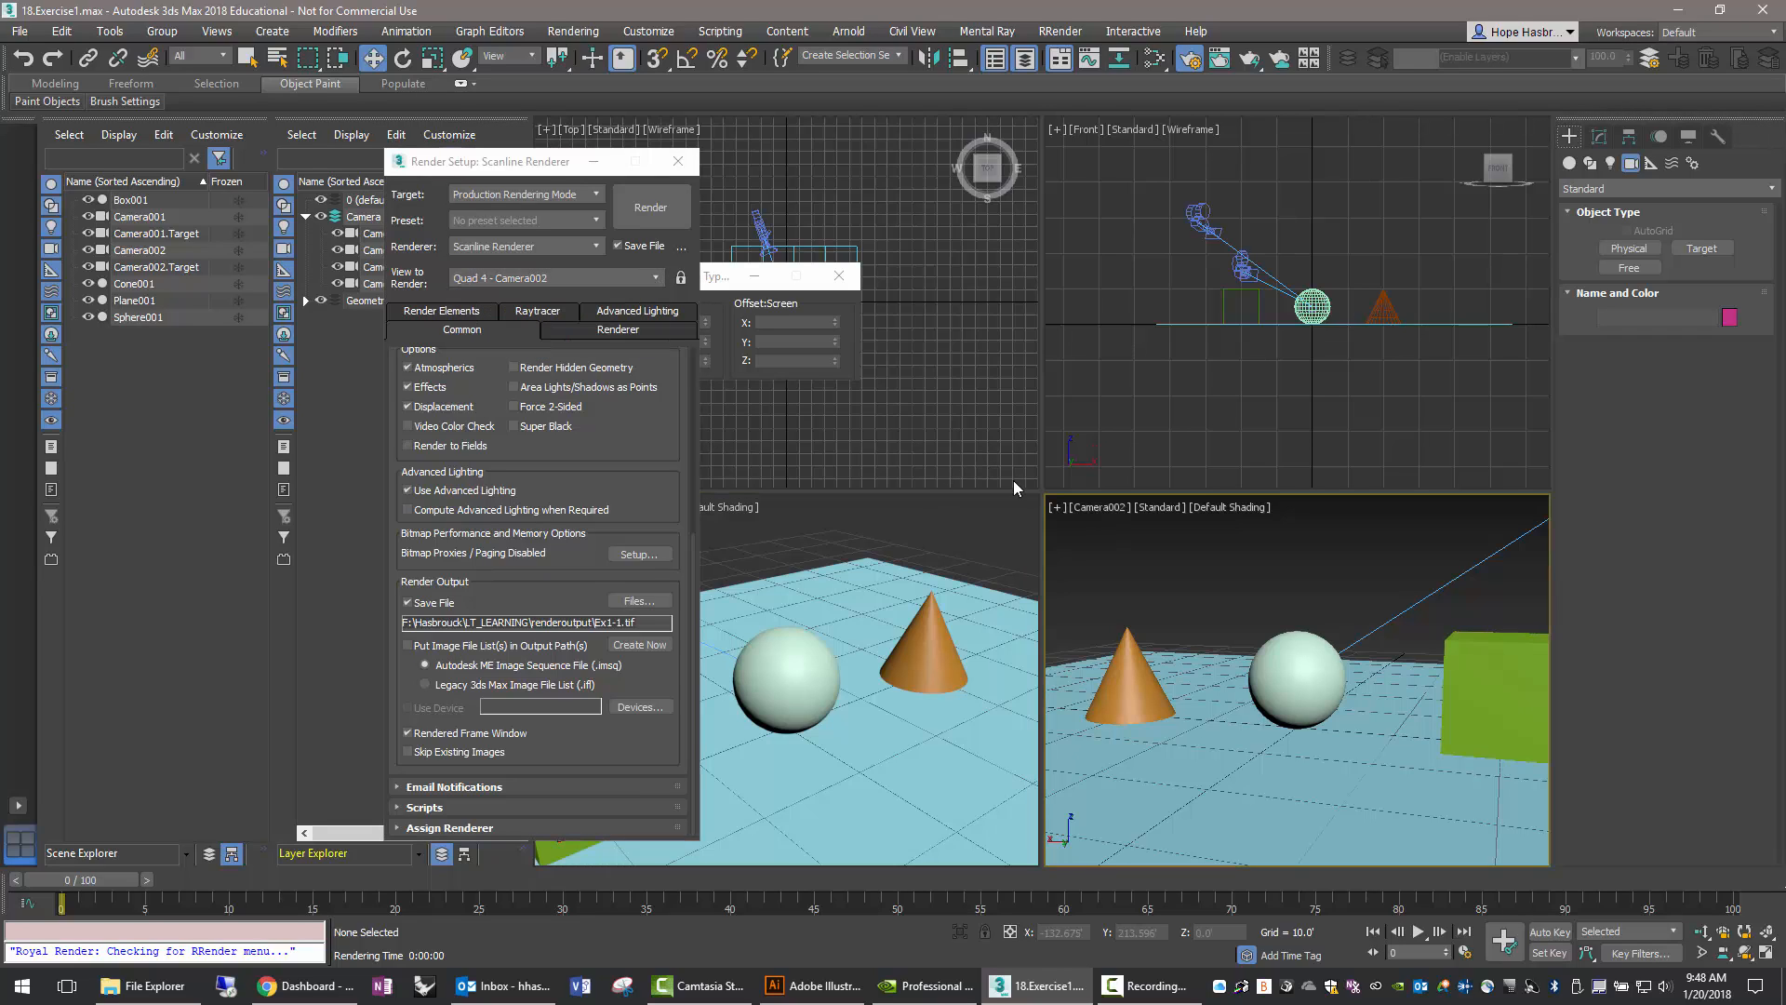
pyautogui.click(694, 593)
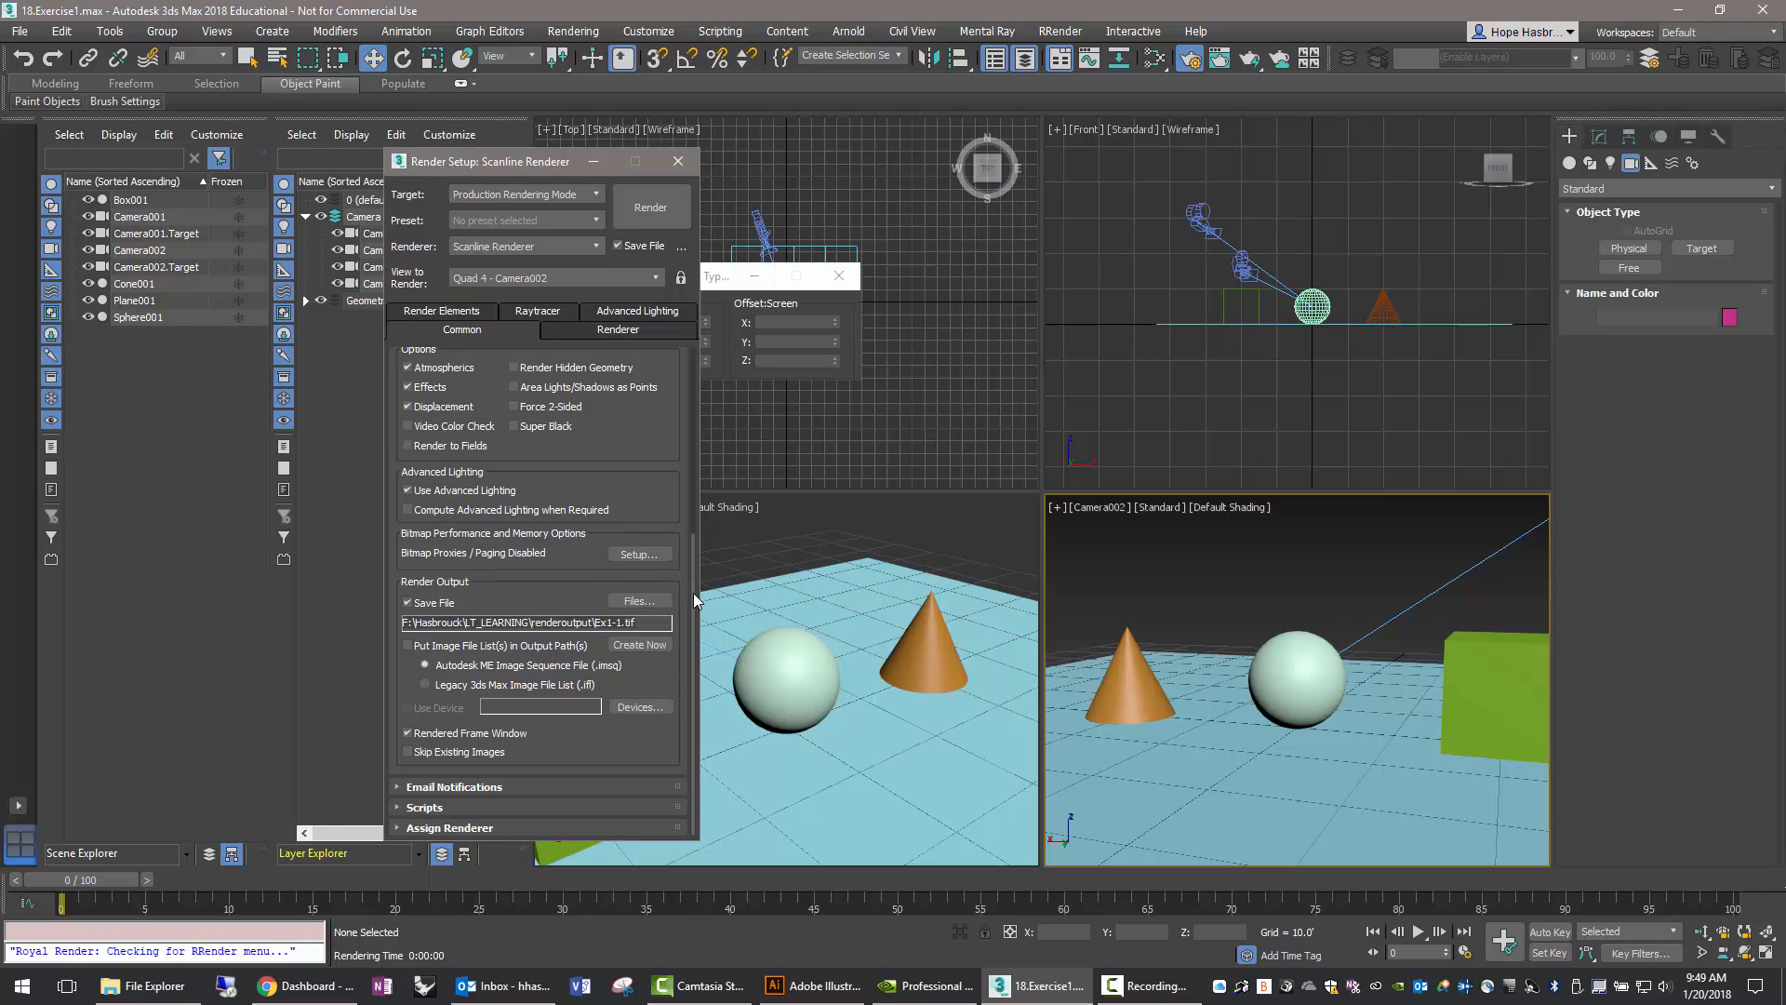
# Change the render output file name to Ex1-2.tif in the renderoutput folder.
pyautogui.click(641, 602)
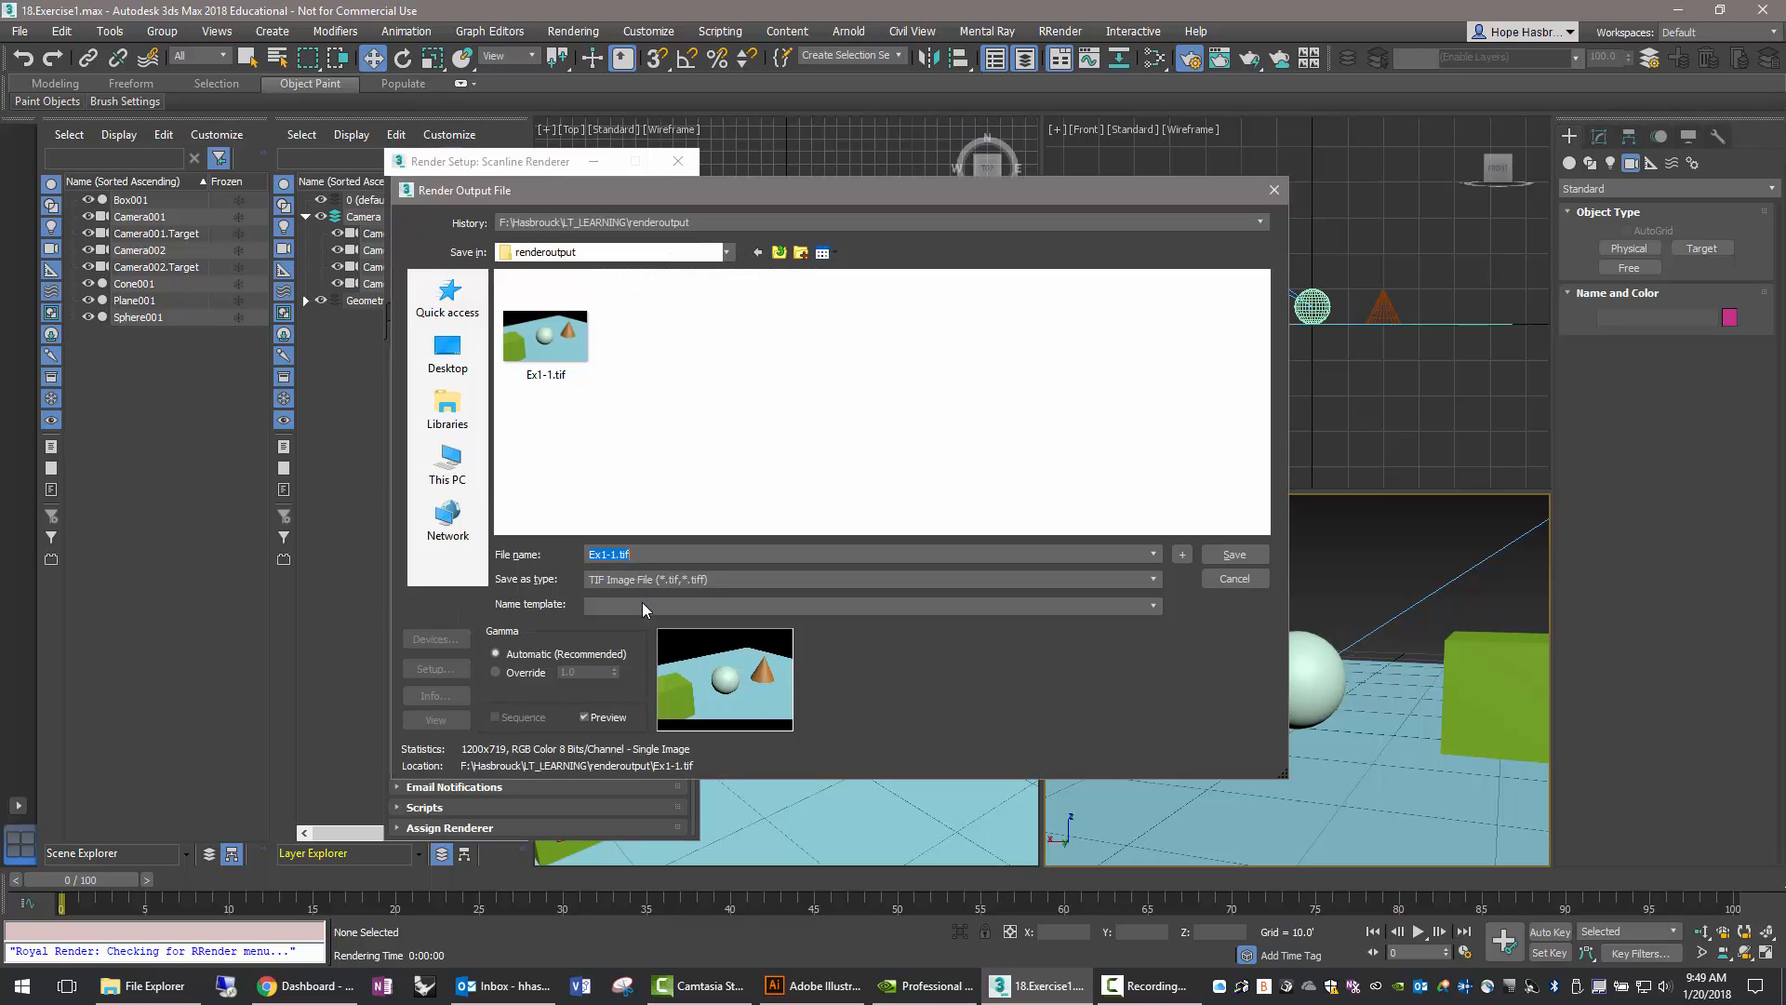
pyautogui.click(615, 554)
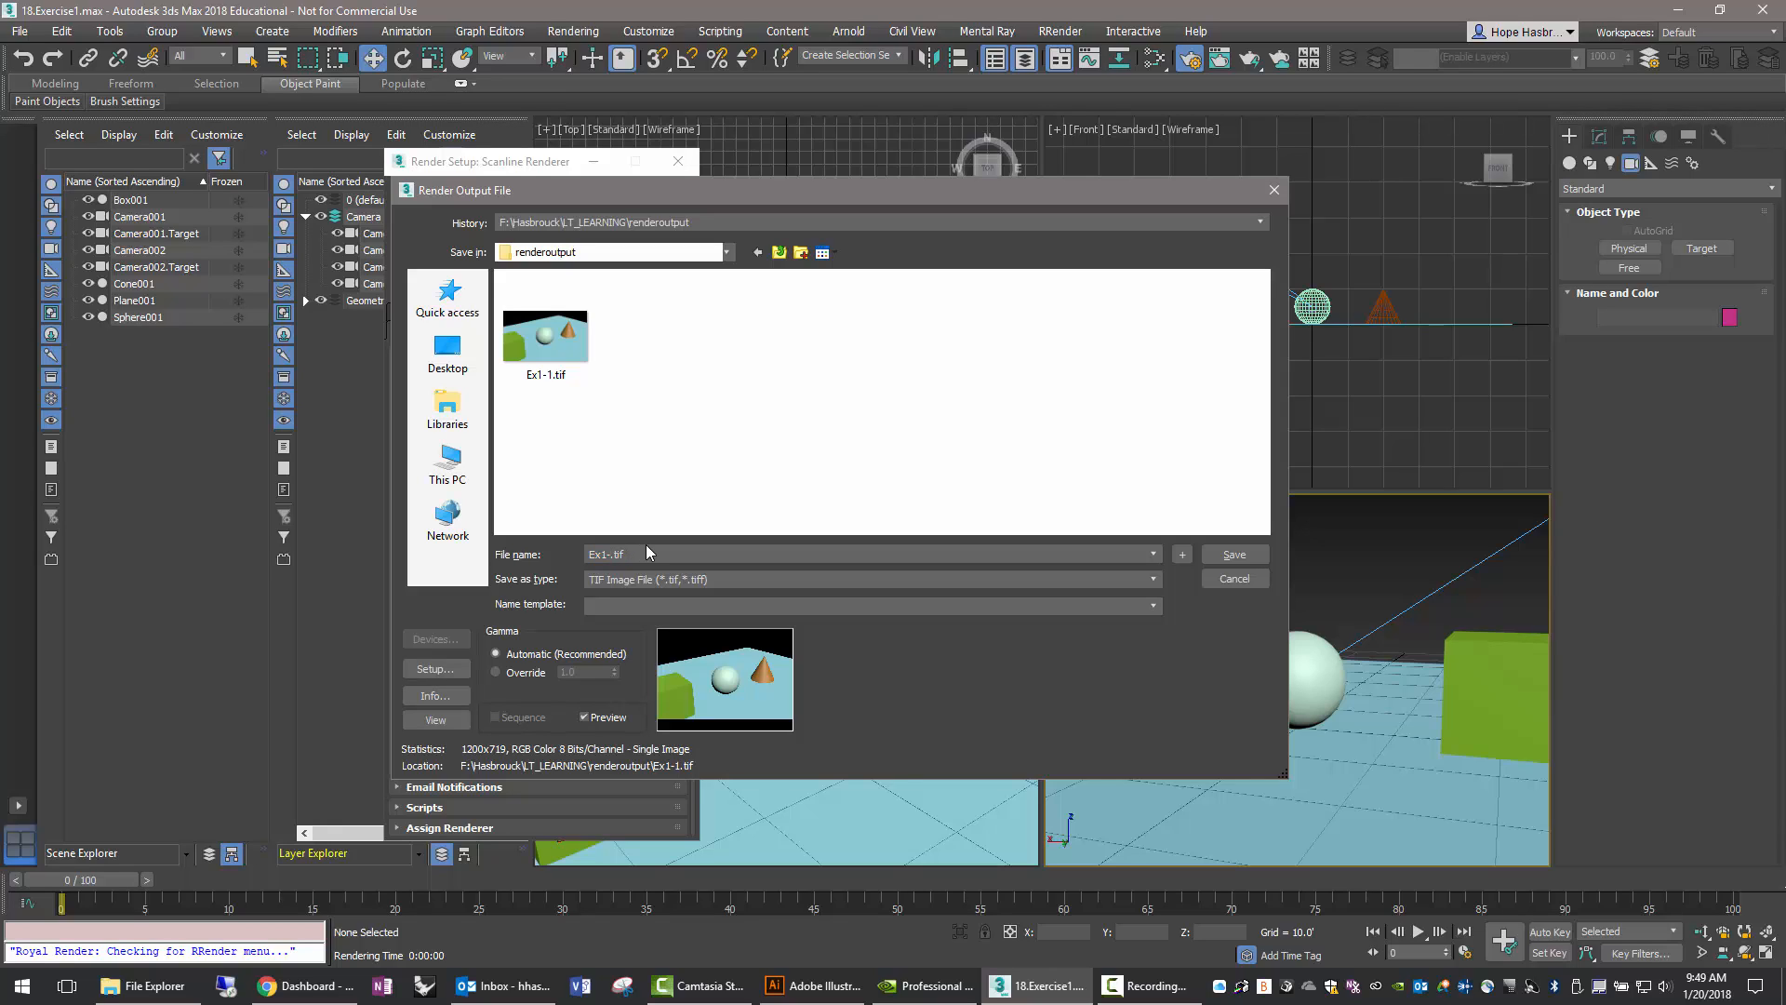
pyautogui.click(1242, 556)
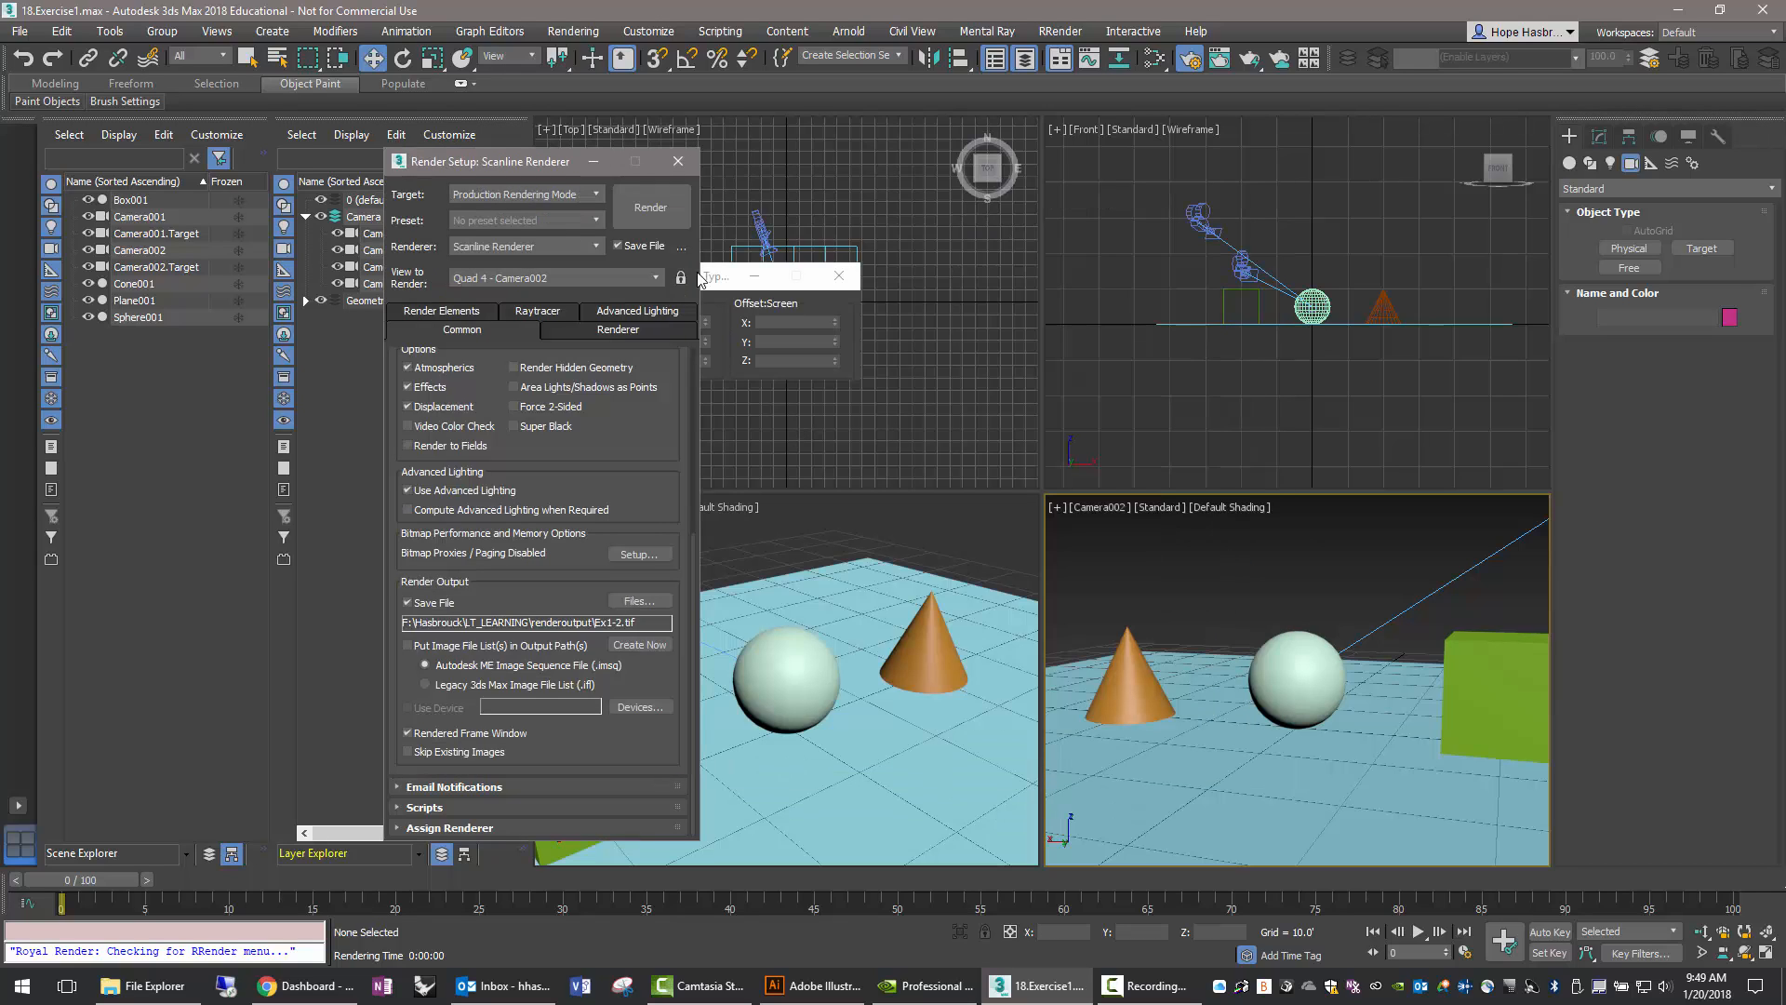
# Render the Camera002 view to file, then close the rendered frame, Render Setup and transform type-in windows.
pyautogui.click(666, 225)
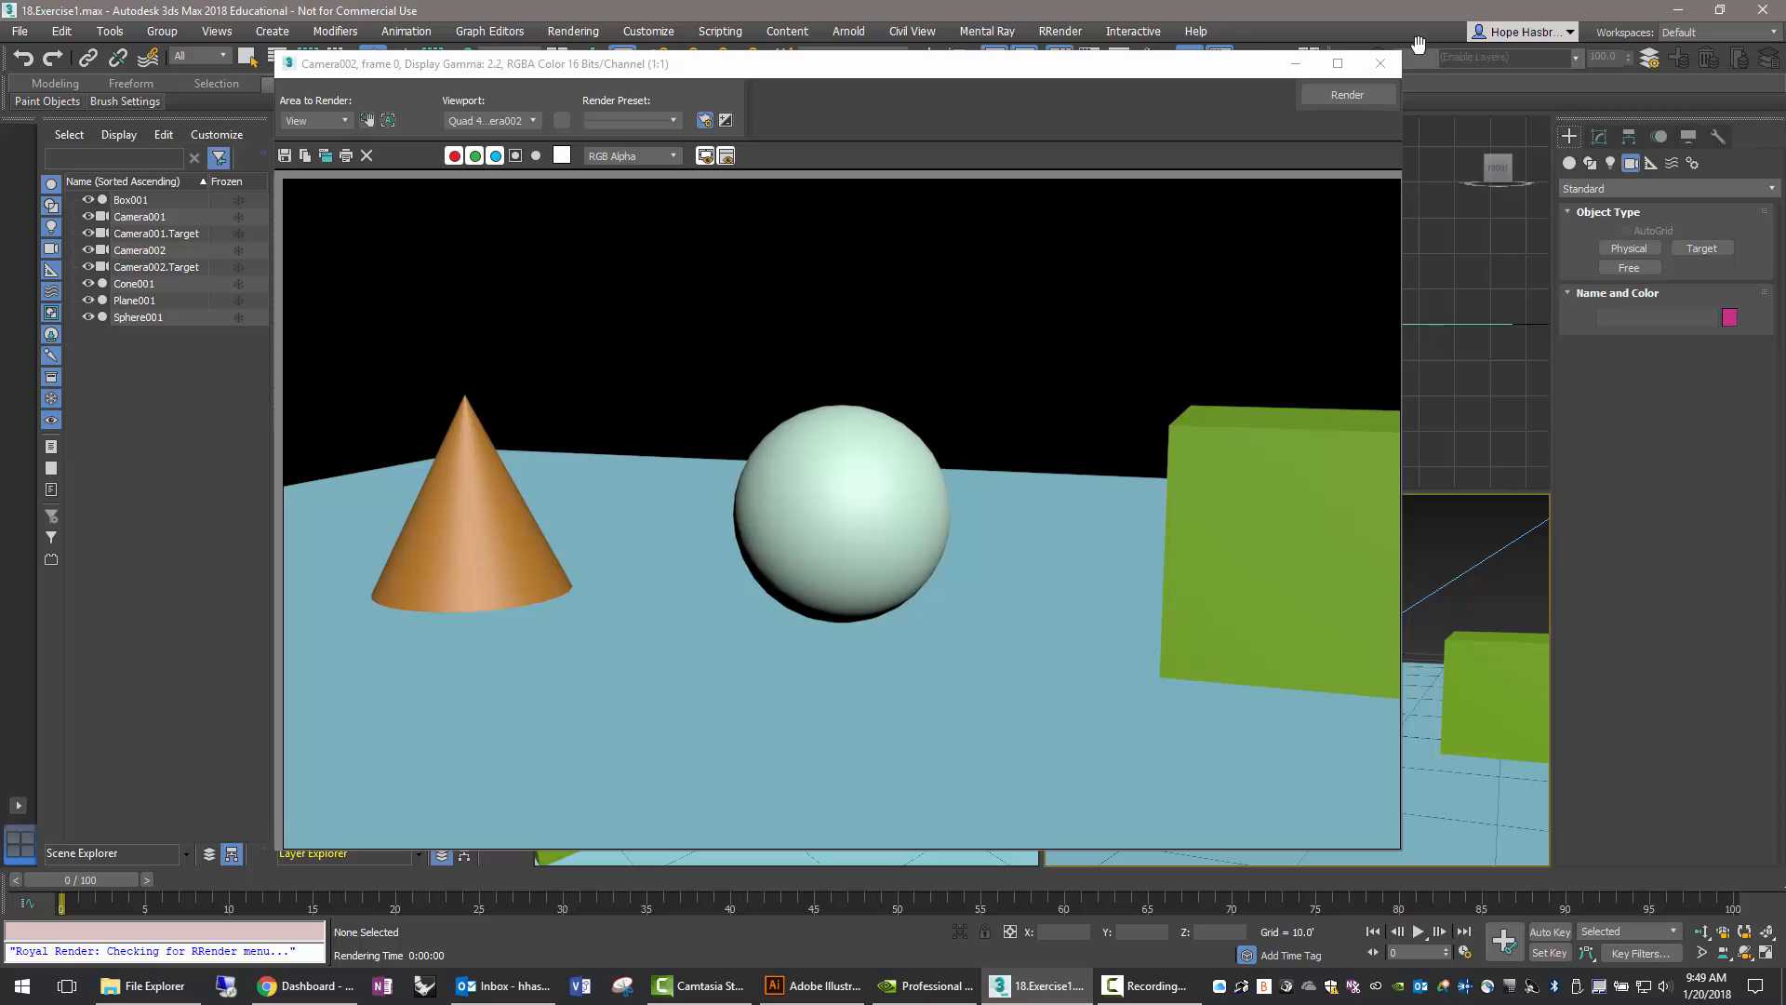
pyautogui.click(1381, 63)
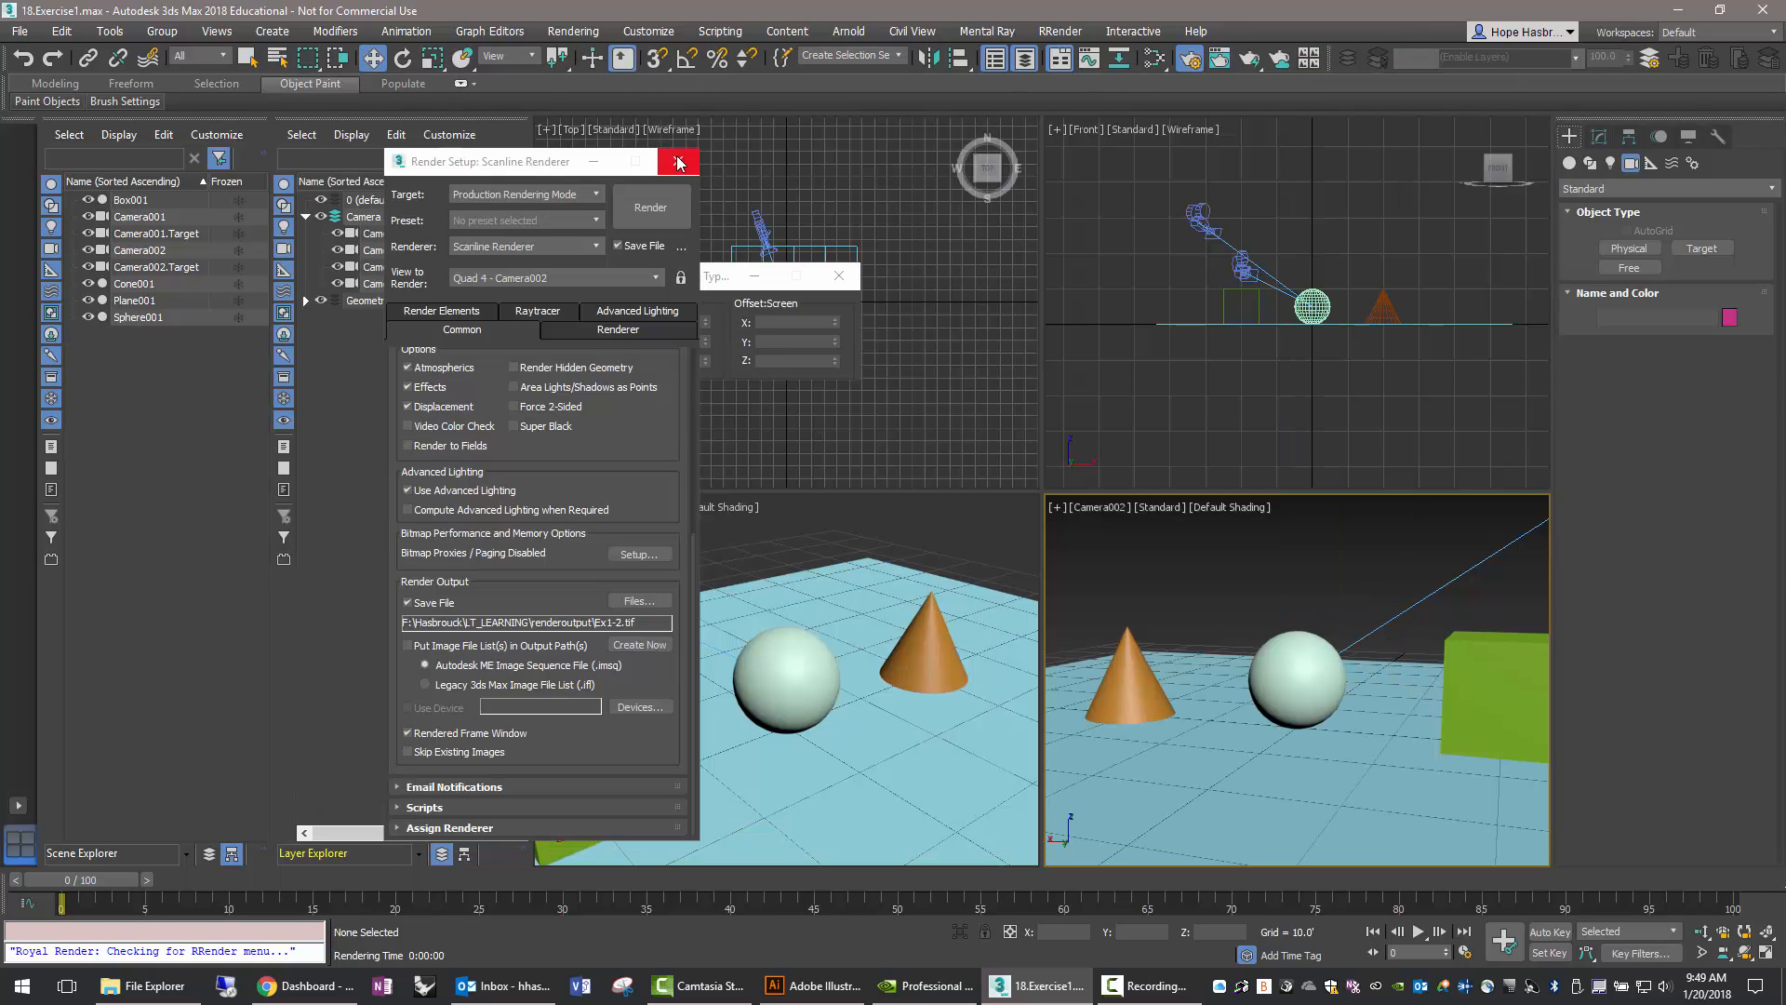
pyautogui.click(677, 163)
pyautogui.click(840, 276)
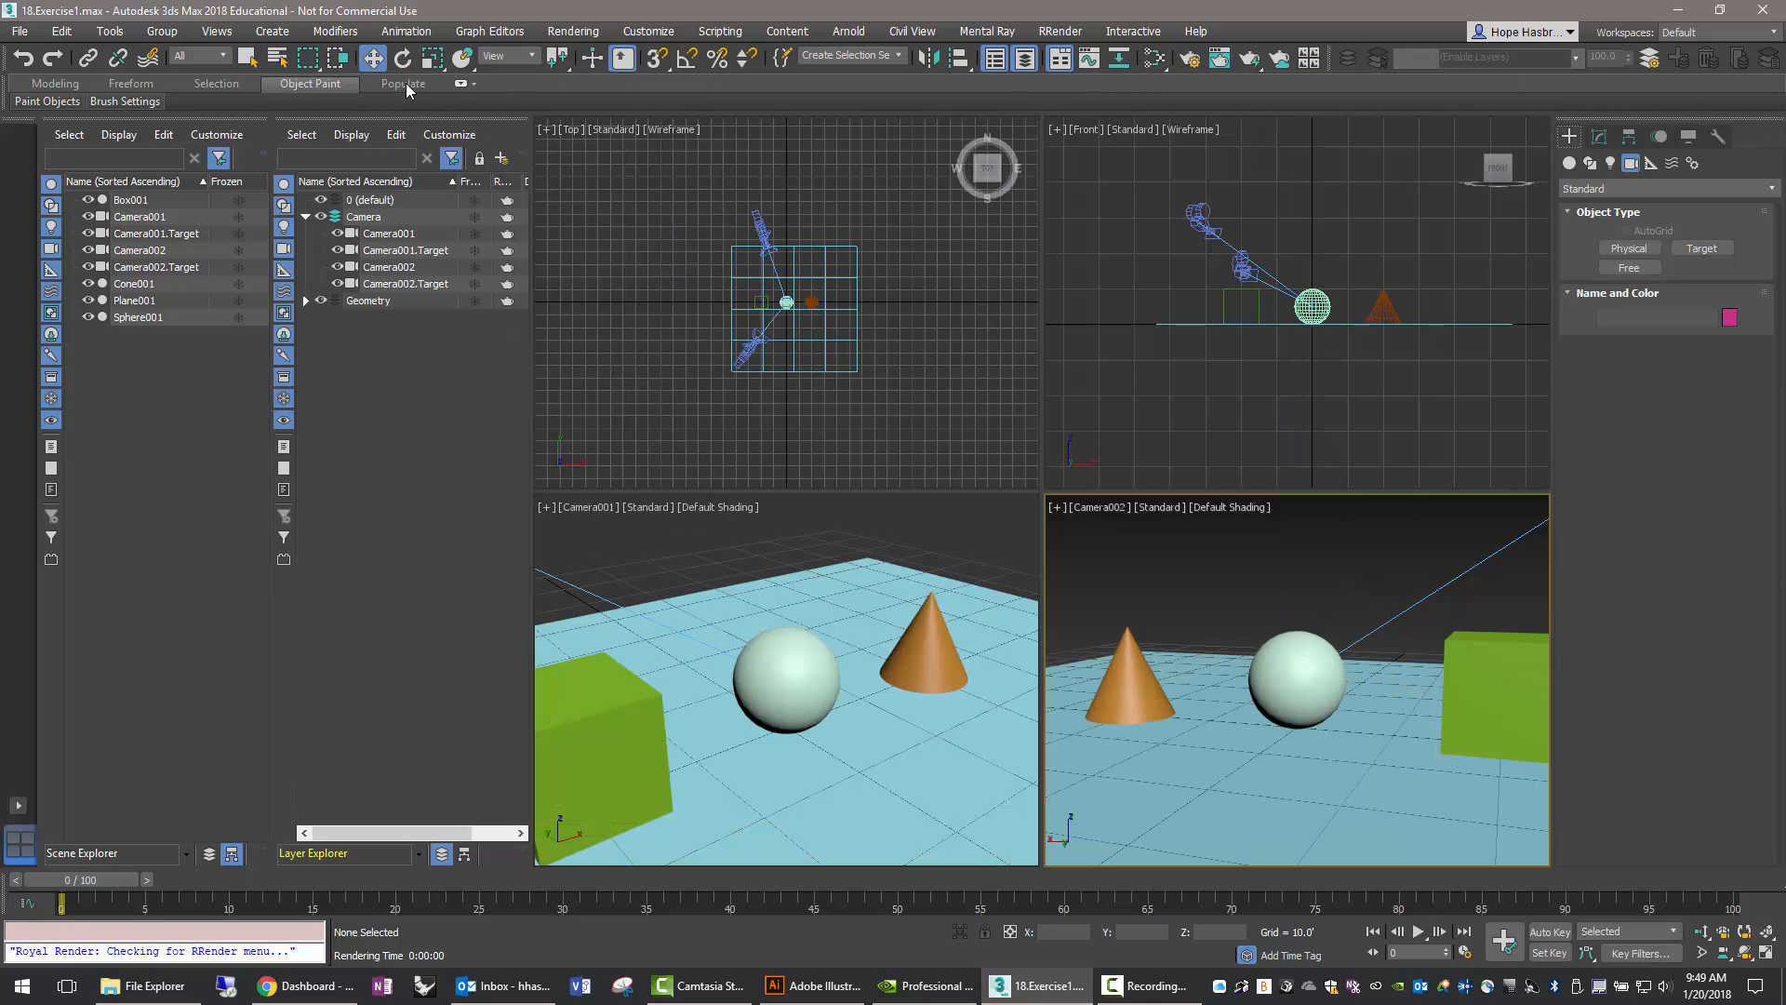
# Save the scene under its current file name and exit the program.
pyautogui.click(19, 31)
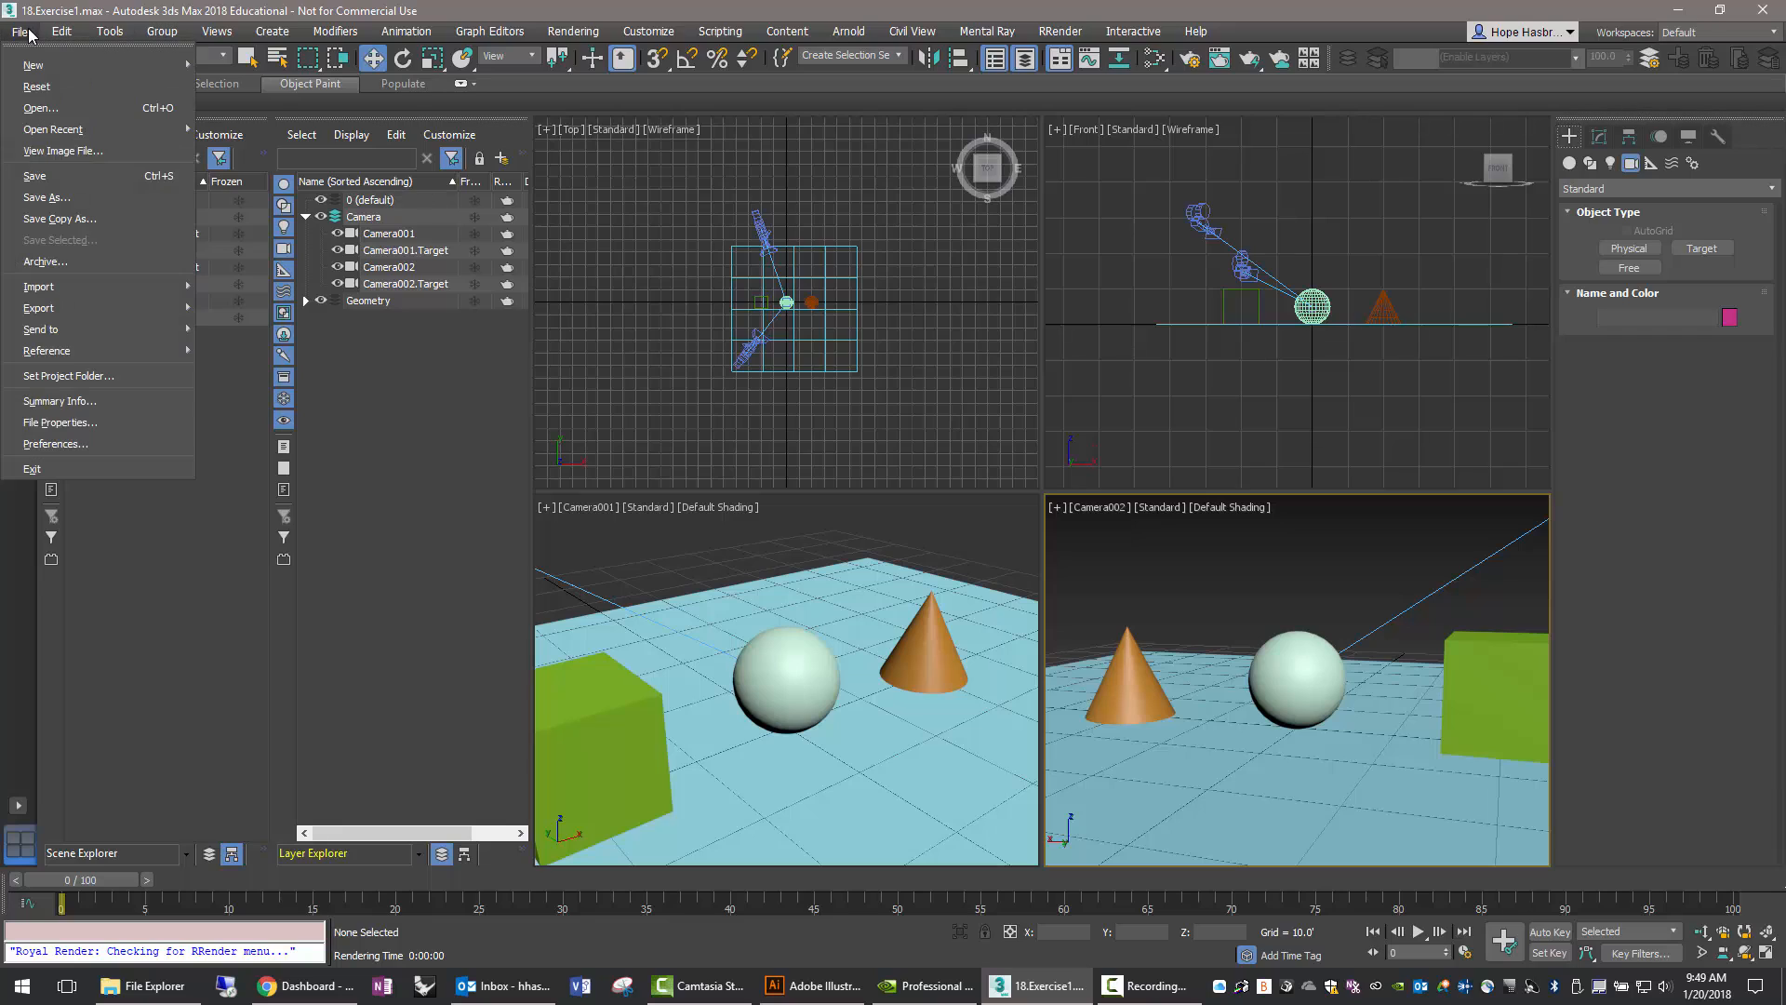
pyautogui.click(41, 177)
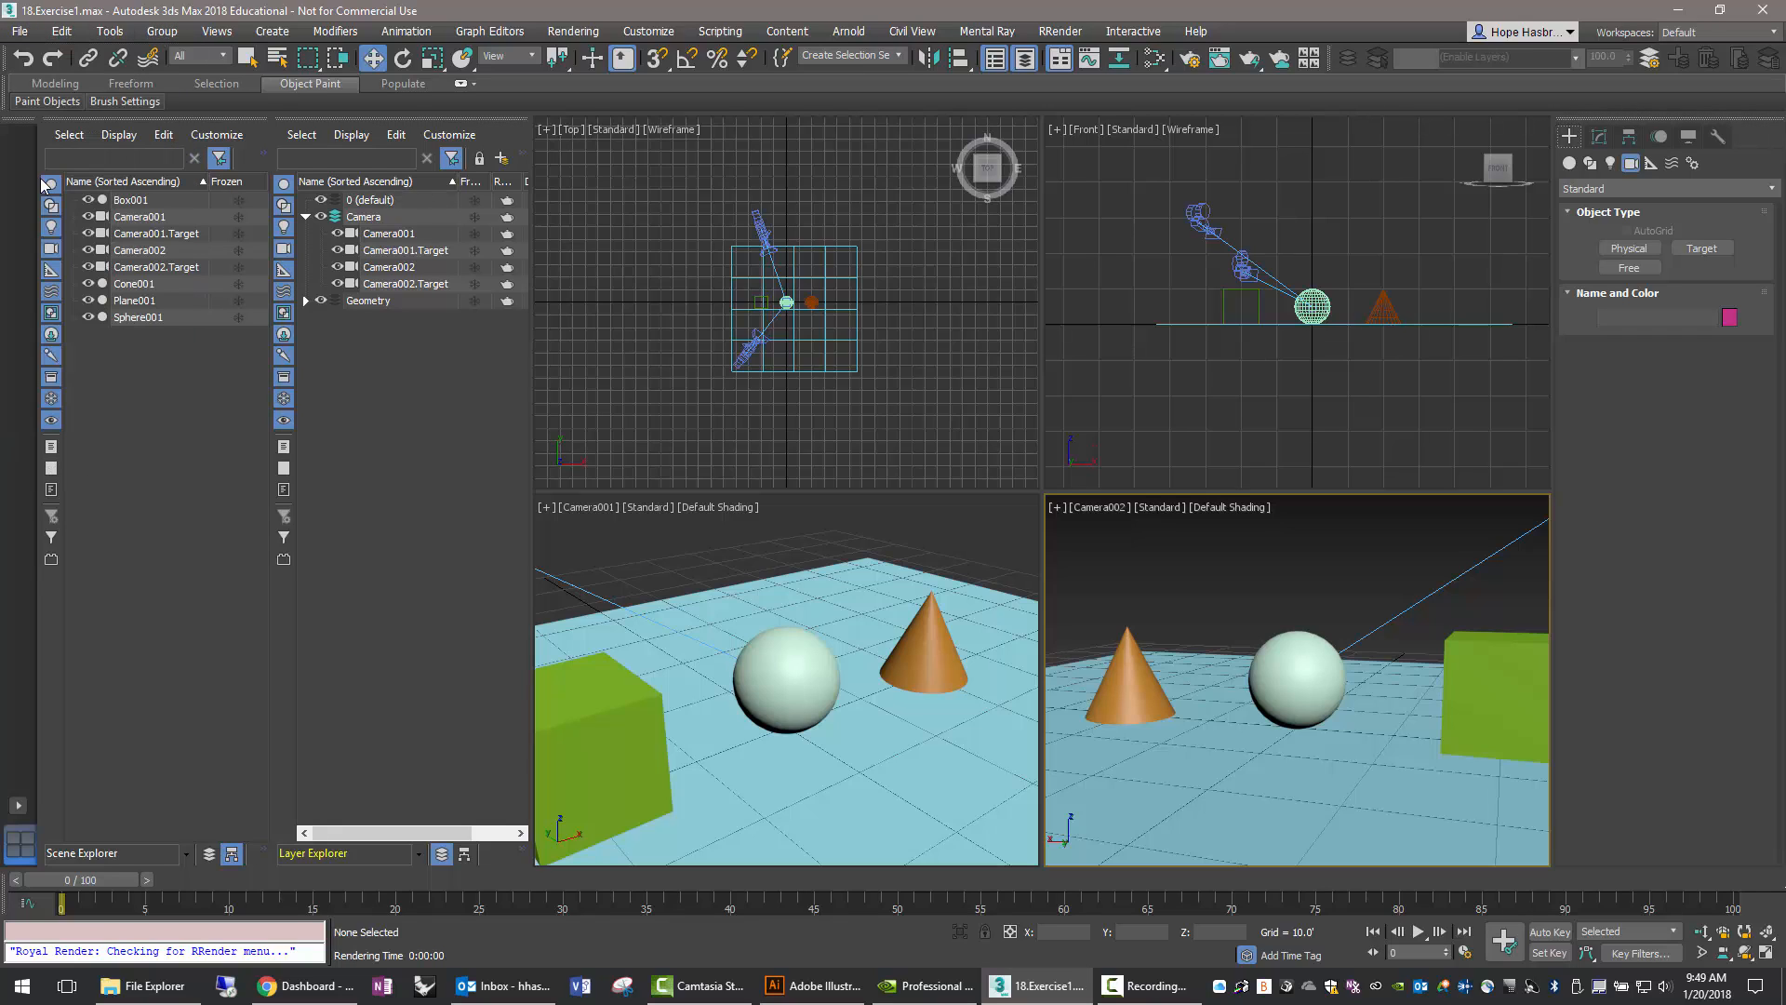
pyautogui.click(19, 30)
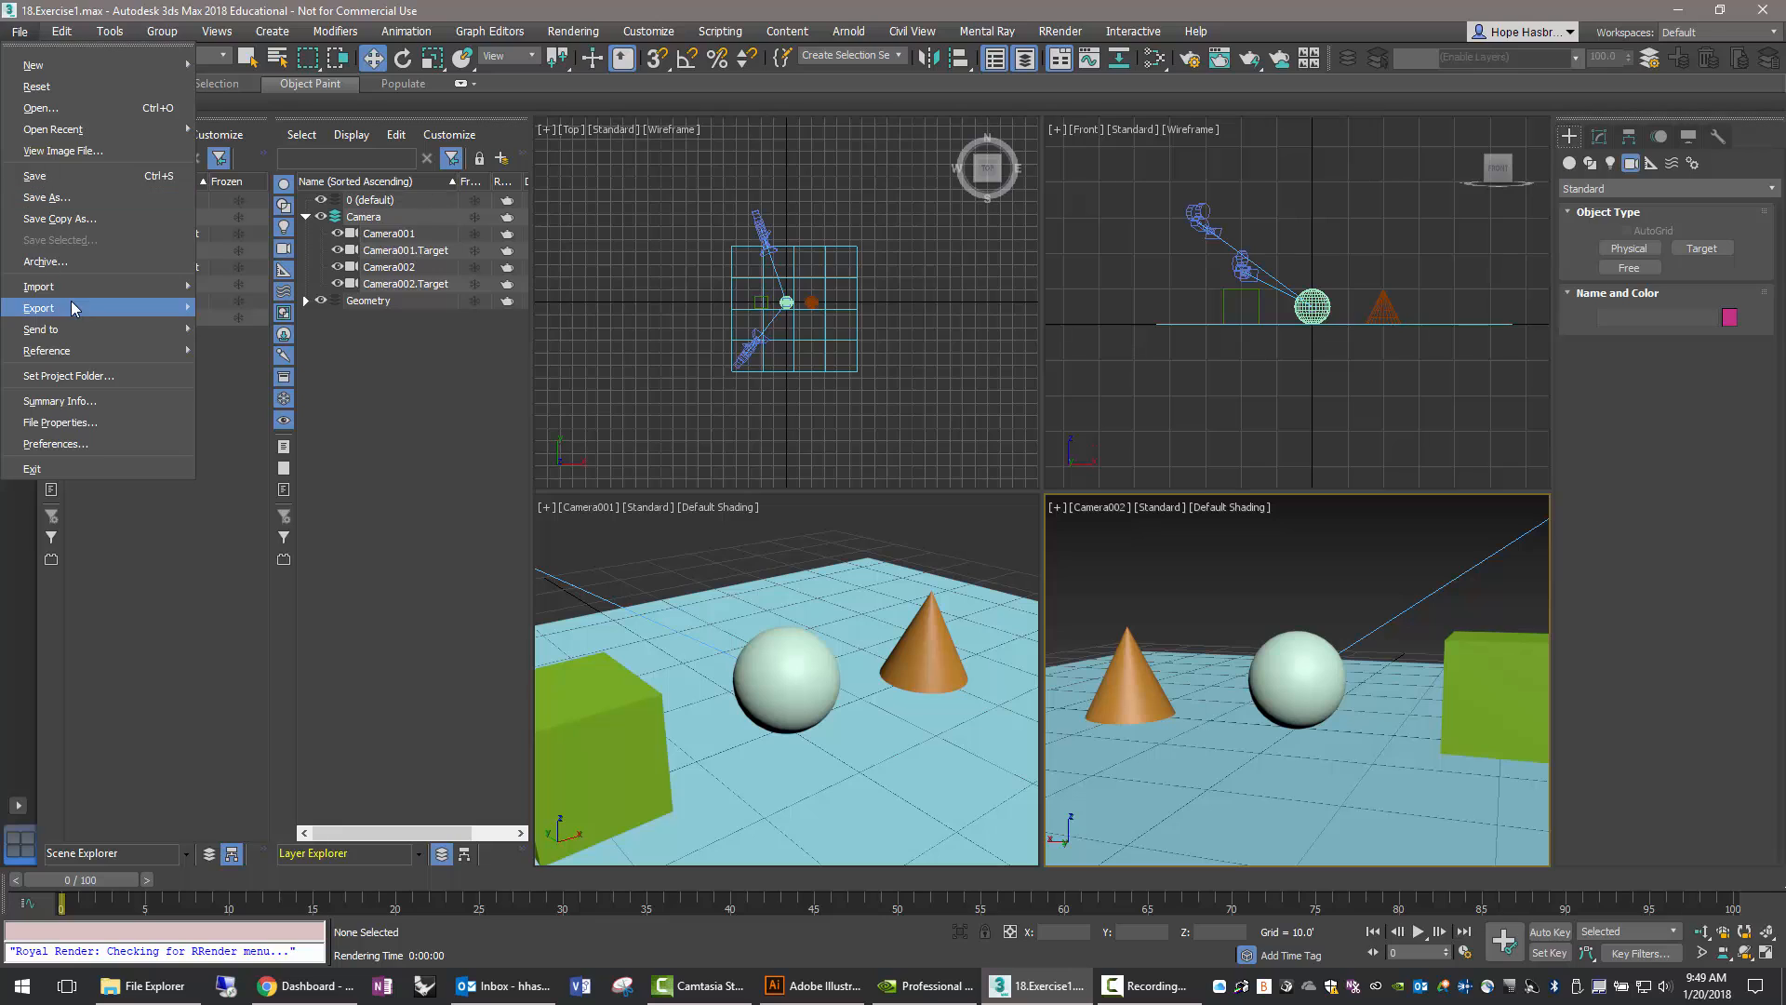
pyautogui.click(52, 466)
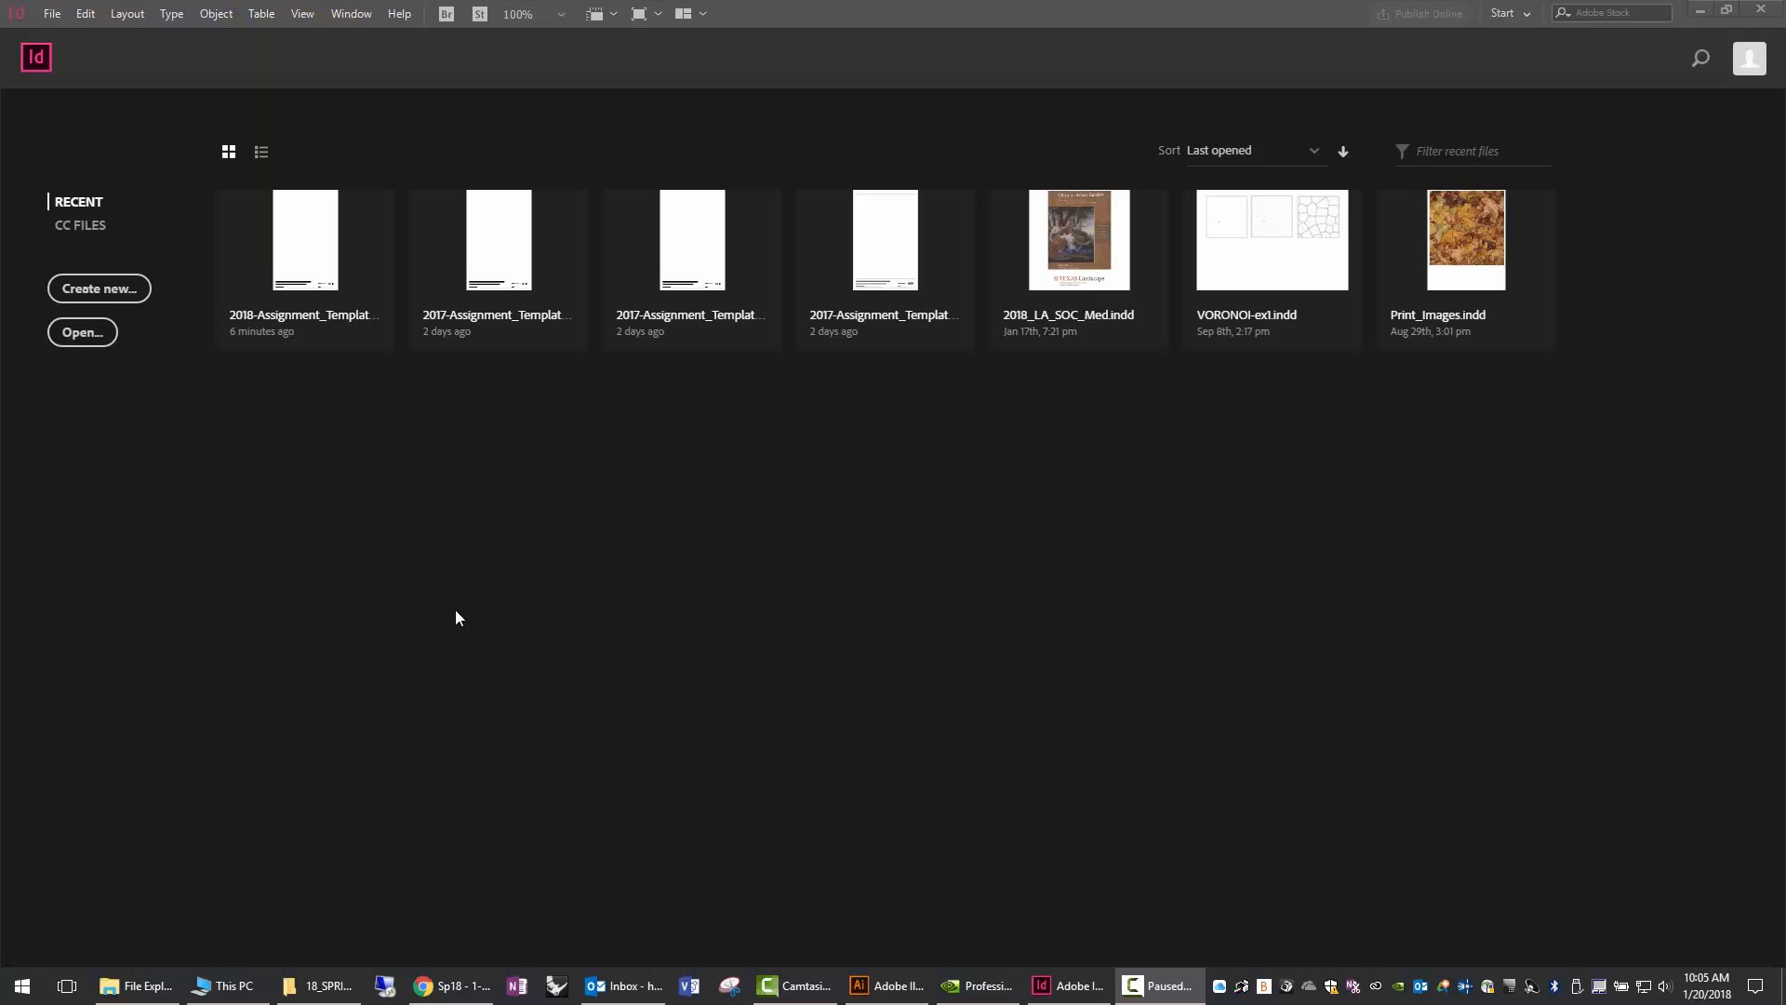
# In InDesign, open 2018-Assignment_Template.idml from the 18_SPRING folder.
pyautogui.click(51, 14)
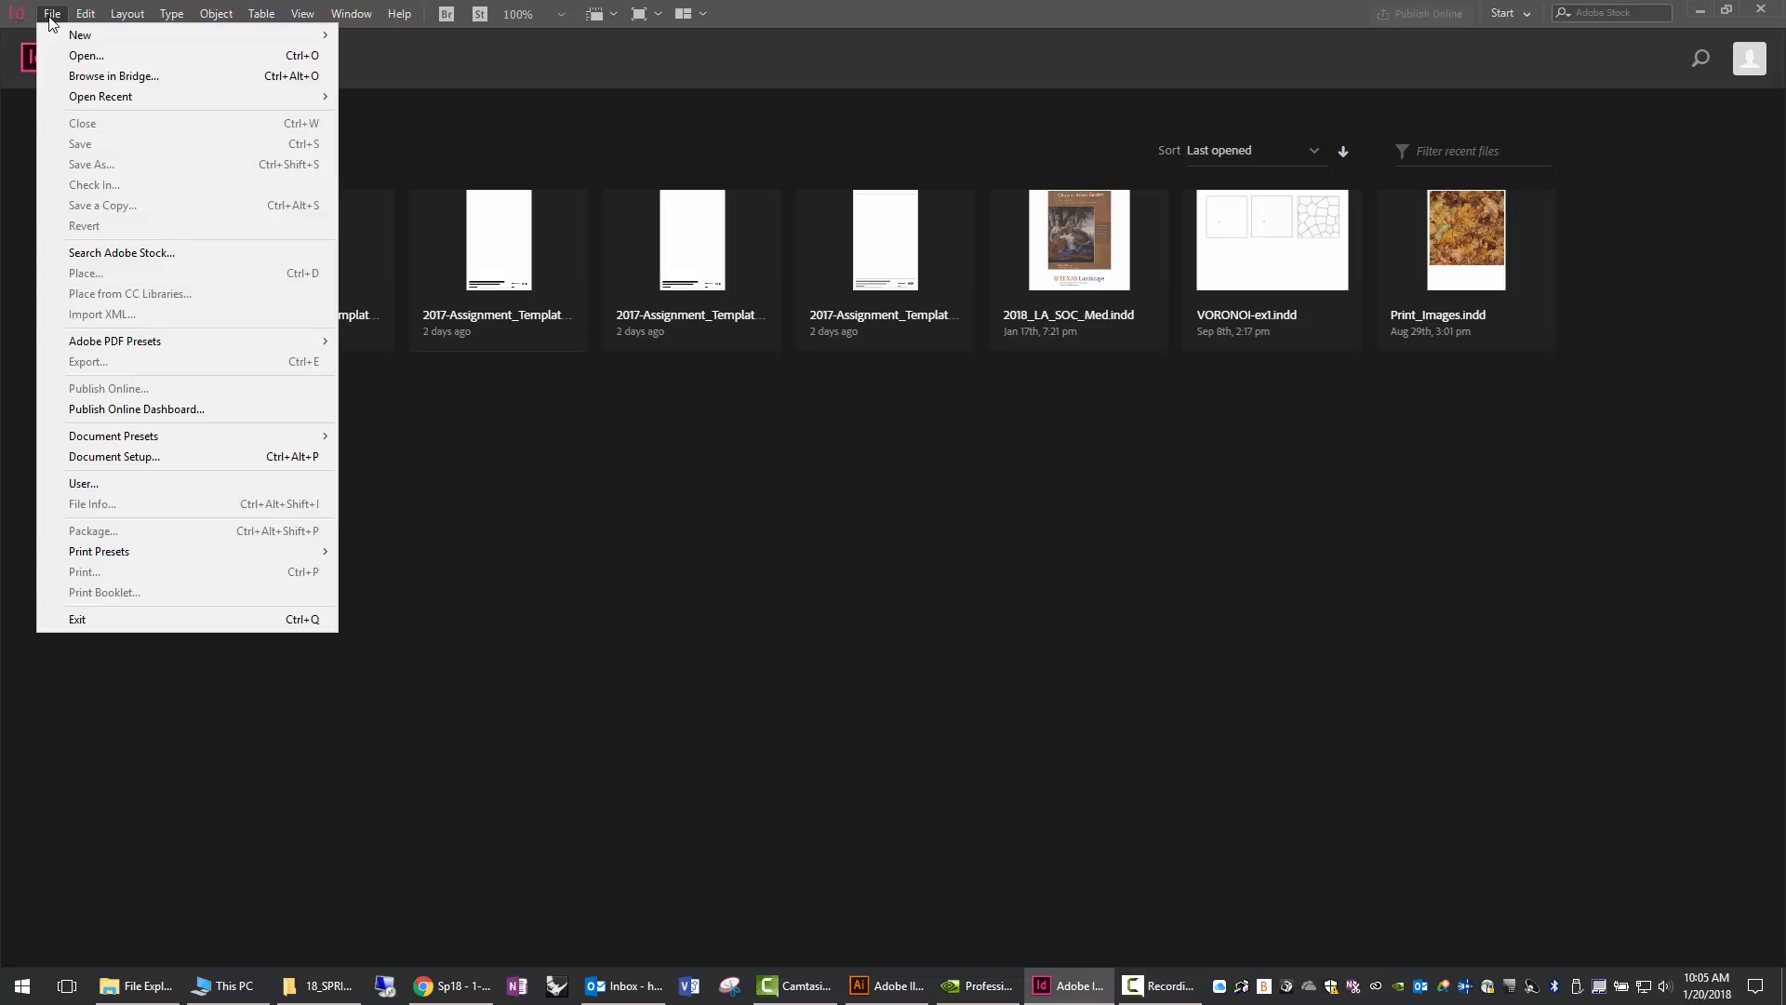
pyautogui.click(72, 58)
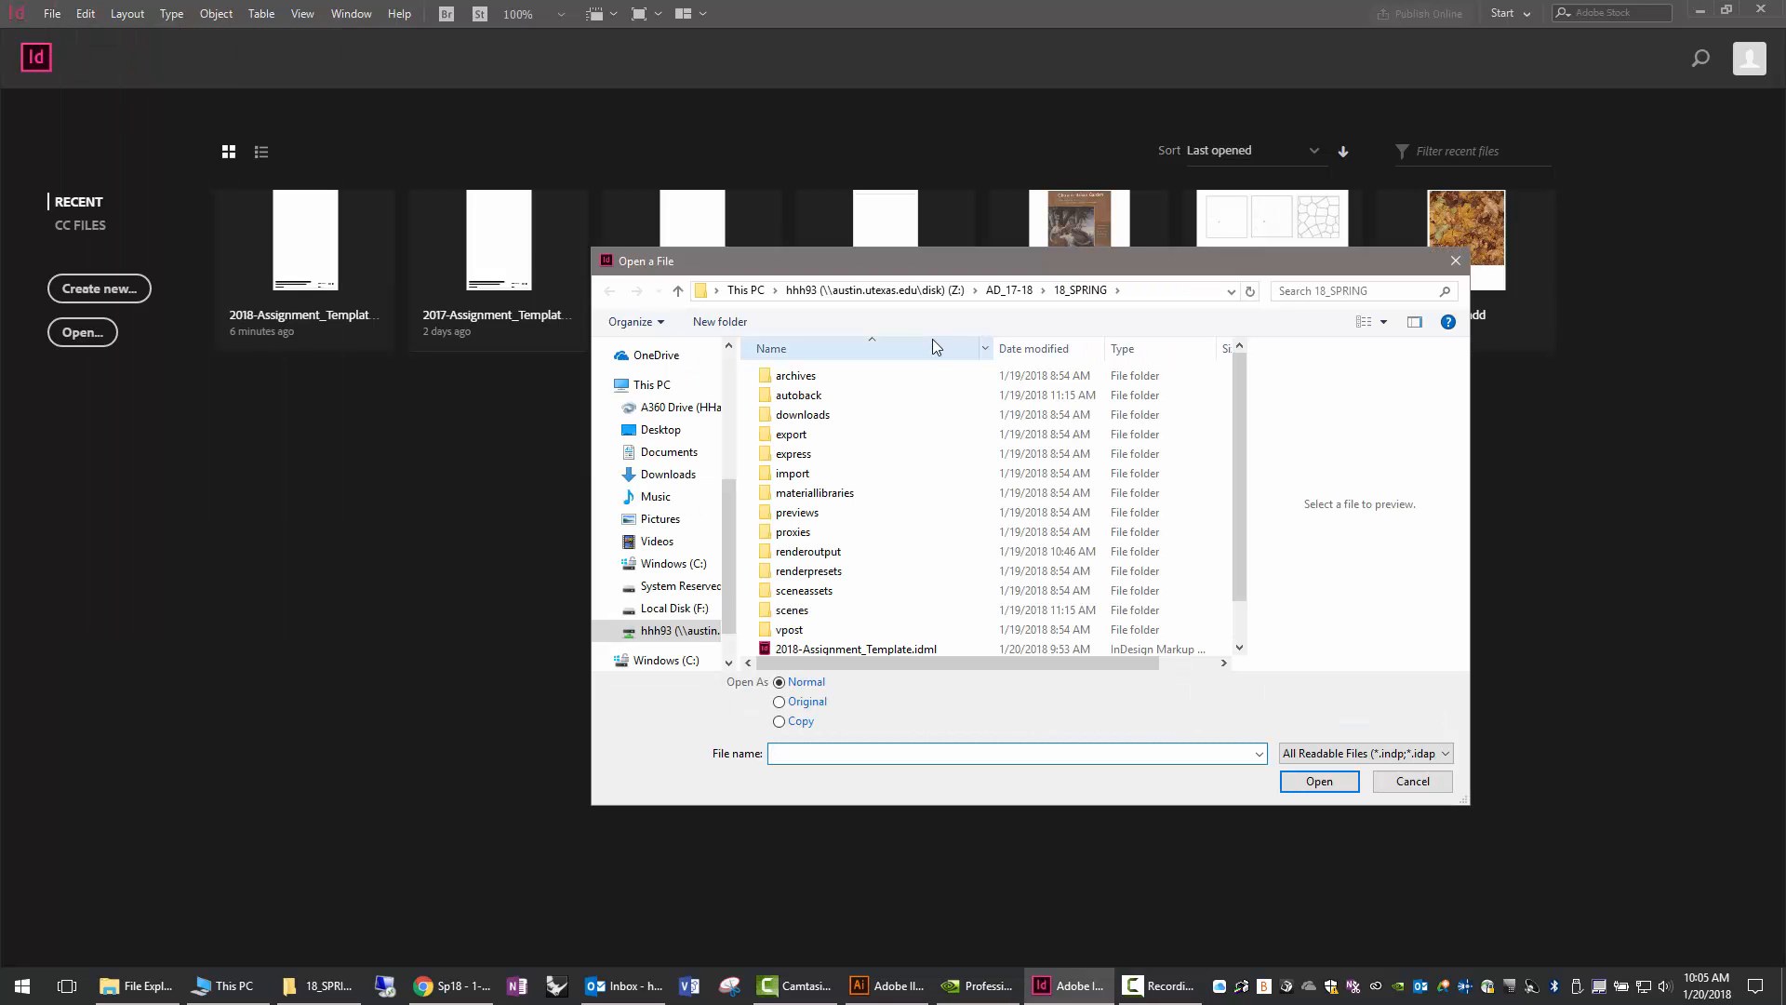
pyautogui.scroll(-2, 903, 586)
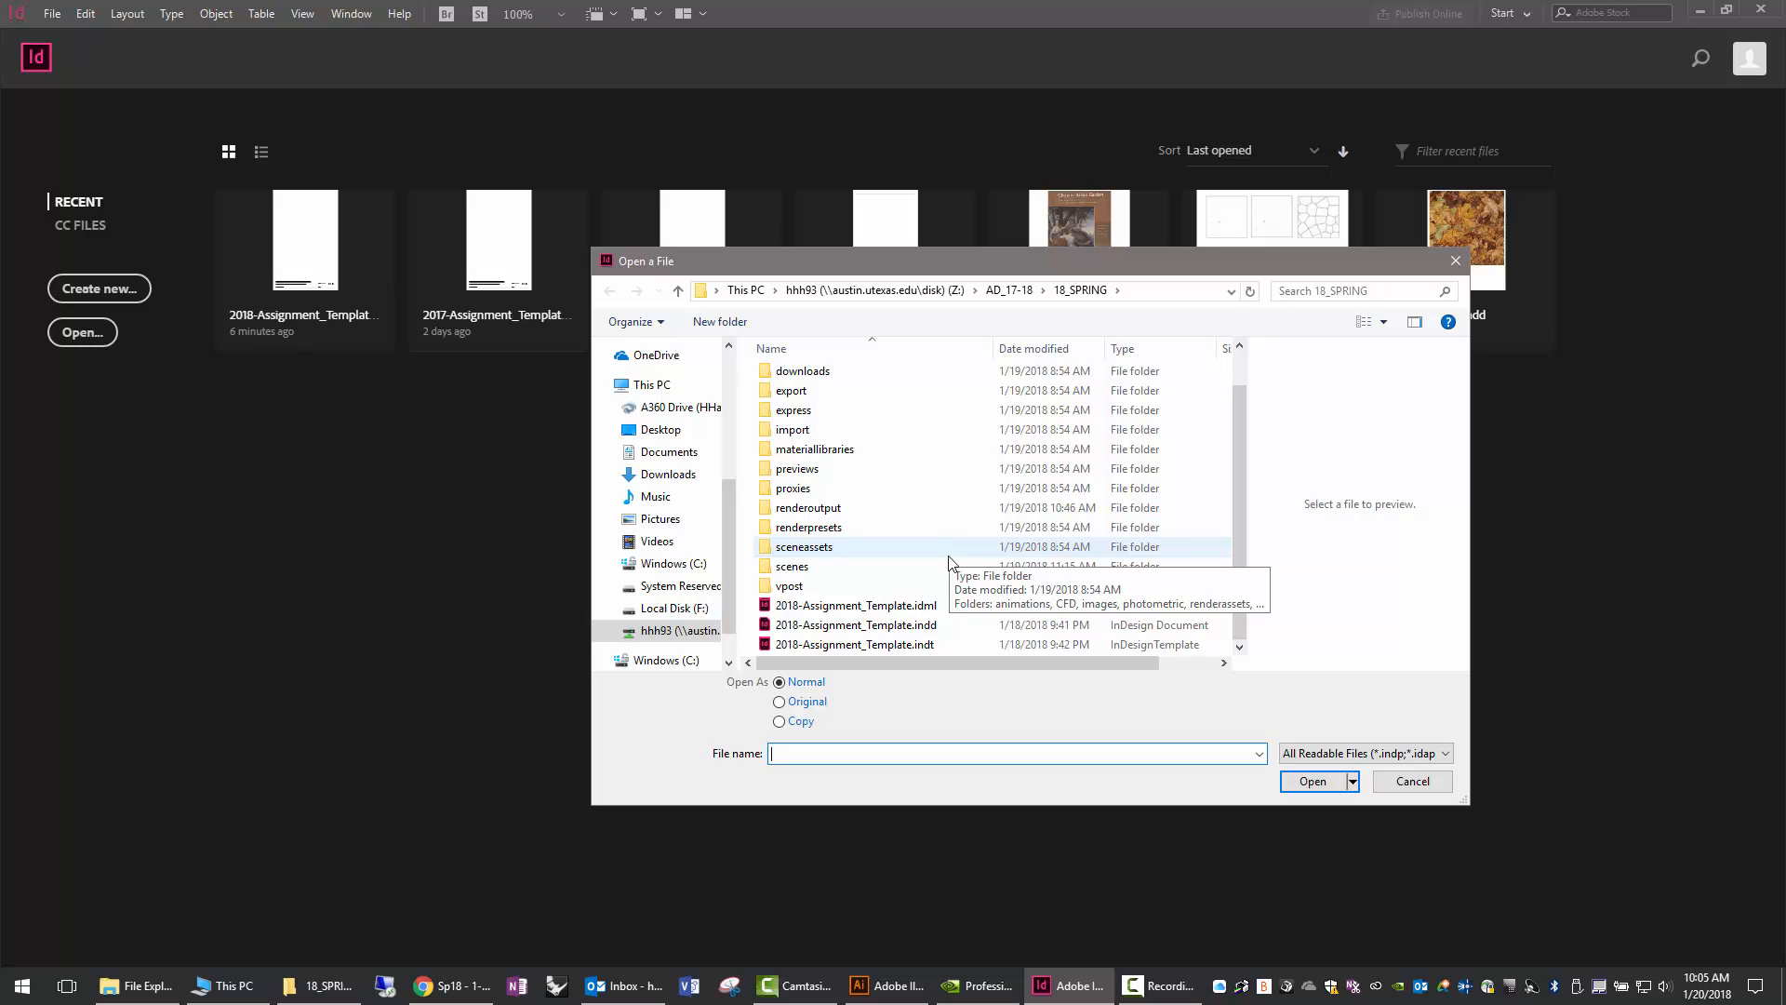
pyautogui.click(917, 609)
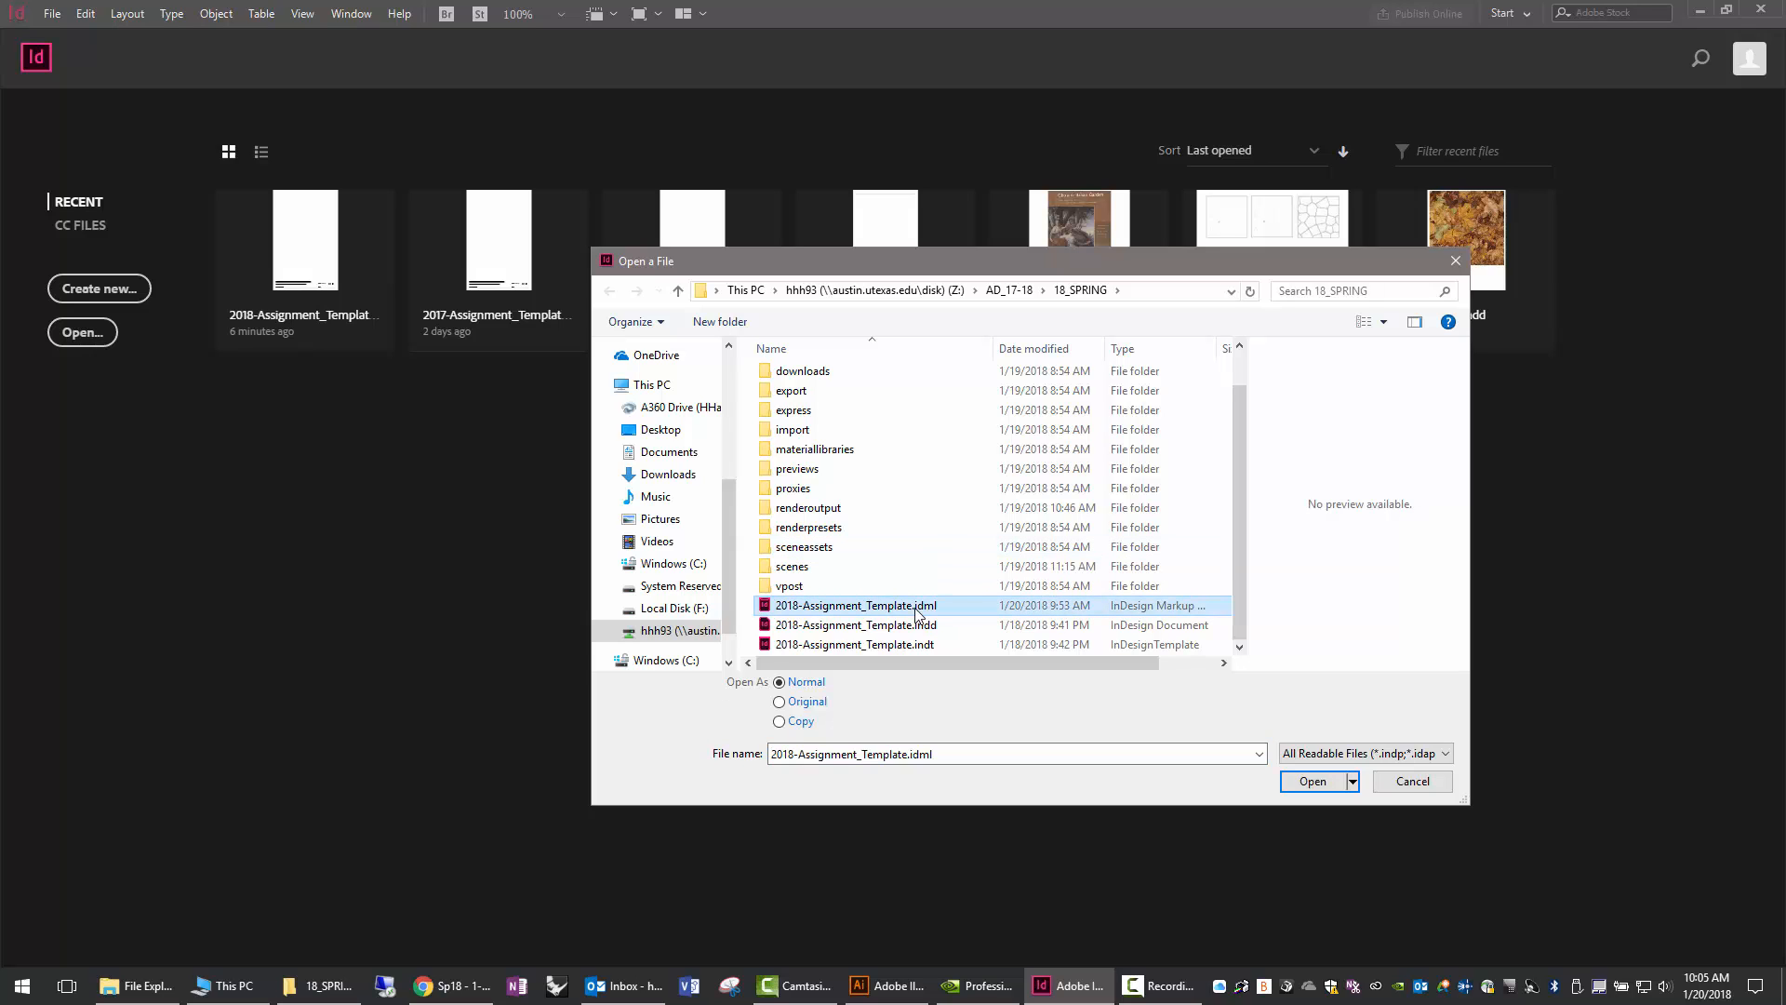
pyautogui.click(1308, 785)
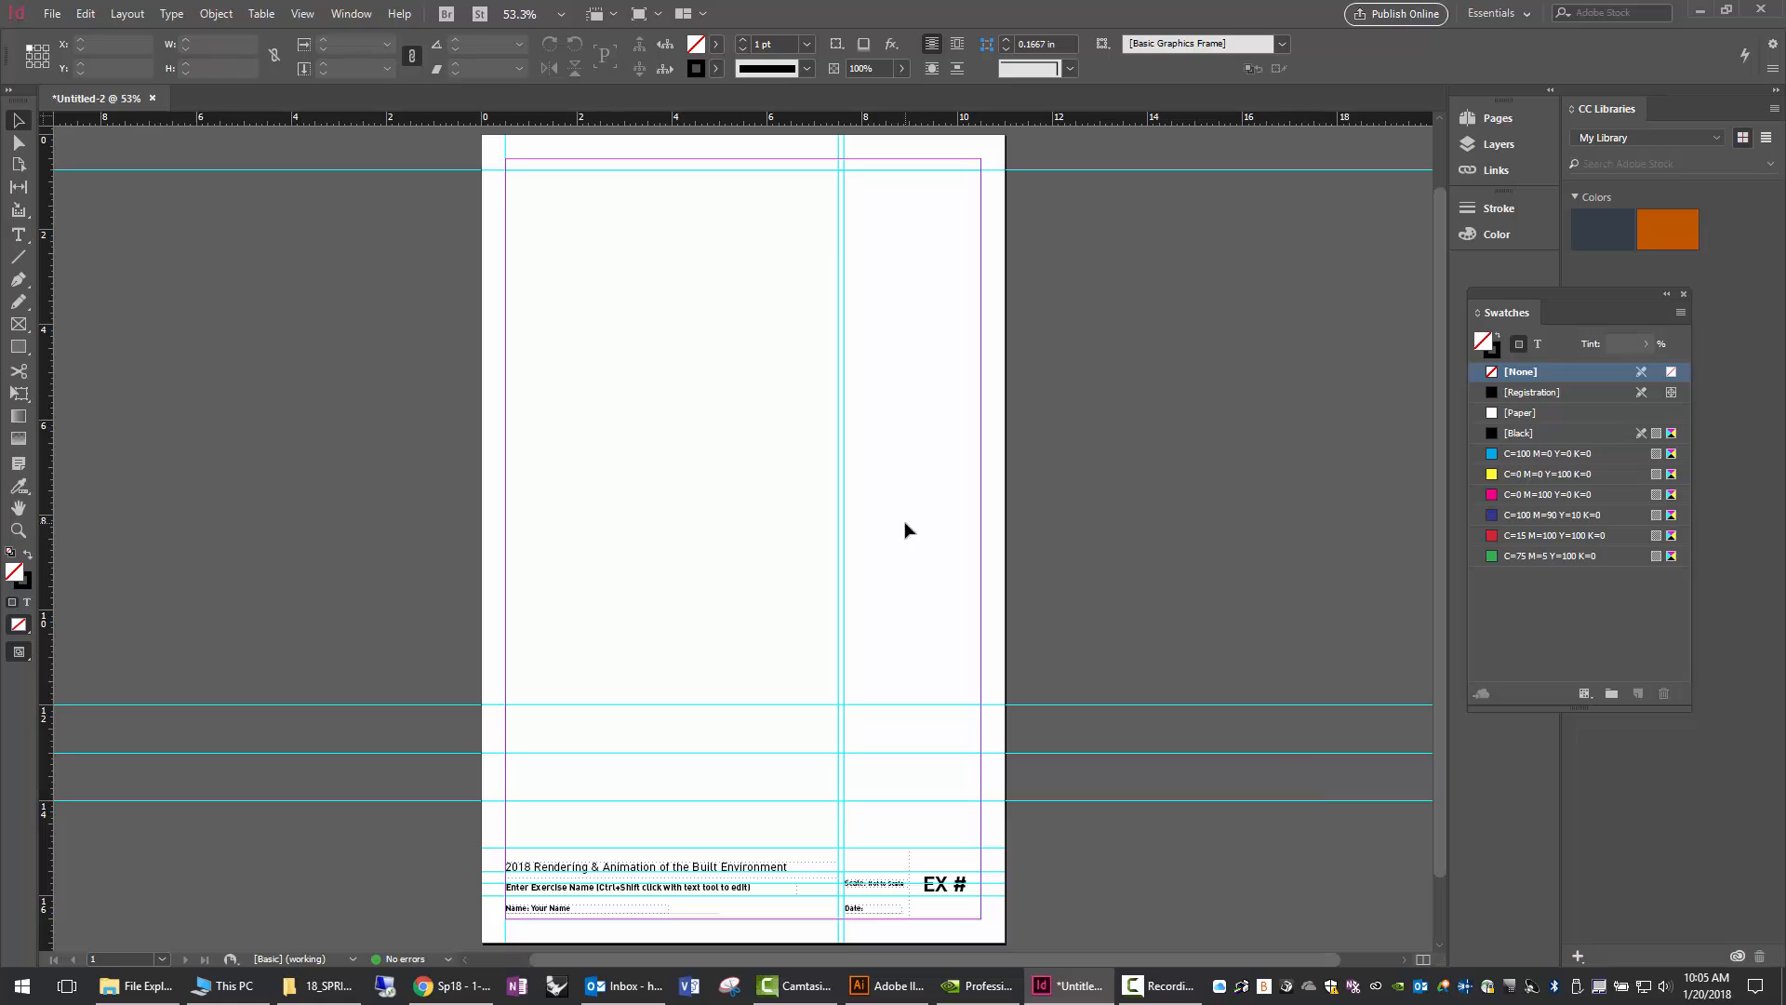
# Create a new layer above Layer 1 and name it Images.
pyautogui.click(1509, 145)
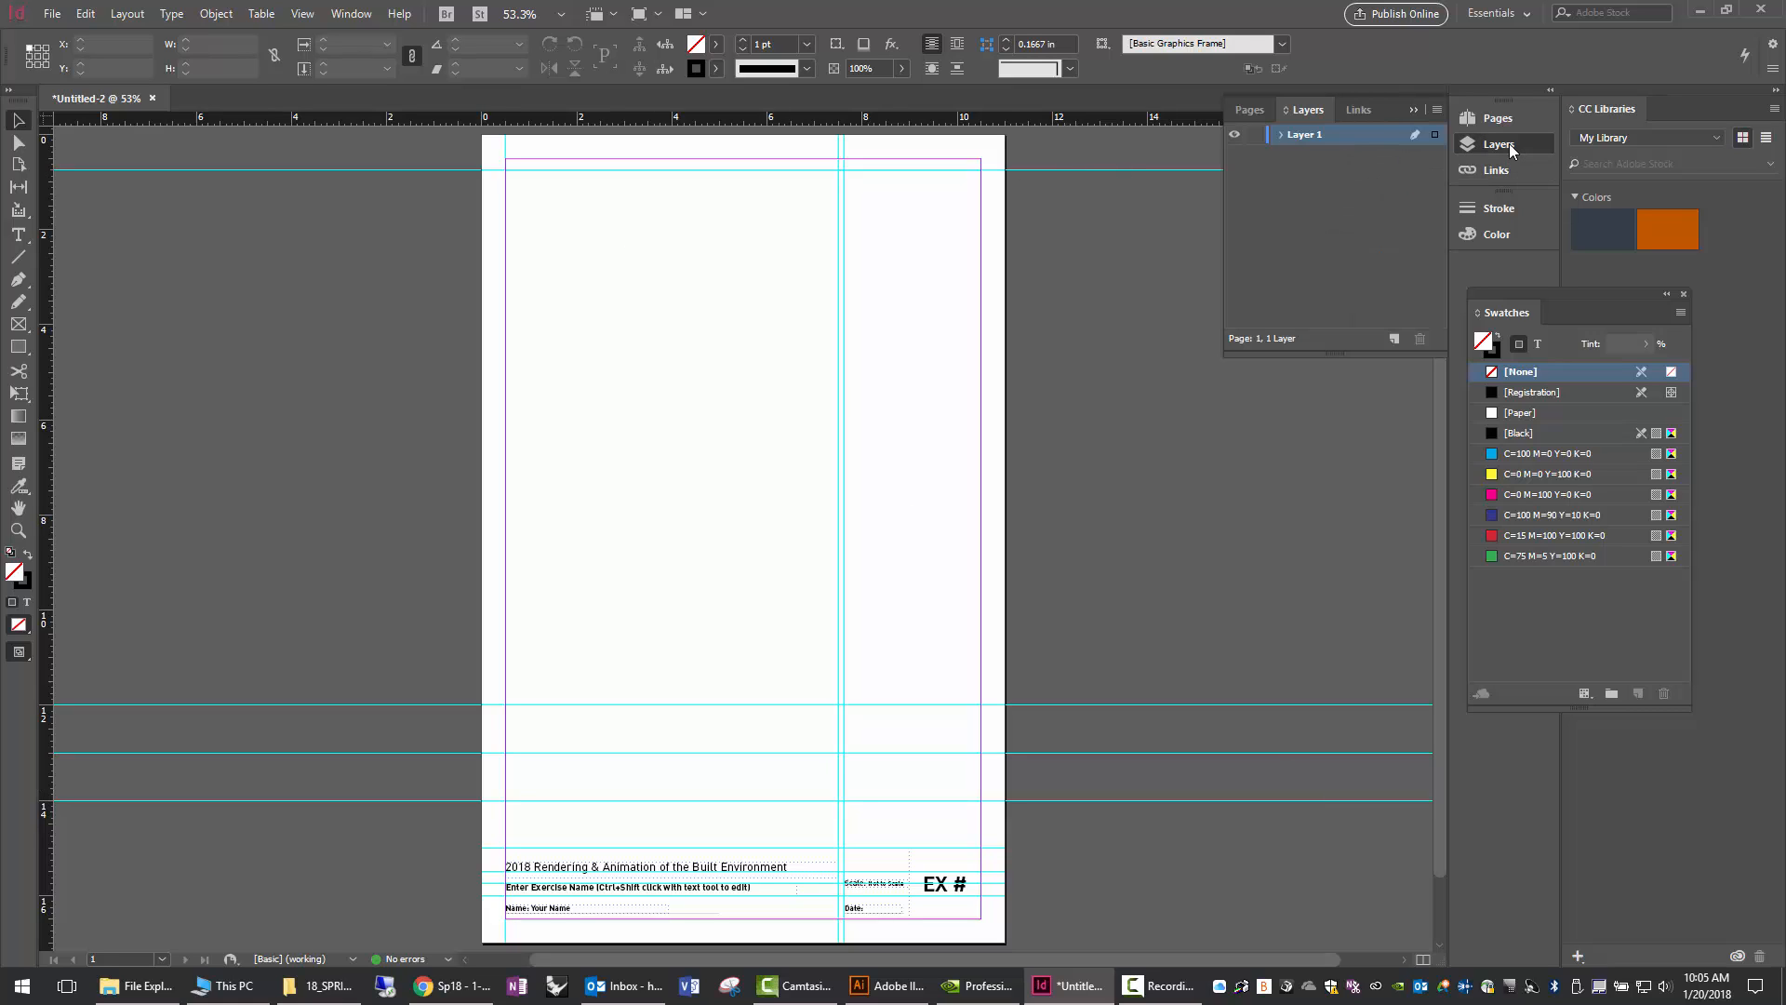
pyautogui.click(1411, 110)
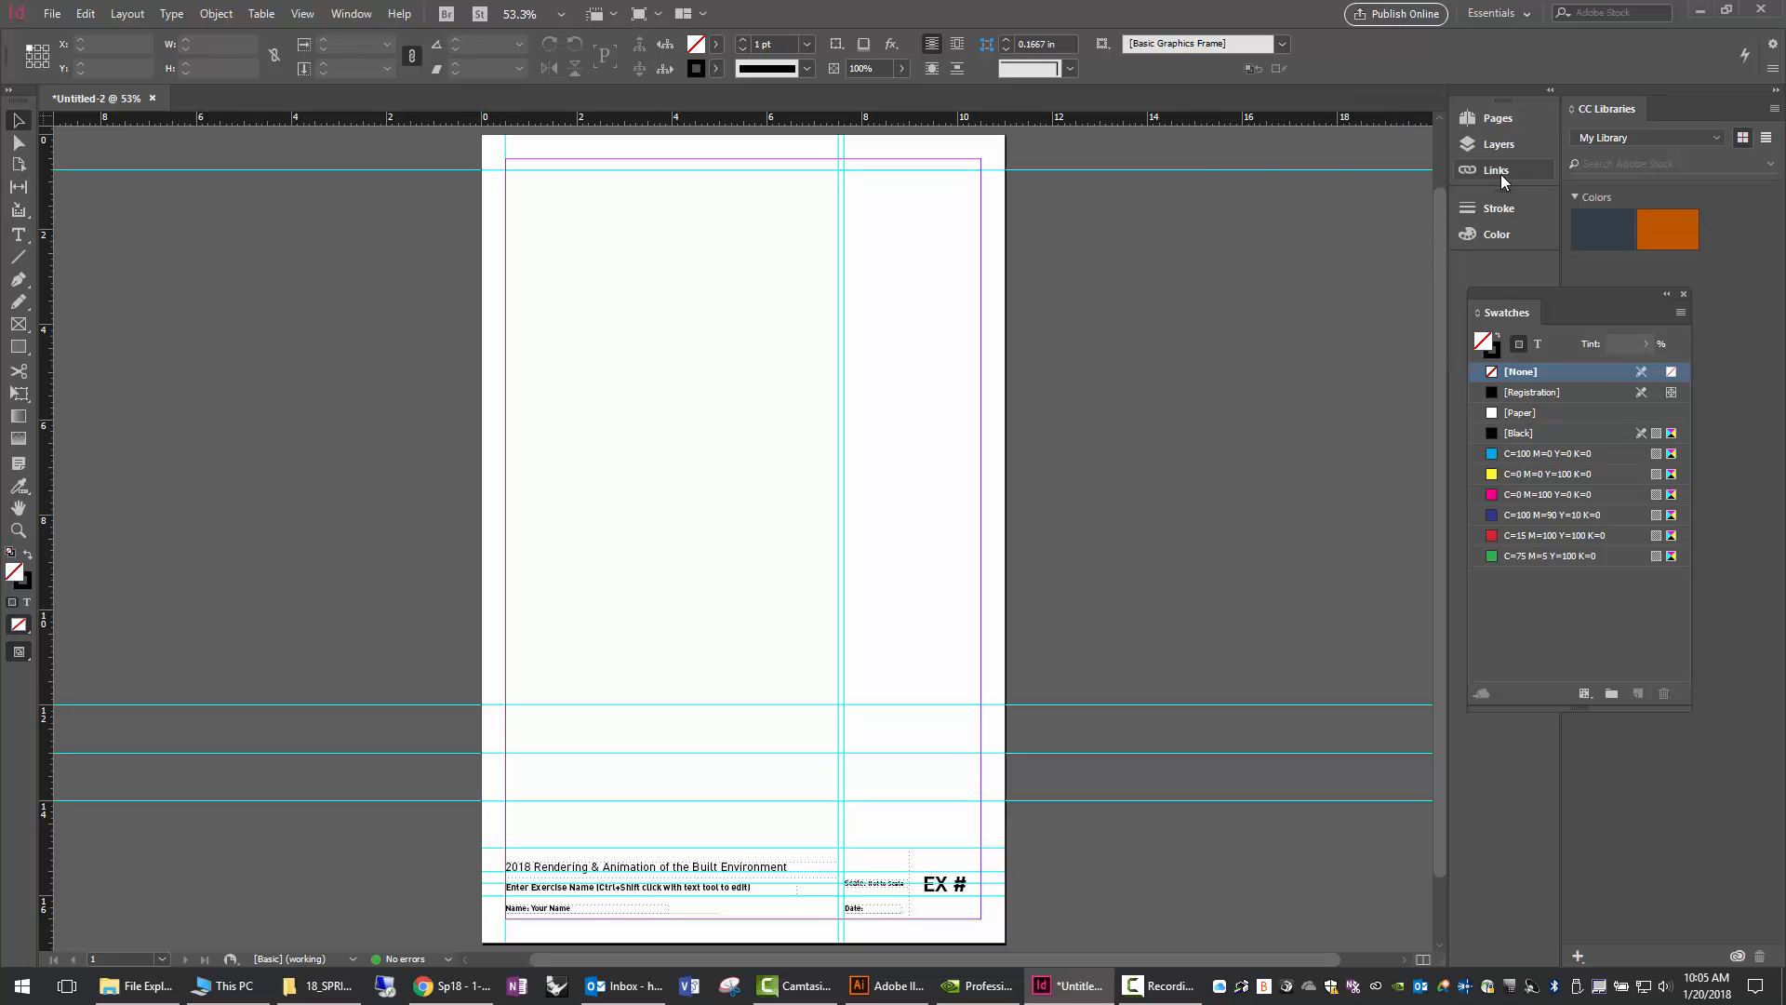
pyautogui.click(1498, 144)
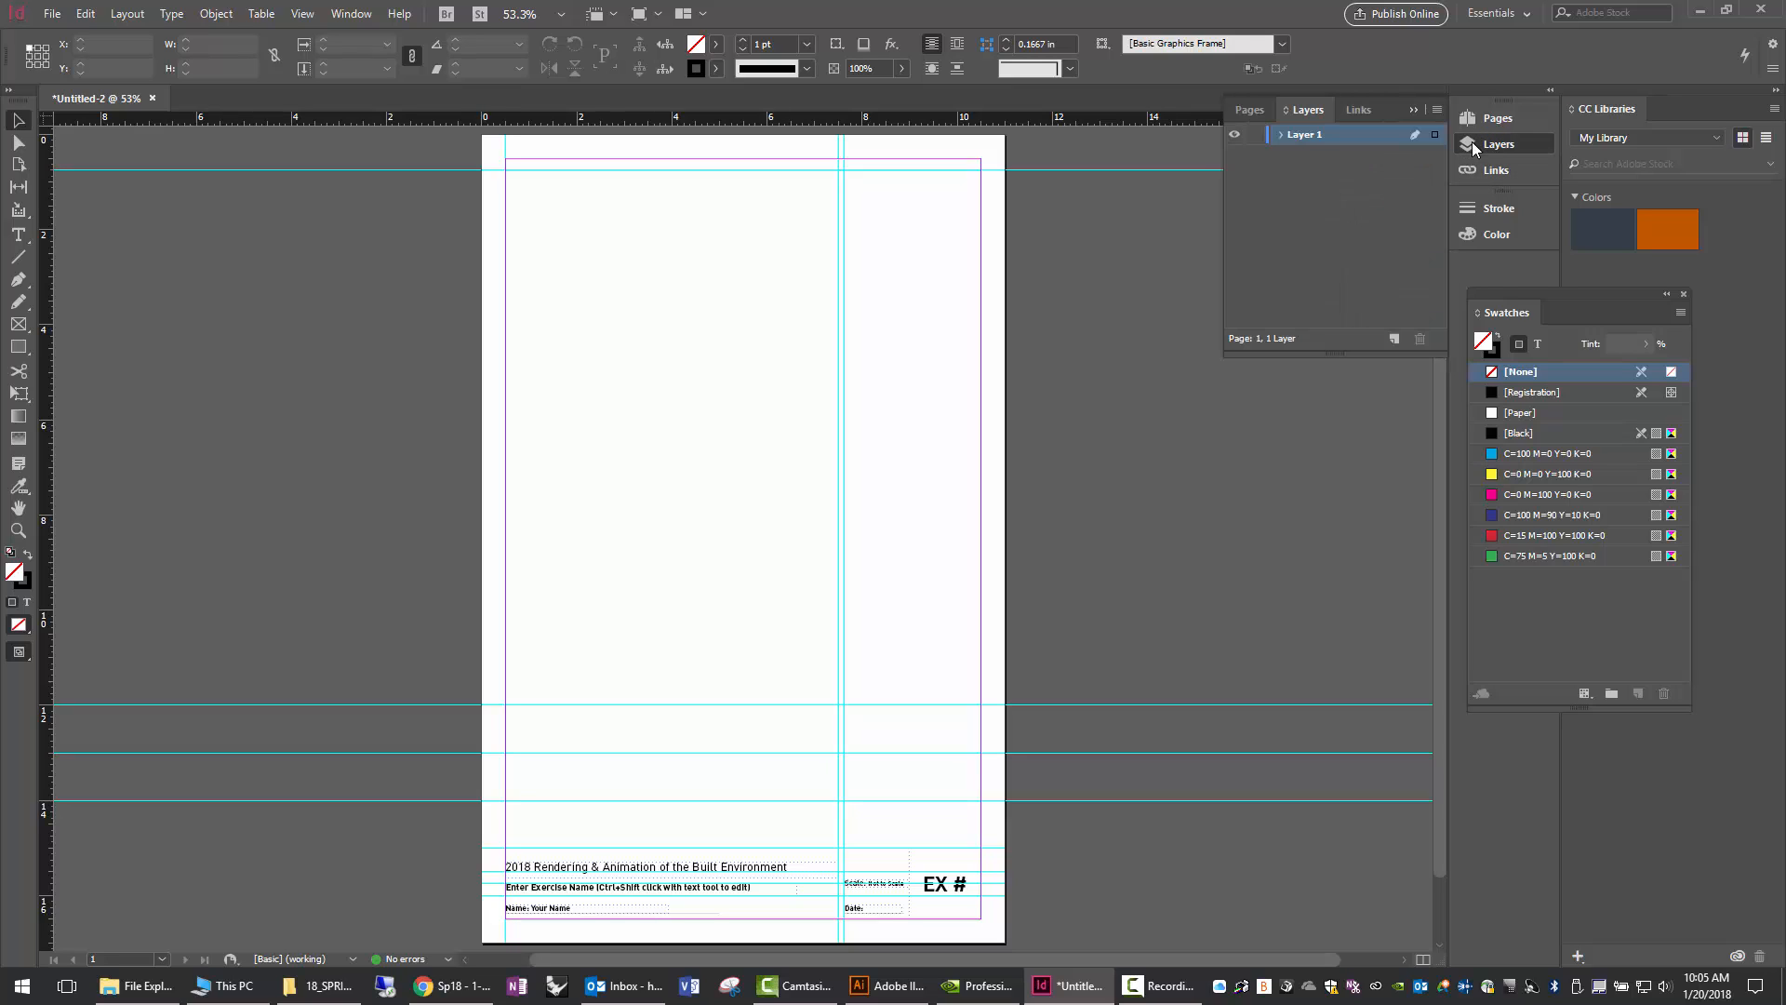
pyautogui.click(1392, 338)
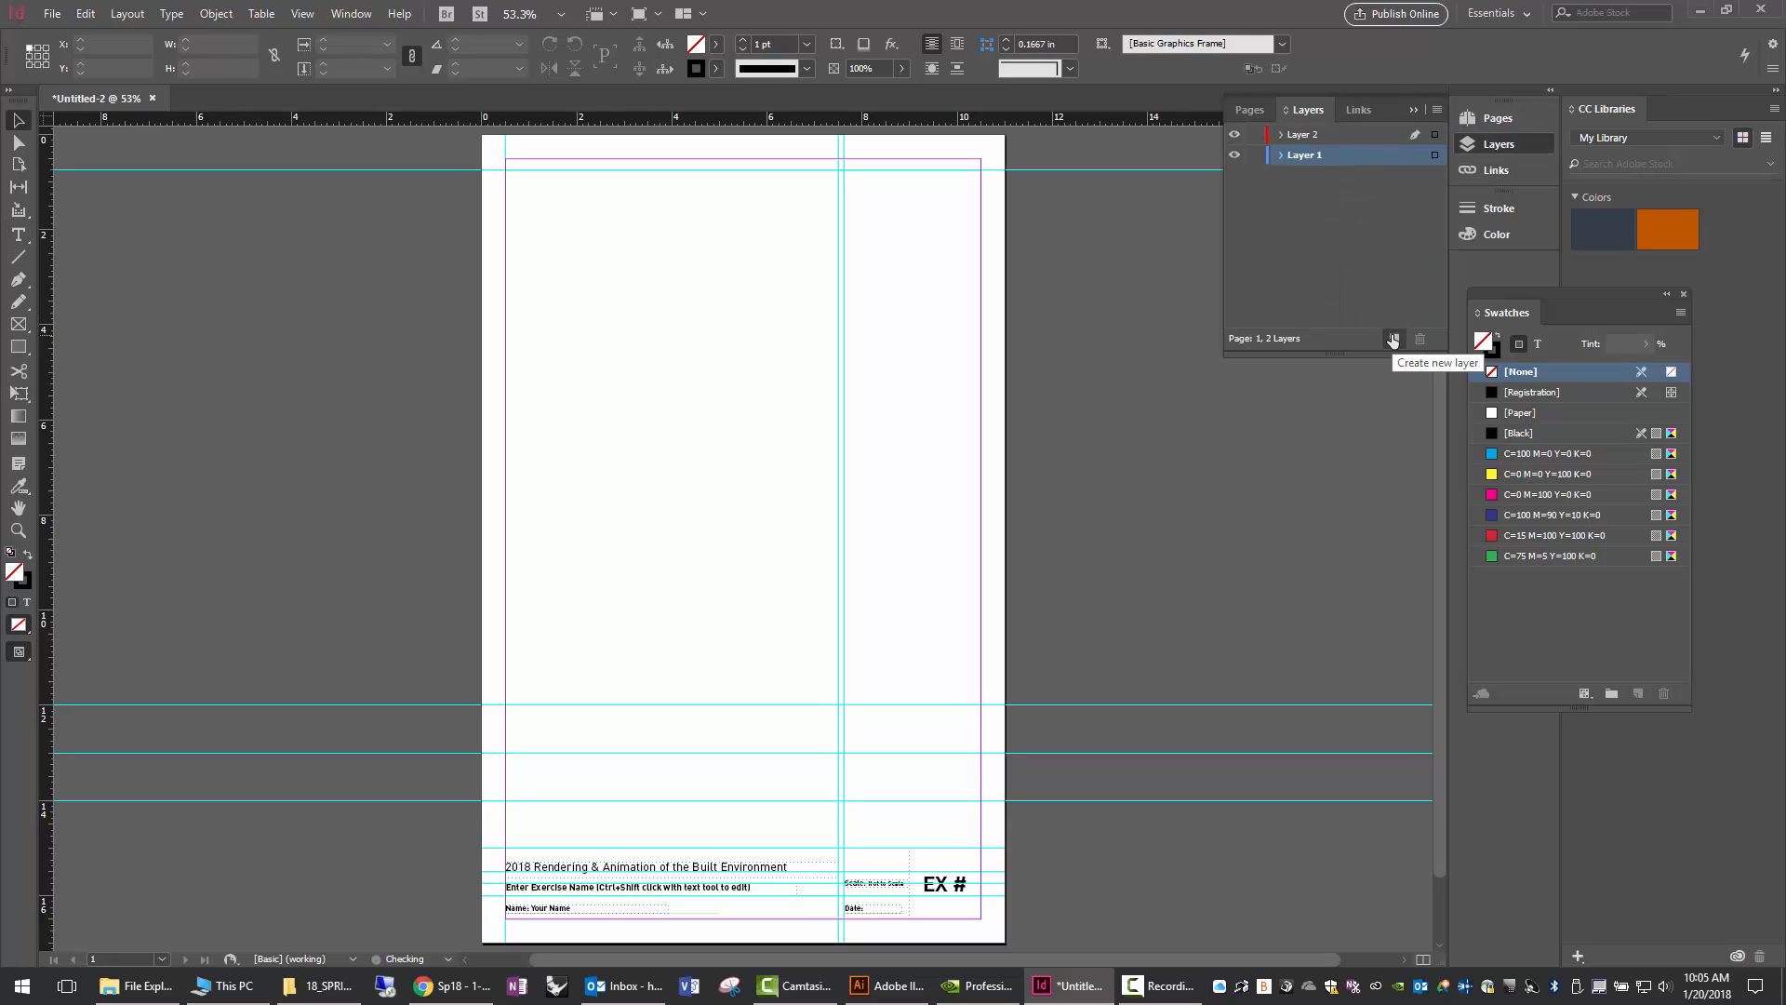
pyautogui.doubleClick(1313, 137)
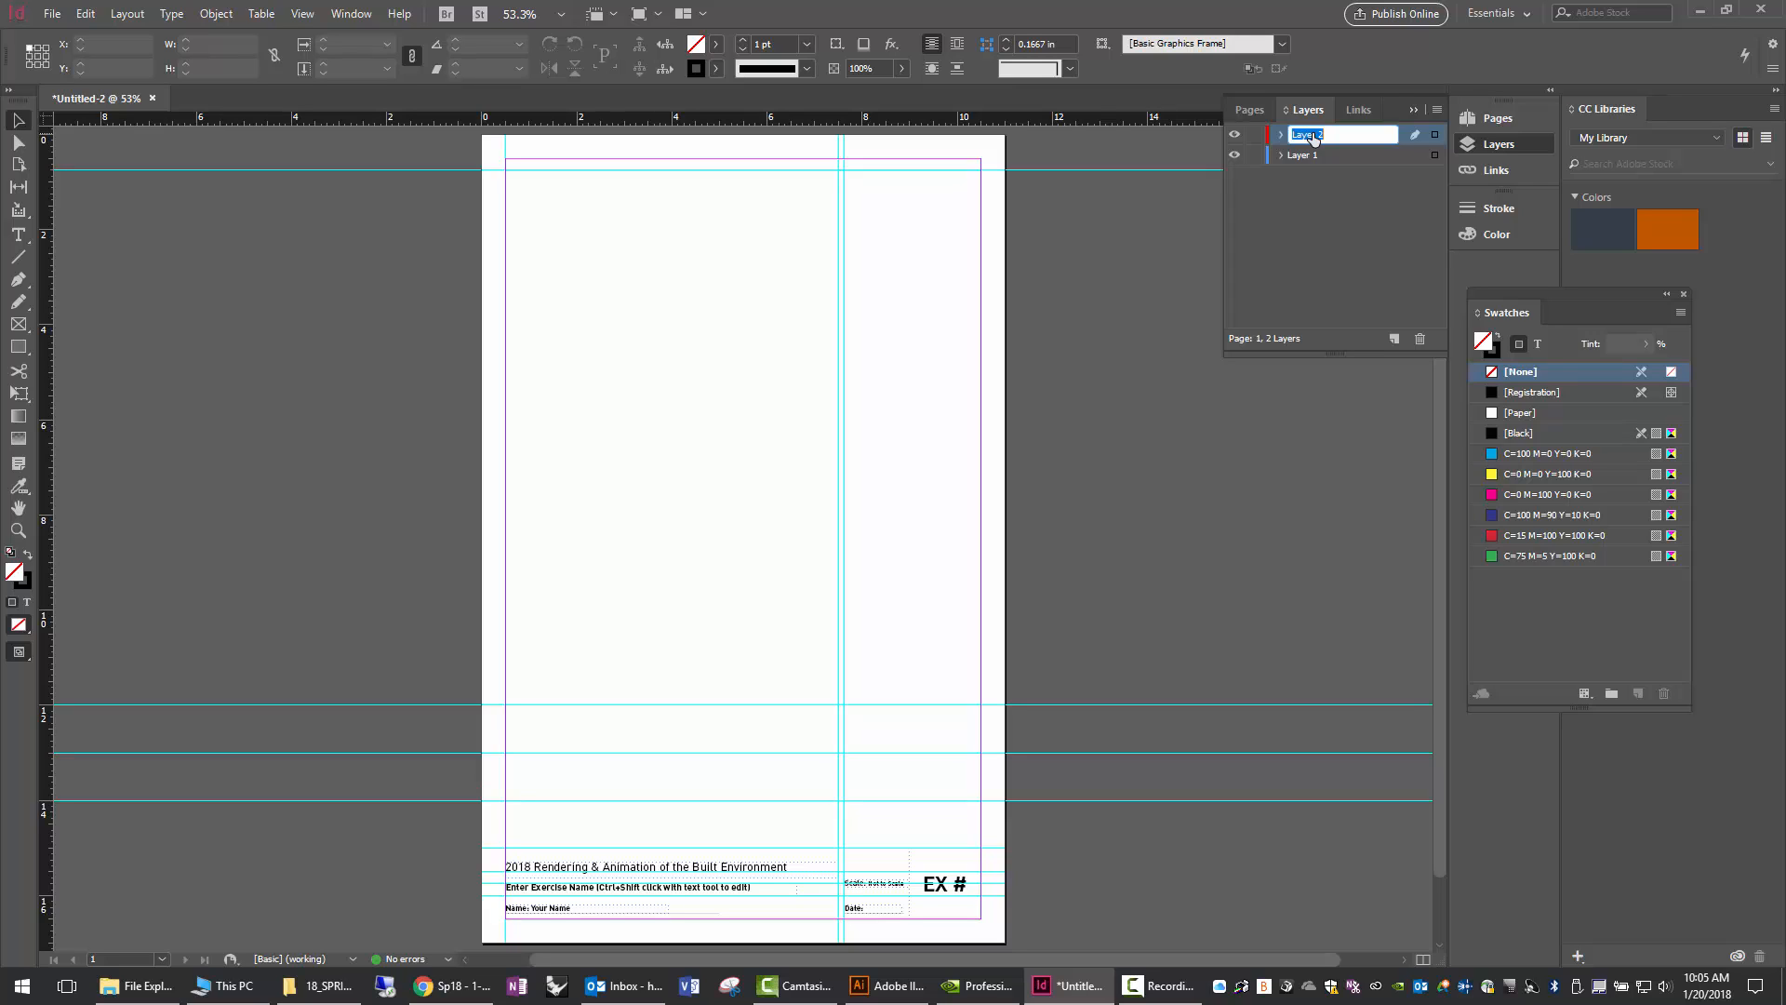
pyautogui.write('Images')
pyautogui.press('Return')
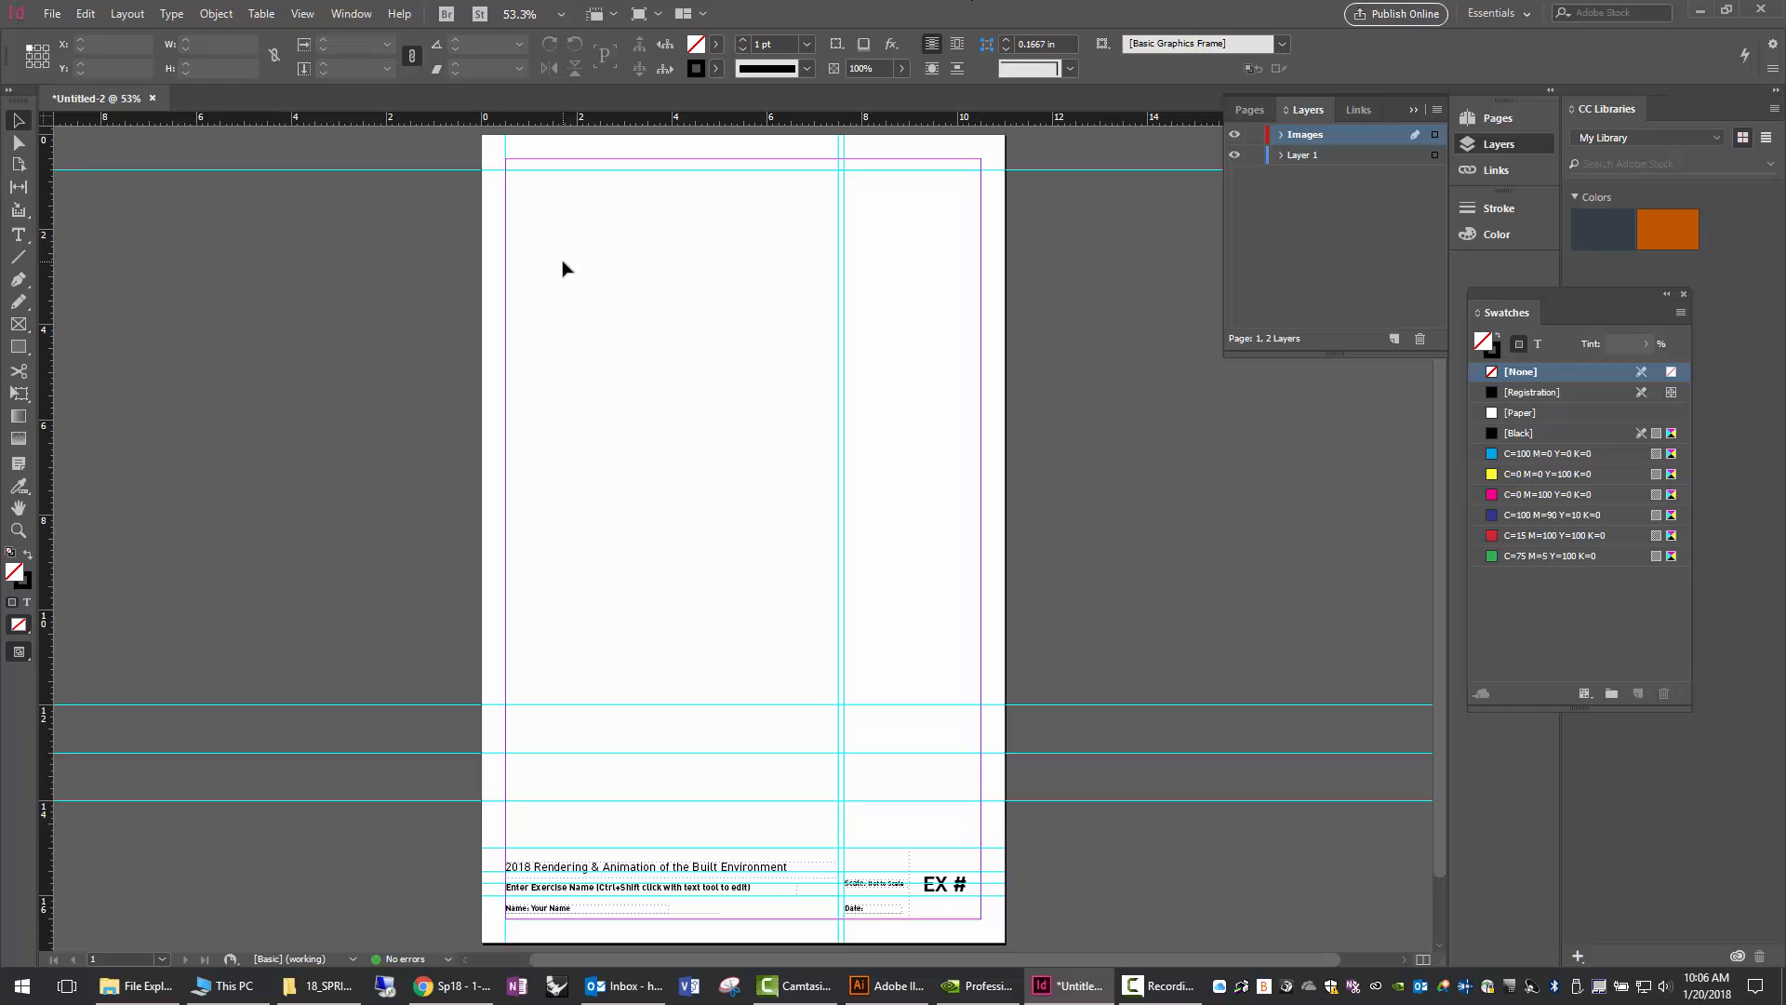
# Start placing an image and browse to the LT_LEARNING\renderoutput folder on Local Disk (F:).
pyautogui.click(53, 15)
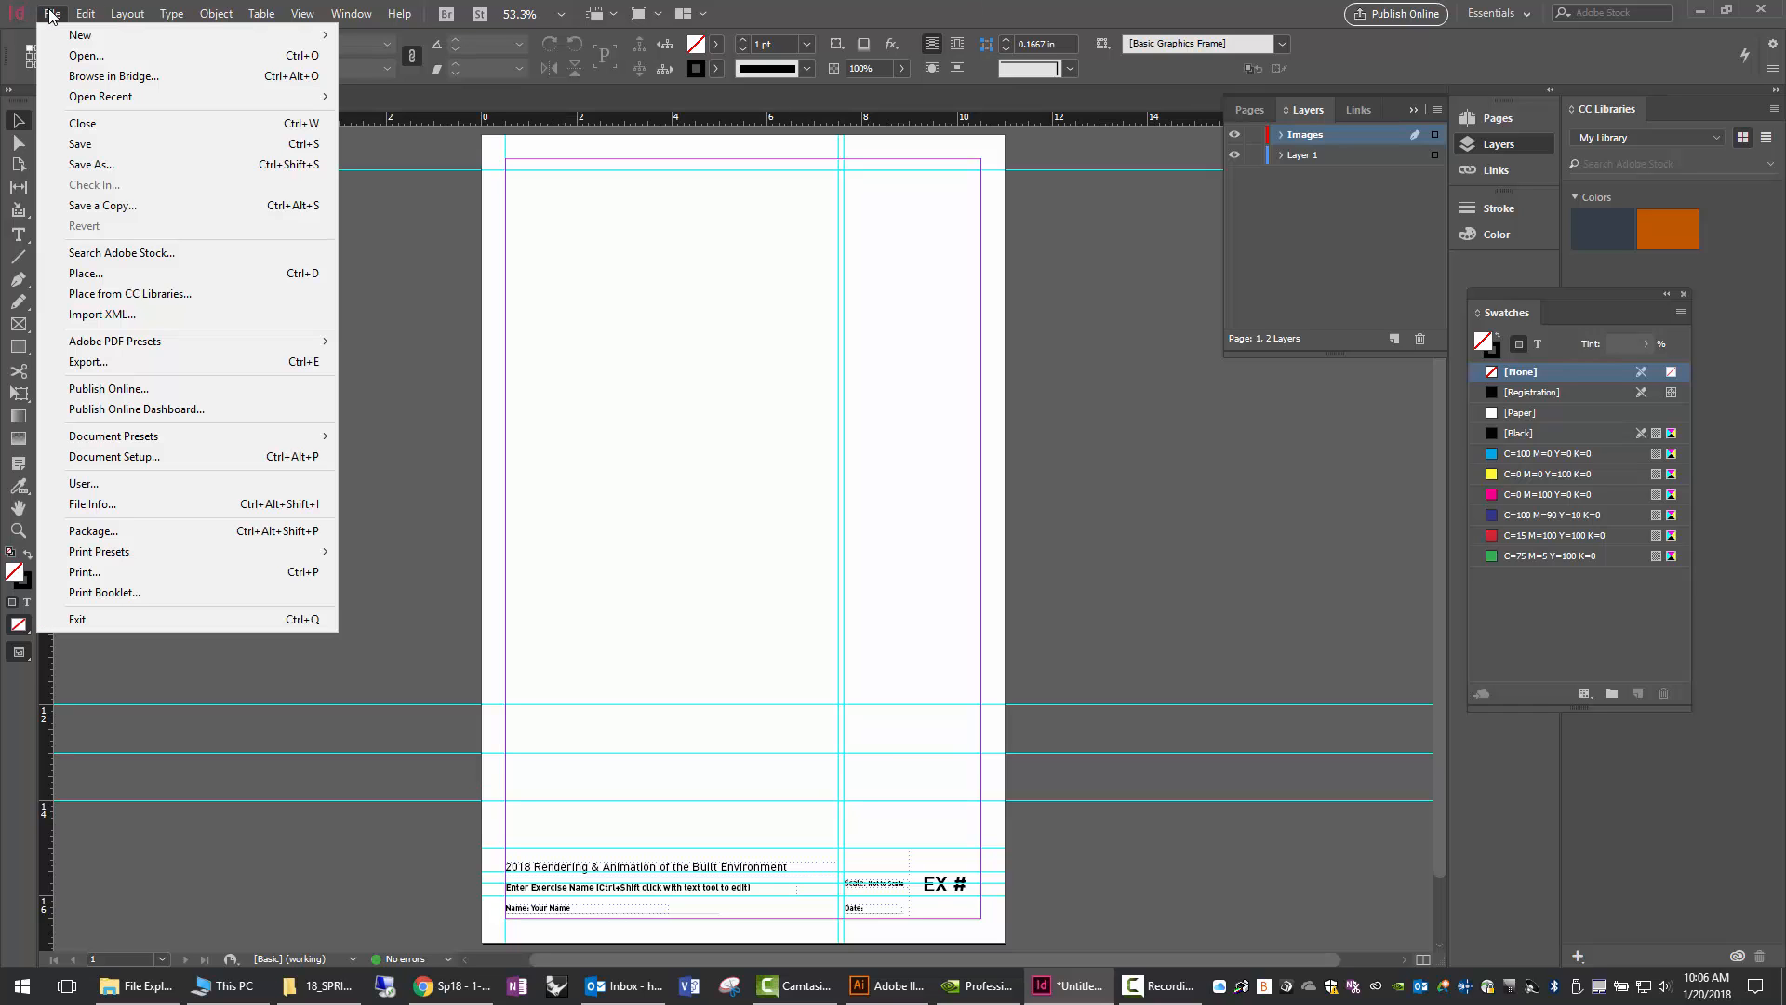
pyautogui.click(89, 273)
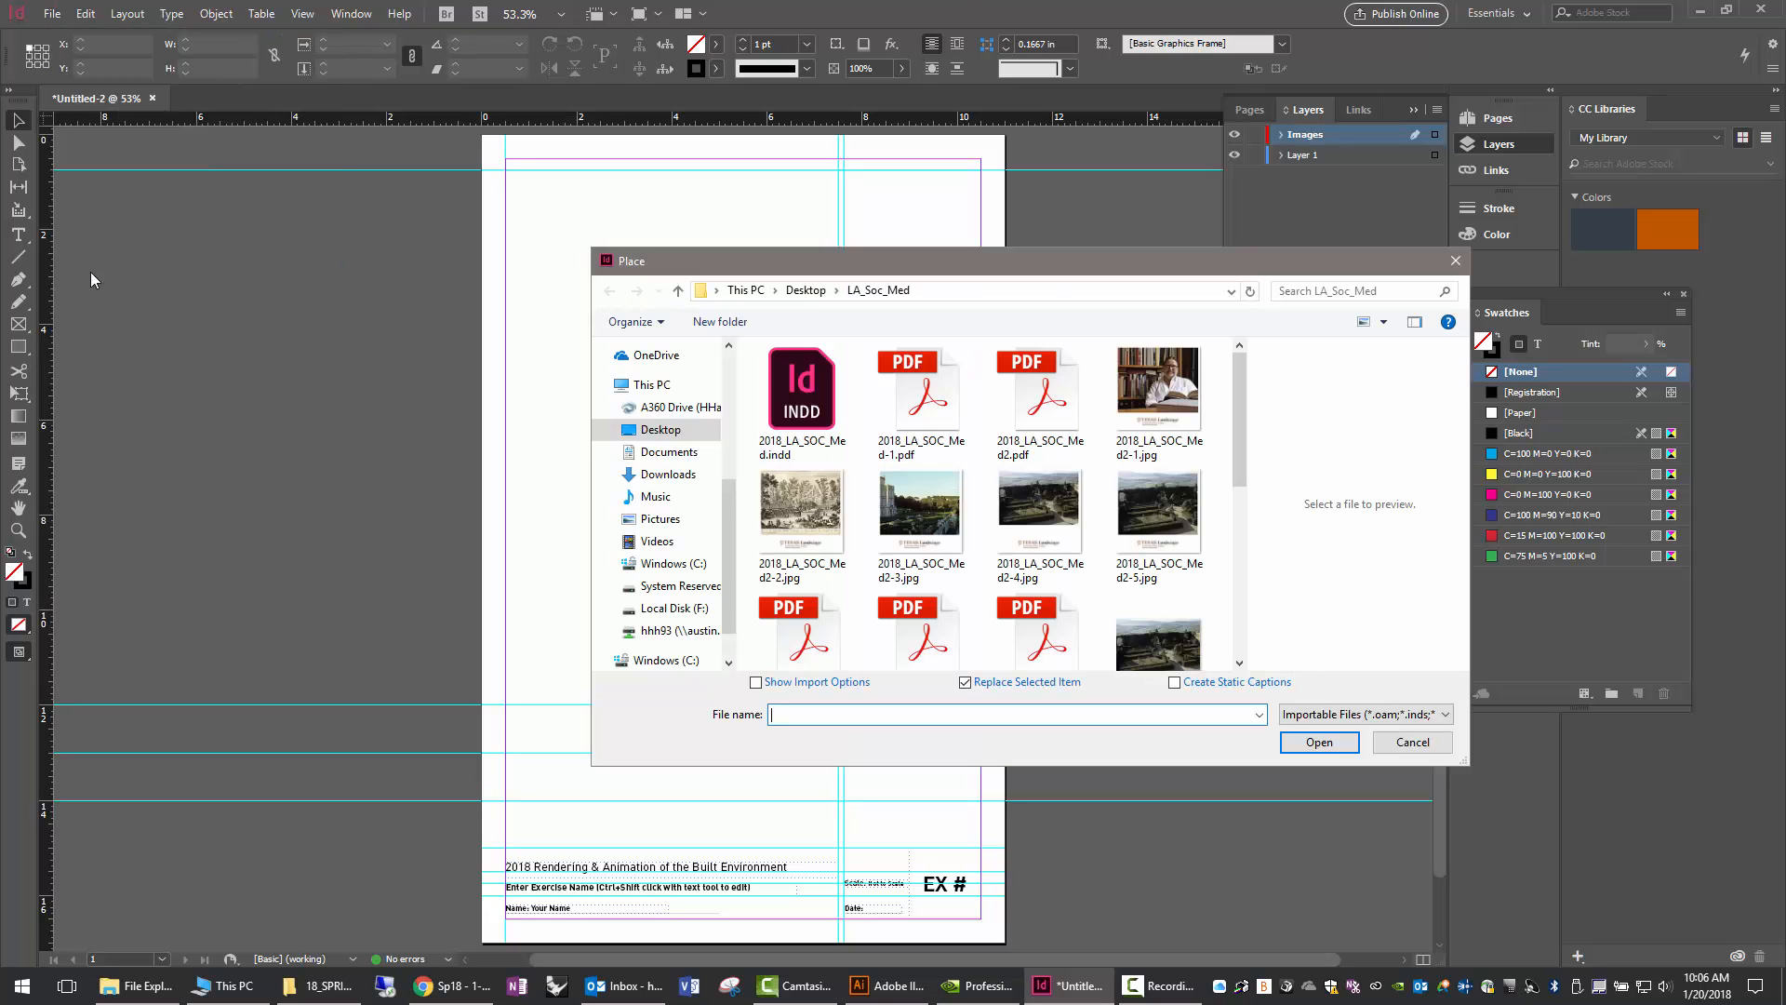
pyautogui.click(745, 291)
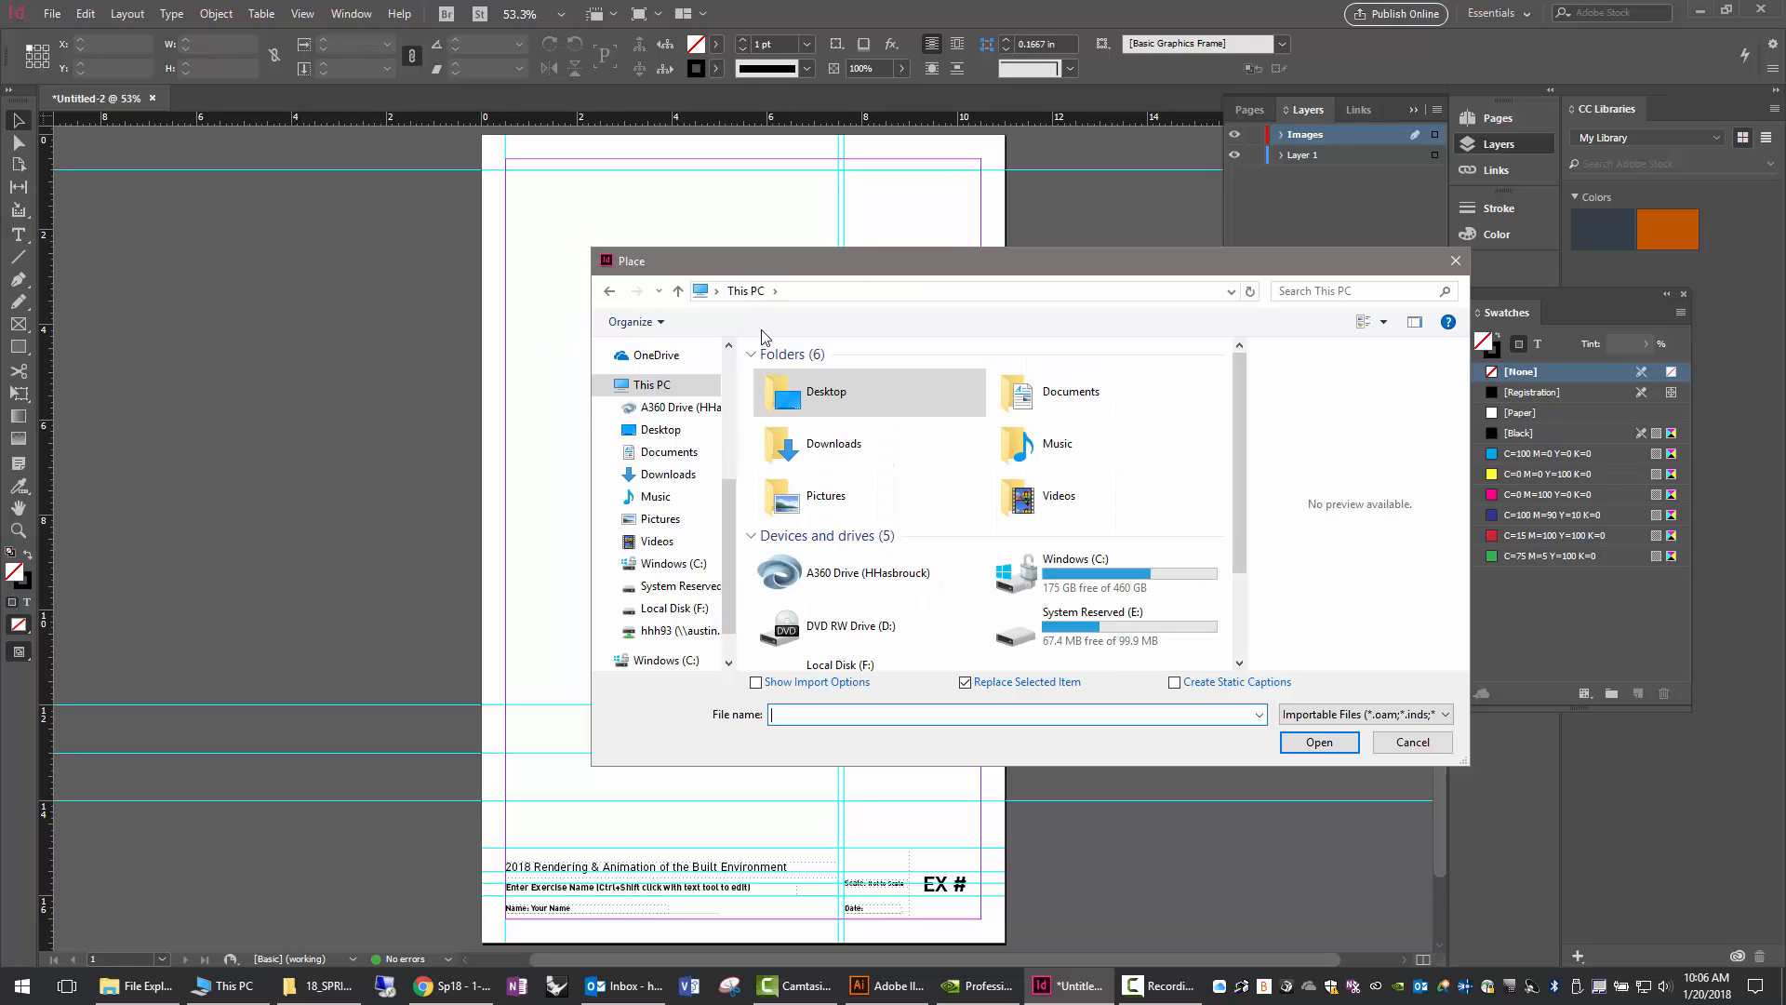
pyautogui.scroll(-2, 1107, 542)
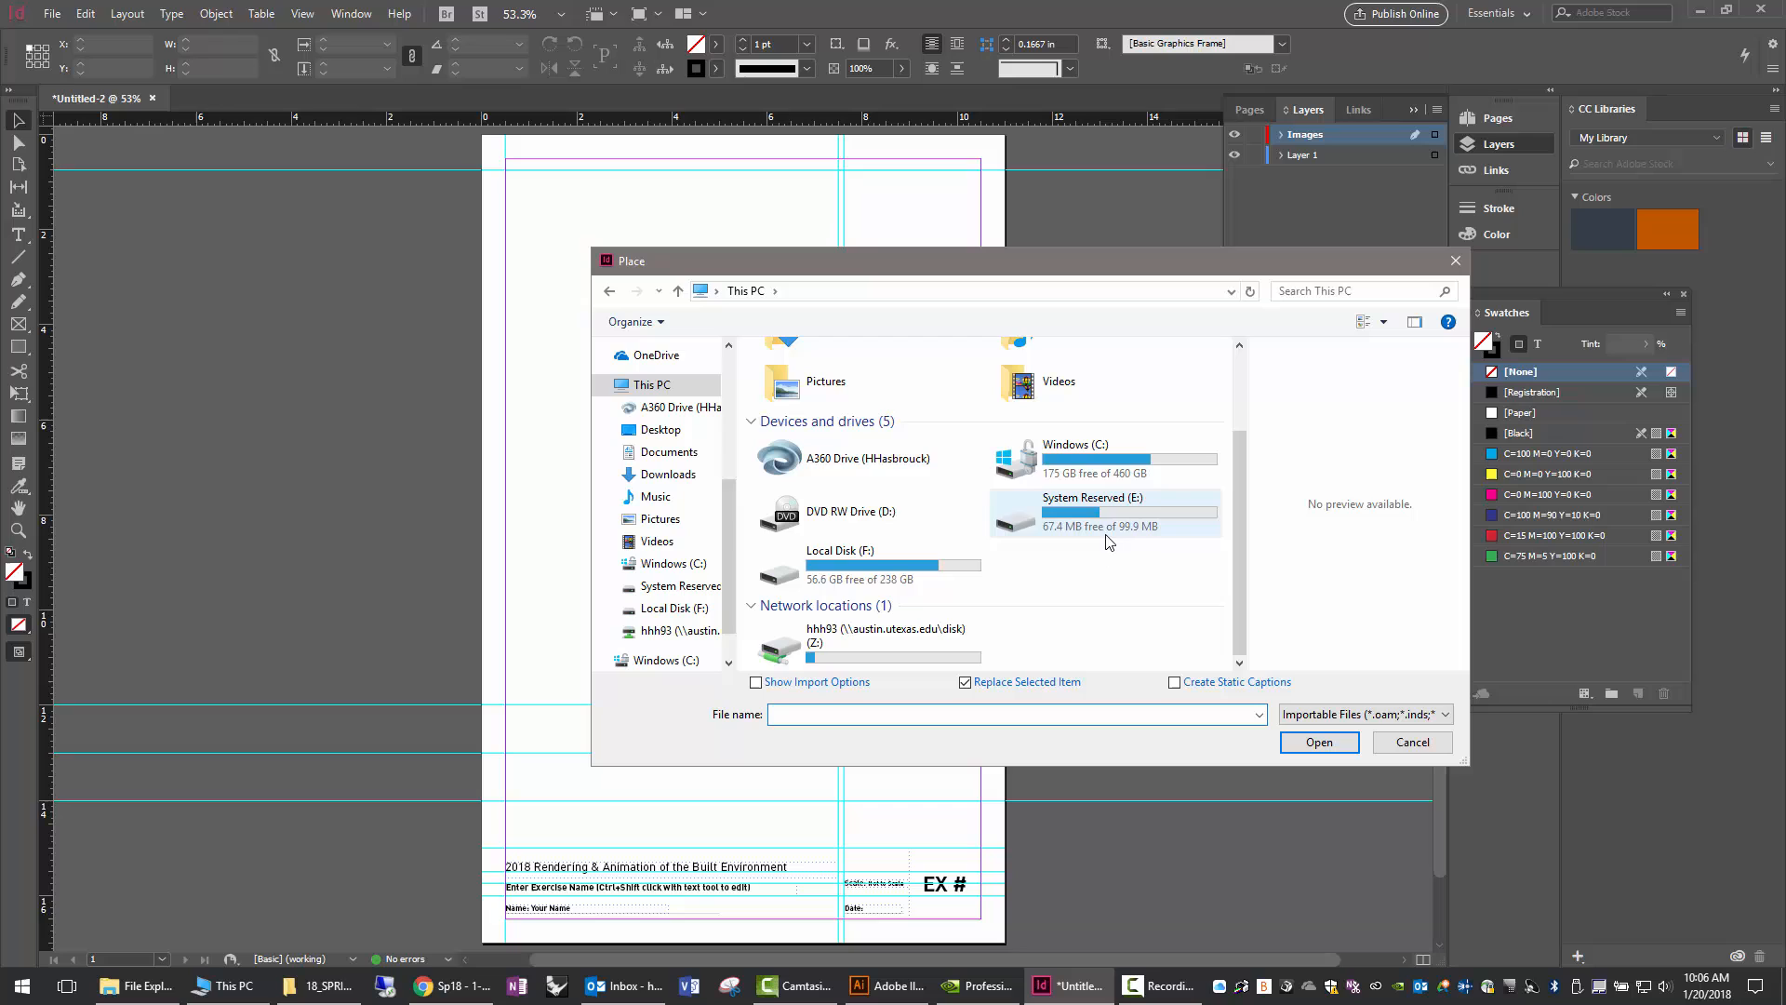
pyautogui.doubleClick(875, 563)
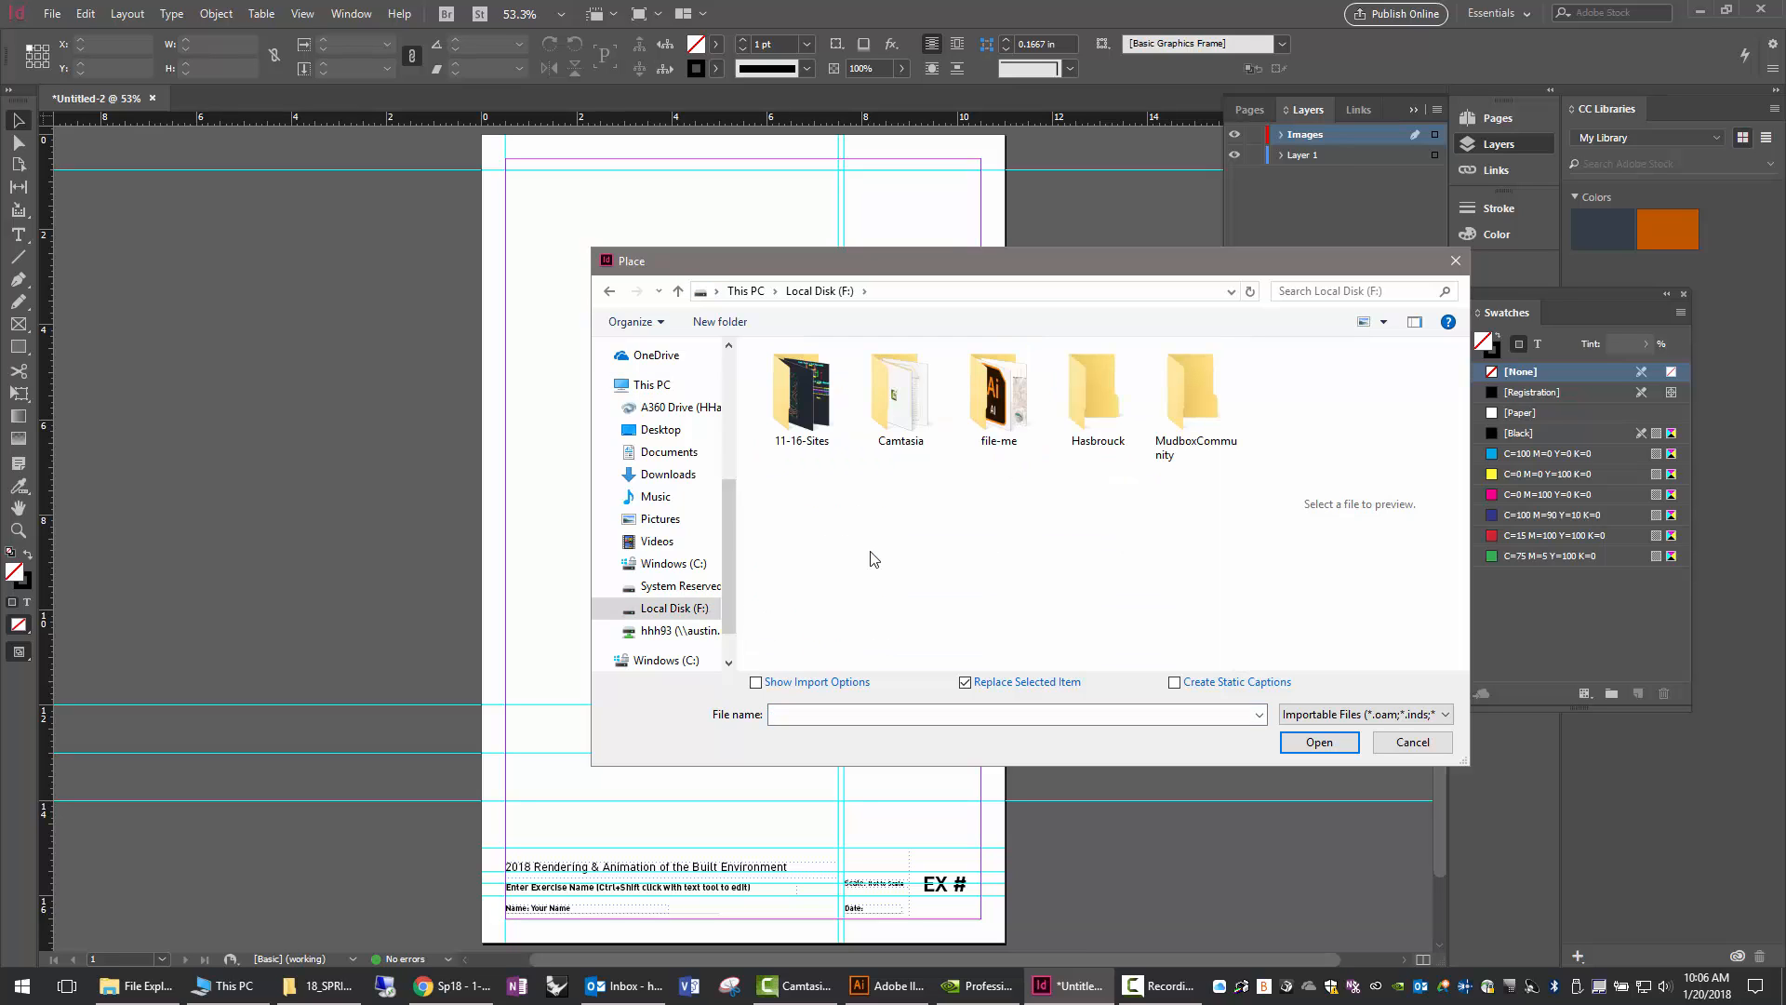
pyautogui.doubleClick(1090, 400)
pyautogui.doubleClick(819, 455)
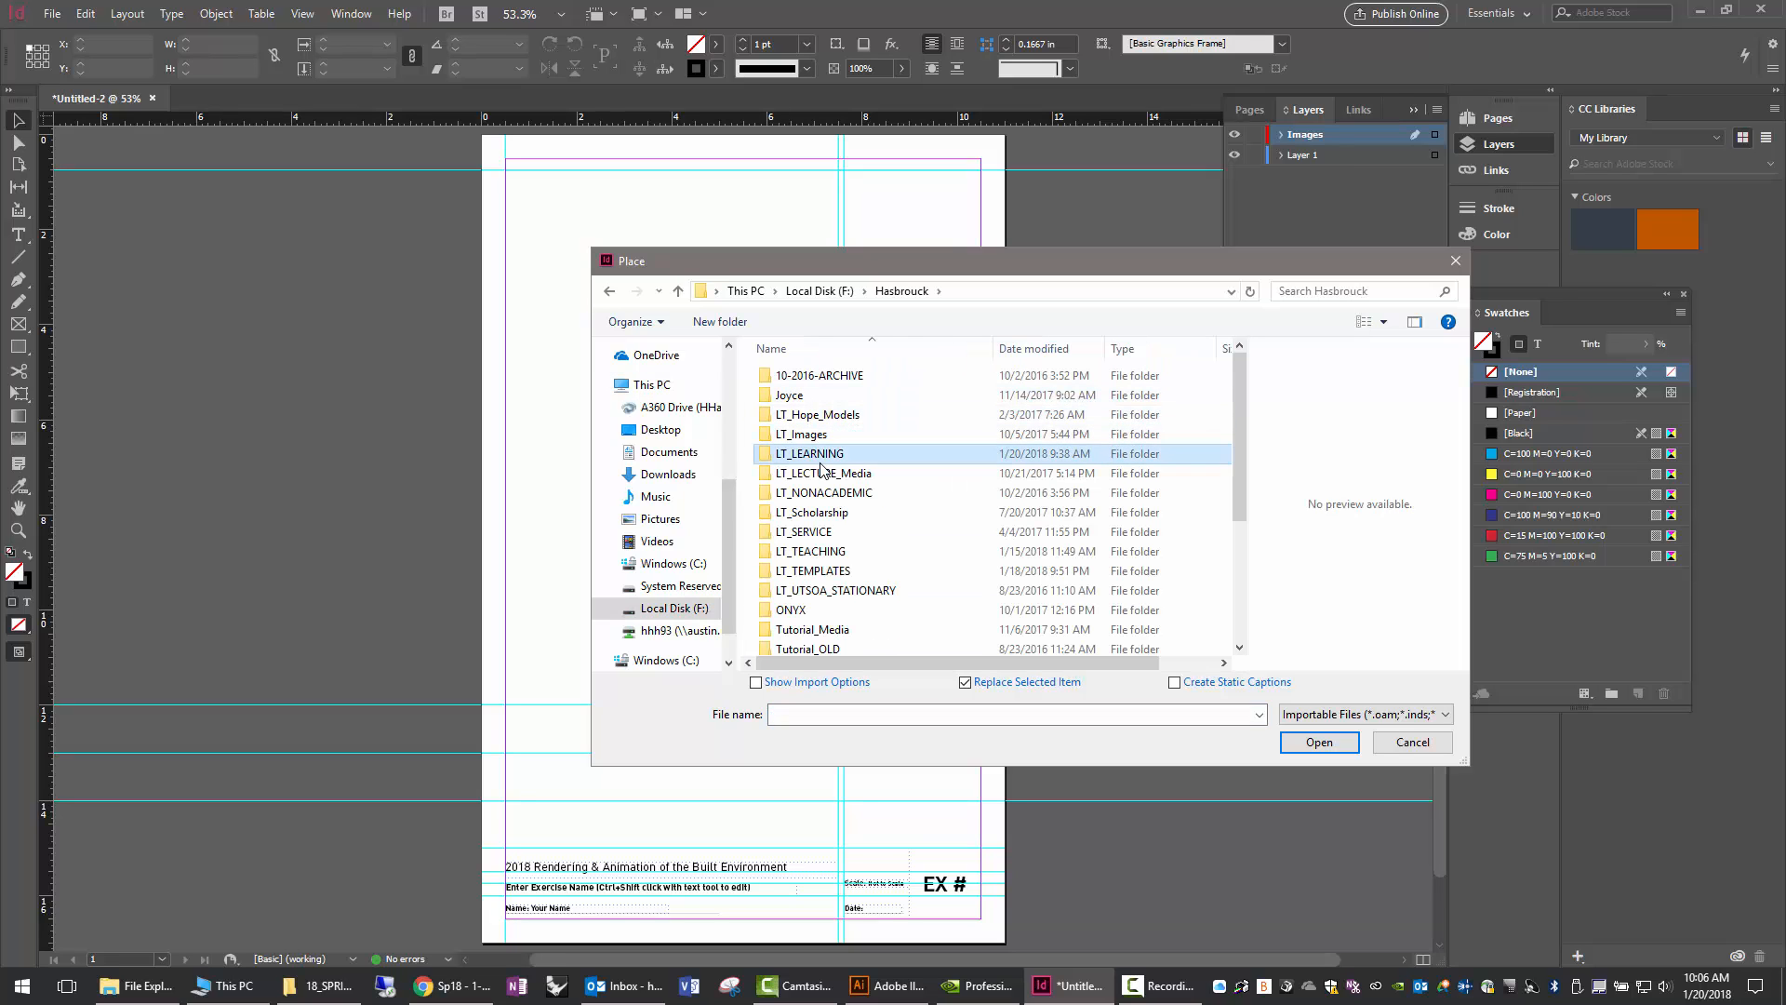
pyautogui.scroll(-8, 820, 470)
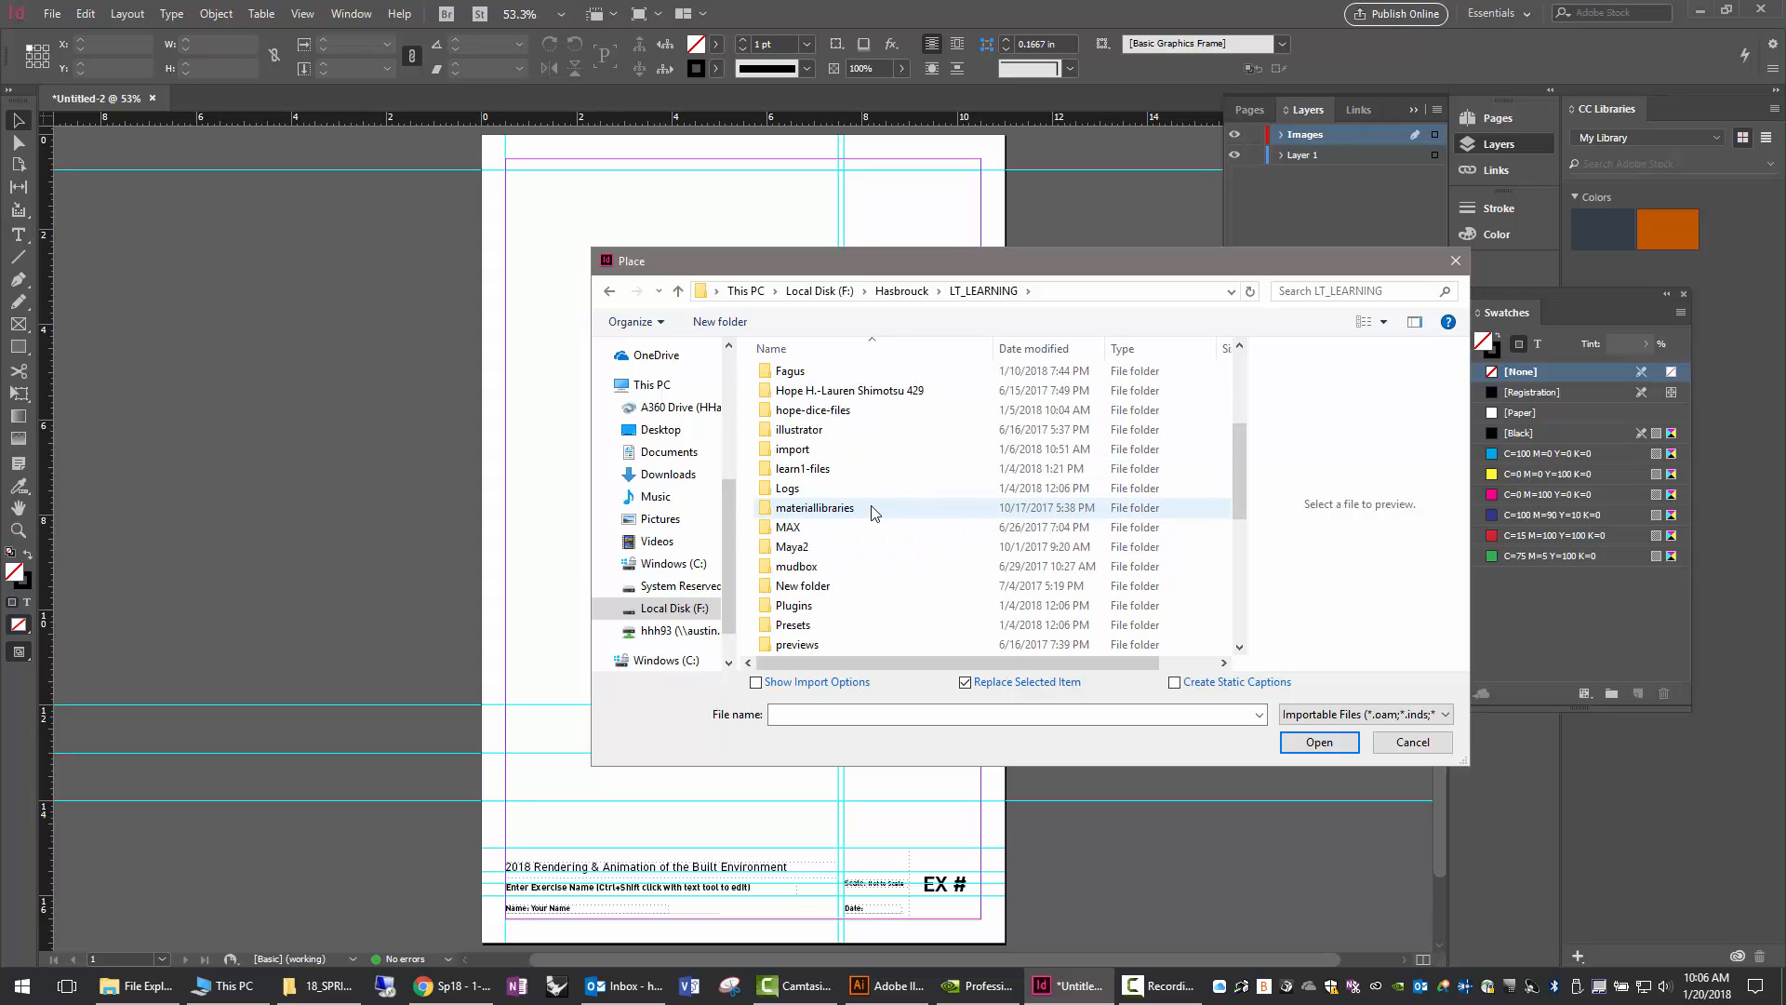
pyautogui.click(821, 569)
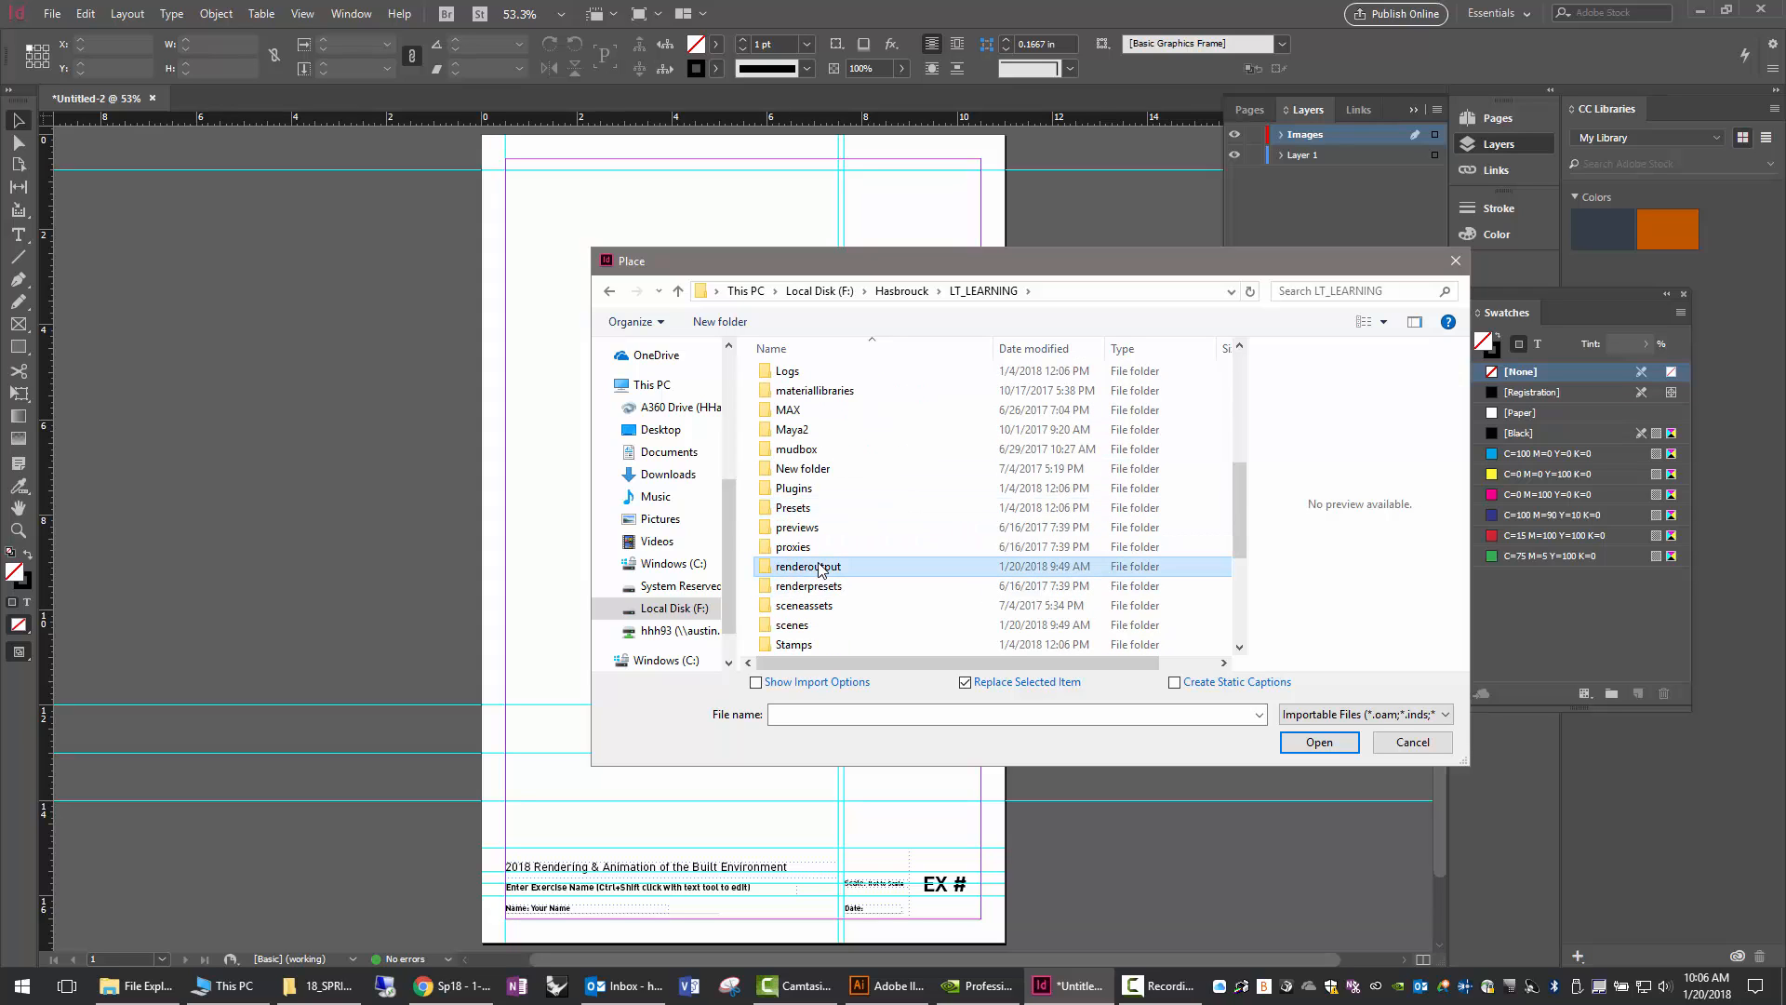
pyautogui.doubleClick(819, 566)
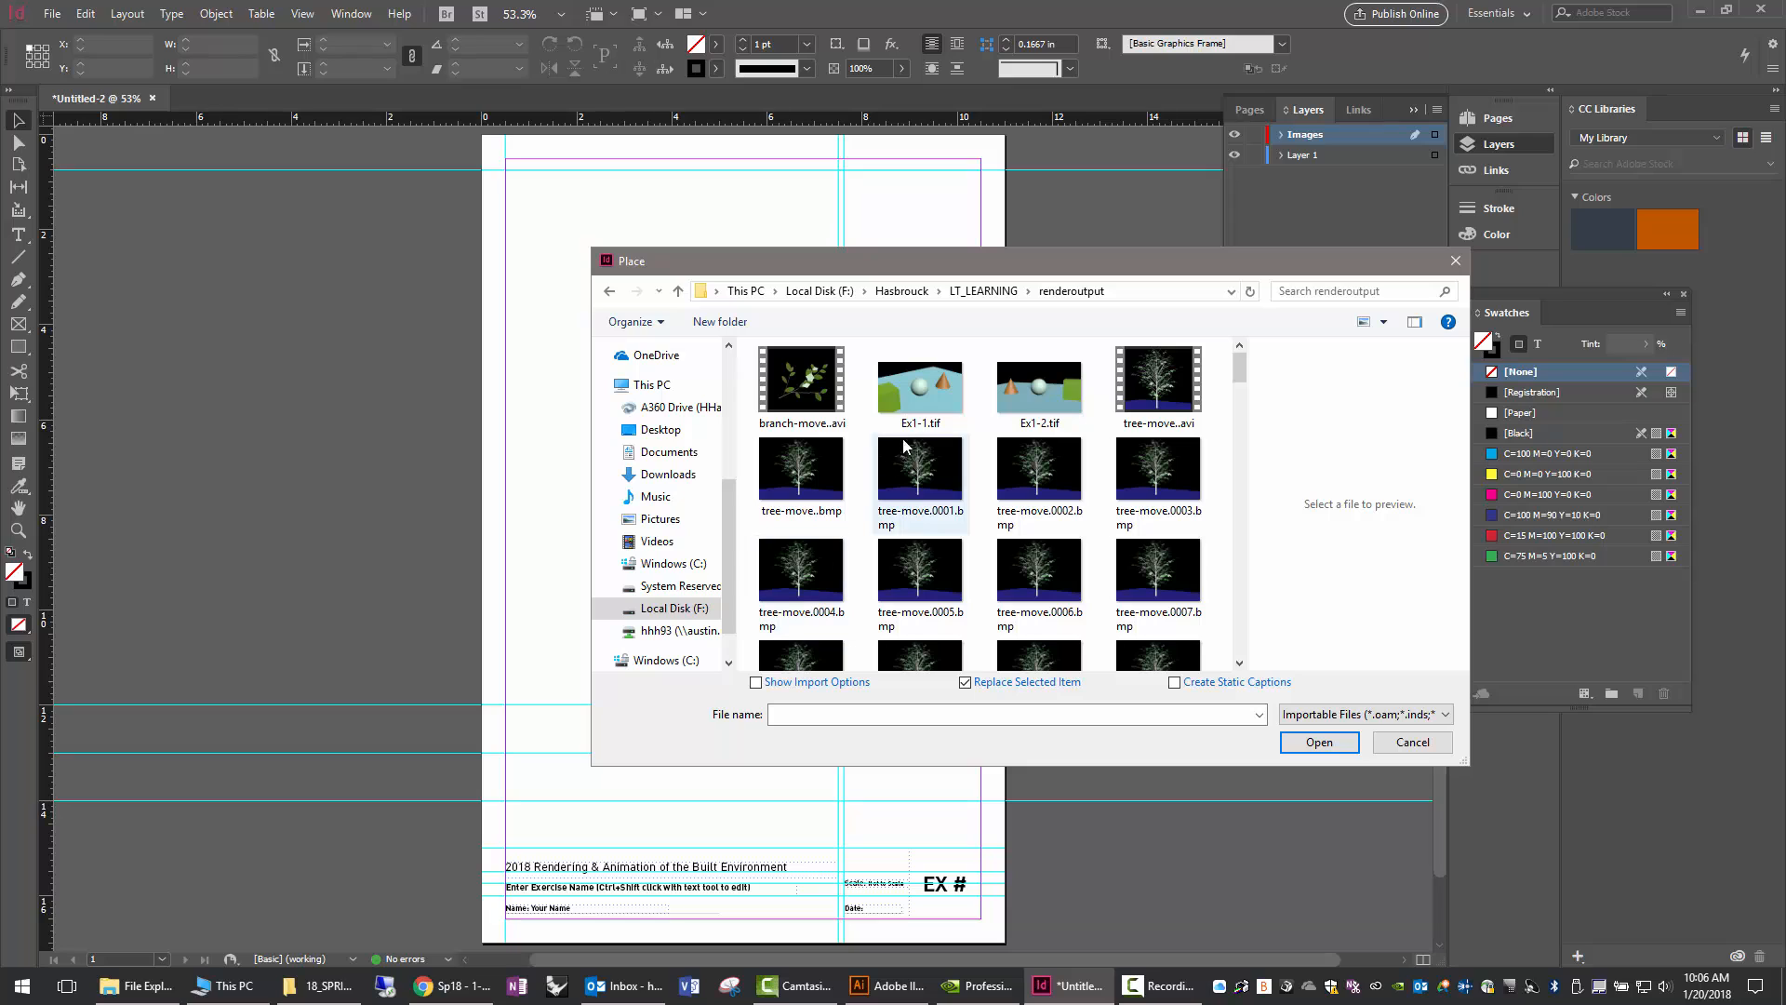
# Place Ex1-1.tif near the page's upper-left corner at about X 1.26 in, Y 1.5 in.
pyautogui.click(949, 376)
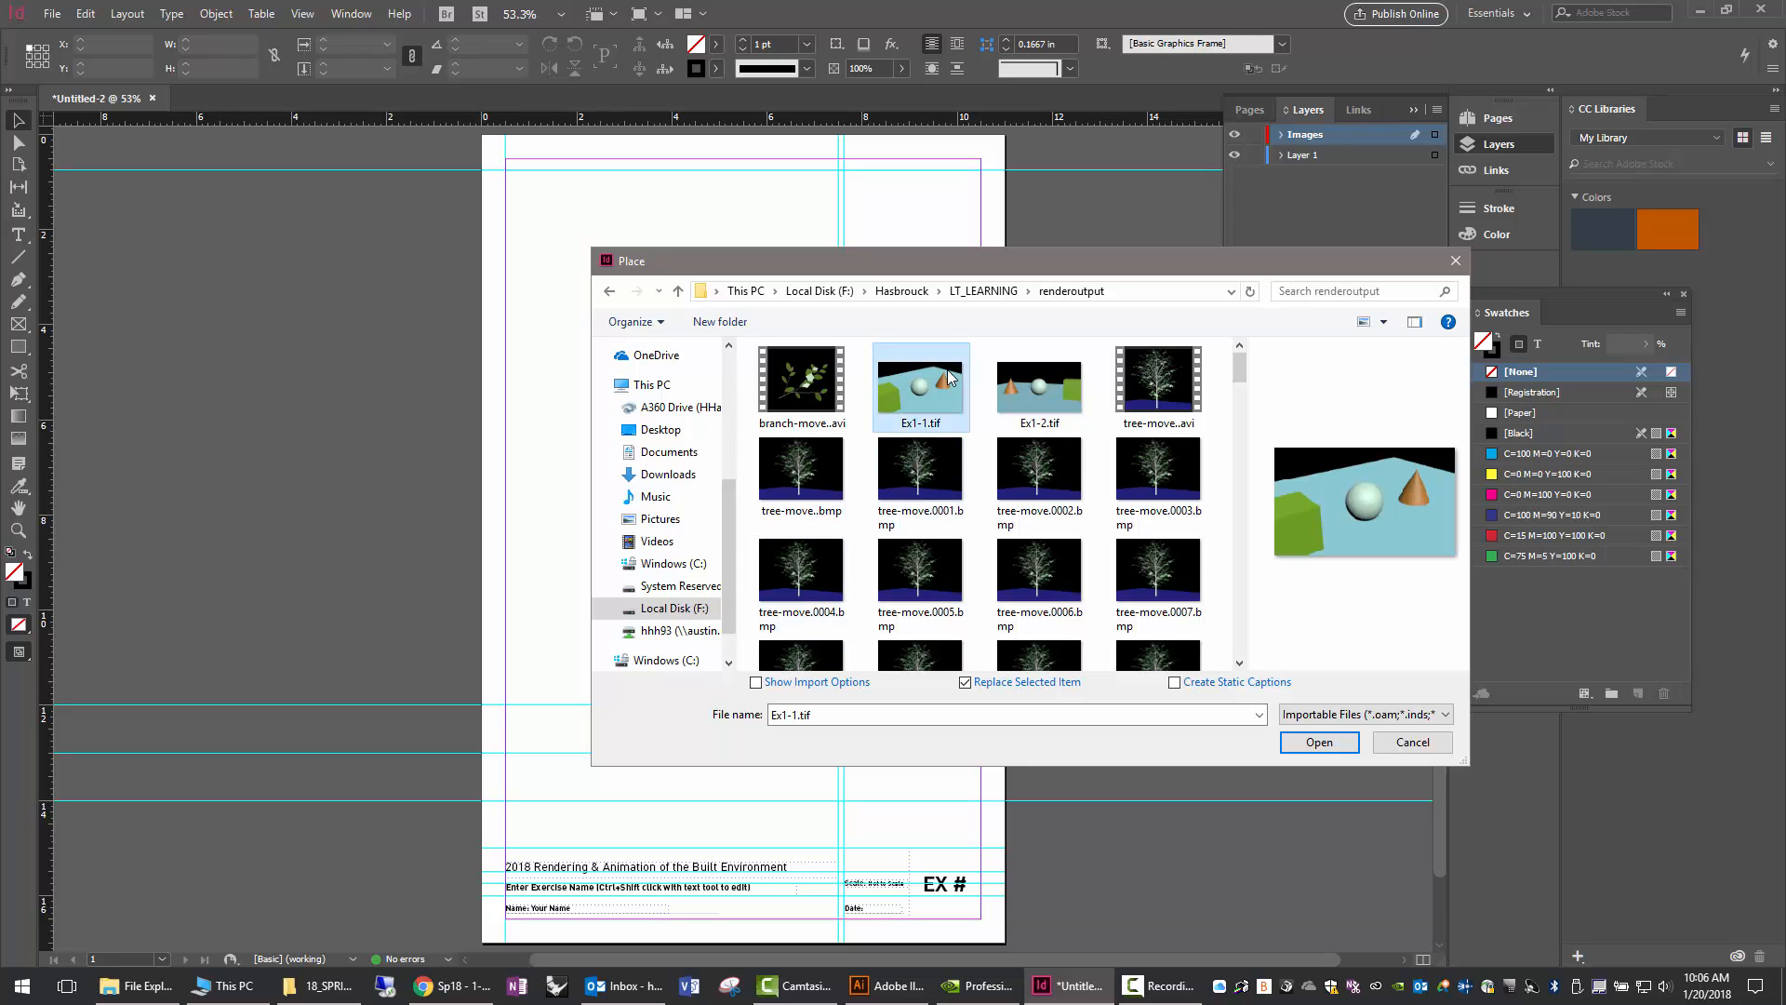
pyautogui.click(1330, 744)
pyautogui.click(542, 206)
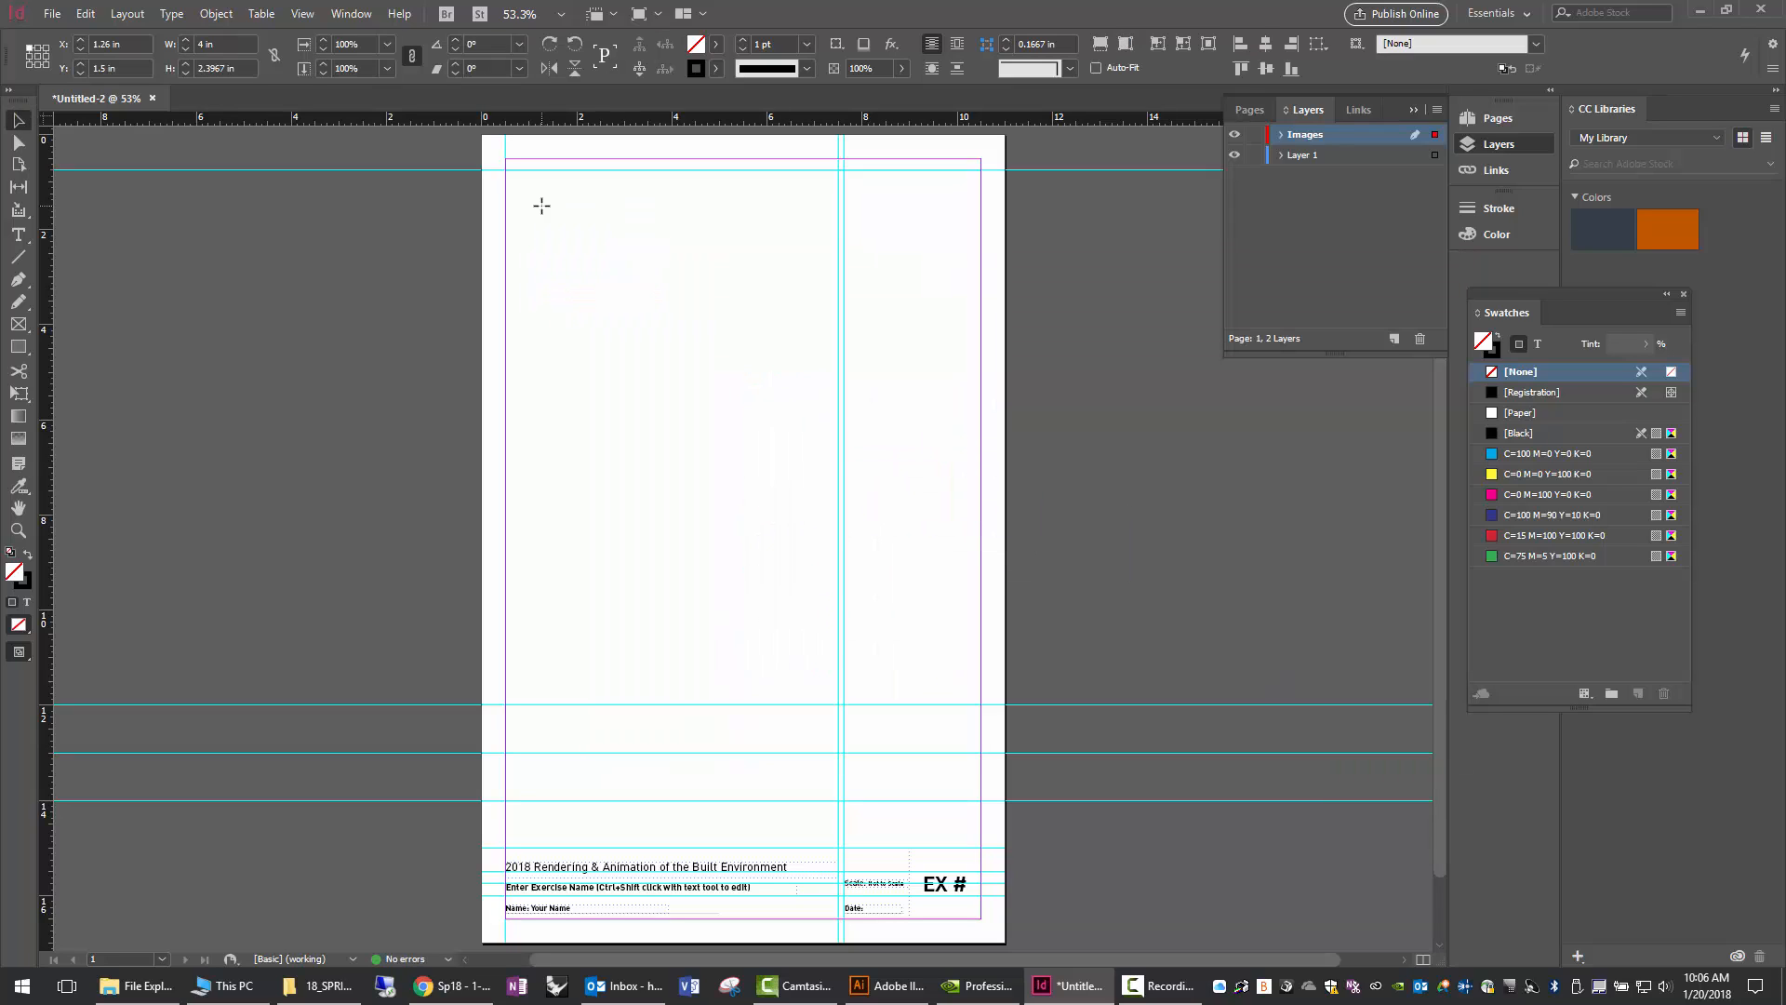
# Place Ex1-2.tif into the selected image frame and move the frame down to about Y 4.7 in.
pyautogui.click(52, 13)
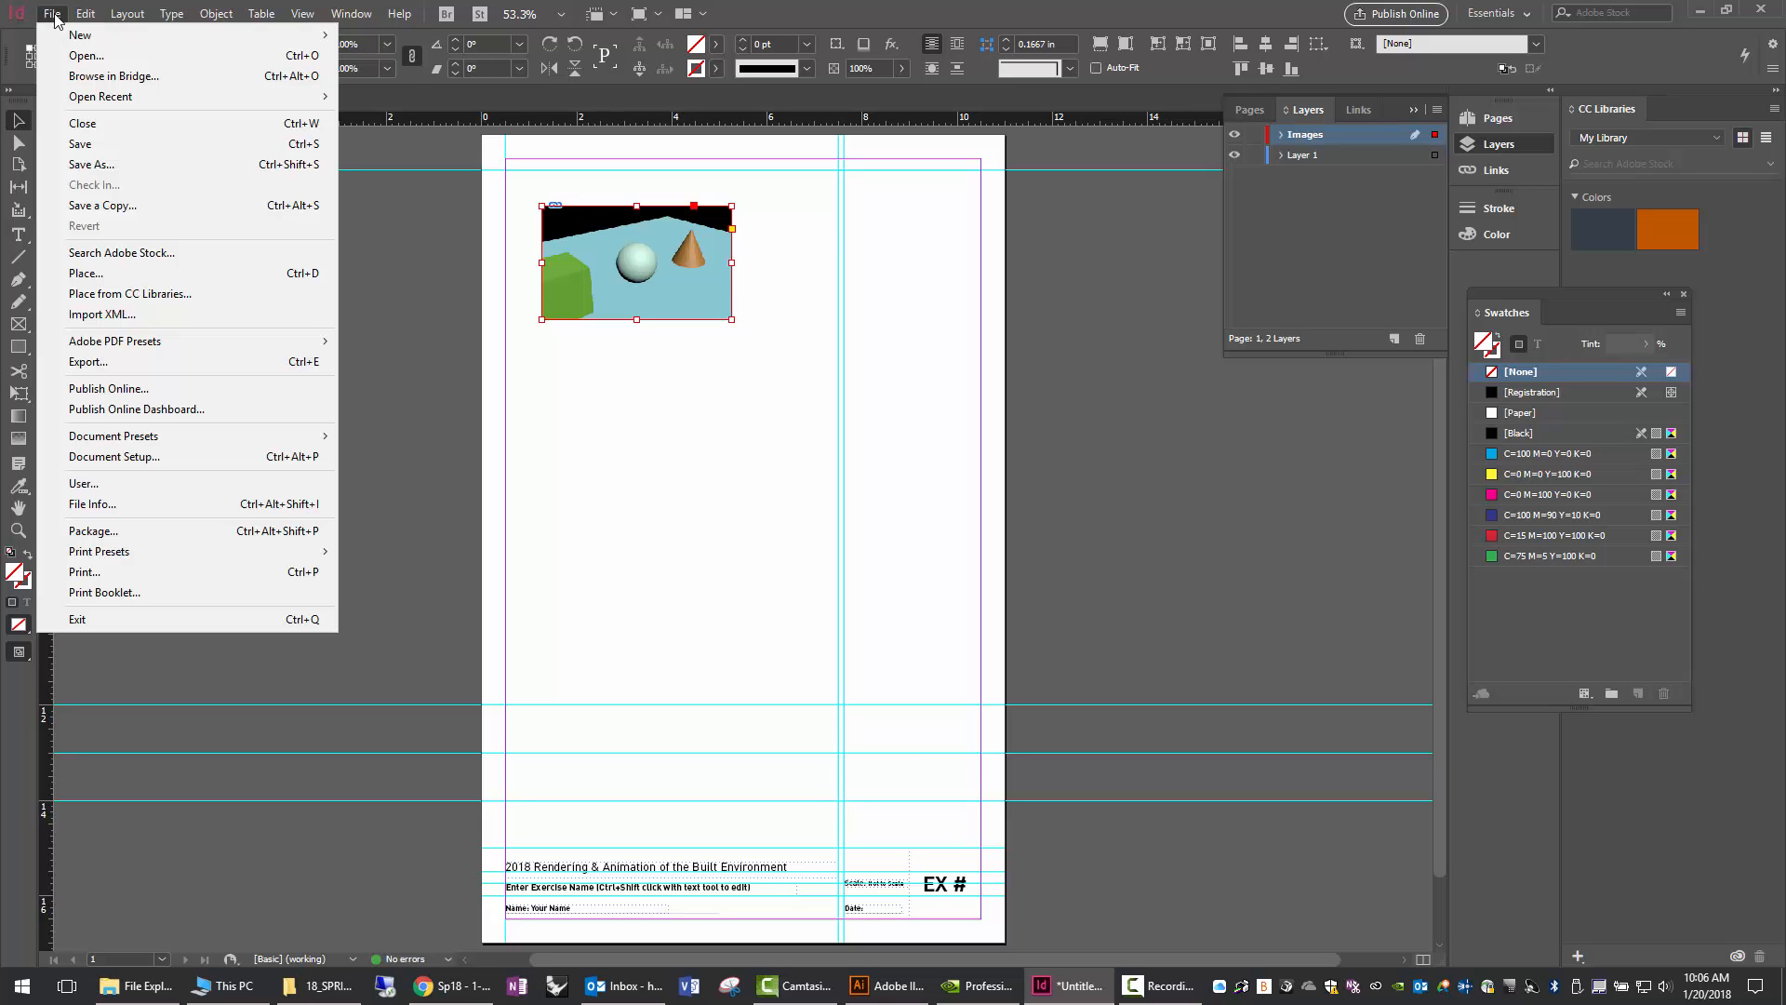
pyautogui.click(93, 273)
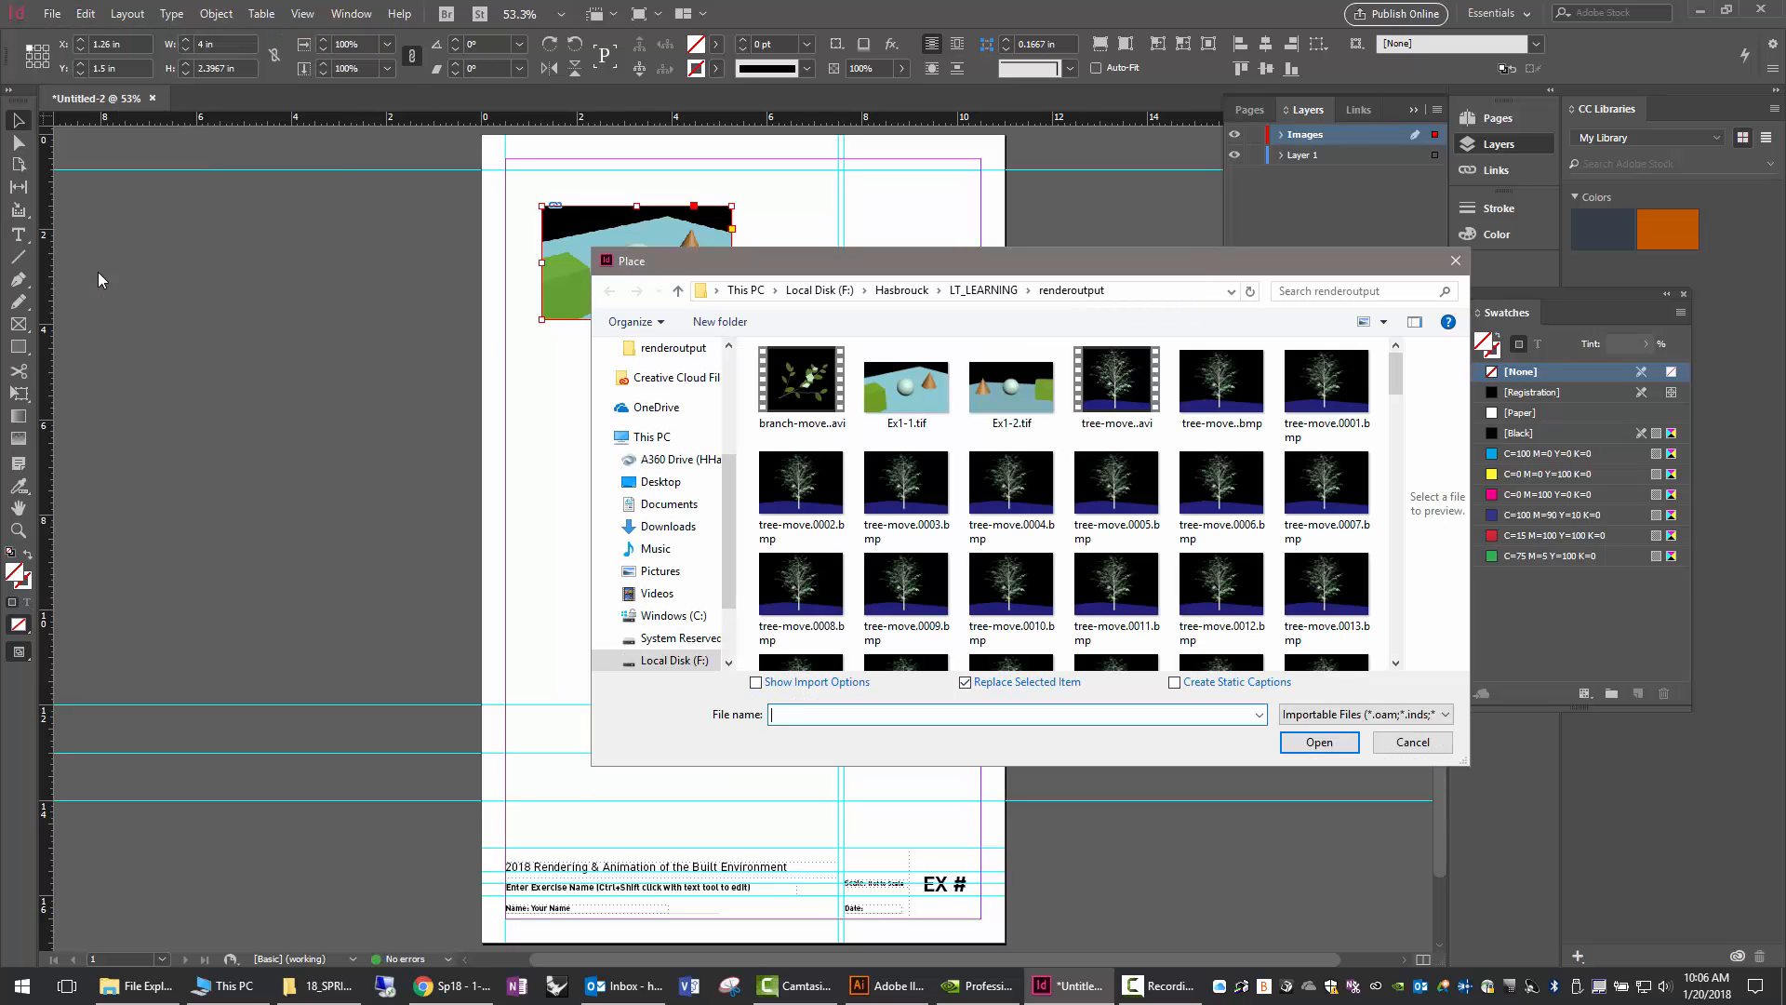
pyautogui.click(1027, 393)
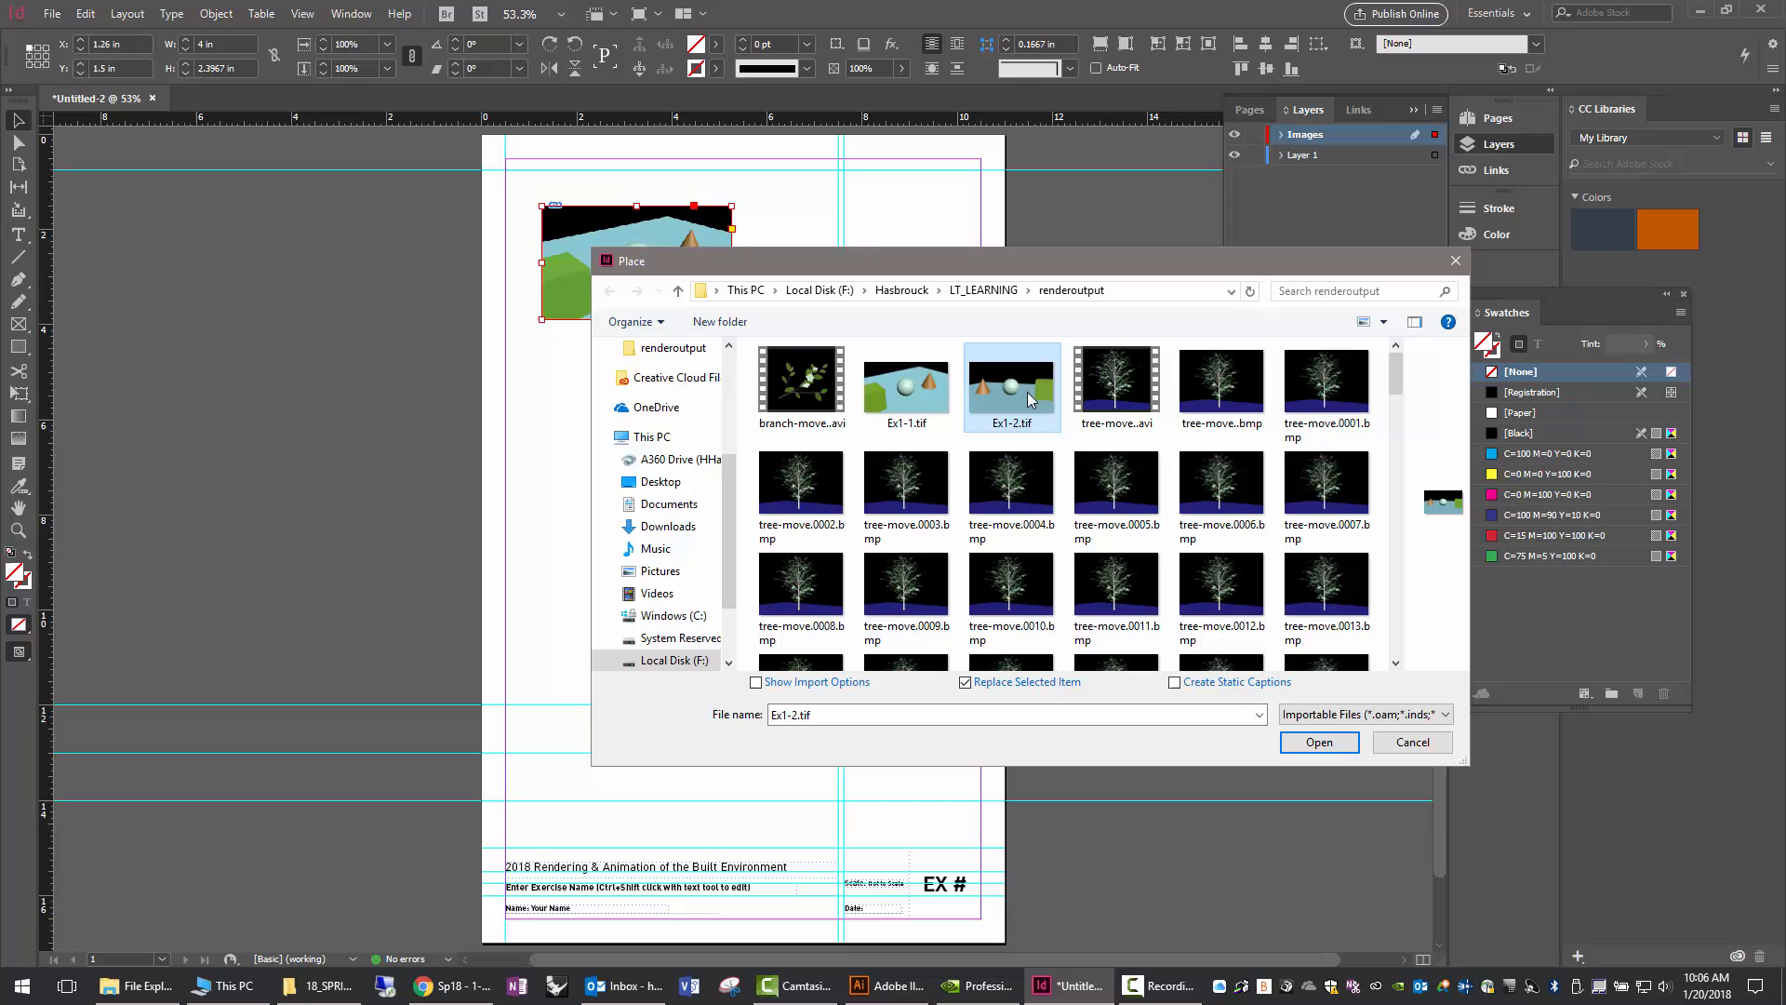
pyautogui.click(1348, 744)
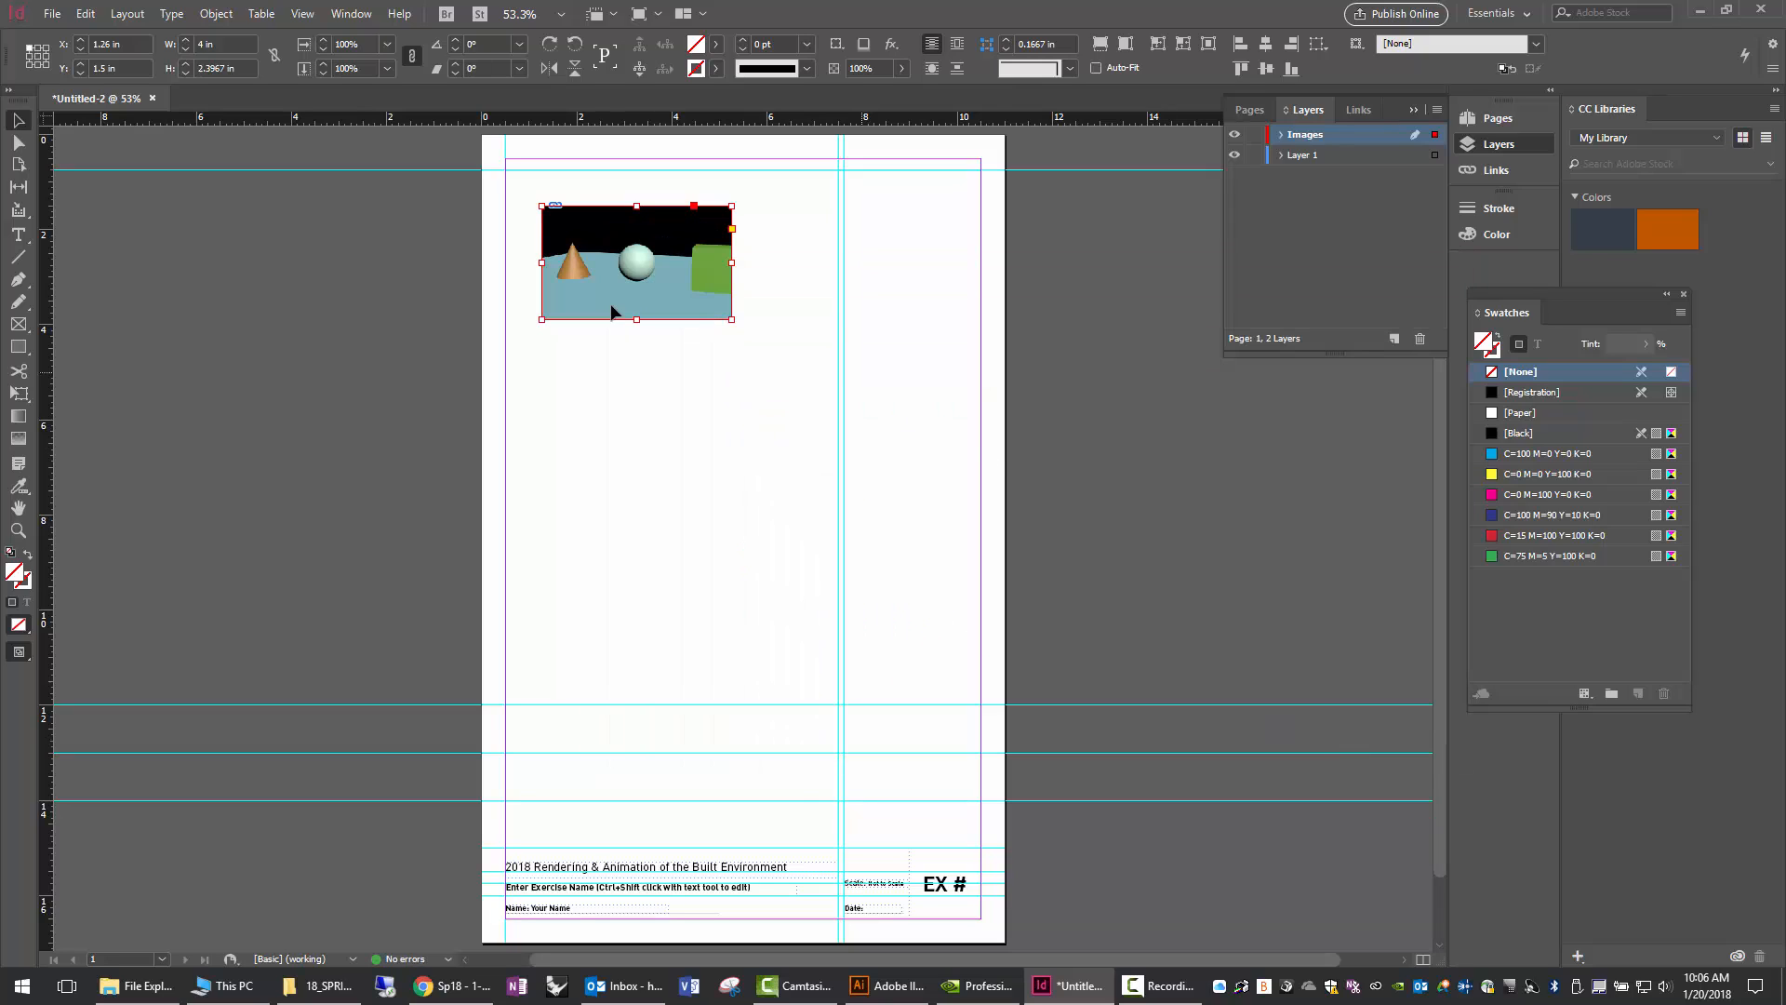
pyautogui.moveTo(612, 271); pyautogui.dragTo(616, 422)
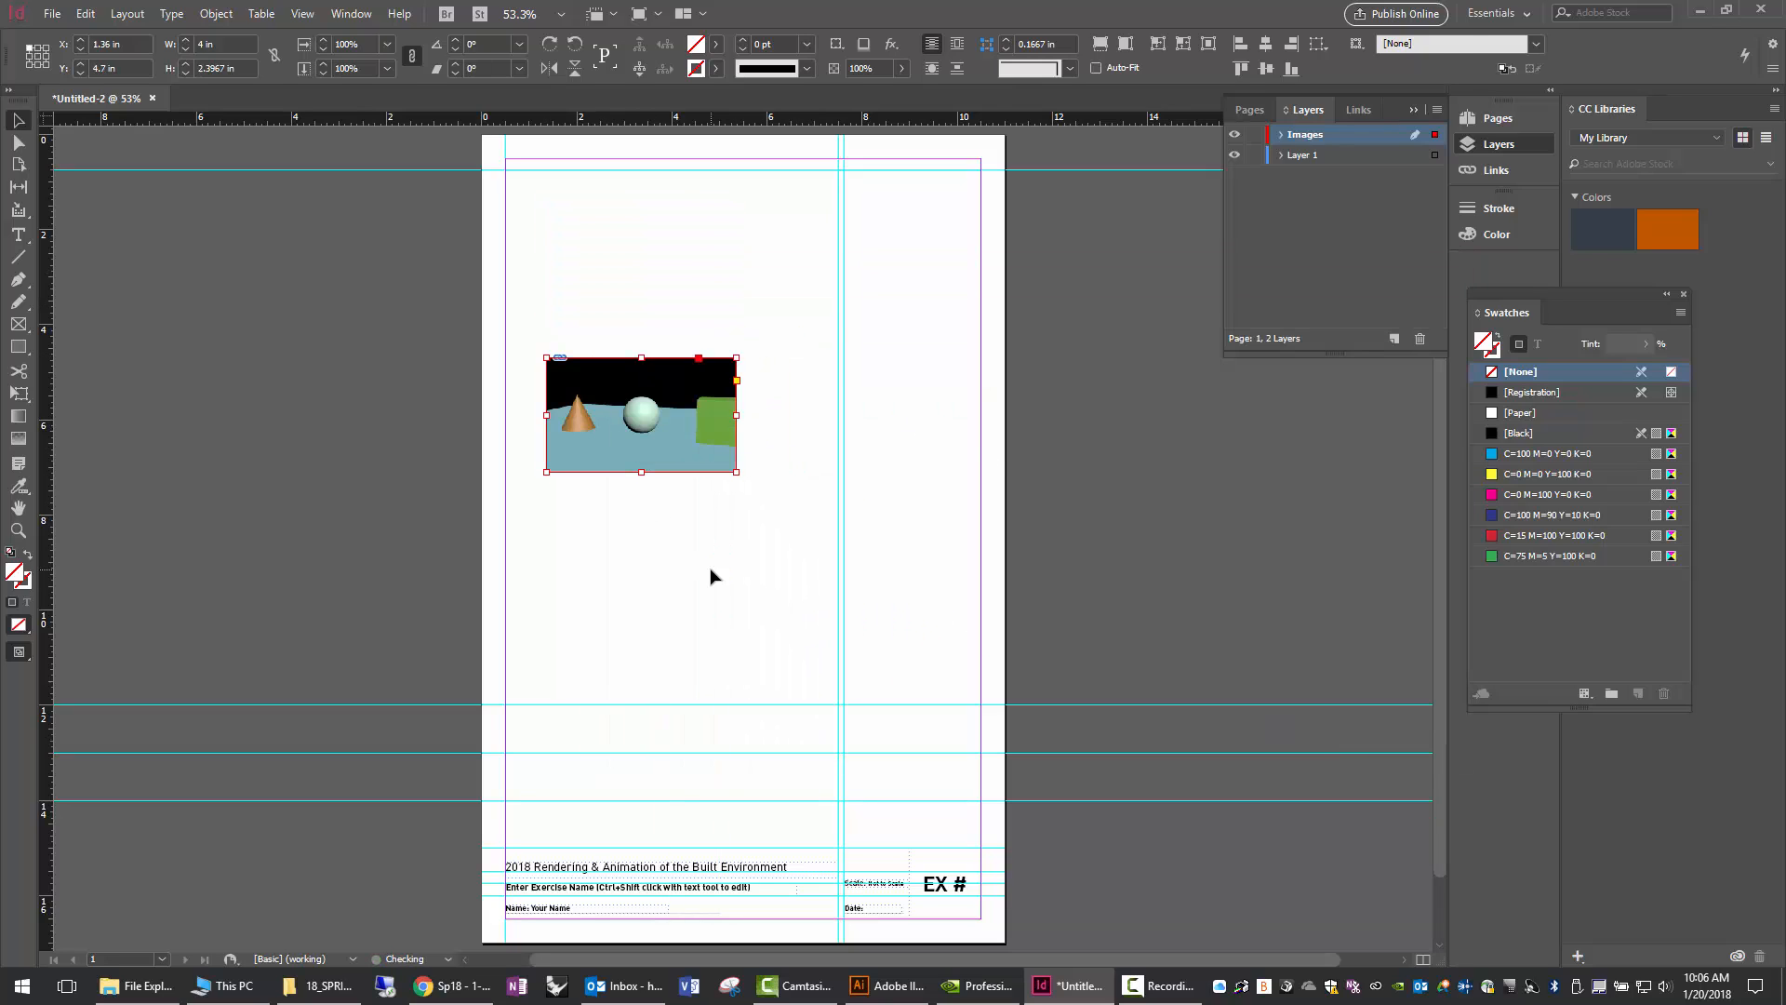
# With nothing selected, place Ex1-1.tif as a separate image about 4 in wide above the Ex1-2 image.
pyautogui.click(710, 542)
pyautogui.click(52, 13)
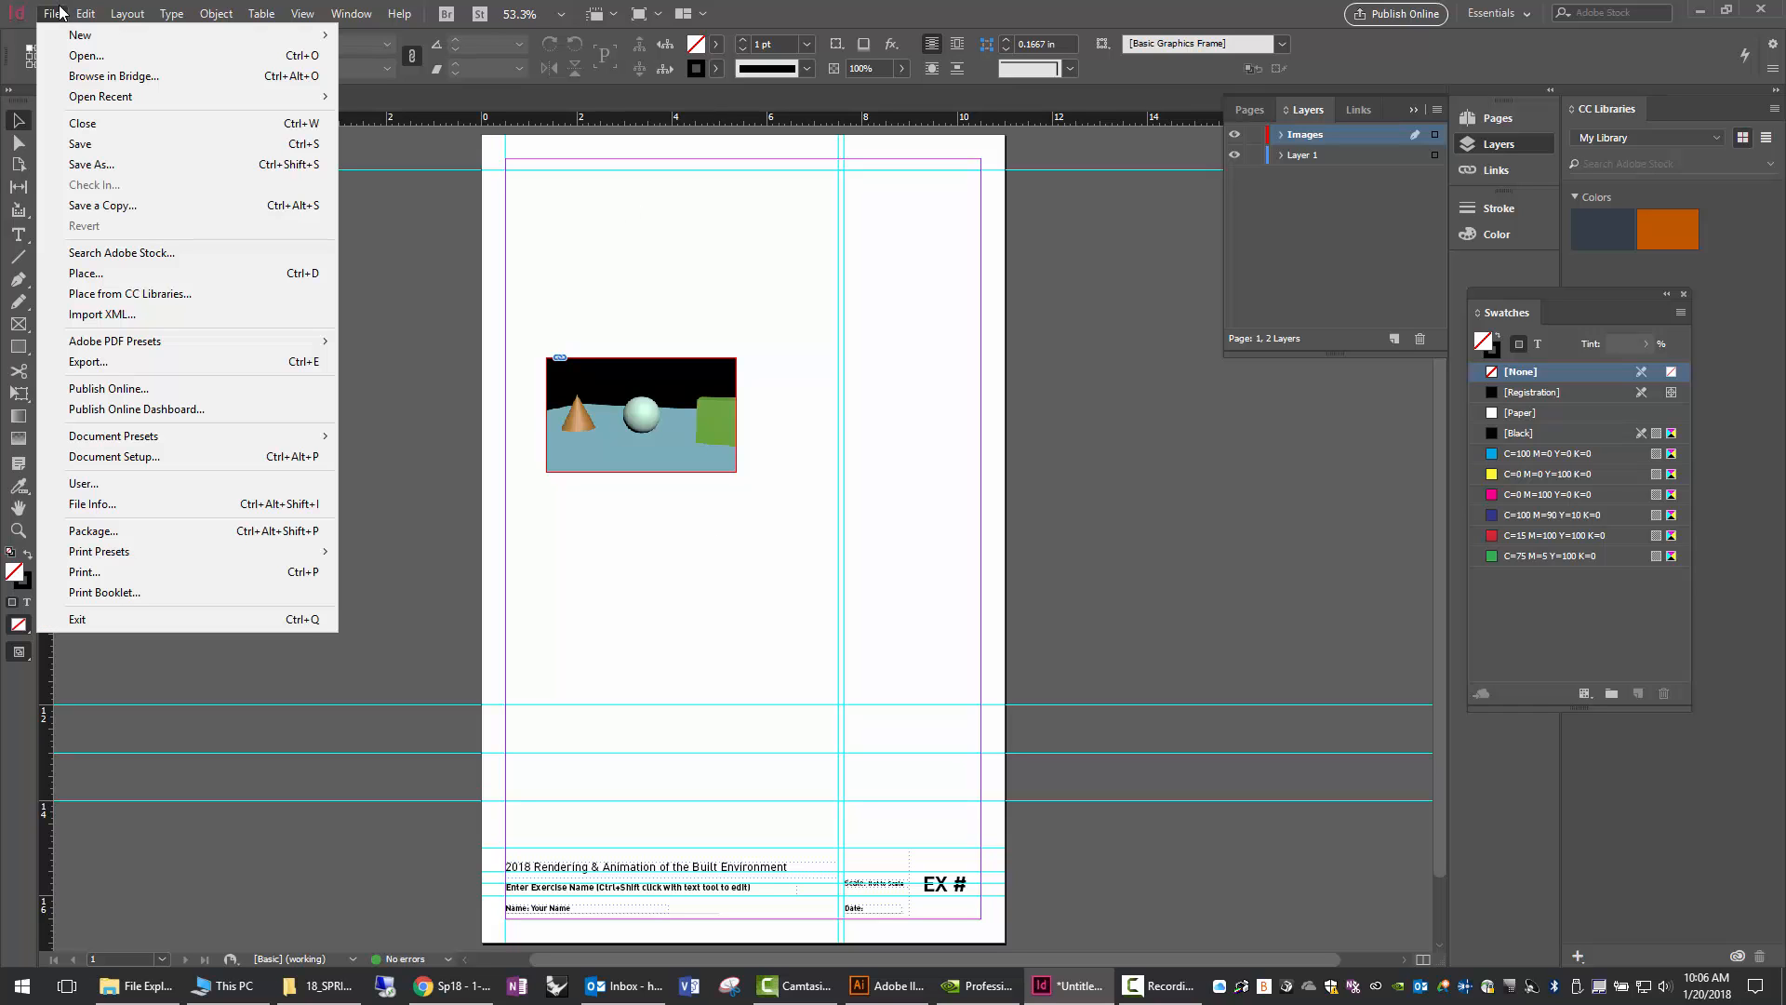
pyautogui.click(93, 273)
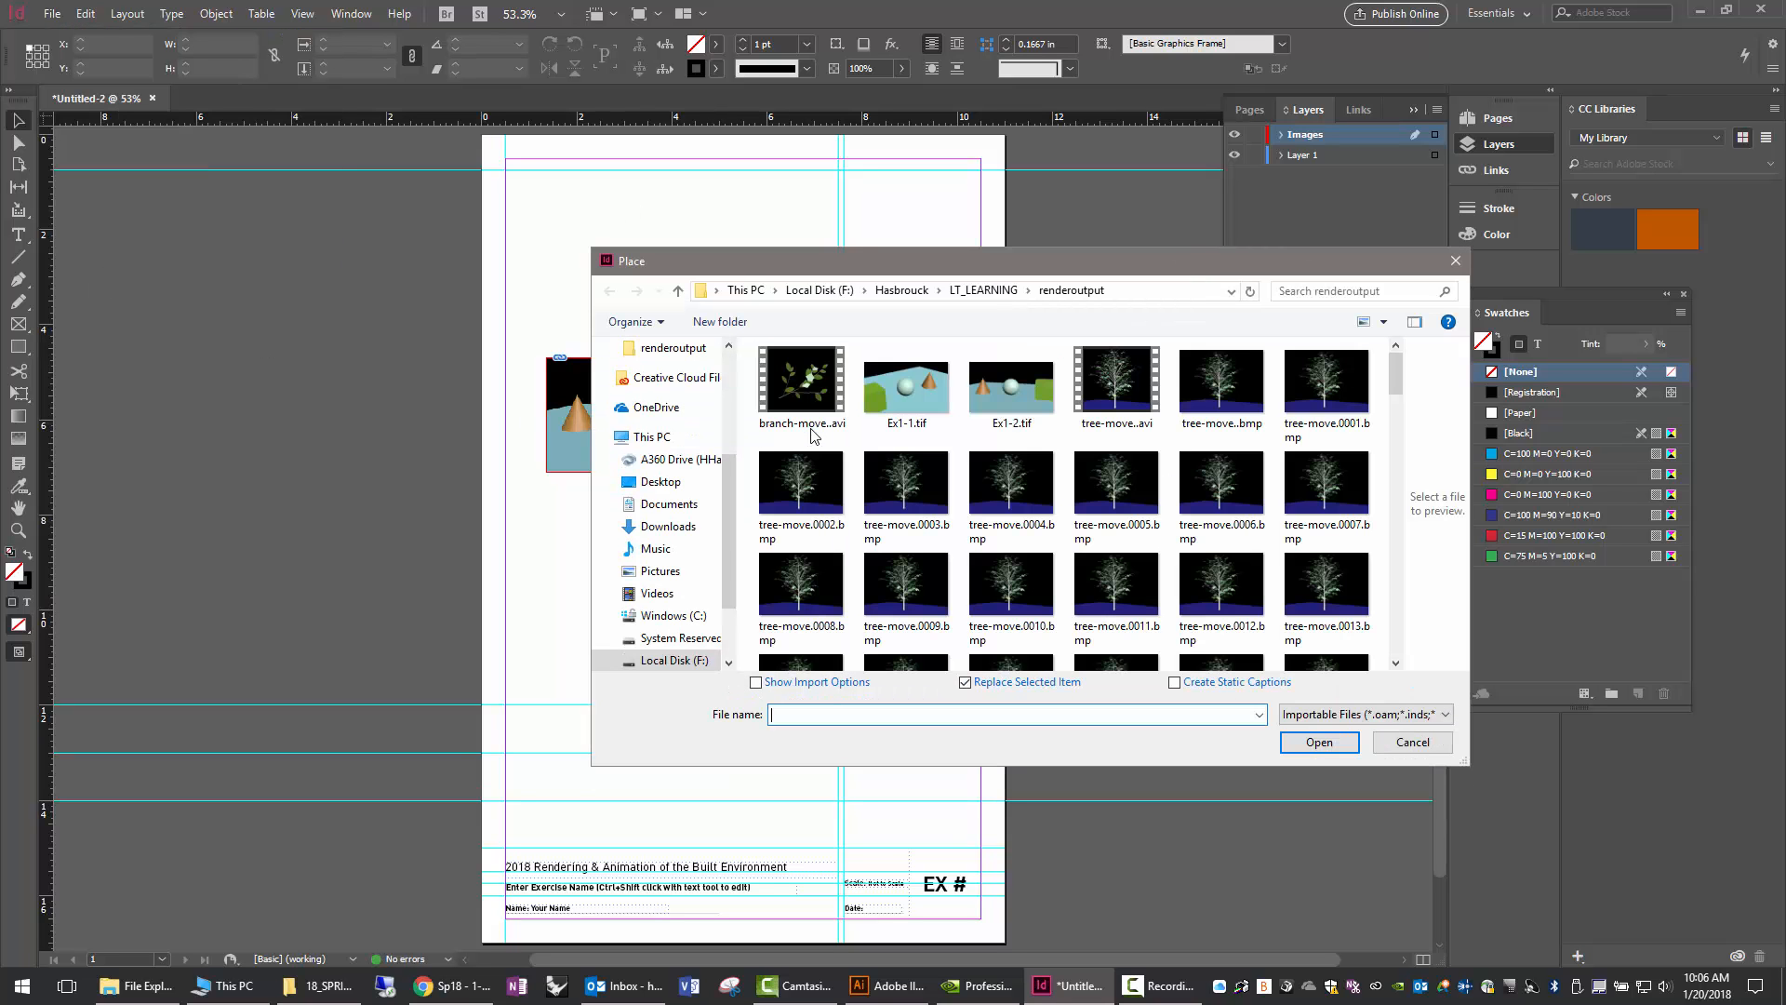
pyautogui.click(885, 385)
pyautogui.click(1319, 742)
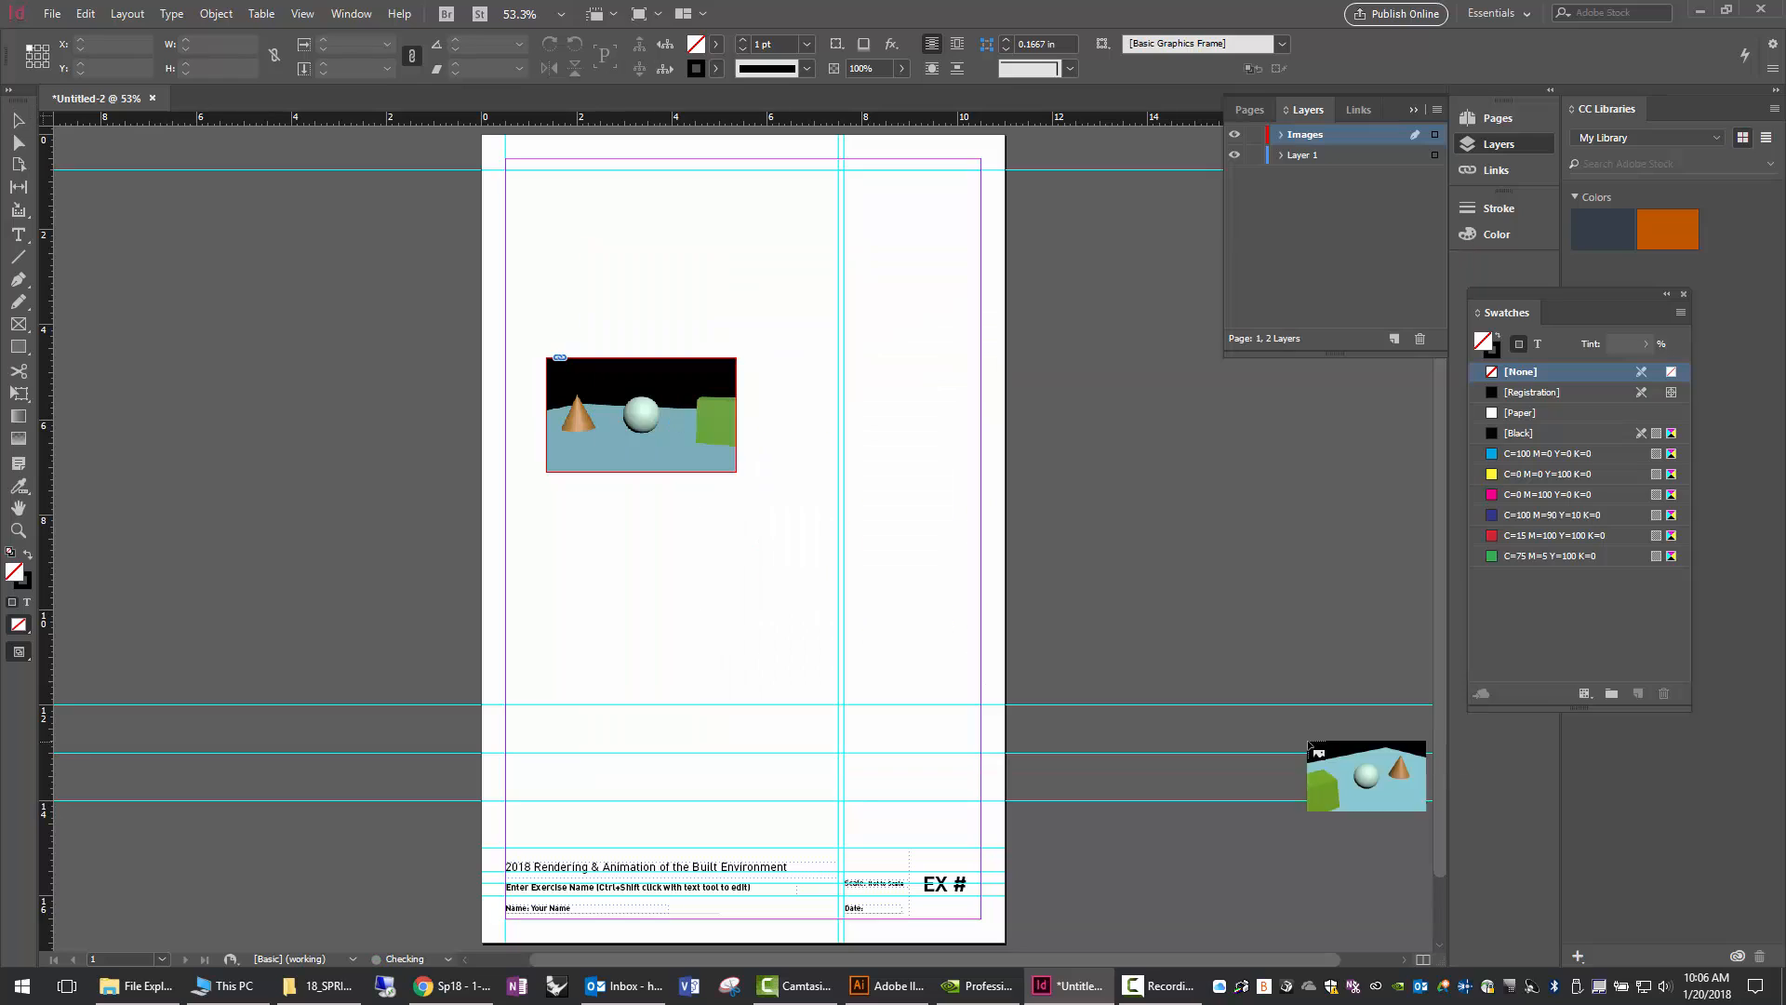
pyautogui.moveTo(578, 217); pyautogui.dragTo(770, 331)
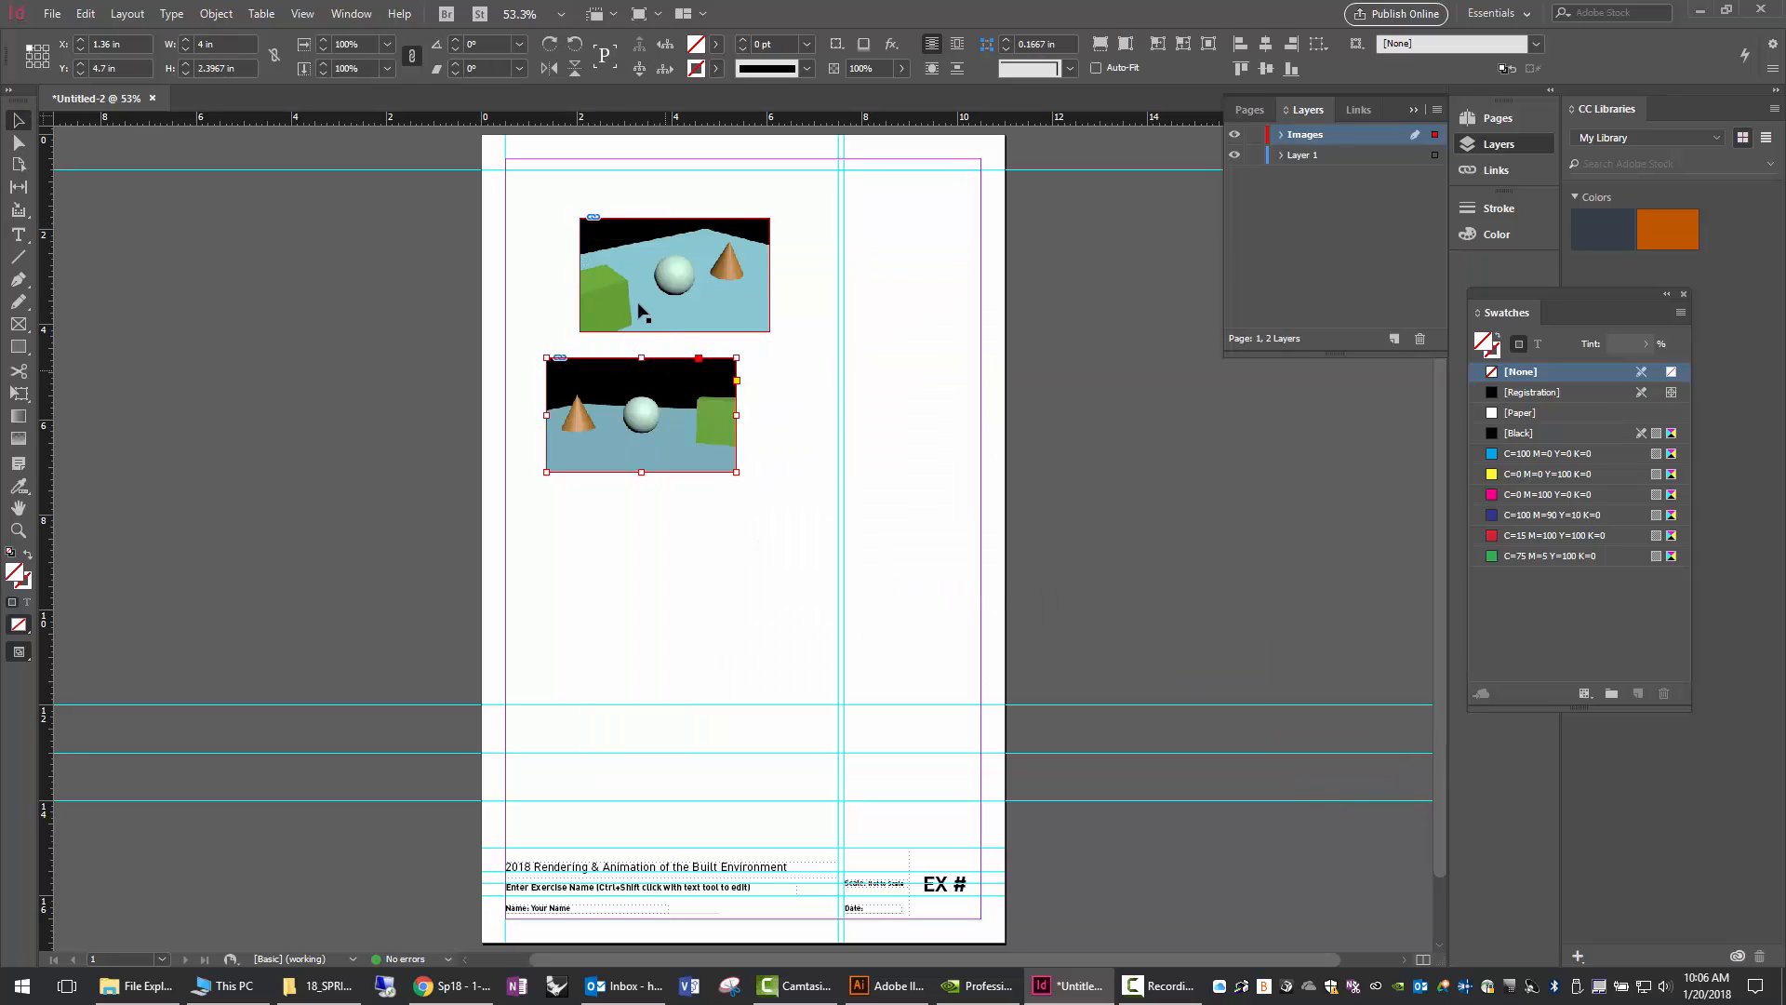
# Move the Ex1-1 frame to X 0.5, Y 0.5 in and the Ex1-2 frame to X 0.5, Y 5.5 in, enlarging both to about 7 × 4.2 in.
pyautogui.moveTo(620, 234); pyautogui.dragTo(550, 190)
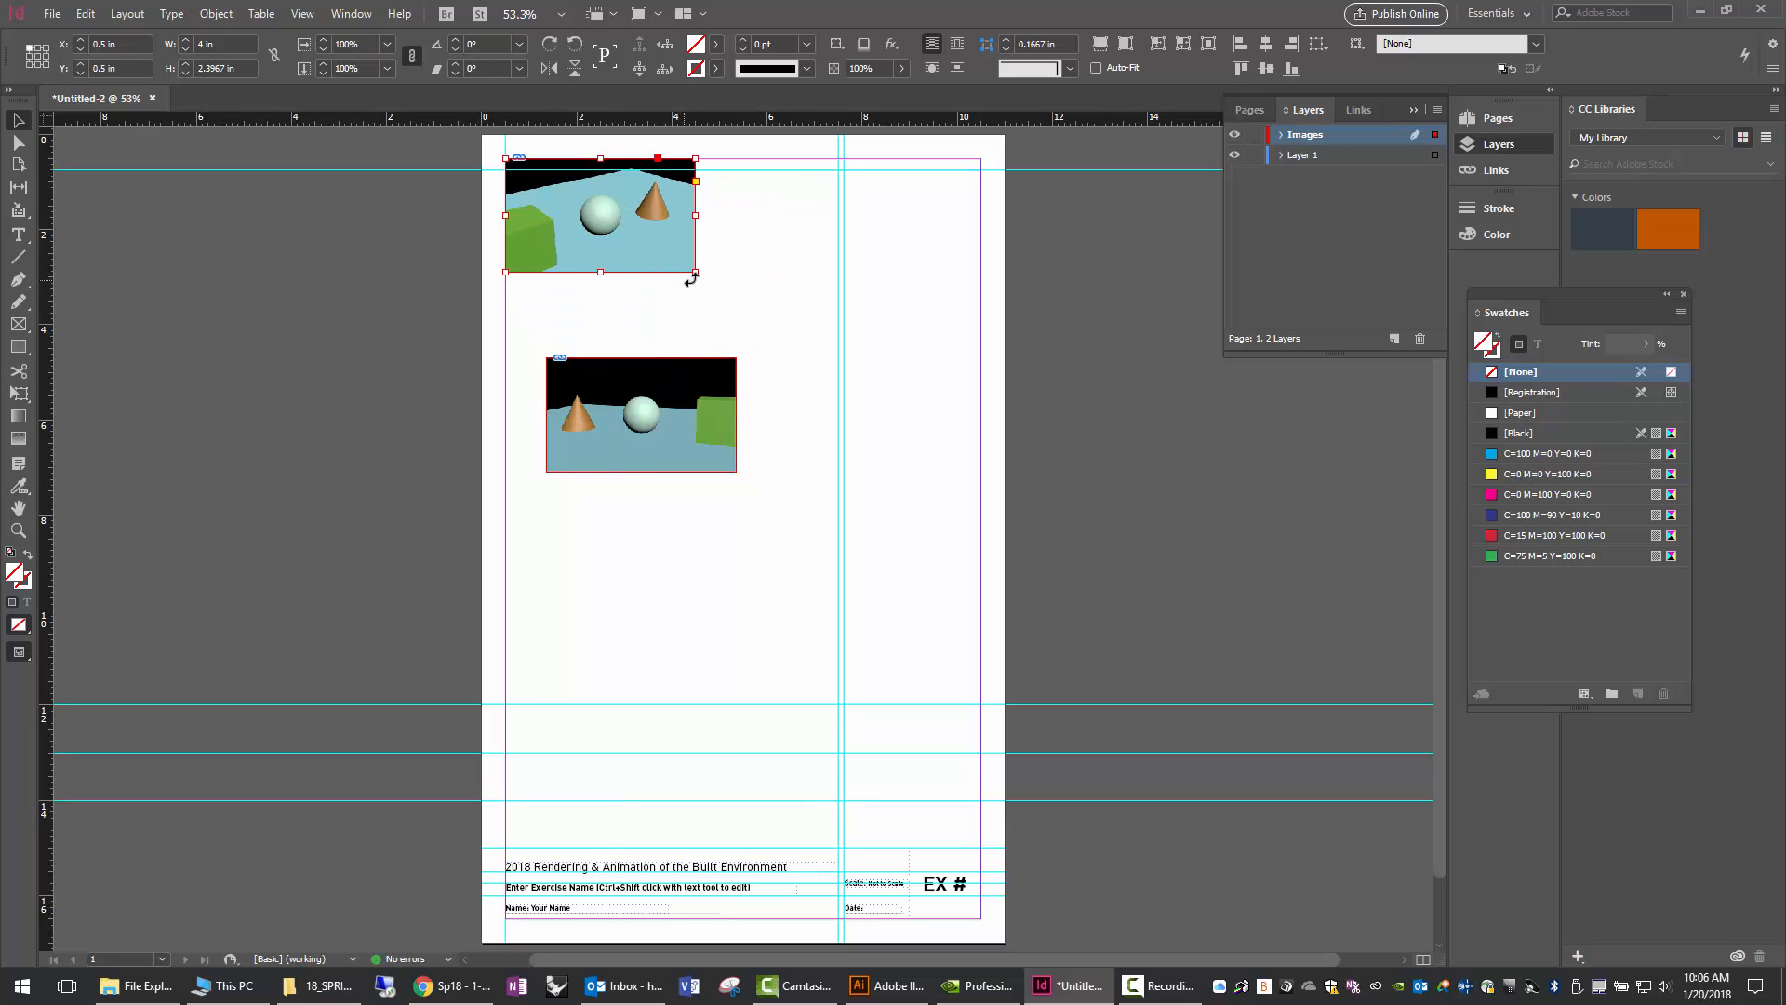
pyautogui.moveTo(694, 275); pyautogui.dragTo(725, 360)
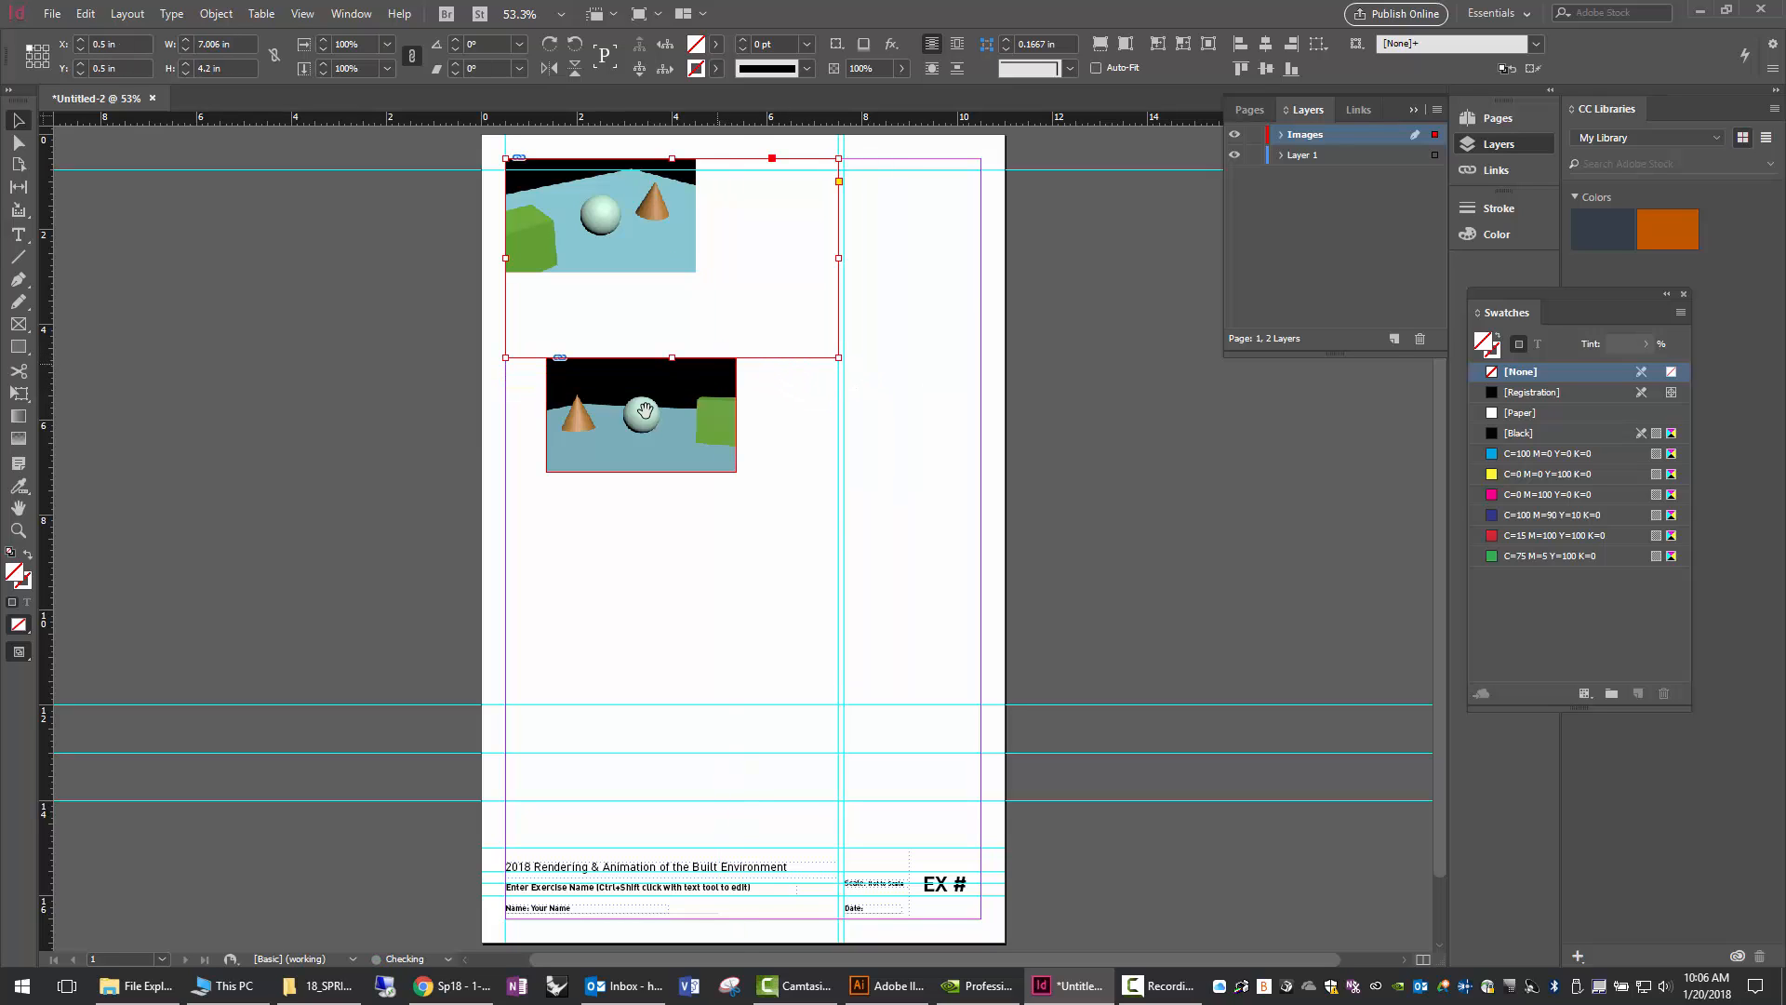
pyautogui.moveTo(613, 393); pyautogui.dragTo(572, 430)
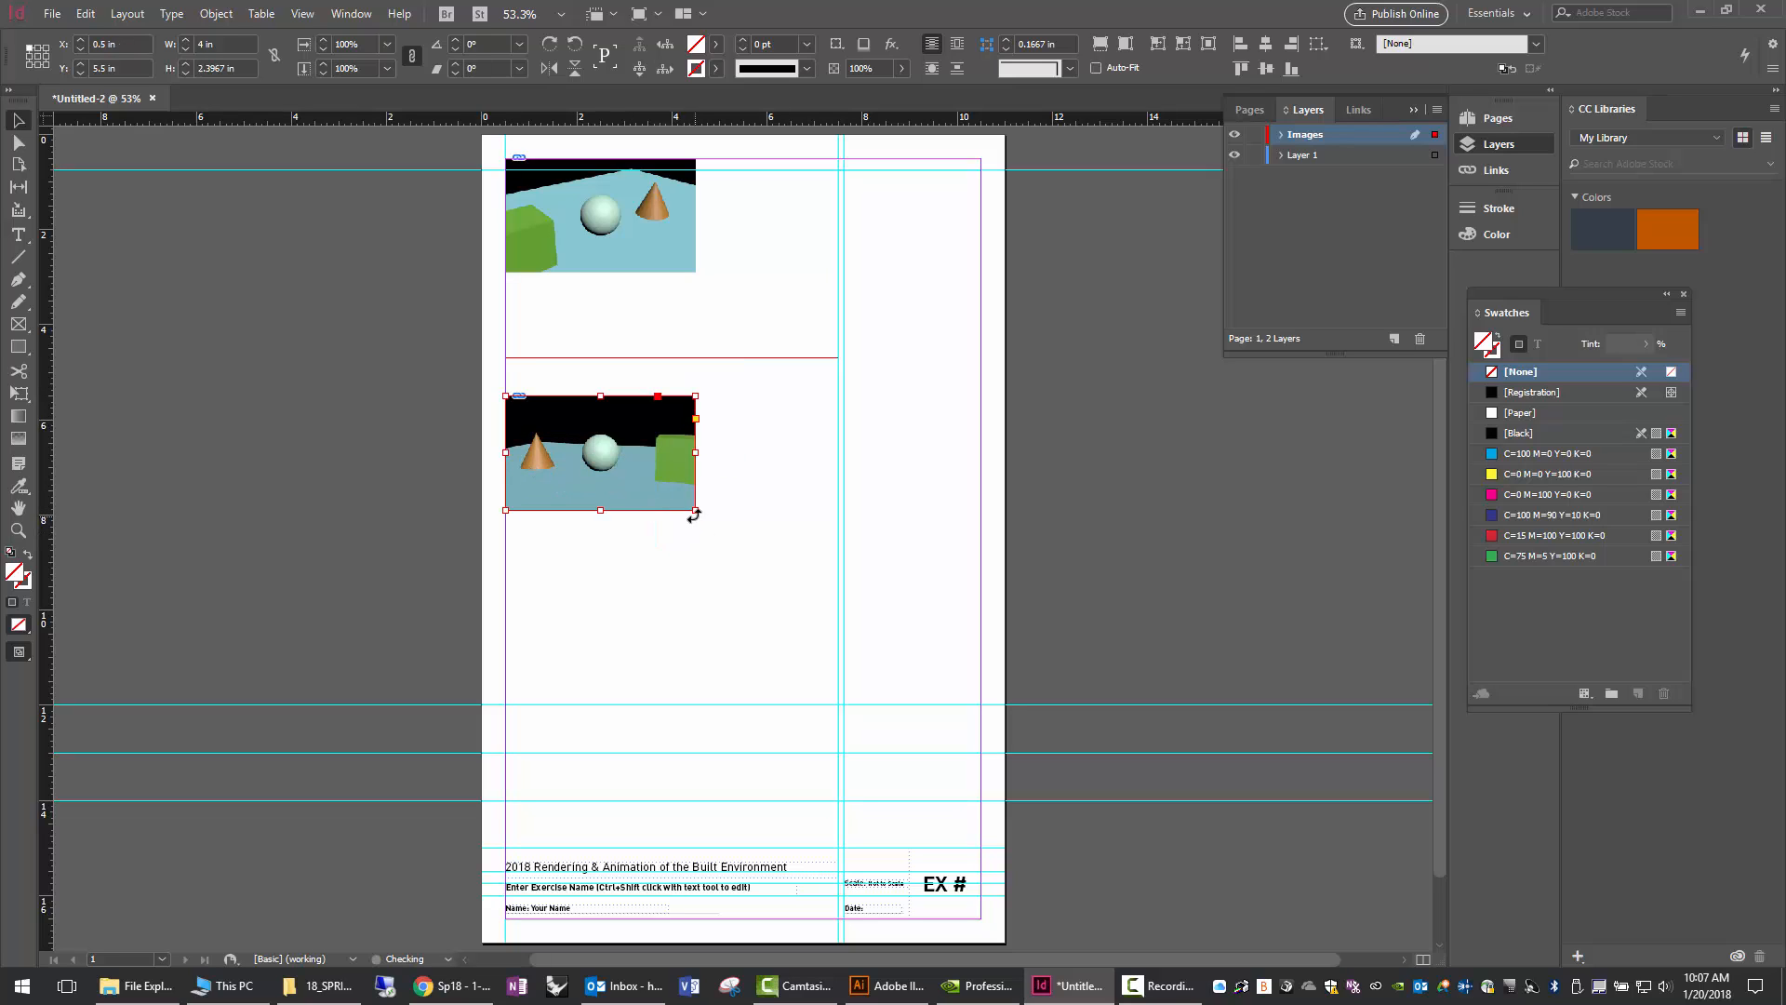
pyautogui.moveTo(696, 510); pyautogui.dragTo(834, 595)
# Apply Fit Content Proportionally and Fill Frame Proportionally to the upper Ex1-1 image.
pyautogui.rightClick(730, 292)
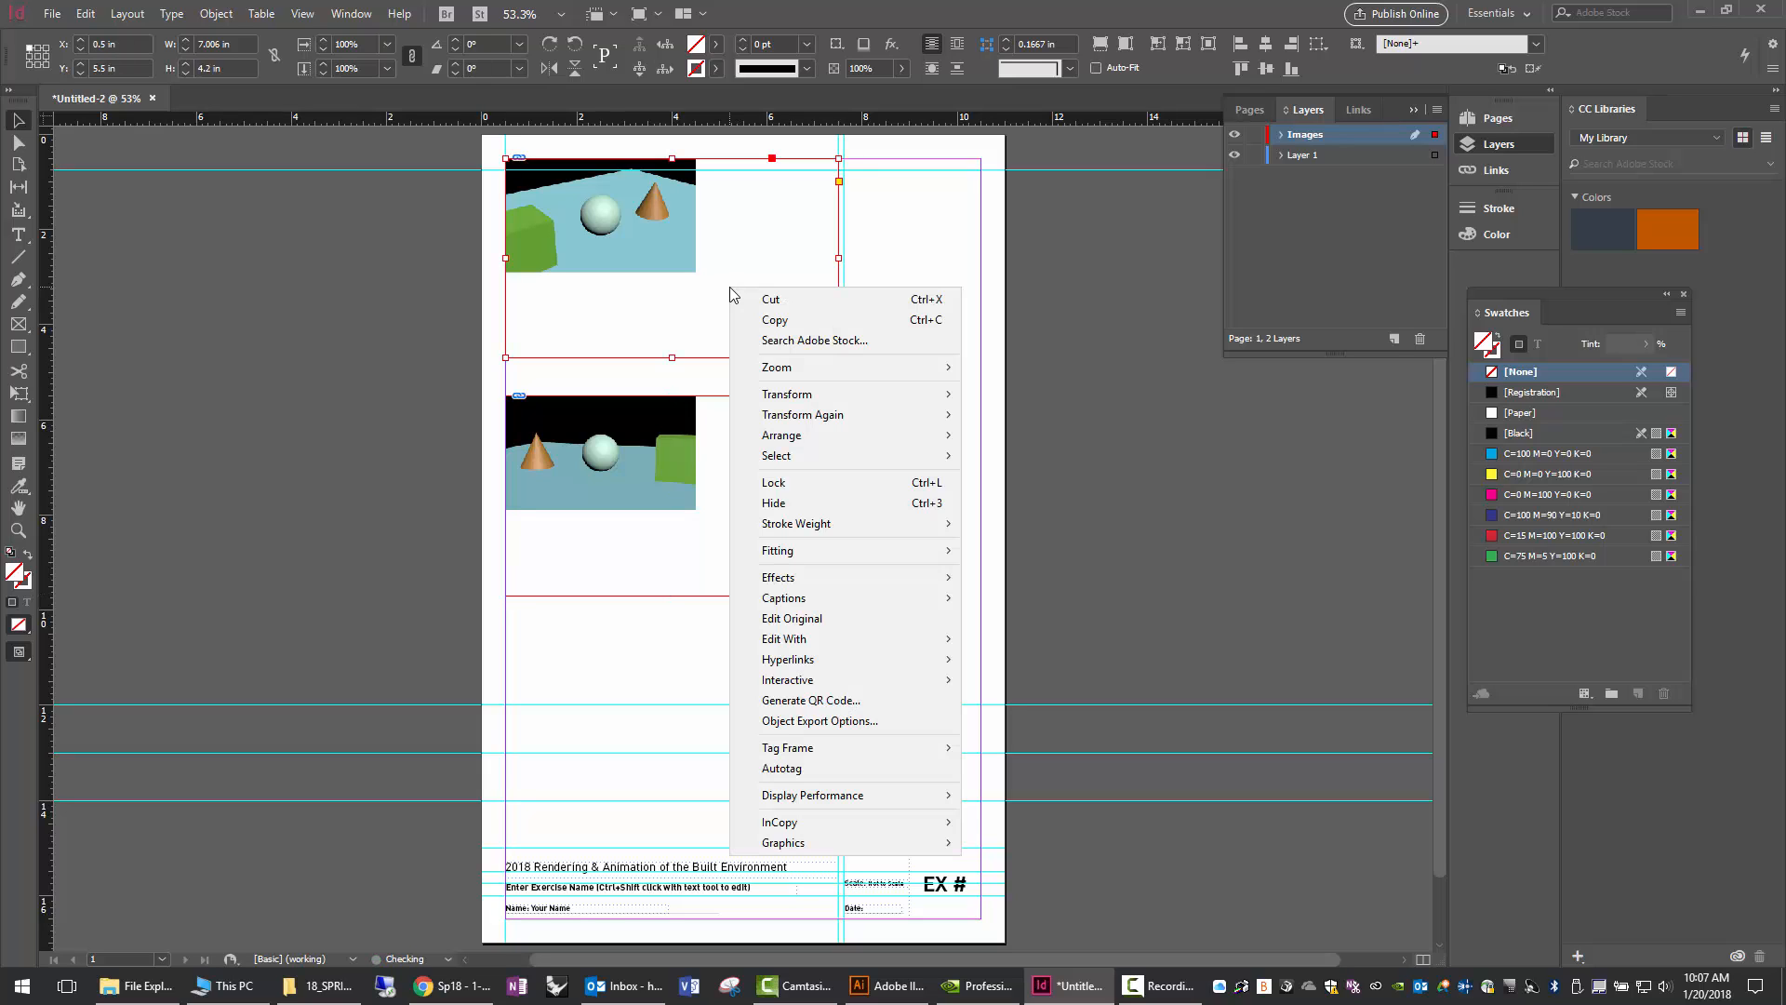
pyautogui.moveTo(810, 550)
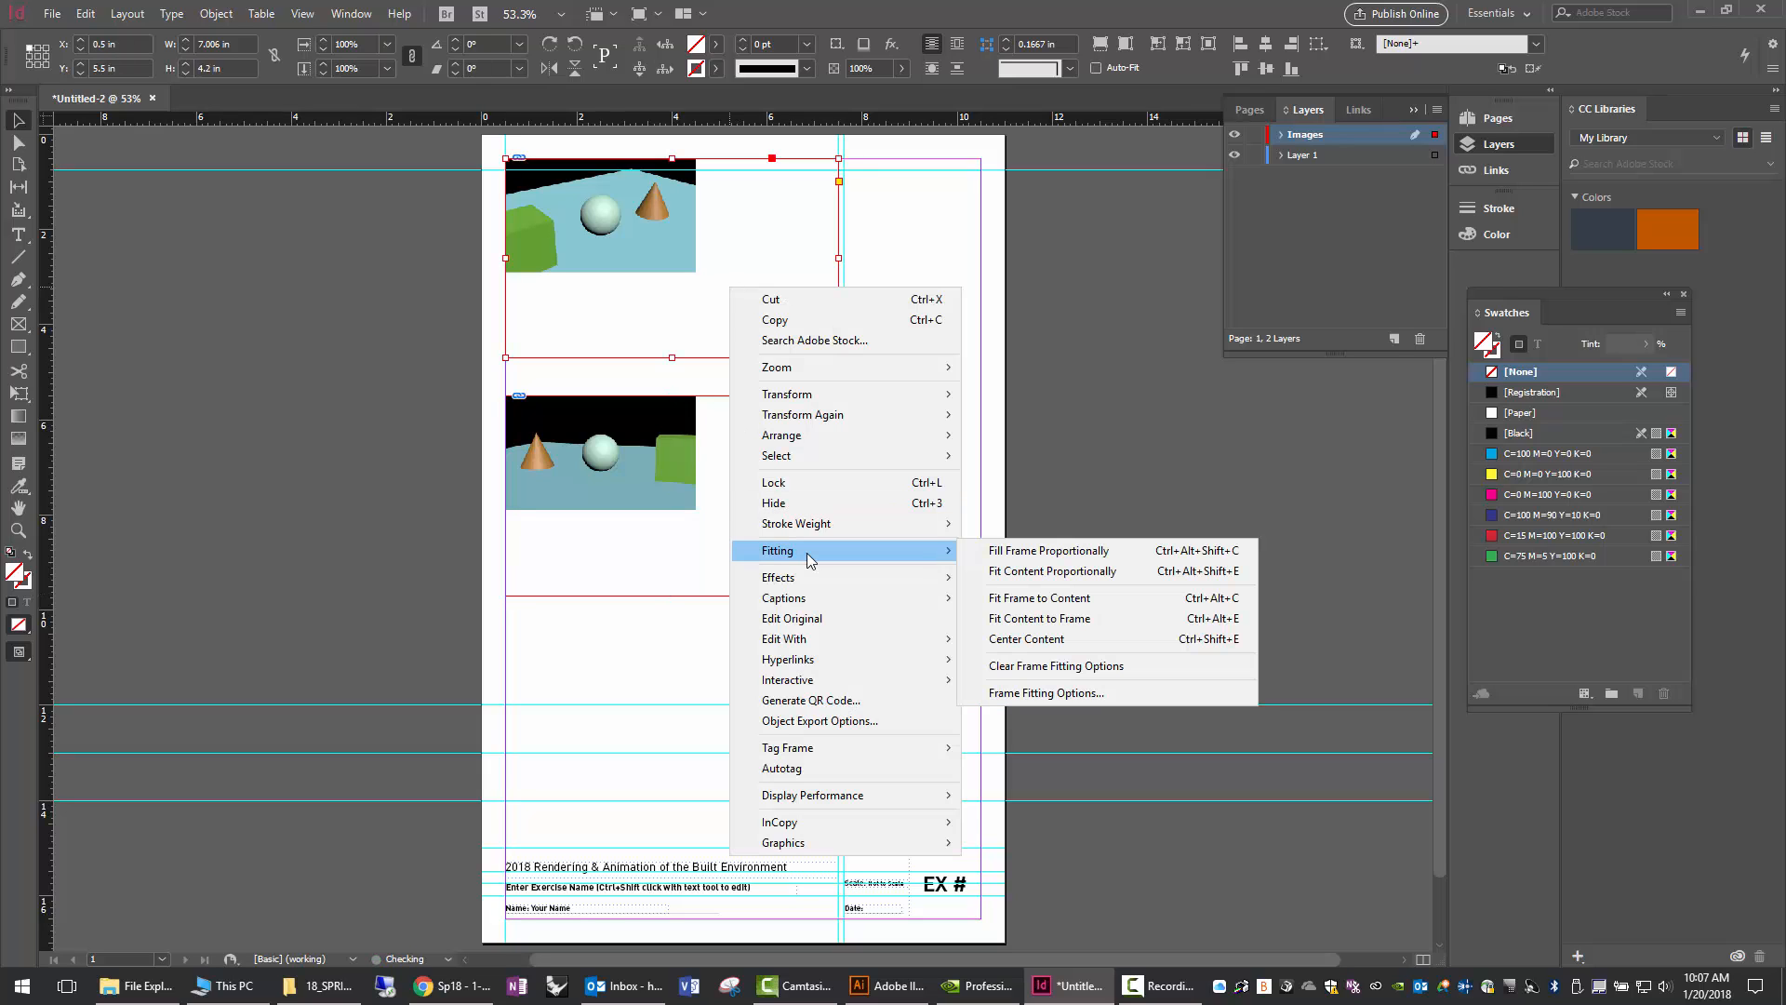
pyautogui.click(1093, 570)
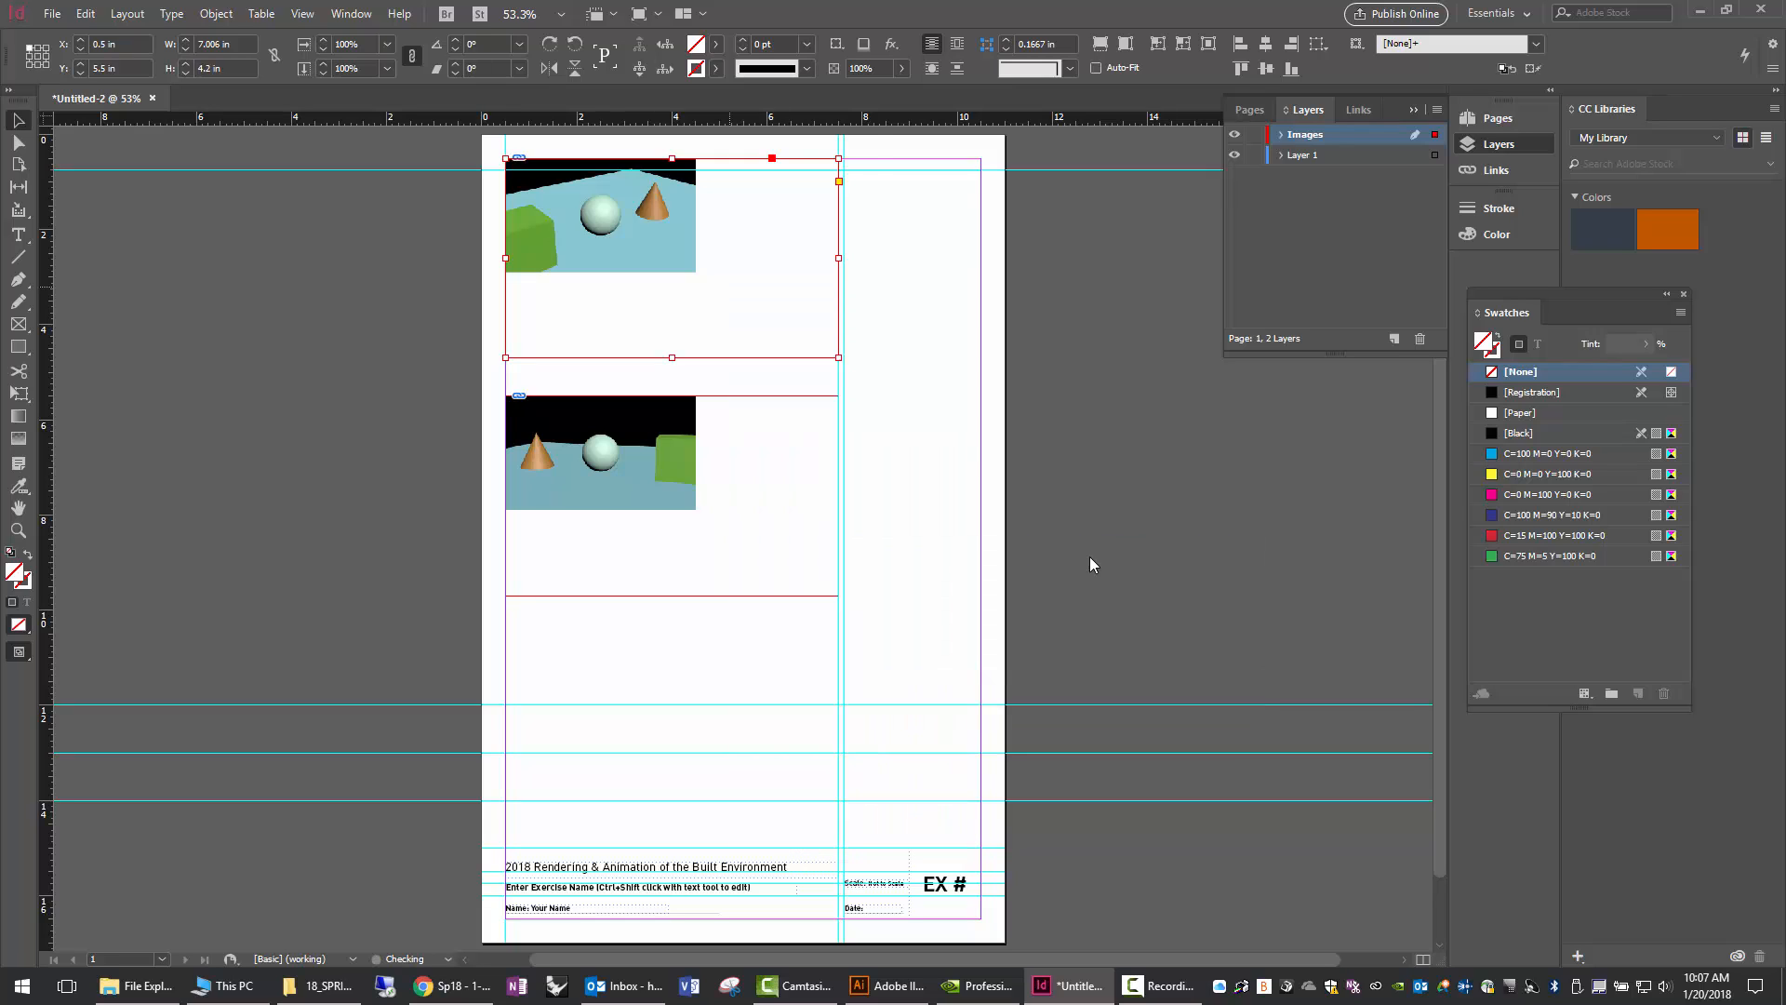
pyautogui.rightClick(806, 527)
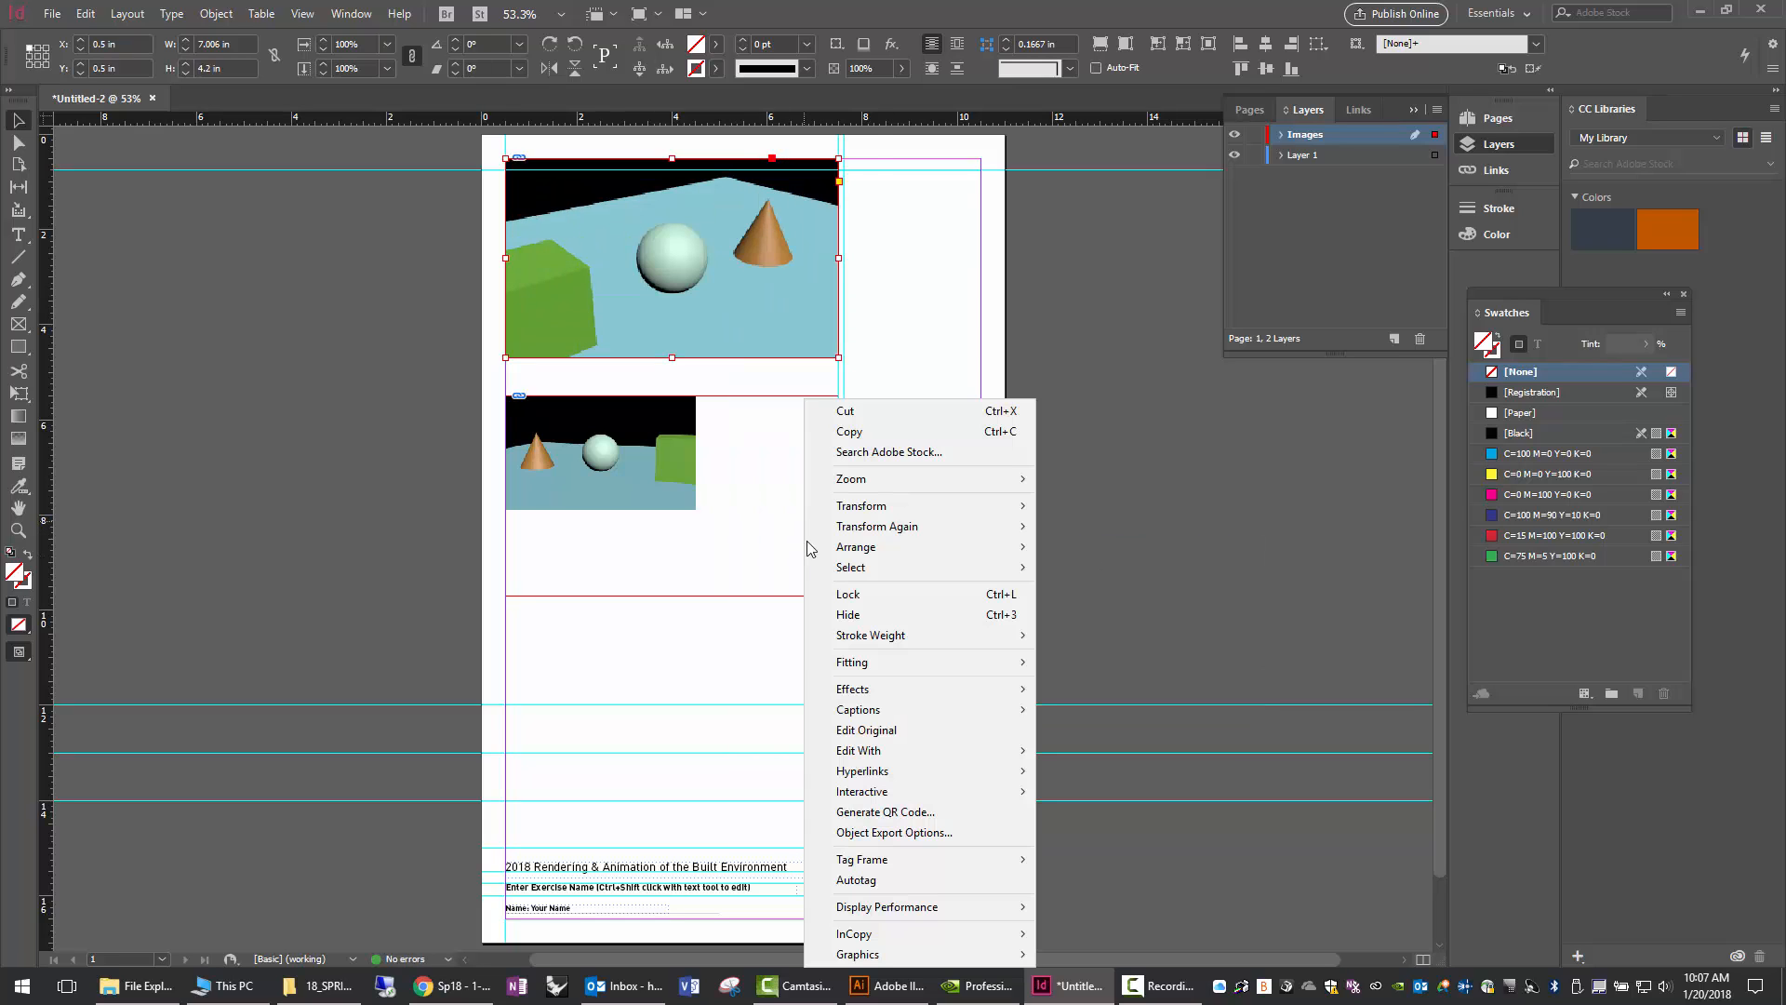
pyautogui.moveTo(894, 666)
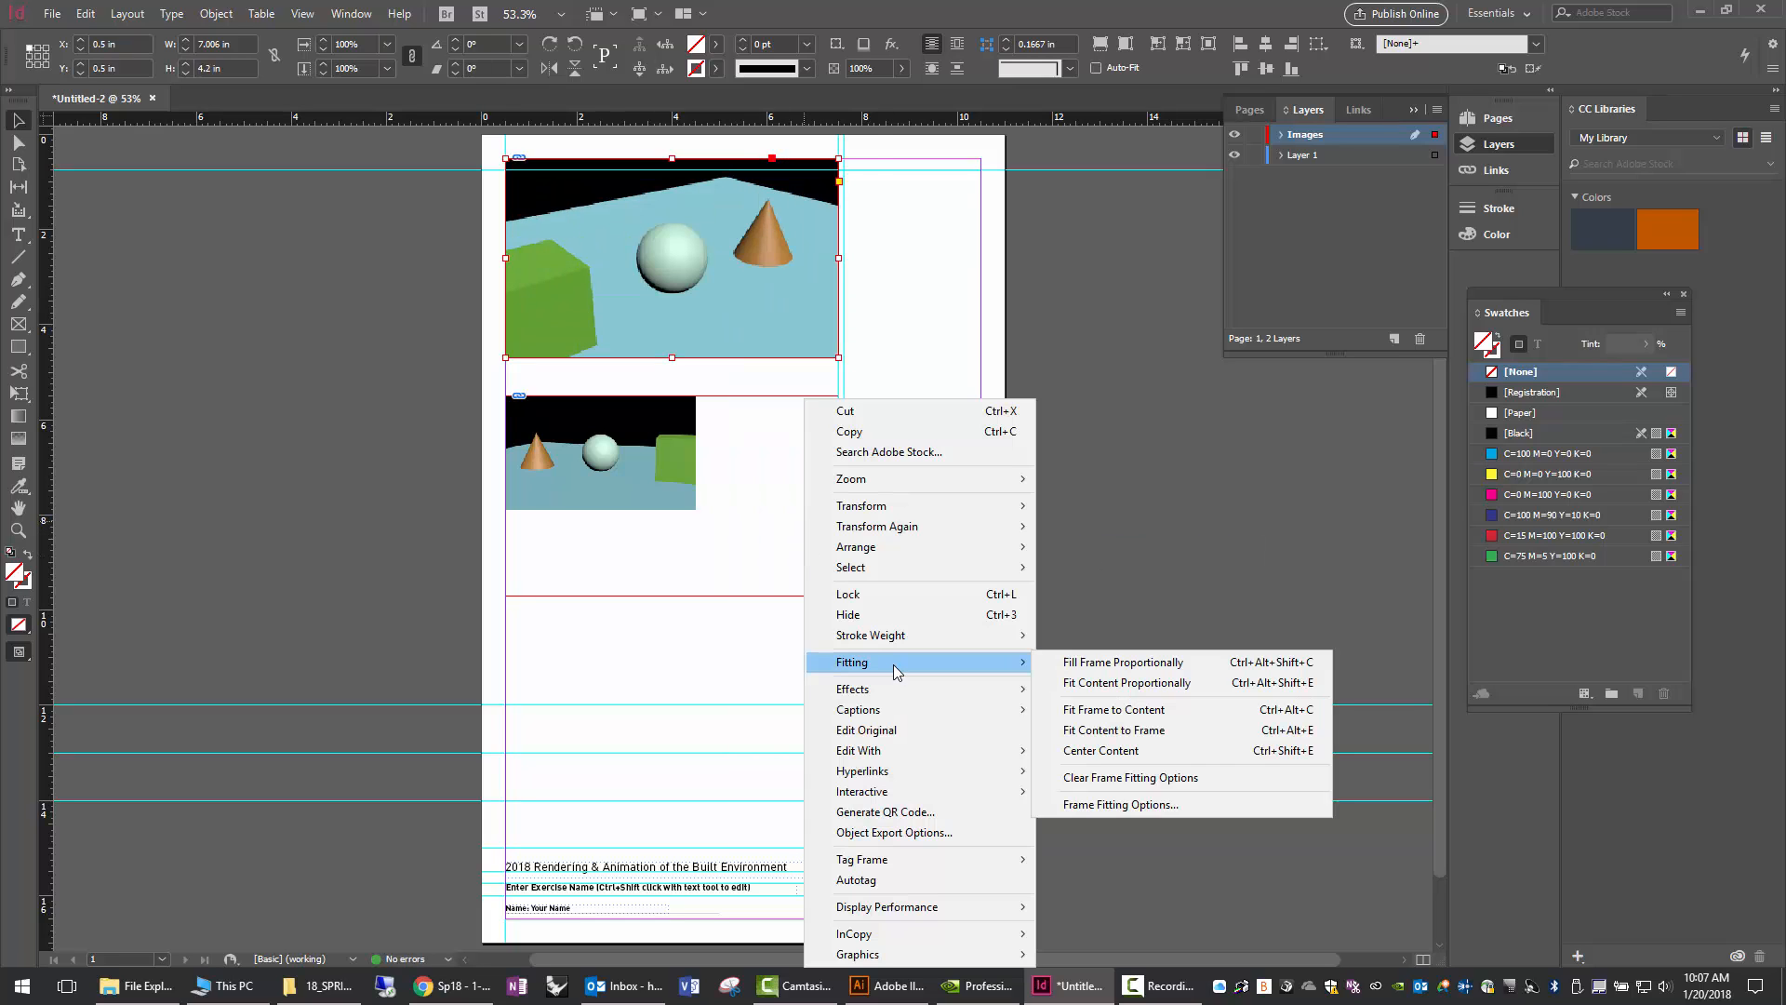
pyautogui.click(1187, 667)
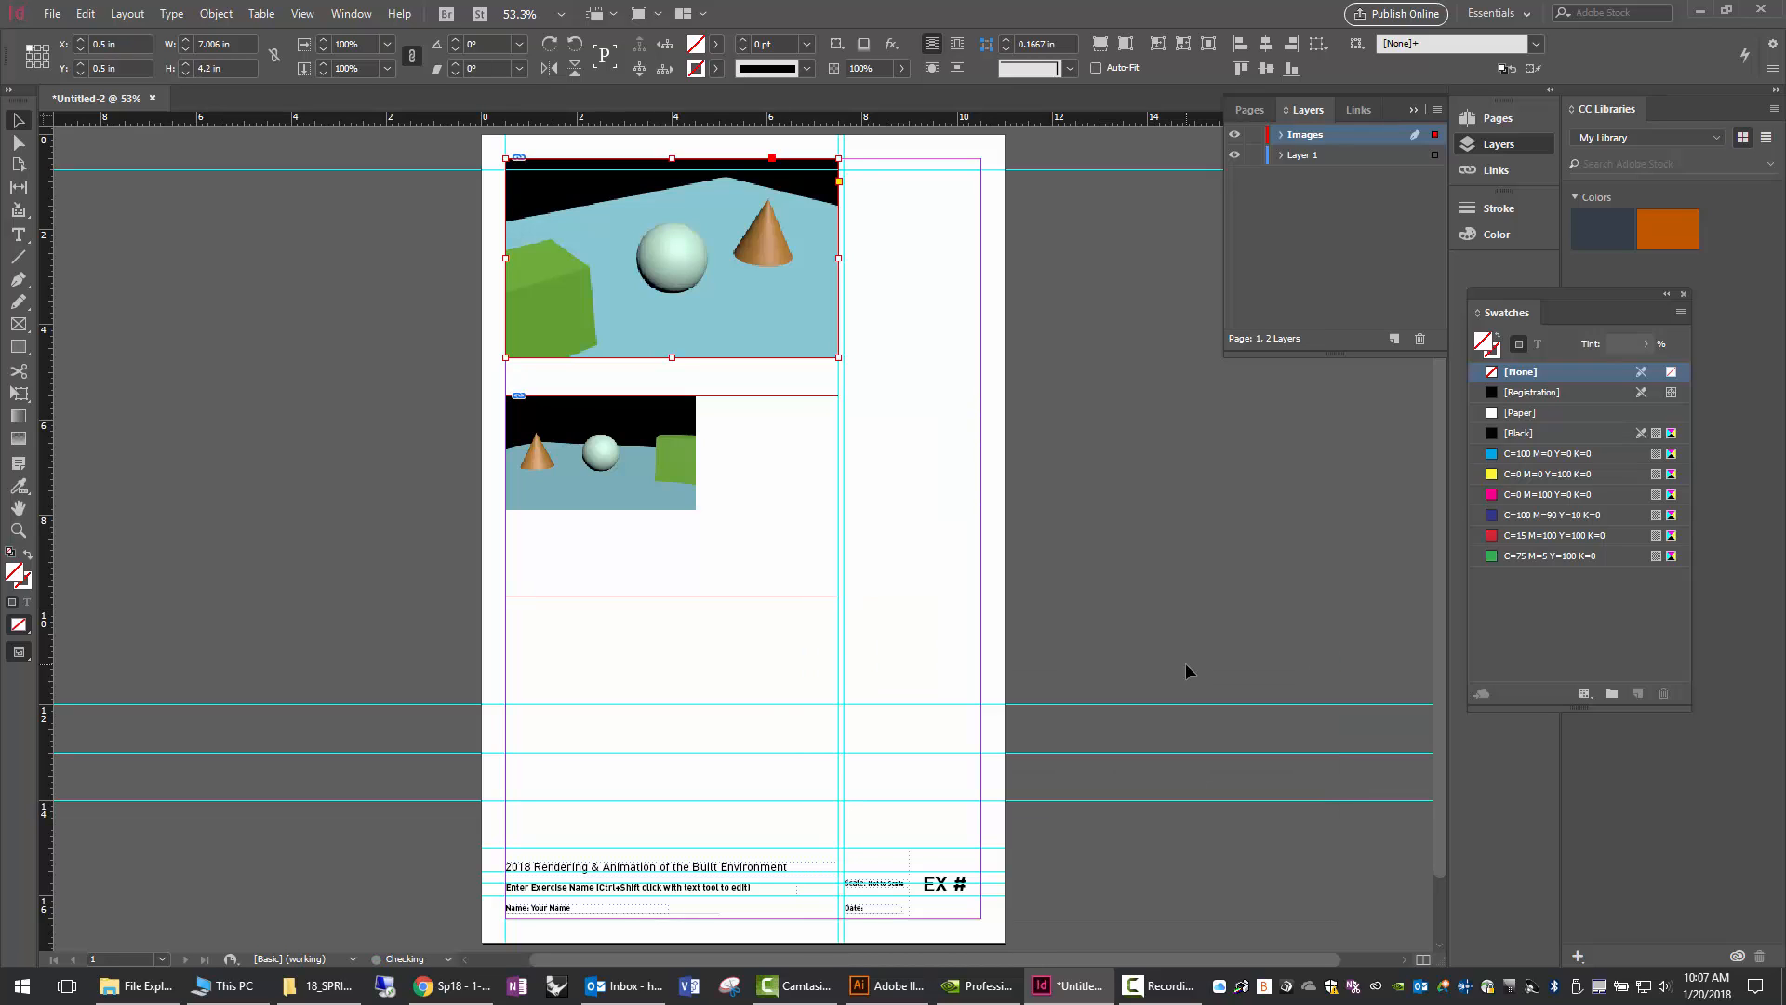
# Apply Fill Frame Proportionally to the lower Ex1-2 image and deselect it.
pyautogui.rightClick(714, 538)
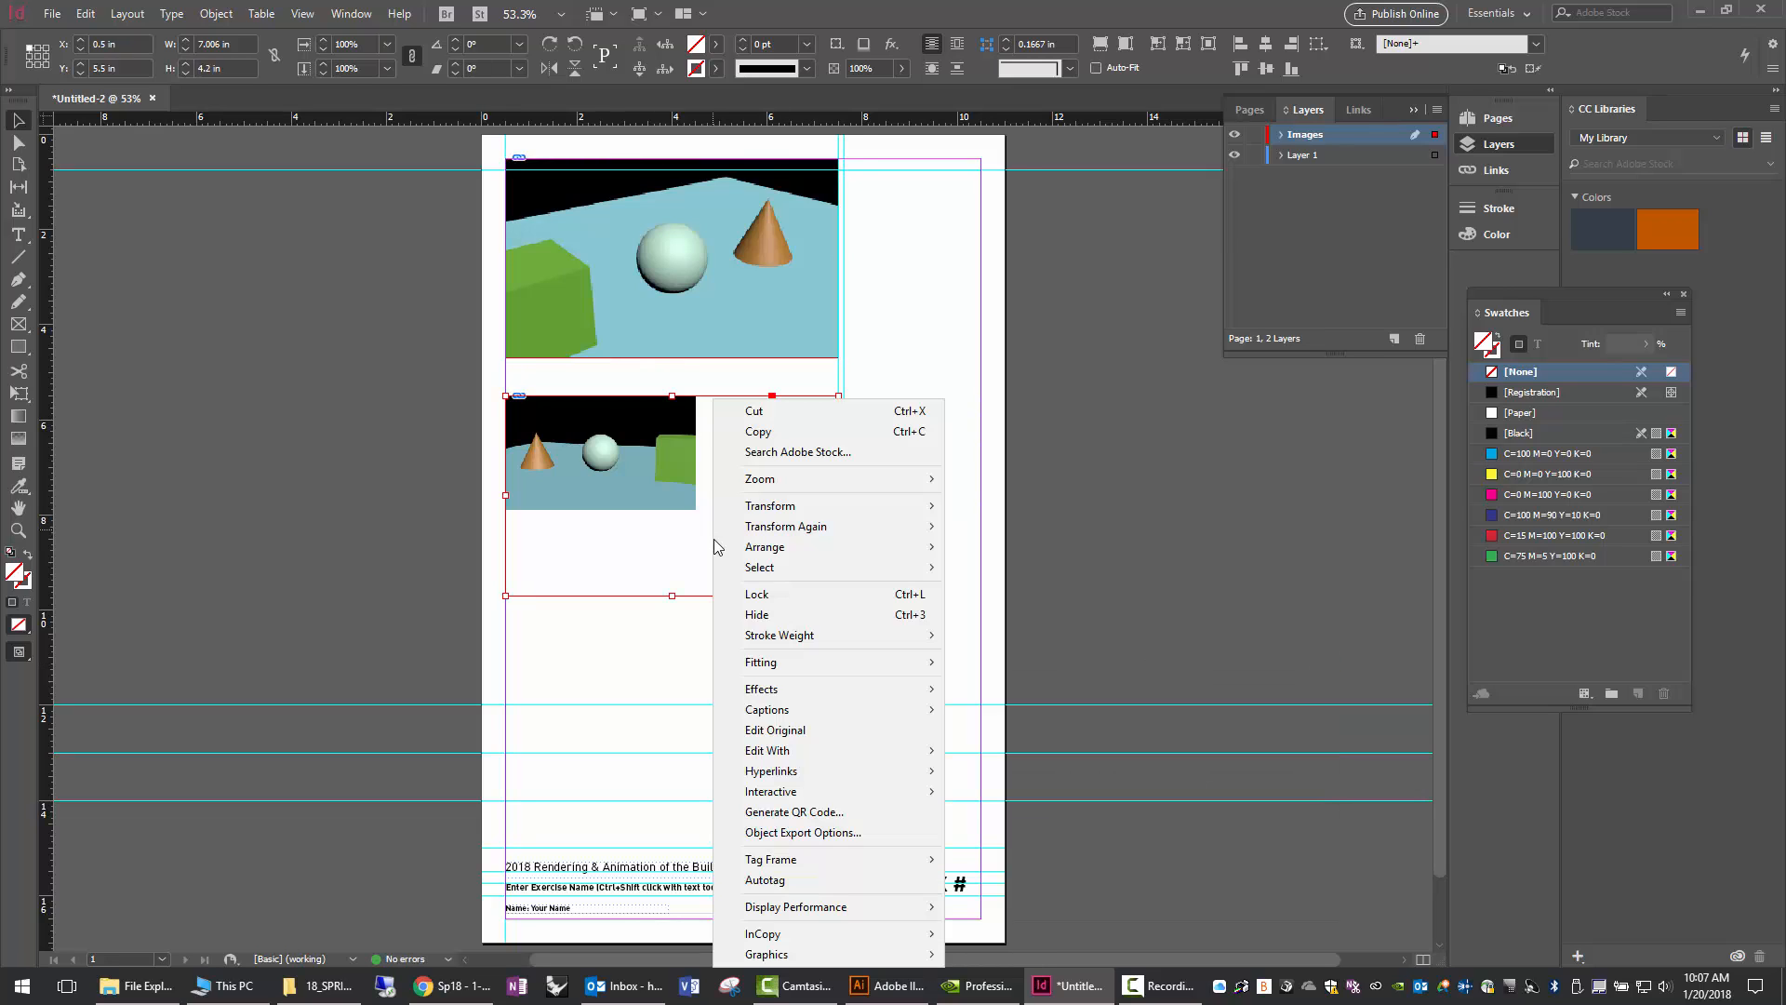
pyautogui.moveTo(808, 671)
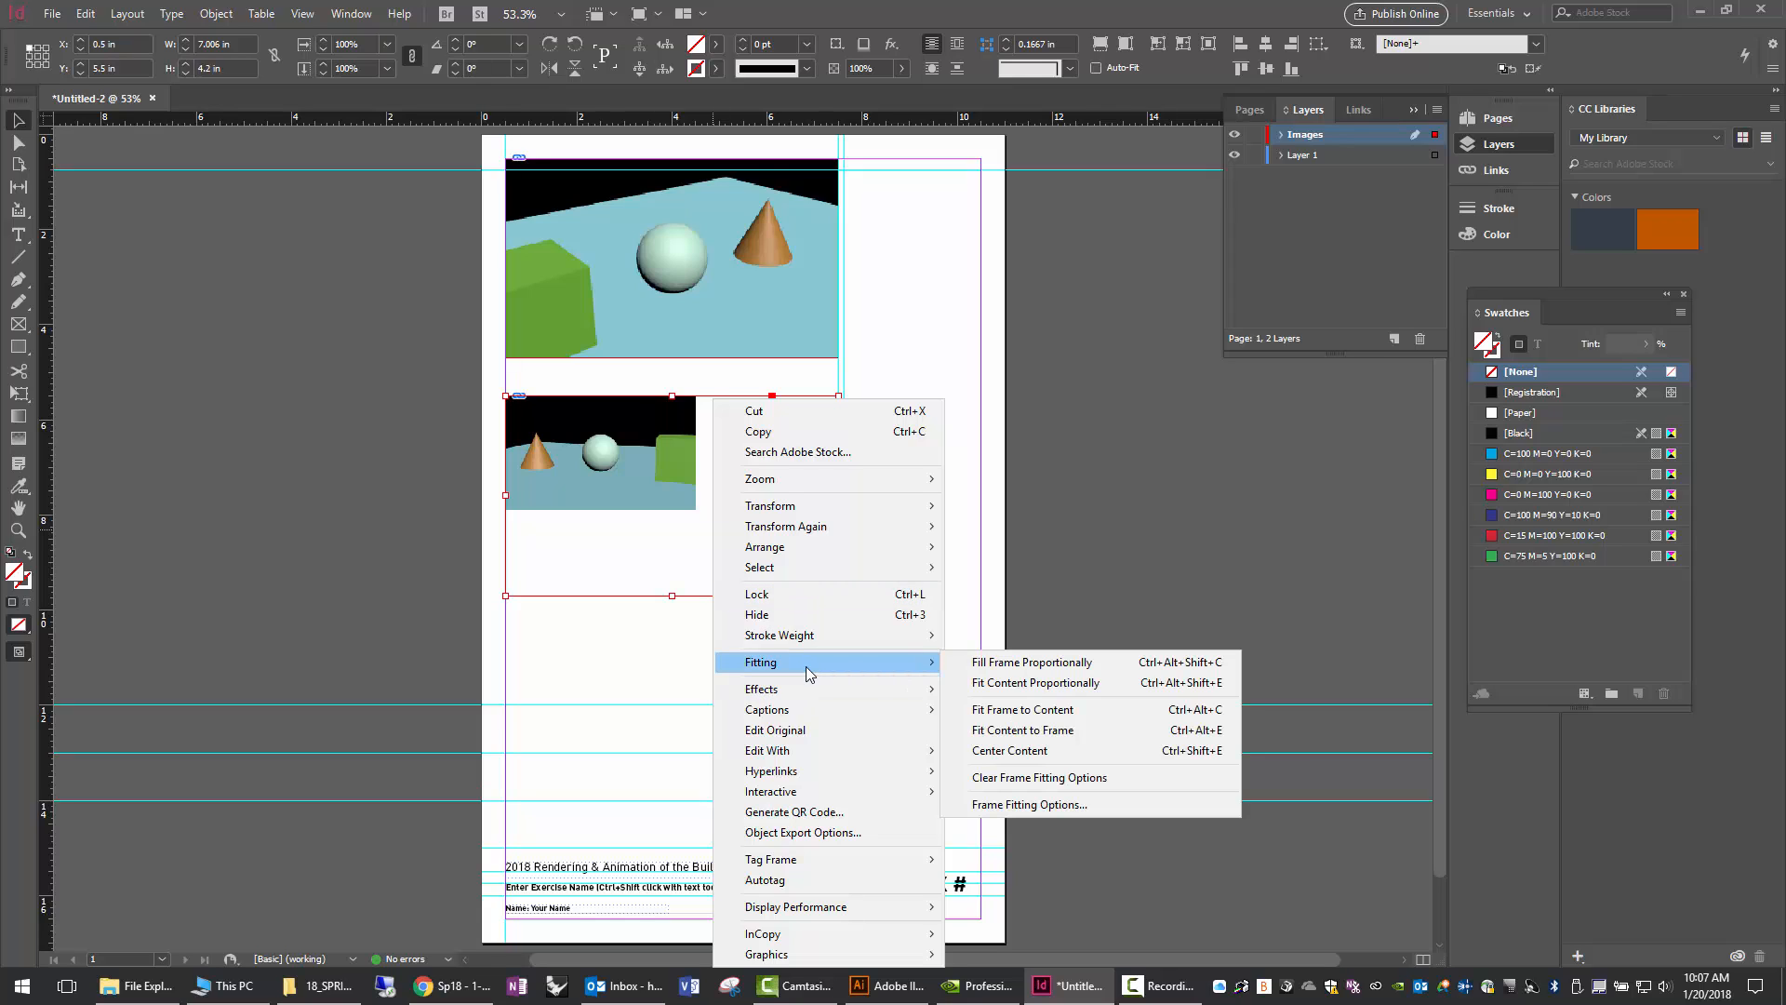
pyautogui.click(1075, 664)
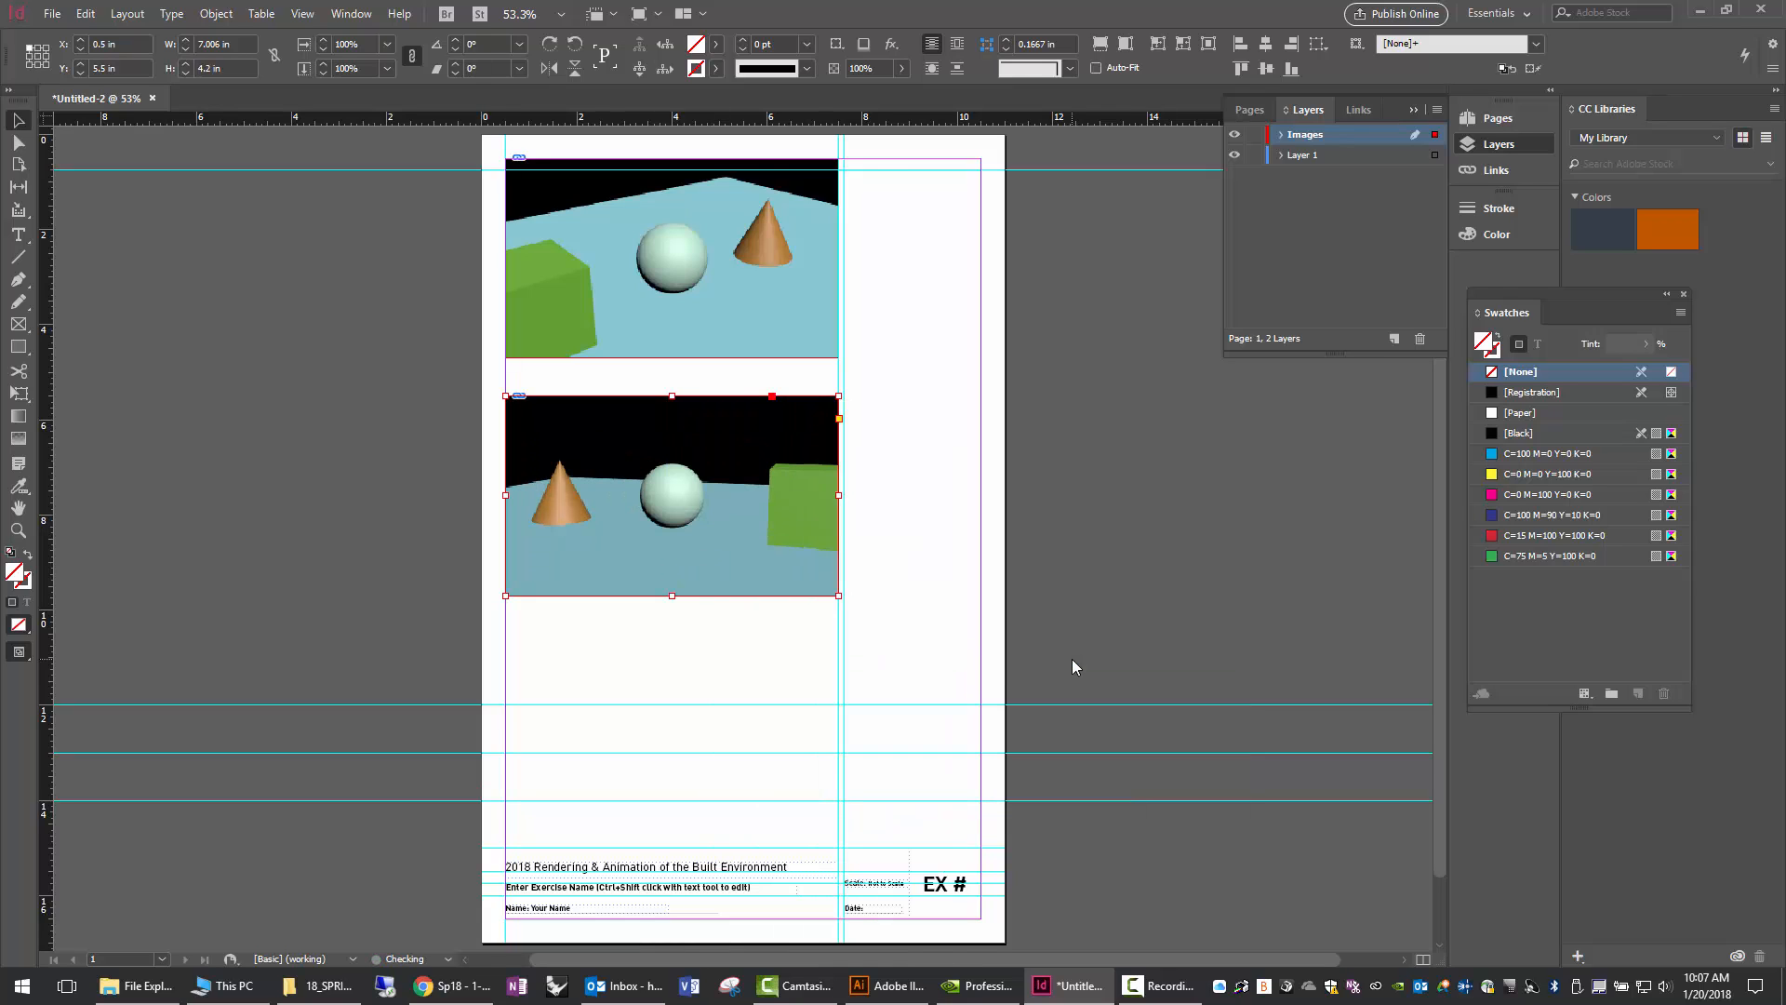
pyautogui.click(754, 644)
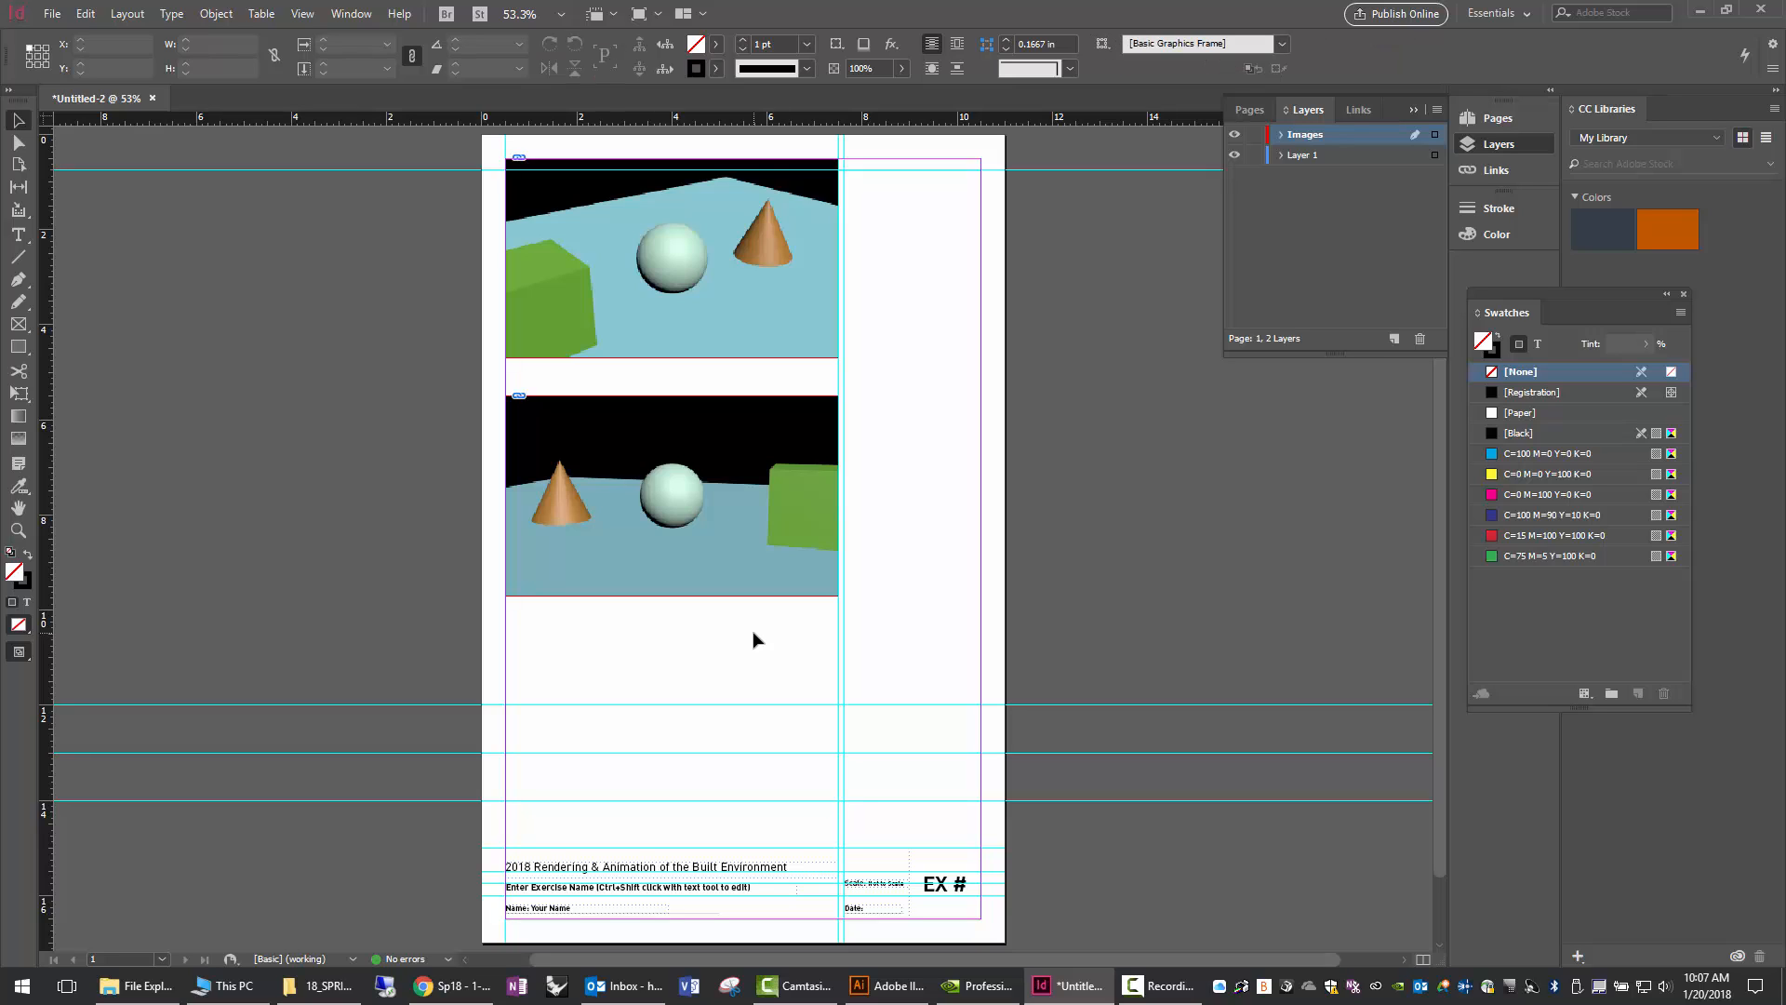
# Enlarge both image frames to about 10 × 6 in, placing the upper at Y 0.5 in and the lower at about Y 7 in.
pyautogui.moveTo(693, 420); pyautogui.dragTo(693, 528)
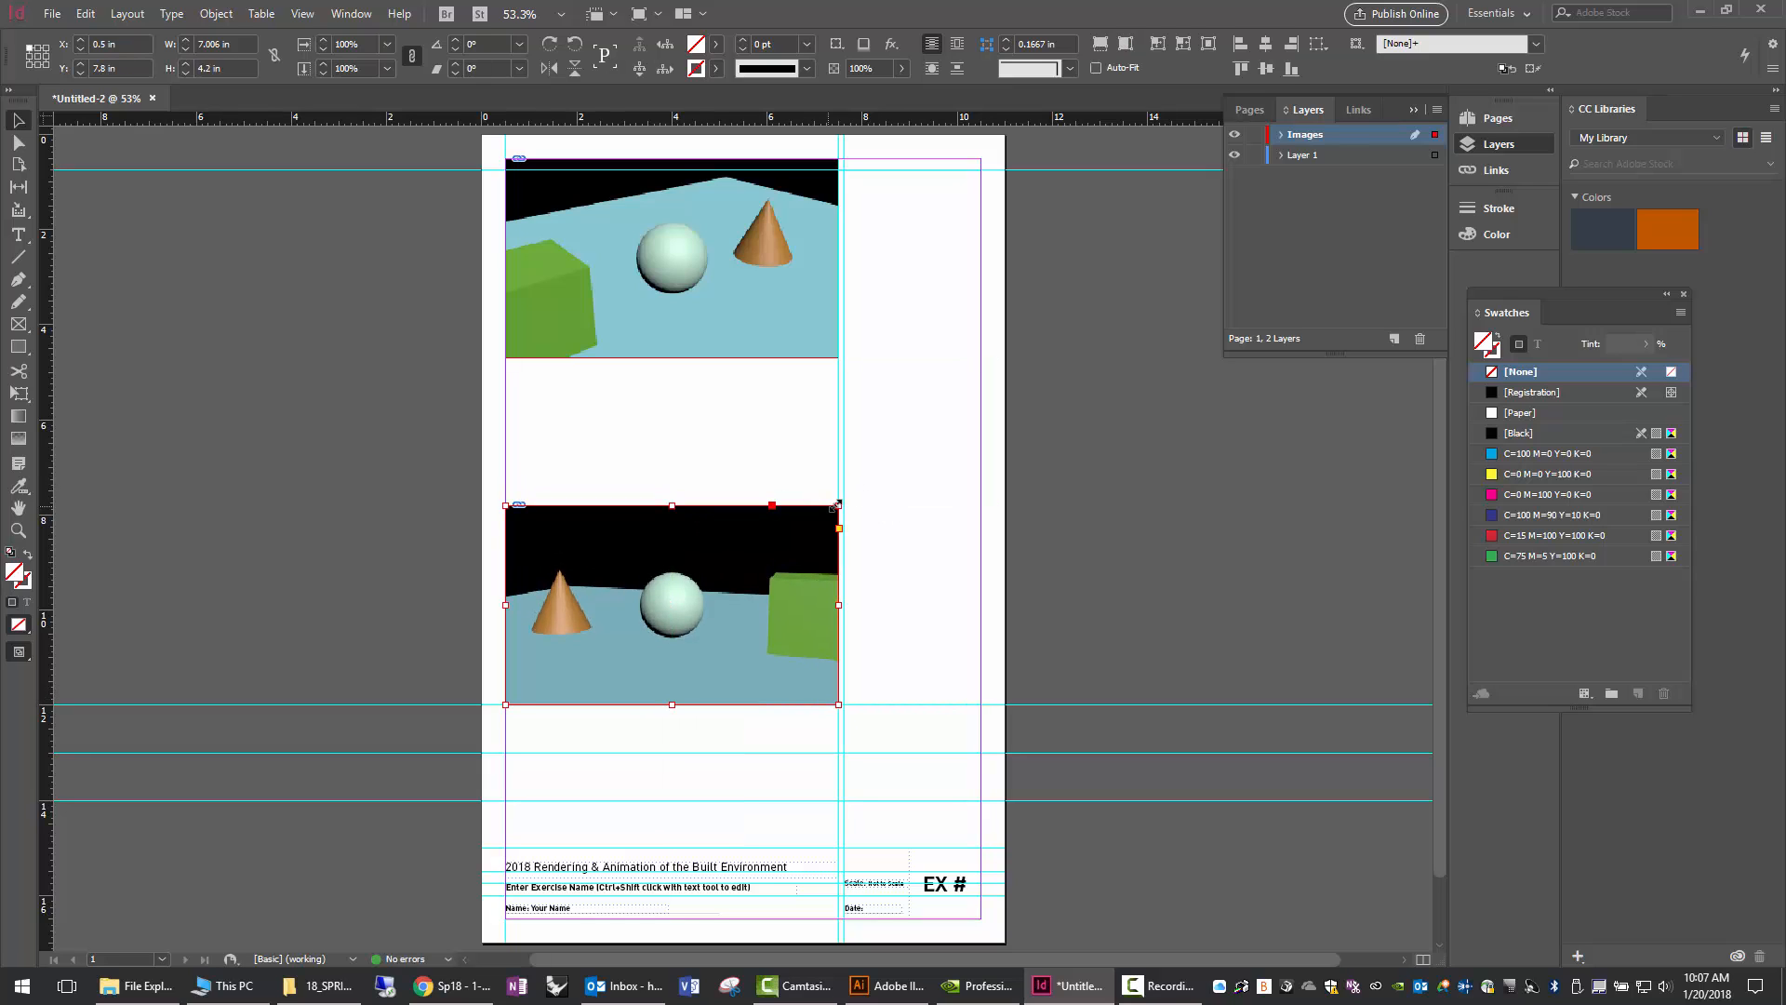
pyautogui.moveTo(841, 501); pyautogui.dragTo(983, 419)
pyautogui.click(795, 344)
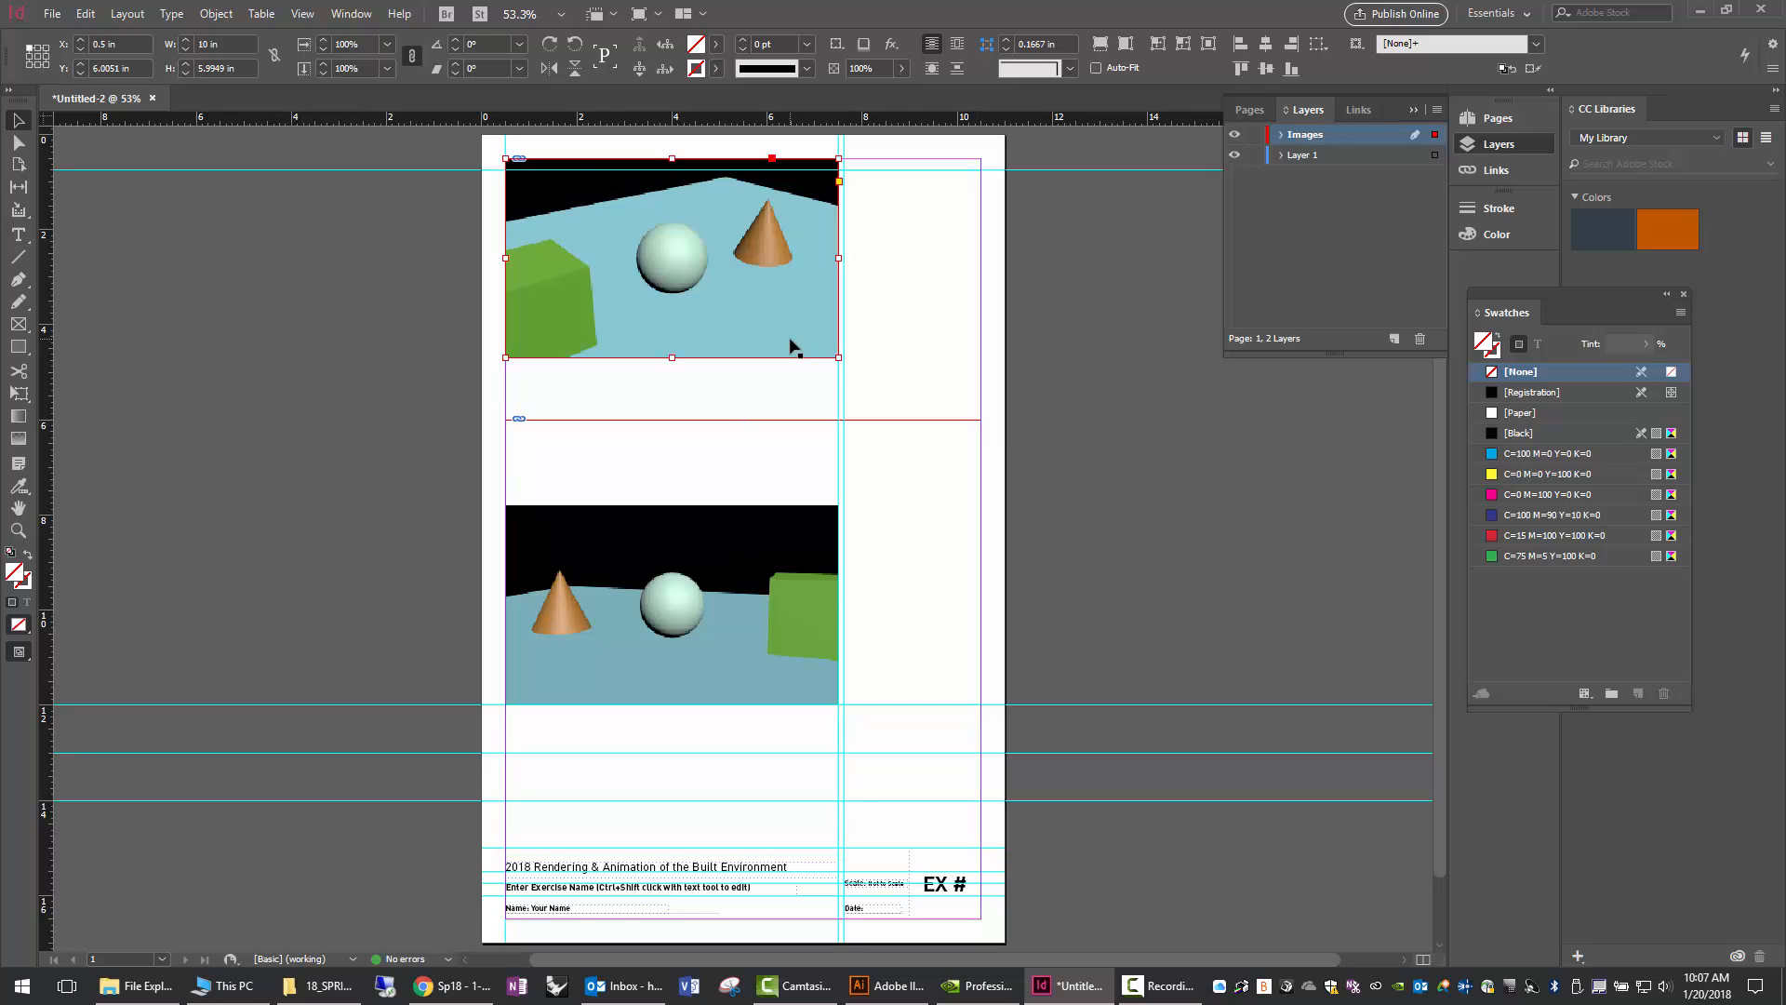
pyautogui.moveTo(841, 358); pyautogui.dragTo(919, 510)
# Apply Fill Frame Proportionally to the lower and upper images and move the lower image down about 0.5 in.
pyautogui.rightClick(675, 314)
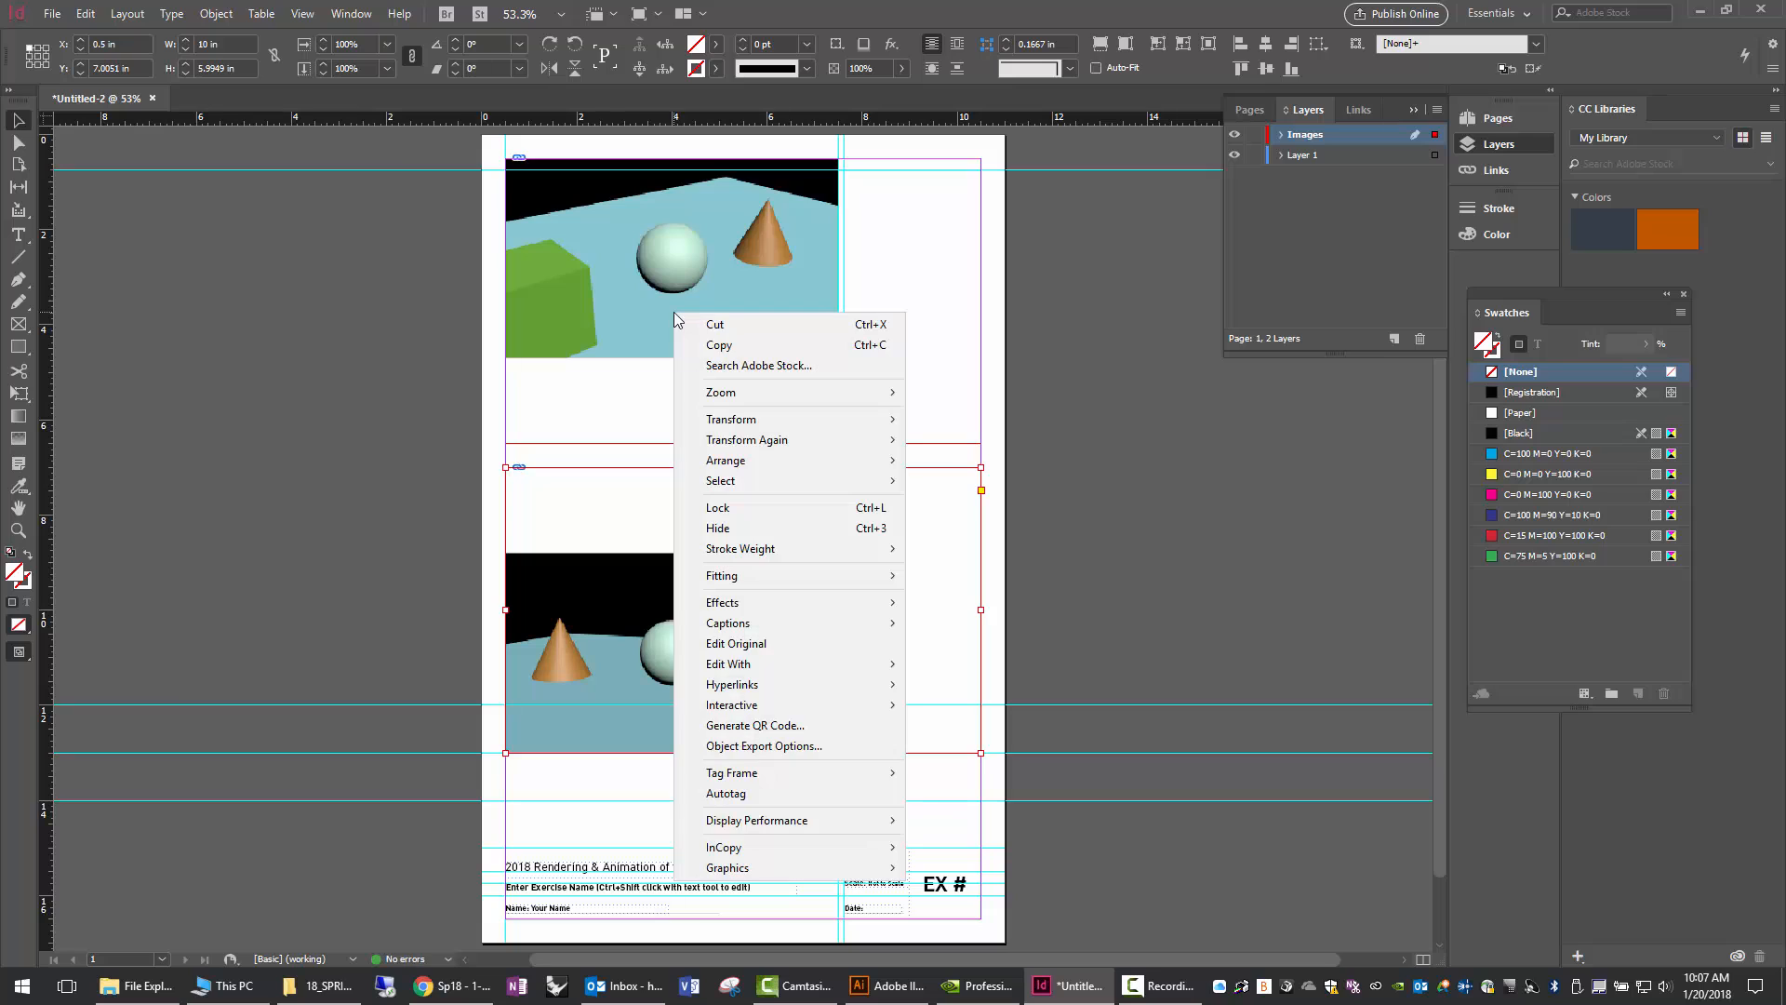
pyautogui.moveTo(740, 580)
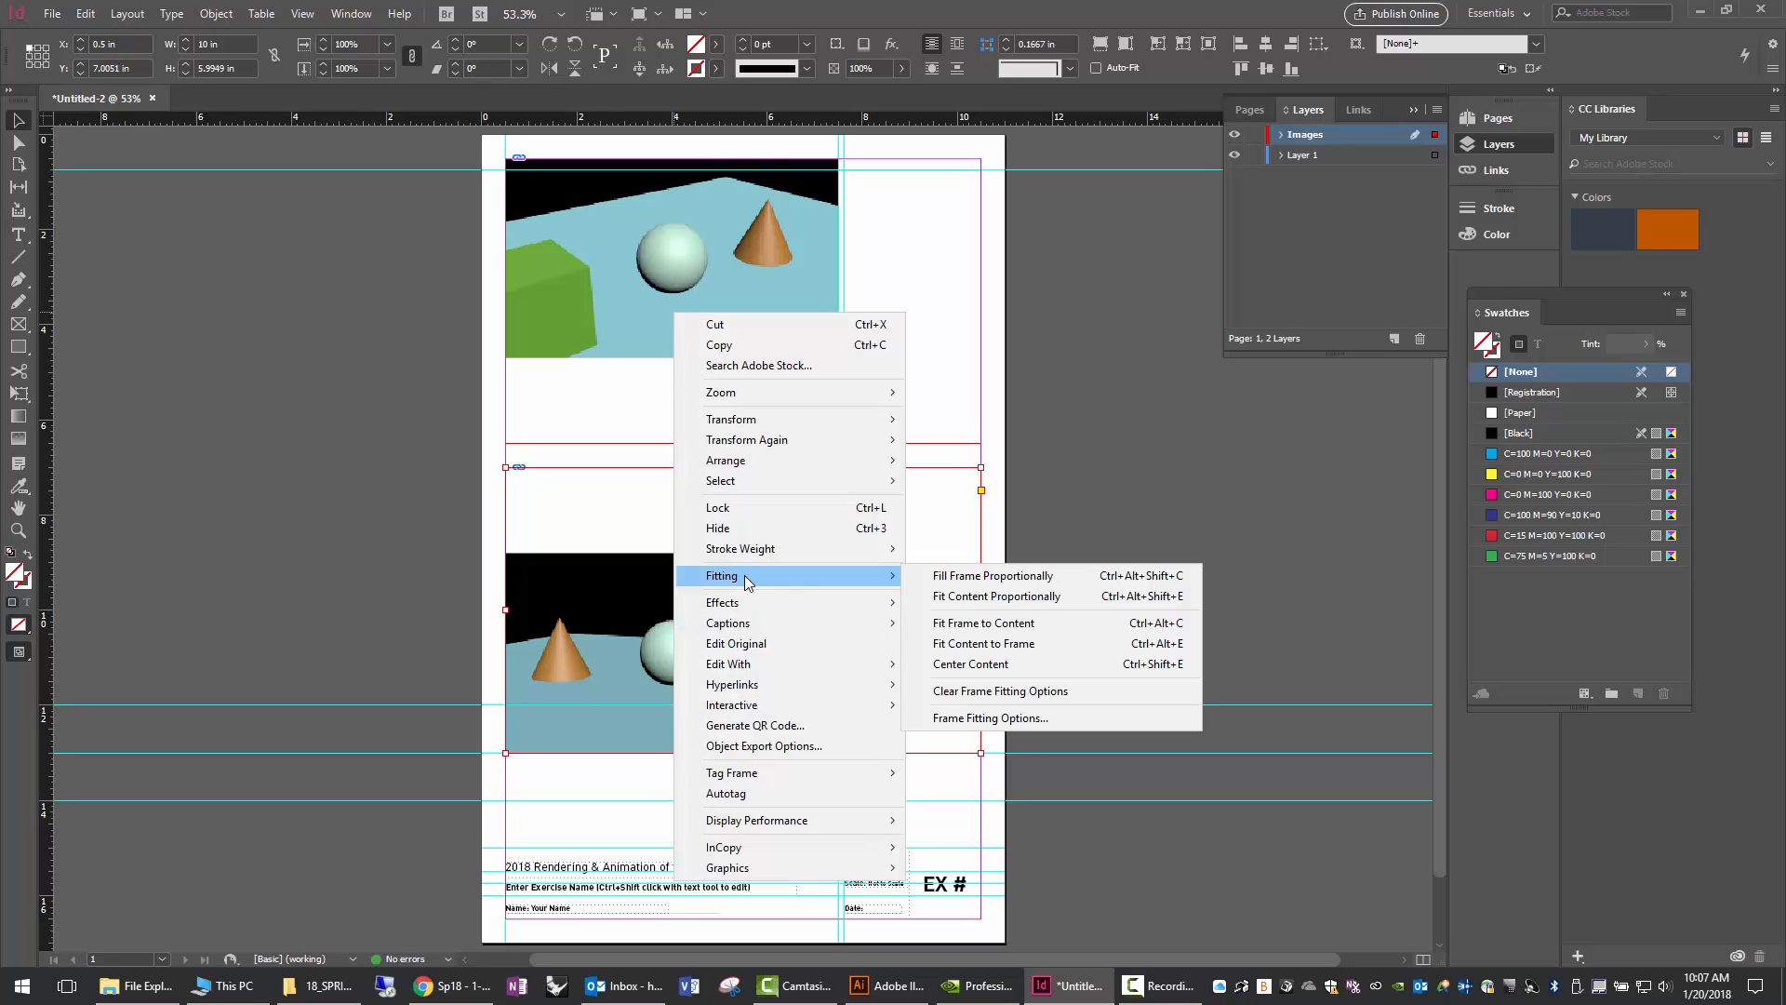
pyautogui.click(961, 583)
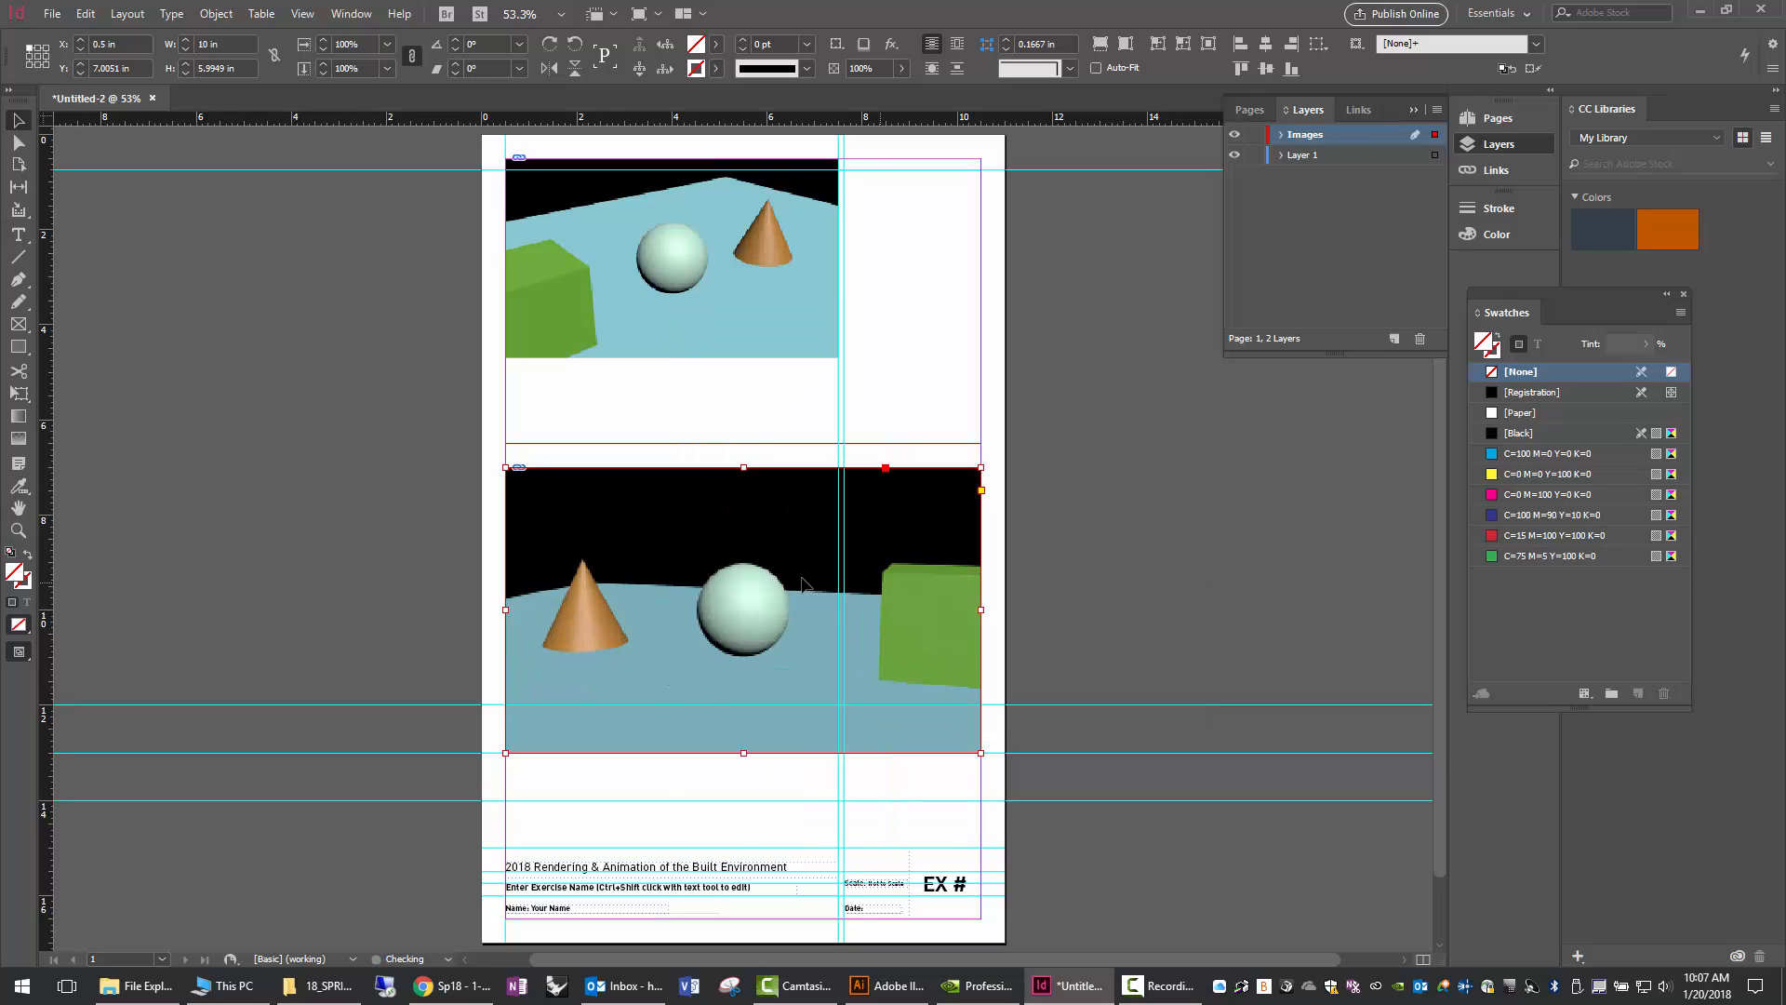
pyautogui.click(705, 377)
pyautogui.rightClick(689, 303)
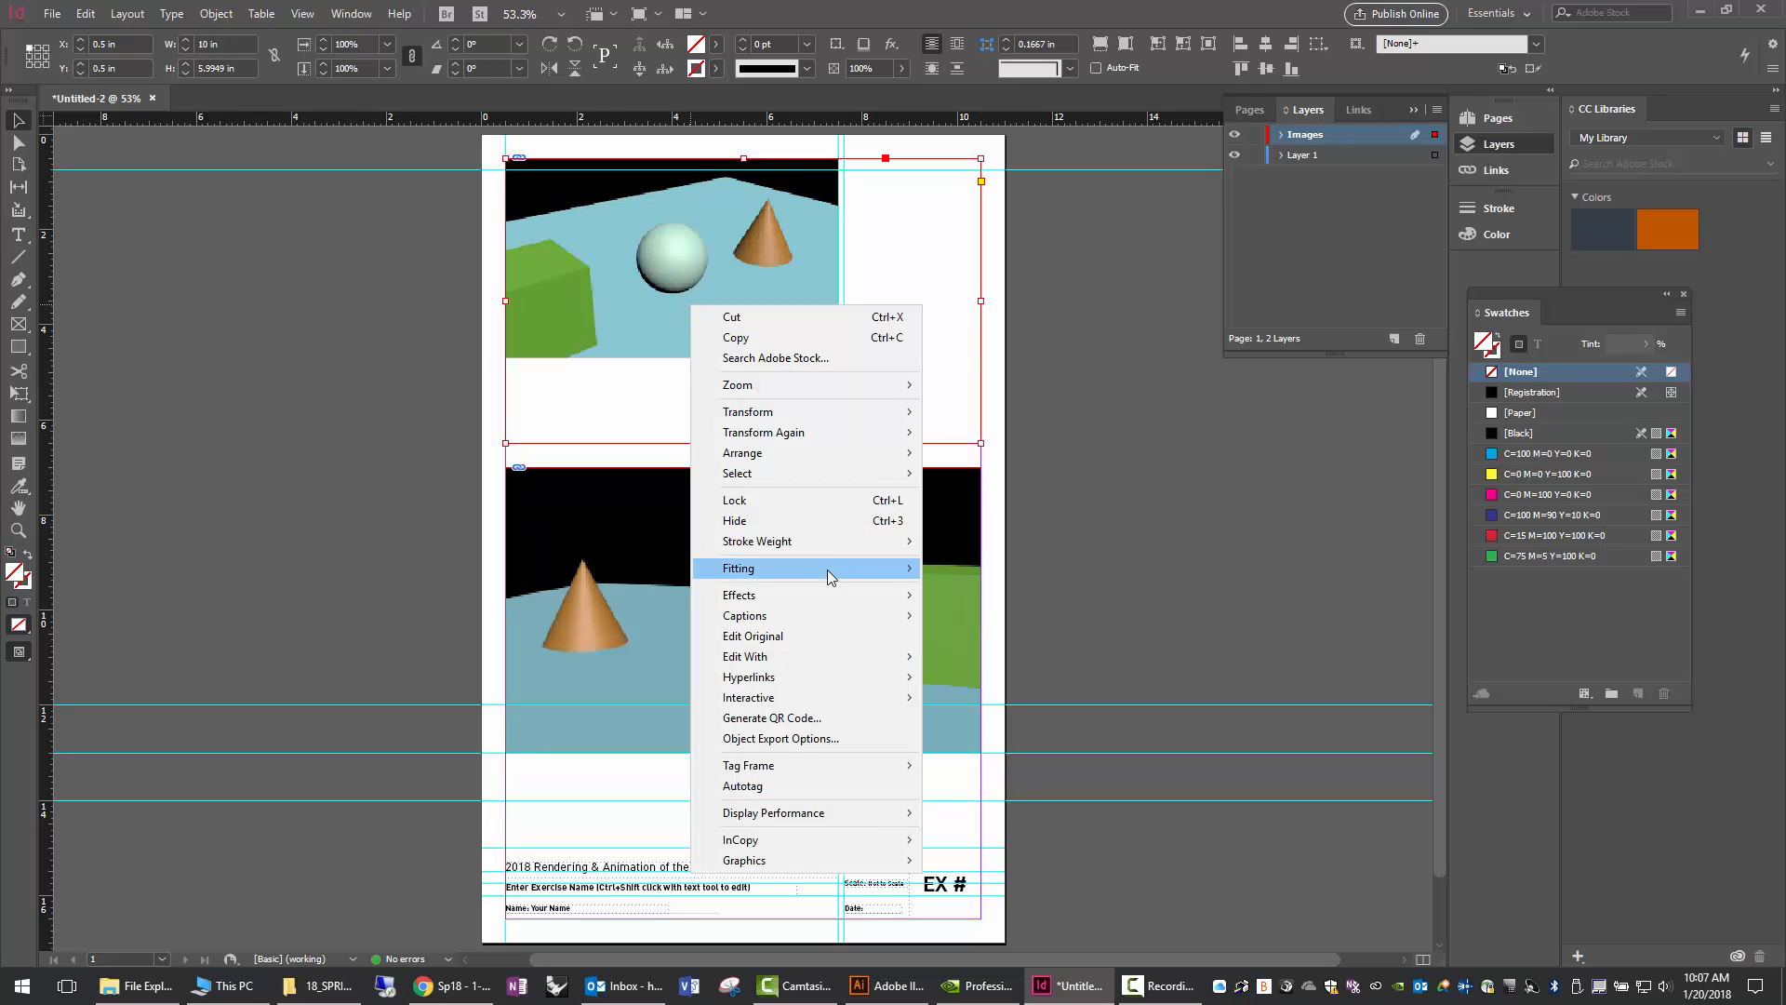
pyautogui.moveTo(820, 458)
pyautogui.moveTo(815, 570)
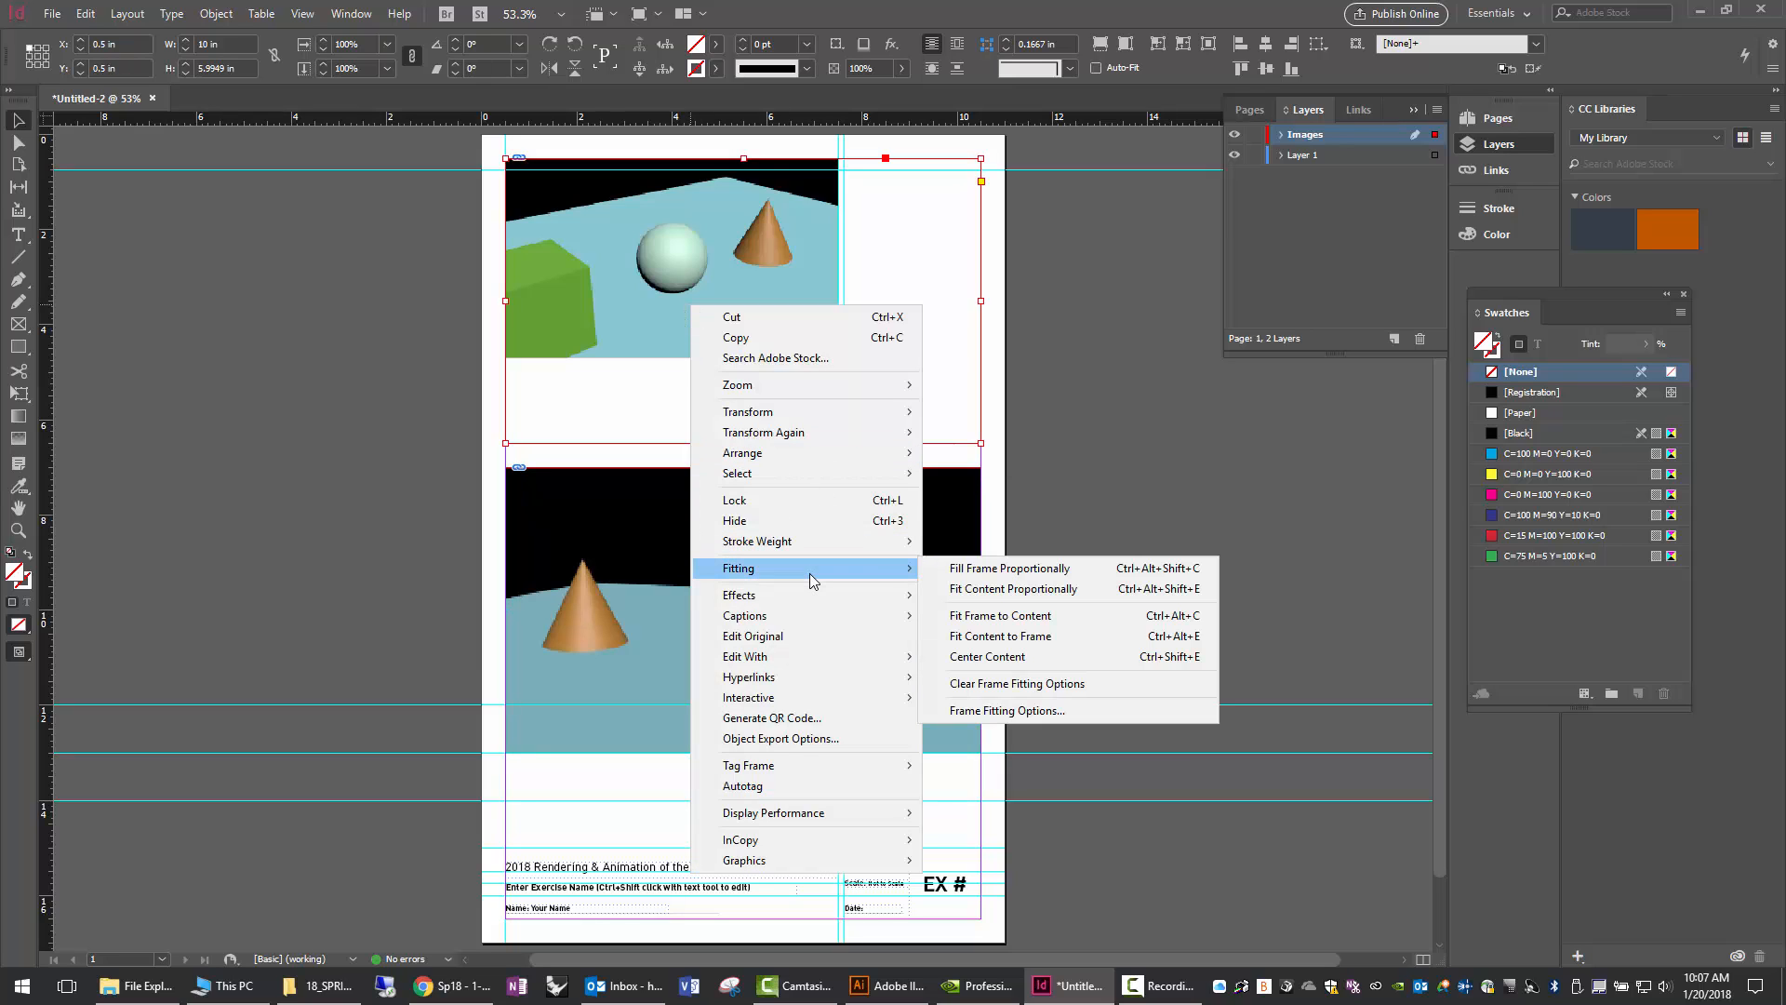
pyautogui.click(1024, 569)
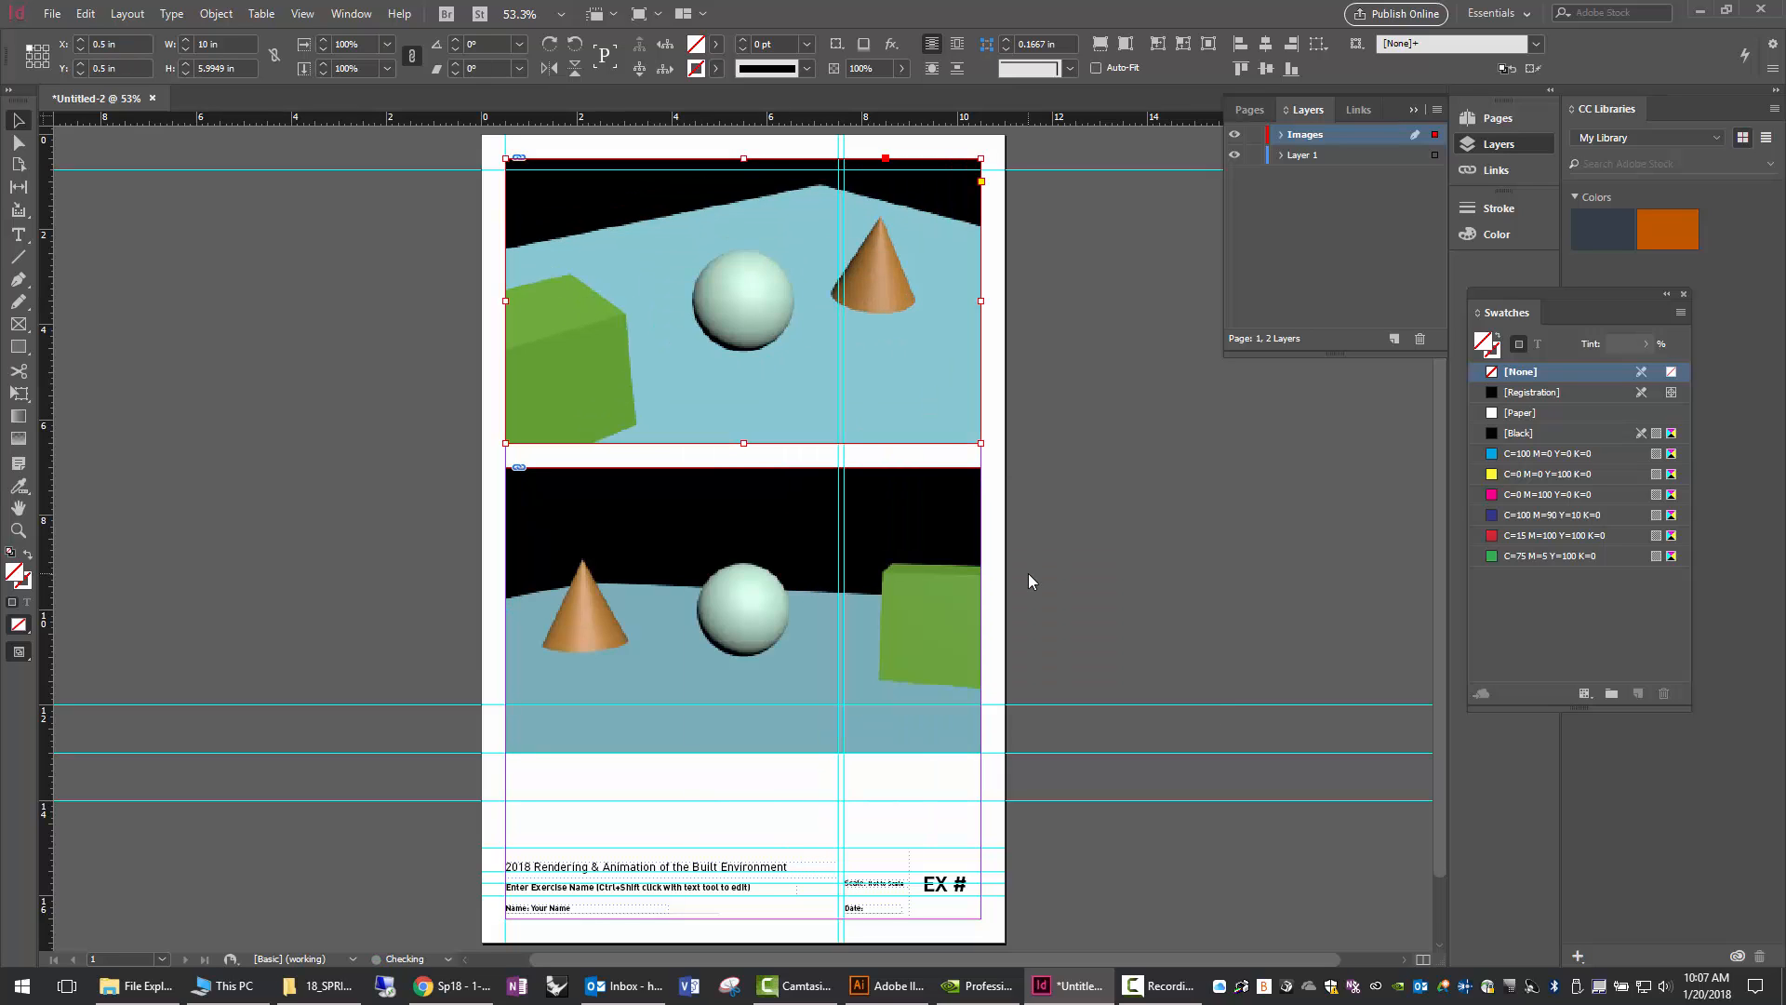
pyautogui.click(777, 789)
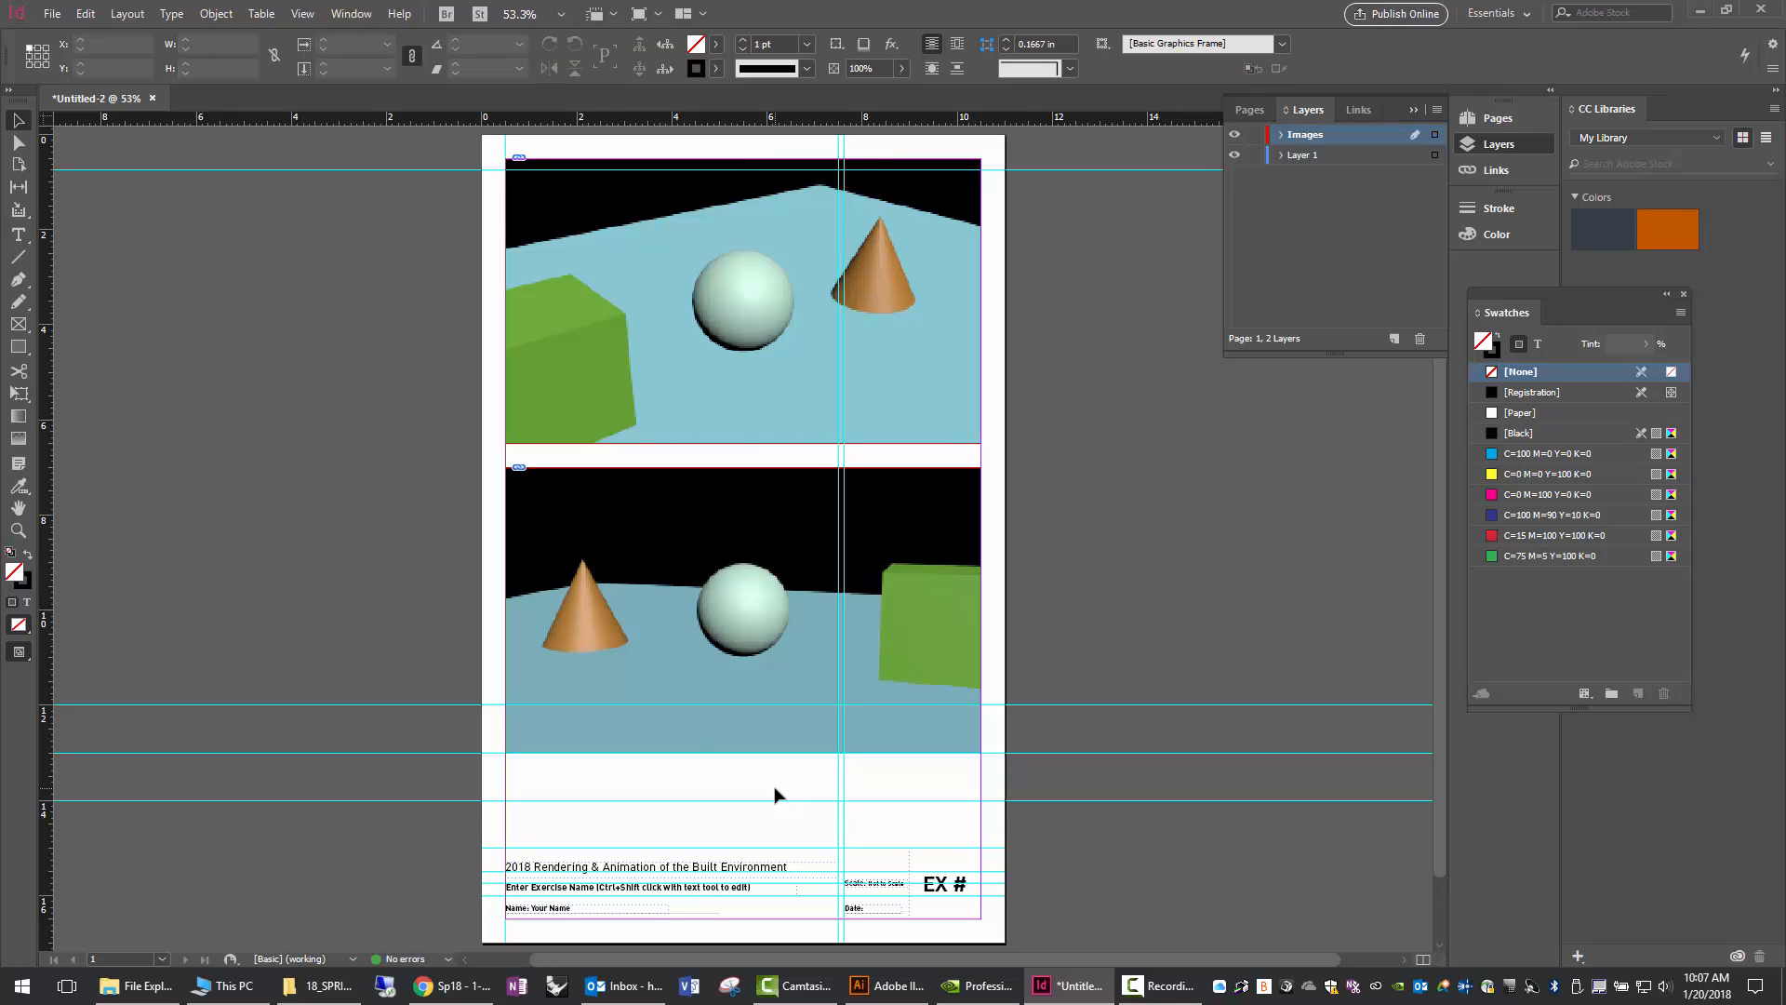
pyautogui.moveTo(661, 619); pyautogui.dragTo(651, 643)
pyautogui.click(184, 311)
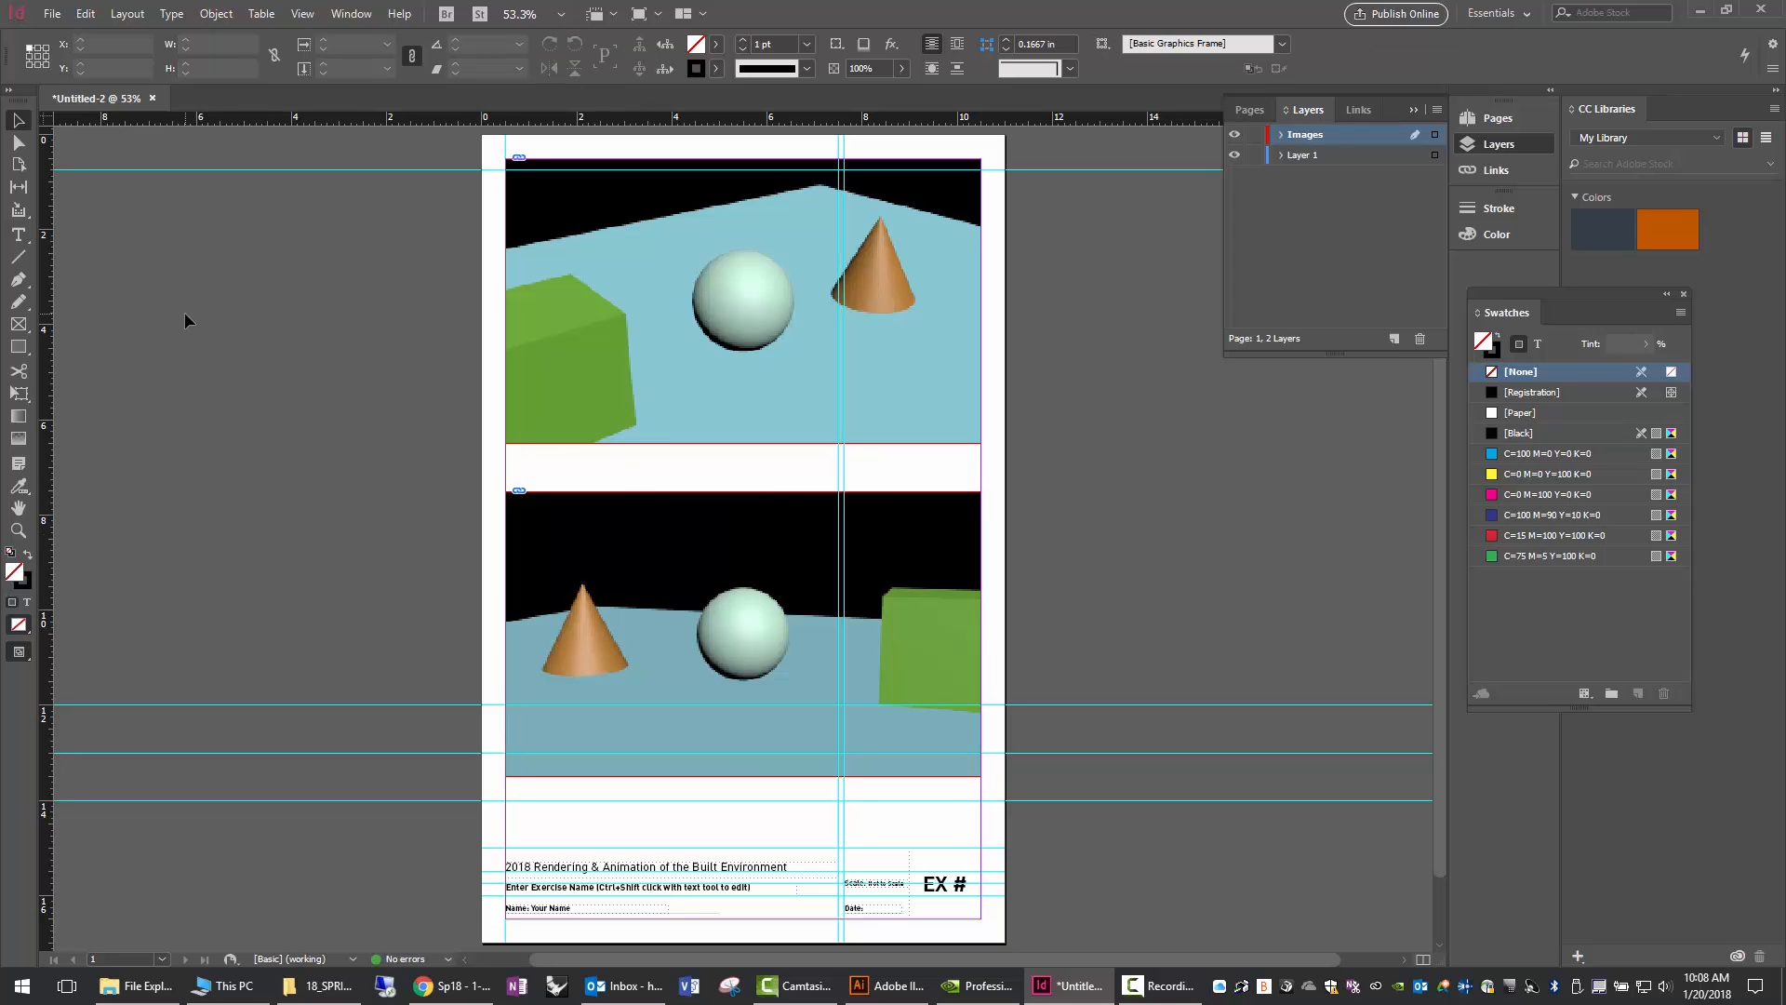
# Create a new layer above the Images layer and name it Titles.
pyautogui.press('t')
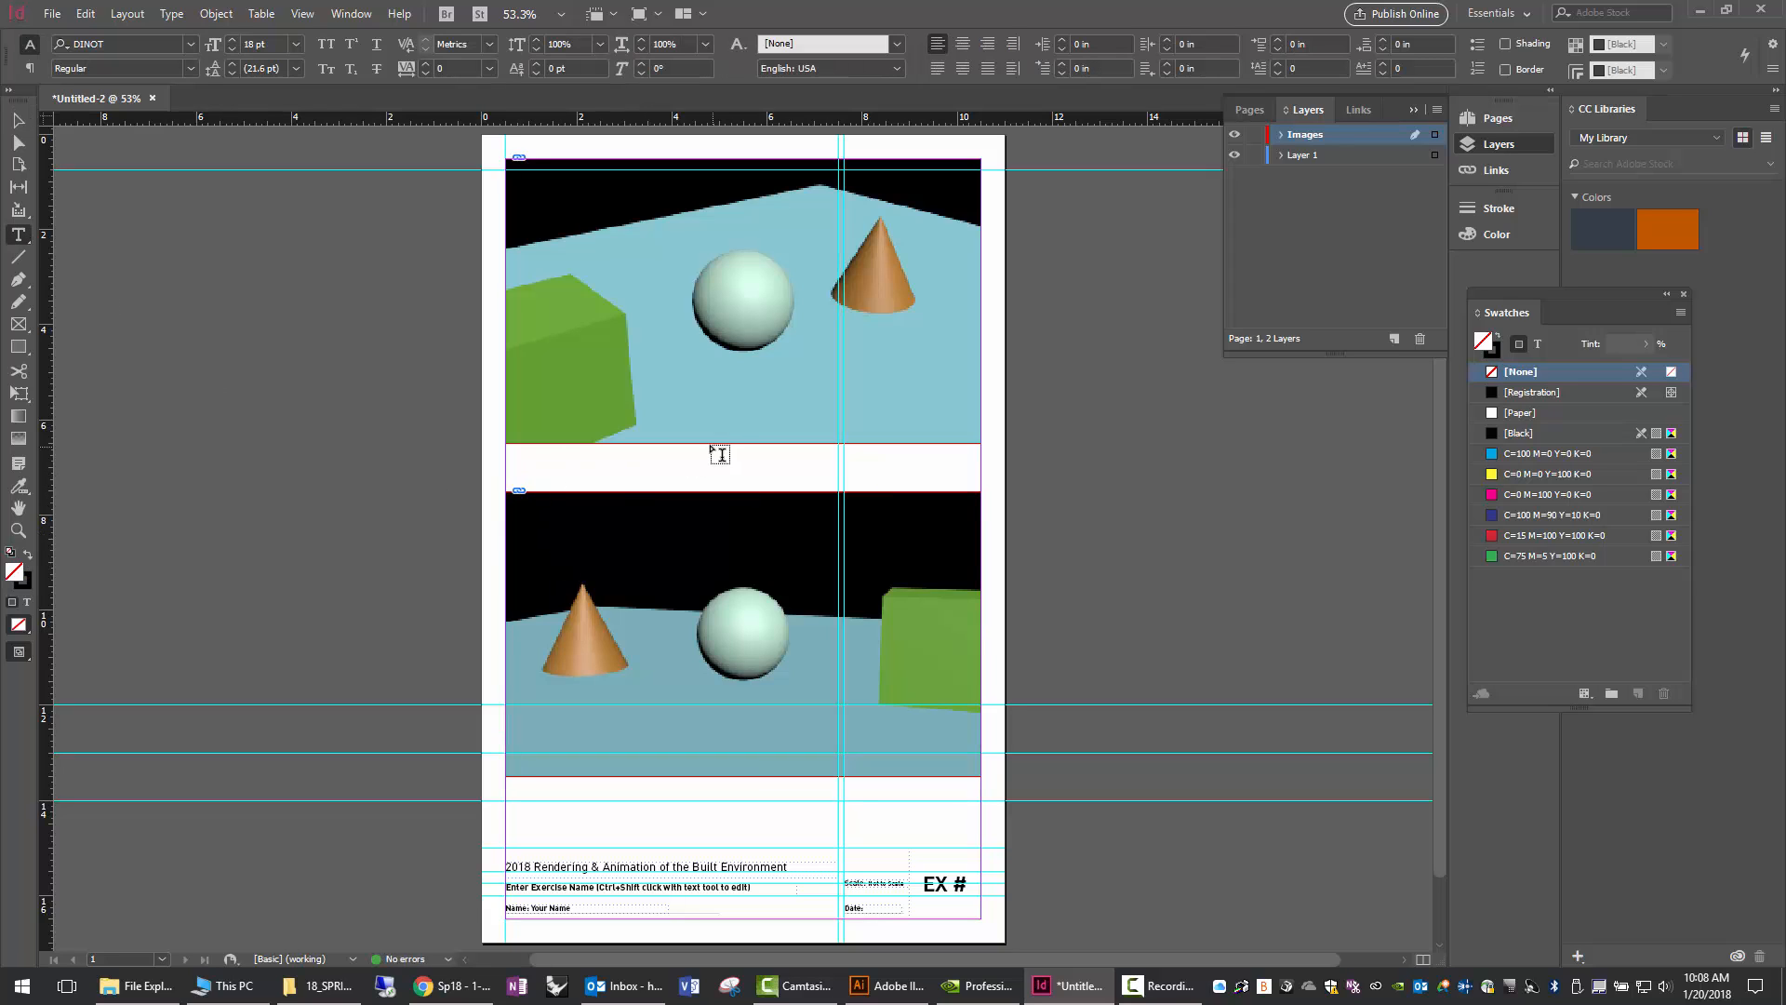
pyautogui.click(1396, 341)
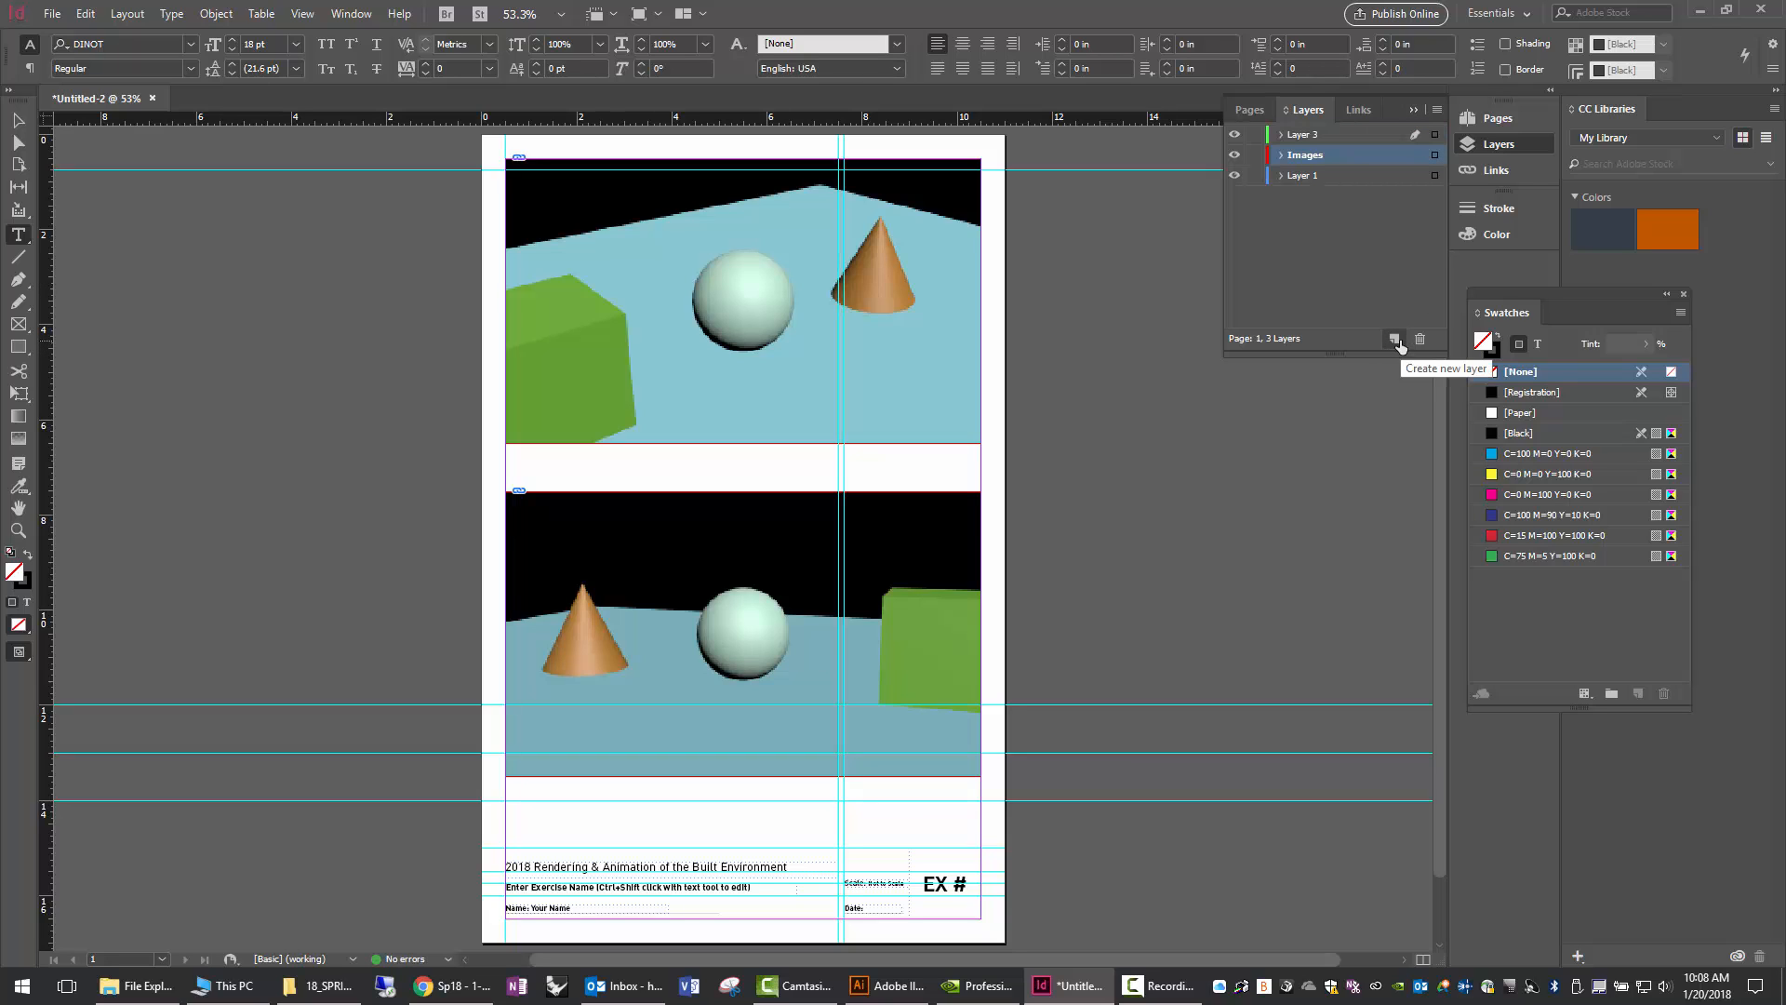
pyautogui.click(1285, 135)
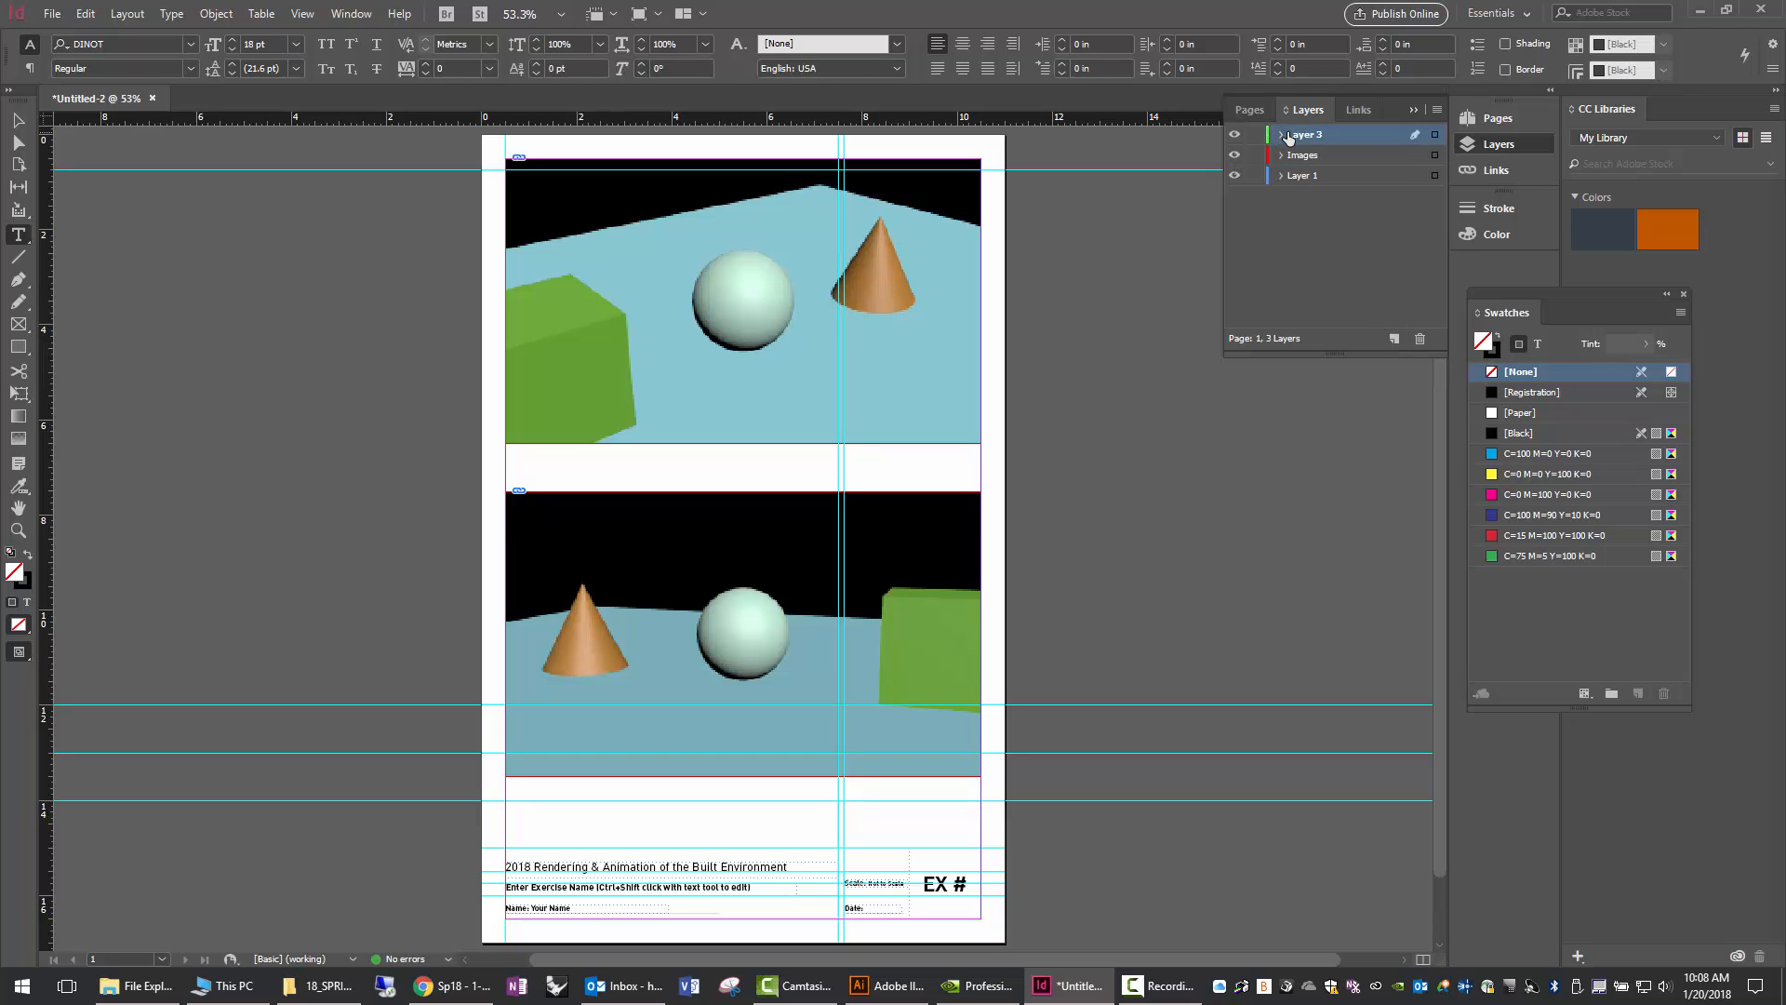
pyautogui.doubleClick(1320, 138)
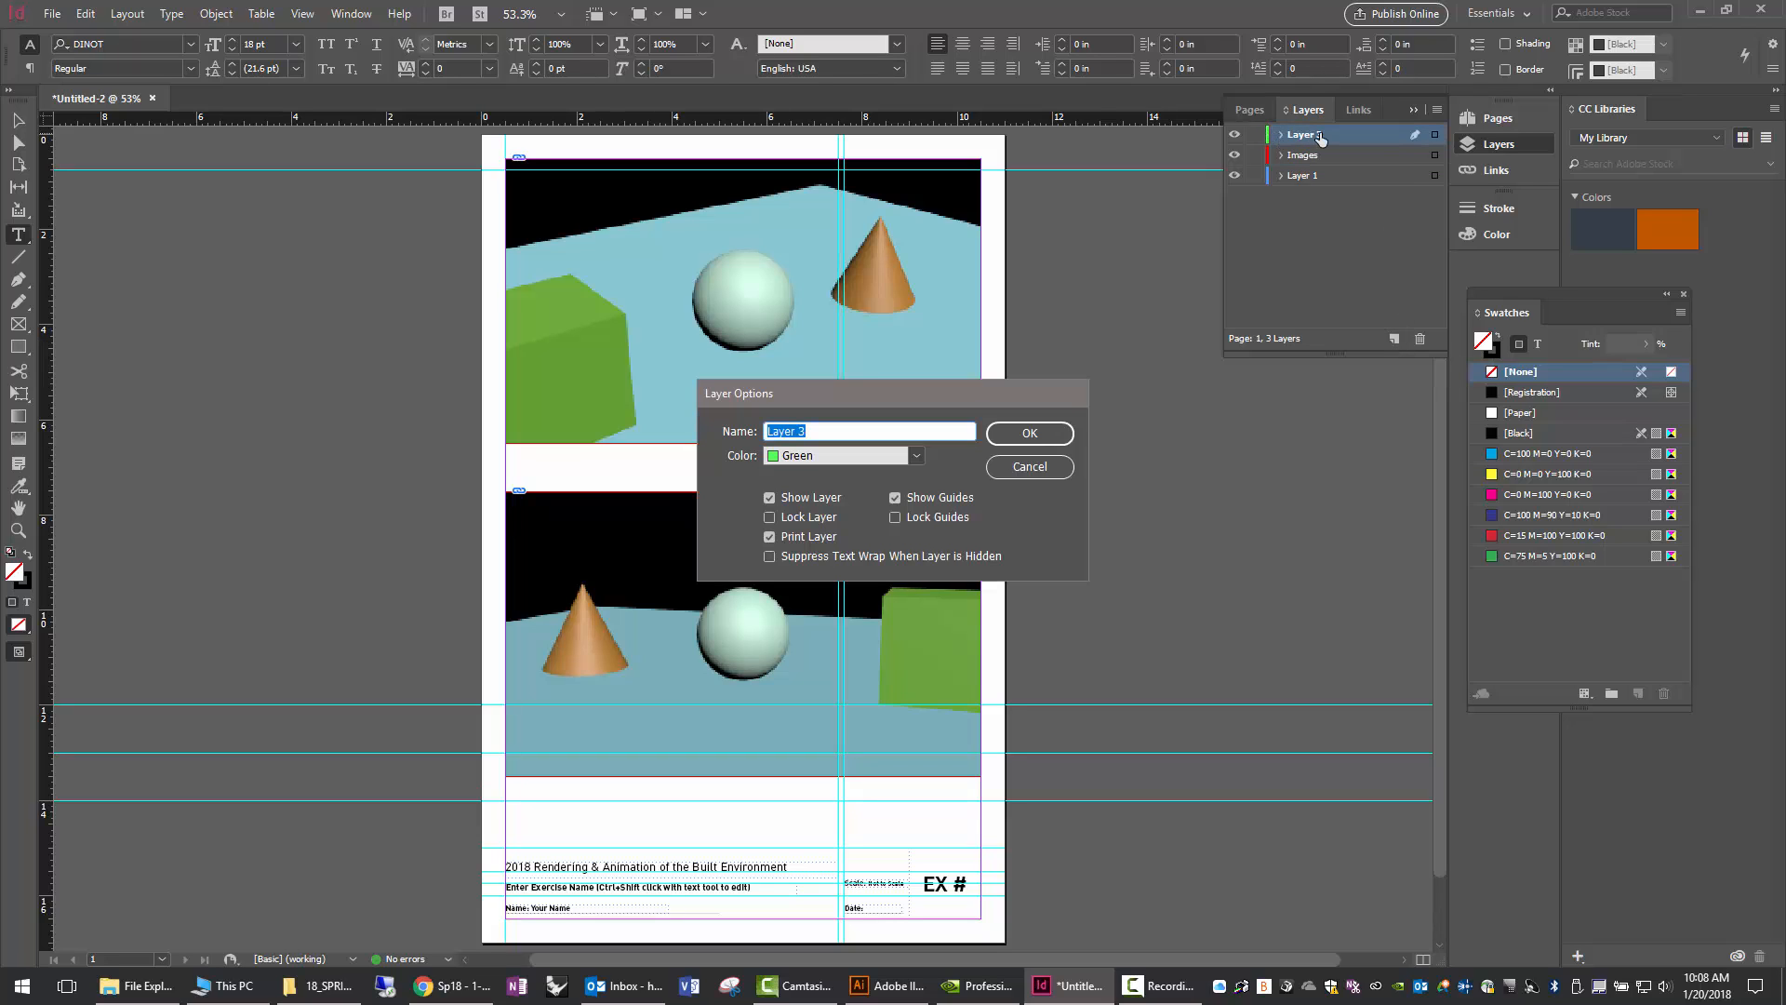
pyautogui.write('Titles')
pyautogui.press('Return')
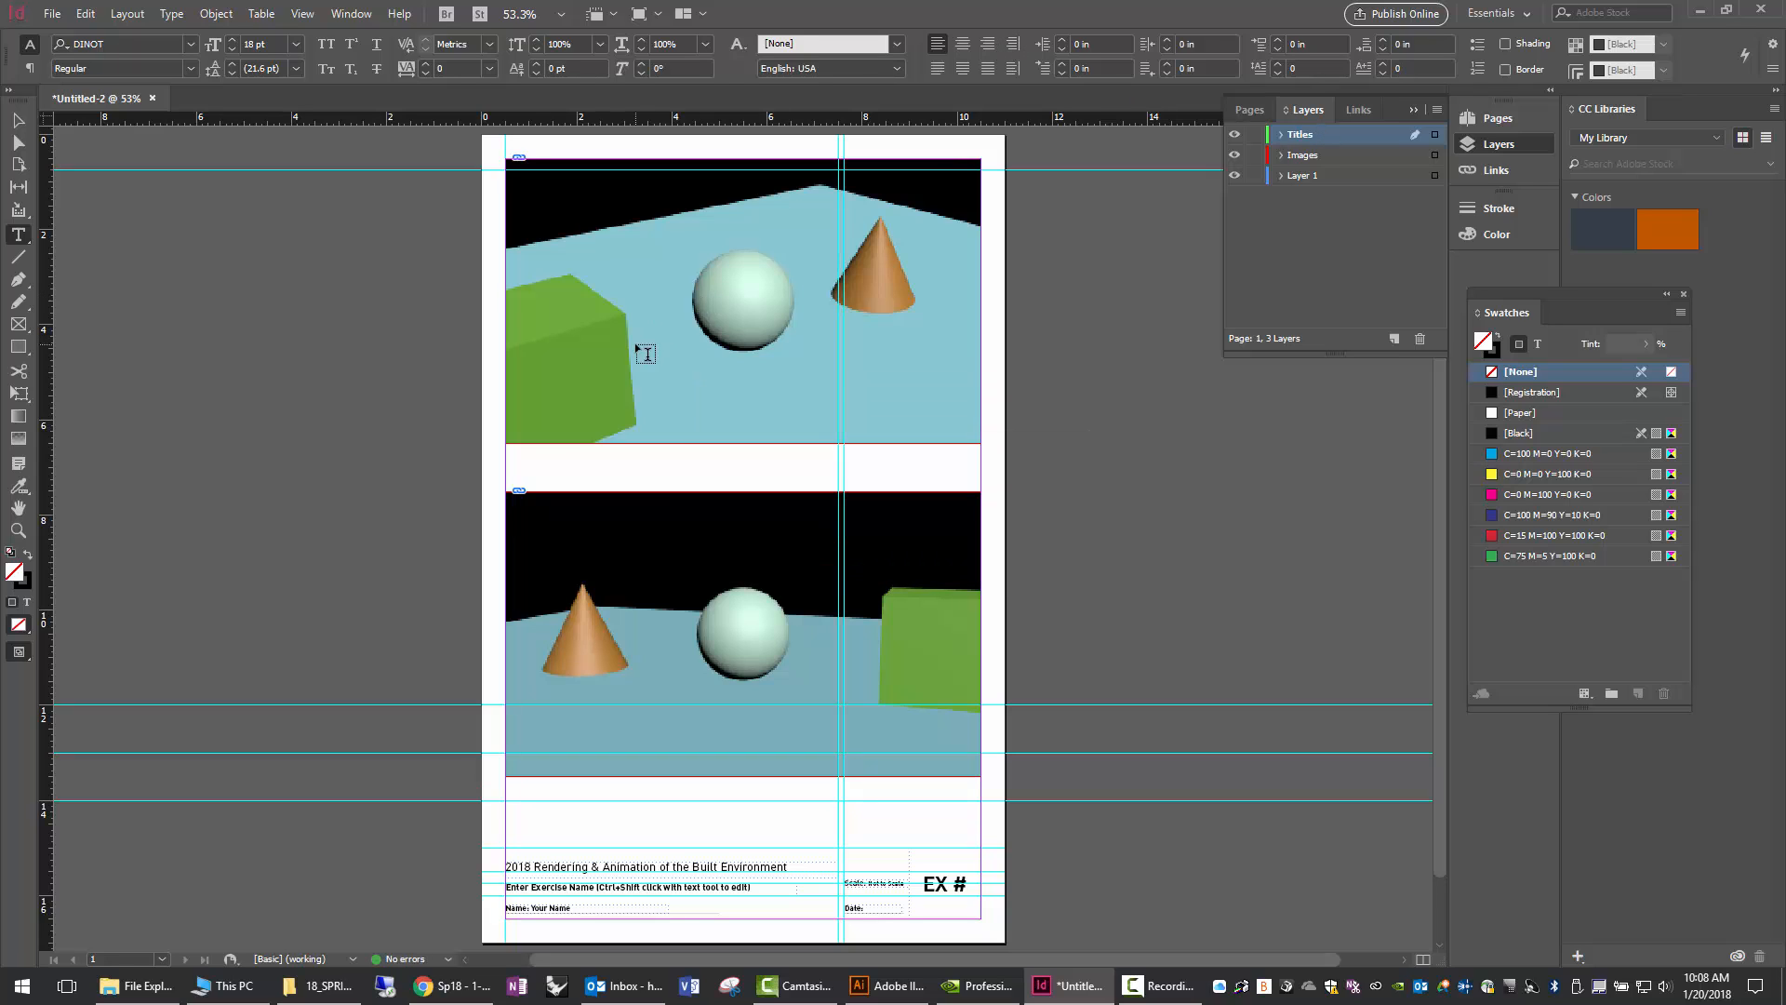
# Add a text frame about 3.5 × 0.6 in reading Camera1 under the upper image and one about 3.7 × 0.7 in reading Camera2 under the lower.
pyautogui.moveTo(510, 453); pyautogui.dragTo(678, 478)
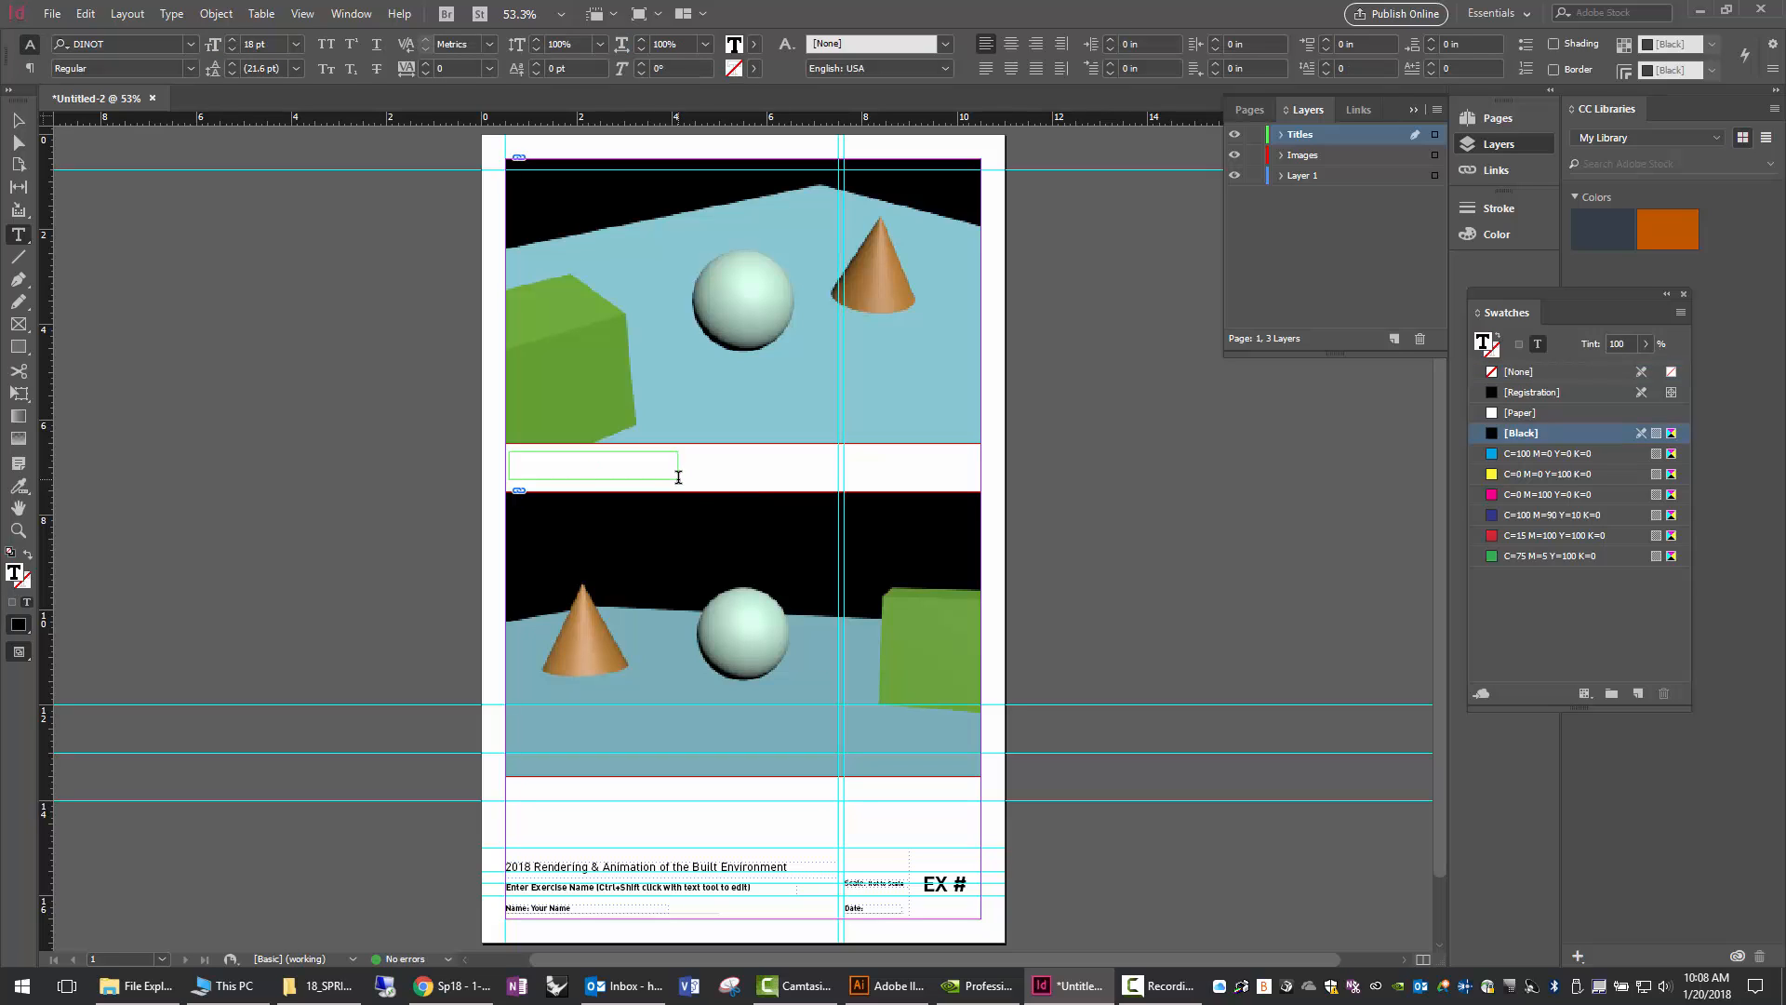
pyautogui.write('Camera1')
pyautogui.click(538, 797)
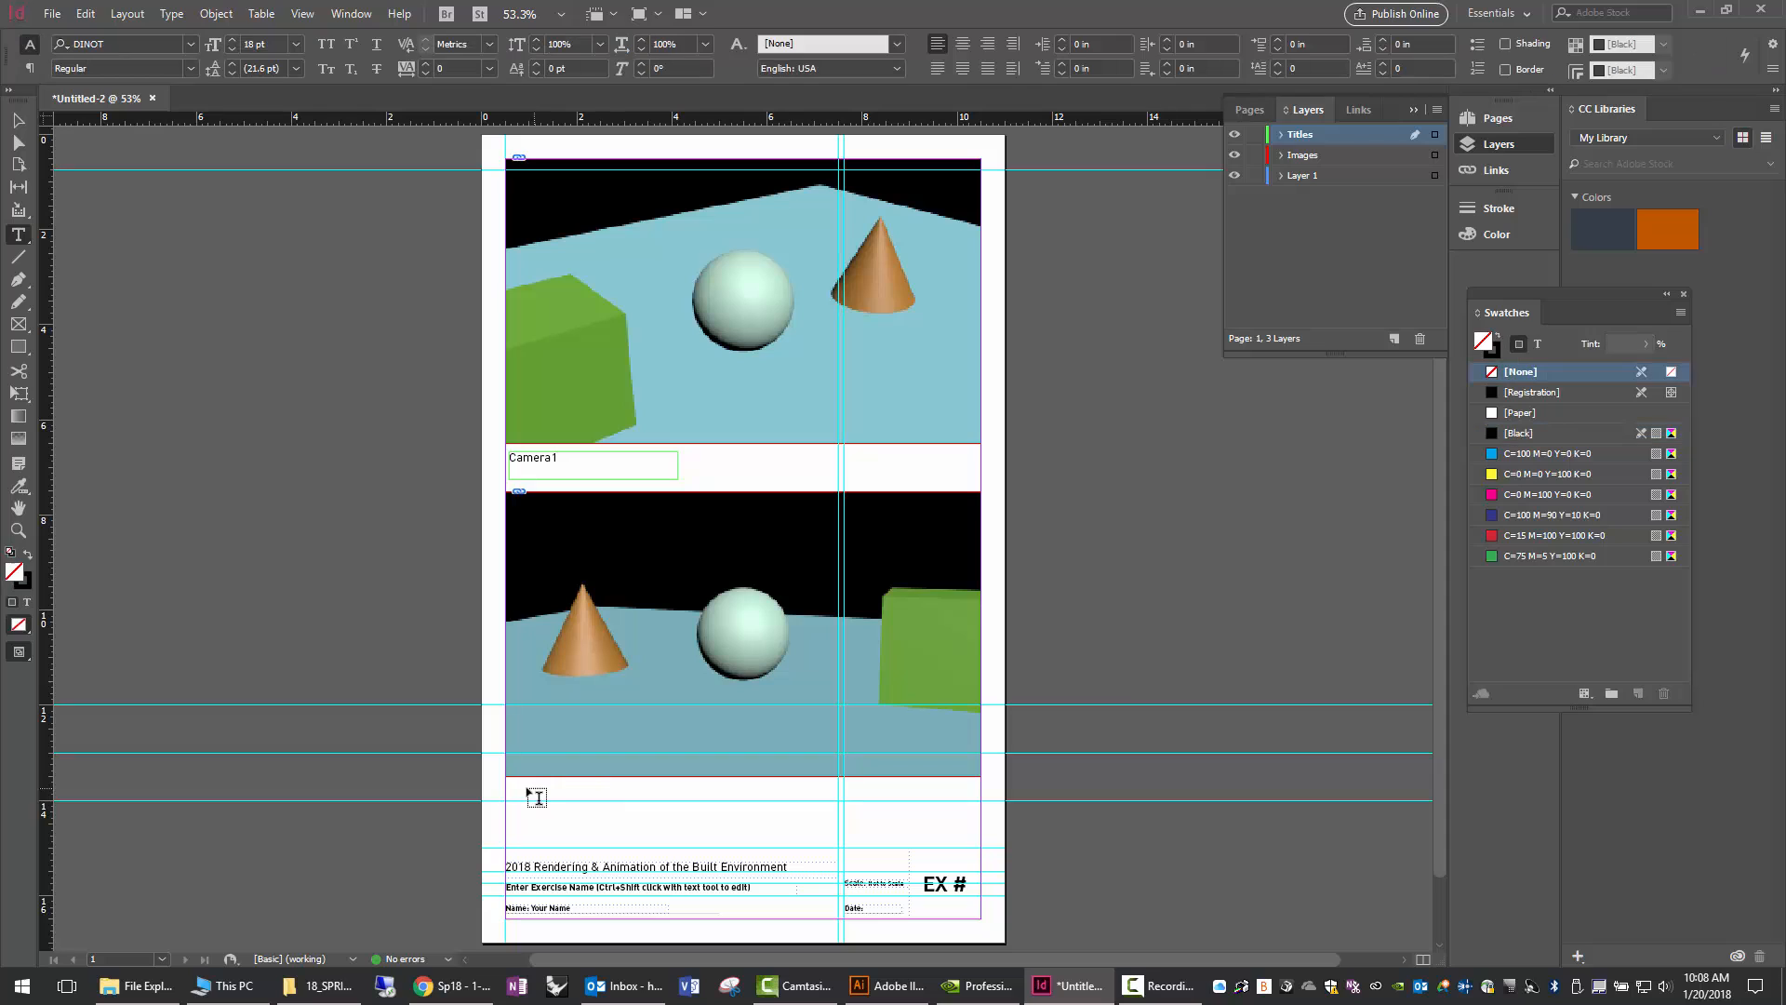
pyautogui.moveTo(519, 787); pyautogui.dragTo(697, 821)
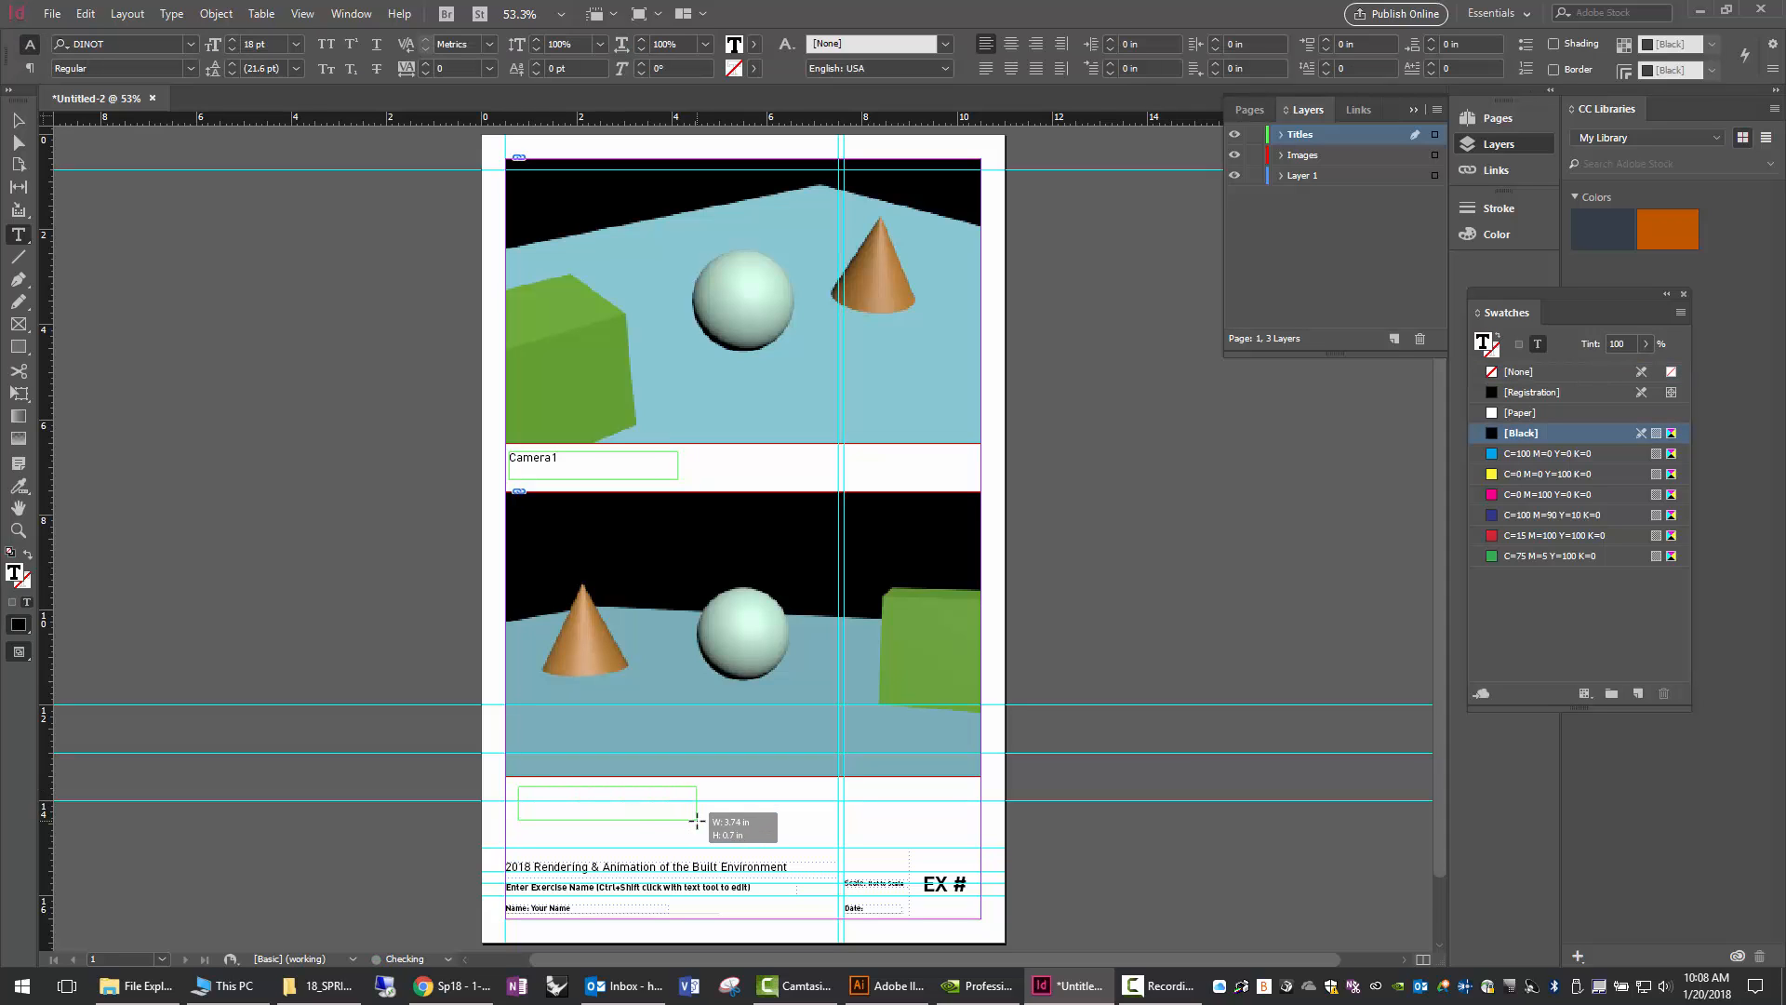
pyautogui.write('Camera2')
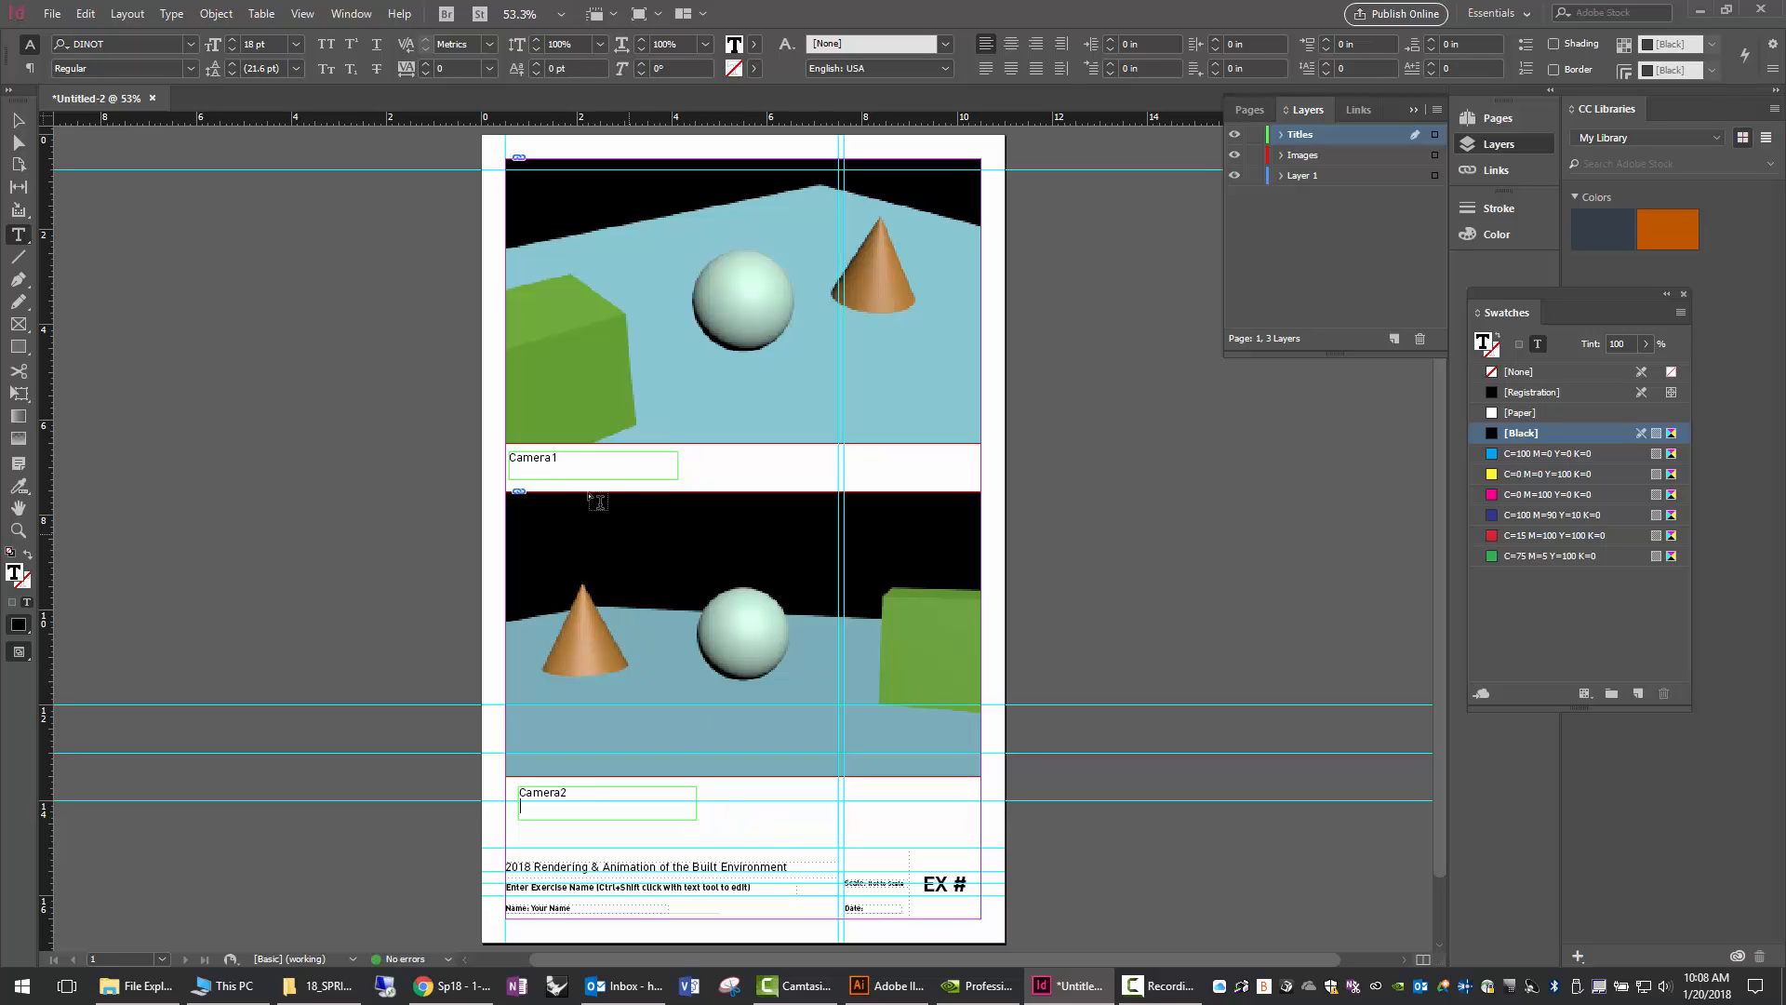
# Change the caption under the upper image to read Camera 1, with a space before the number.
pyautogui.click(564, 456)
pyautogui.press('BackSpace')
pyautogui.write('1')
pyautogui.hotkey('ctrl', 'a')
# Add a horizontal guide just below each image and align both caption frames to these guides and the left page margin.
pyautogui.keyDown('ctrl'); pyautogui.moveTo(631, 453); pyautogui.dragTo(629, 450); pyautogui.keyUp('ctrl')
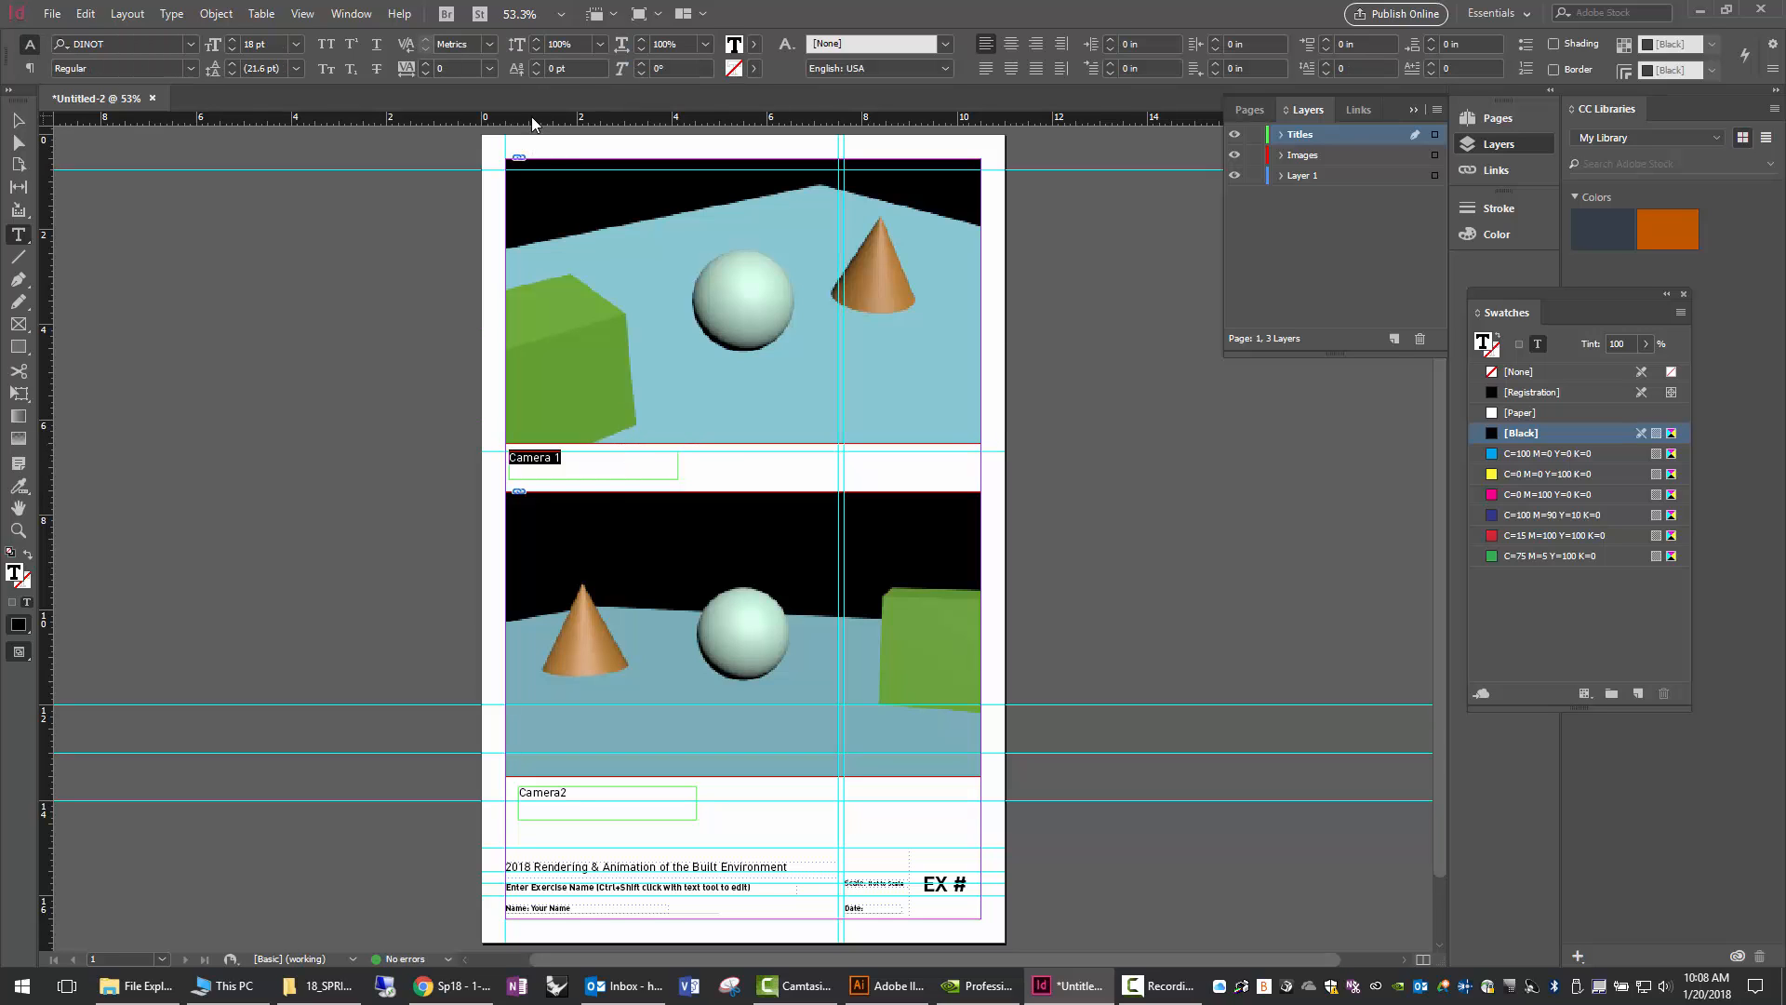
pyautogui.moveTo(532, 115); pyautogui.dragTo(572, 782)
pyautogui.click(567, 793)
pyautogui.click(18, 120)
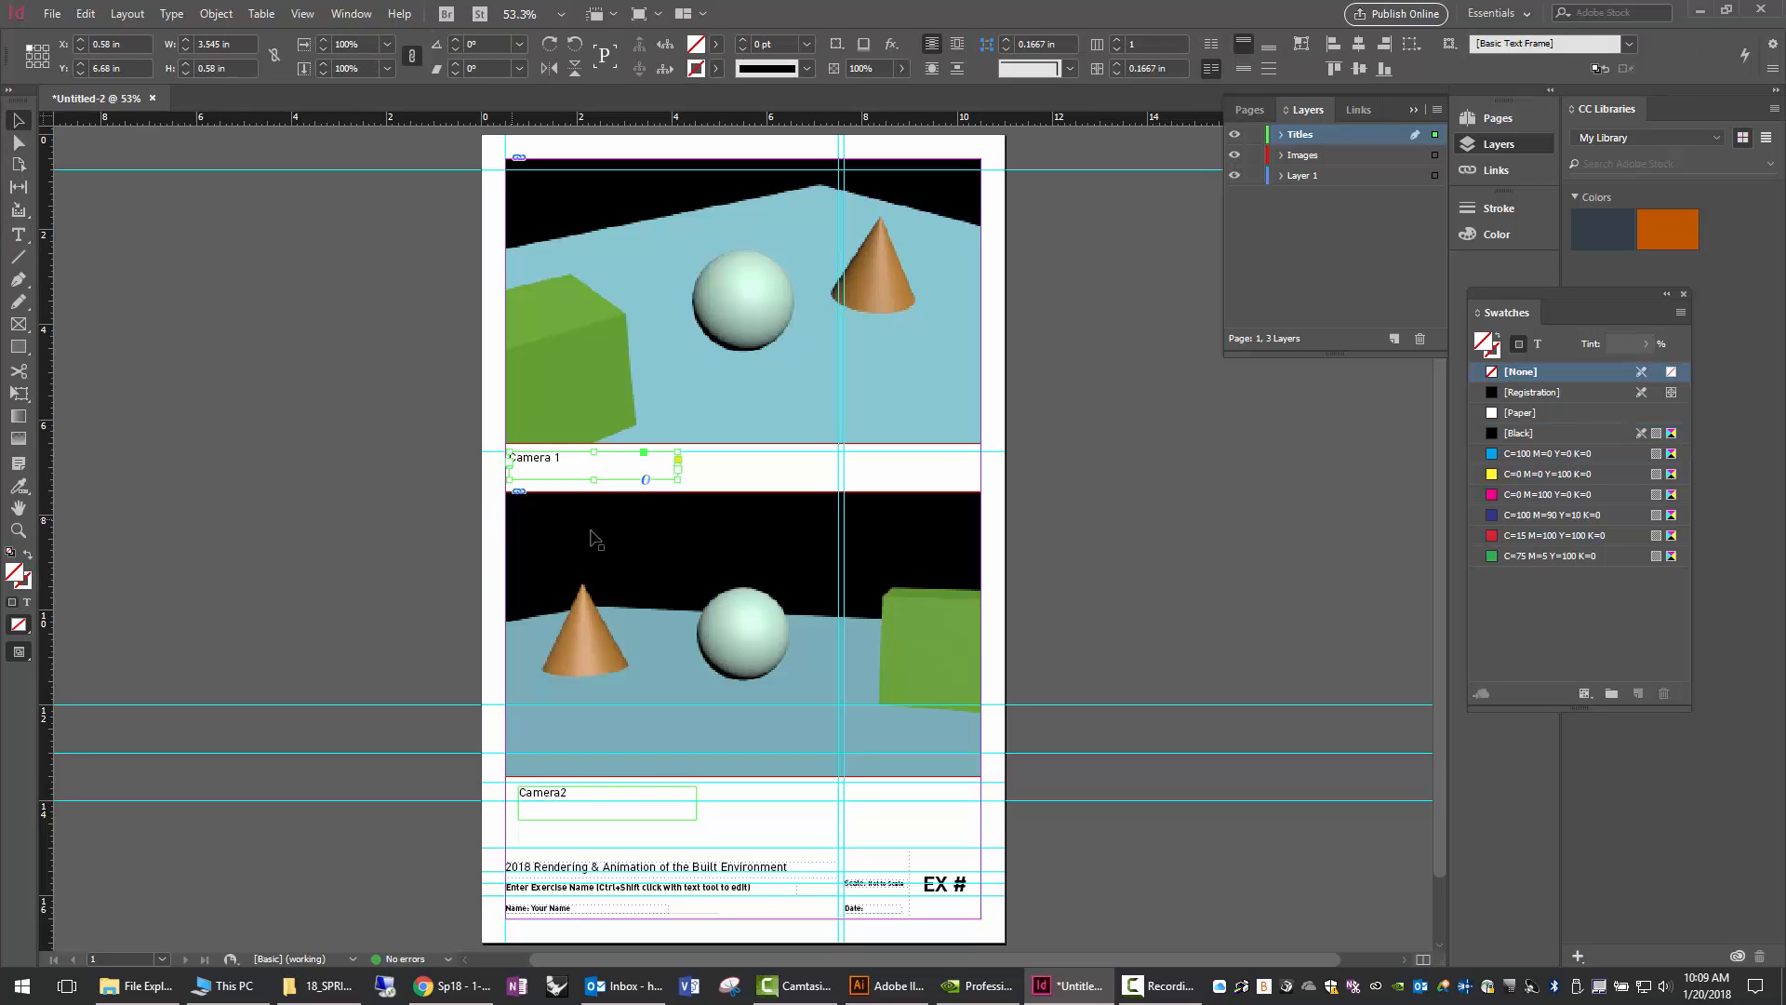
pyautogui.moveTo(555, 463)
pyautogui.mouseDown()
pyautogui.moveTo(581, 466)
pyautogui.moveTo(554, 463)
pyautogui.mouseUp()
pyautogui.moveTo(552, 797)
pyautogui.mouseDown()
pyautogui.moveTo(547, 816)
pyautogui.moveTo(547, 801)
pyautogui.mouseUp()
pyautogui.click(493, 779)
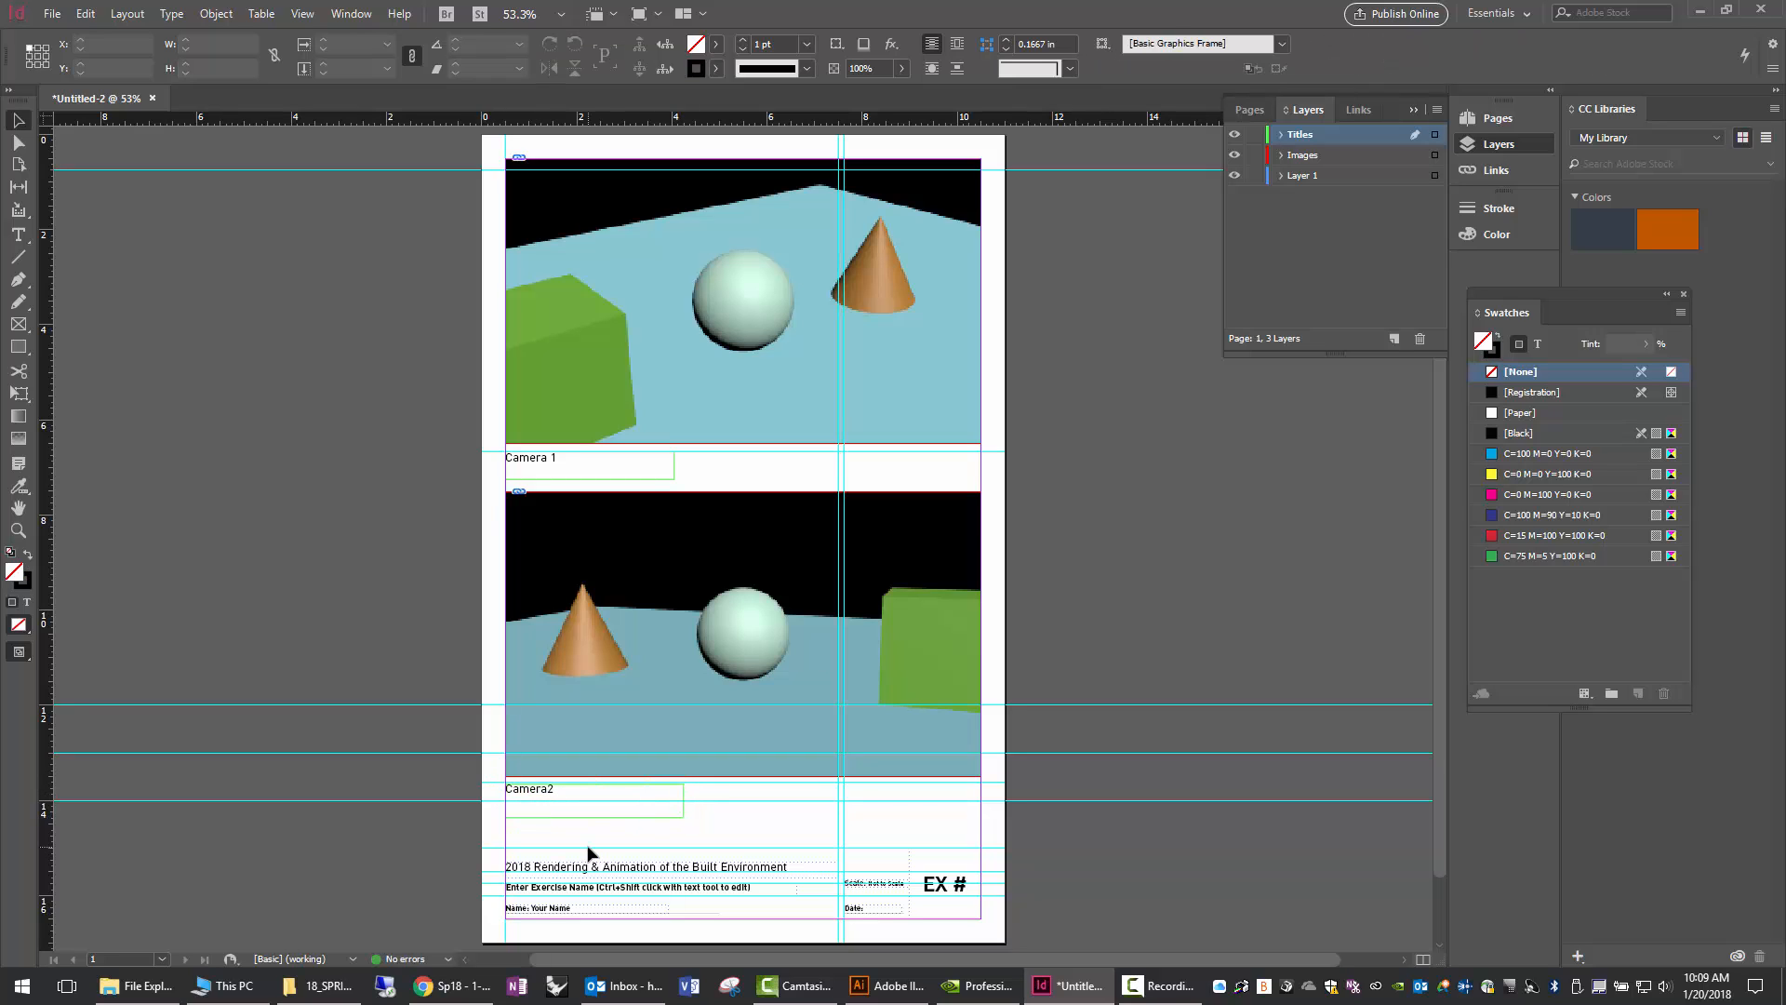
# Replace the # in the title block's exercise number so that it reads EX 1.
pyautogui.scroll(2, 588, 851)
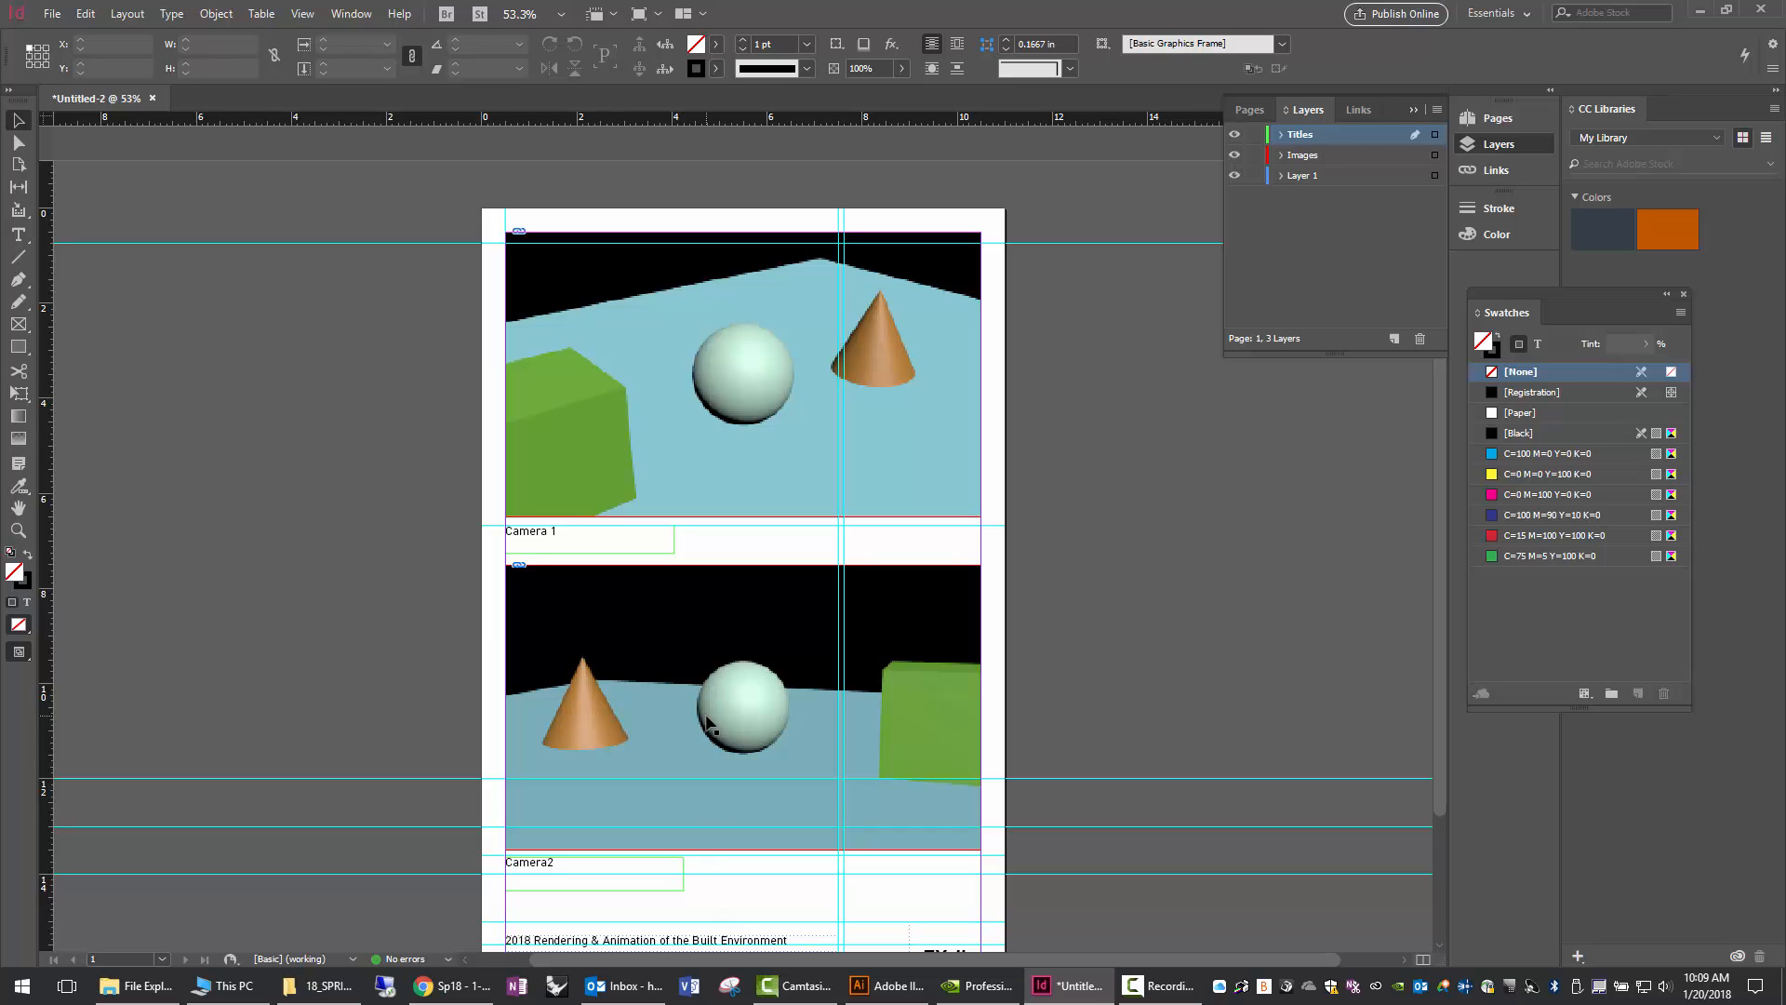
pyautogui.hotkey('ctrl', '=')
pyautogui.hotkey('ctrl', '=')
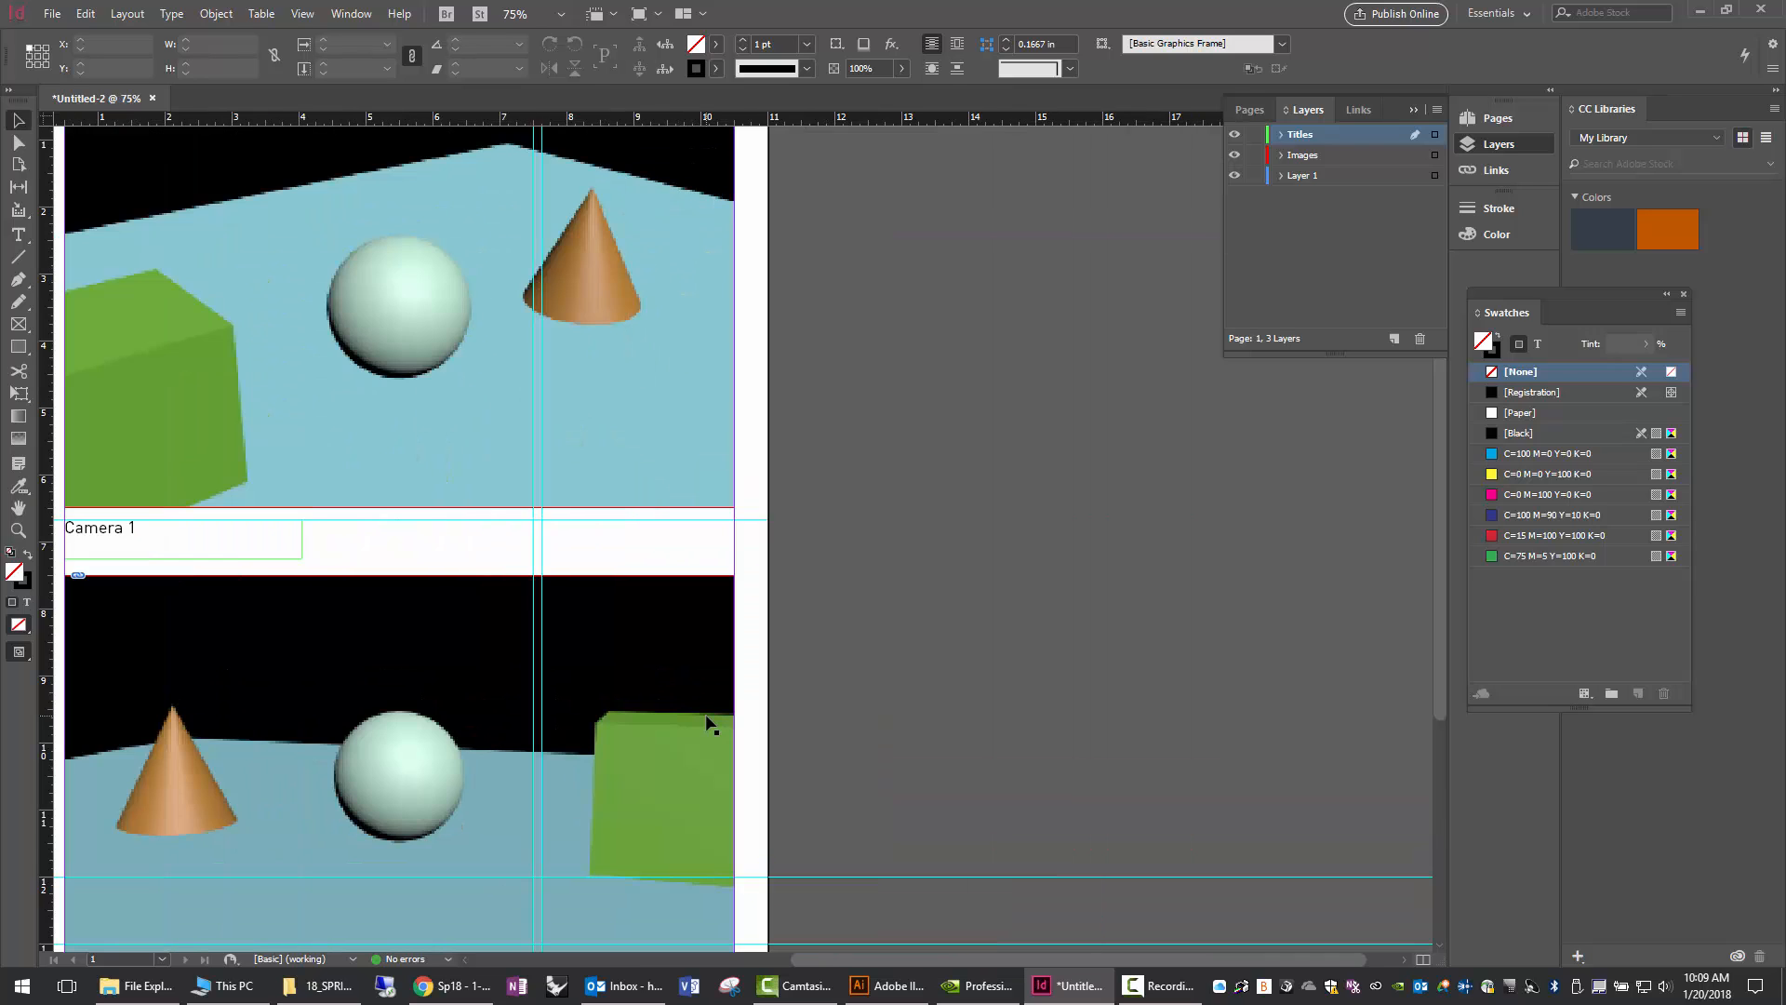
pyautogui.hscroll(-5, 707, 722)
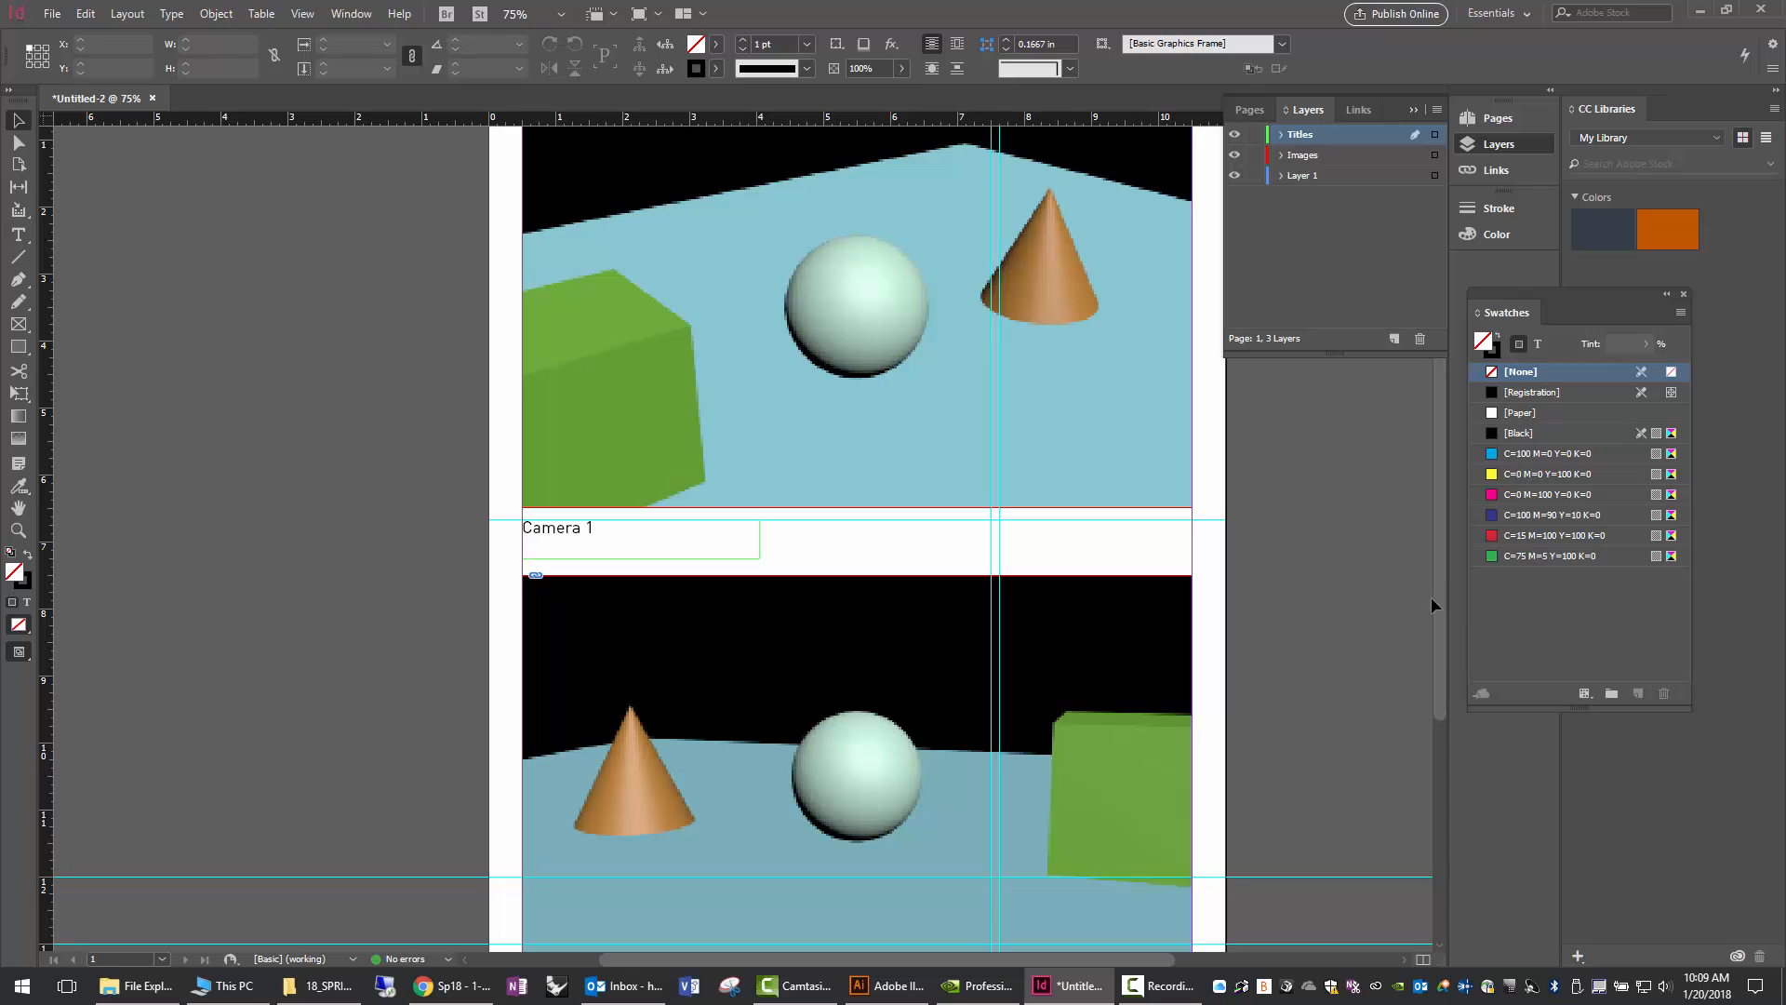
pyautogui.moveTo(1438, 604); pyautogui.dragTo(1453, 874)
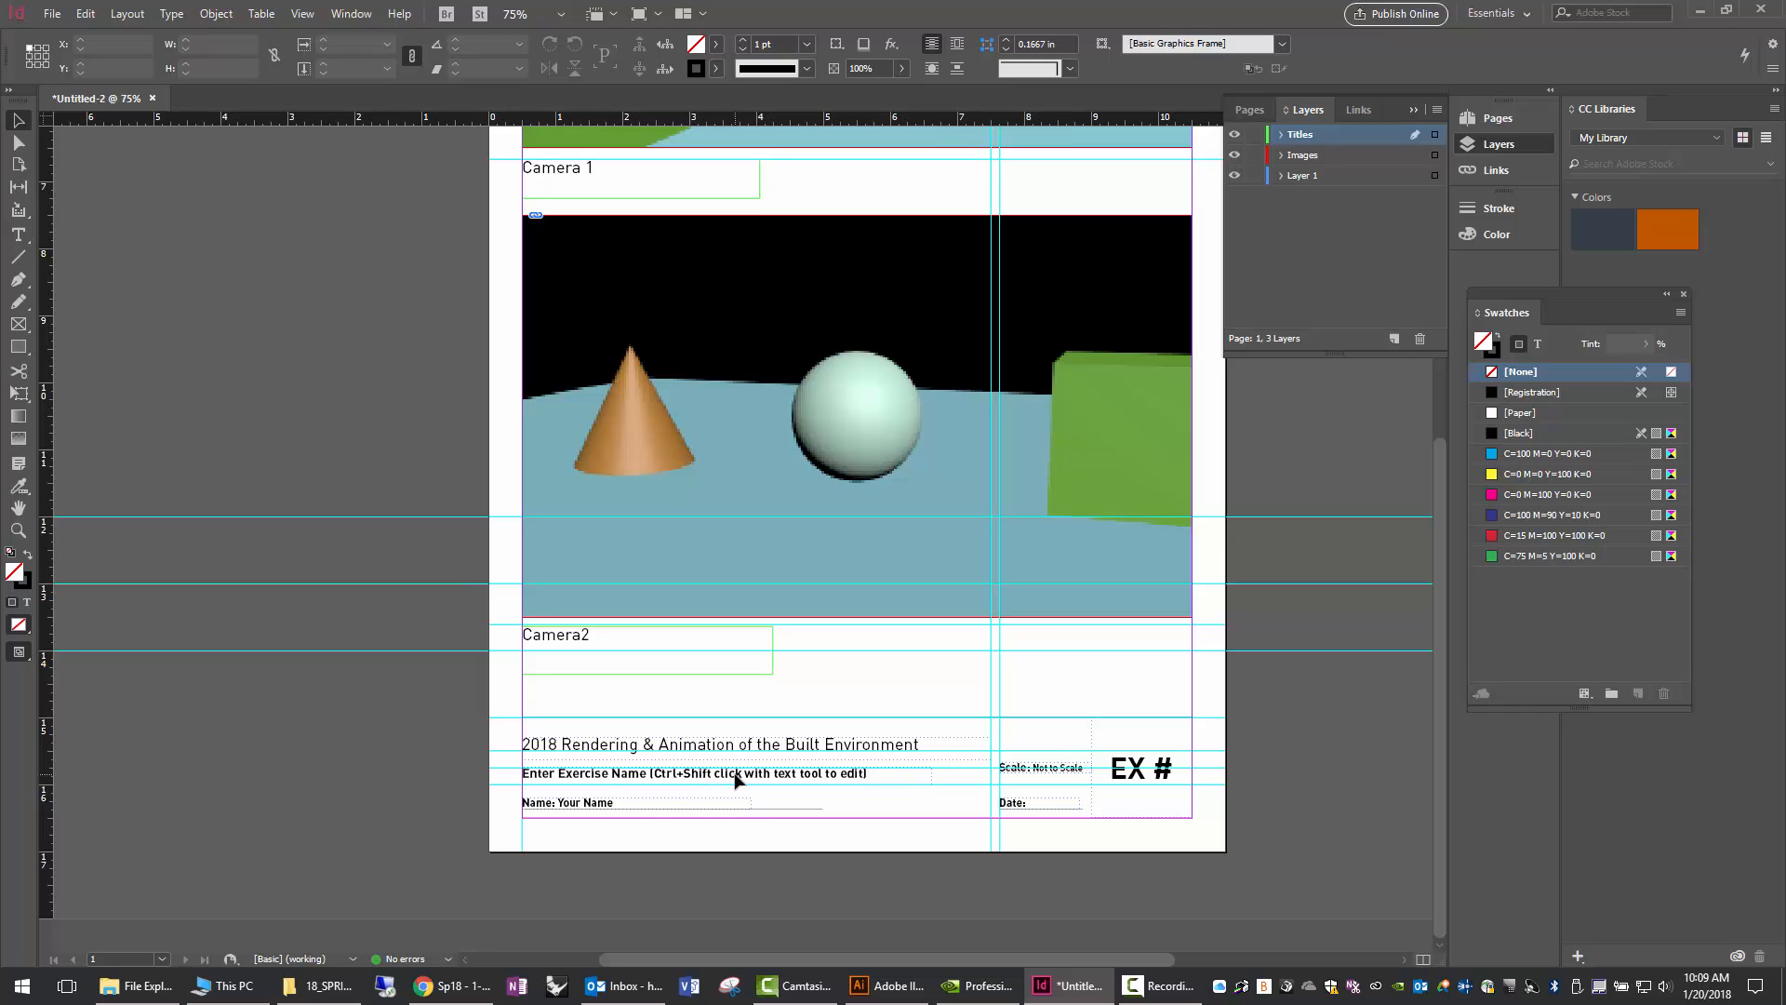
pyautogui.click(1136, 777)
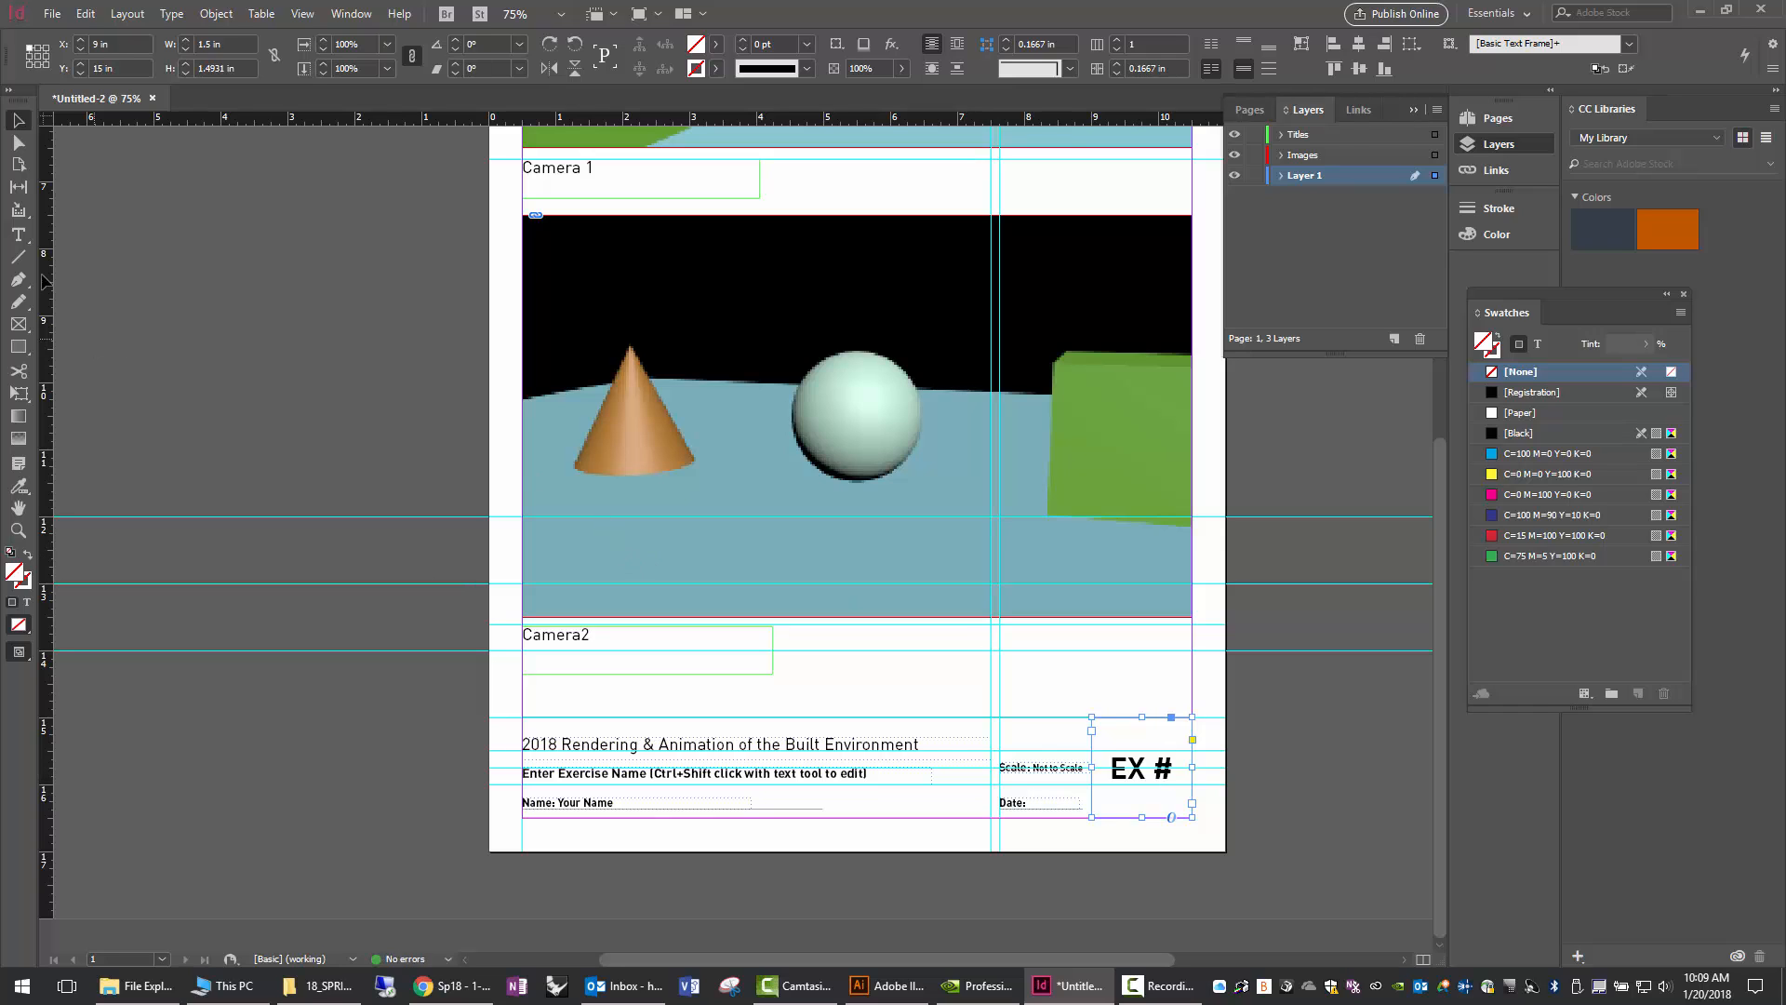
pyautogui.click(19, 234)
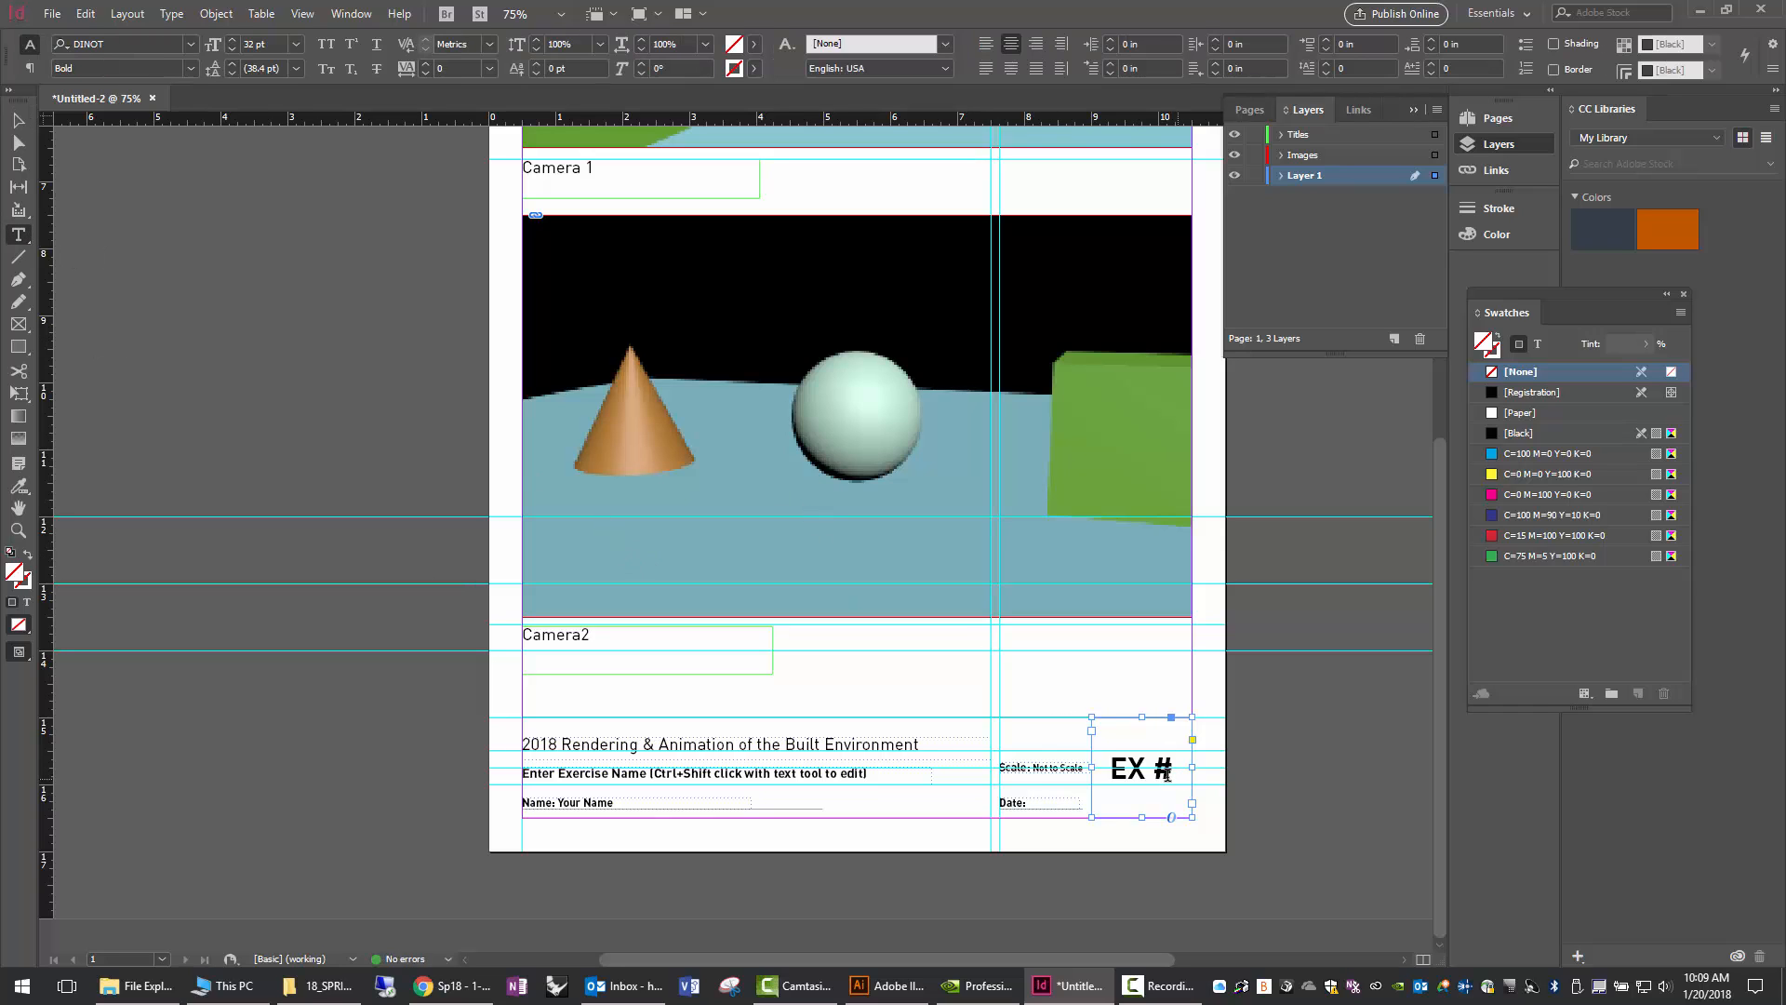
pyautogui.doubleClick(1164, 771)
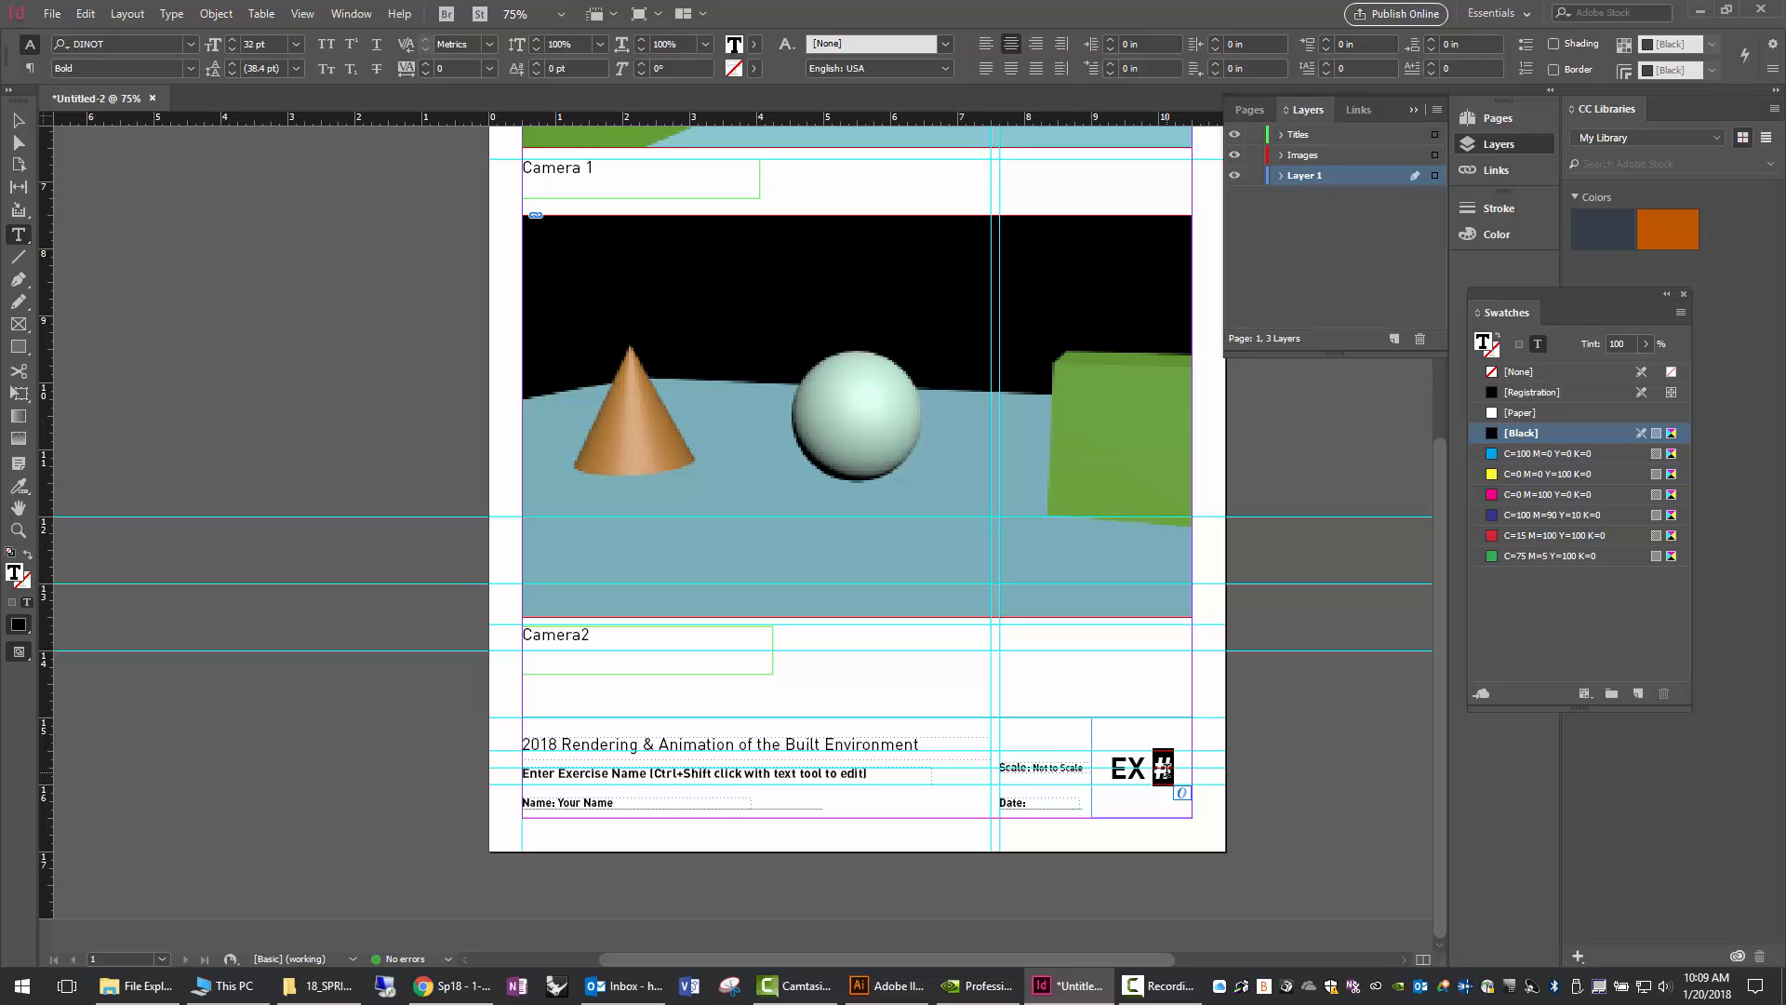
pyautogui.write('1')
# Enter 1.26.2018 in the title block's Date field and fit the frame to its content.
pyautogui.click(1033, 804)
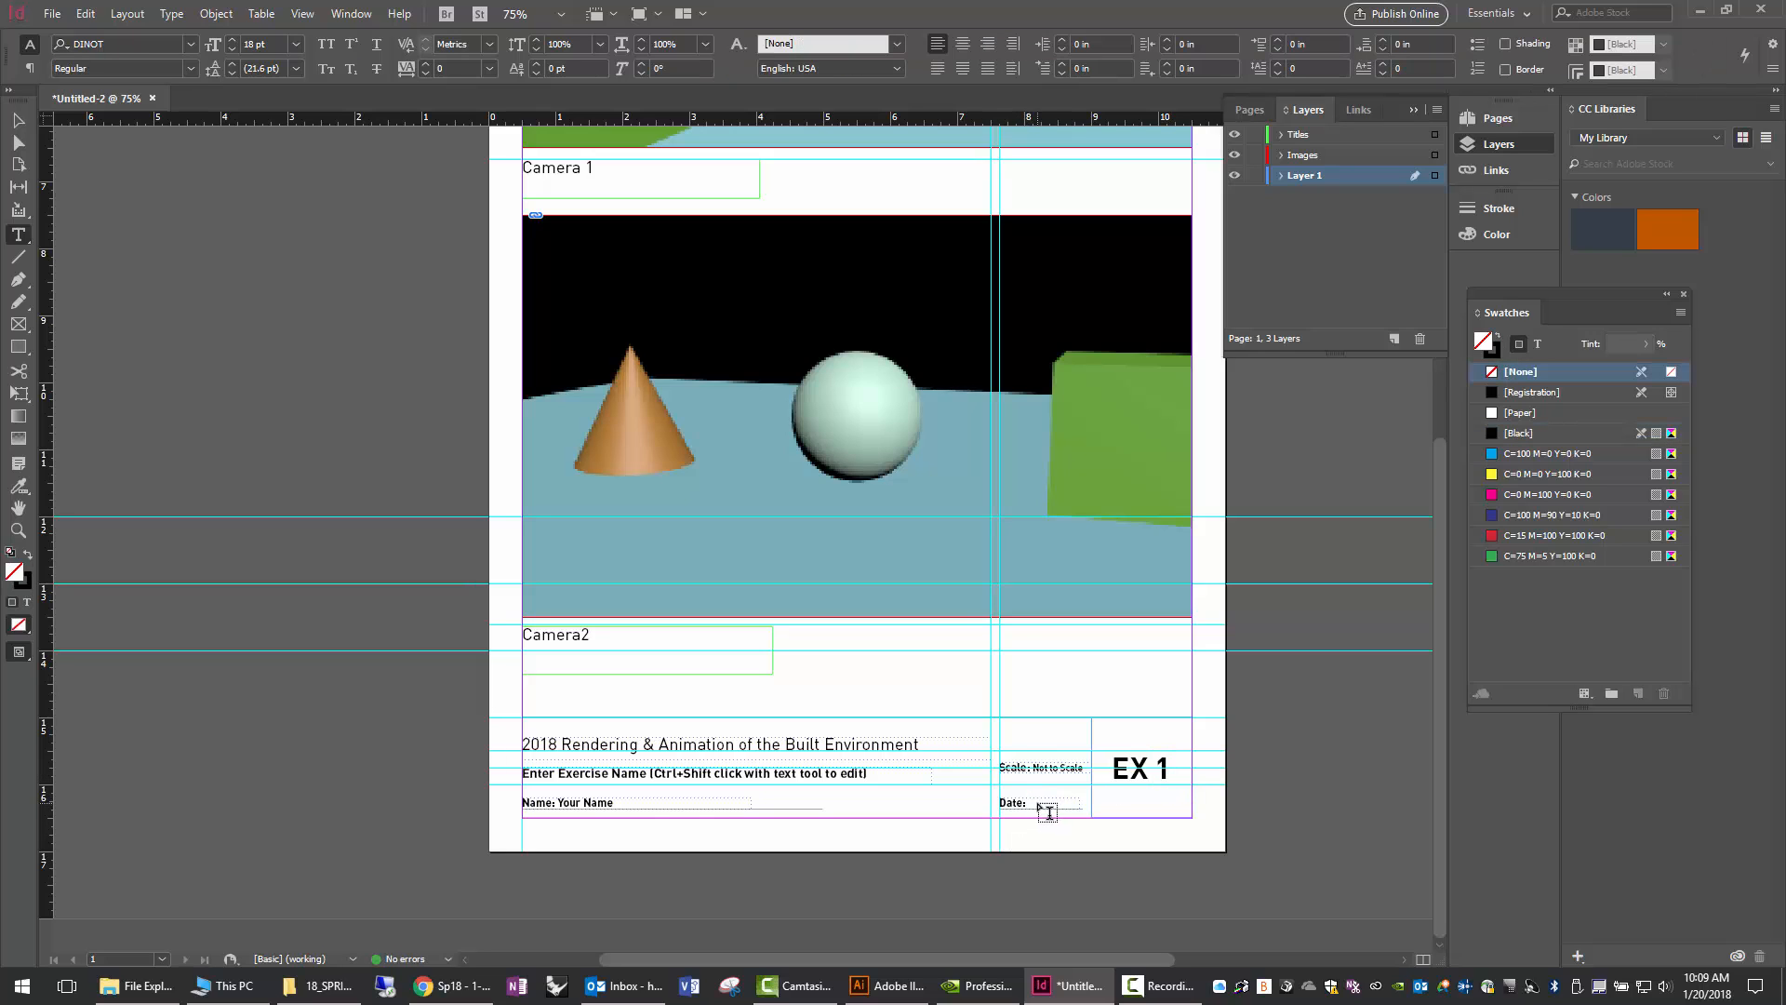
pyautogui.click(1037, 803)
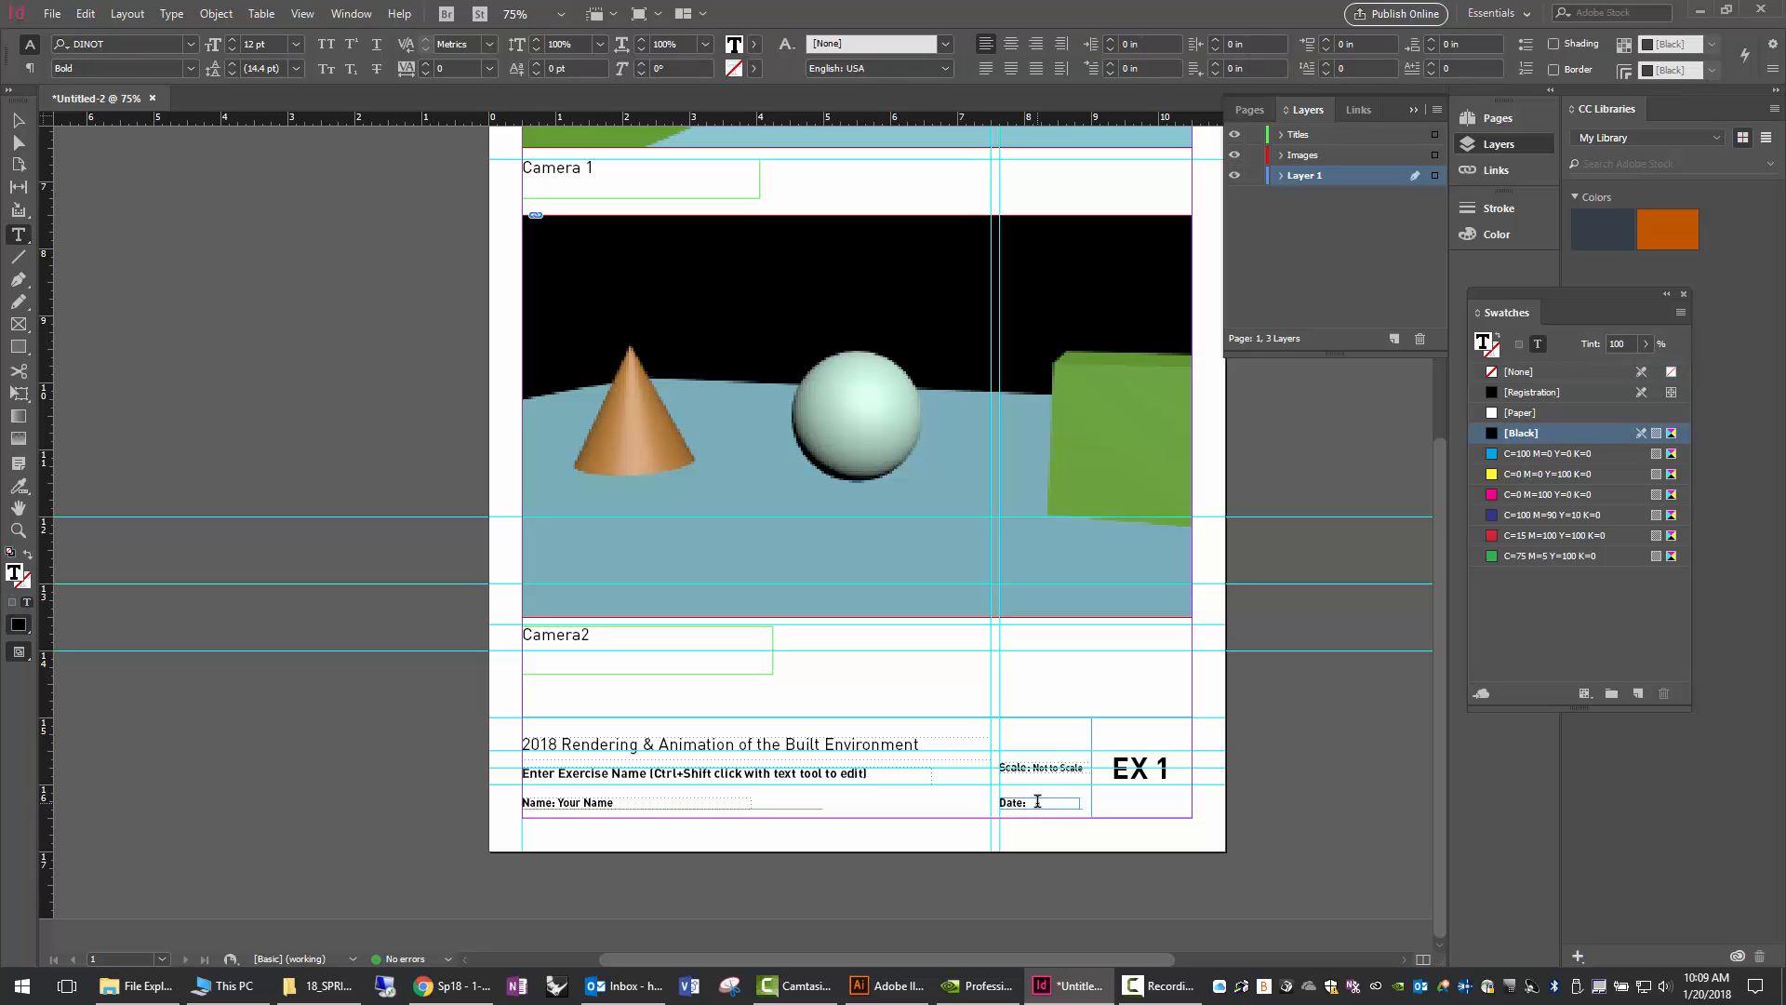
pyautogui.write('01.26.2018')
pyautogui.hotkey('ctrl', 'alt', 'c')
# Override the title block's name field and replace the Your Name placeholder with Student1.
pyautogui.click(618, 802)
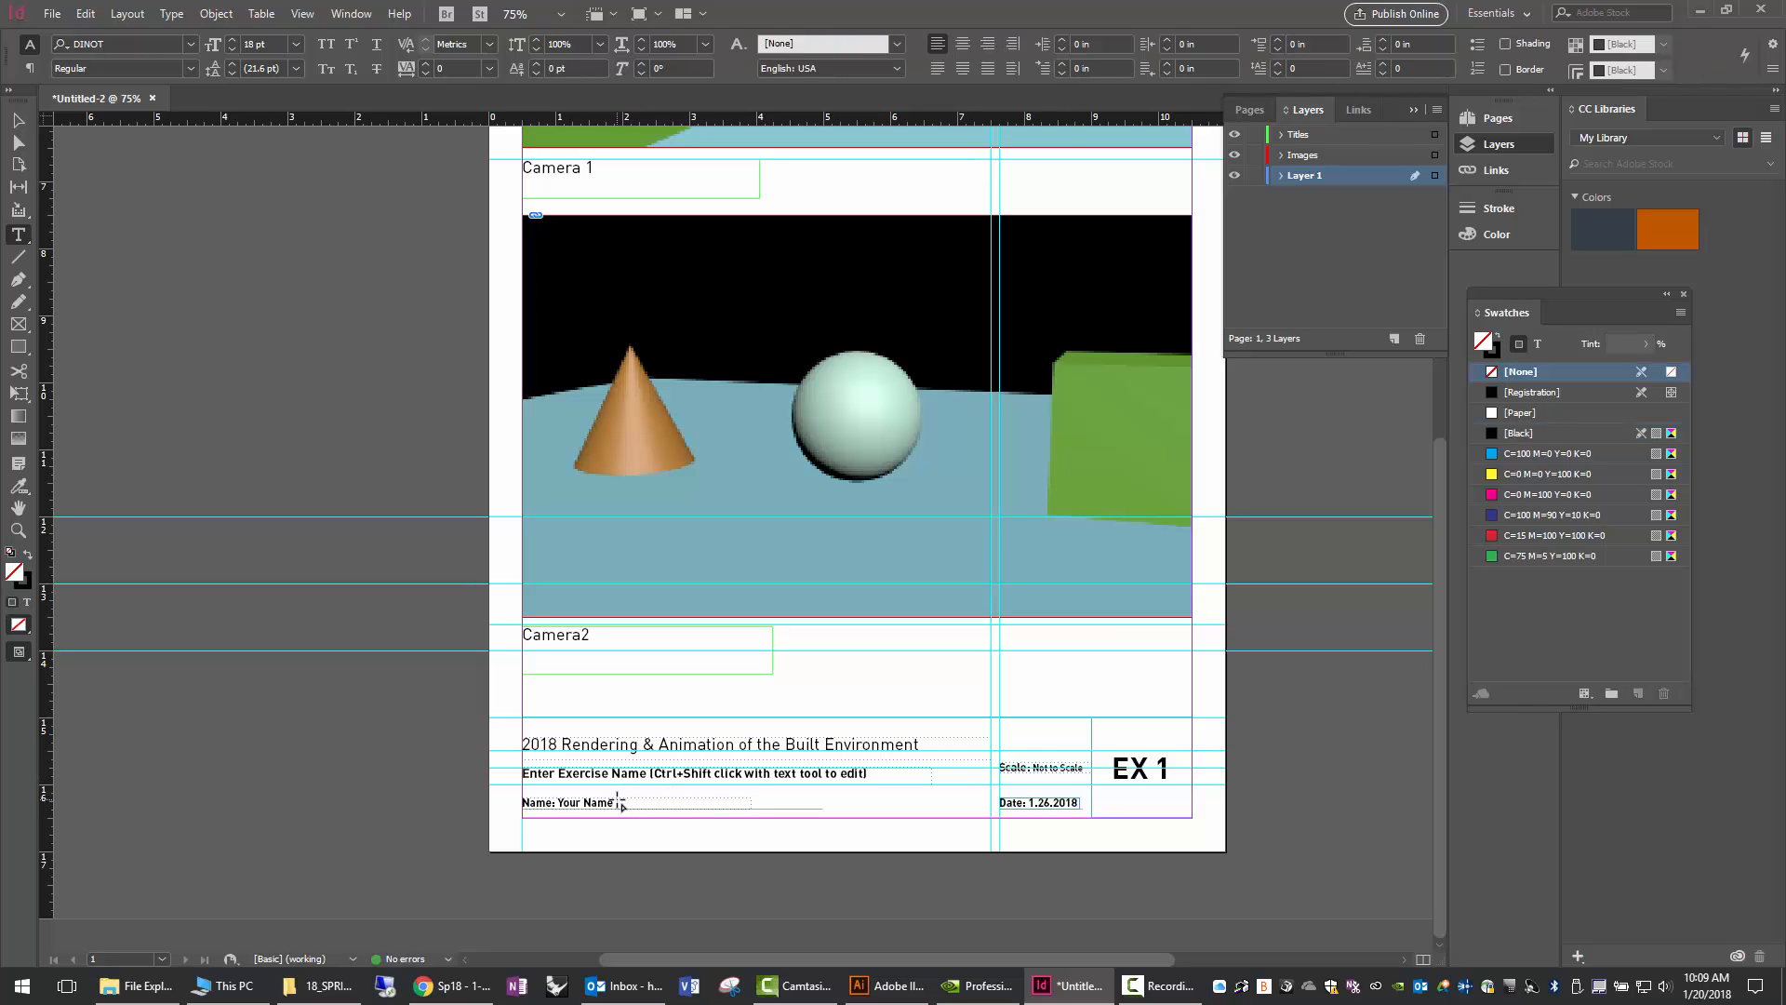
pyautogui.keyDown('ctrl'); pyautogui.keyDown('shift'); pyautogui.click(596, 802); pyautogui.keyUp('shift'); pyautogui.keyUp('ctrl')
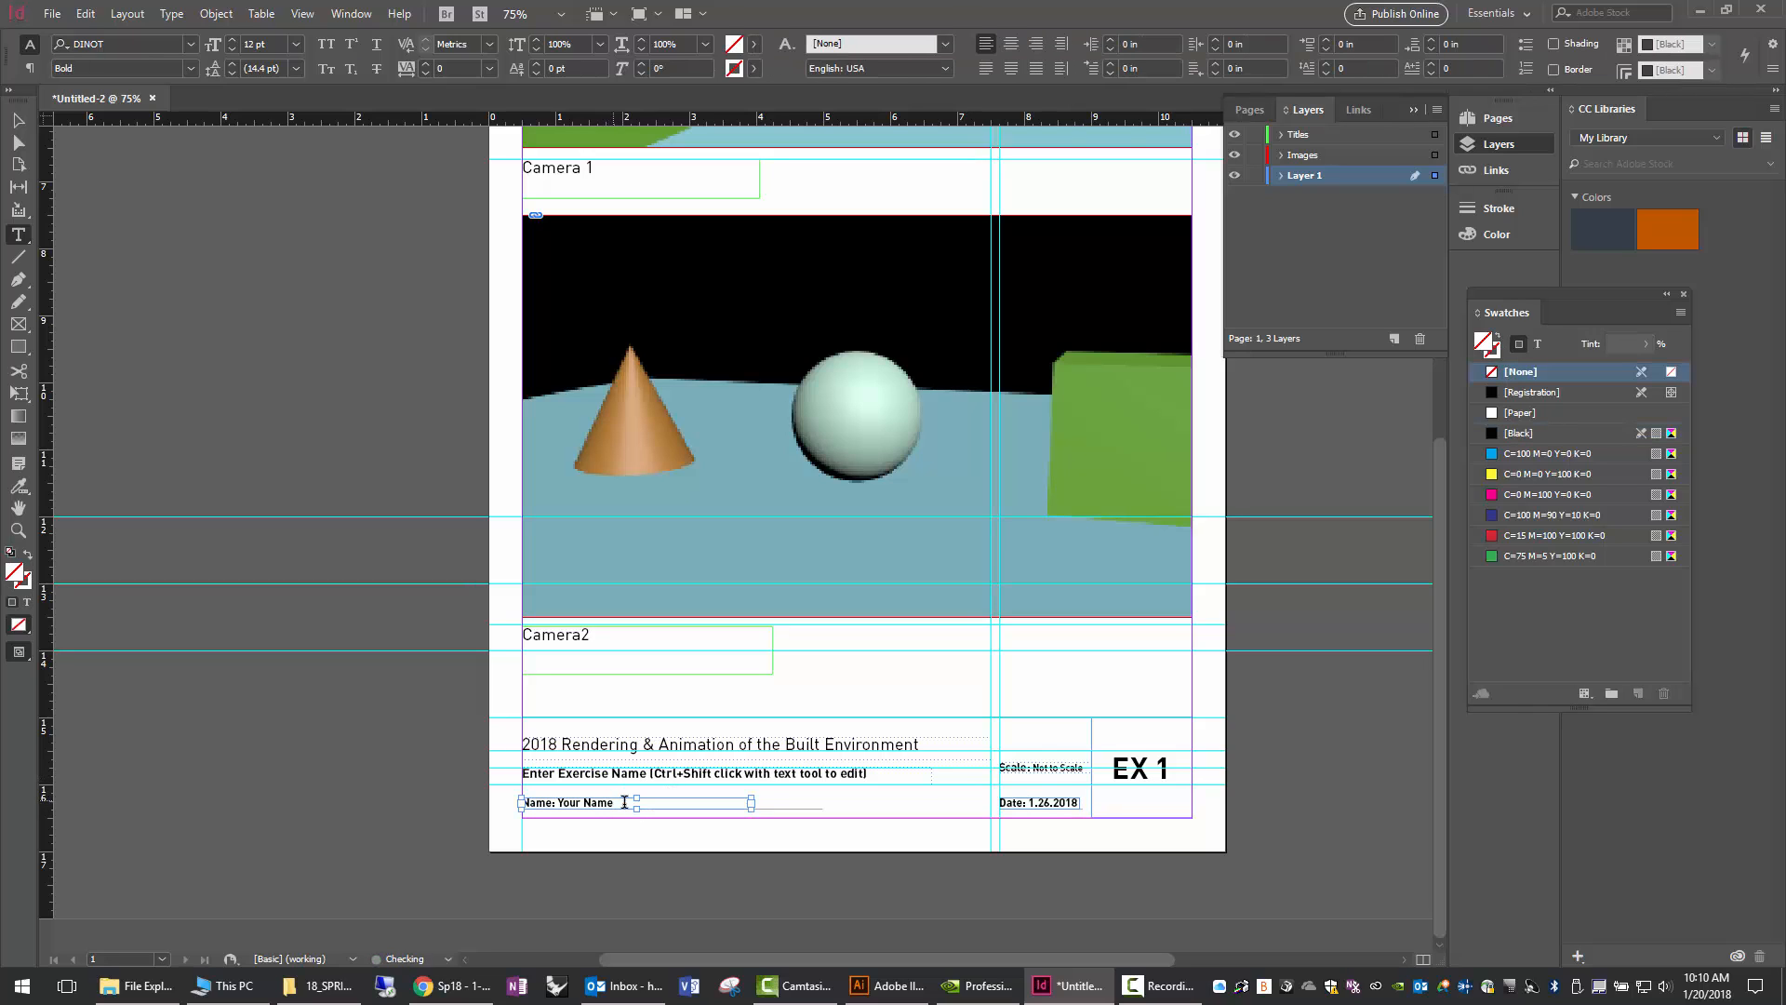
pyautogui.moveTo(624, 802); pyautogui.dragTo(558, 802)
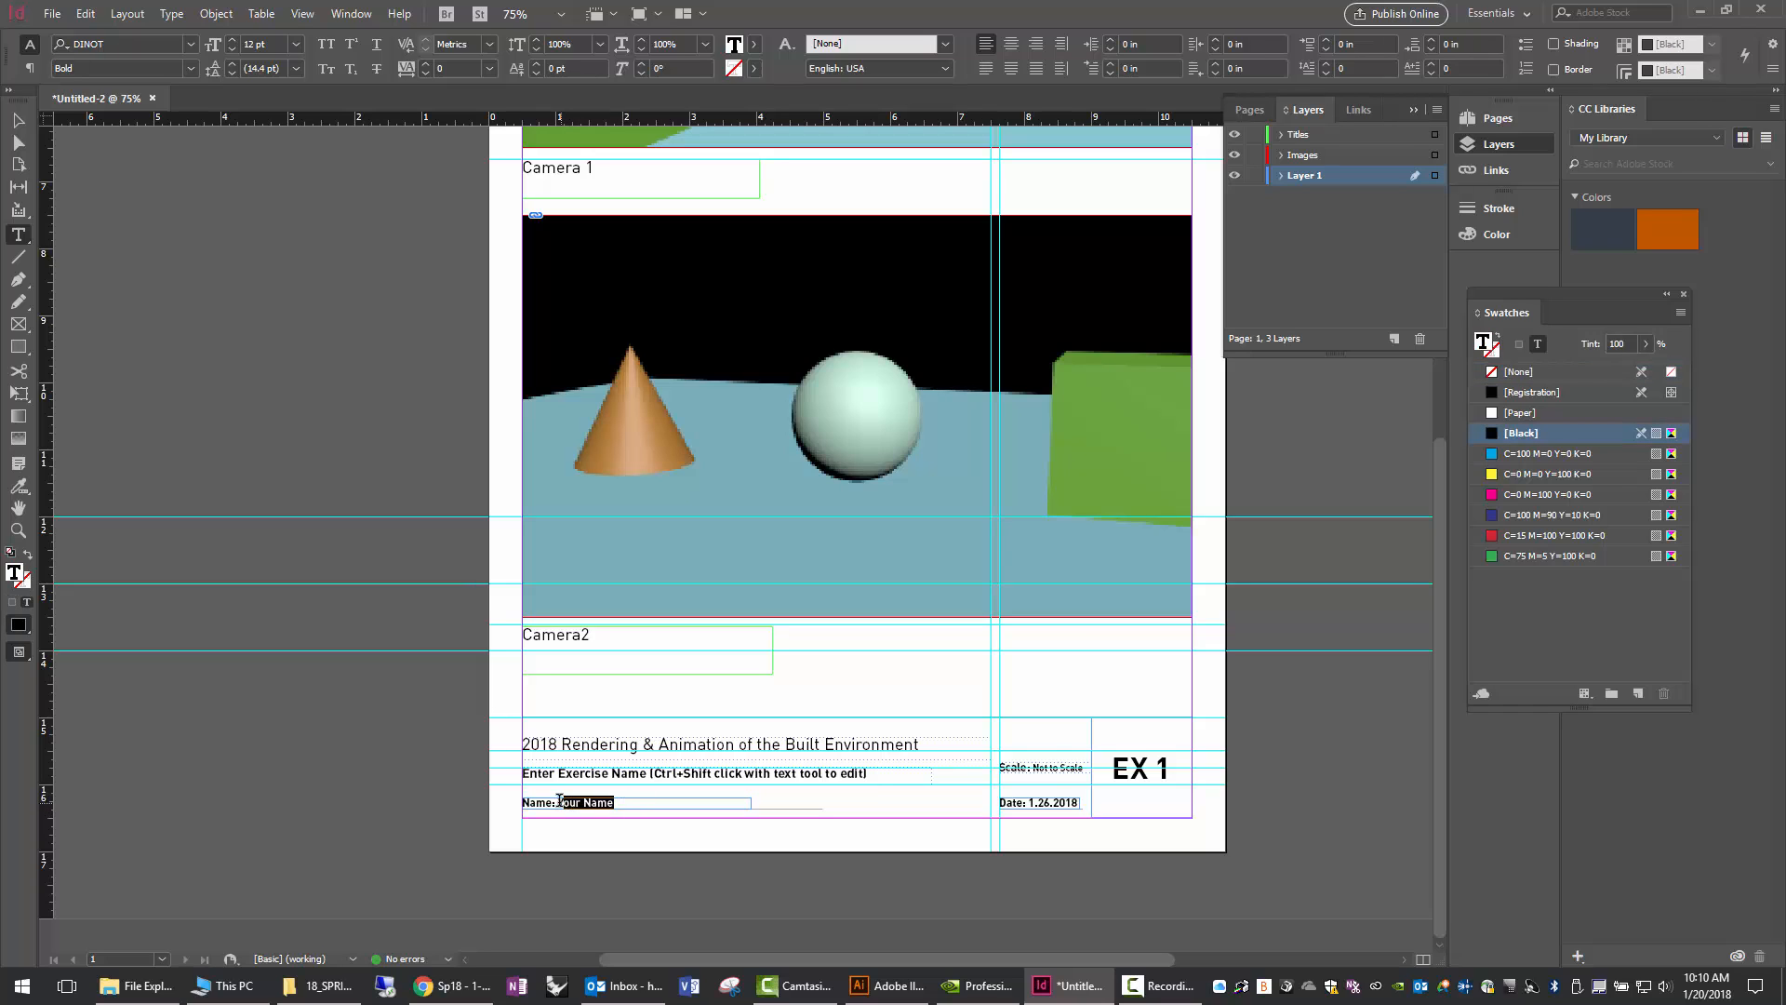
pyautogui.write('Student1')
# Override the title block's exercise name field and replace its placeholder text with Exercise 1- Scene.
pyautogui.keyDown('ctrl'); pyautogui.keyDown('shift'); pyautogui.click(679, 775); pyautogui.keyUp('shift'); pyautogui.keyUp('ctrl')
pyautogui.moveTo(868, 773); pyautogui.dragTo(510, 769)
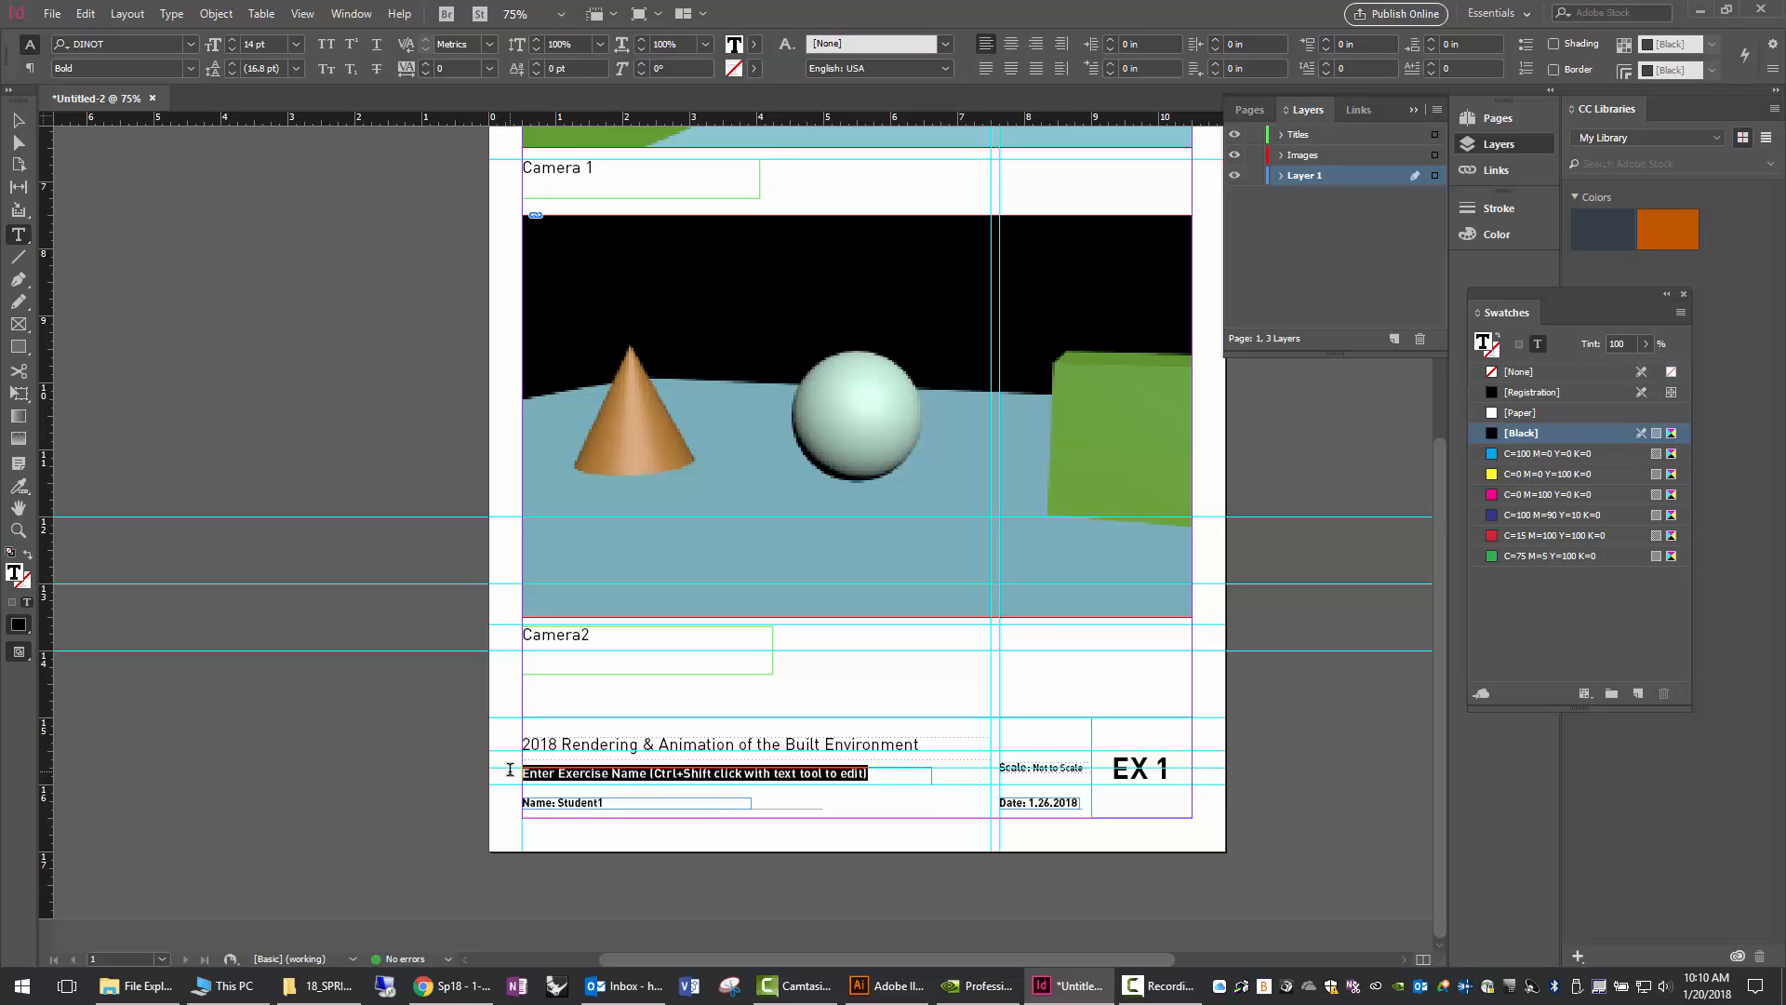
pyautogui.write('E')
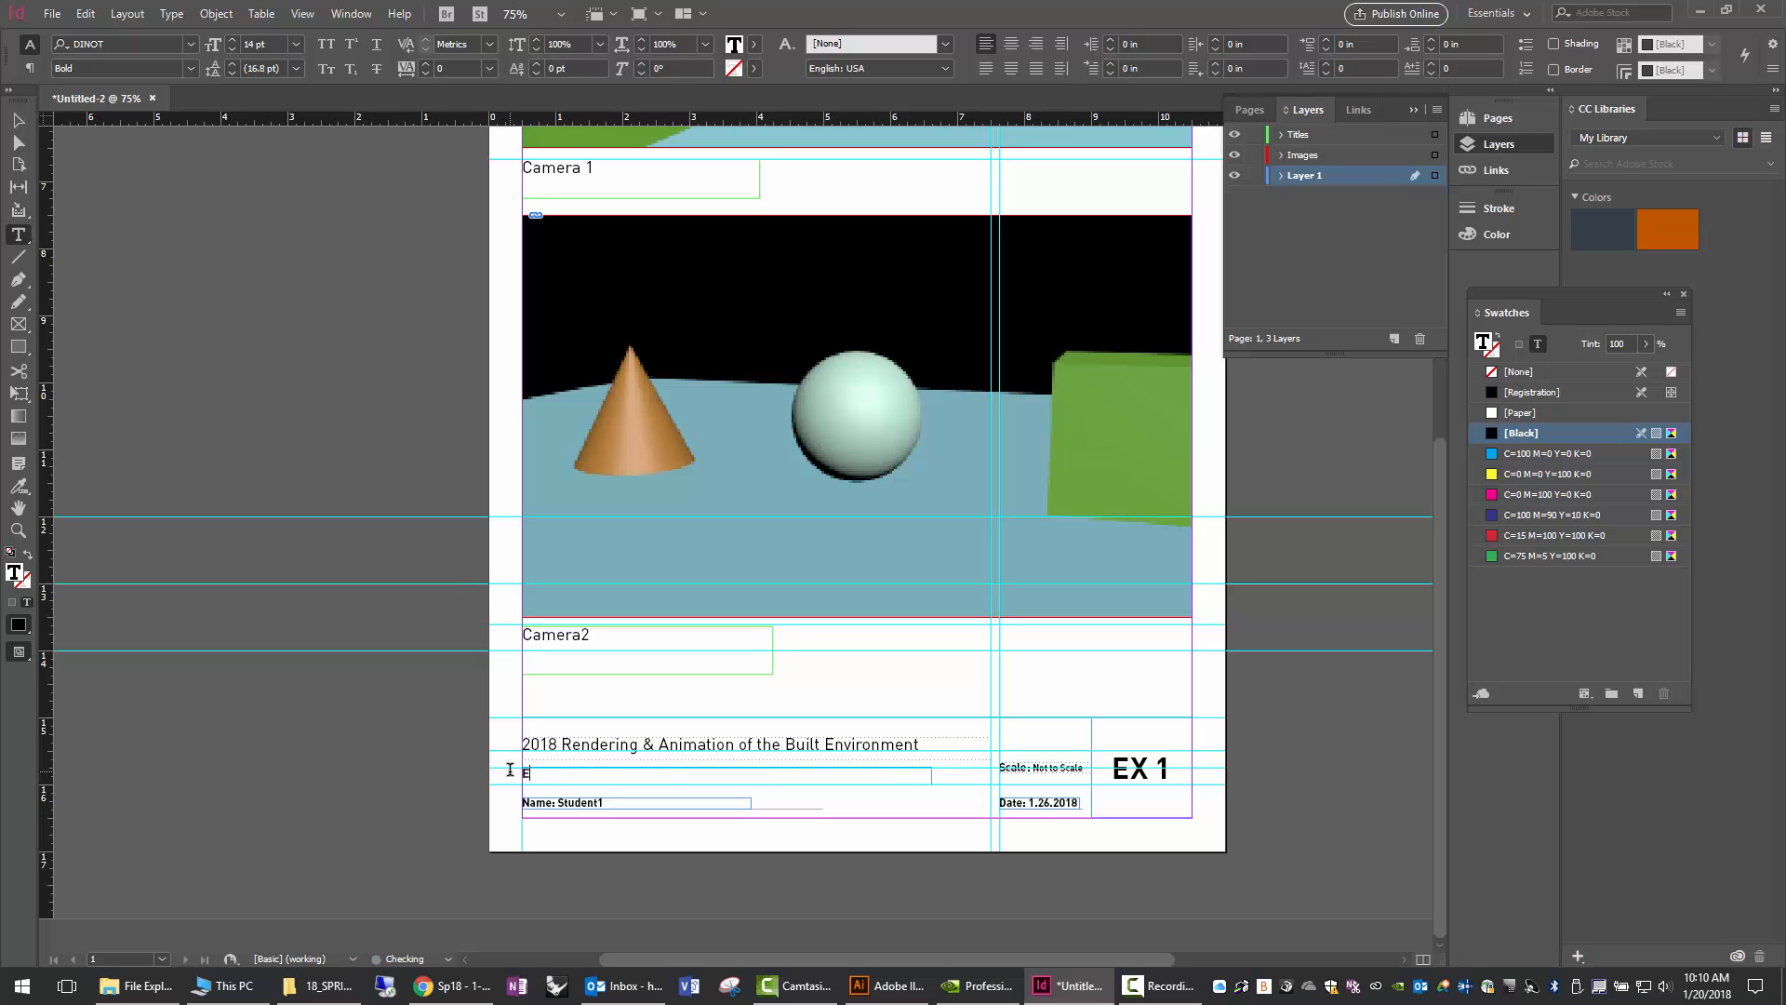
pyautogui.write('xercise 1- Scene')
pyautogui.click(924, 700)
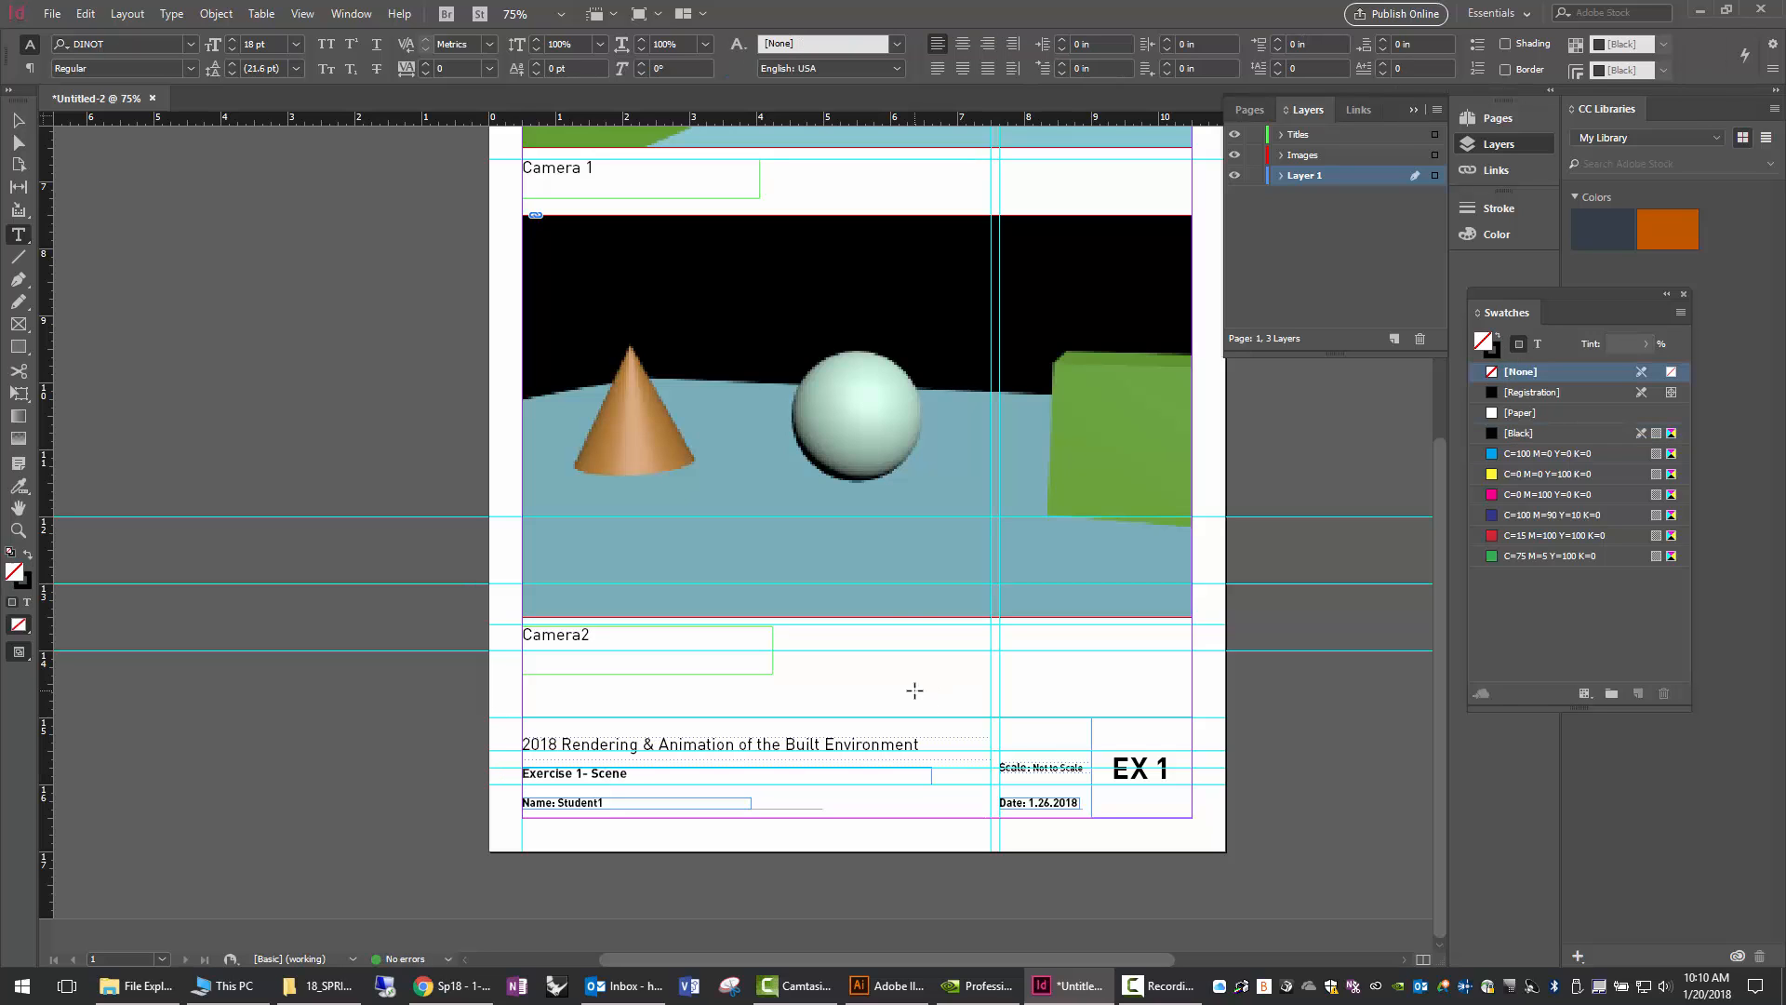
# Save the document in the 18_SPRING folder as 18.EX1.lastname.indd.
pyautogui.click(51, 12)
pyautogui.click(74, 144)
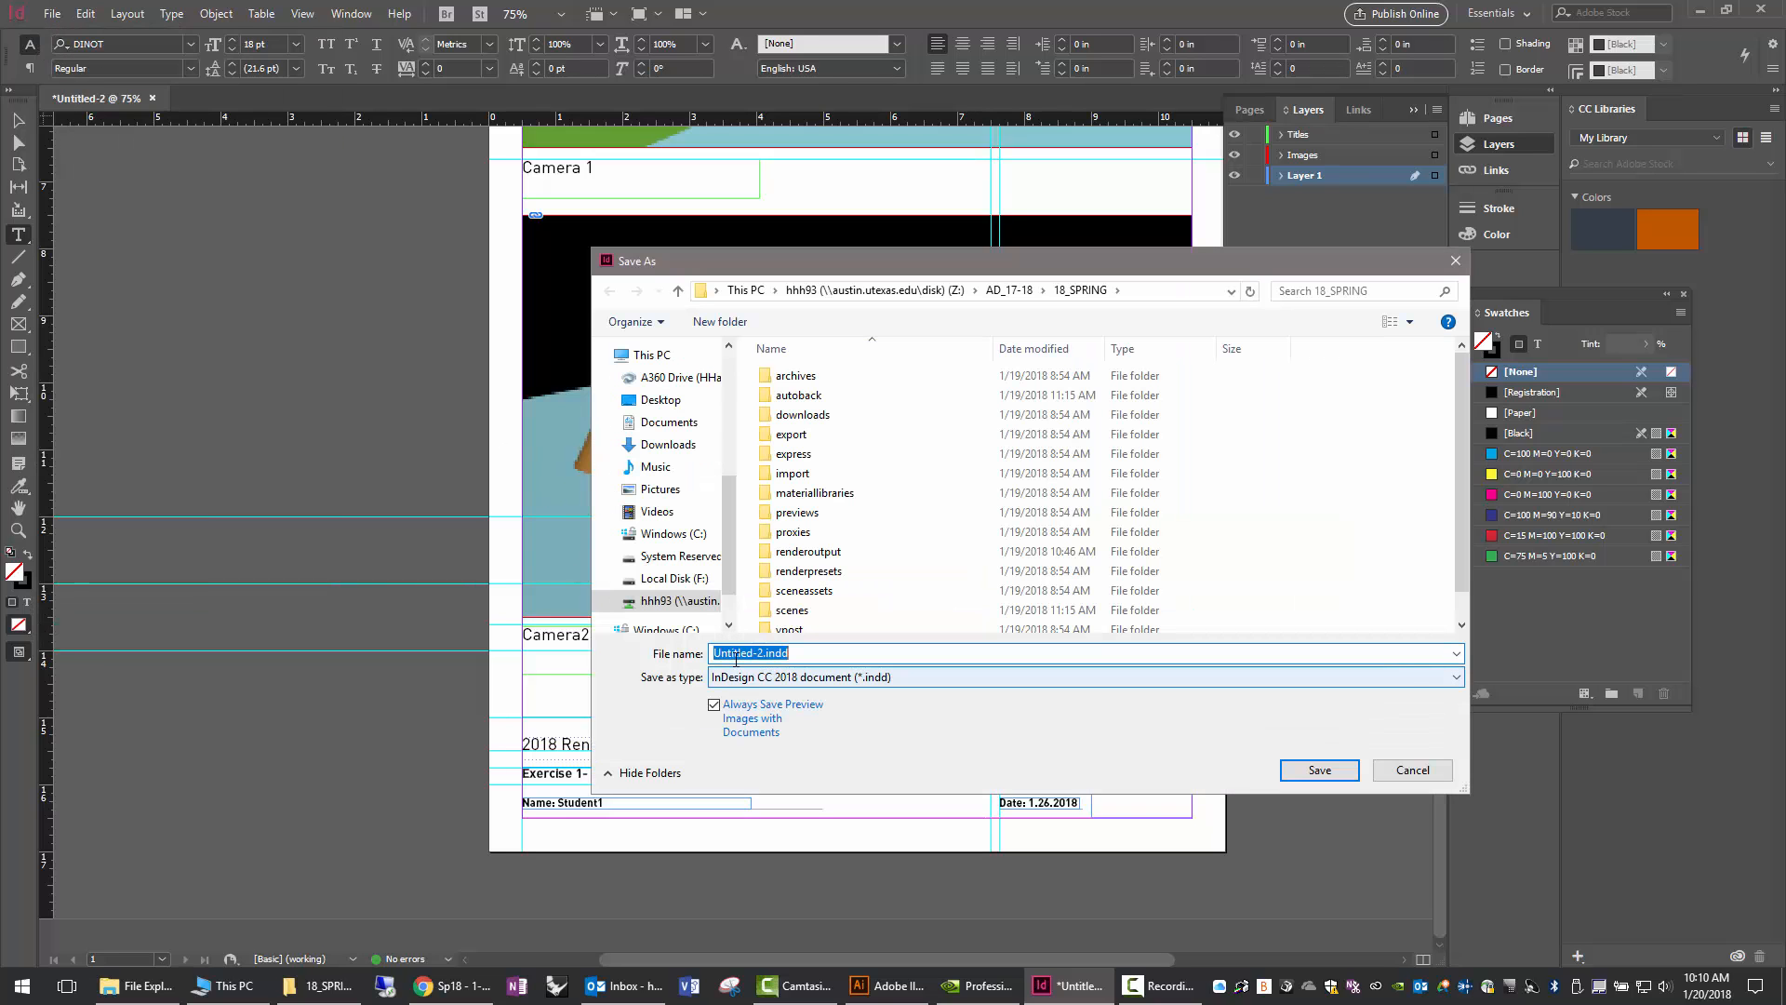
pyautogui.click(762, 653)
pyautogui.moveTo(761, 653); pyautogui.dragTo(700, 657)
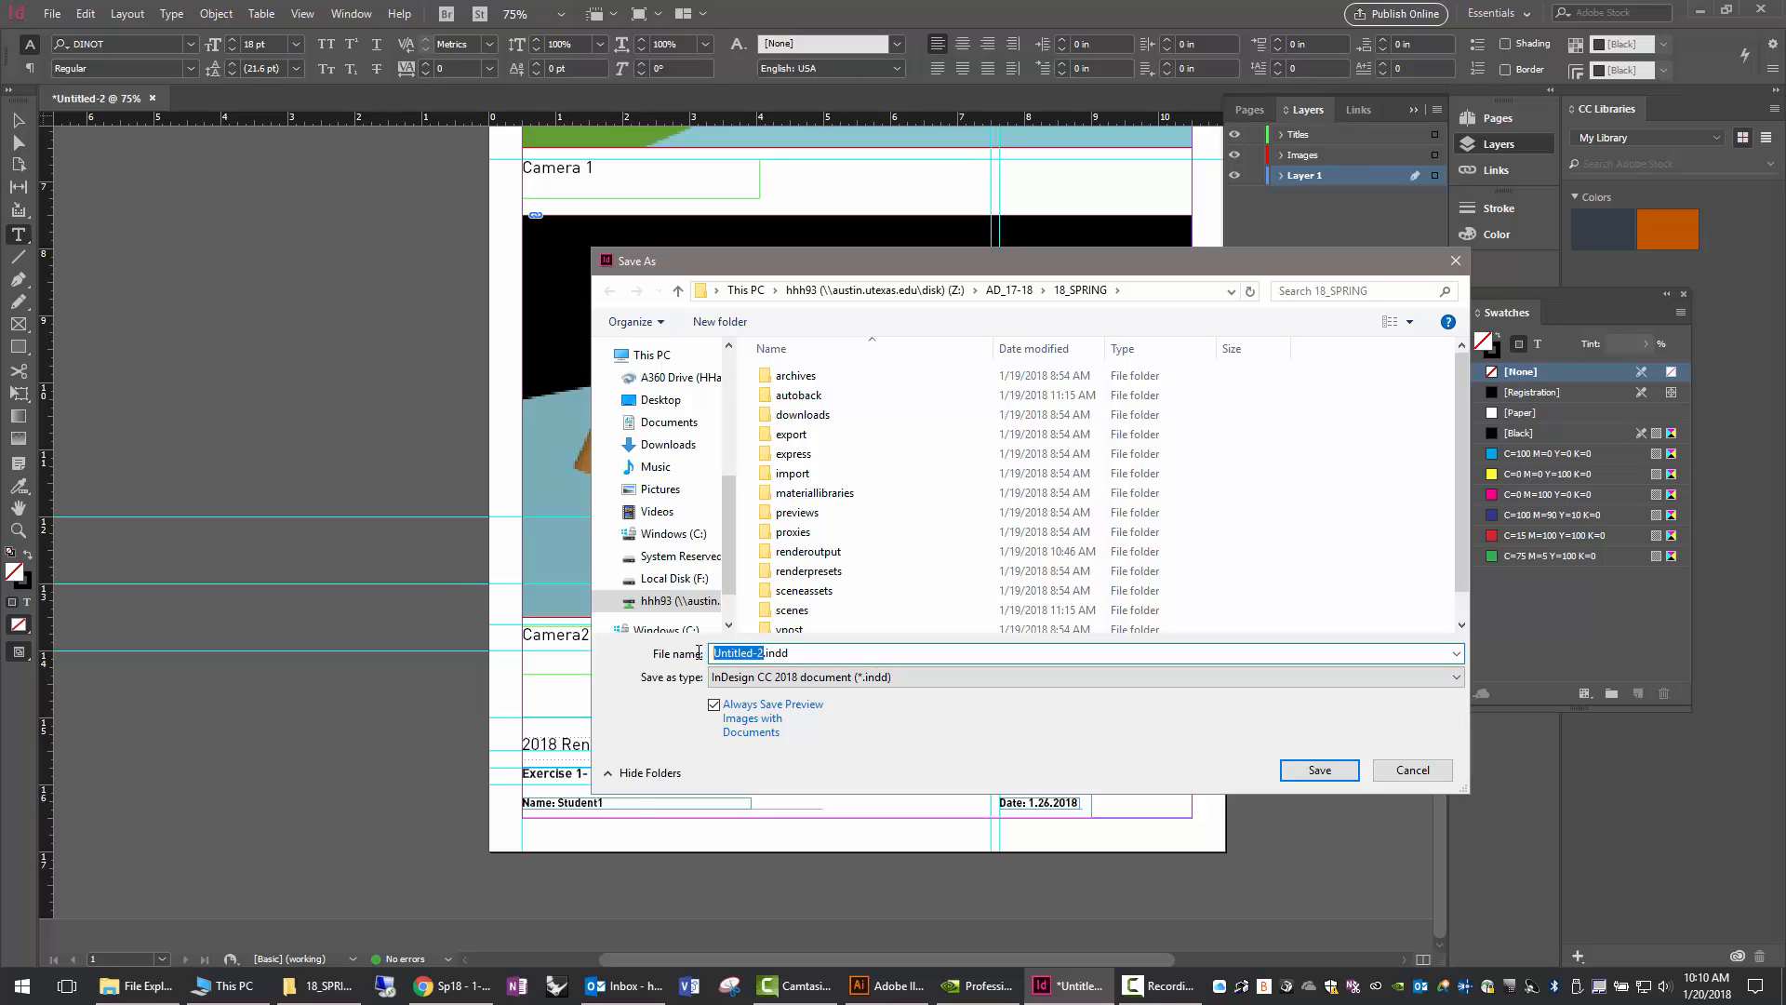
pyautogui.write('EX')
pyautogui.write('18.')
pyautogui.press('Right')
pyautogui.write('1')
pyautogui.write('.lastname')
pyautogui.press('Return')
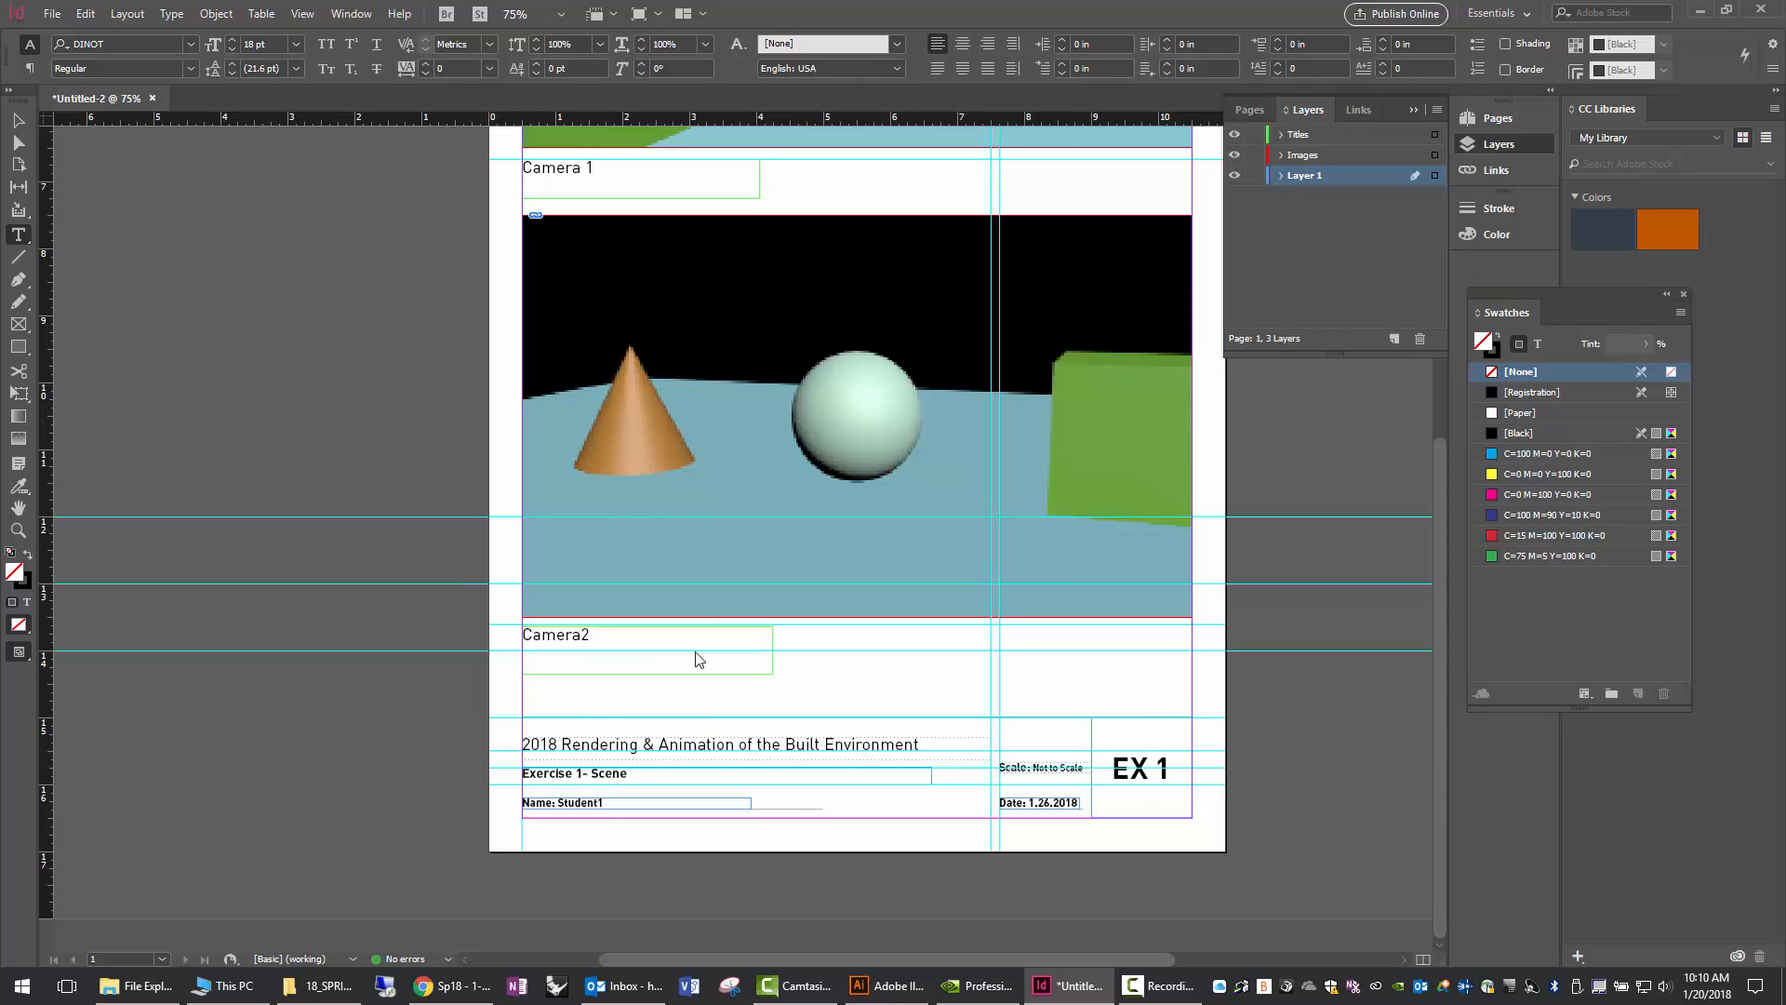
# Export the sheet as 18.EX1.lastname.pdf with the High Quality Print preset and dismiss the Publish Online promotion.
pyautogui.click(51, 14)
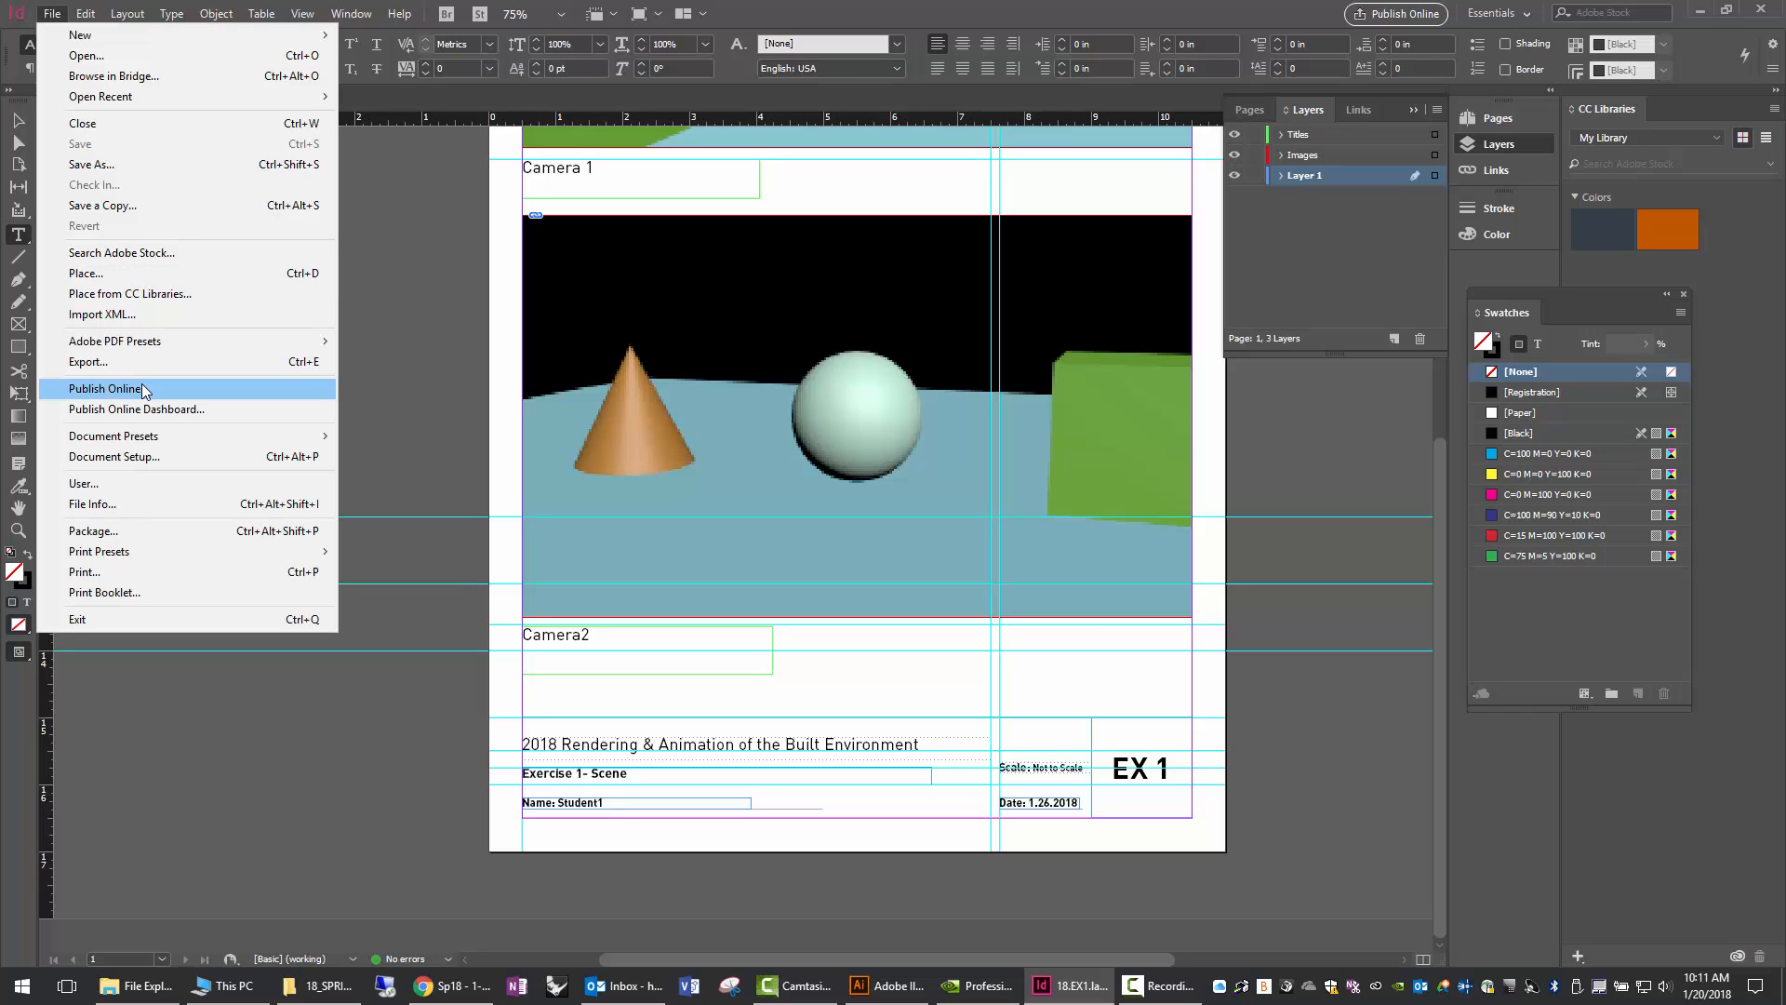
pyautogui.moveTo(148, 350)
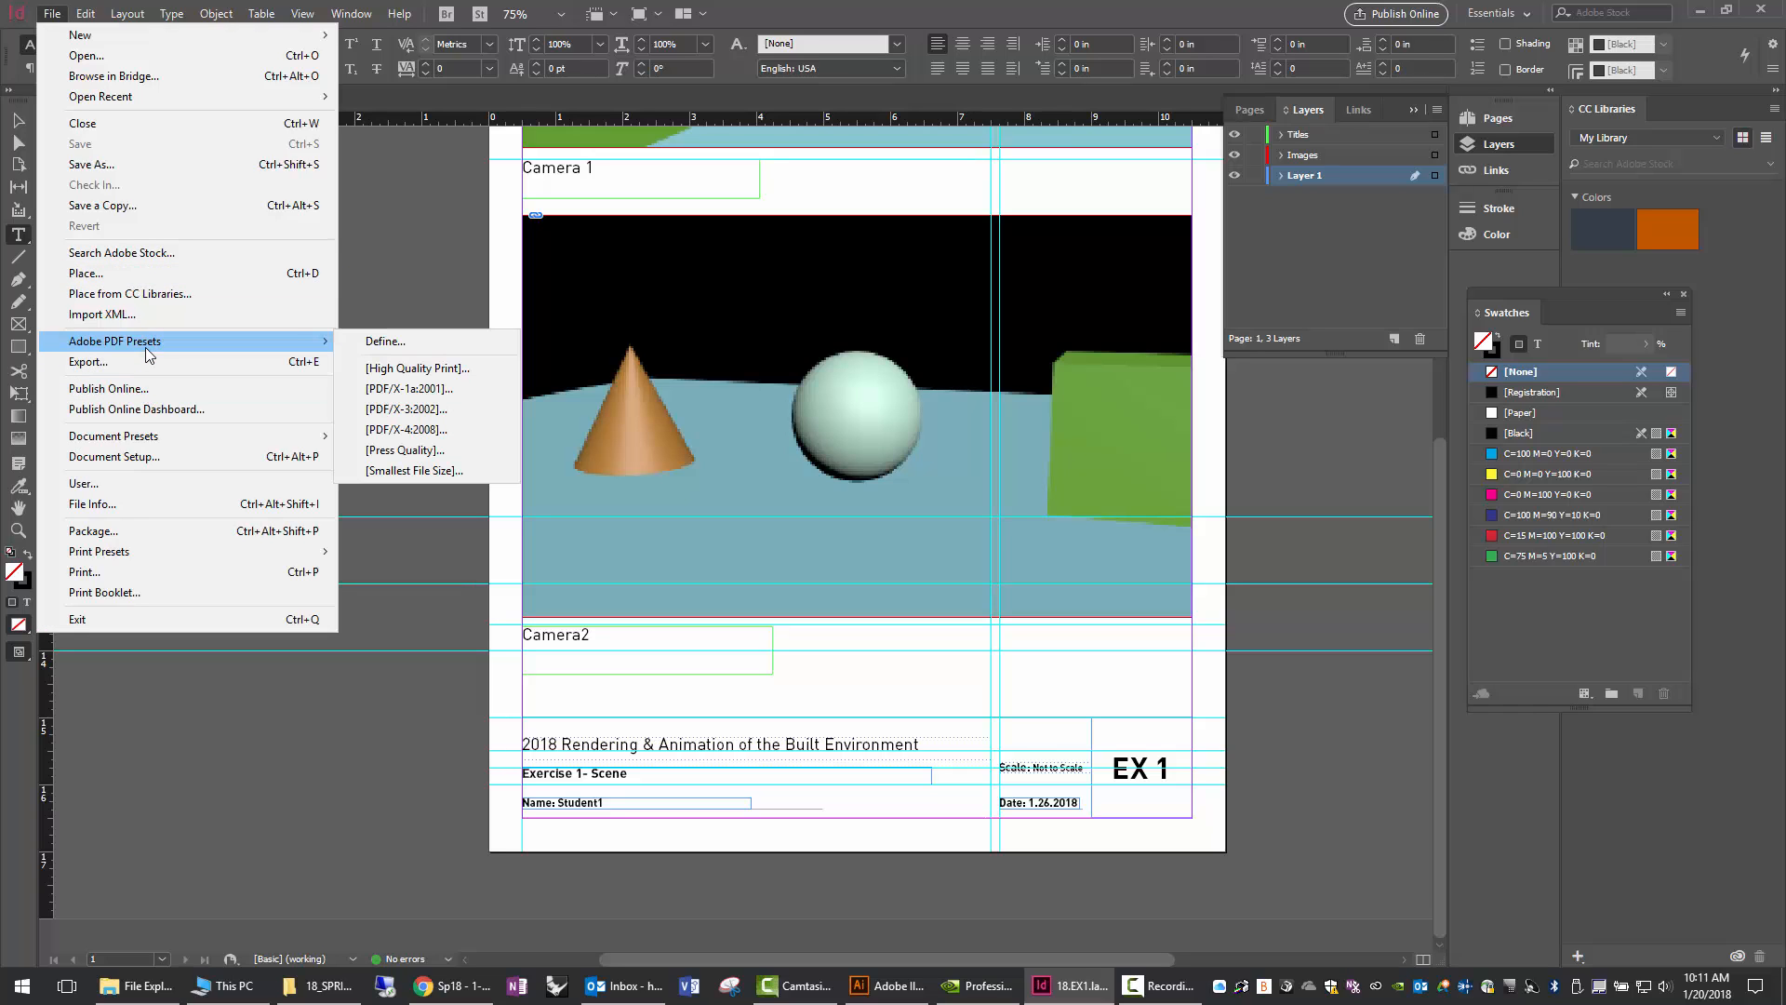
pyautogui.click(409, 370)
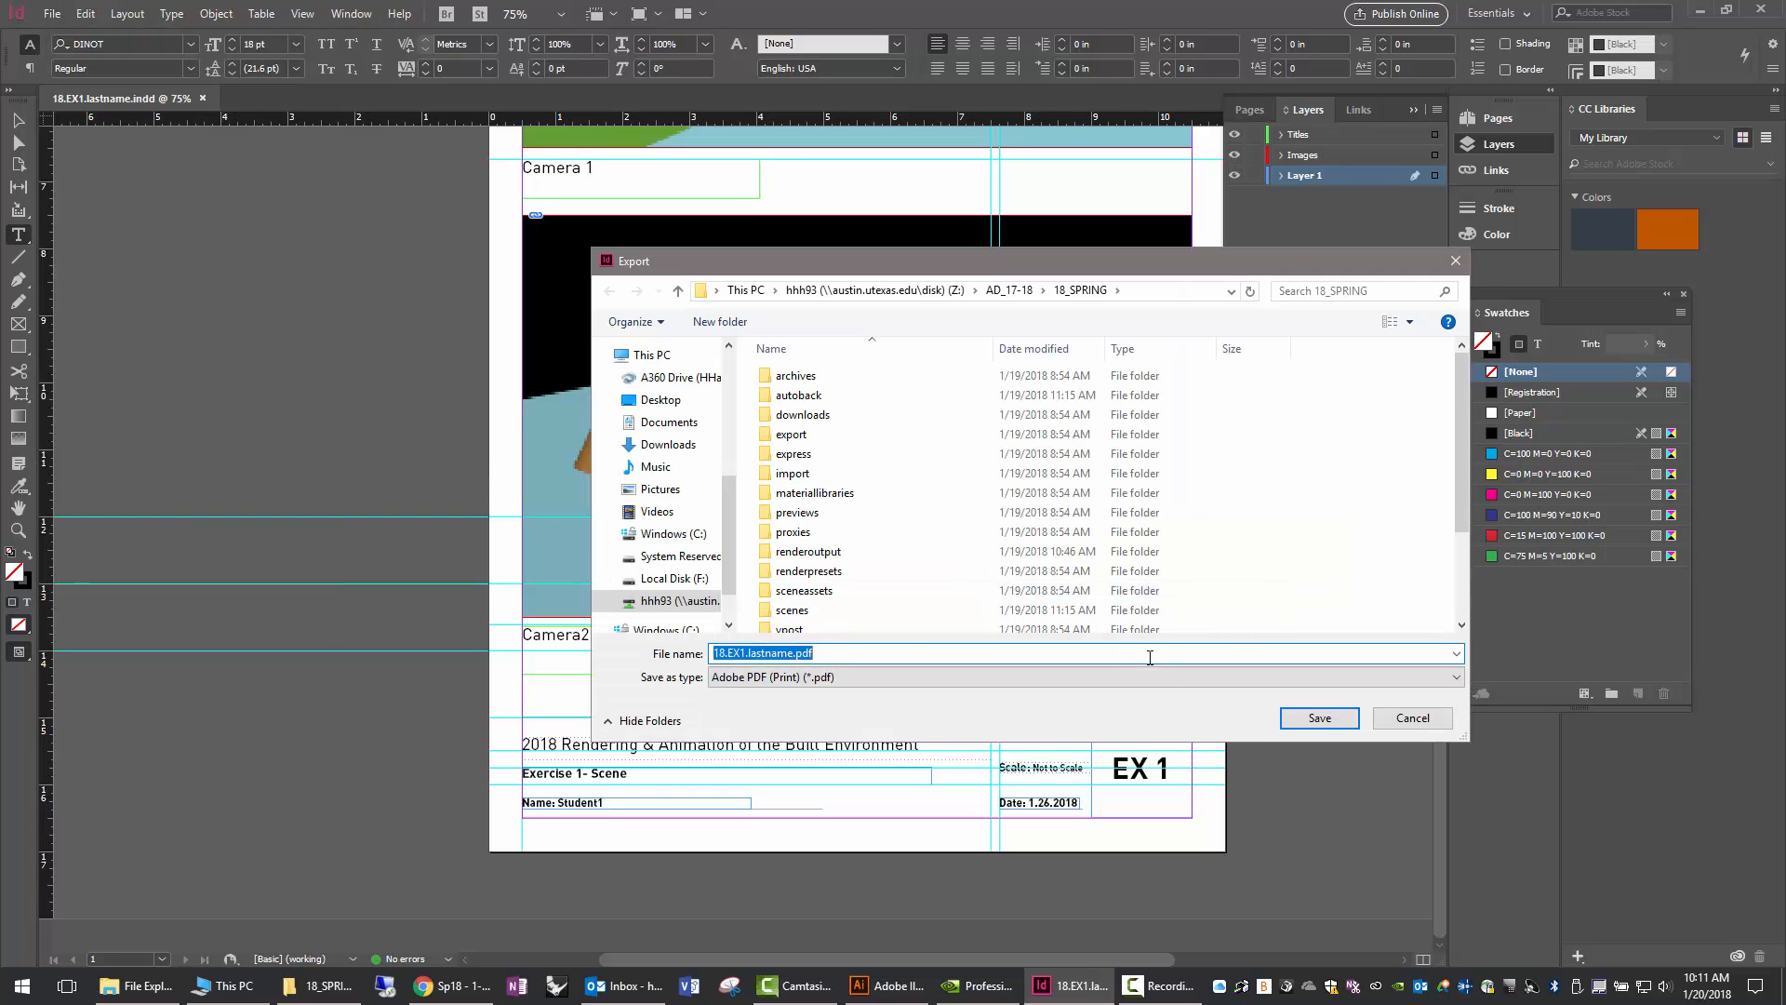
pyautogui.click(1320, 719)
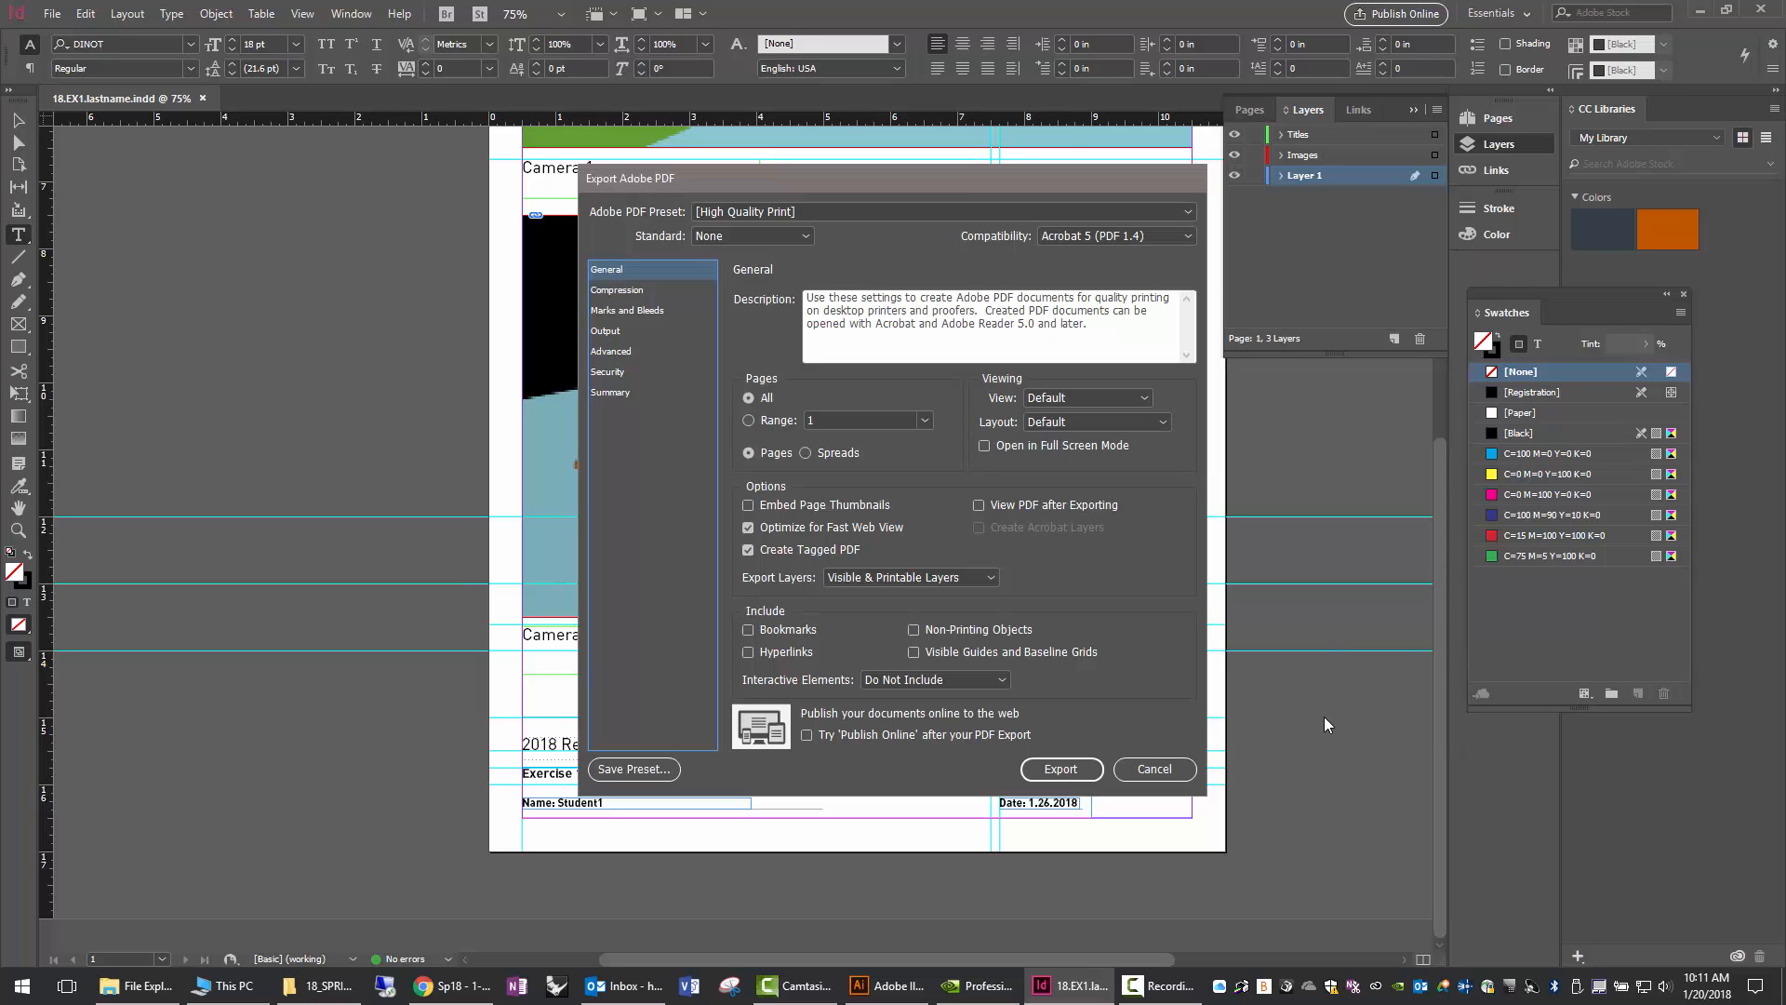
pyautogui.click(1046, 770)
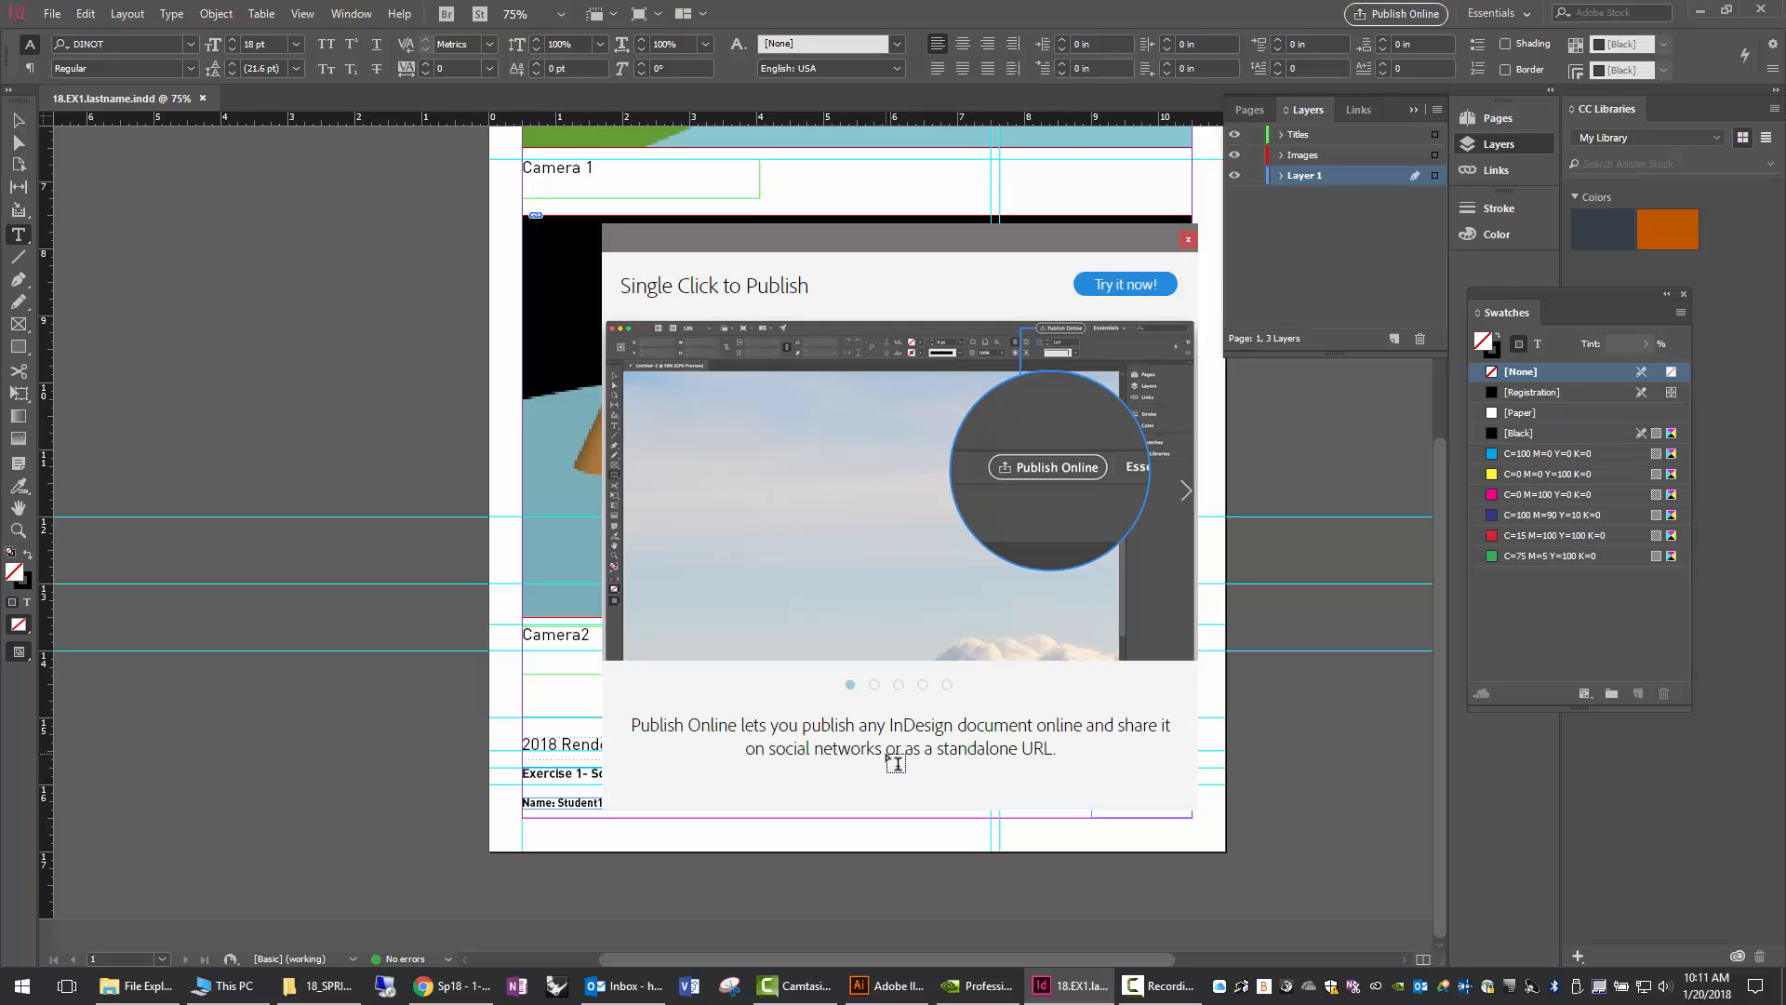
pyautogui.click(1189, 240)
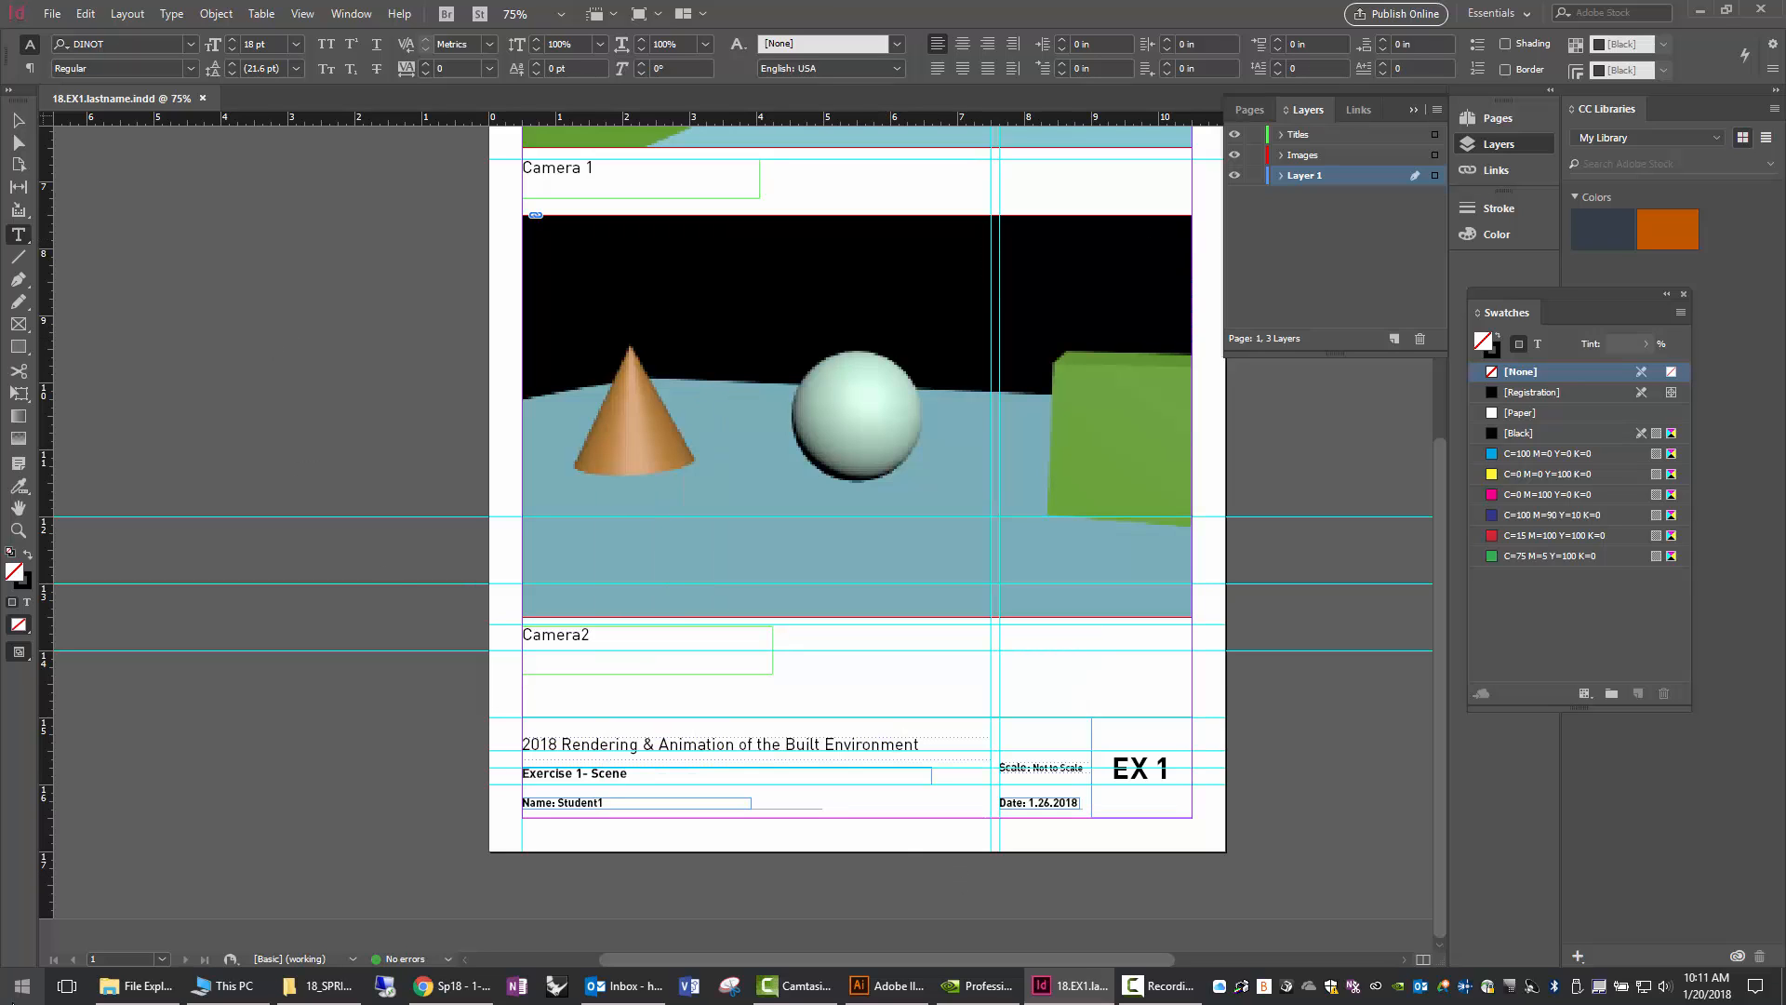
# Switch to Acrobat Reader DC and open 18.EX1.lastname.pdf from the Desktop.
pyautogui.click(24, 992)
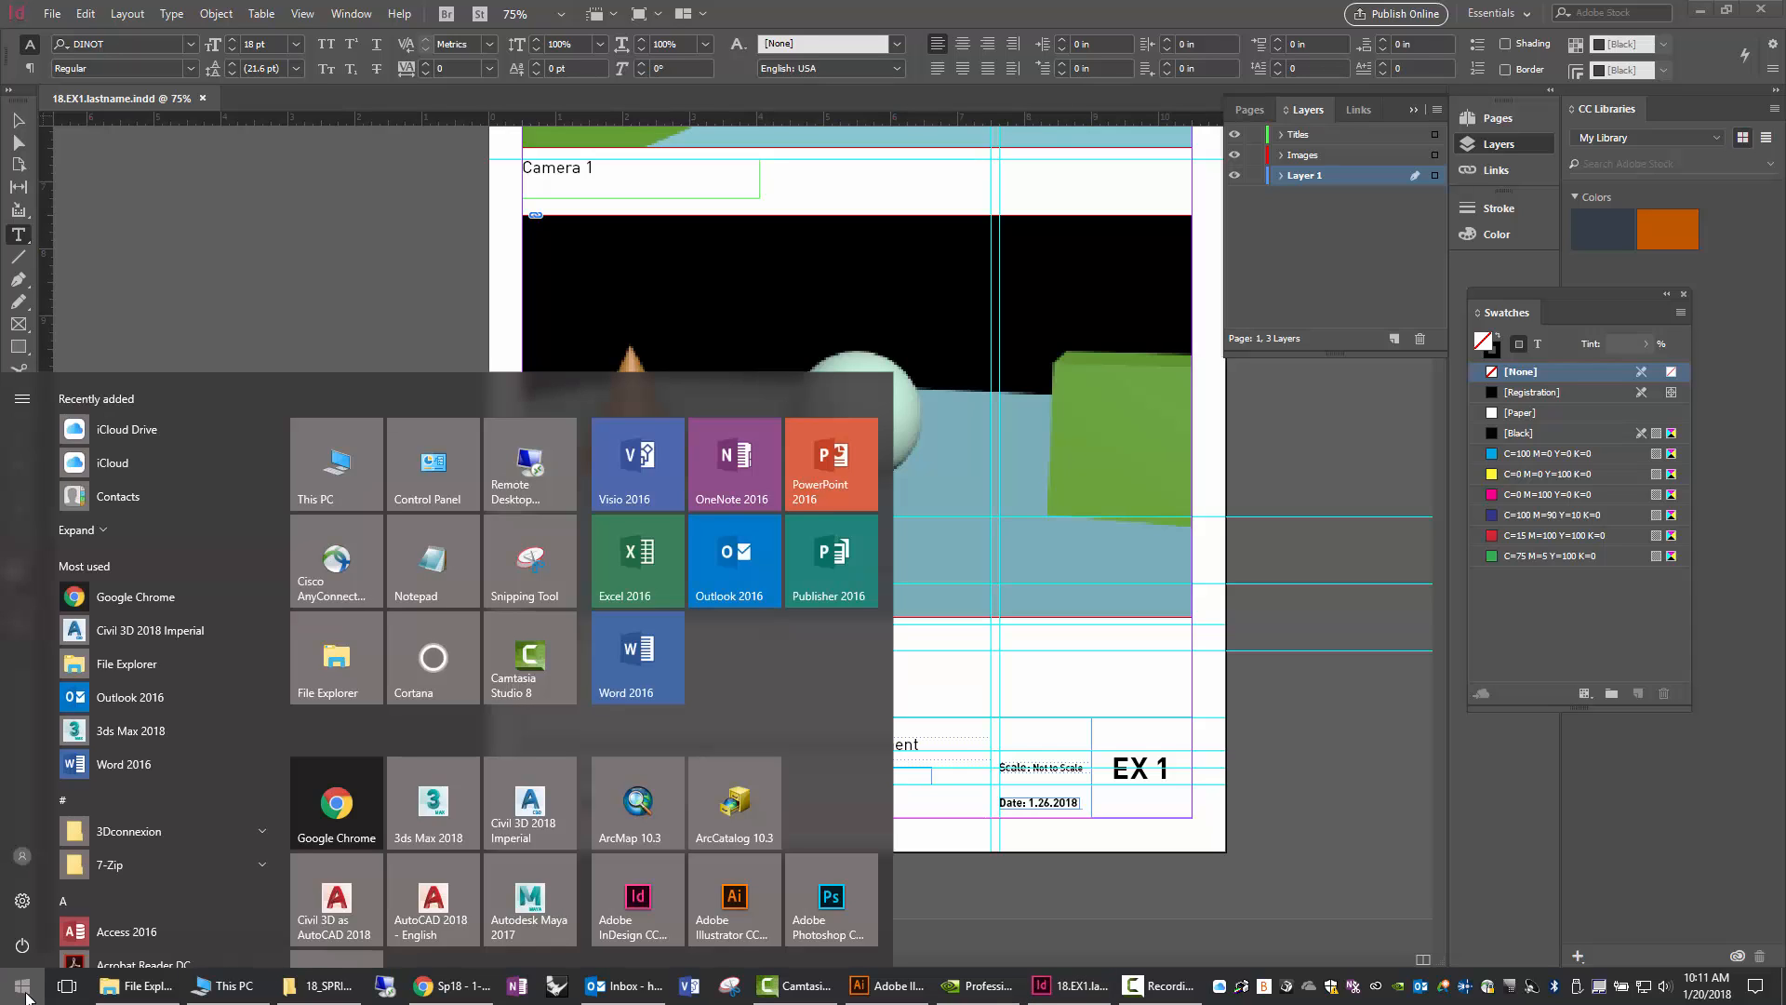
pyautogui.scroll(-2, 121, 885)
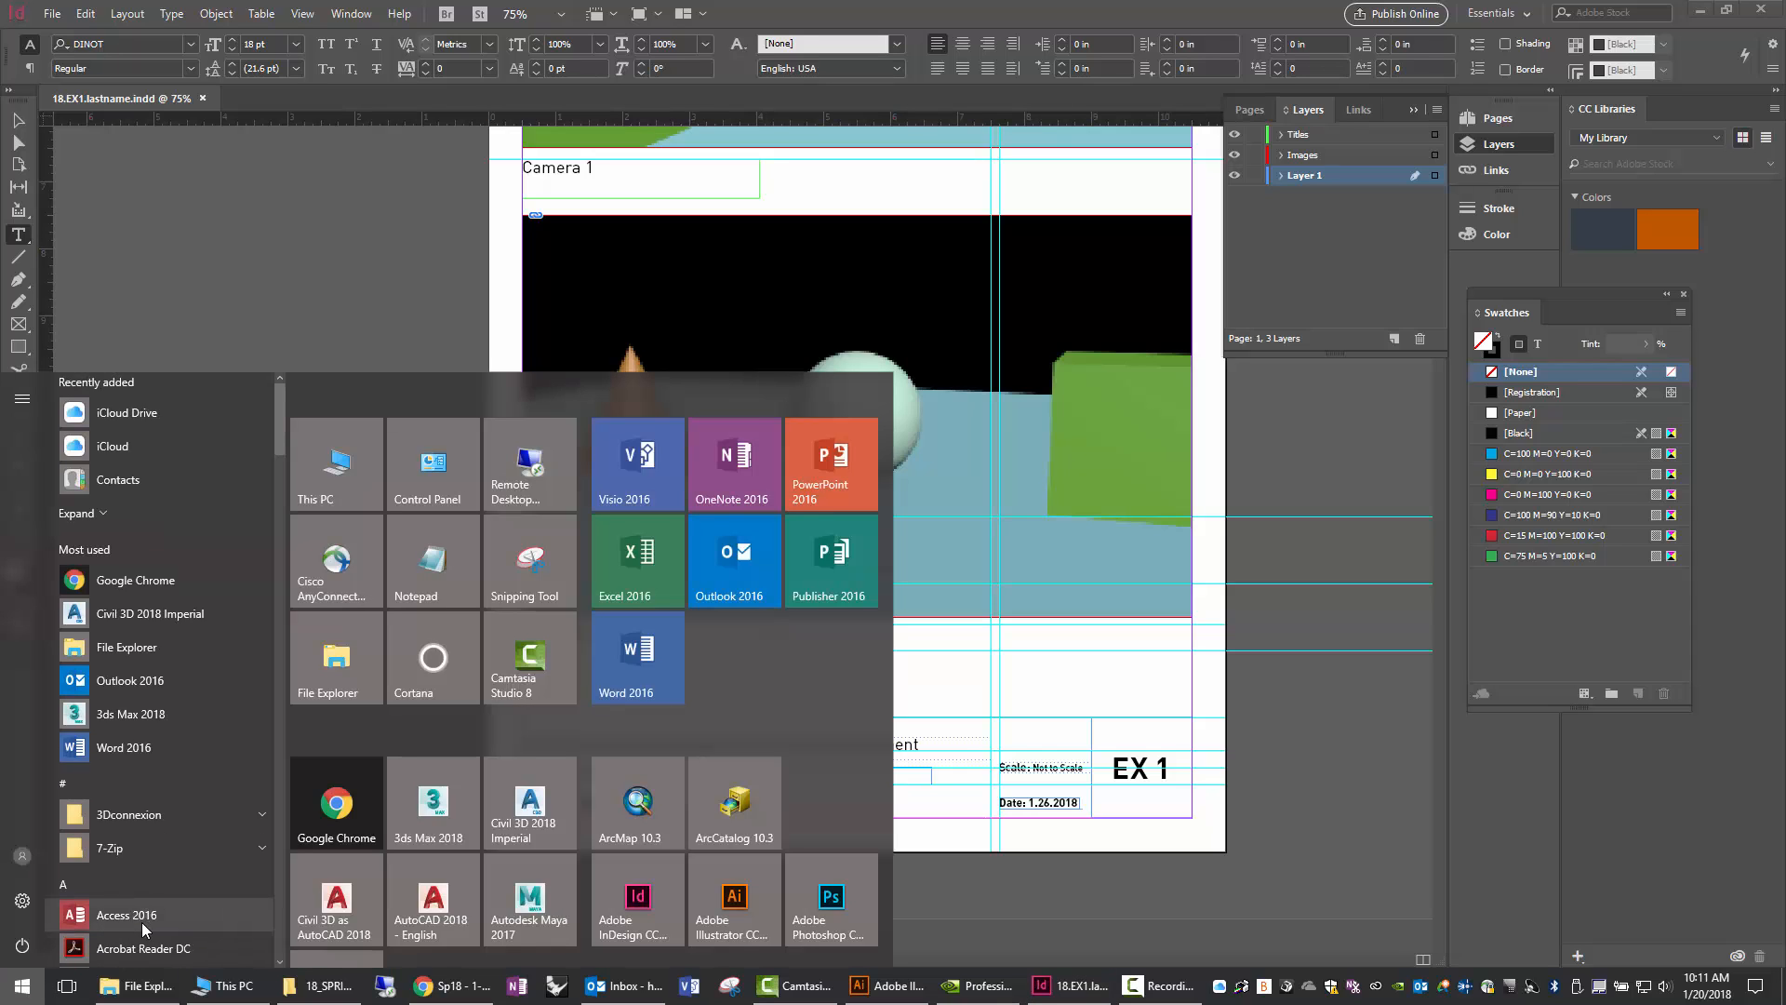
pyautogui.click(121, 879)
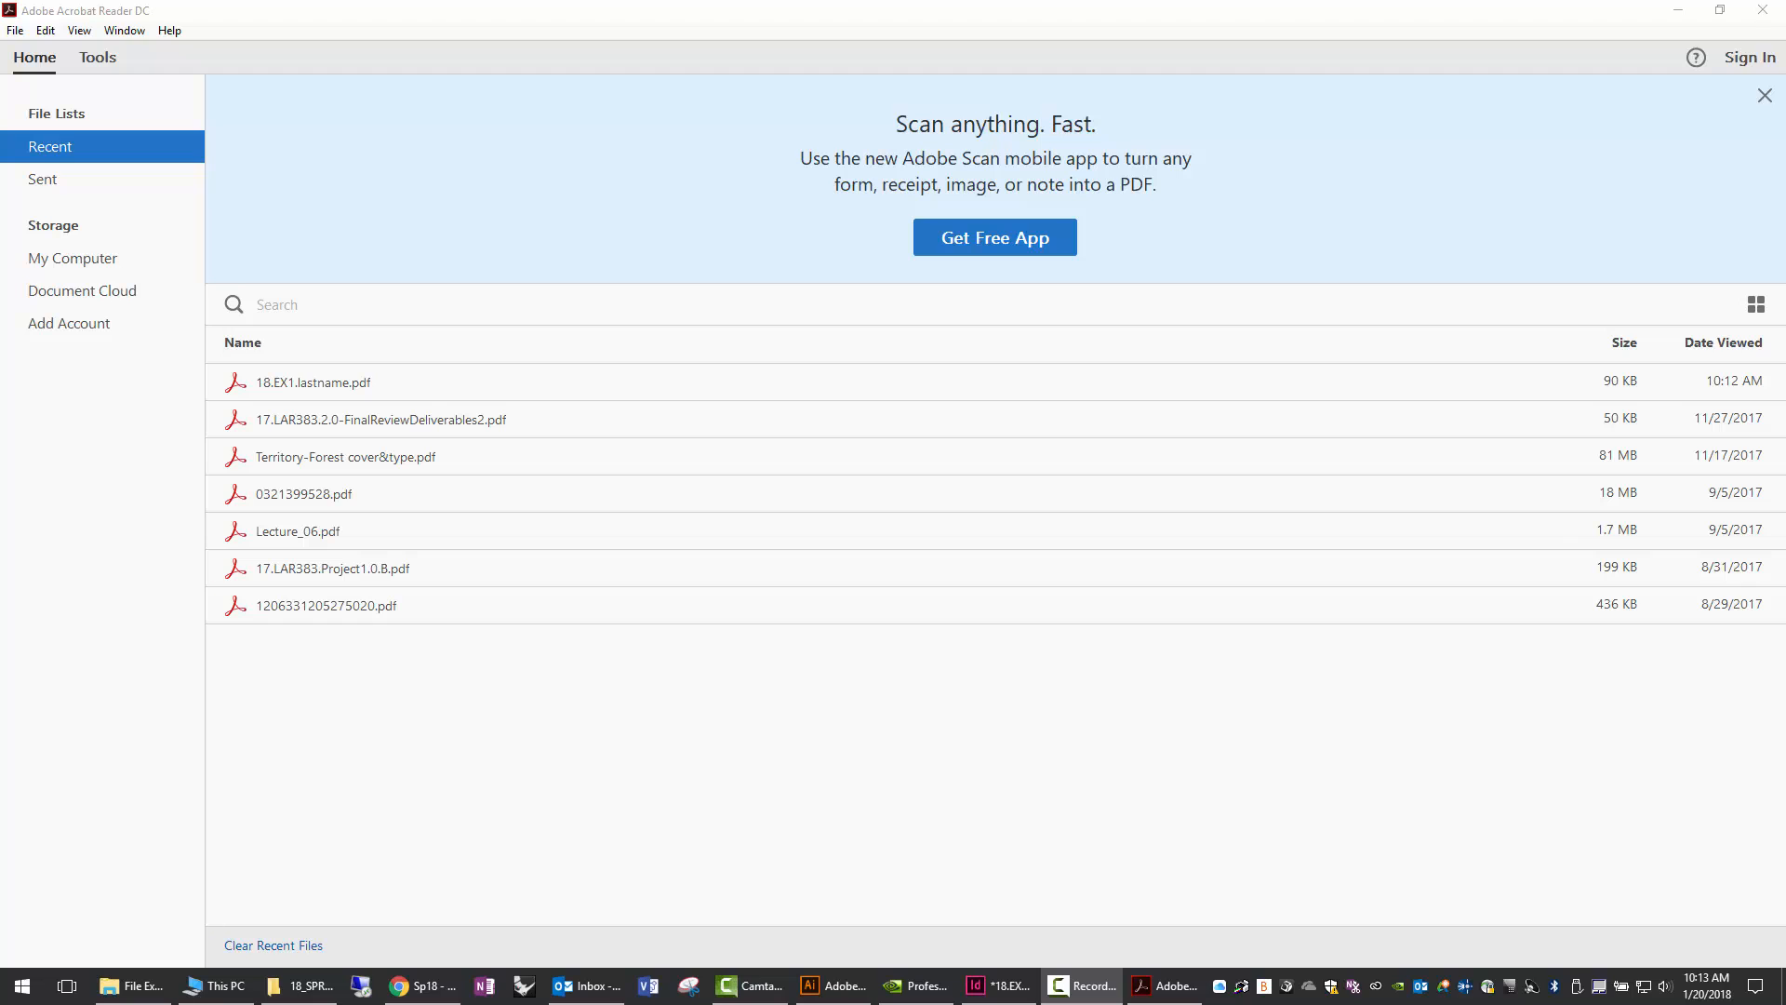
pyautogui.click(14, 31)
pyautogui.click(56, 60)
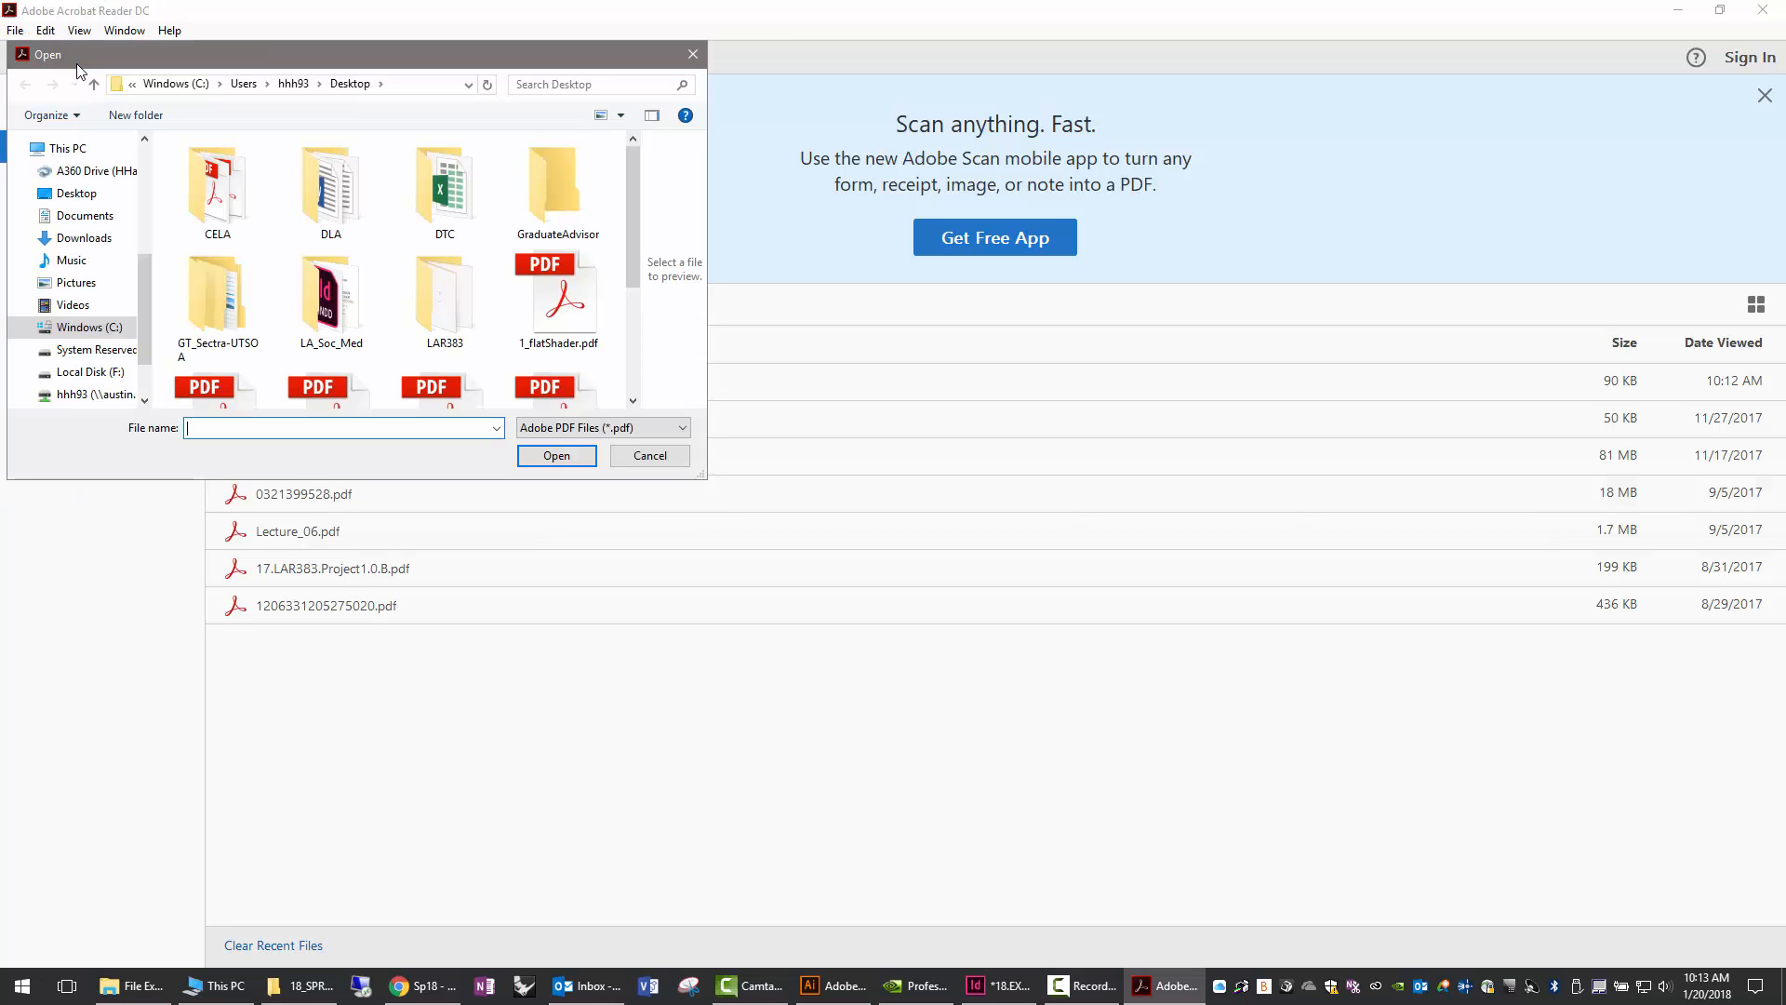
pyautogui.moveTo(634, 222); pyautogui.dragTo(634, 303)
pyautogui.click(359, 264)
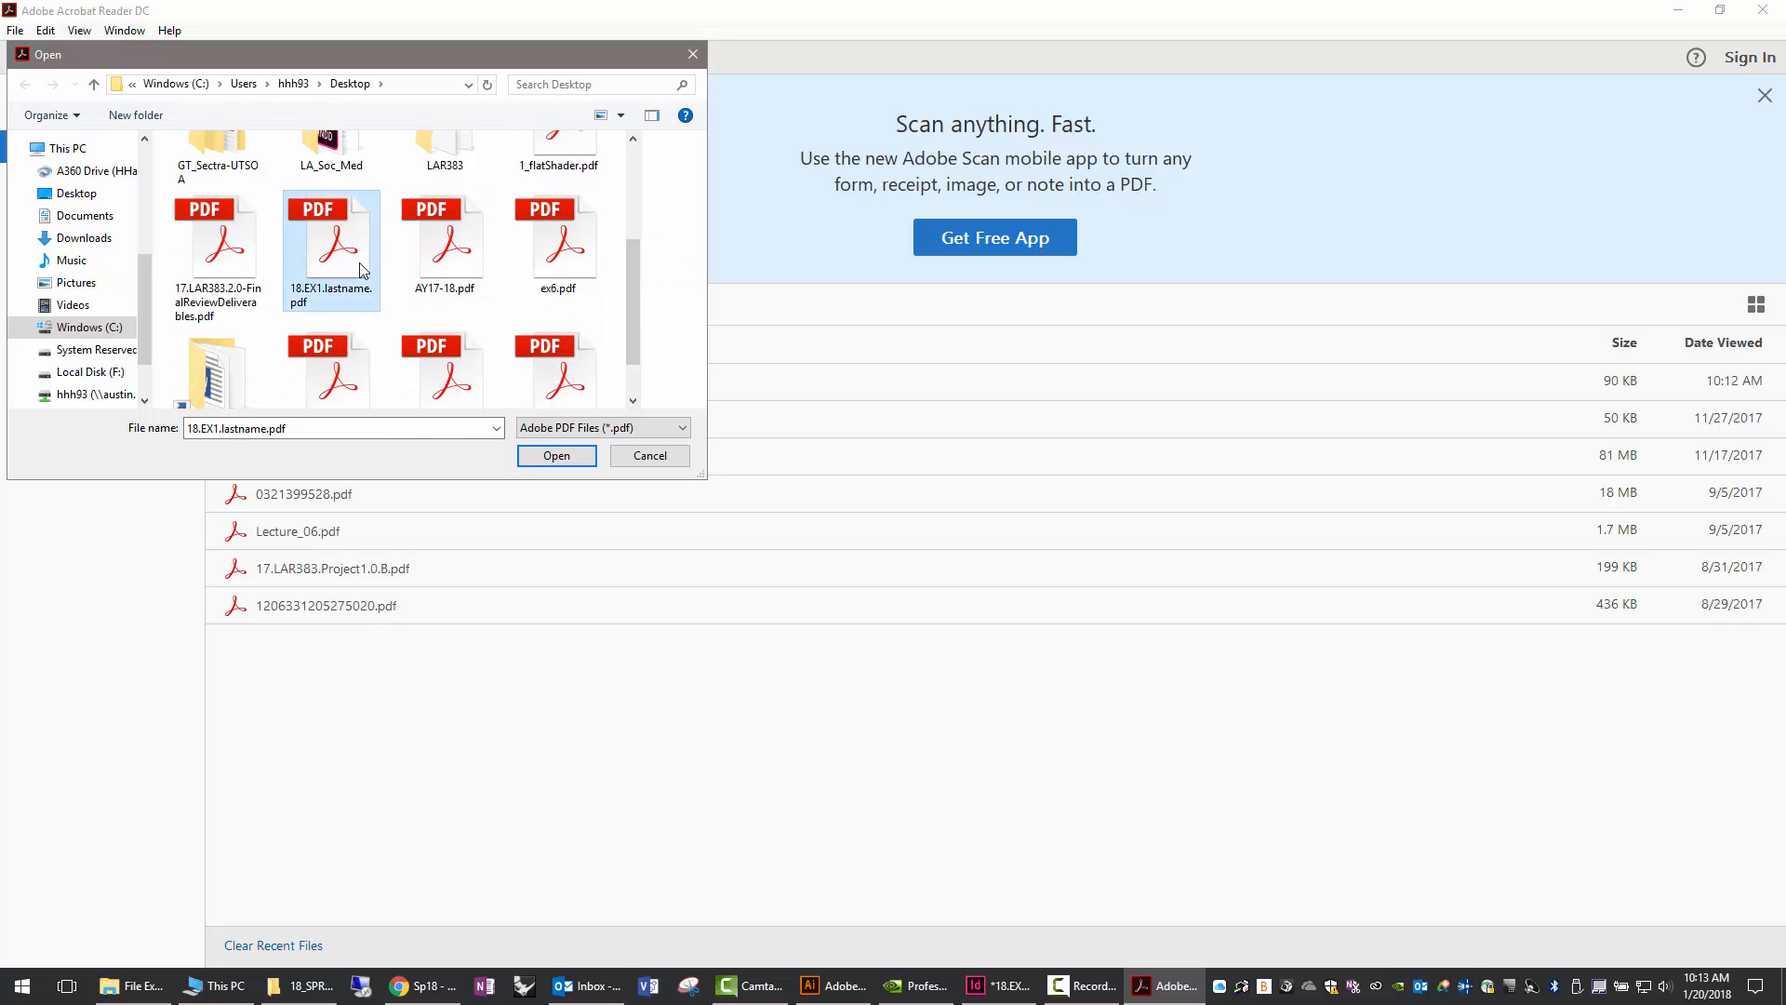
pyautogui.click(555, 456)
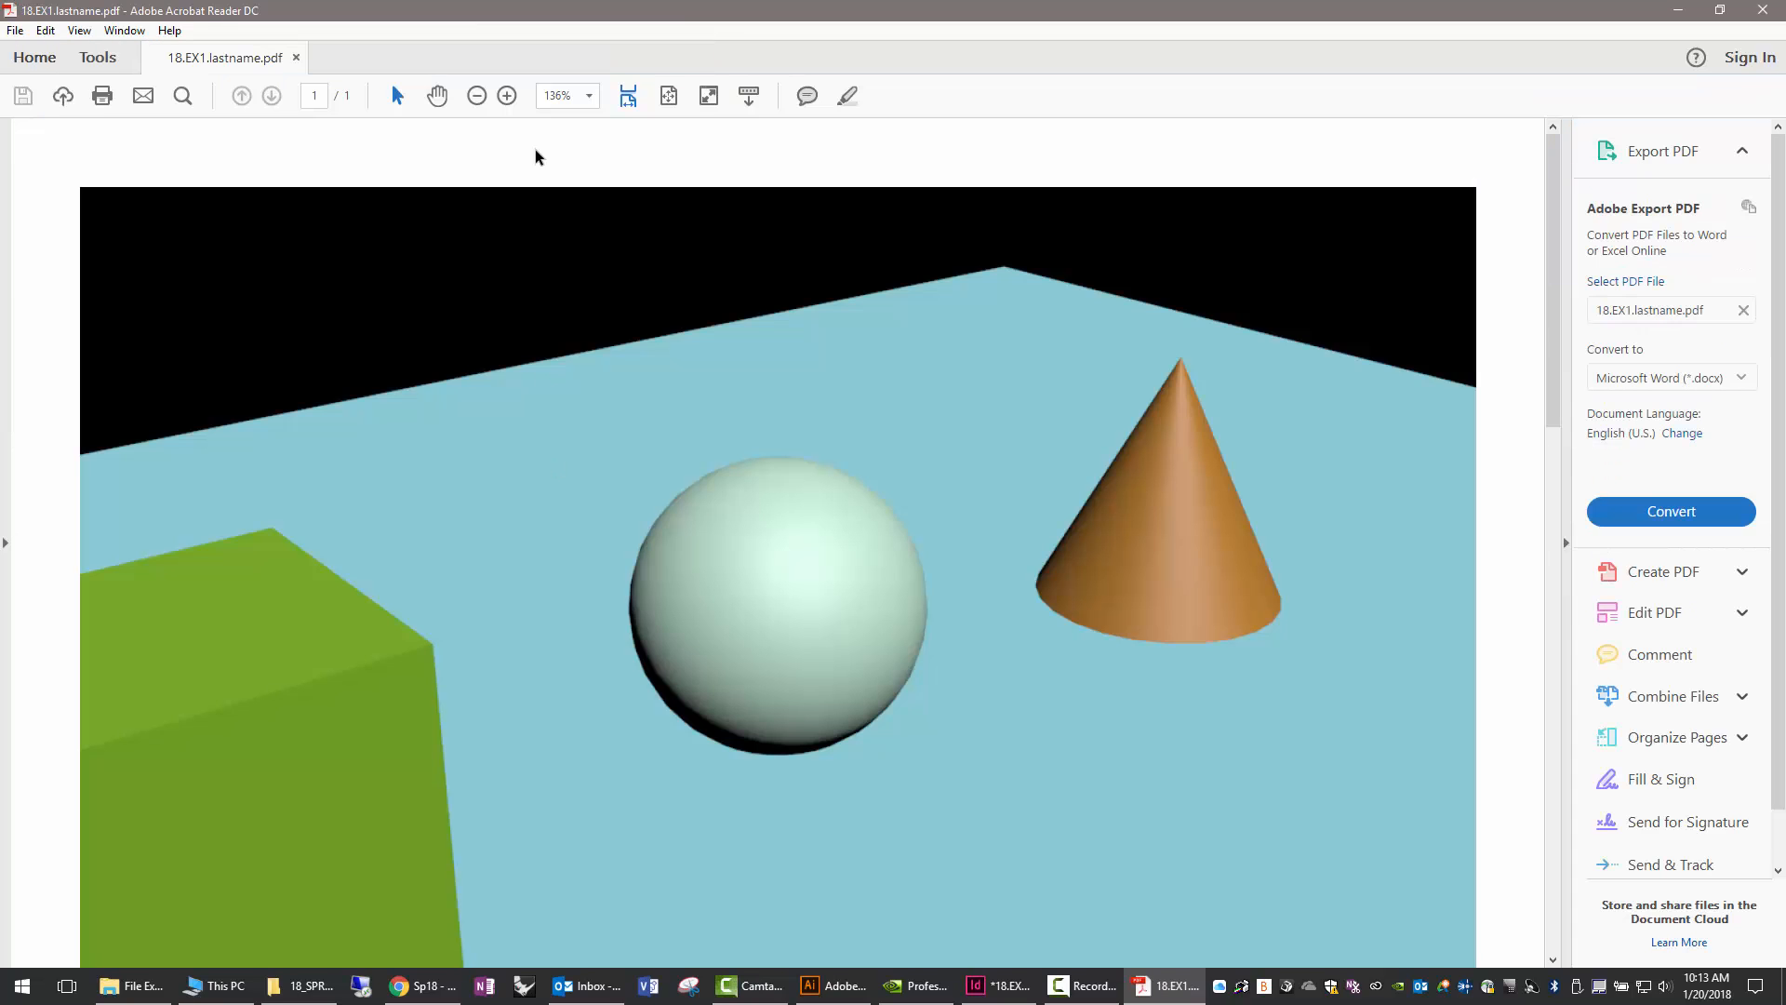
# Fit the whole PDF page in view to check the layout, then close the file and Acrobat Reader.
pyautogui.click(670, 95)
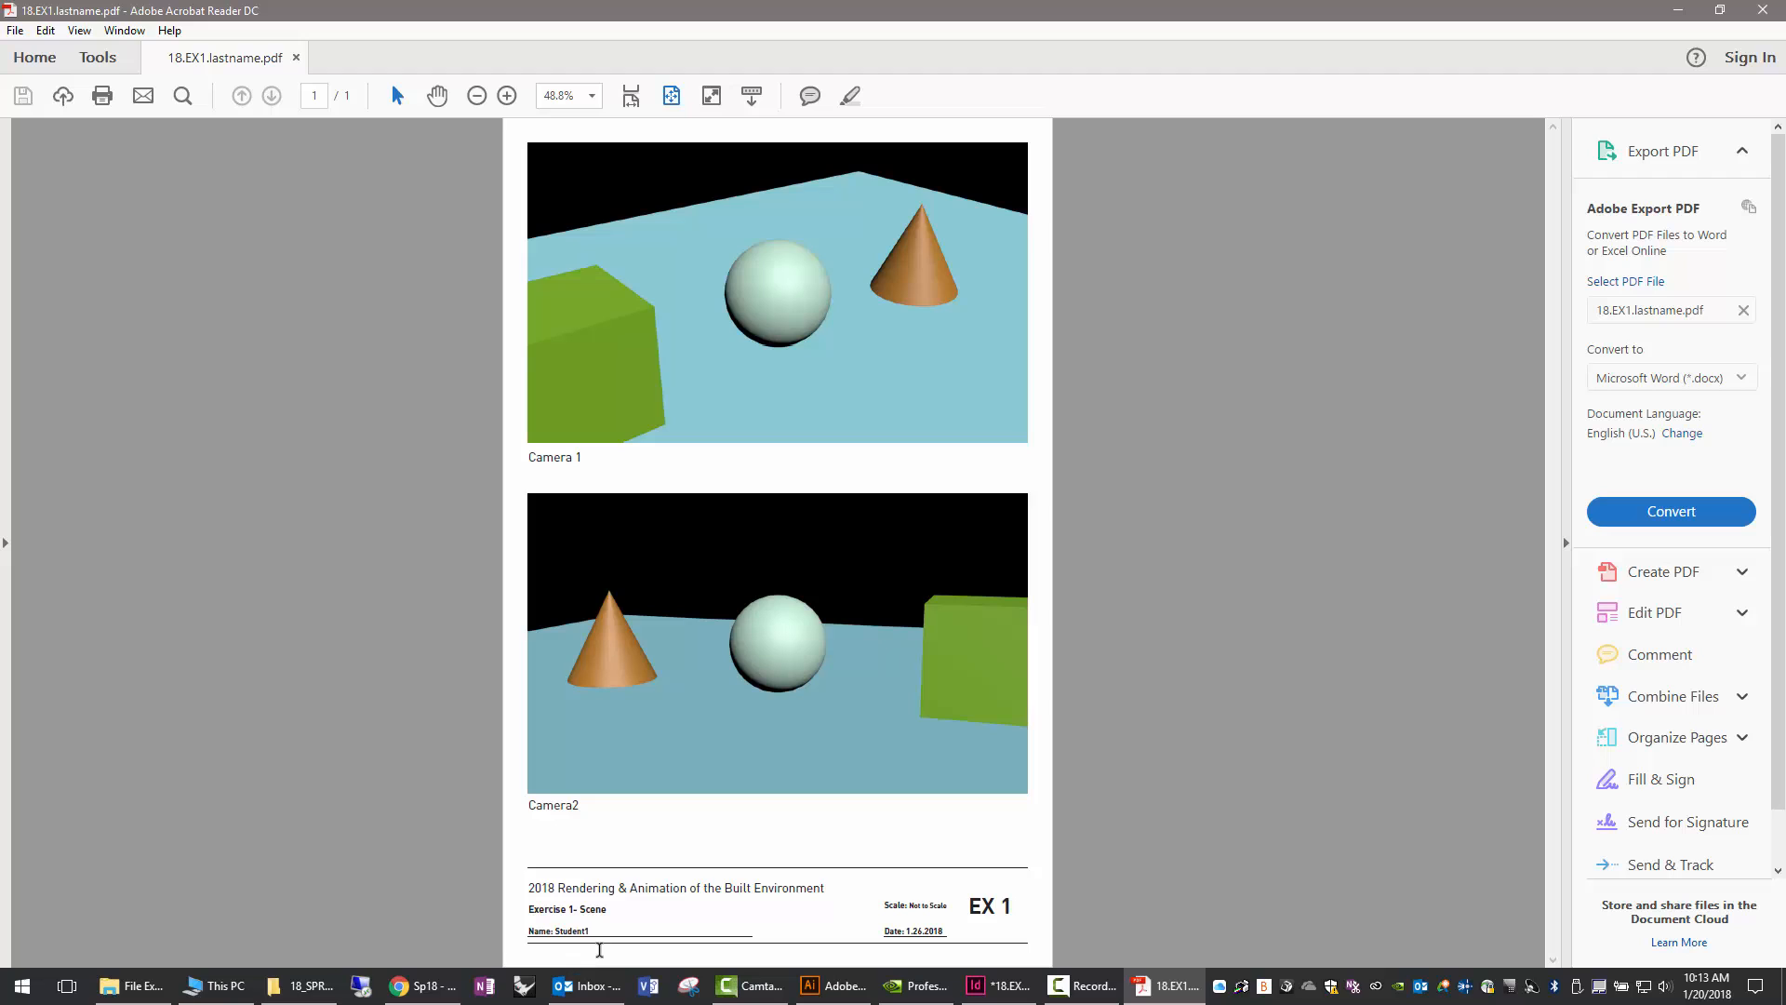
pyautogui.click(15, 30)
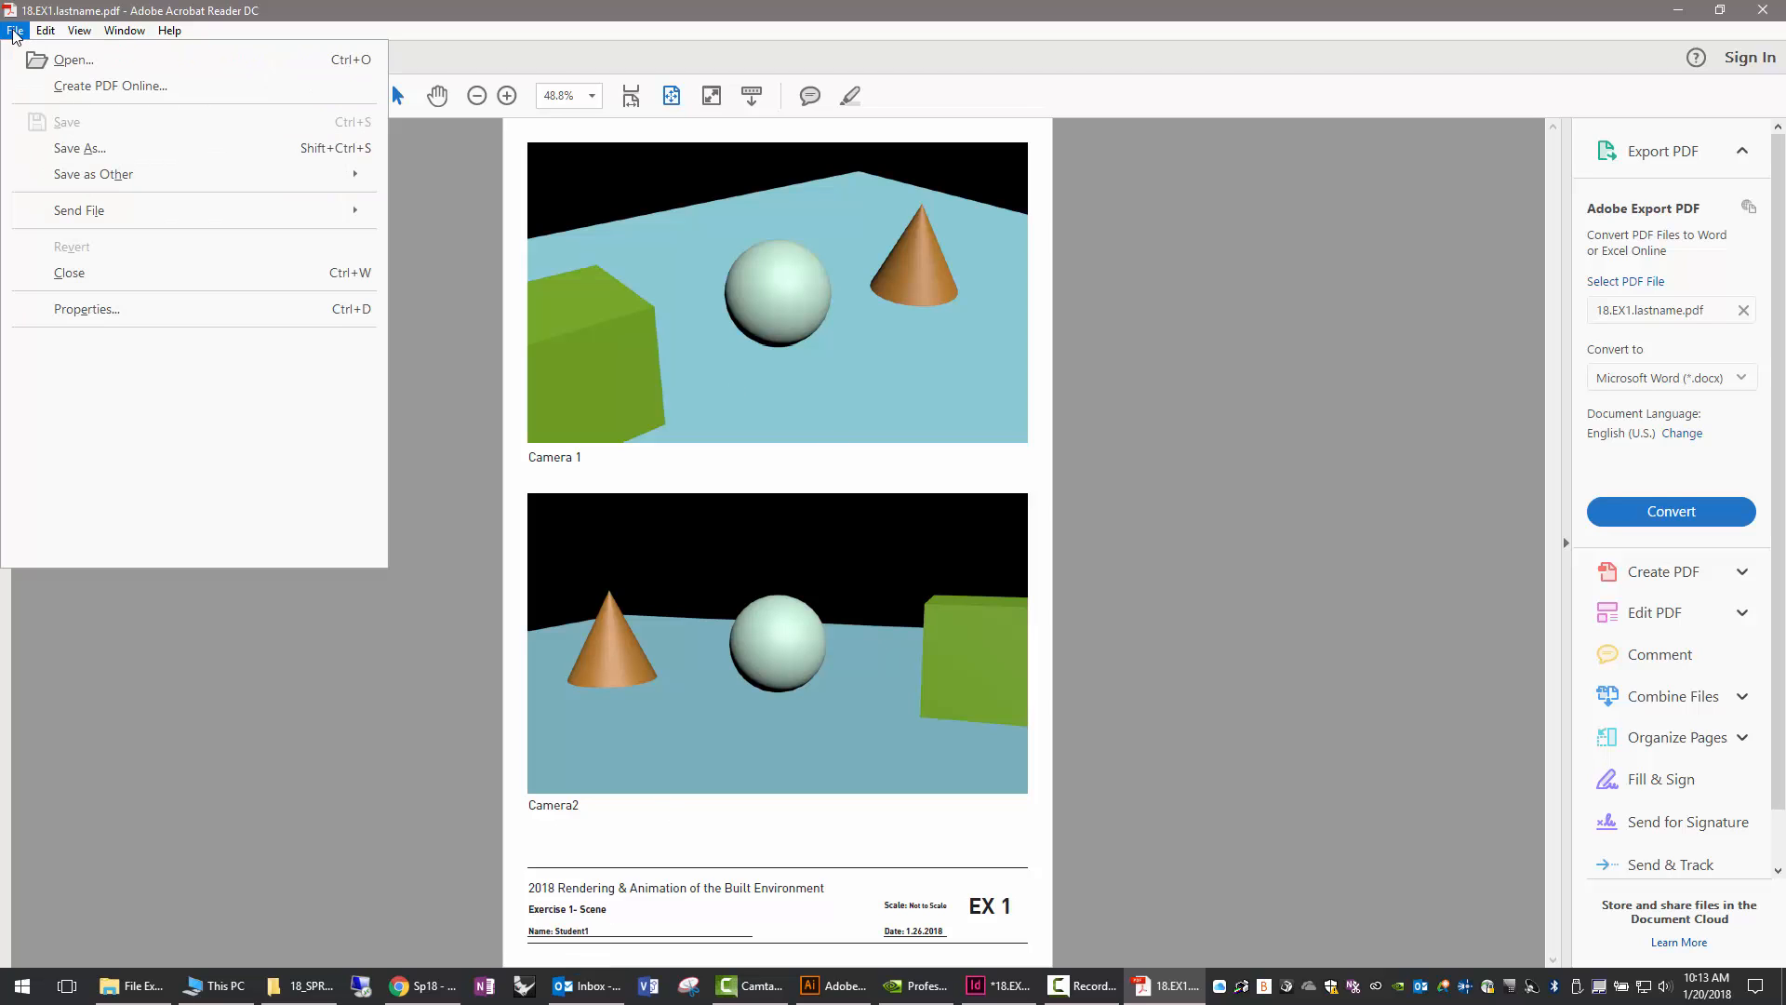
pyautogui.click(69, 272)
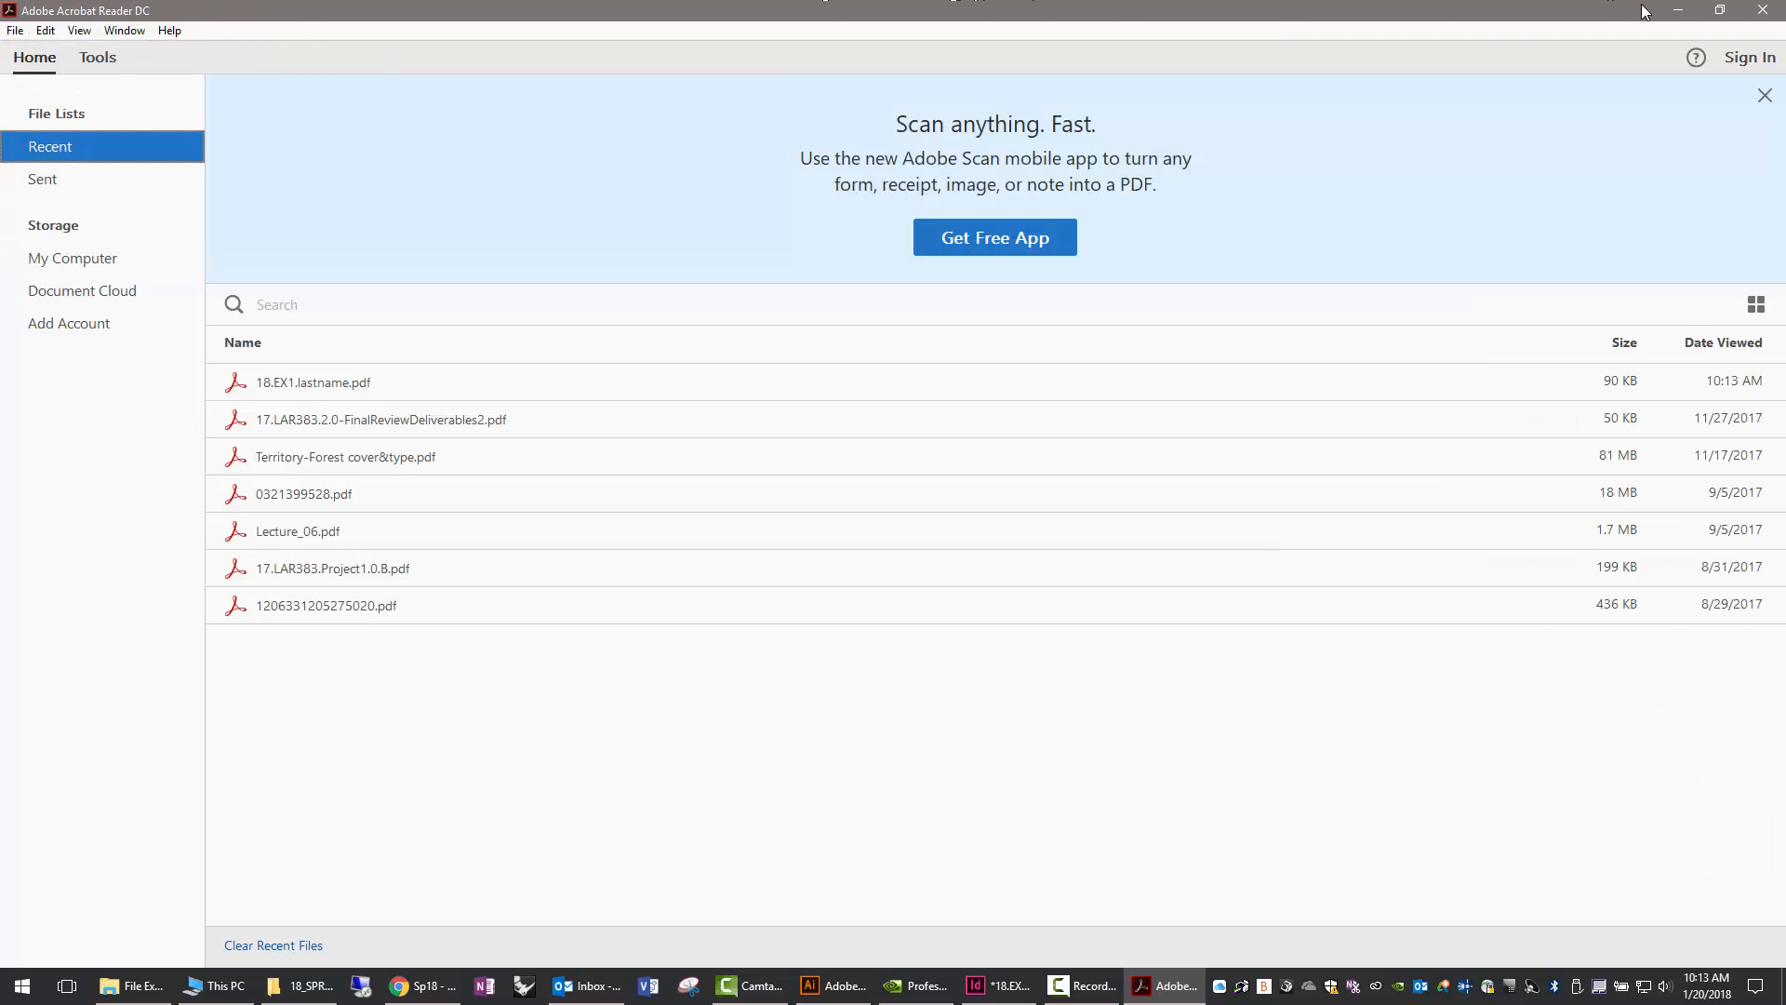
pyautogui.click(1761, 10)
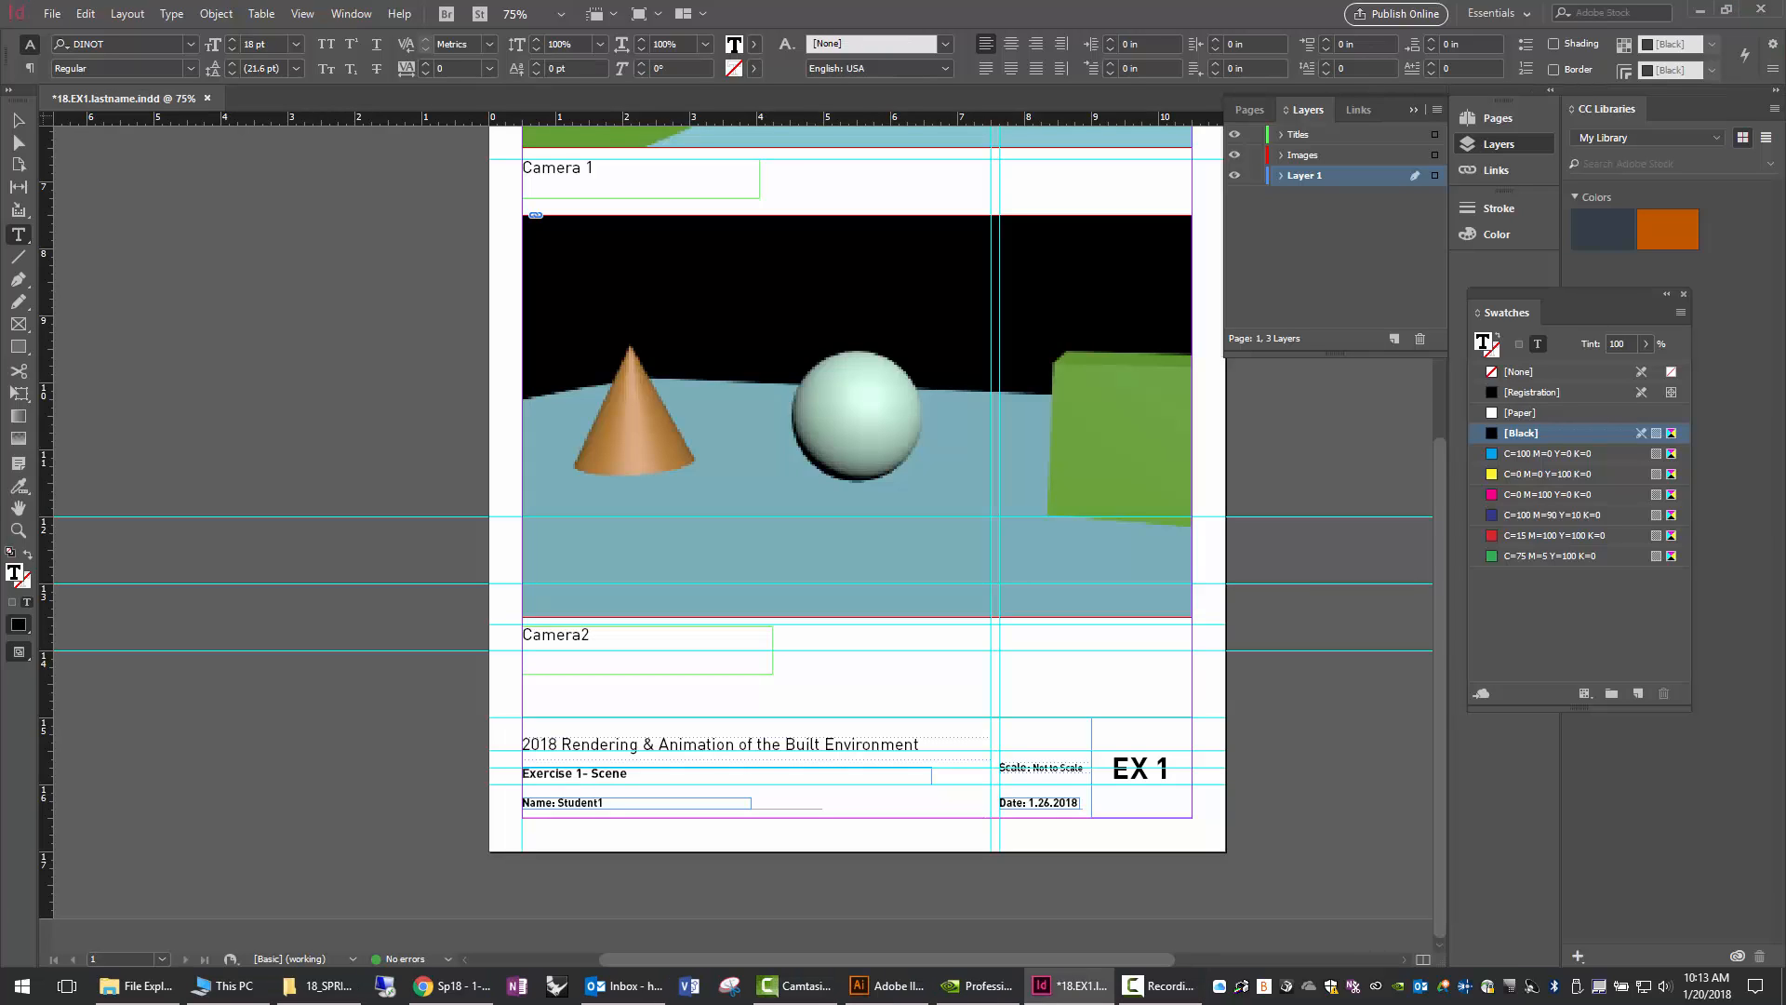